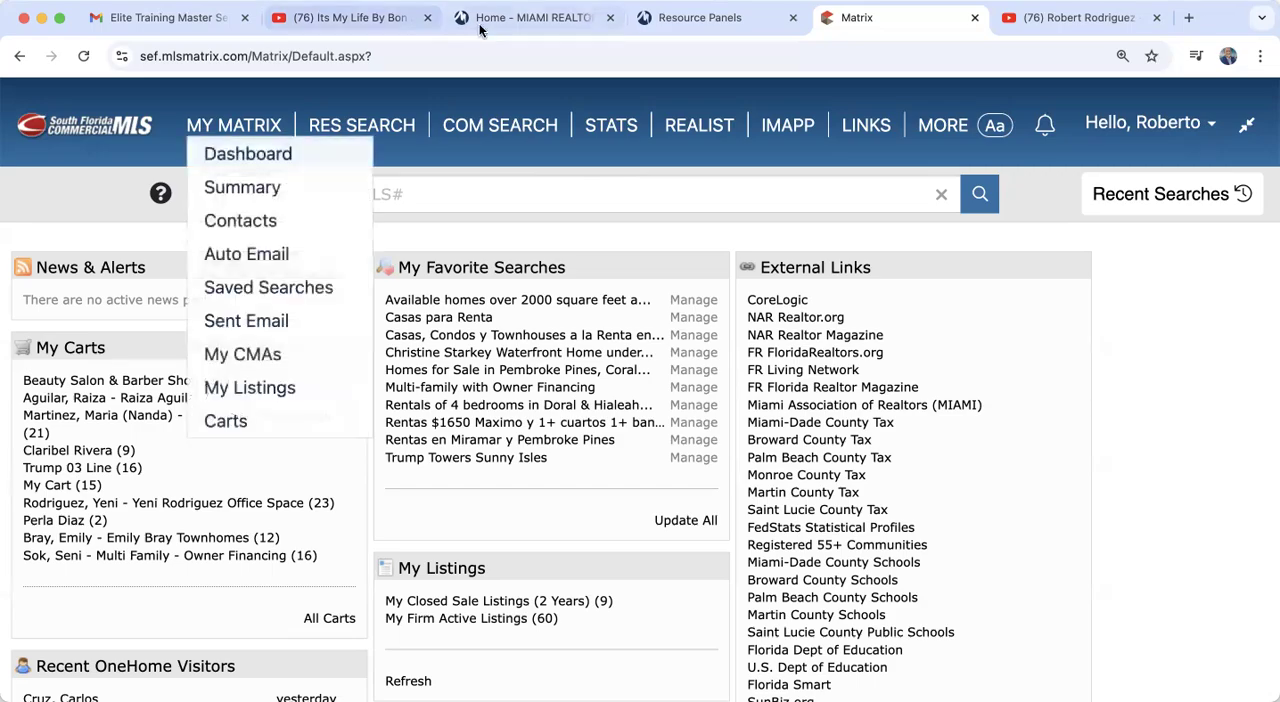
# Step: View the Miami Gateway section on the MIAMI Realtors site and the single sign-on Resource Panels, and return to Matrix
pyautogui.click(515, 18)
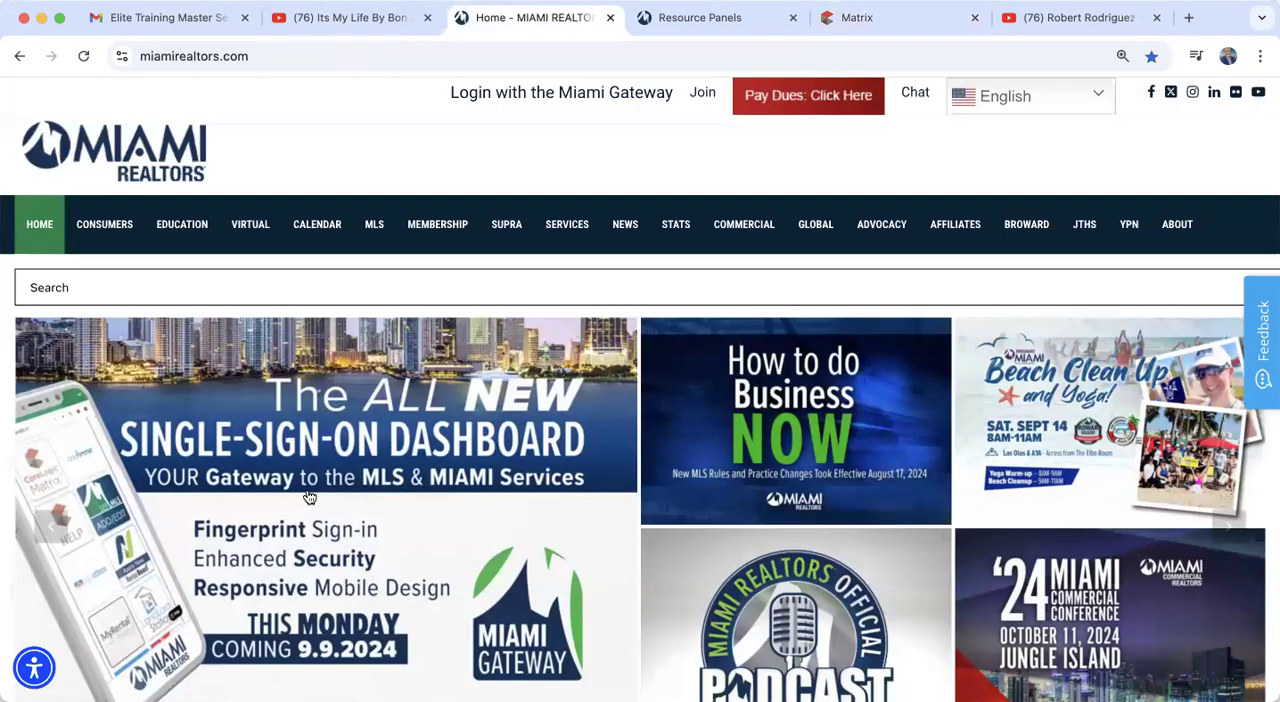
pyautogui.scroll(-5, 310, 497)
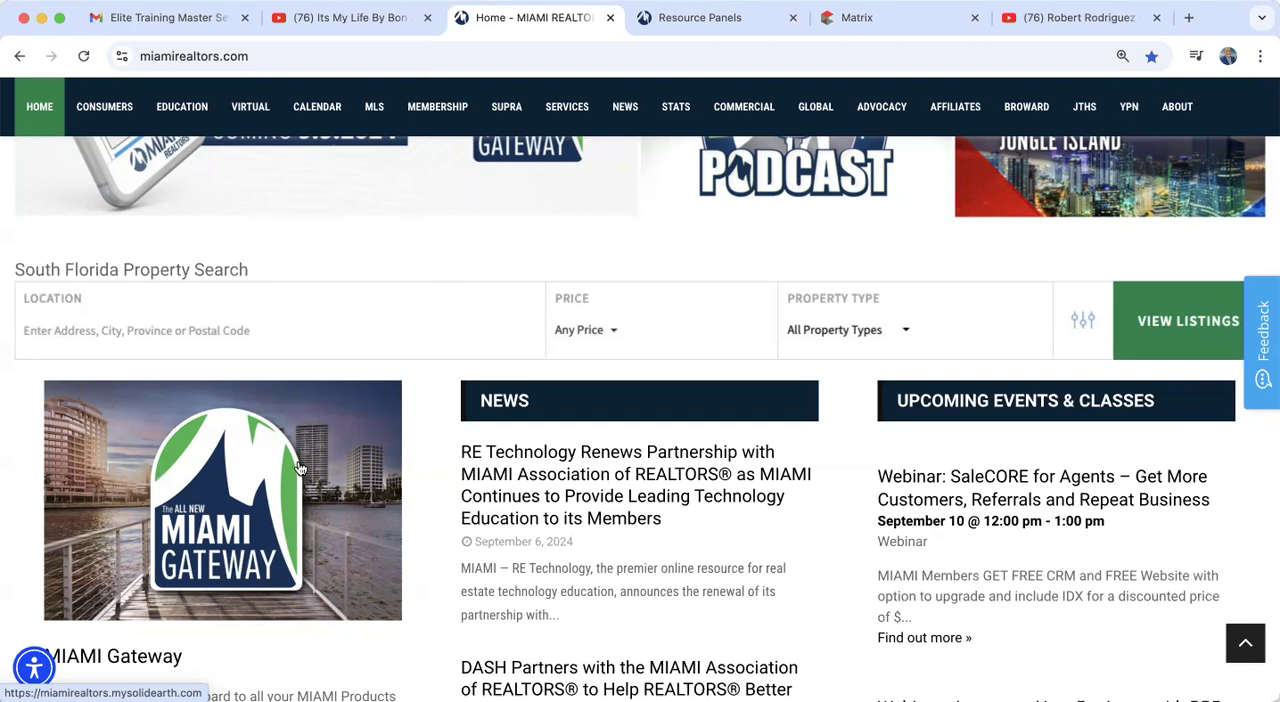
pyautogui.click(706, 28)
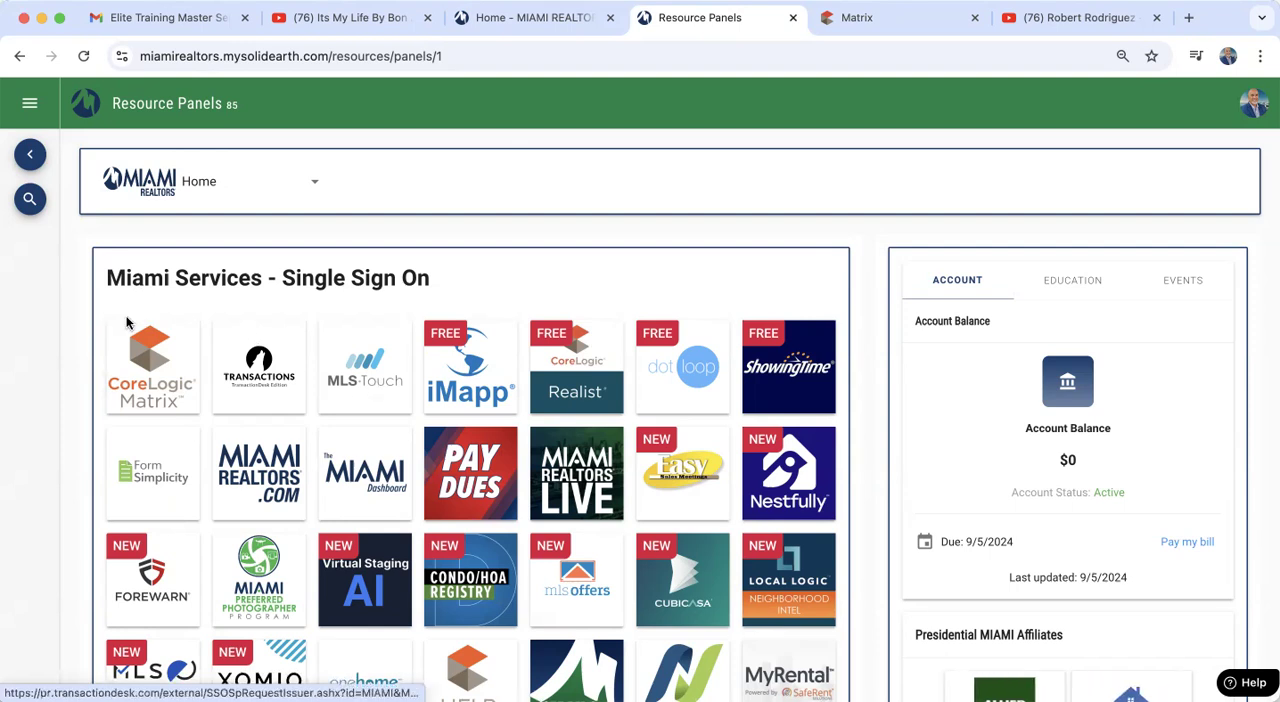
pyautogui.click(863, 27)
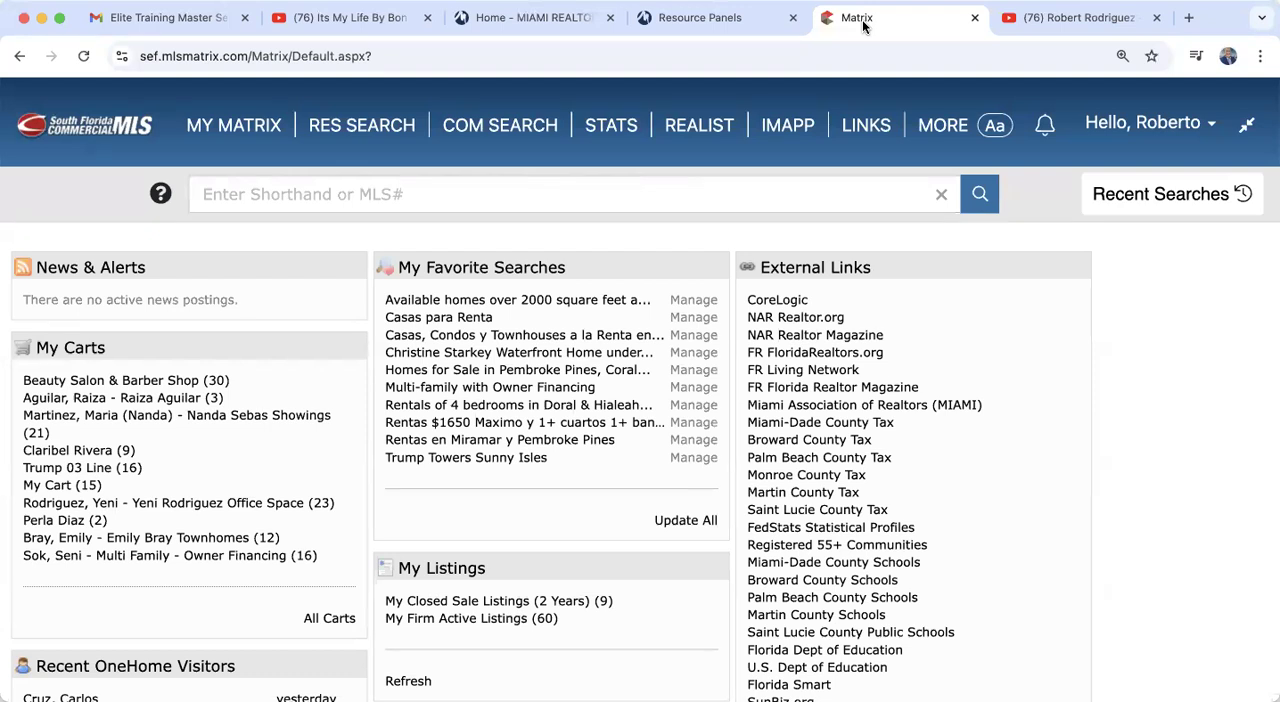
# Step: Open the My Information page in the account settings to manage personal branding and options
pyautogui.click(1155, 135)
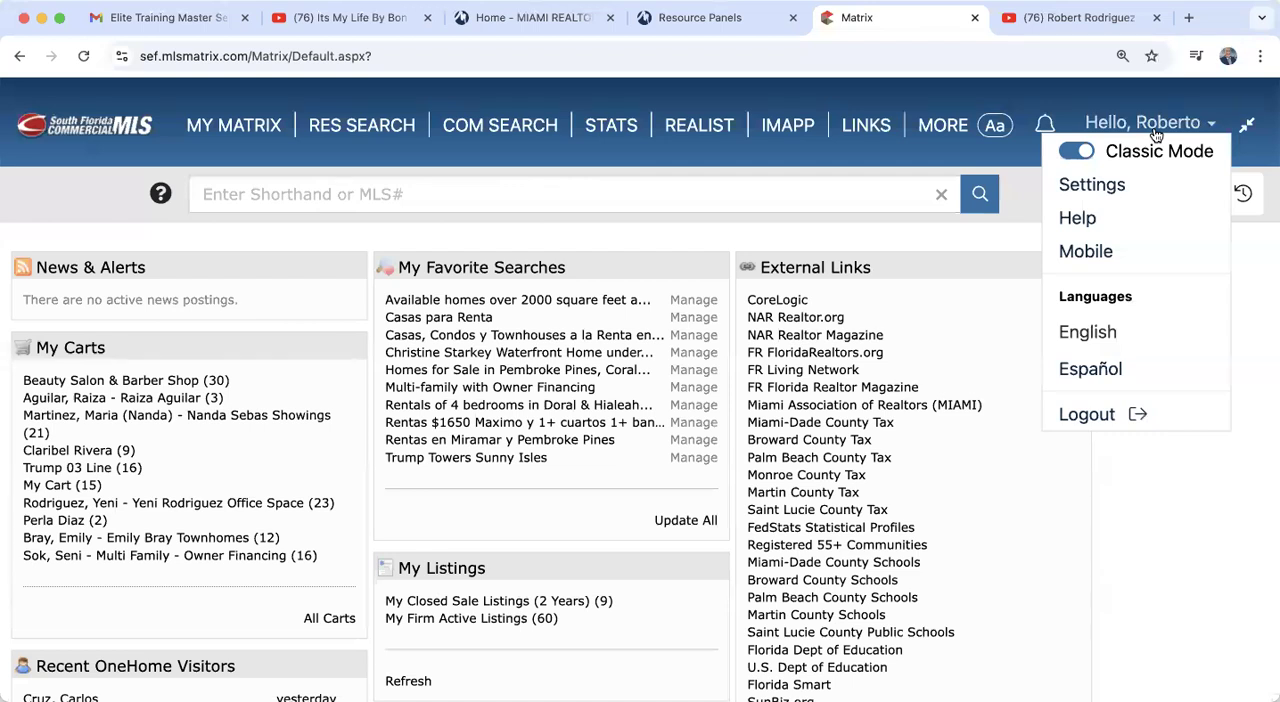
pyautogui.click(1098, 186)
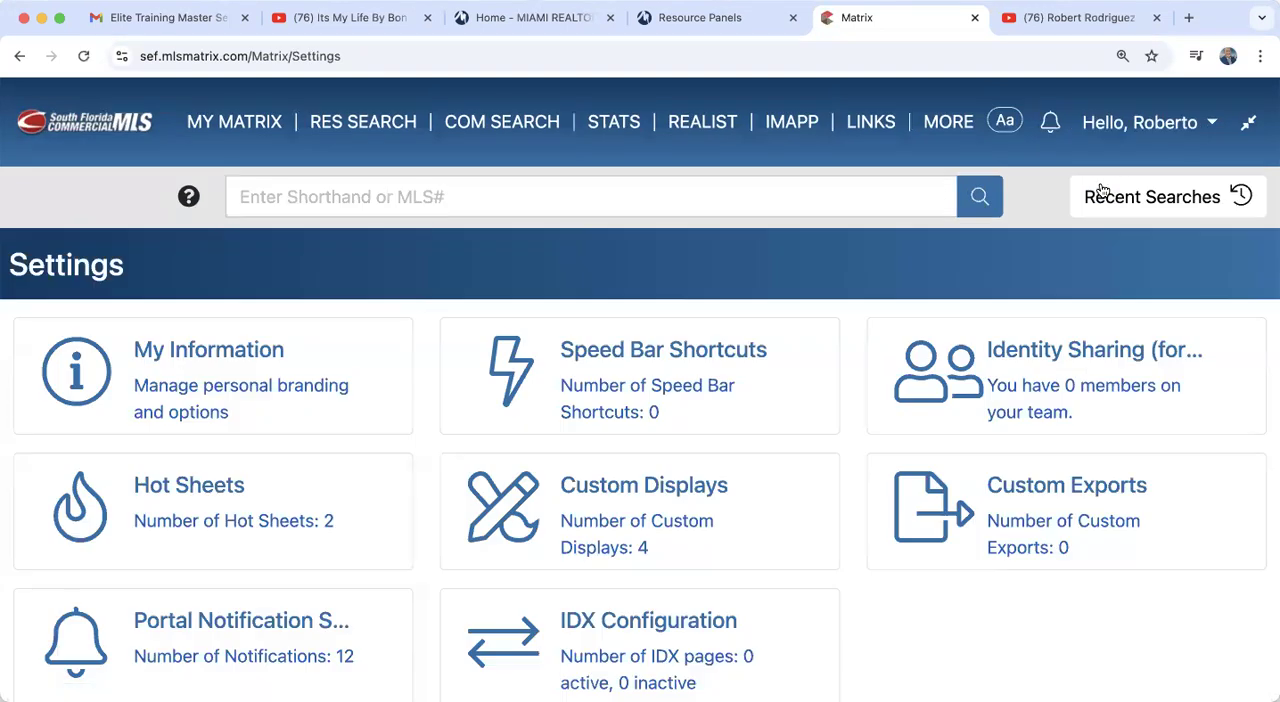
pyautogui.scroll(-2, 116, 402)
pyautogui.scroll(2, 116, 402)
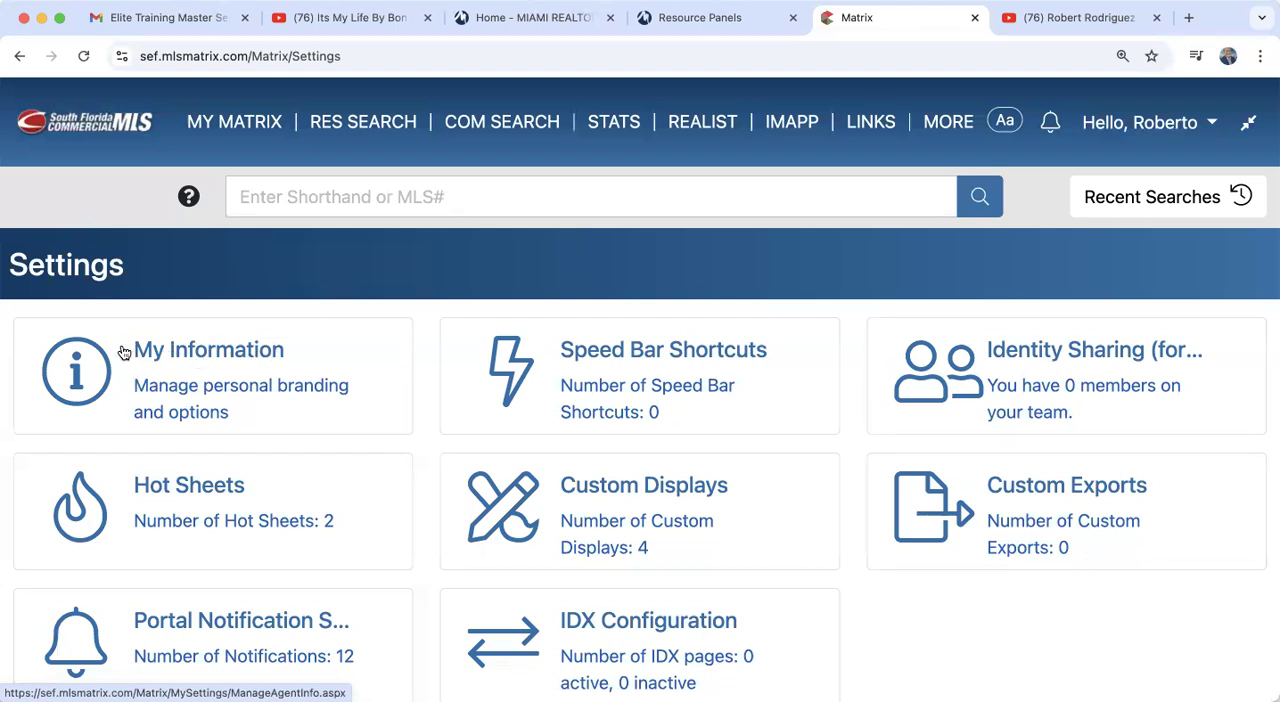
pyautogui.click(241, 355)
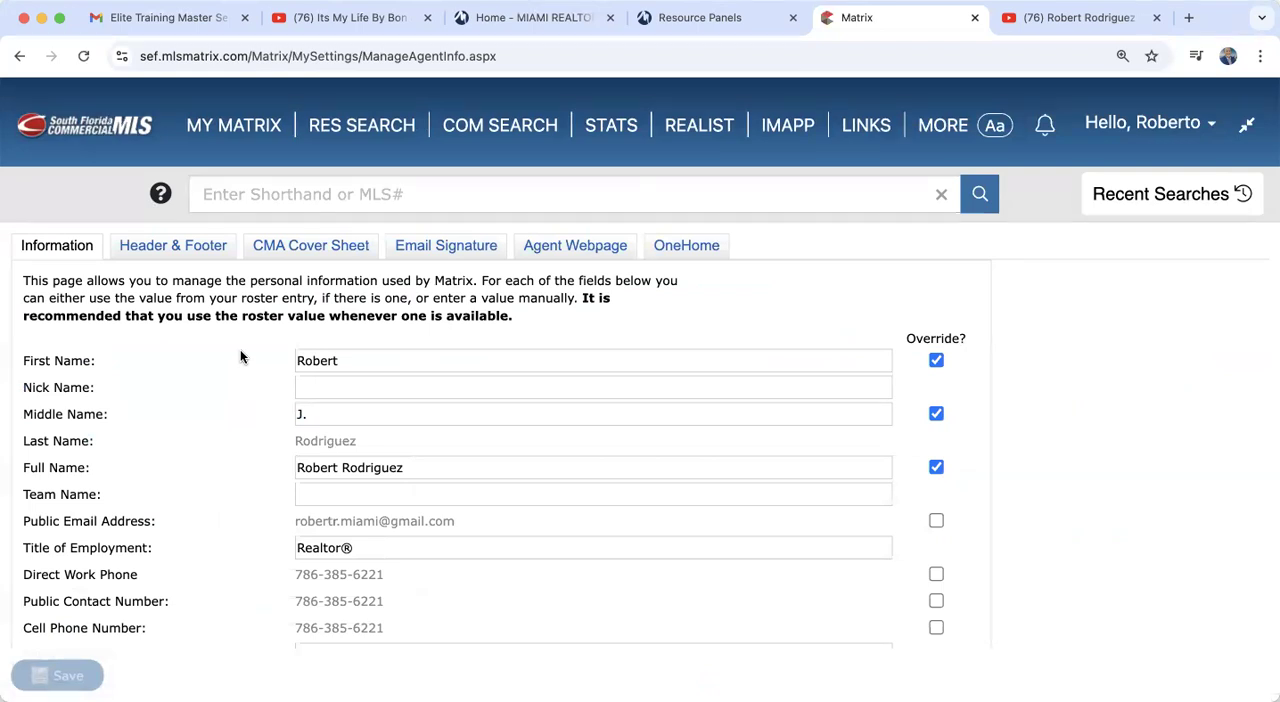
# Step: Review the agent's personal, office and website fields on the Information page and try to save them
pyautogui.scroll(-3, 240, 352)
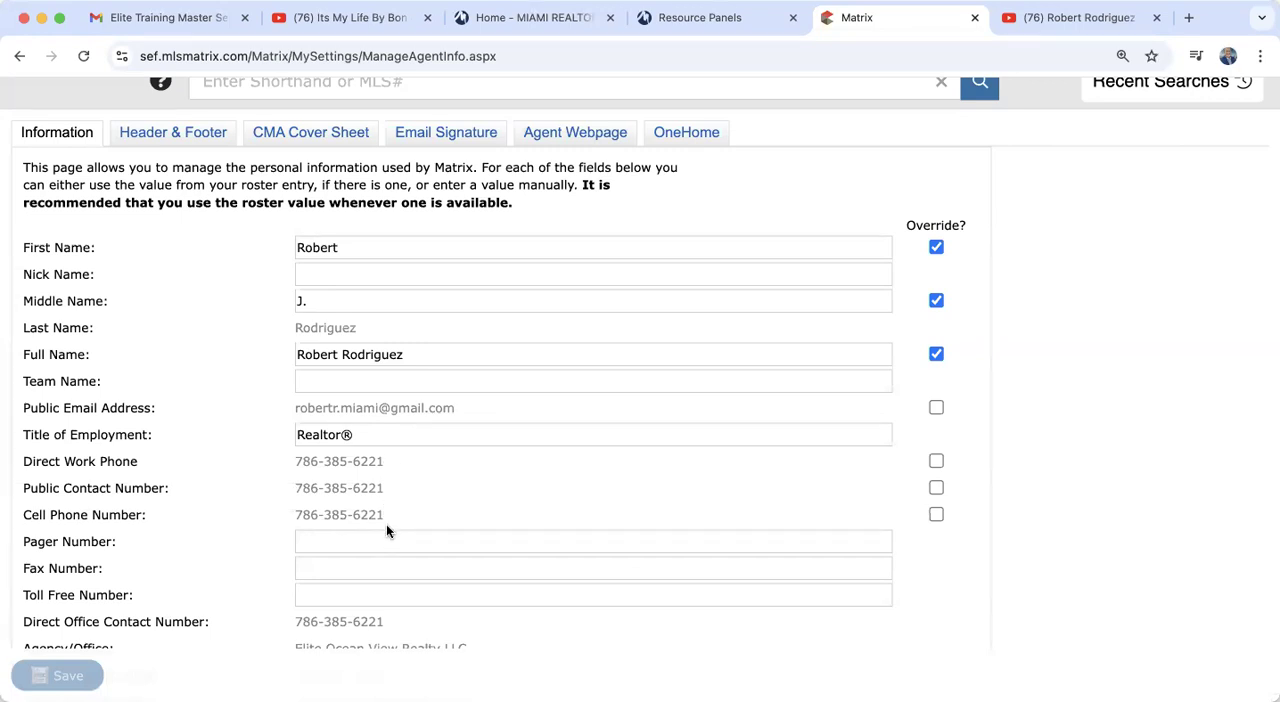
pyautogui.scroll(-3, 387, 527)
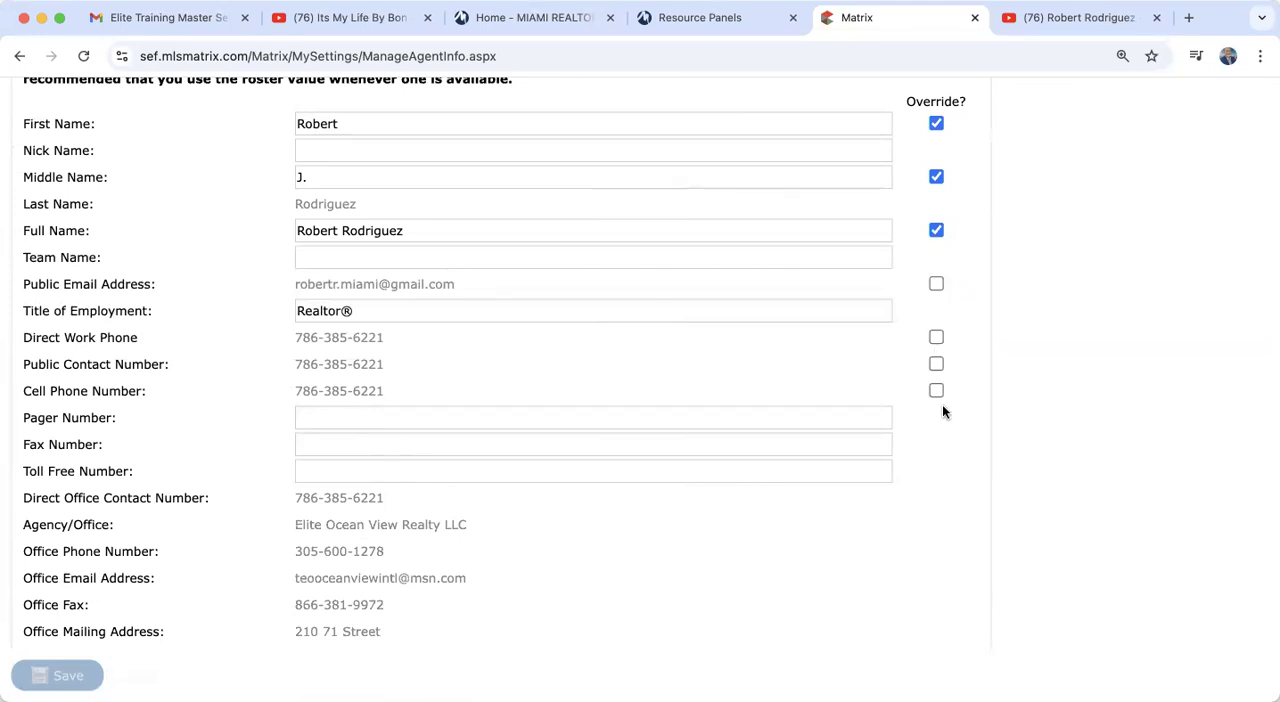
pyautogui.scroll(-5, 942, 406)
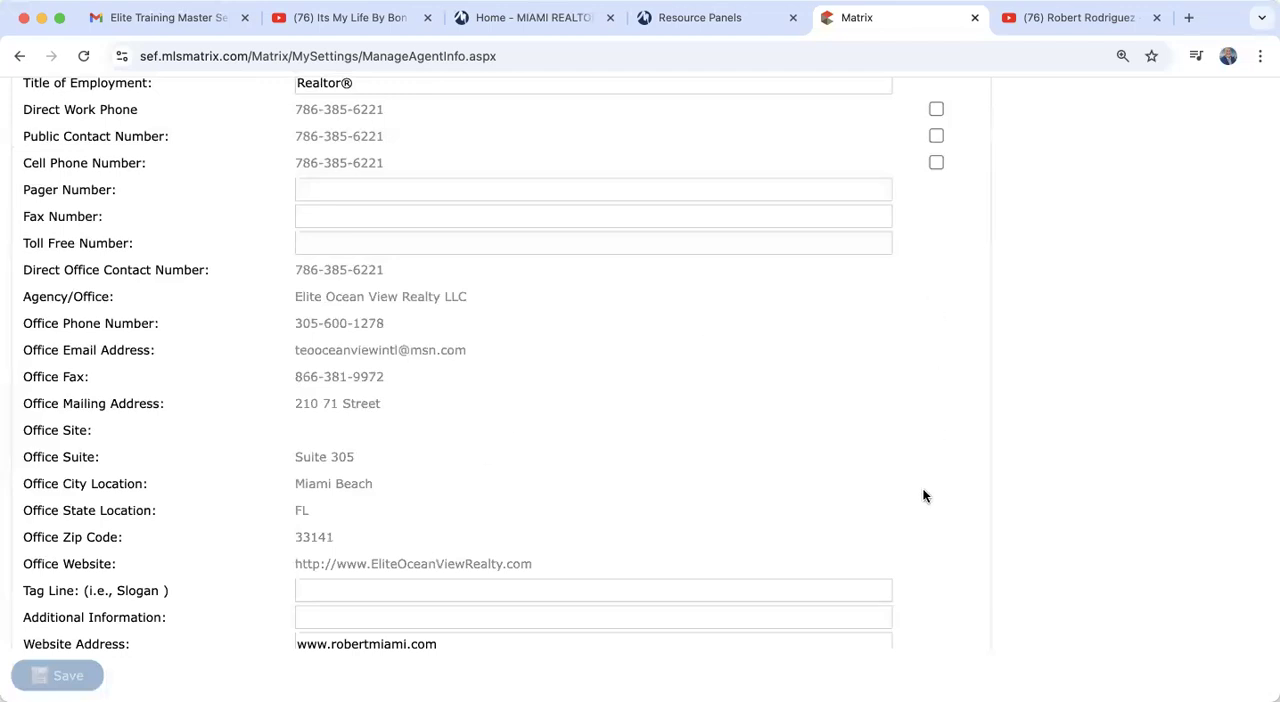
pyautogui.scroll(-4, 923, 494)
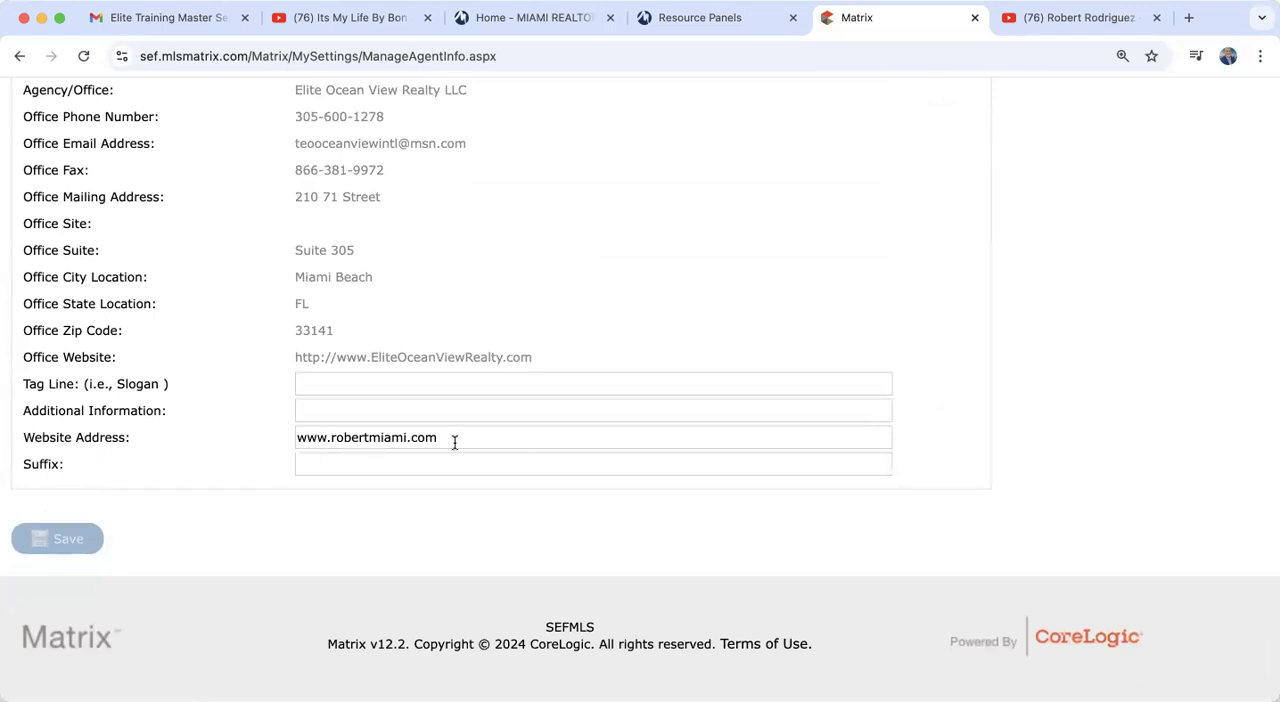
pyautogui.click(63, 539)
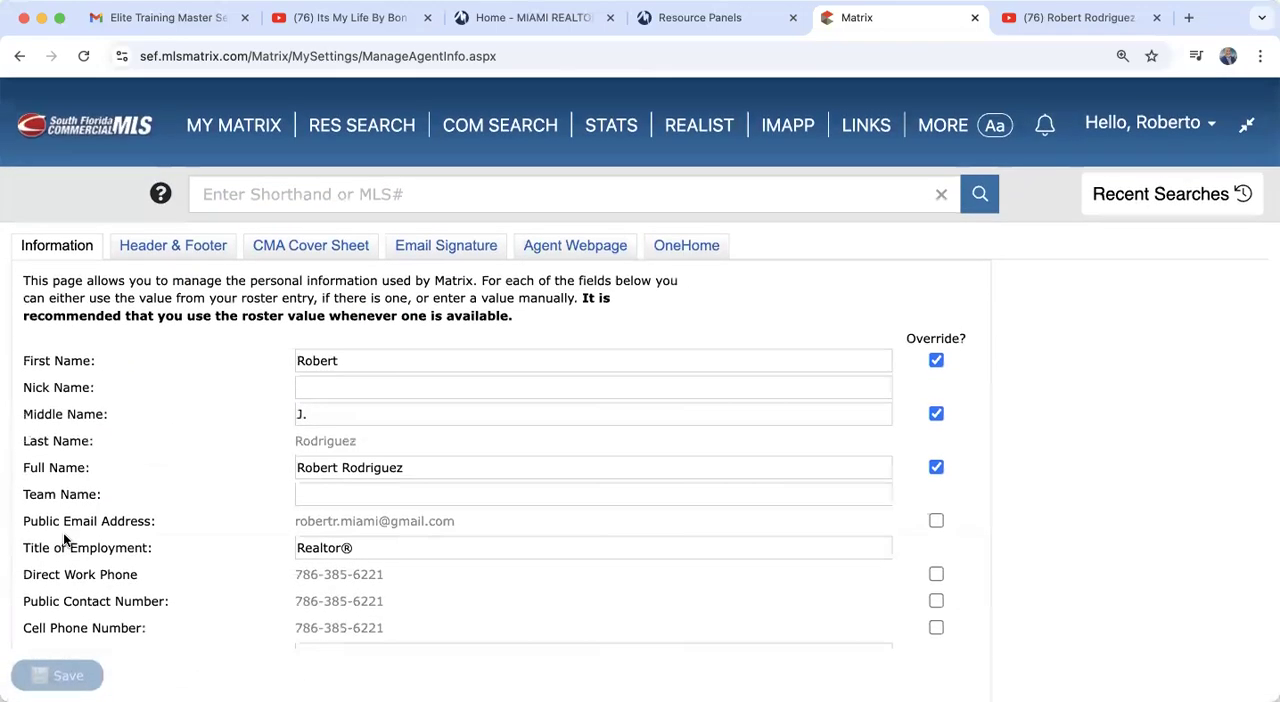
# Step: Examine the OneHome portal settings, including the photo, contact information, social links, profile content and video link
pyautogui.click(690, 247)
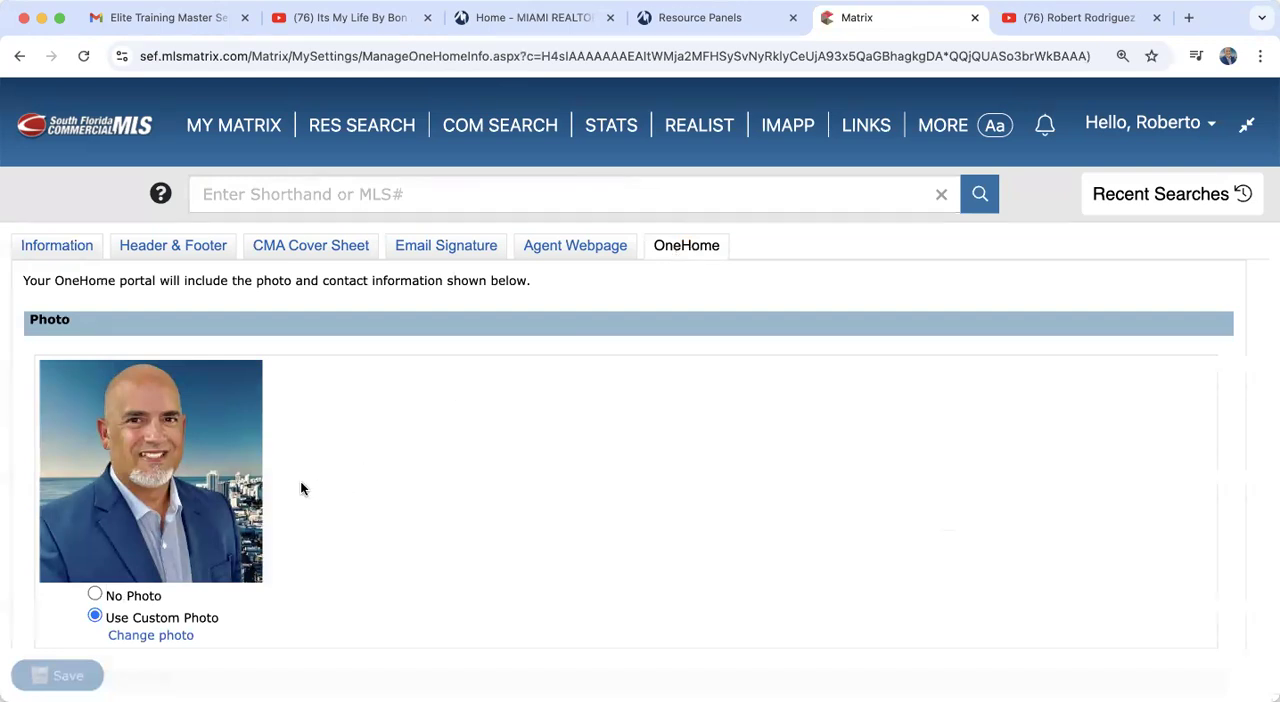
pyautogui.scroll(-2, 302, 488)
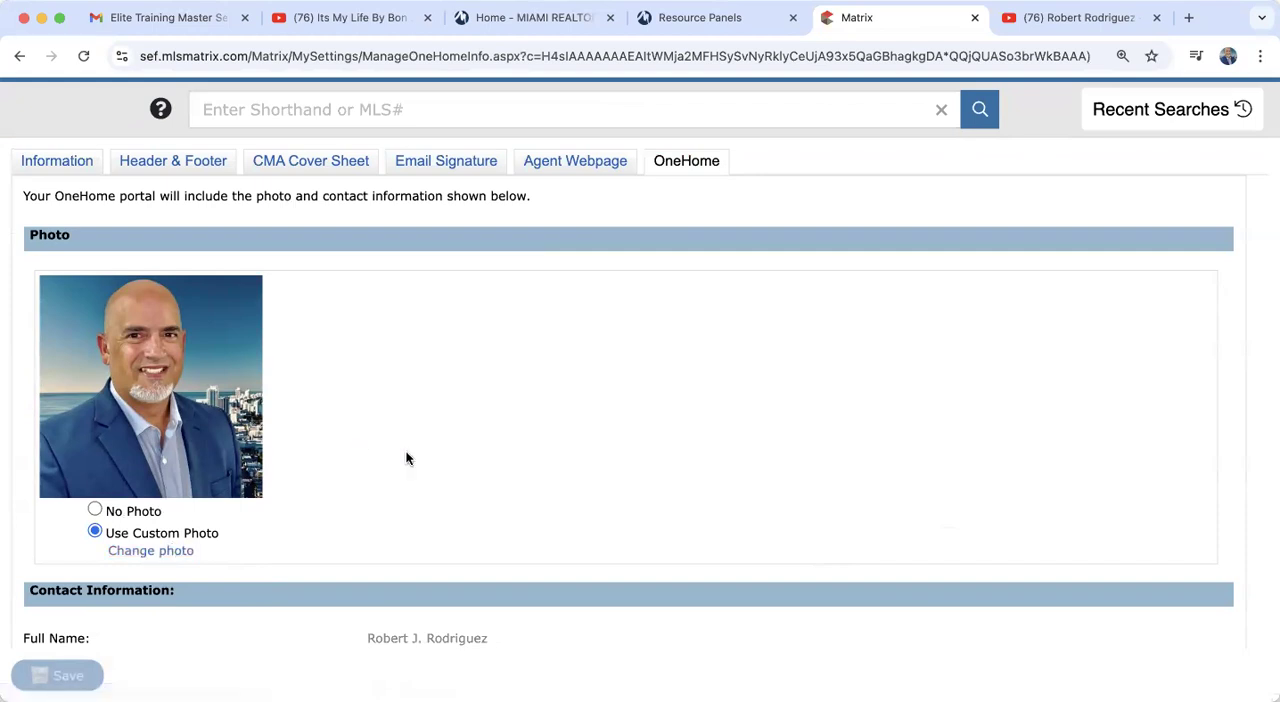
pyautogui.scroll(-1, 406, 458)
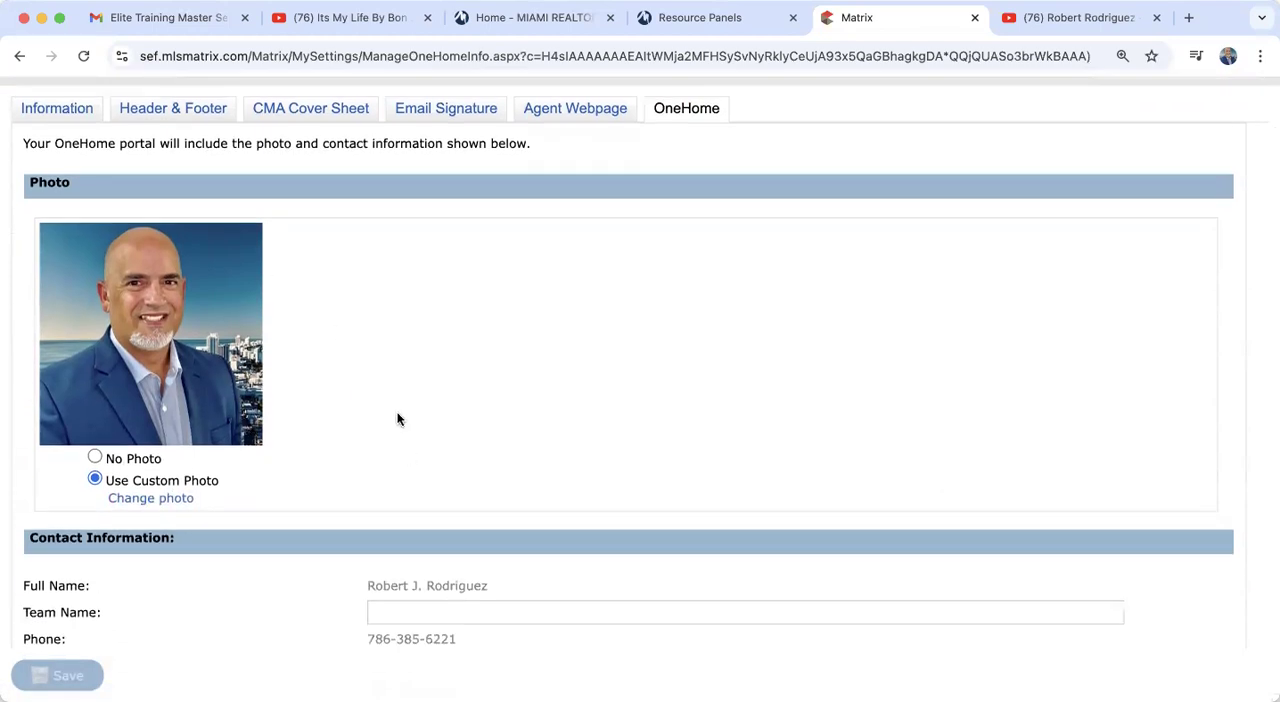
pyautogui.scroll(-5, 397, 419)
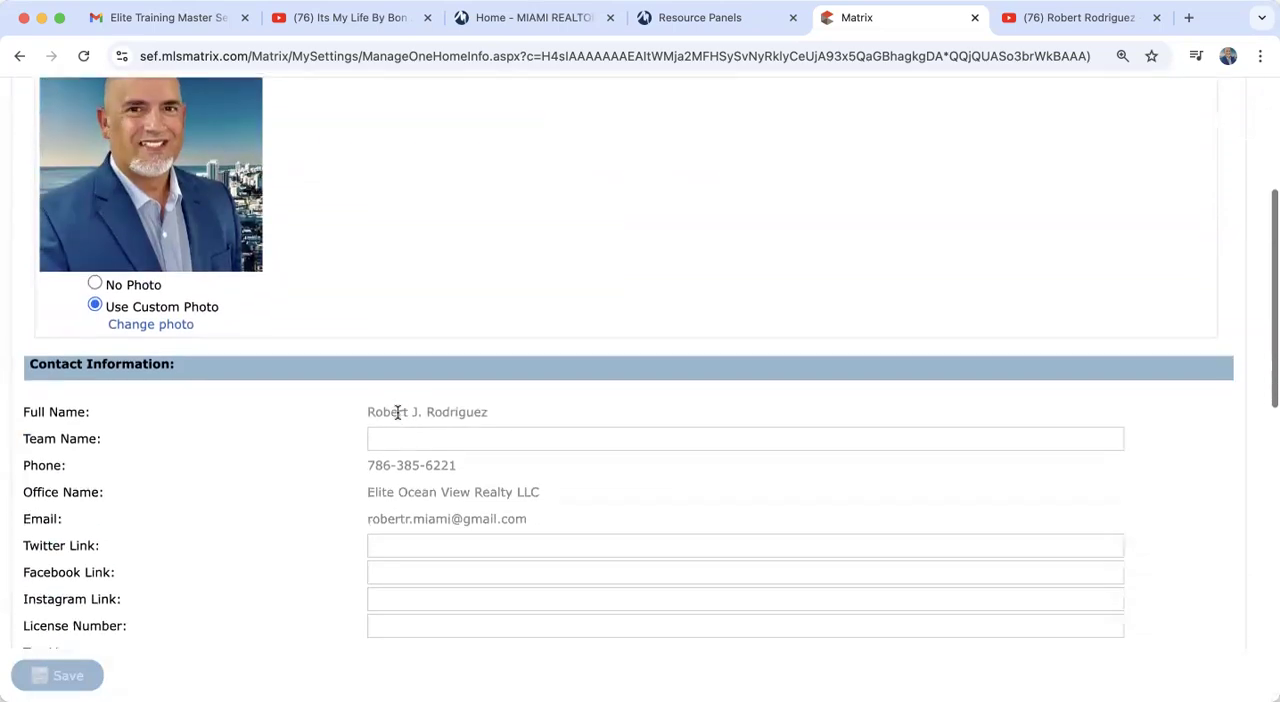
pyautogui.scroll(-1, 397, 412)
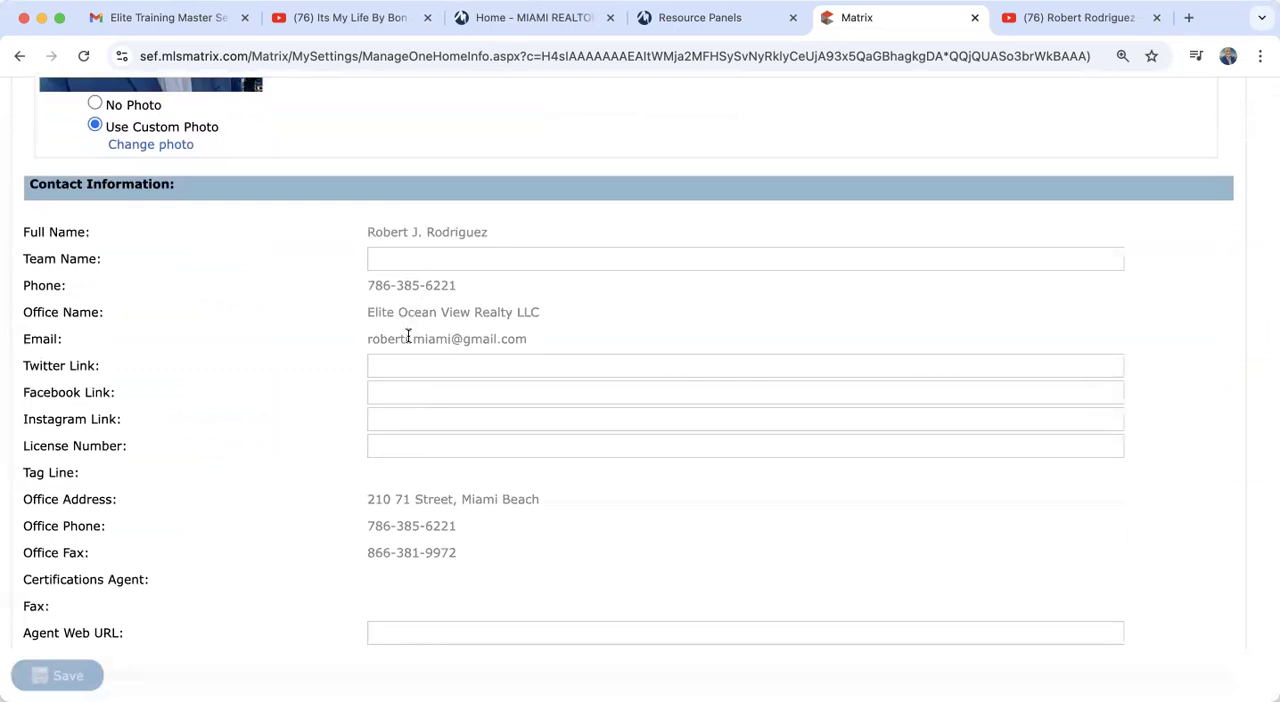
pyautogui.scroll(-3, 300, 502)
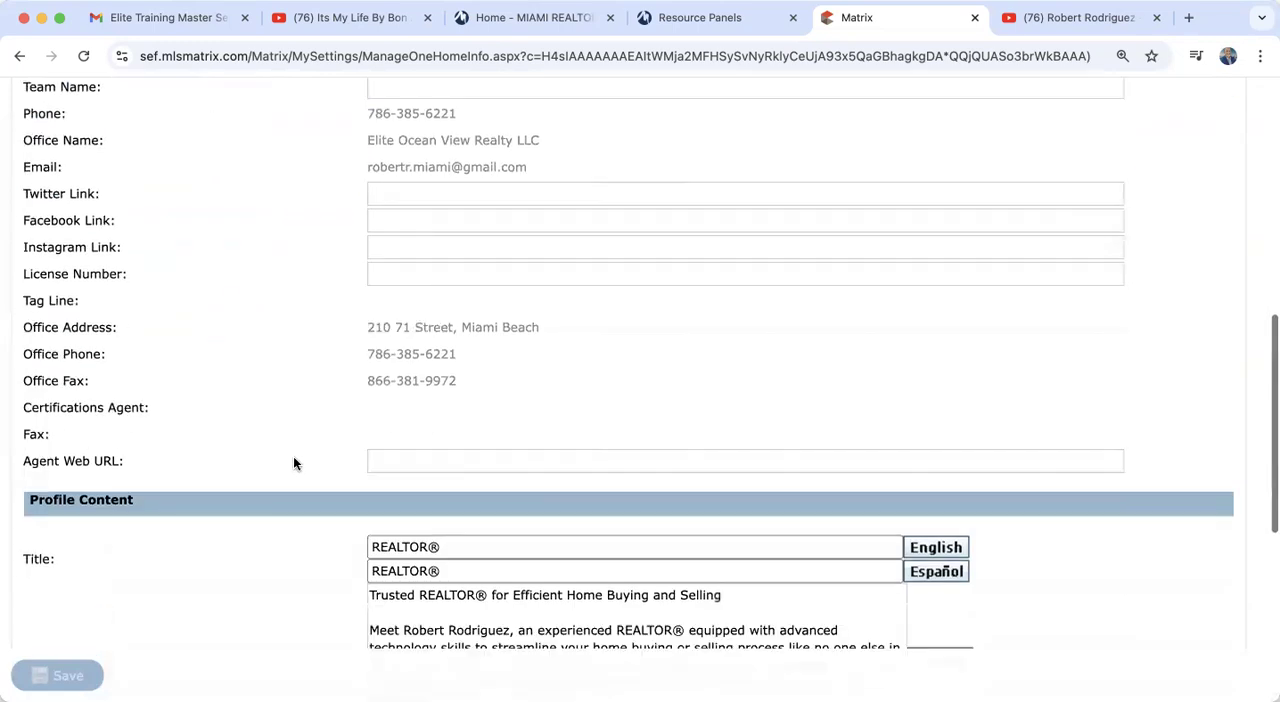
pyautogui.scroll(-1, 293, 456)
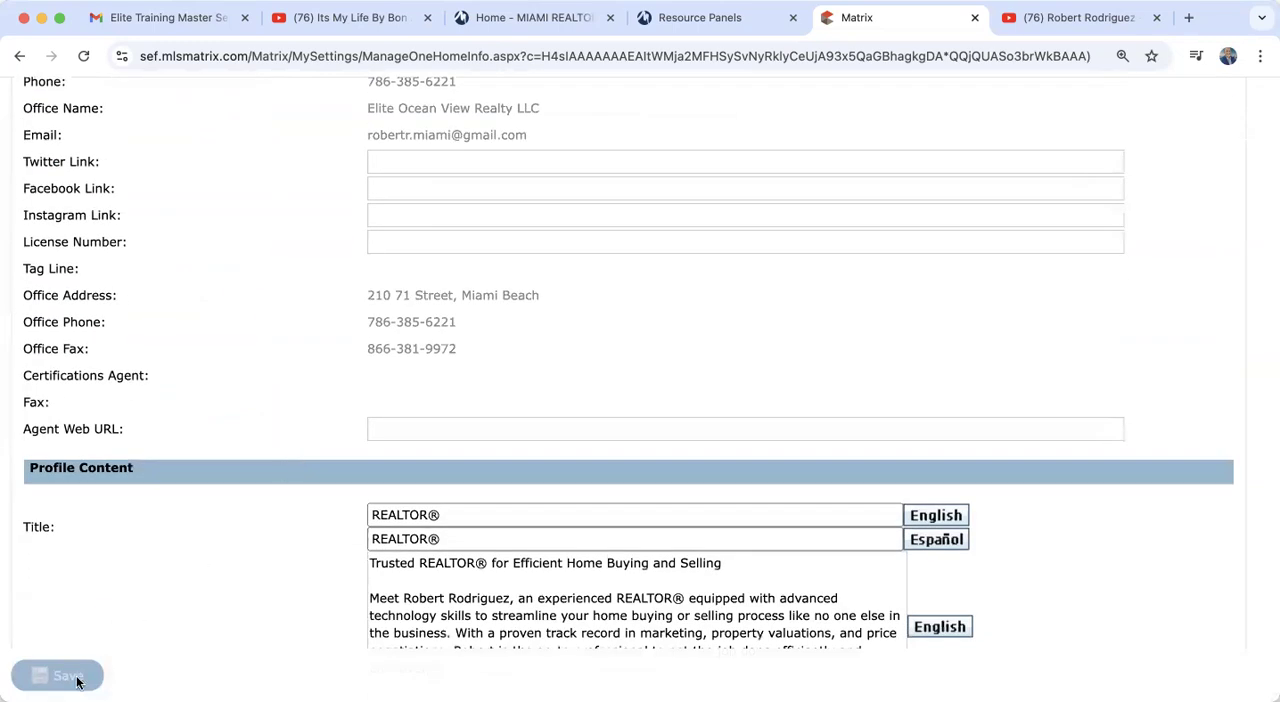
pyautogui.scroll(-4, 236, 595)
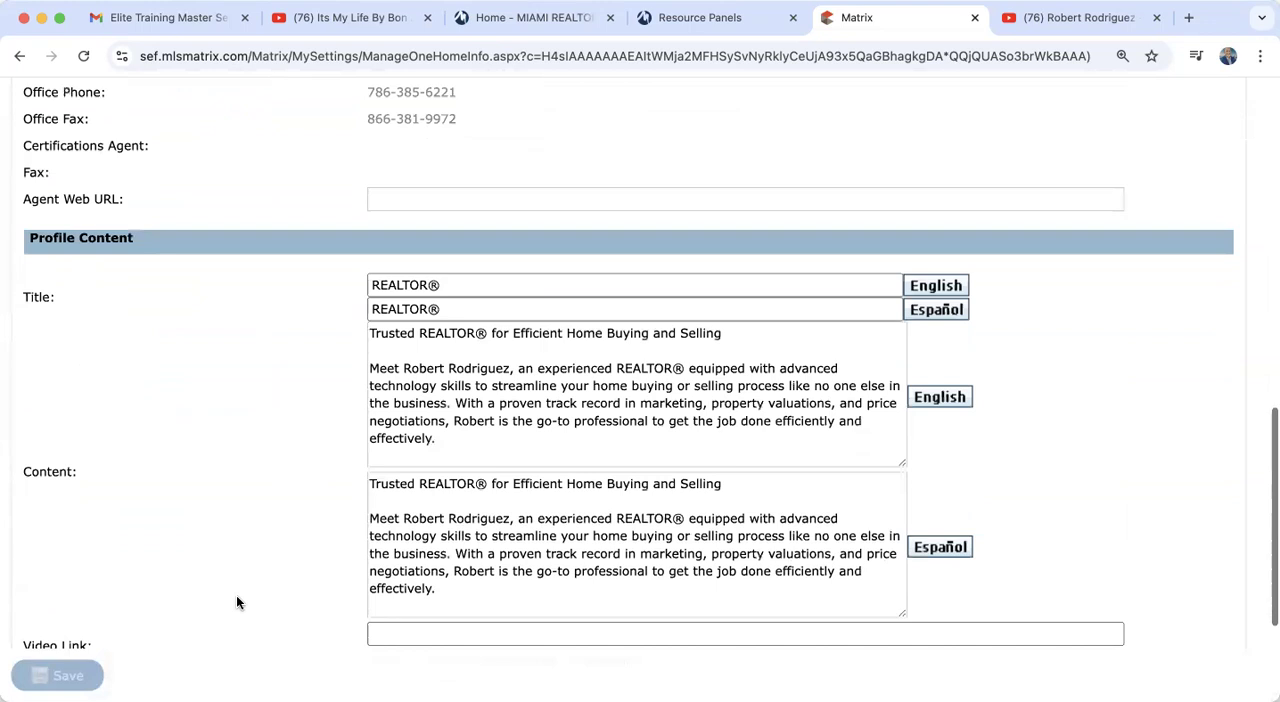
pyautogui.scroll(-2, 236, 602)
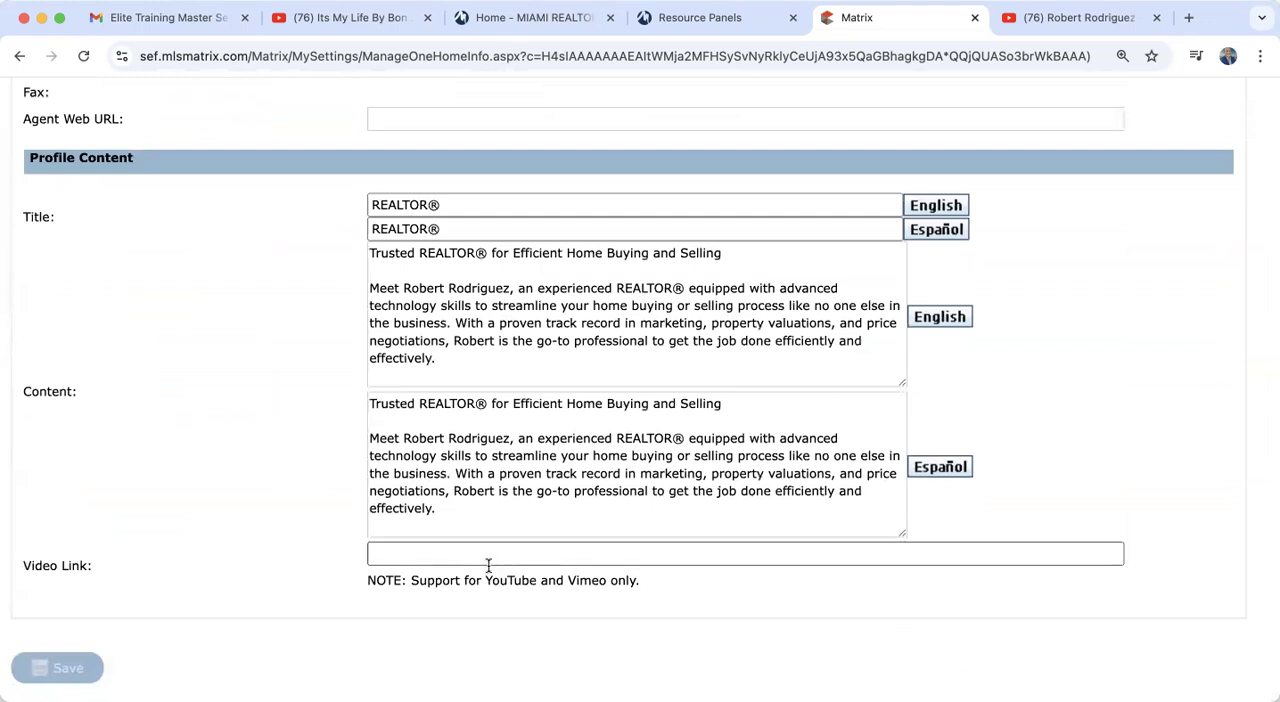
pyautogui.scroll(-2, 484, 570)
pyautogui.scroll(15, 485, 575)
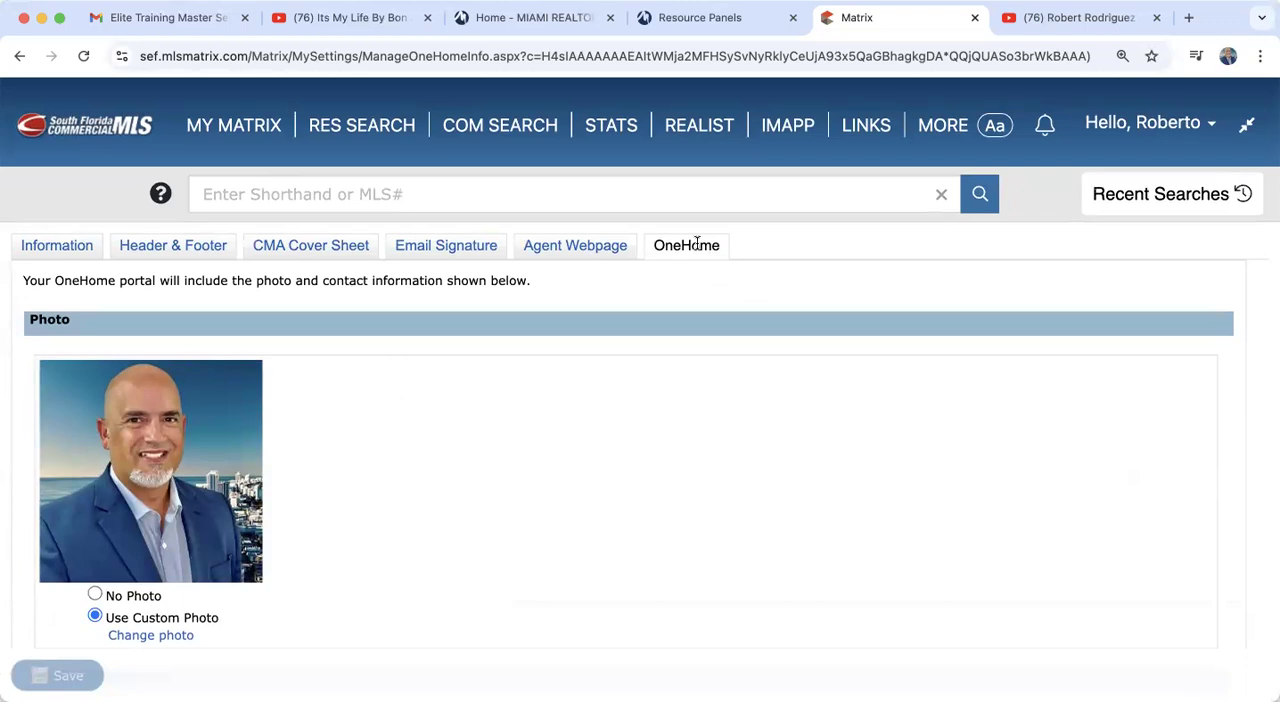
# Step: Open the Header & Footer settings and compare the print header with no photo and with the custom photo
pyautogui.click(187, 250)
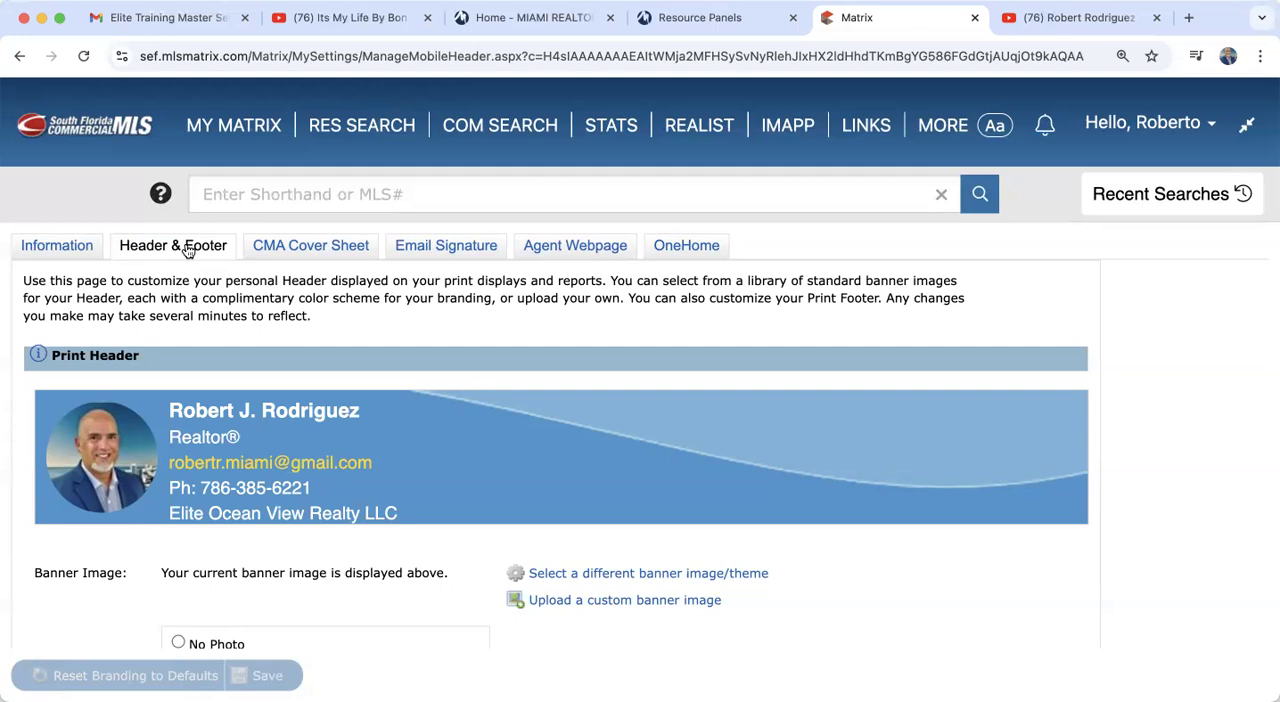
pyautogui.scroll(-2, 187, 251)
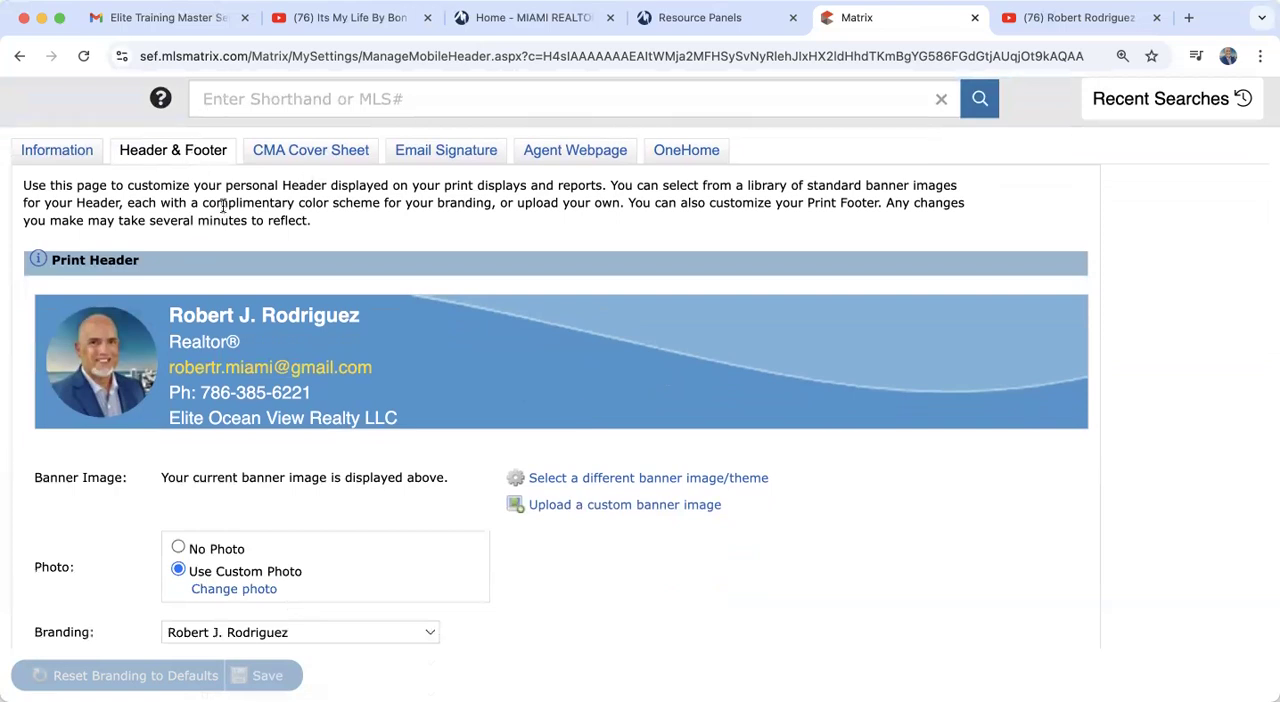
pyautogui.scroll(-3, 416, 483)
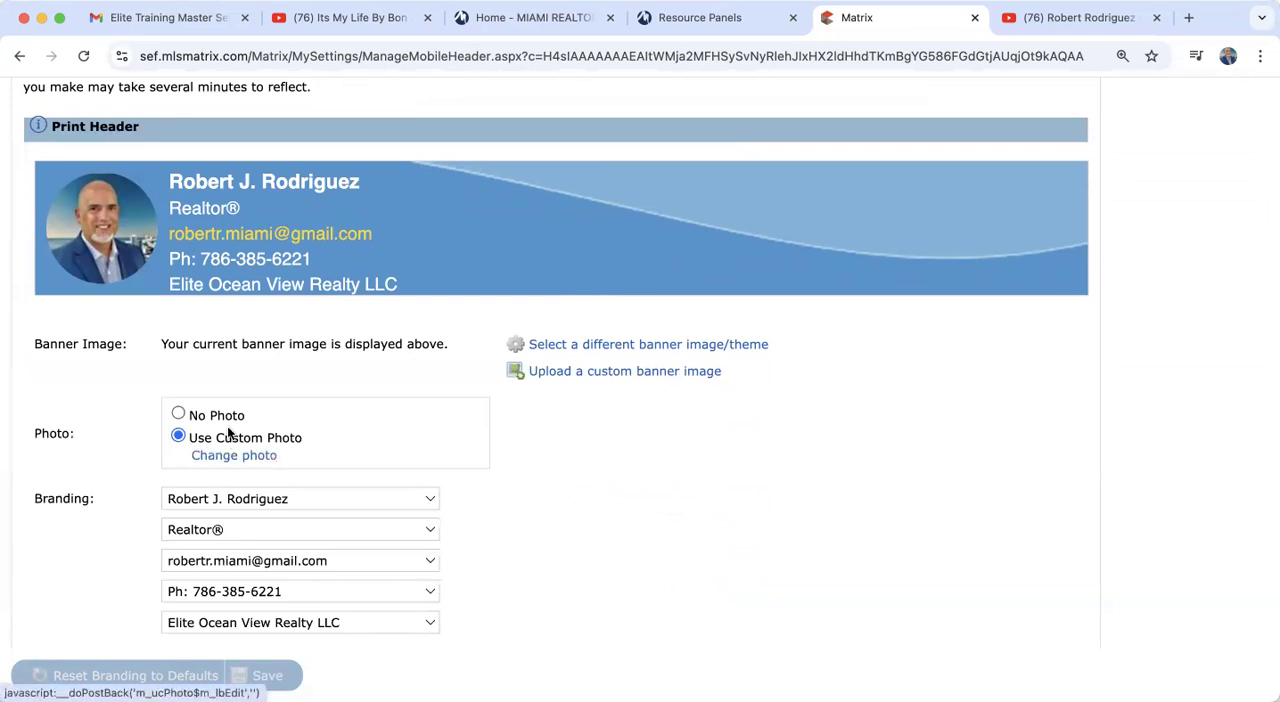
pyautogui.click(178, 413)
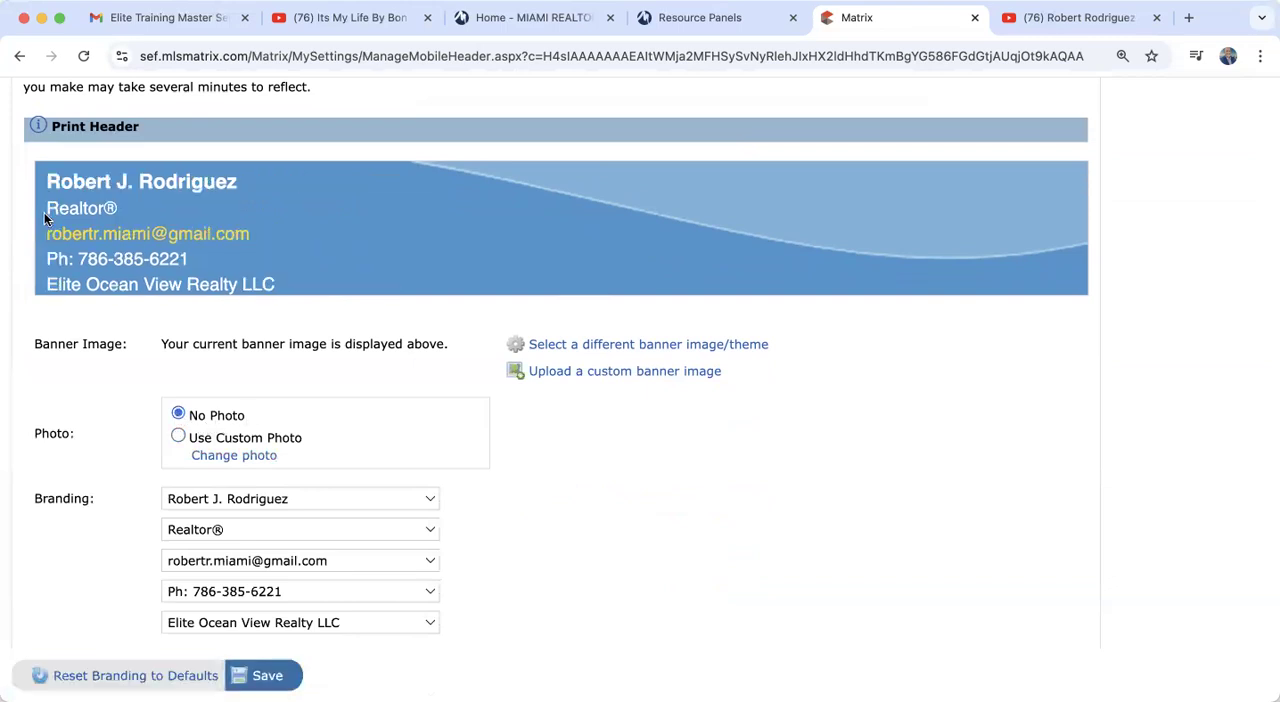
pyautogui.click(178, 435)
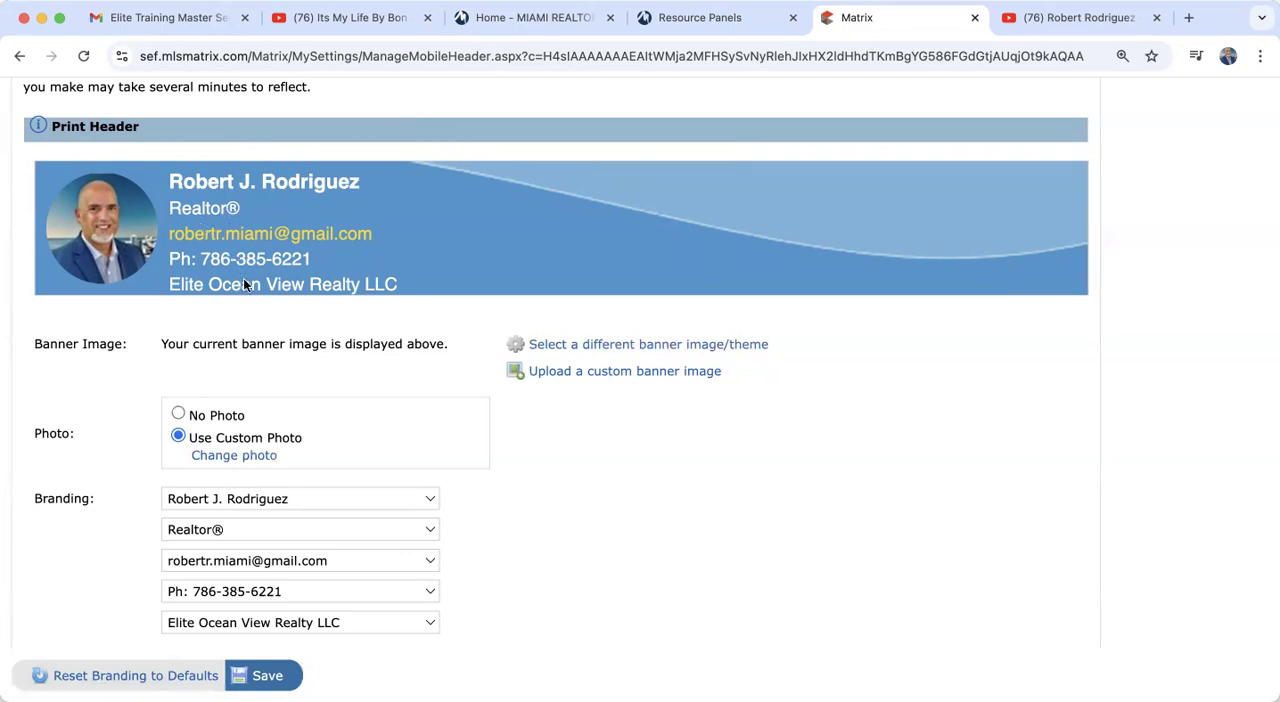
# Step: Browse the available banner themes for the print header and return to the Header & Footer settings without choosing one
pyautogui.click(696, 348)
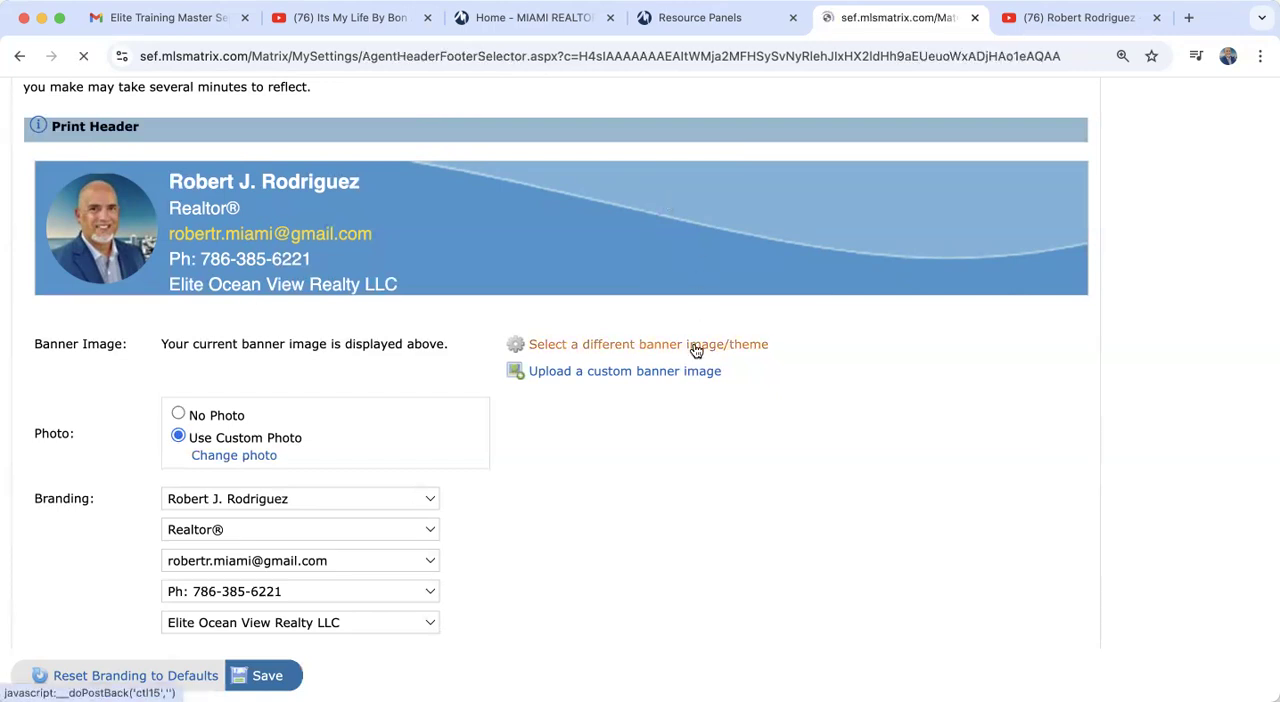
pyautogui.scroll(-10, 571, 523)
pyautogui.scroll(-15, 575, 525)
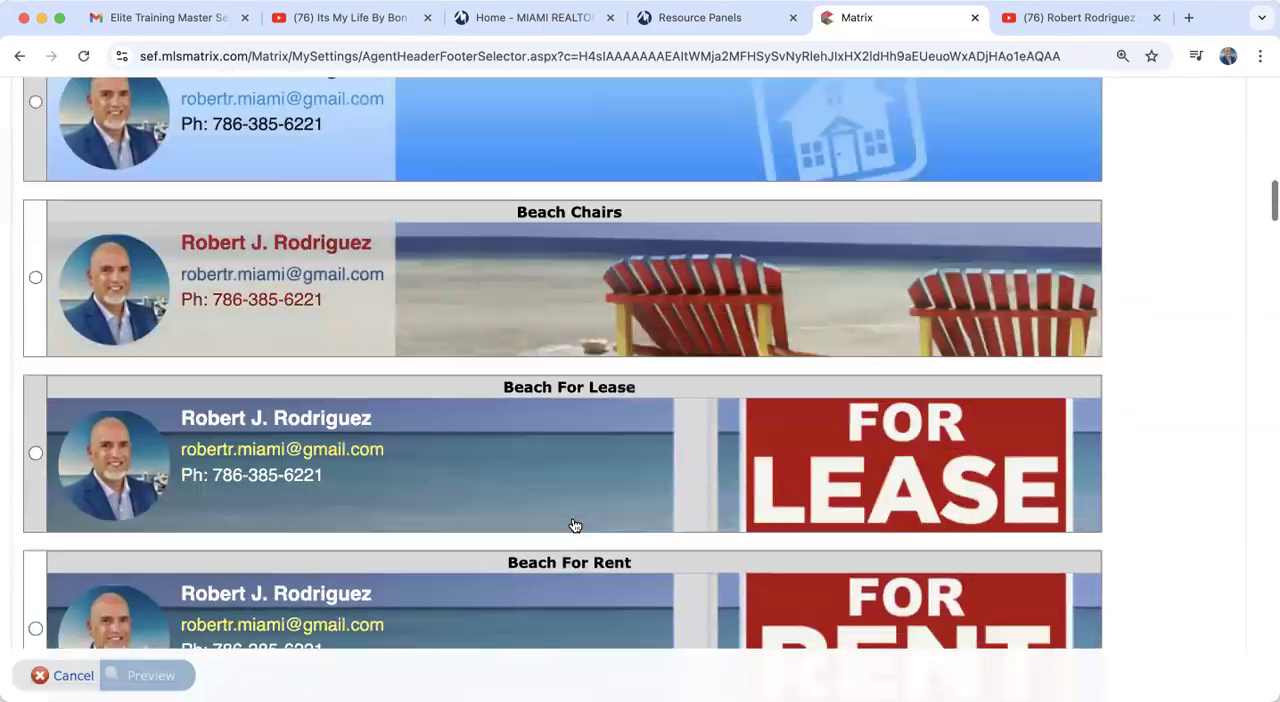
pyautogui.scroll(-15, 575, 525)
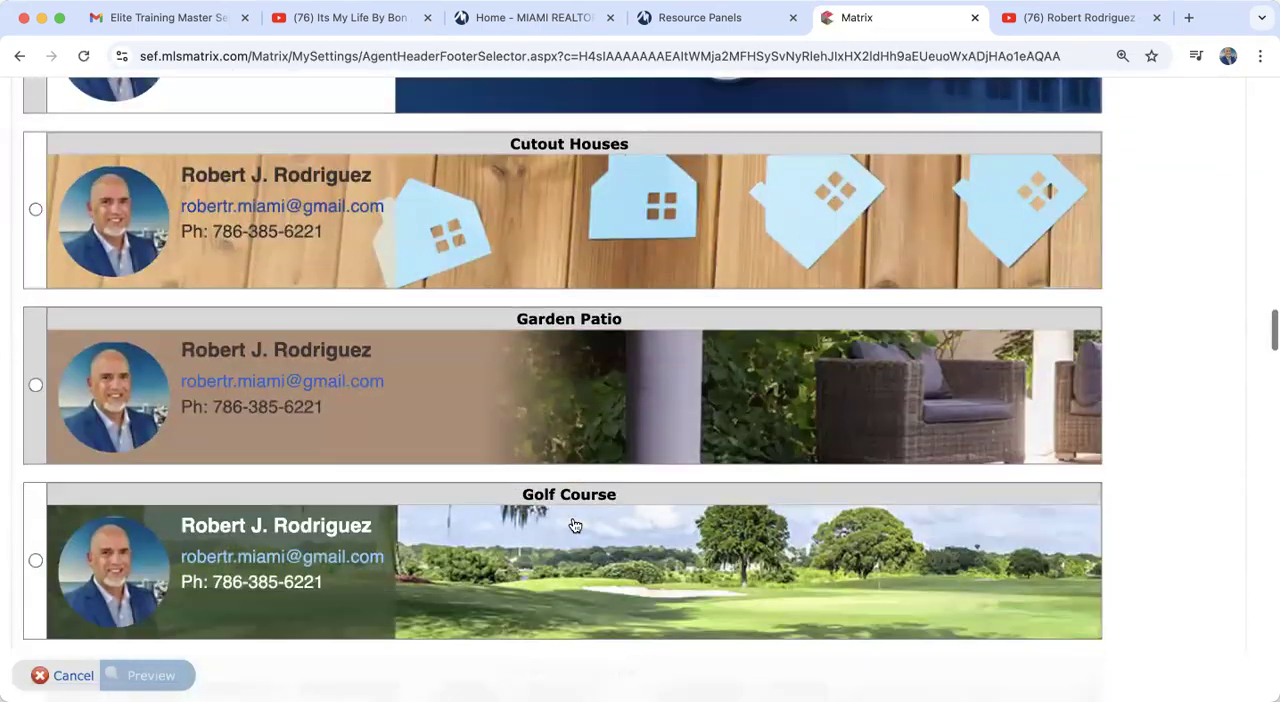
pyautogui.scroll(-12, 575, 525)
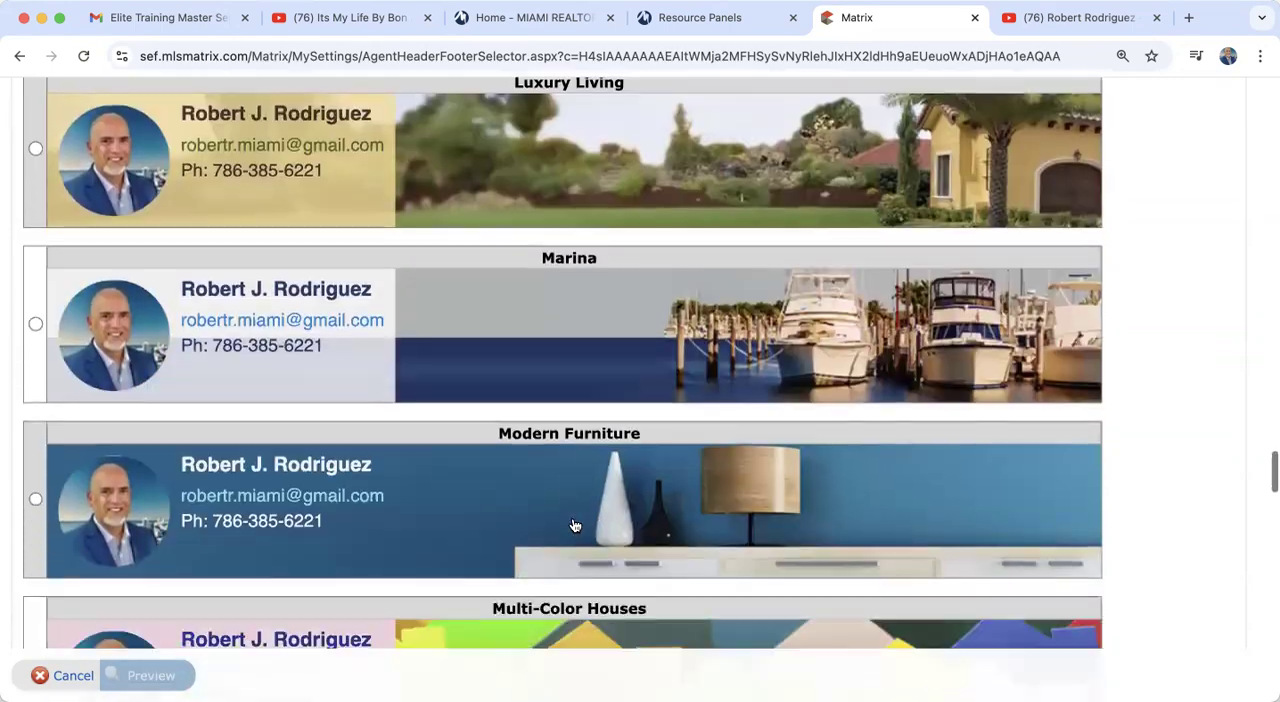
pyautogui.scroll(-20, 575, 525)
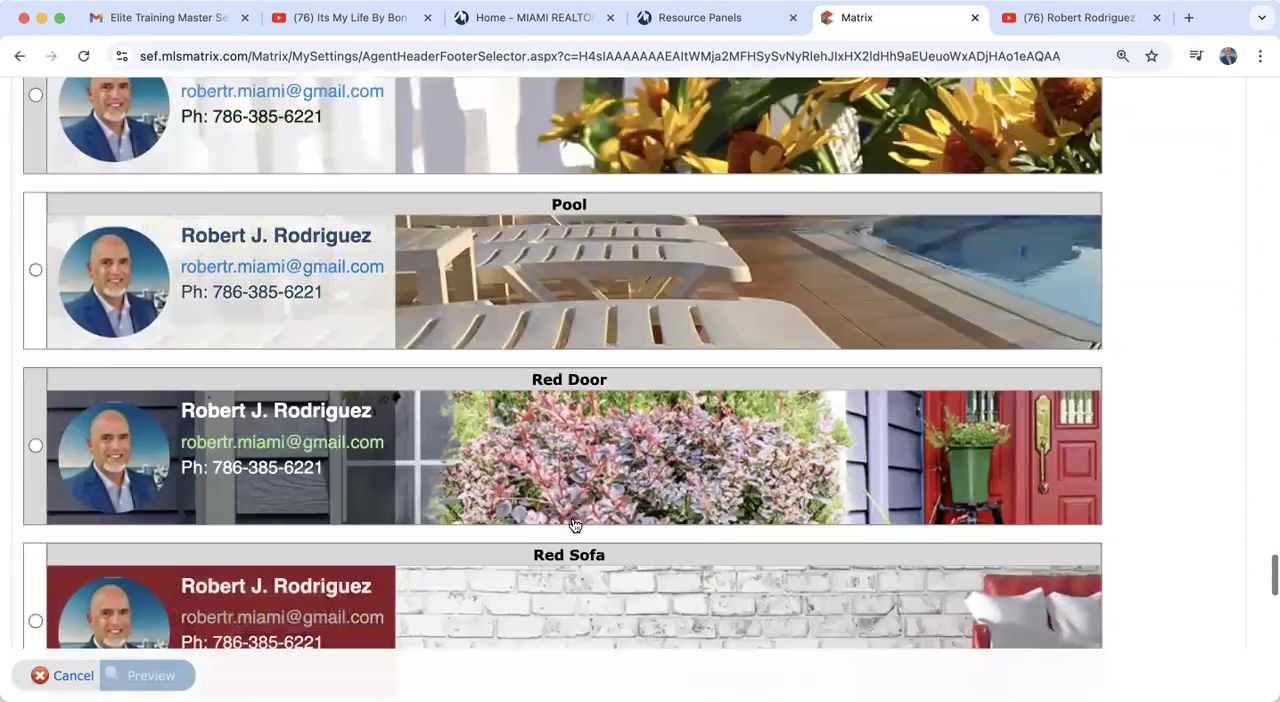
pyautogui.scroll(-5, 575, 525)
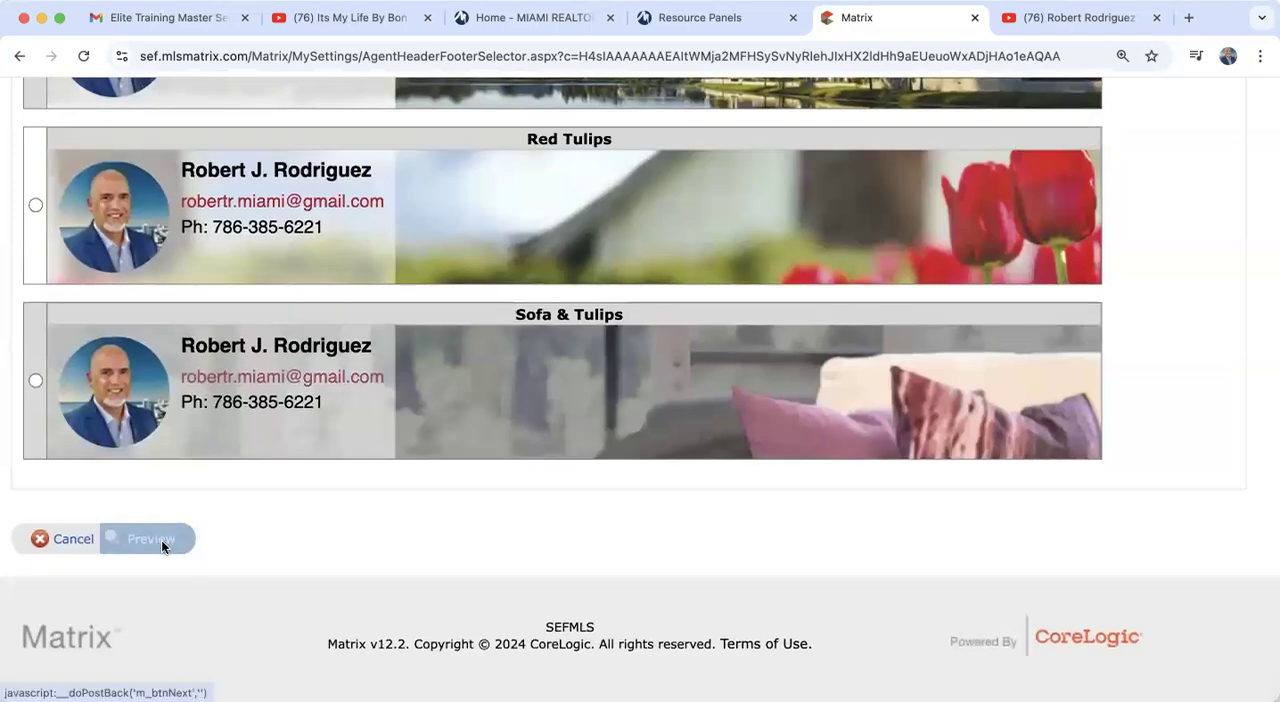
pyautogui.scroll(20, 161, 539)
pyautogui.scroll(20, 165, 548)
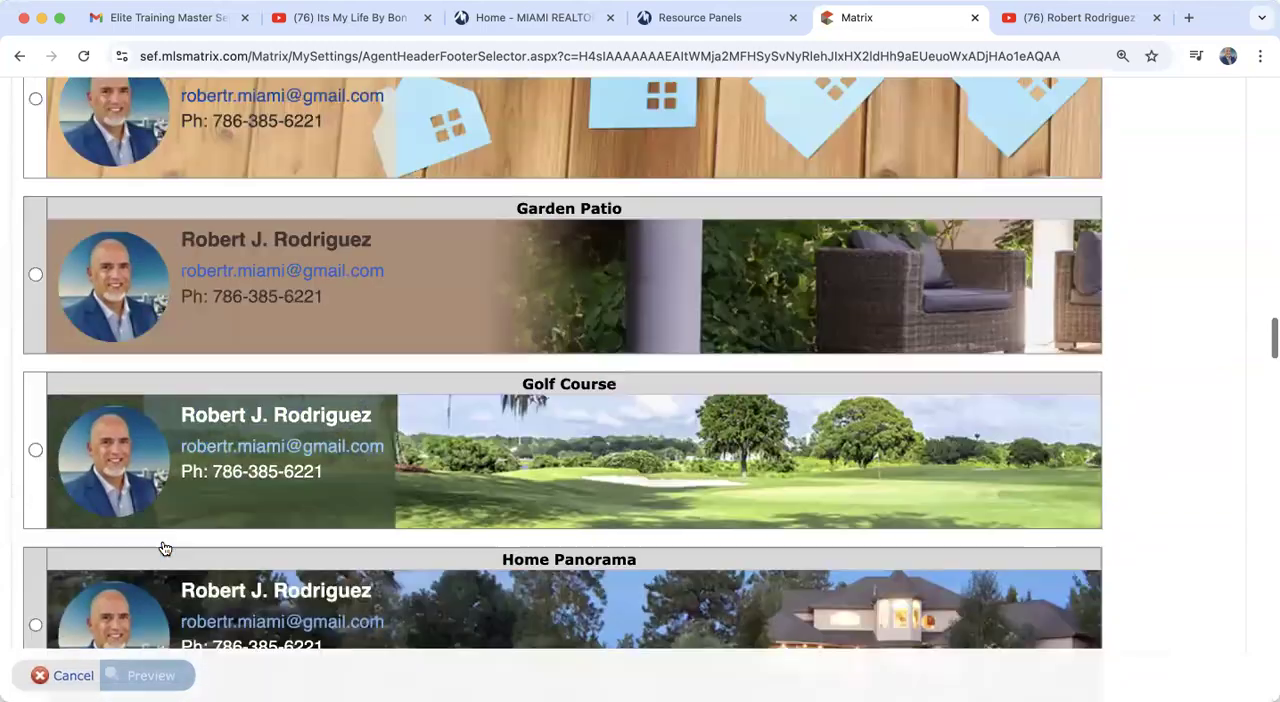
pyautogui.scroll(15, 165, 548)
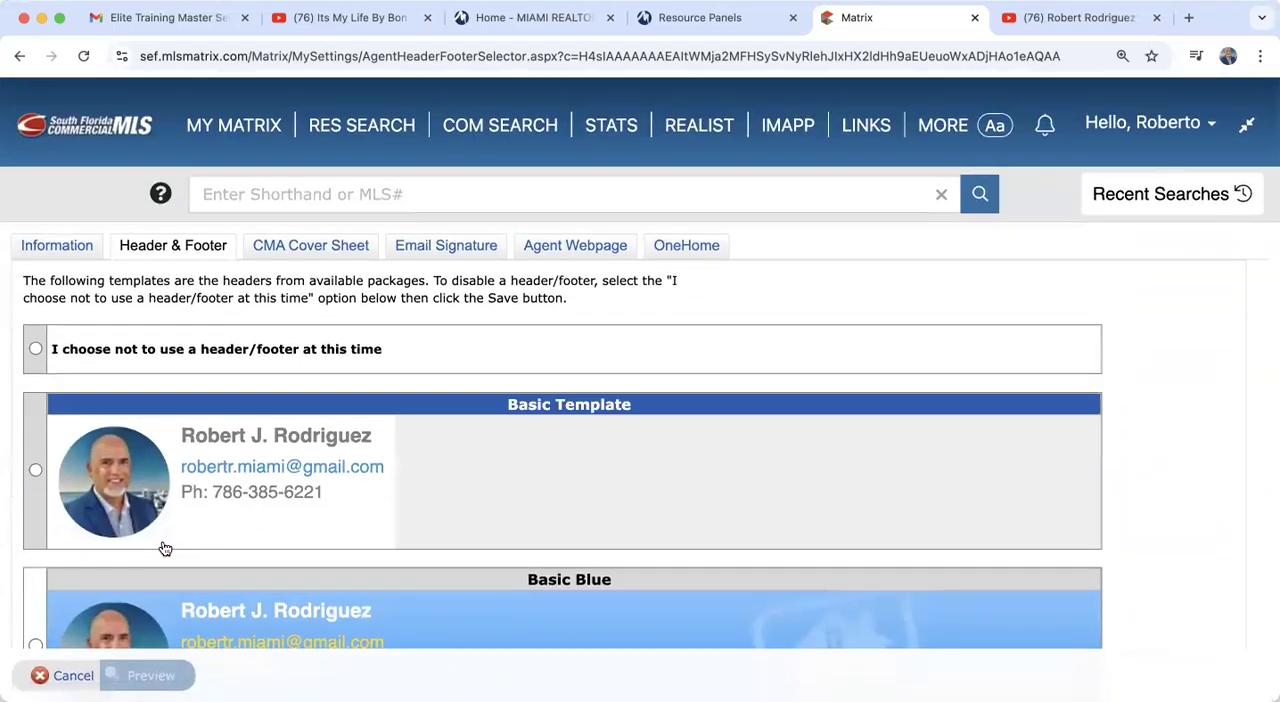
pyautogui.click(17, 60)
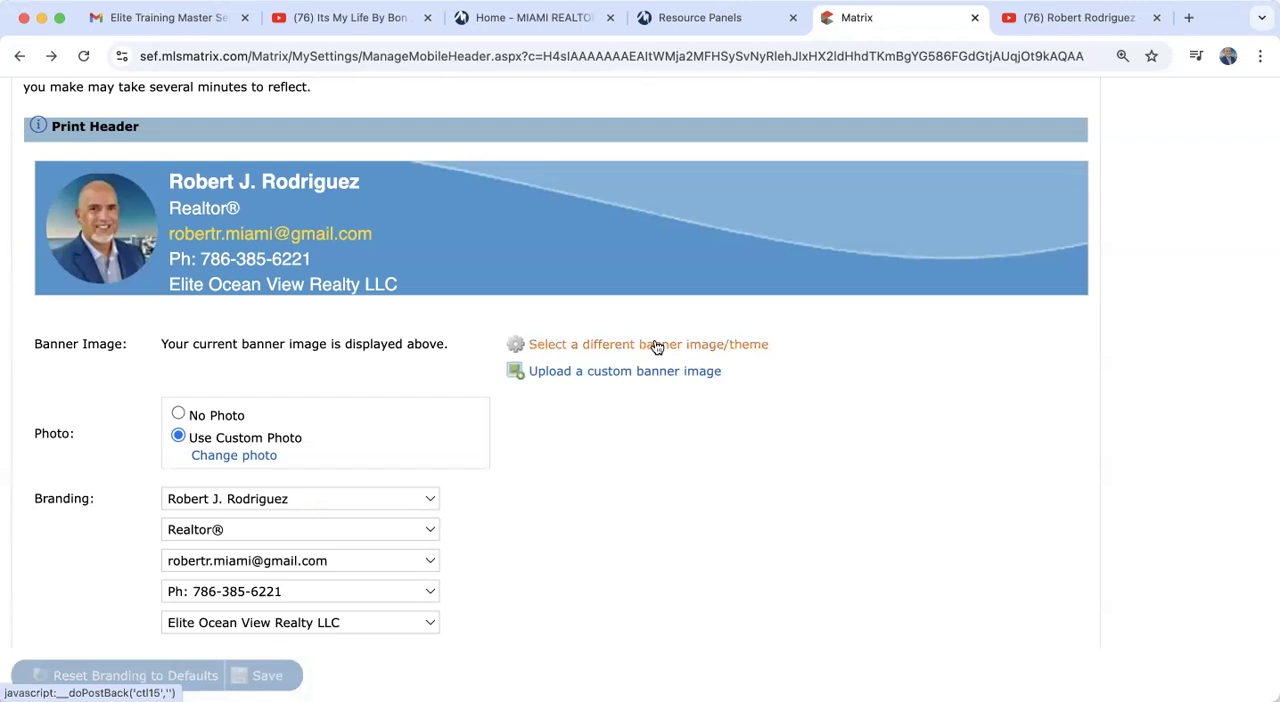
# Step: Review the print header's branding lines and color options, and check the name line's choices without changing them
pyautogui.scroll(-3, 655, 345)
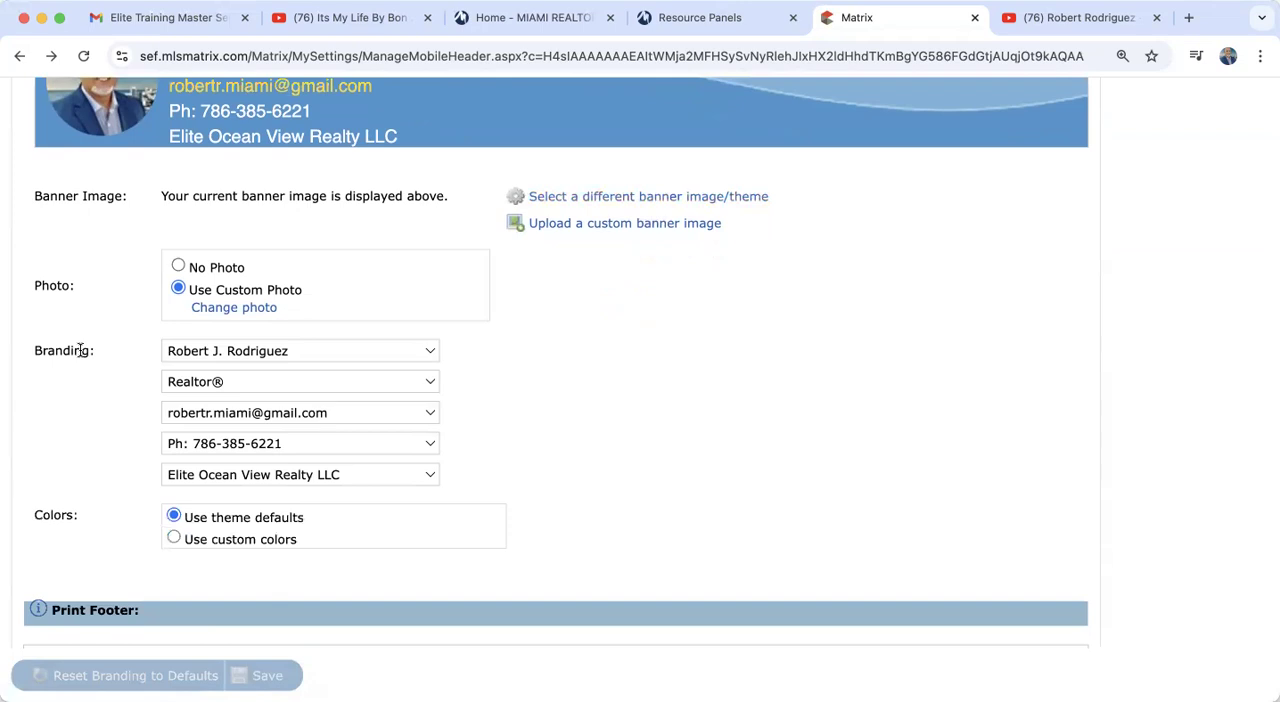
pyautogui.click(313, 350)
pyautogui.click(313, 350)
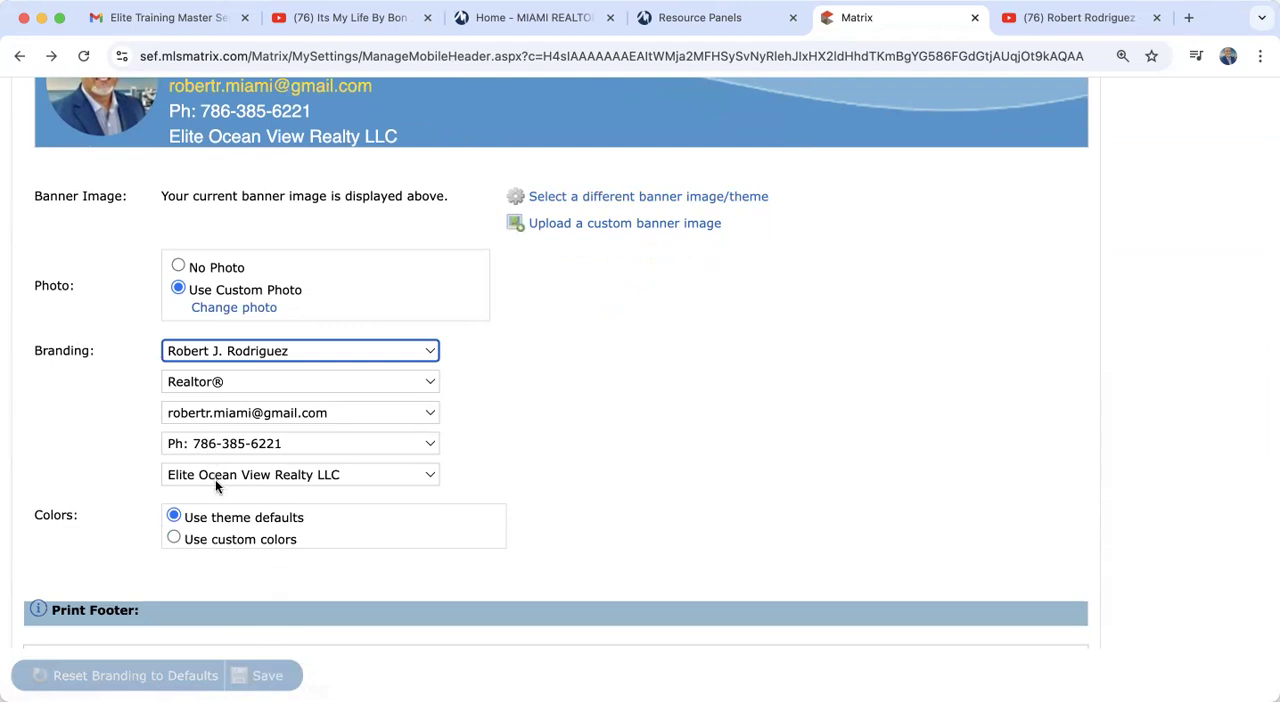
pyautogui.scroll(3, 215, 487)
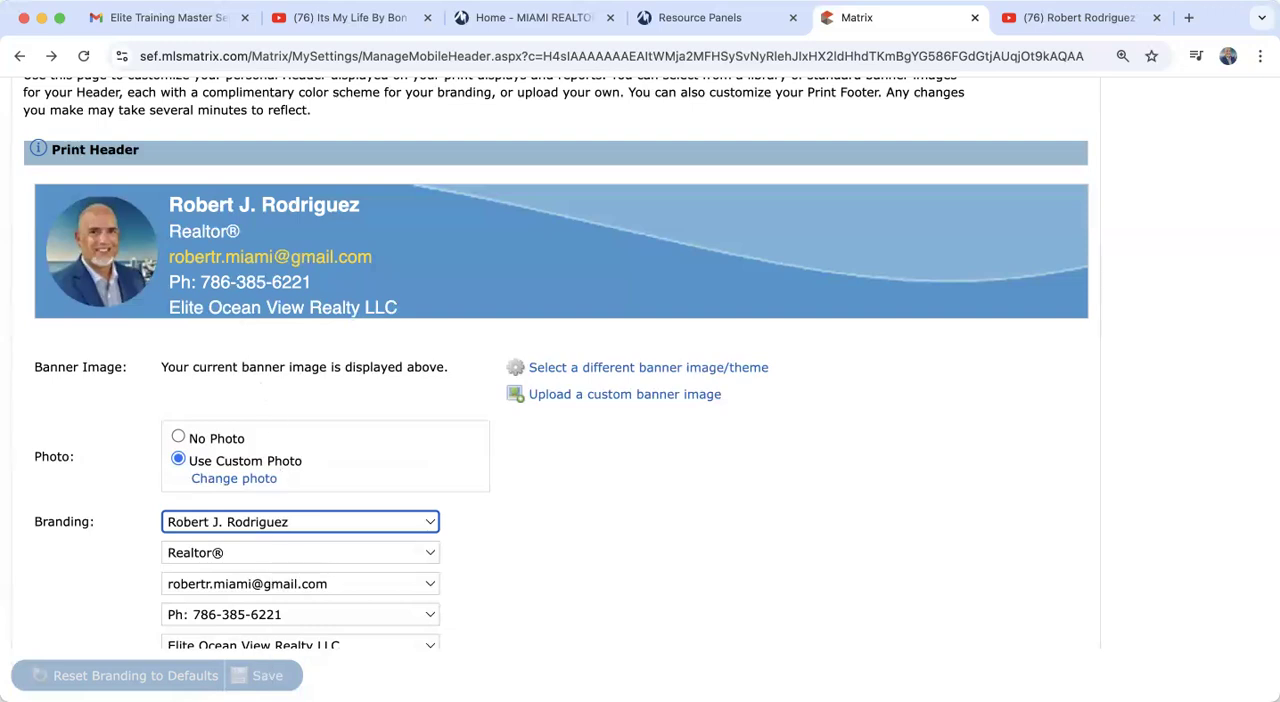
pyautogui.scroll(5, 640, 400)
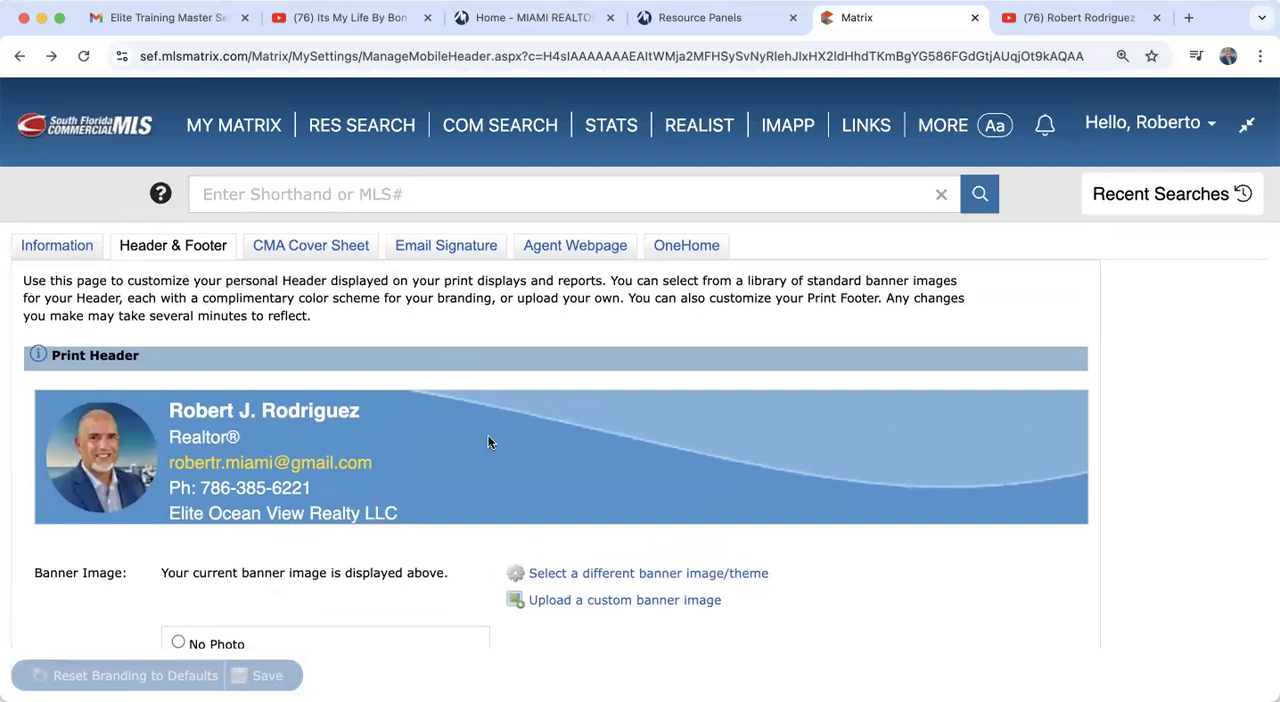
# Step: Open the Email Signature settings and look over the current signature and its editor
pyautogui.click(452, 248)
pyautogui.scroll(-1, 417, 543)
pyautogui.scroll(1, 417, 543)
pyautogui.scroll(-2, 774, 554)
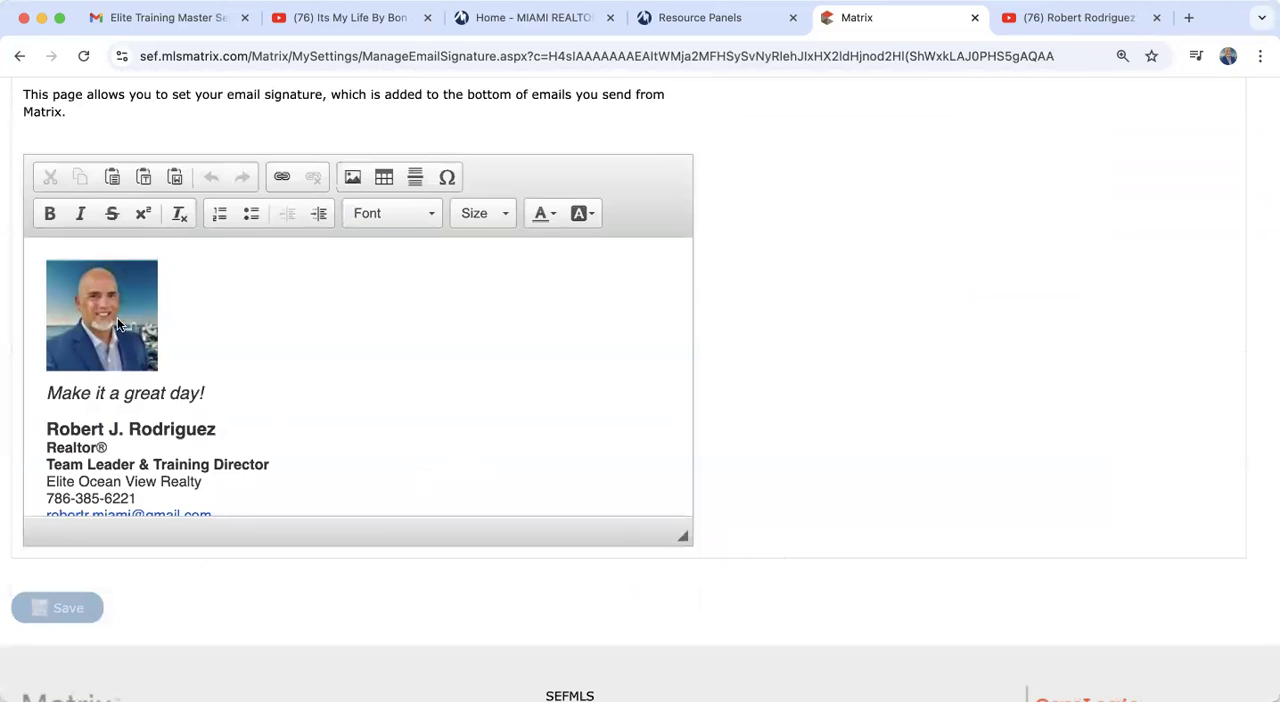
# Step: View the stored photos offered for a signature image, cancel the image insertion and review the signature text
pyautogui.click(352, 178)
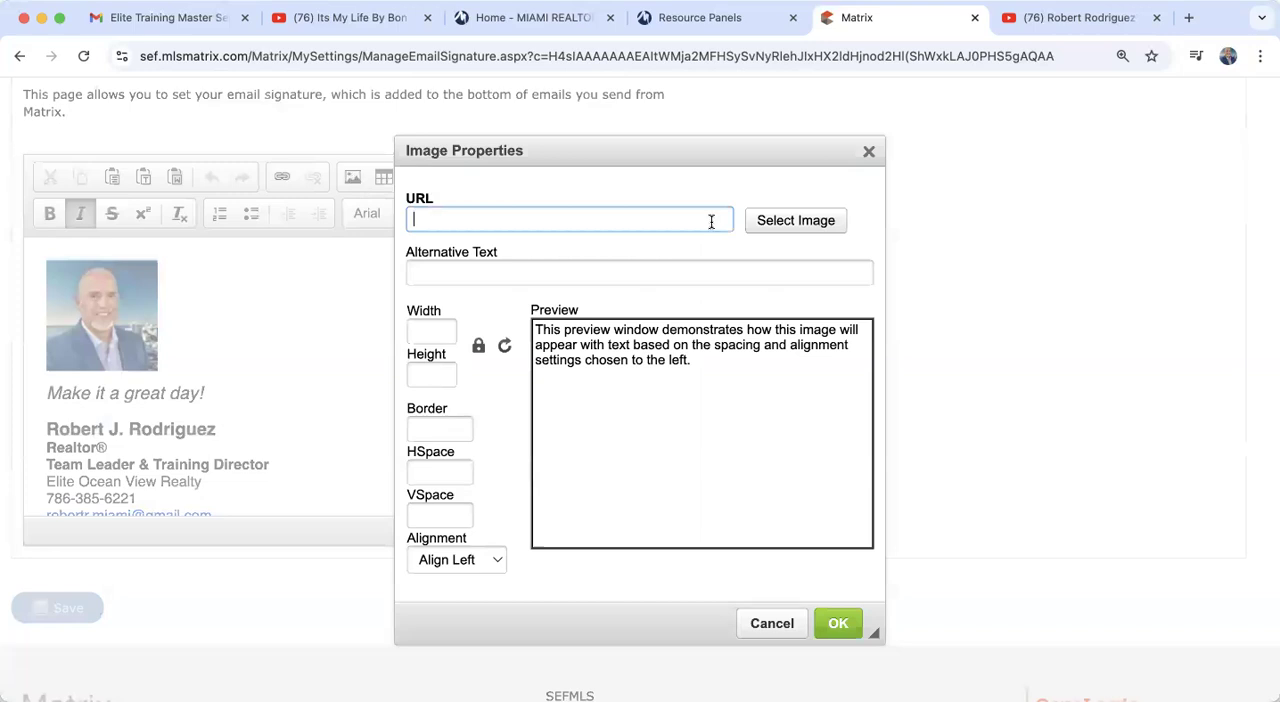
pyautogui.click(795, 222)
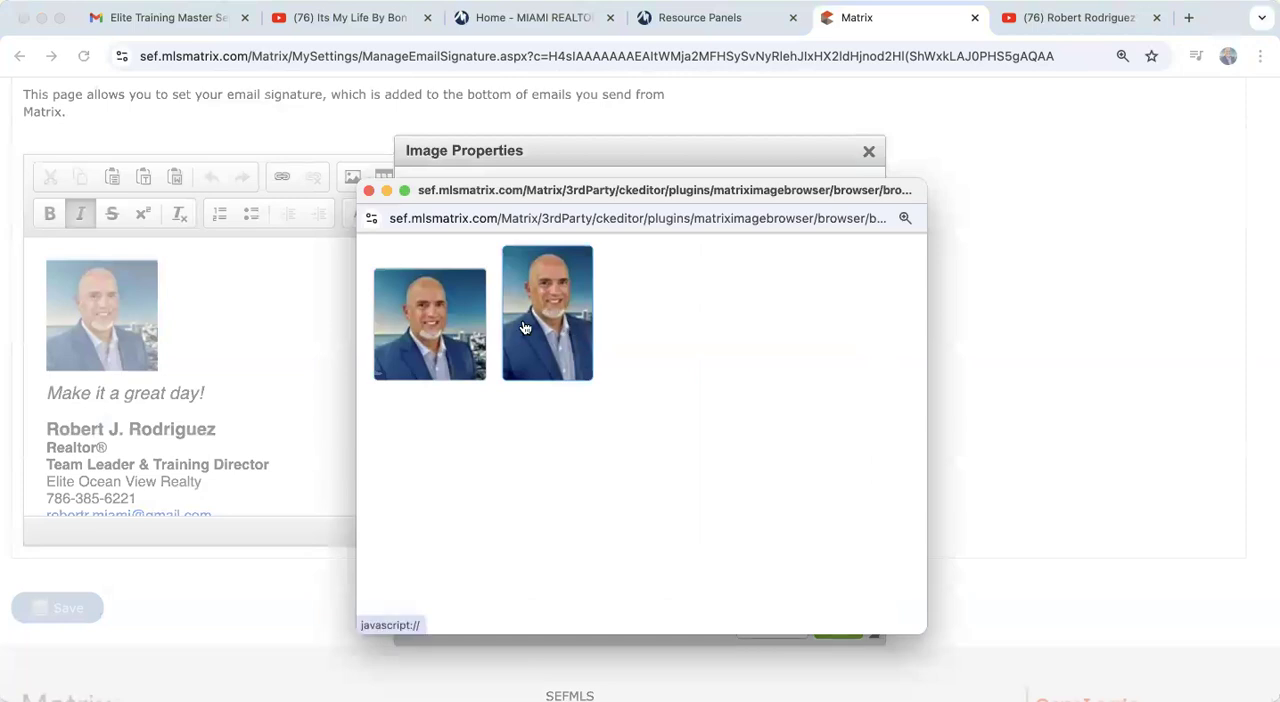
pyautogui.click(369, 191)
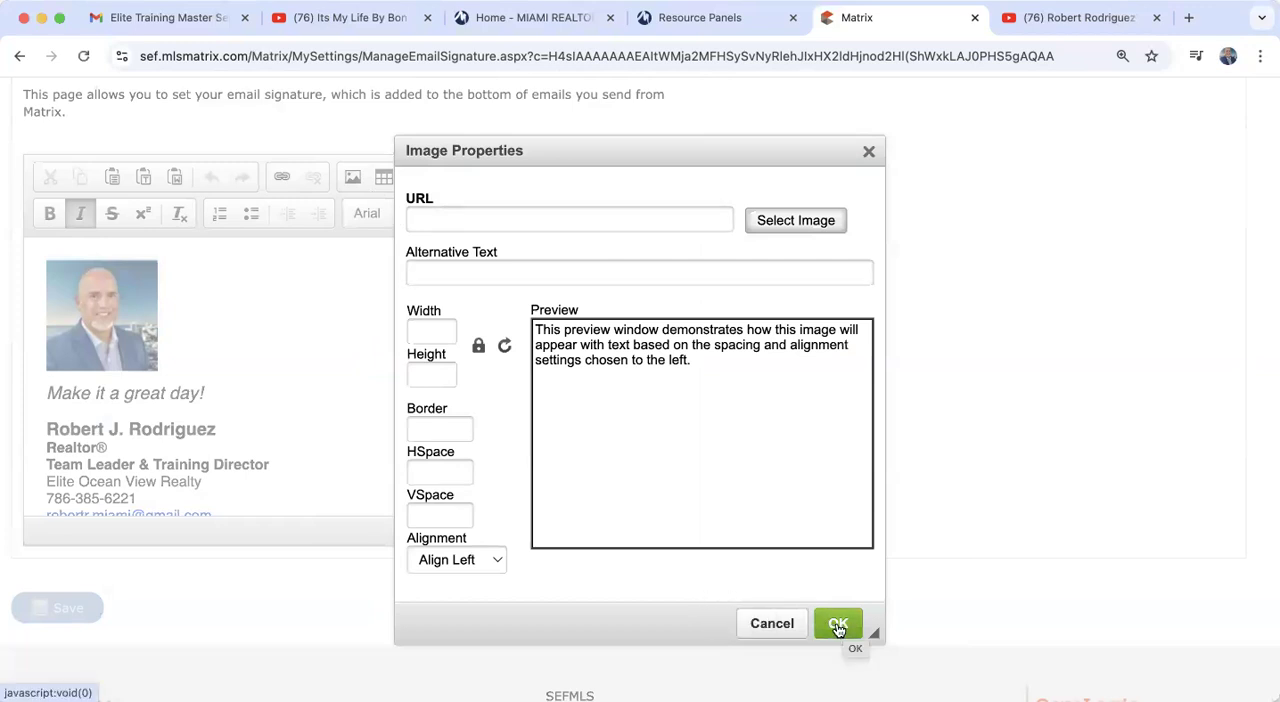
pyautogui.click(772, 623)
pyautogui.scroll(-2, 446, 446)
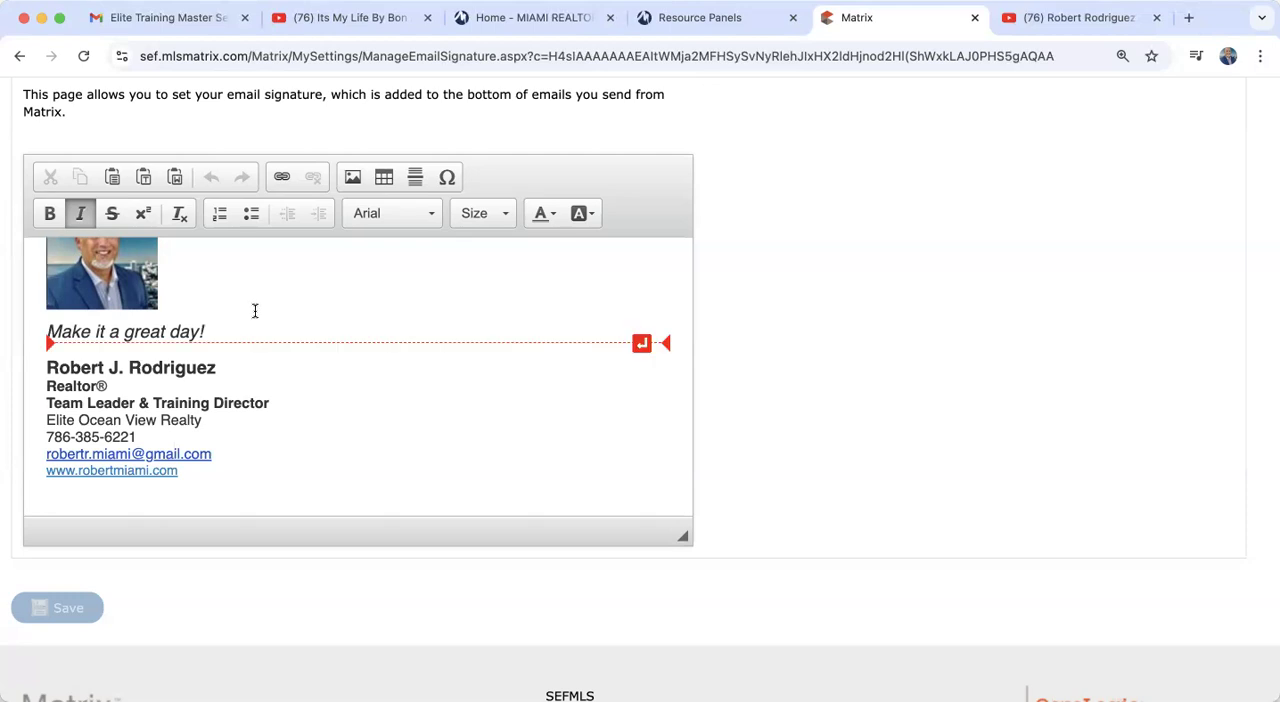
pyautogui.scroll(2, 254, 311)
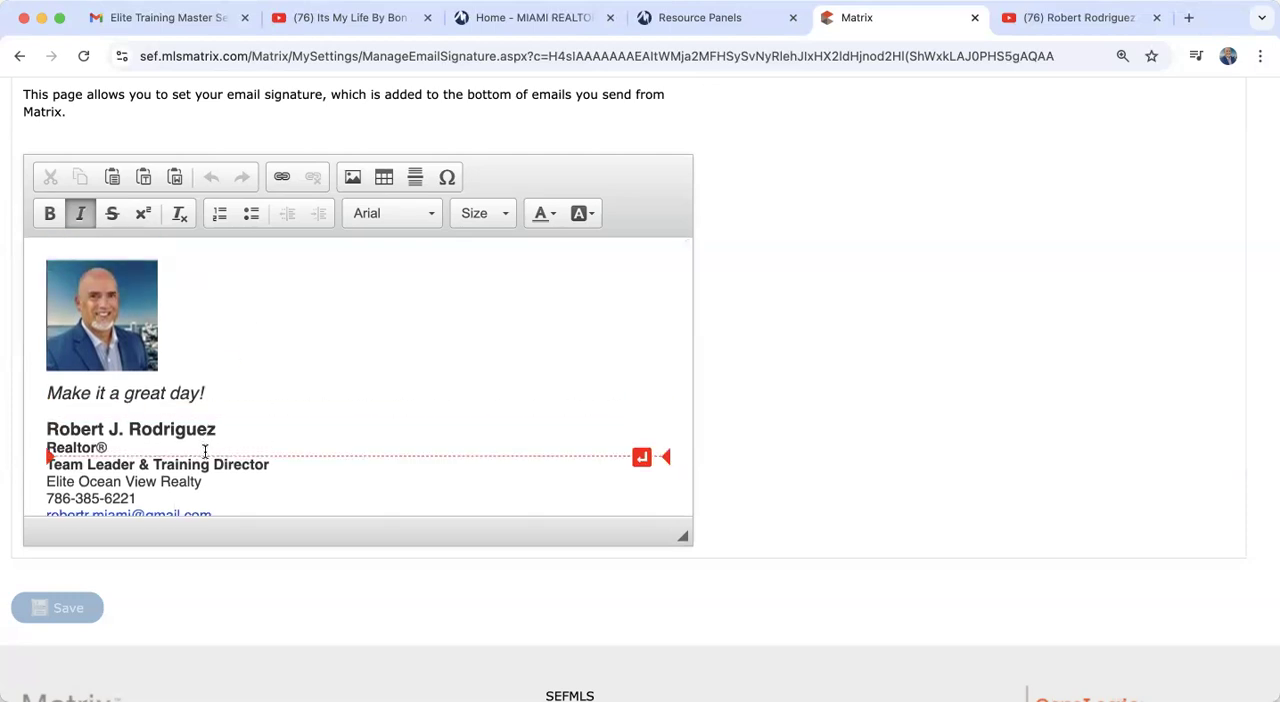
pyautogui.scroll(-2, 224, 373)
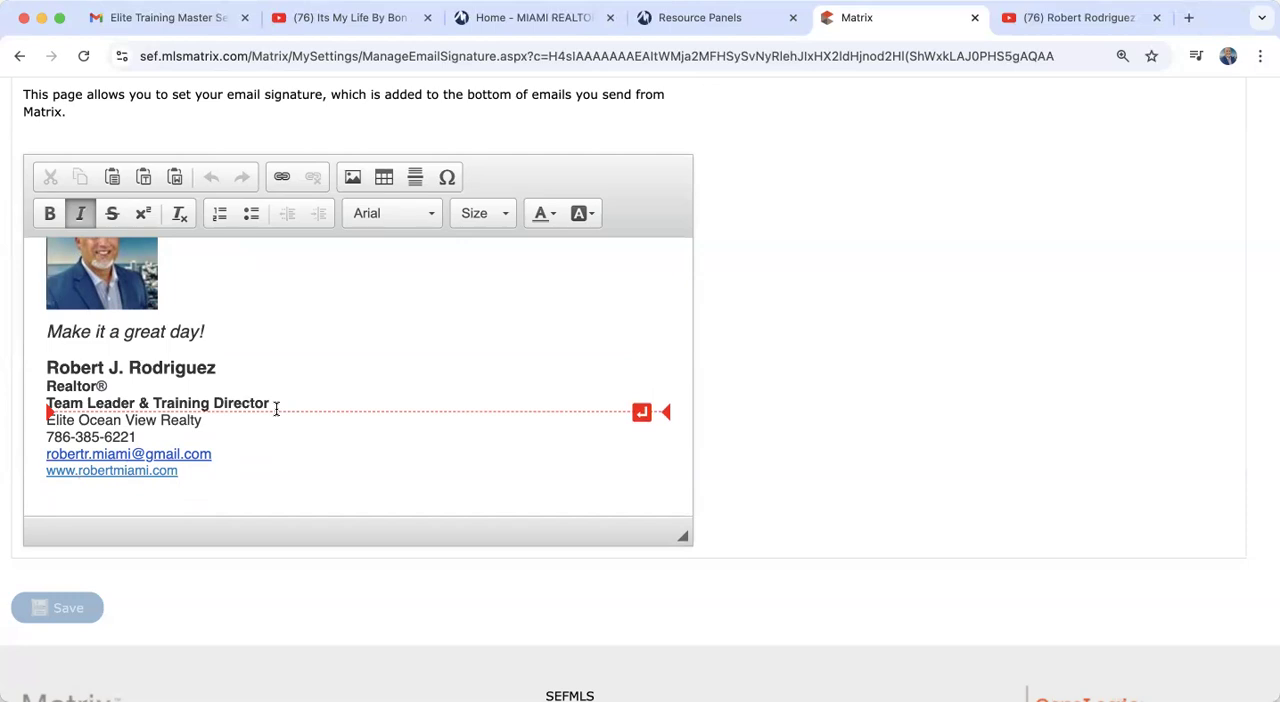
# Step: Switch to Gmail, select the signature block in a new message, check its copy option and return to Matrix
pyautogui.click(100, 17)
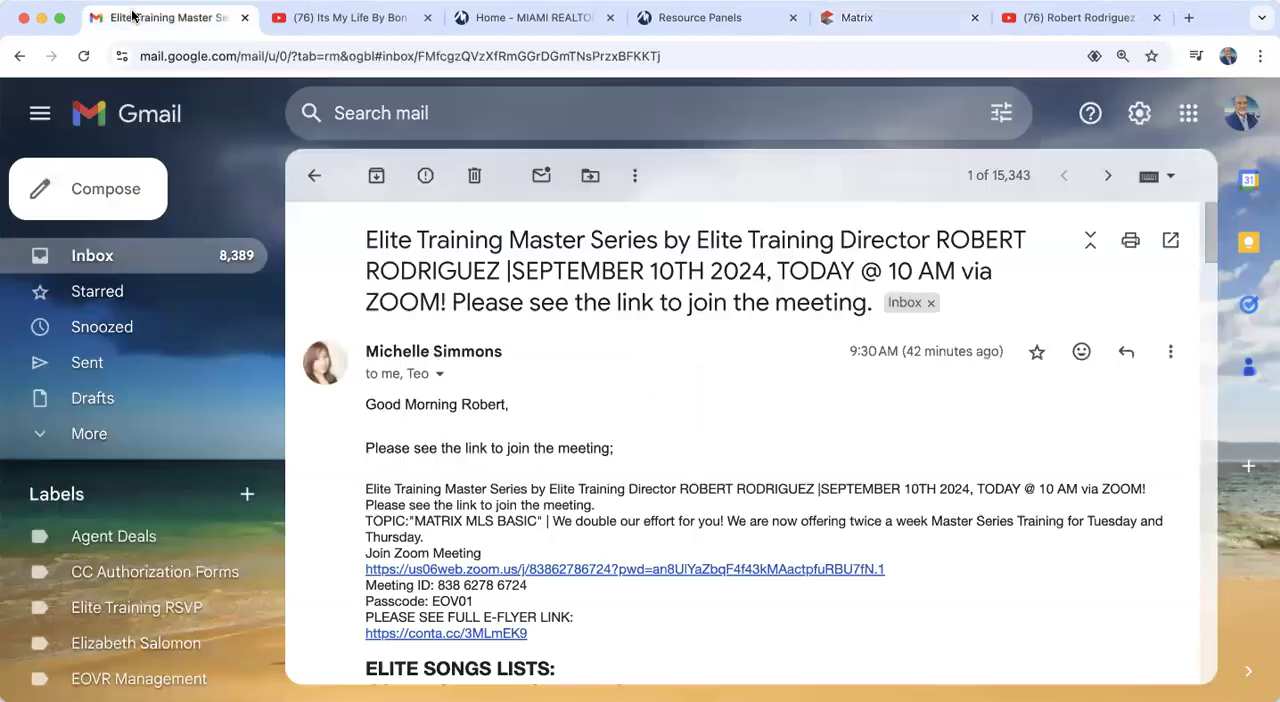
pyautogui.click(85, 191)
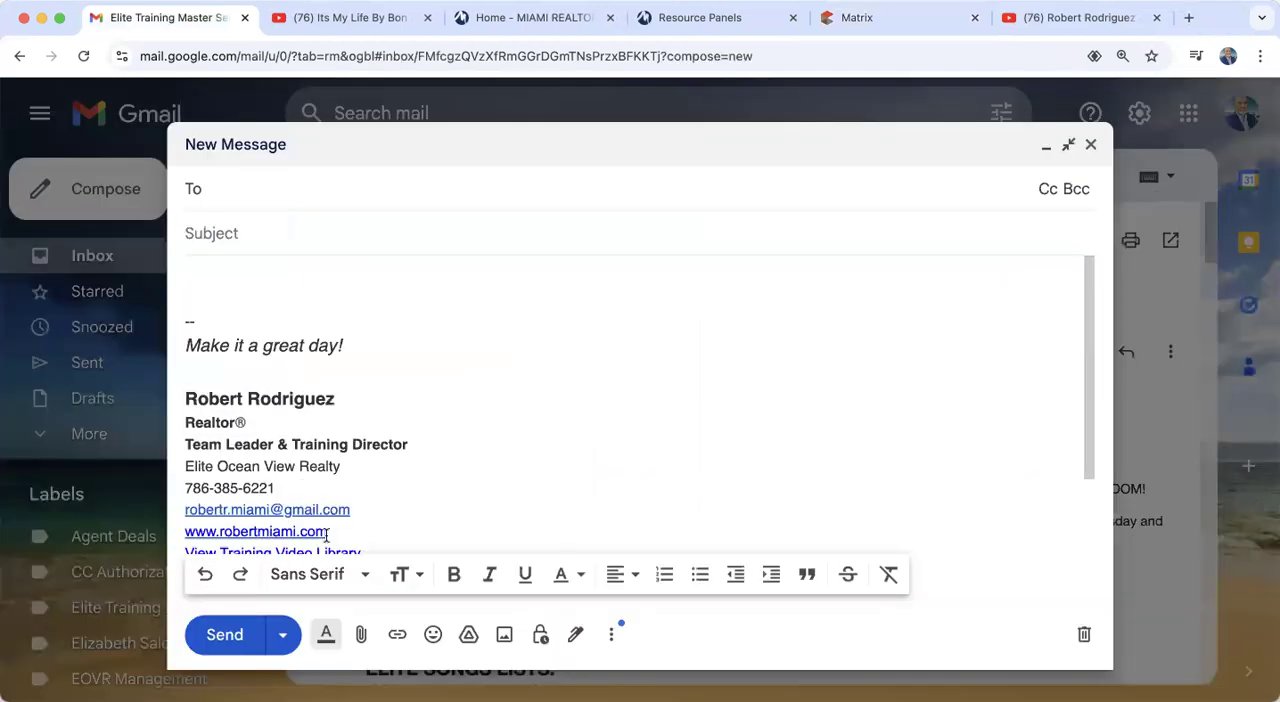
pyautogui.moveTo(187, 343)
pyautogui.mouseDown()
pyautogui.moveTo(397, 434)
pyautogui.moveTo(405, 531)
pyautogui.mouseUp()
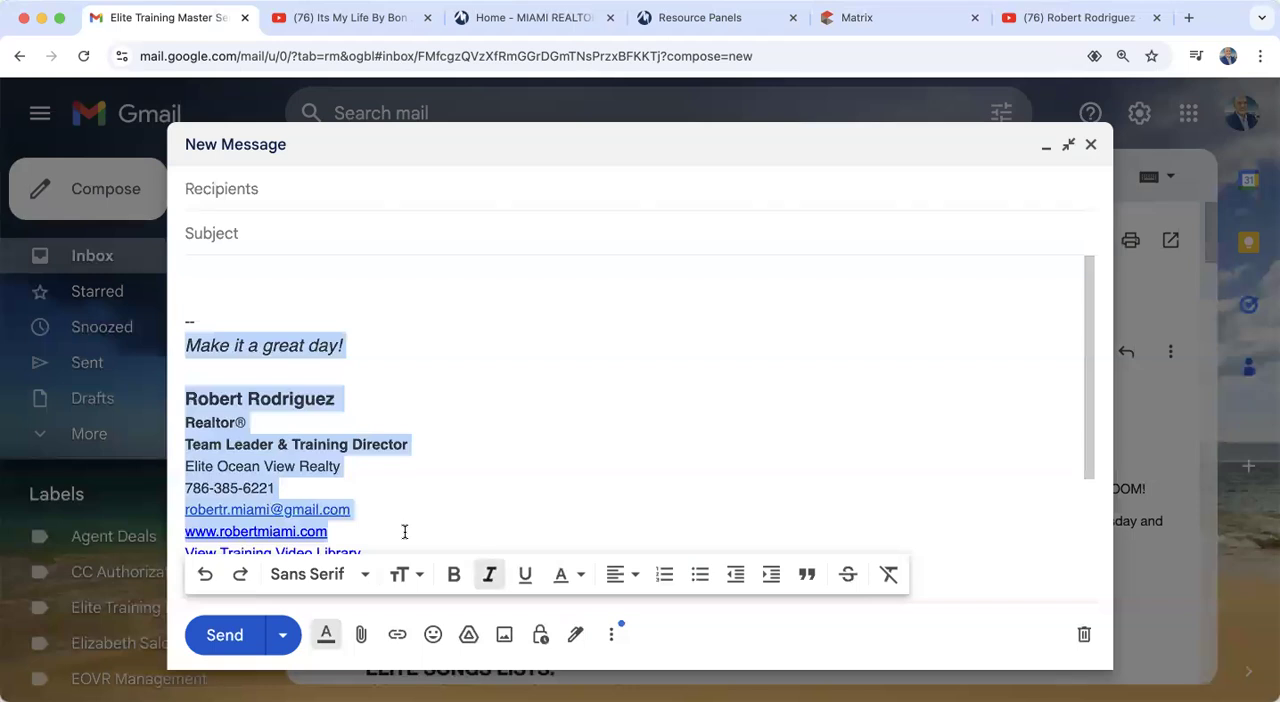
pyautogui.rightClick(201, 460)
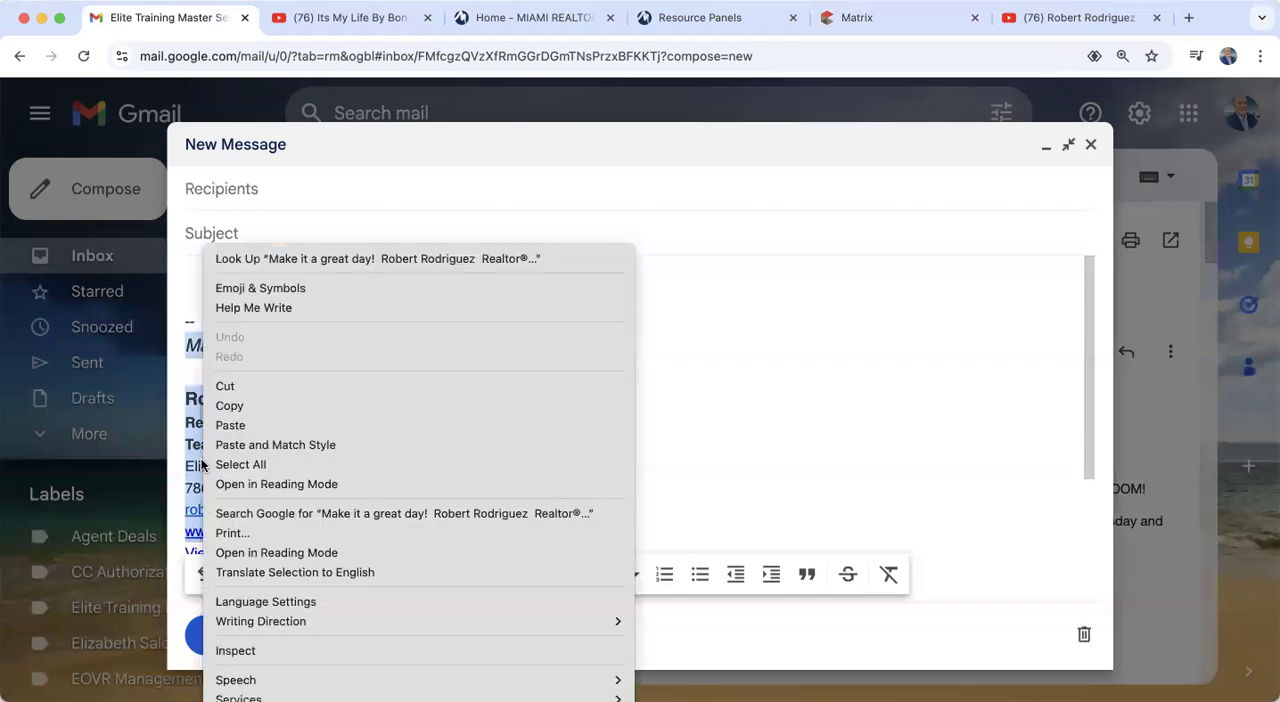
pyautogui.click(689, 441)
pyautogui.click(905, 18)
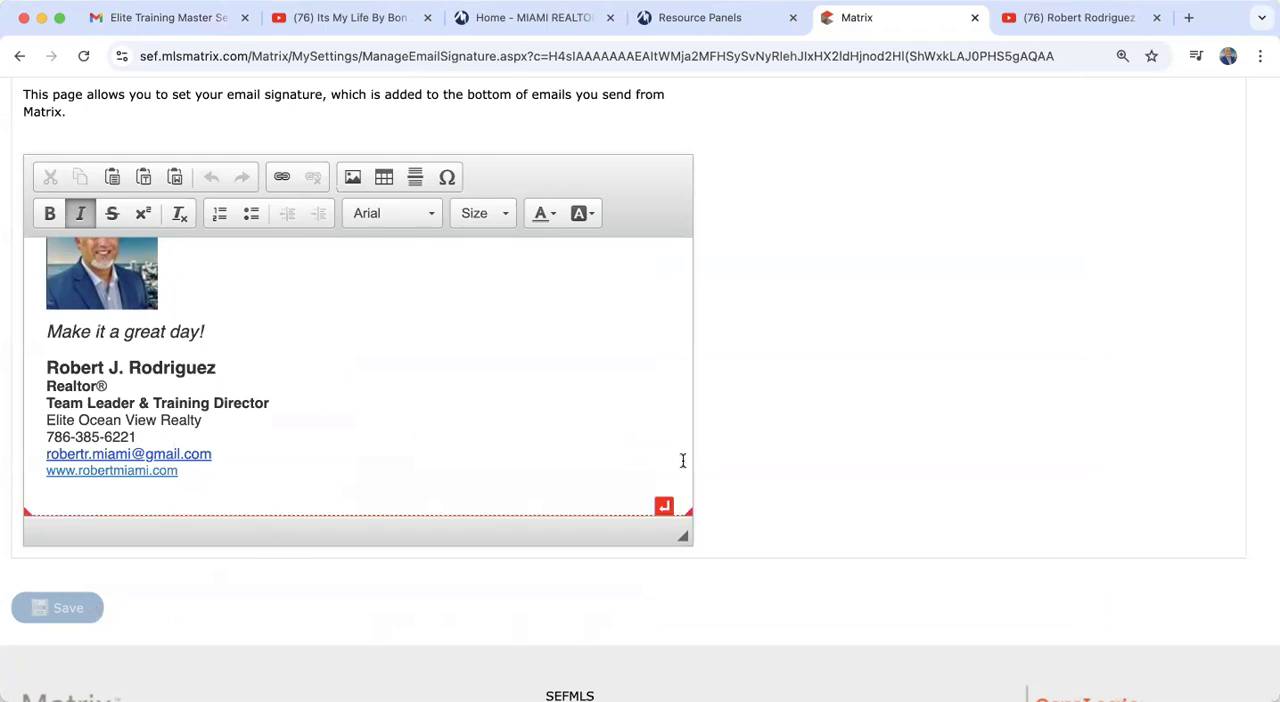
# Step: Leave the Email Signature page and open the Portal Notification Settings from the account's settings overview
pyautogui.scroll(2, 683, 473)
pyautogui.scroll(4, 835, 433)
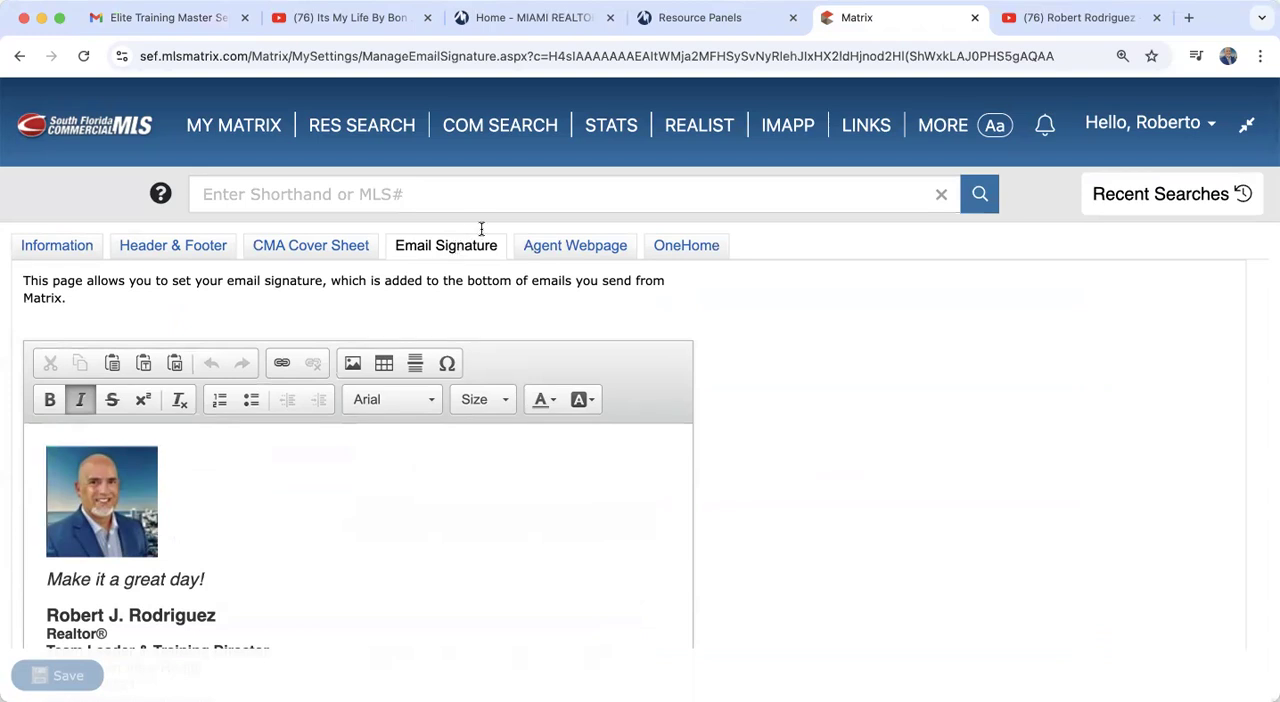
pyautogui.click(1155, 125)
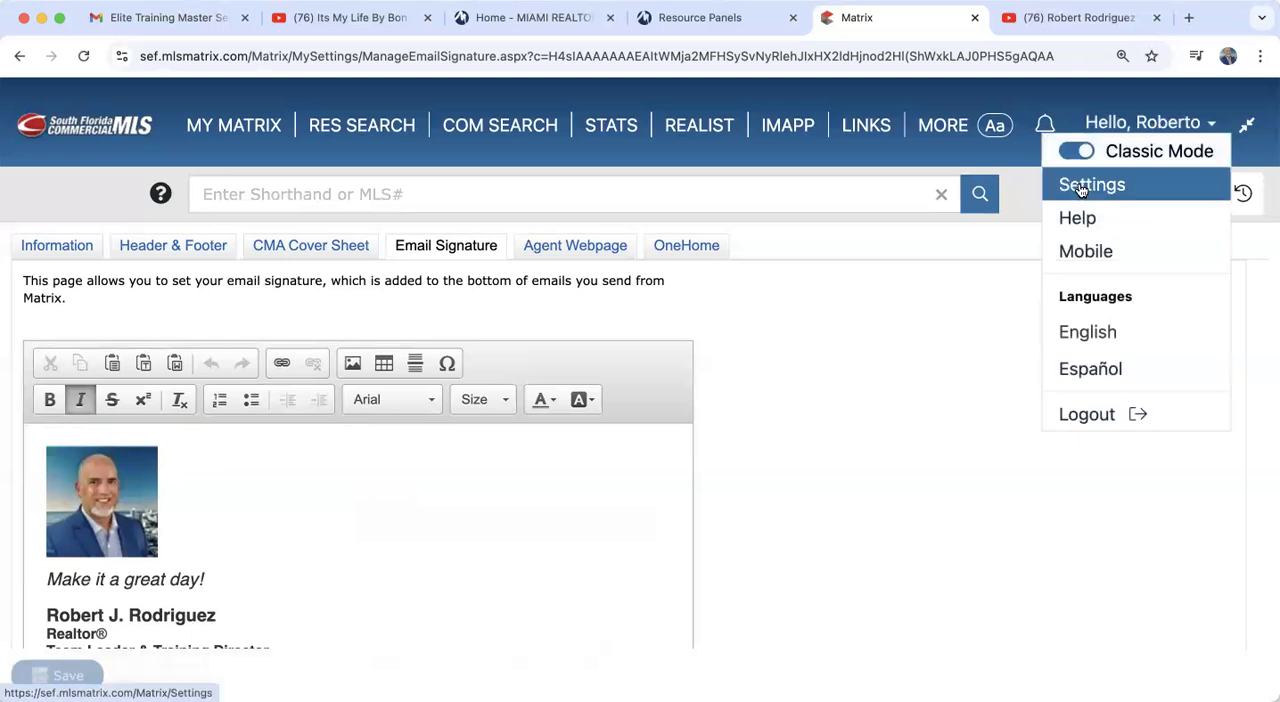
pyautogui.click(1078, 188)
pyautogui.scroll(-3, 749, 466)
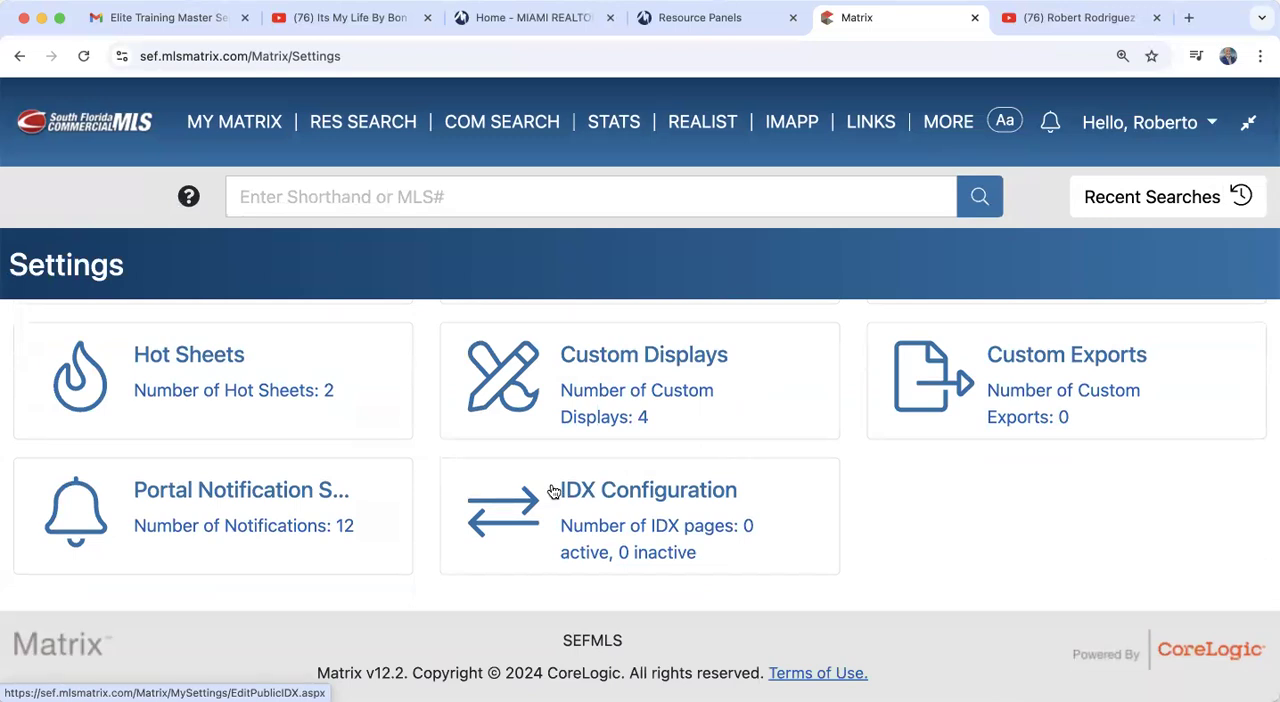
pyautogui.click(199, 511)
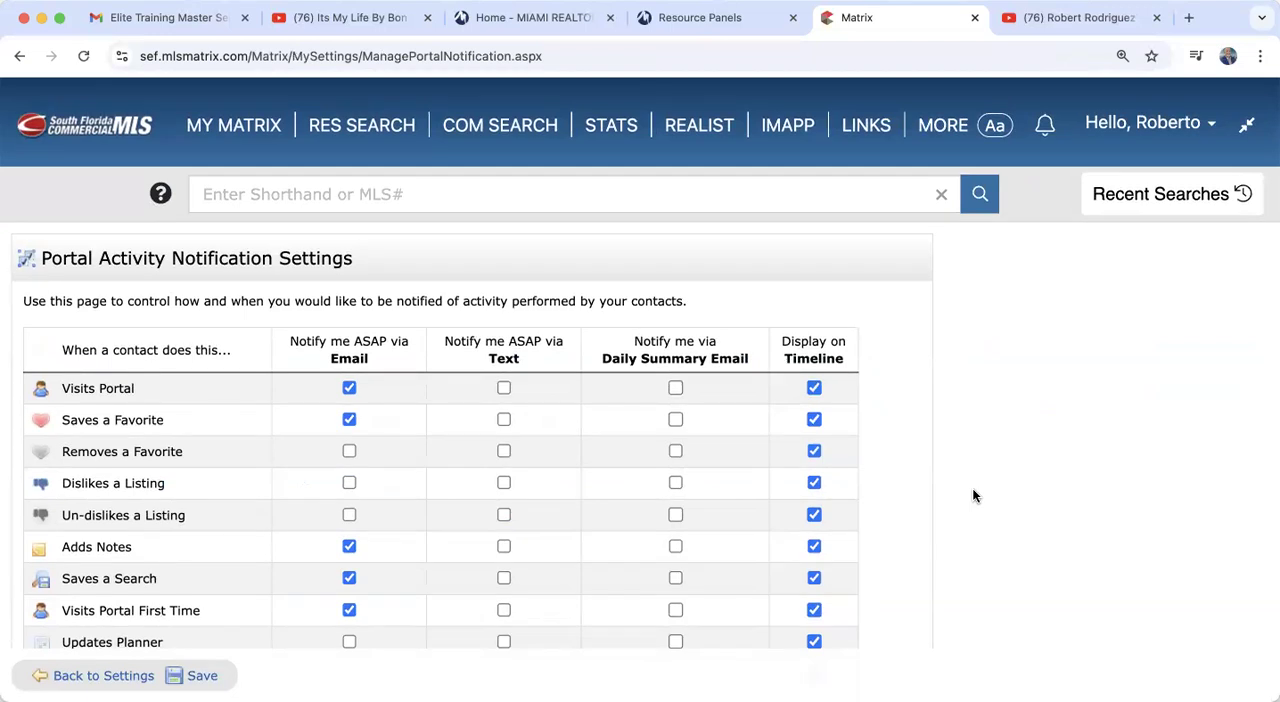
# Step: Review the email, text, daily summary and timeline notification options, and open the cellular information for editing
pyautogui.scroll(-3, 974, 494)
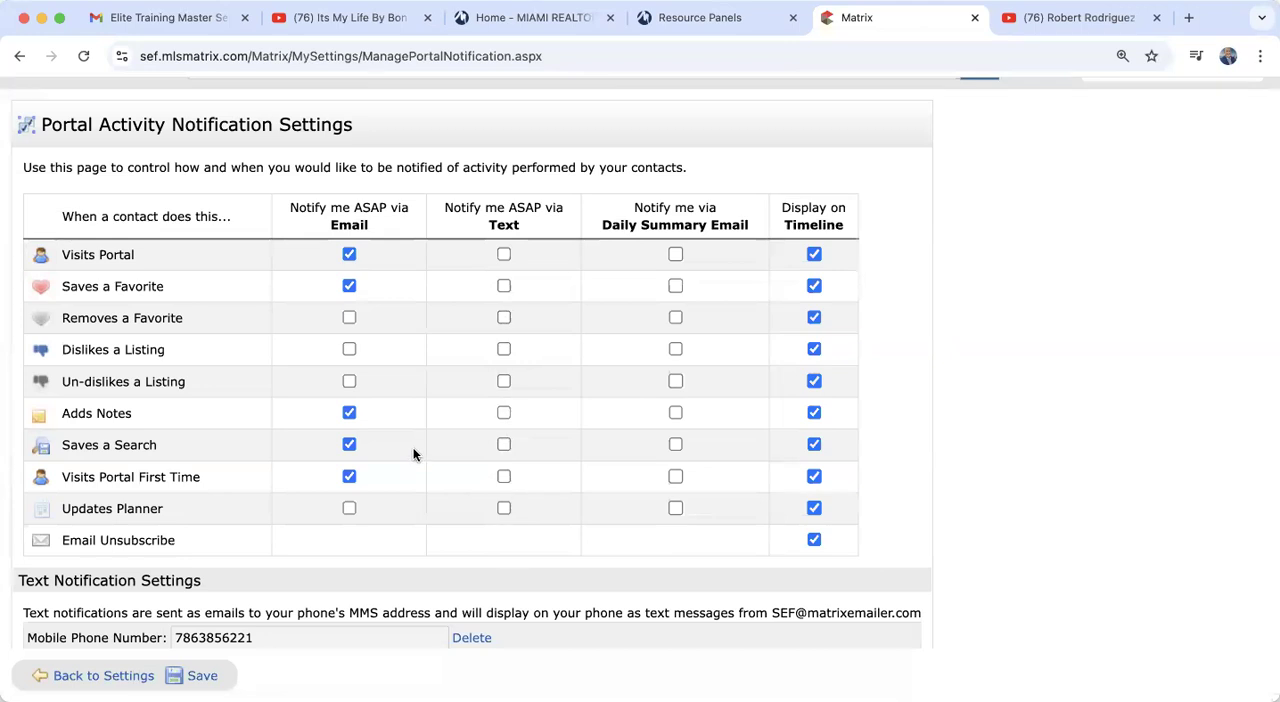
pyautogui.scroll(1, 413, 450)
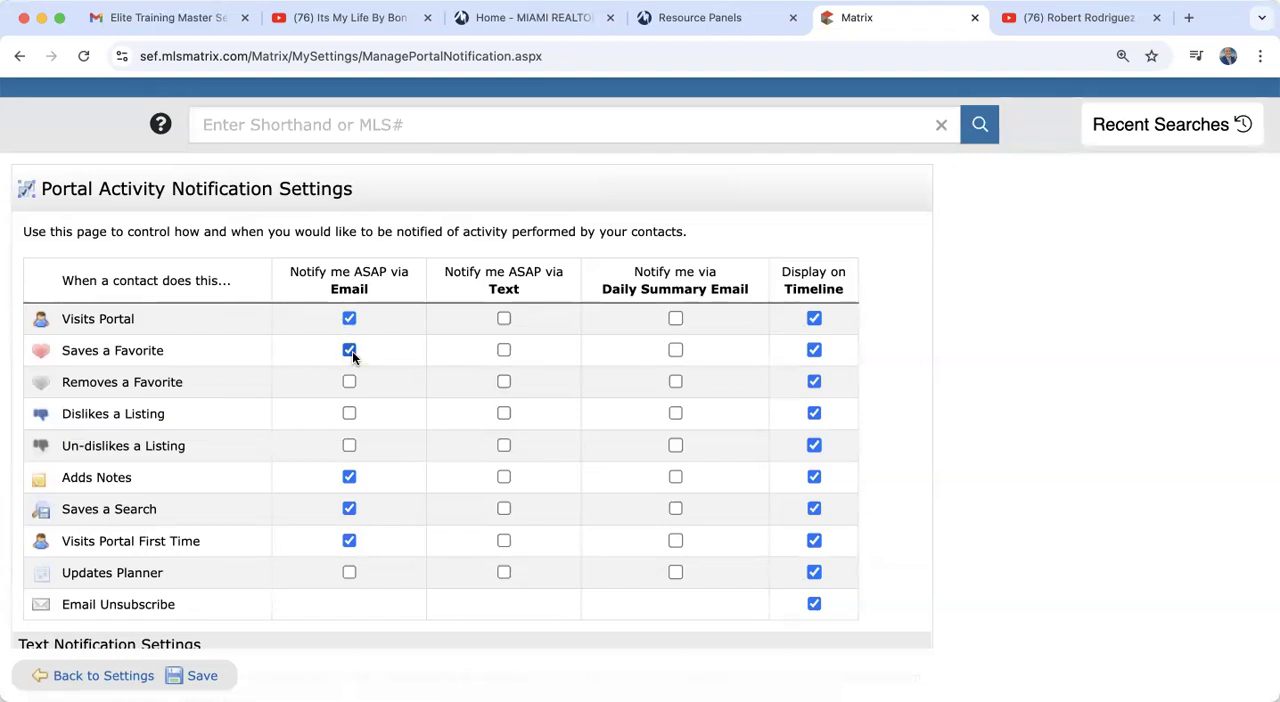
pyautogui.scroll(-2, 352, 351)
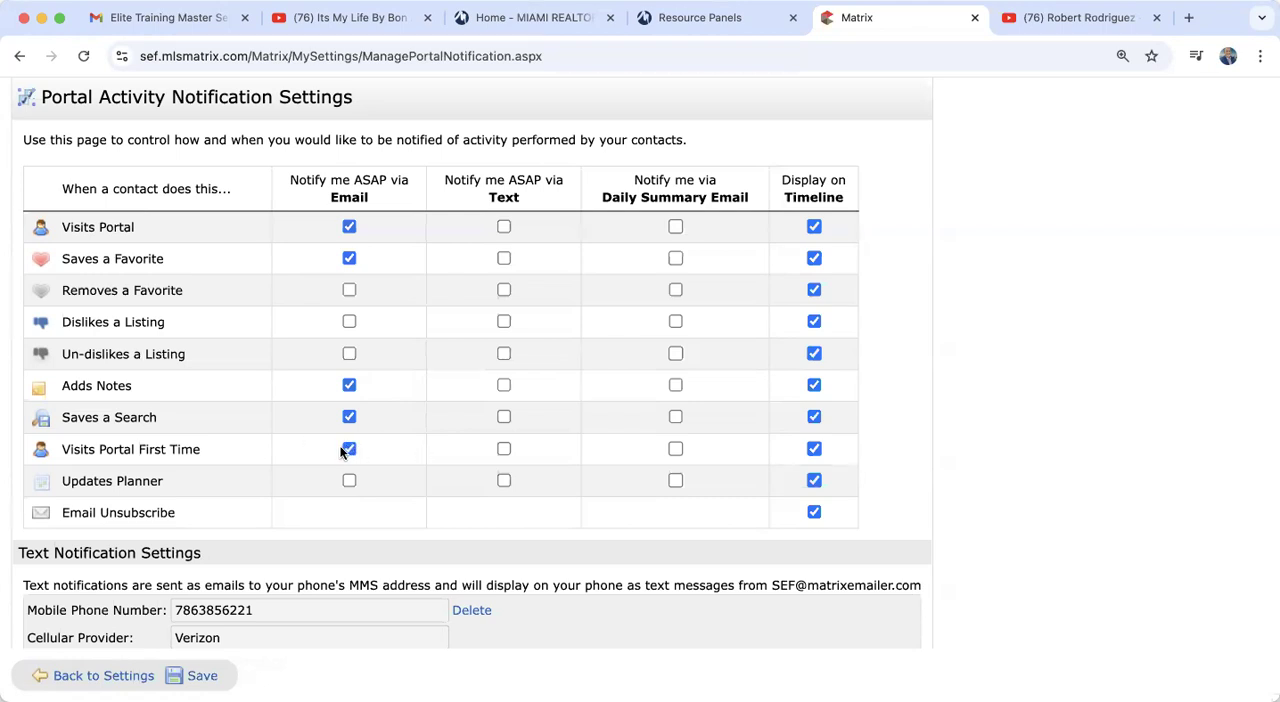
pyautogui.scroll(-3, 340, 452)
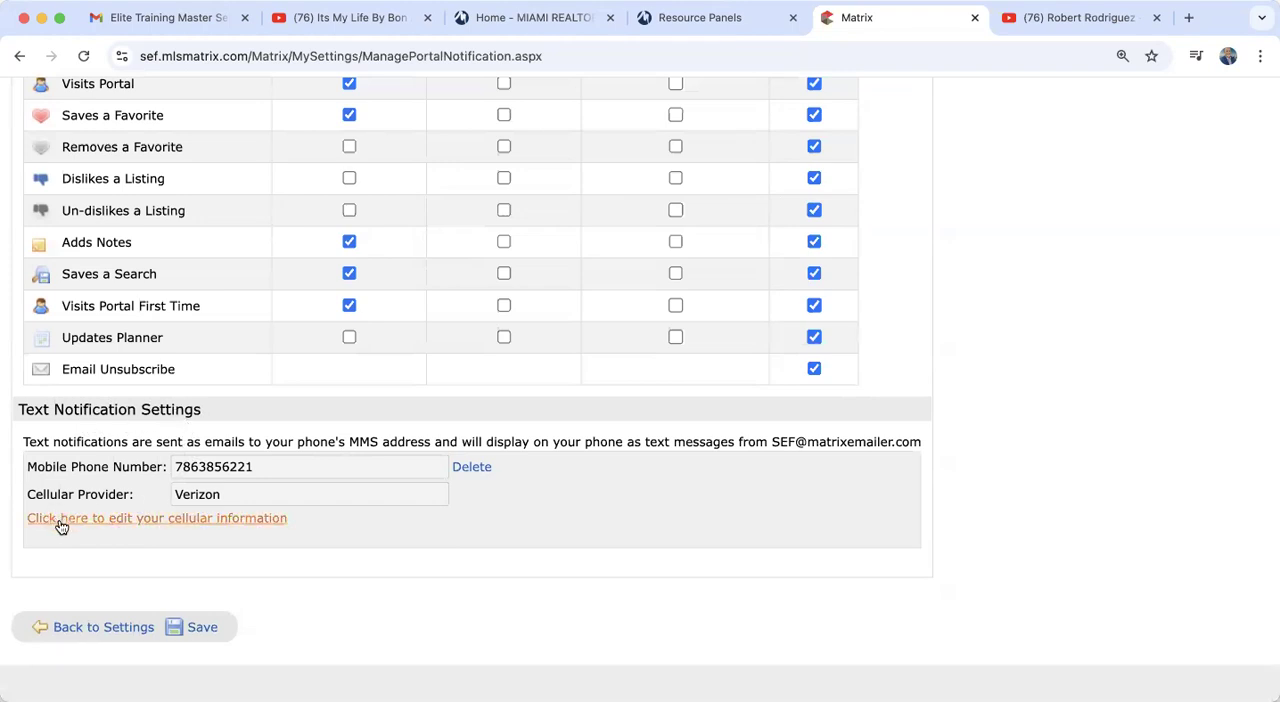
pyautogui.click(212, 516)
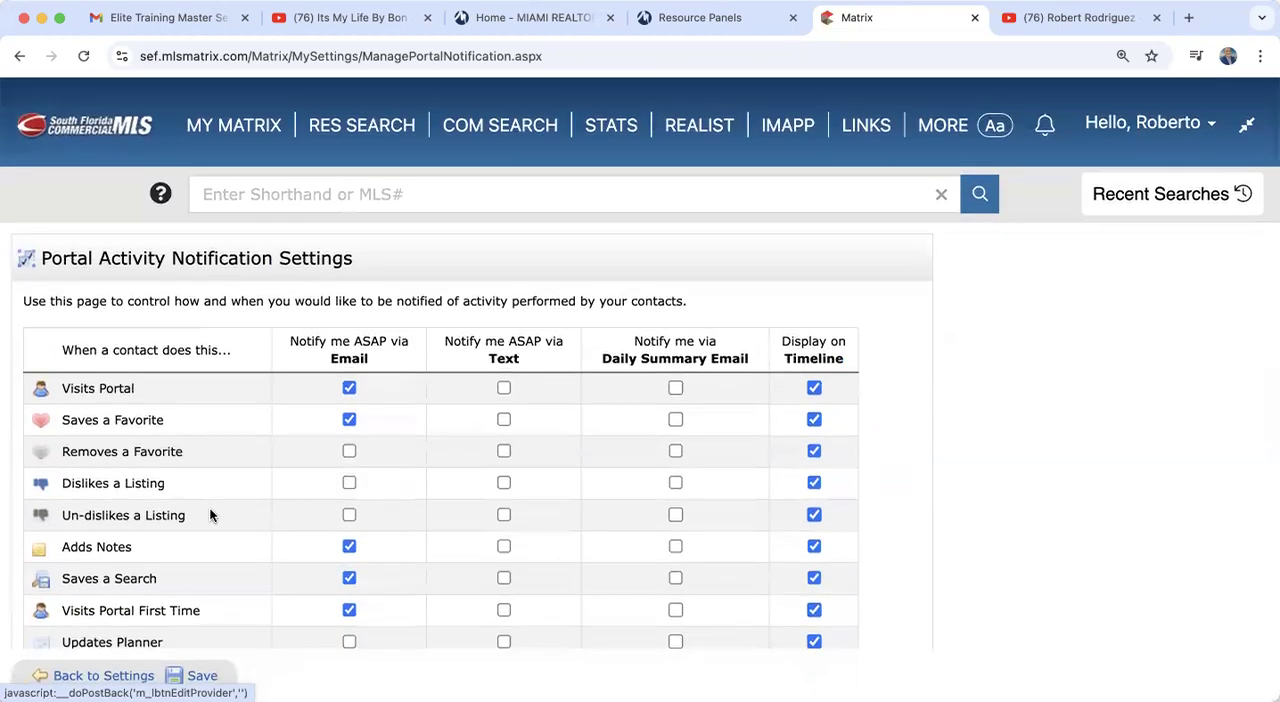
# Step: Open the system help and view the support contact details and opening hours under the Matrix Support topic
pyautogui.click(1150, 128)
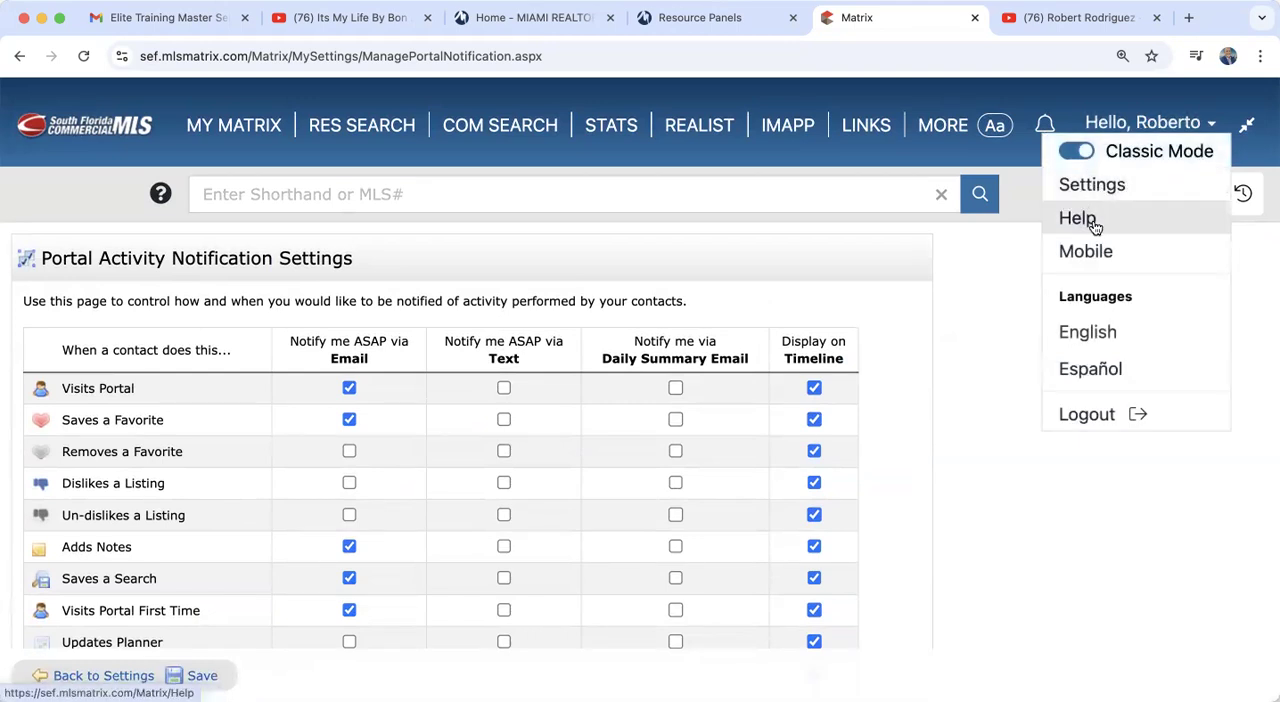
pyautogui.click(1094, 224)
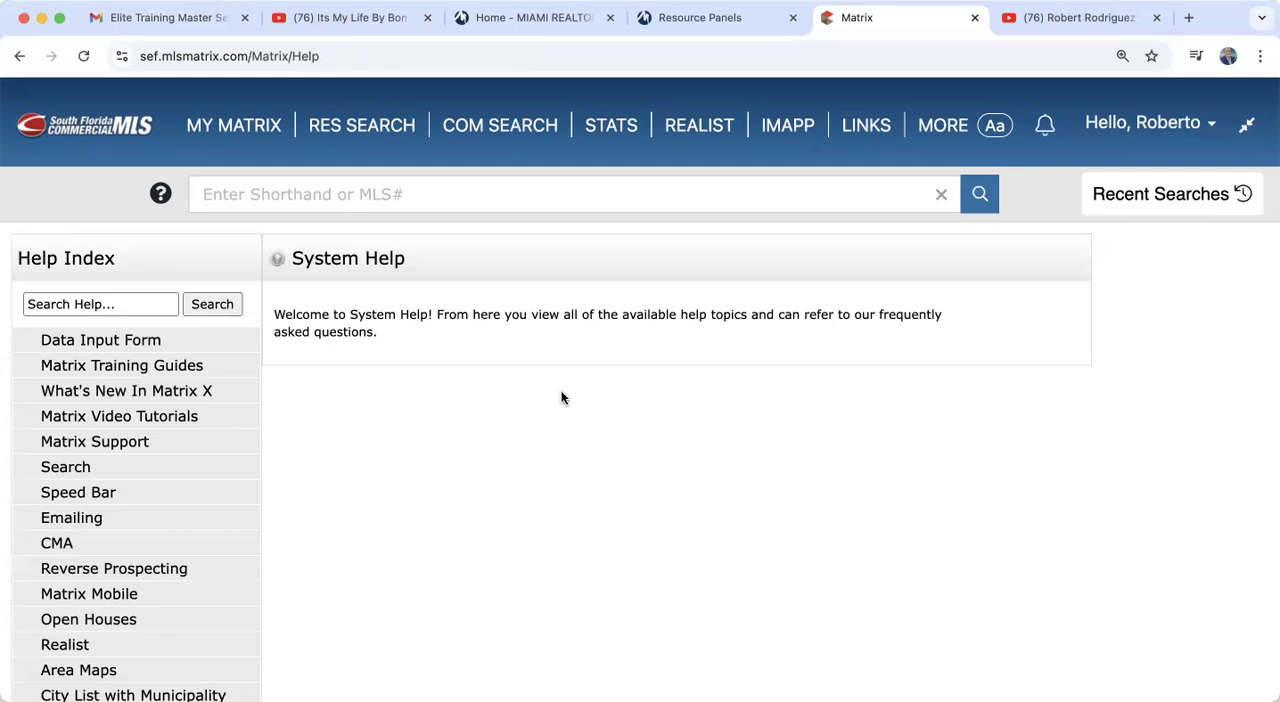
pyautogui.scroll(-4, 561, 398)
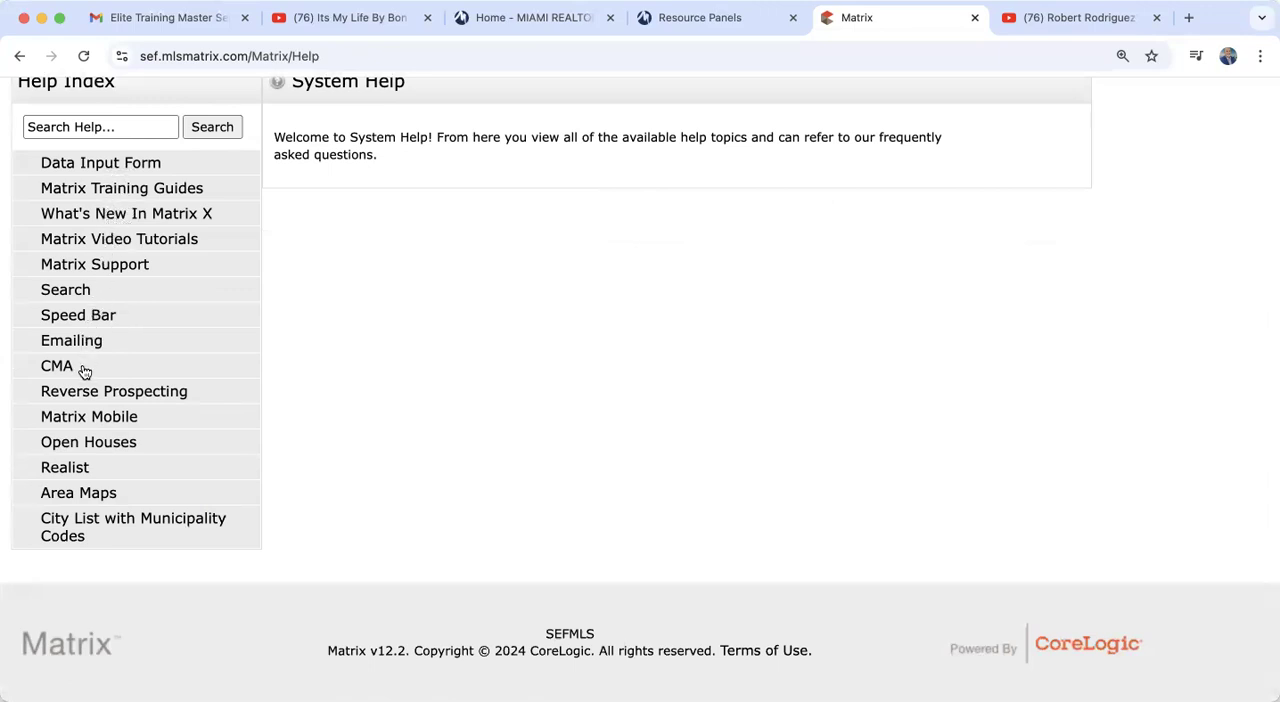
pyautogui.click(93, 264)
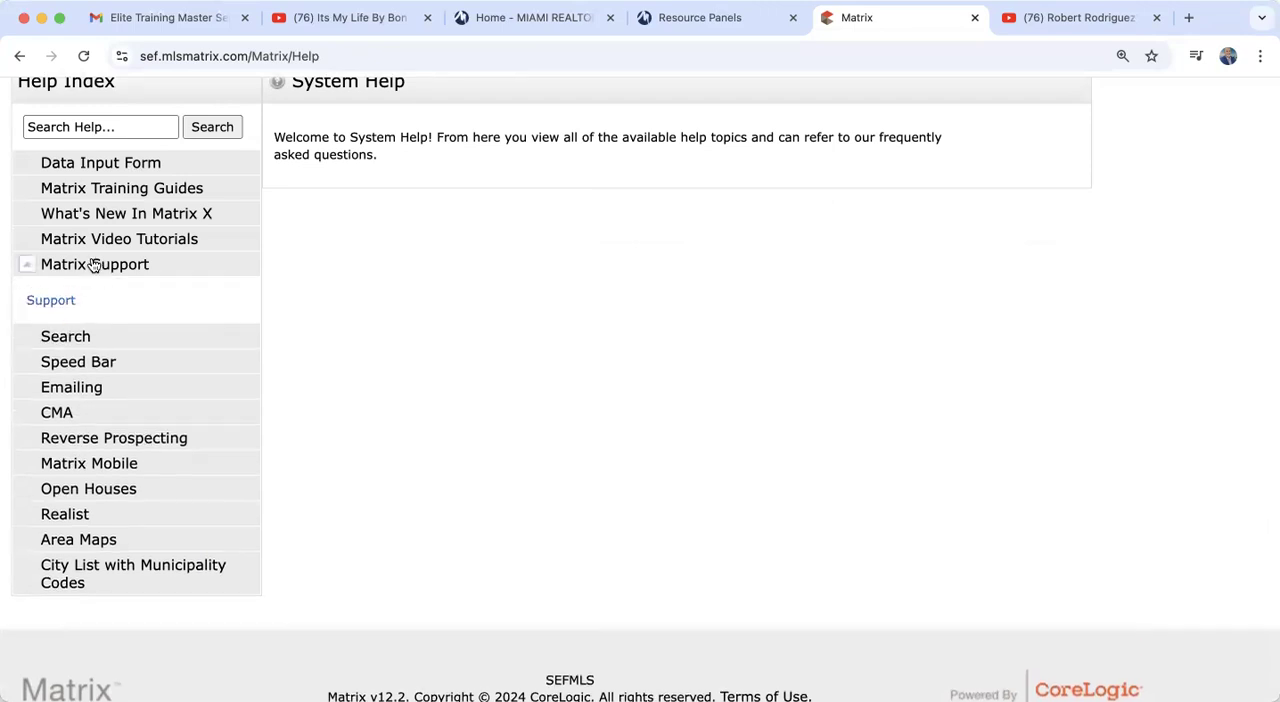
pyautogui.click(50, 301)
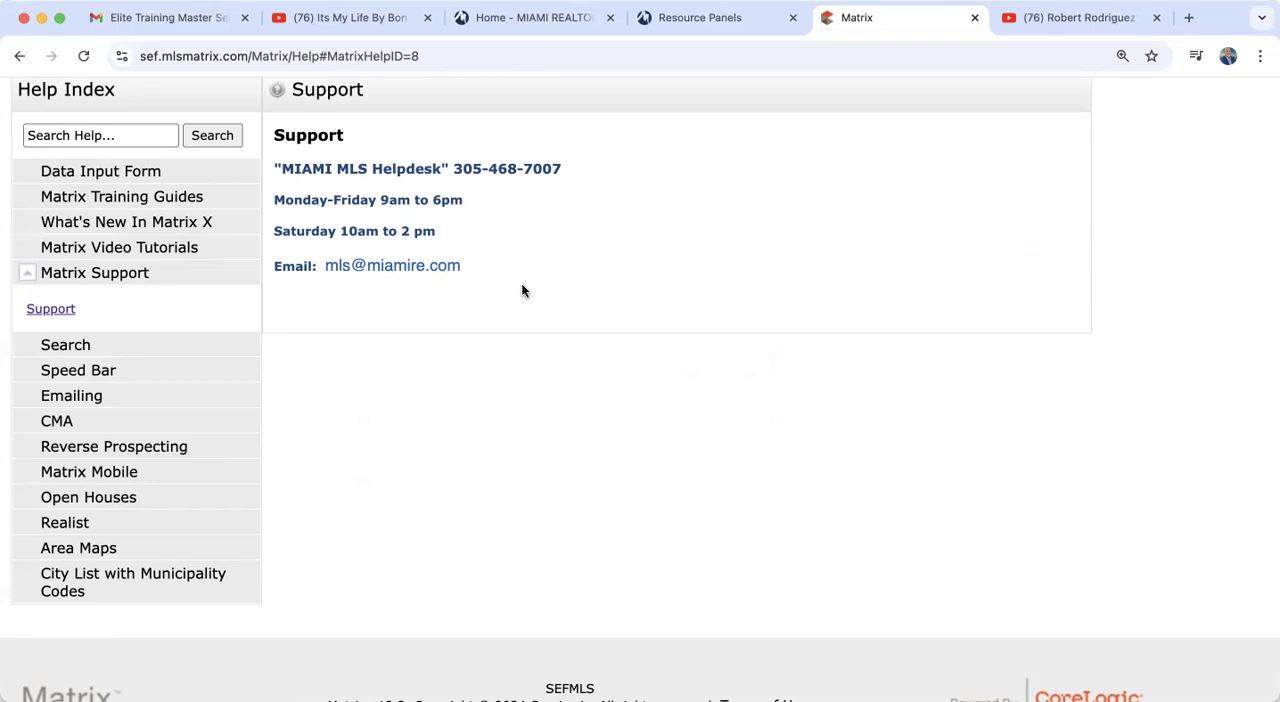
pyautogui.scroll(3, 133, 303)
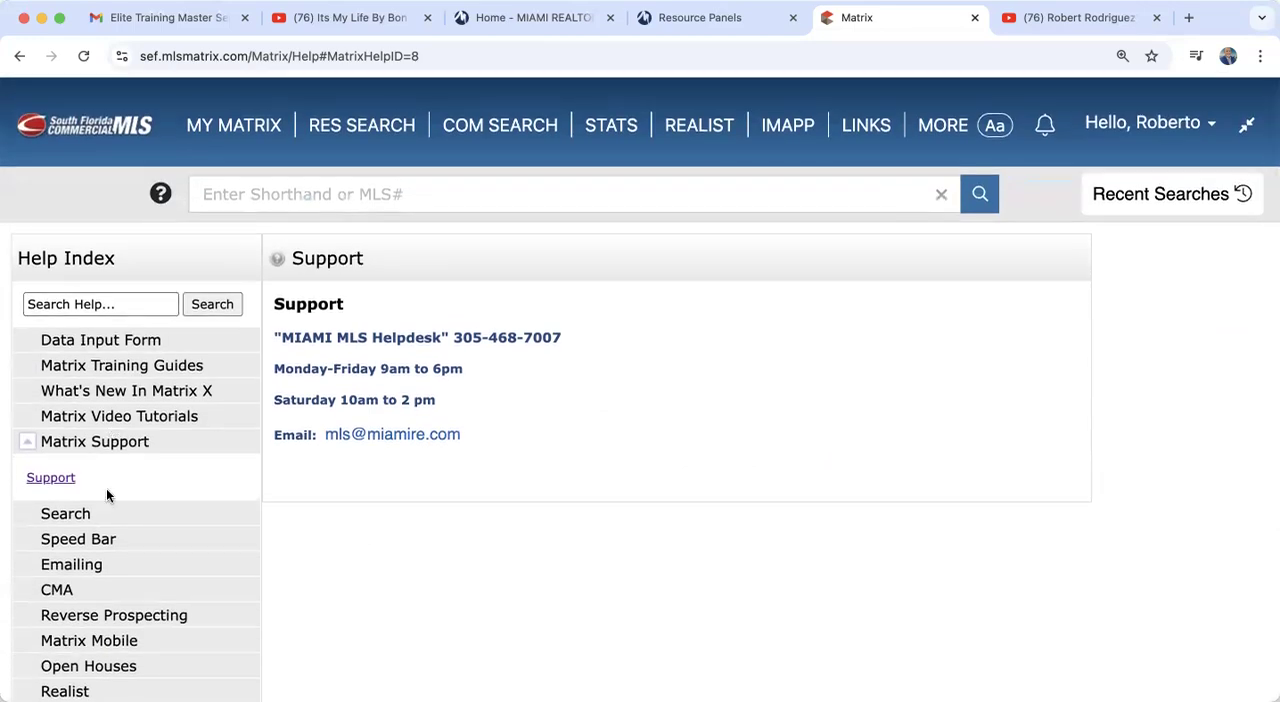
pyautogui.scroll(-4, 108, 620)
pyautogui.scroll(4, 108, 620)
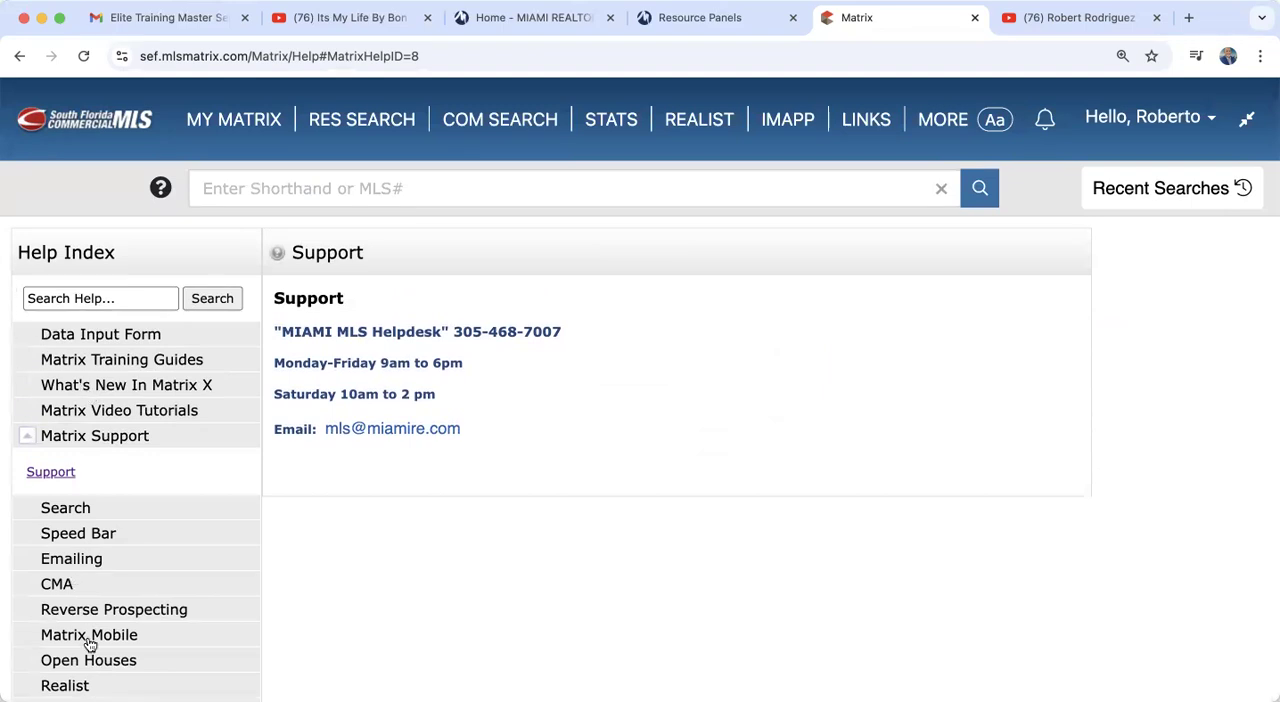
# Step: Switch the interface language to Español and look over the translated help index and My Matrix dashboard
pyautogui.moveTo(1152, 122)
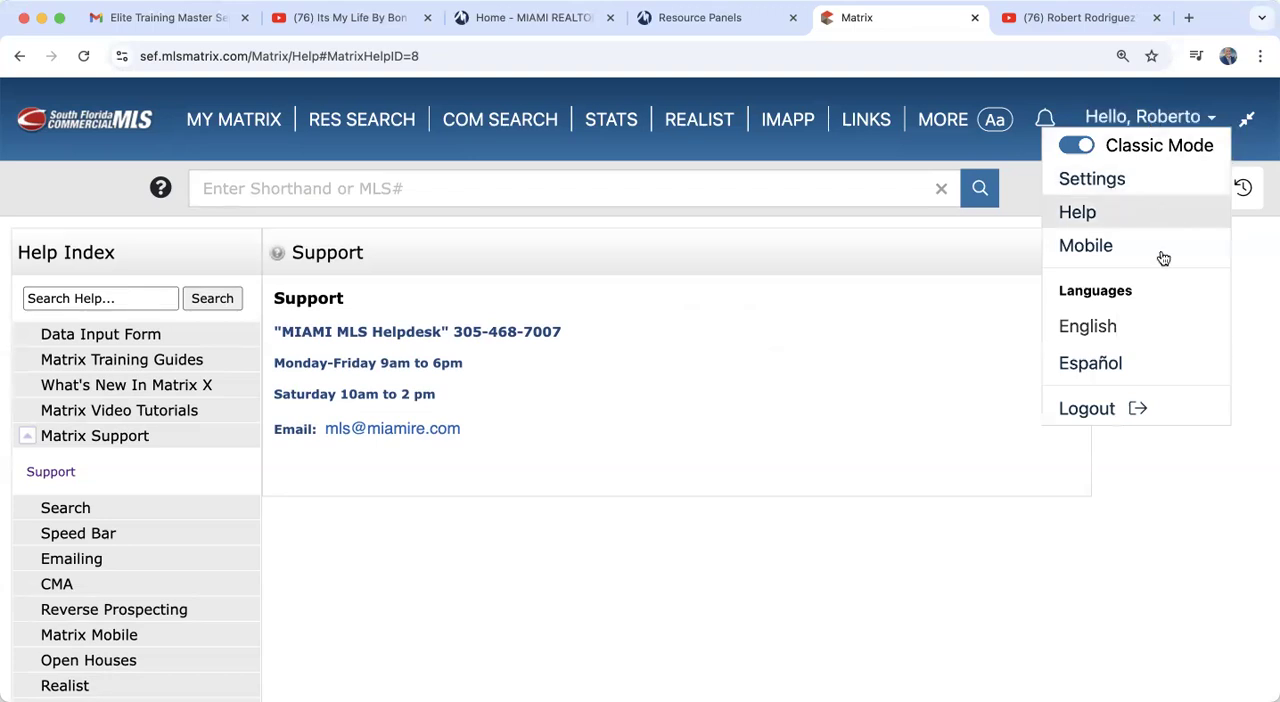
pyautogui.click(1118, 366)
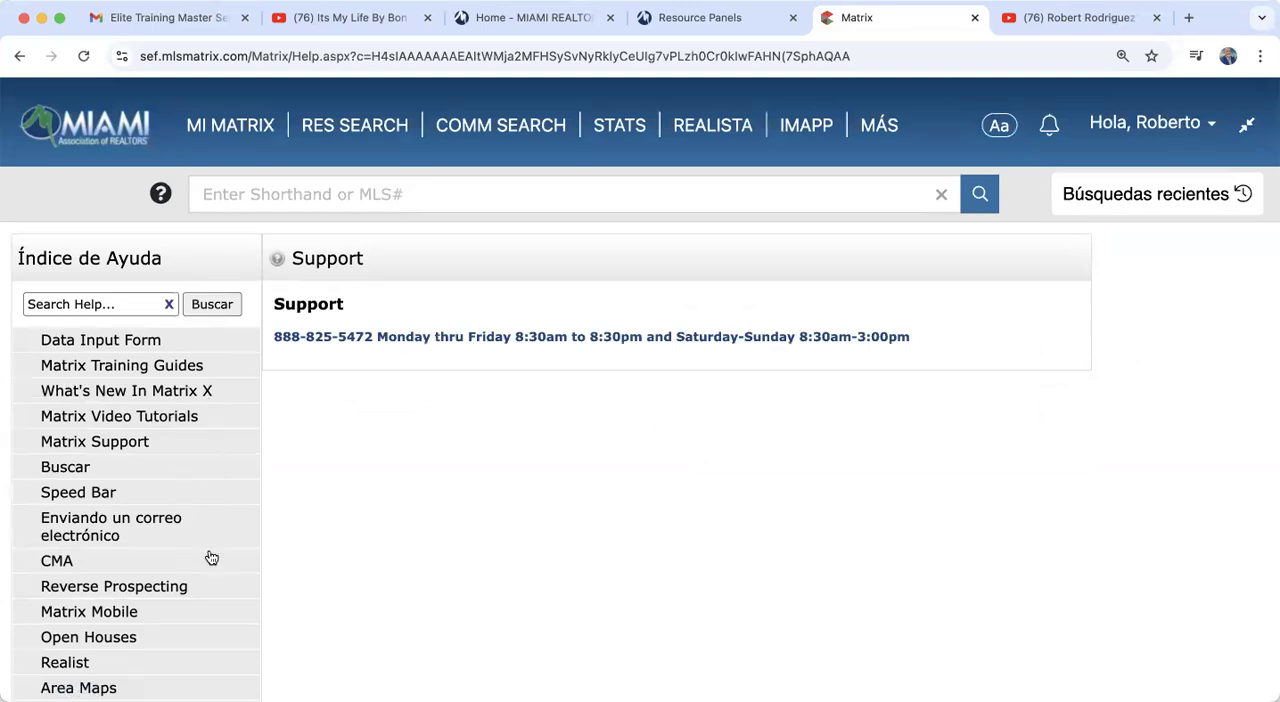
pyautogui.scroll(-1, 210, 557)
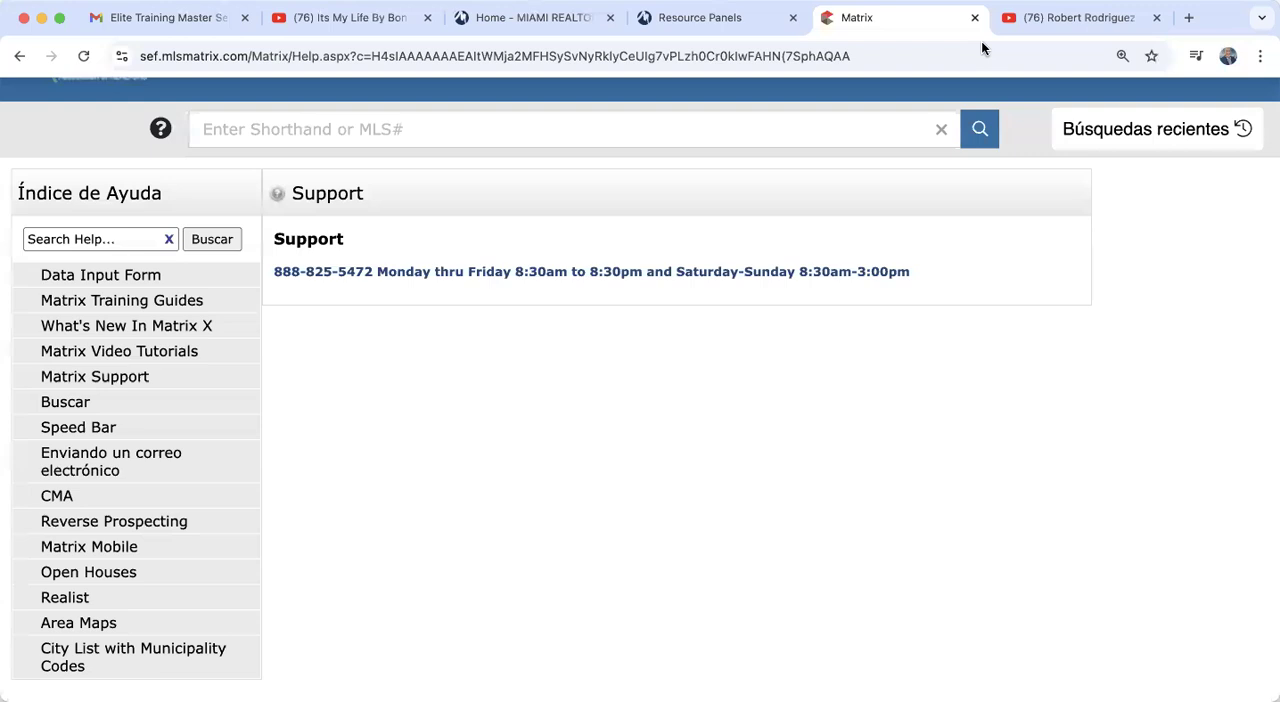
pyautogui.scroll(1, 343, 226)
pyautogui.click(232, 126)
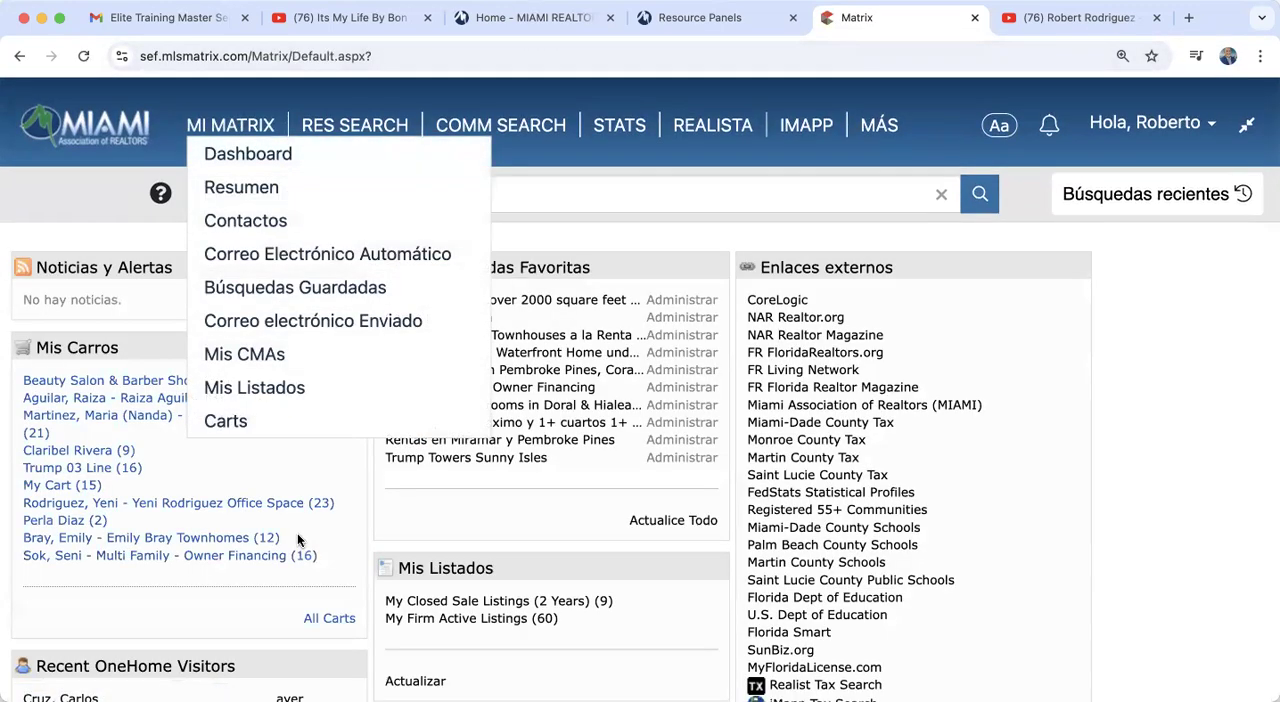
pyautogui.scroll(-3, 297, 540)
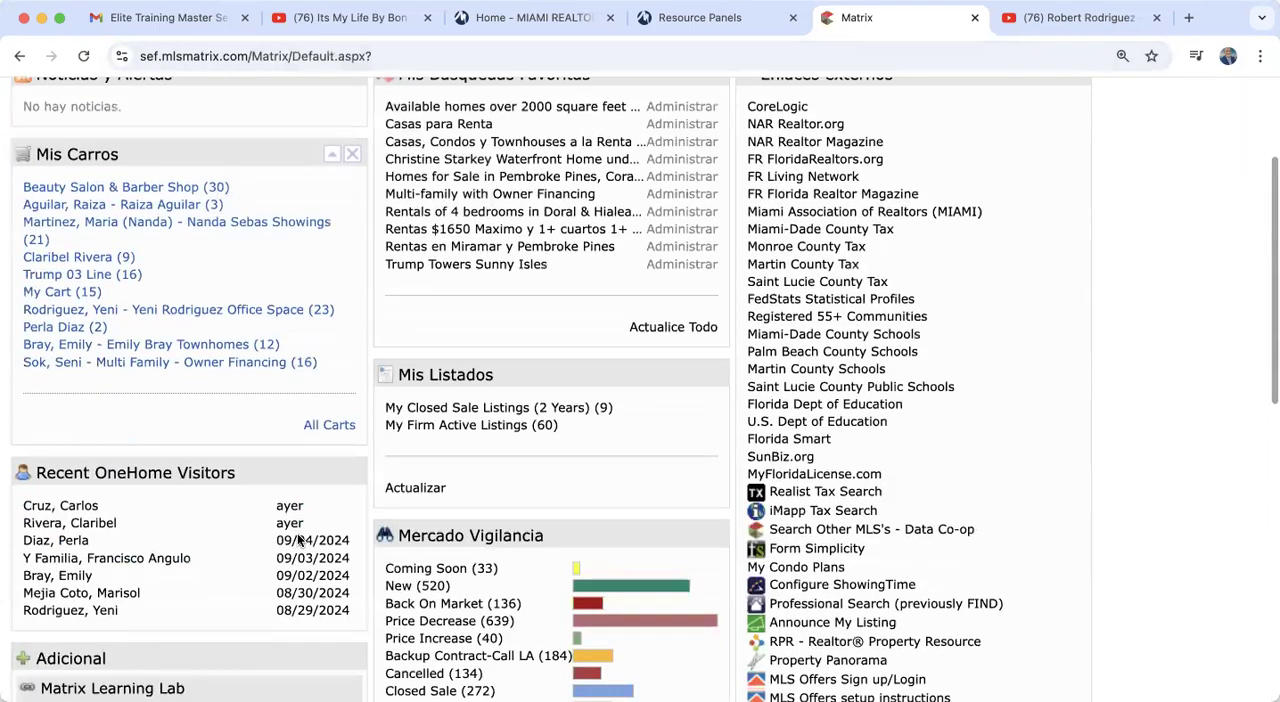
pyautogui.scroll(1, 297, 540)
# Step: Open My Firm Active Listings from the dashboard and review the first listing's full details in Spanish
pyautogui.click(512, 512)
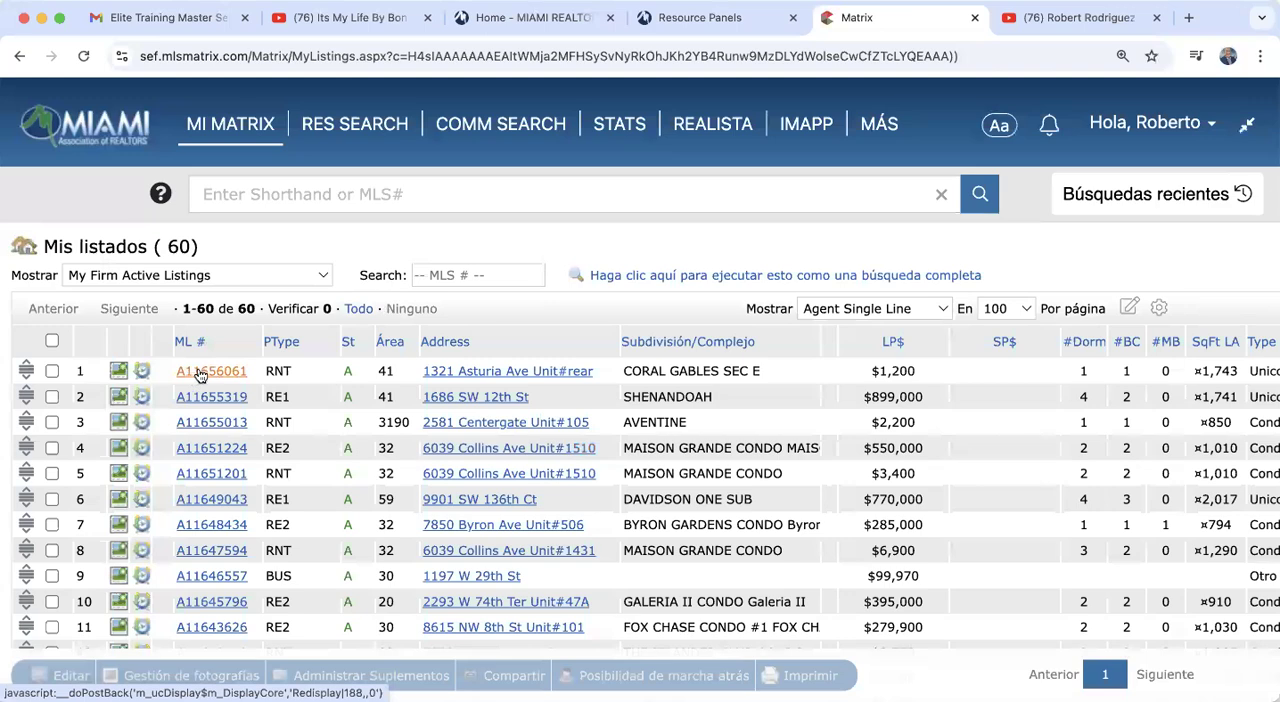
pyautogui.click(200, 374)
pyautogui.scroll(-2, 630, 548)
pyautogui.scroll(-3, 630, 548)
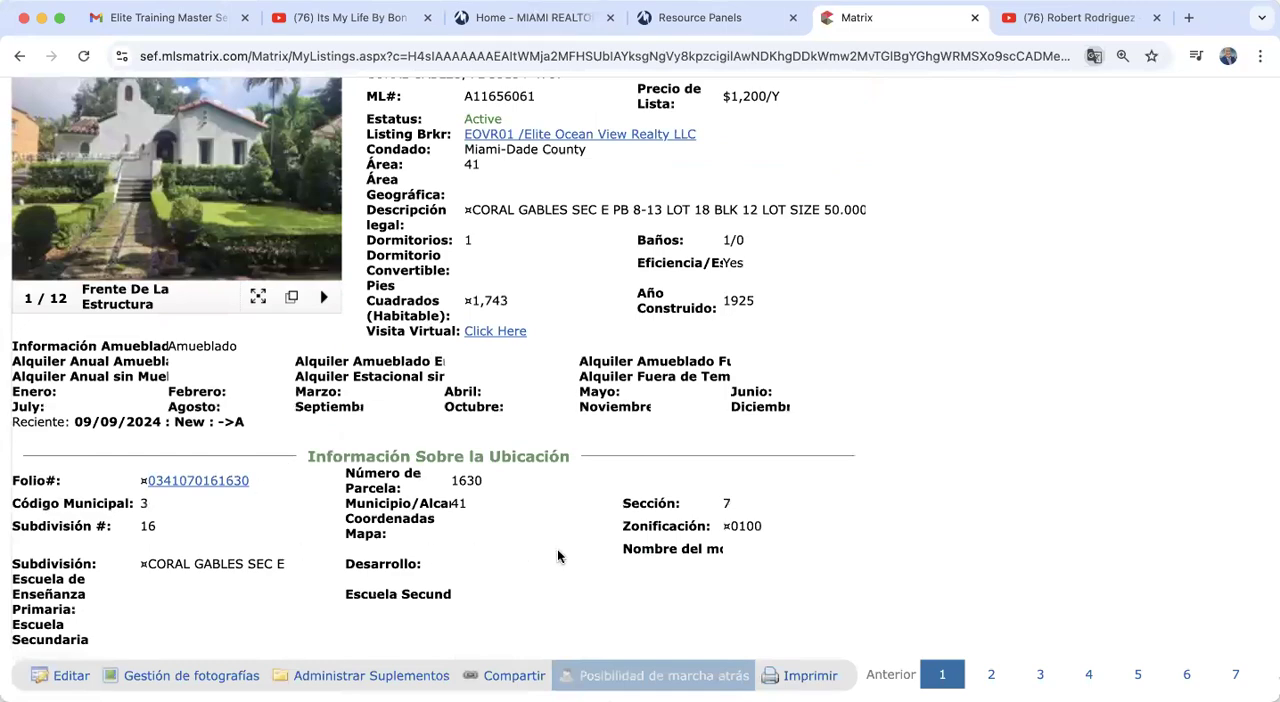
pyautogui.scroll(5, 558, 552)
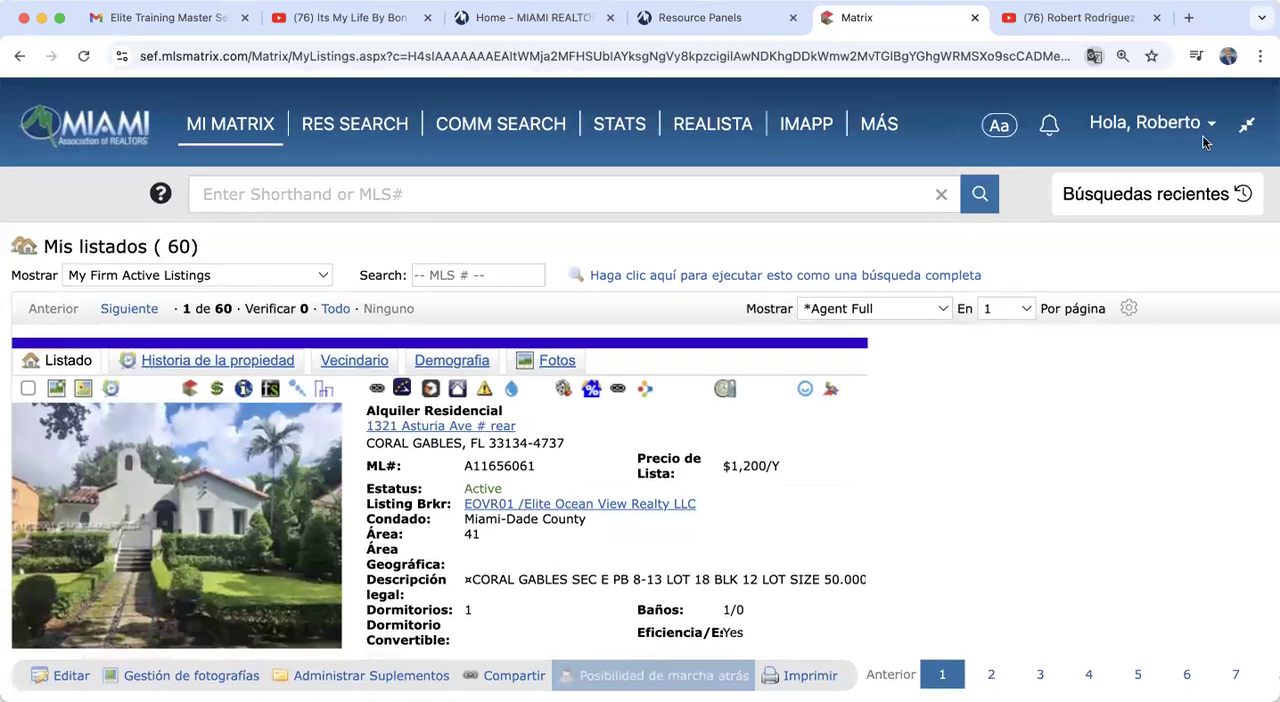
# Step: Switch the interface language back to English and return to the My Matrix dashboard
pyautogui.click(1203, 135)
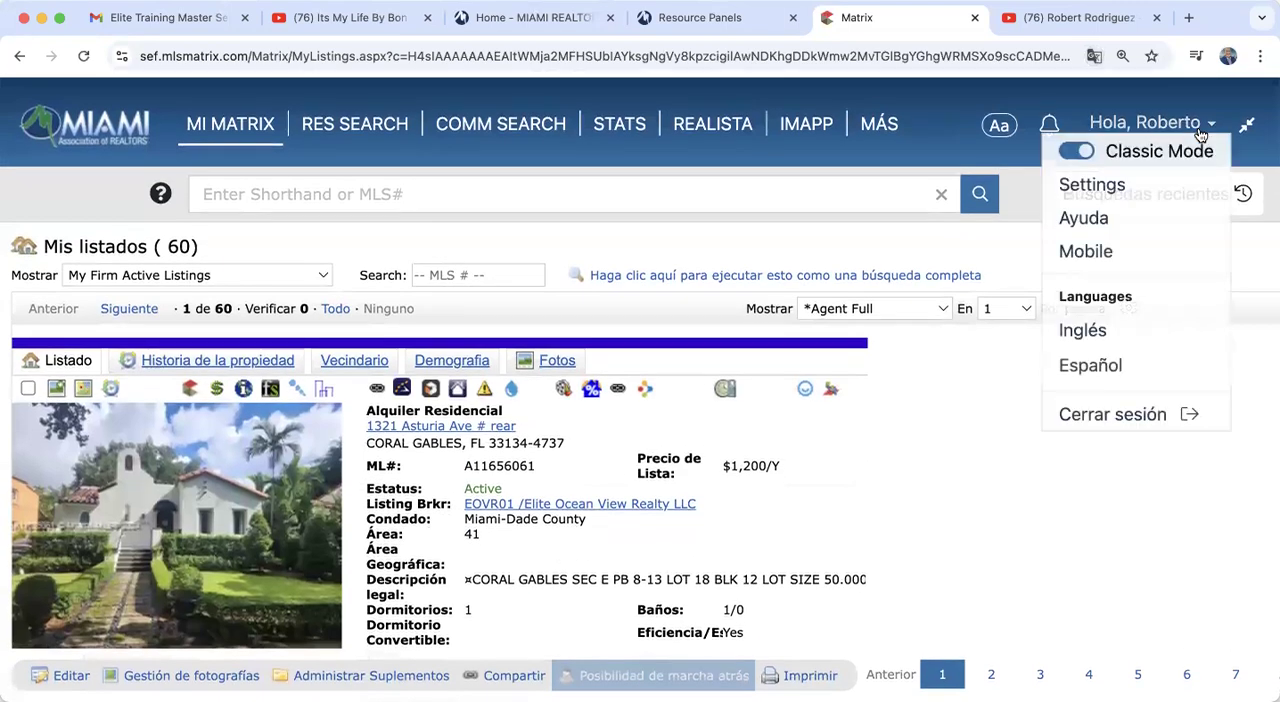
pyautogui.click(1083, 337)
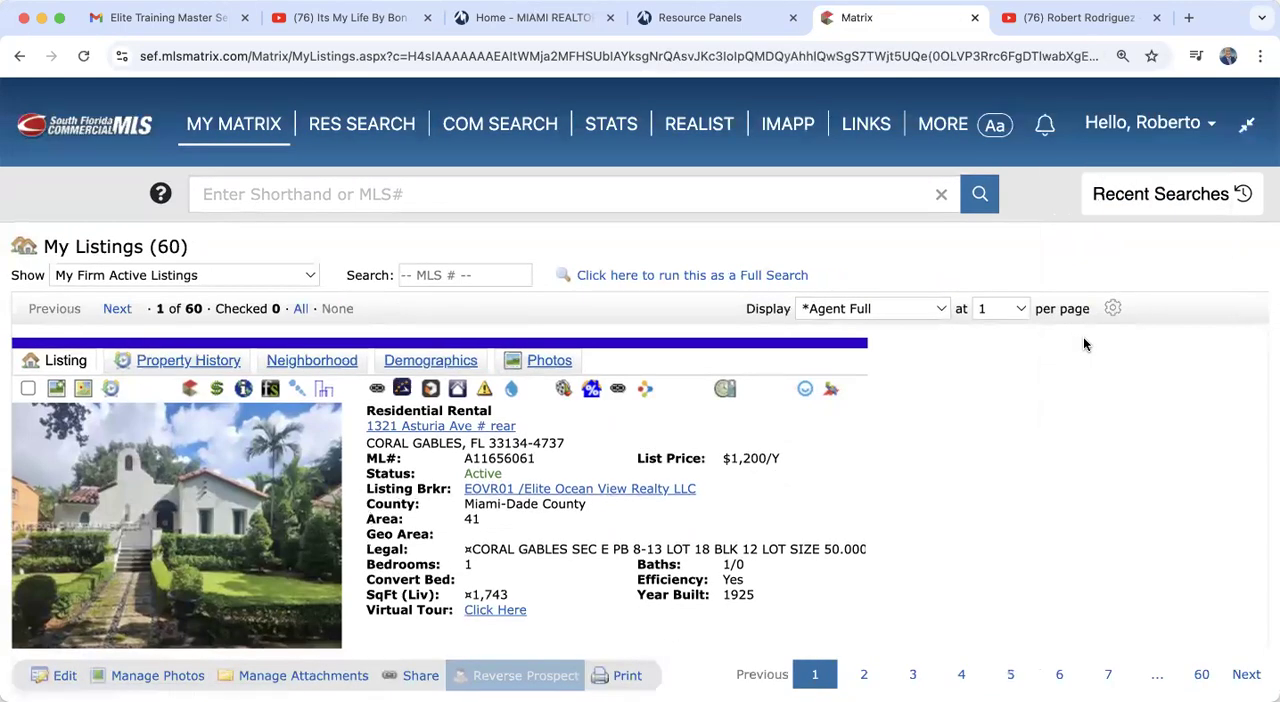
pyautogui.click(247, 131)
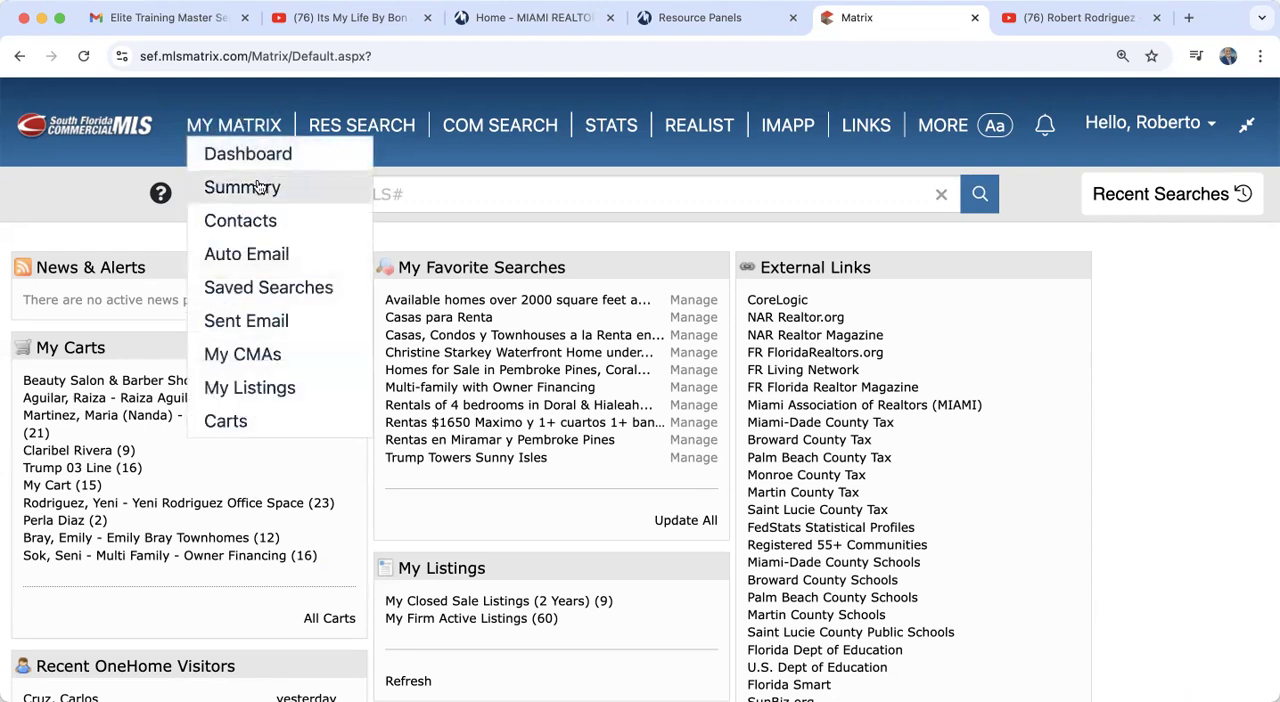
# Step: Examine the navigation options for My Matrix, residential search, commercial search, links and the additional Intramatrix services
pyautogui.moveTo(228, 125)
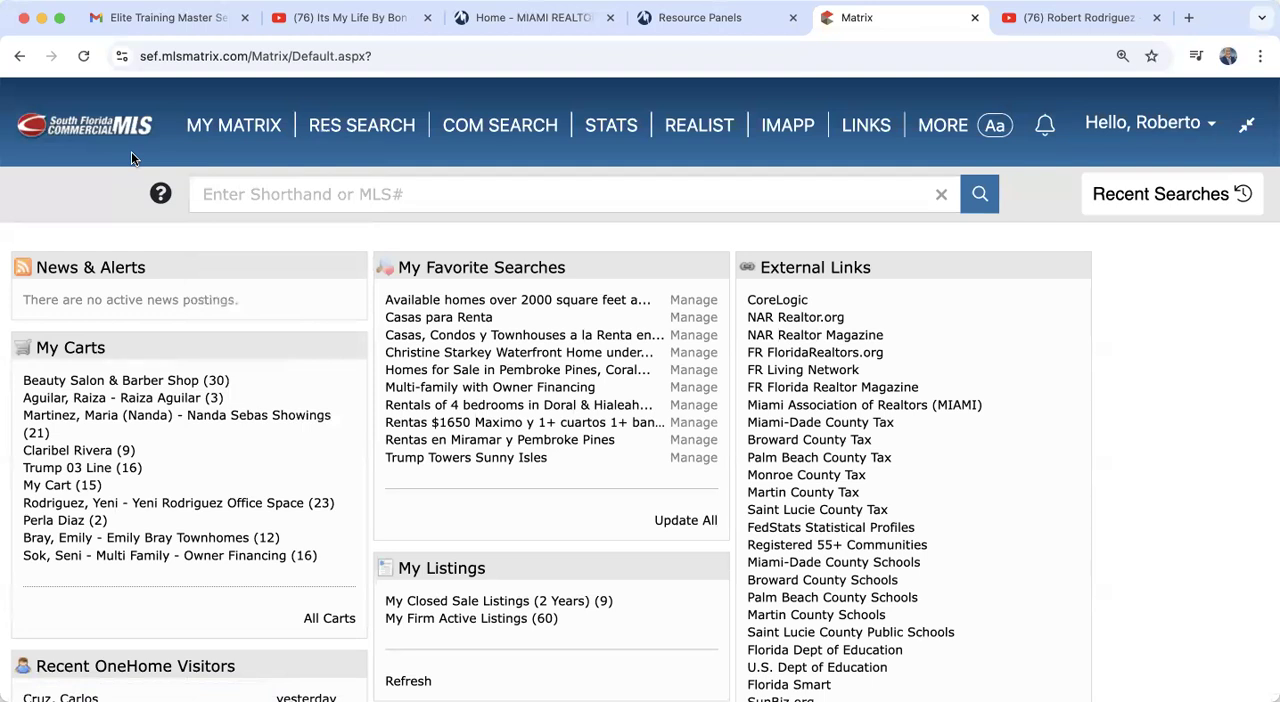
pyautogui.moveTo(495, 124)
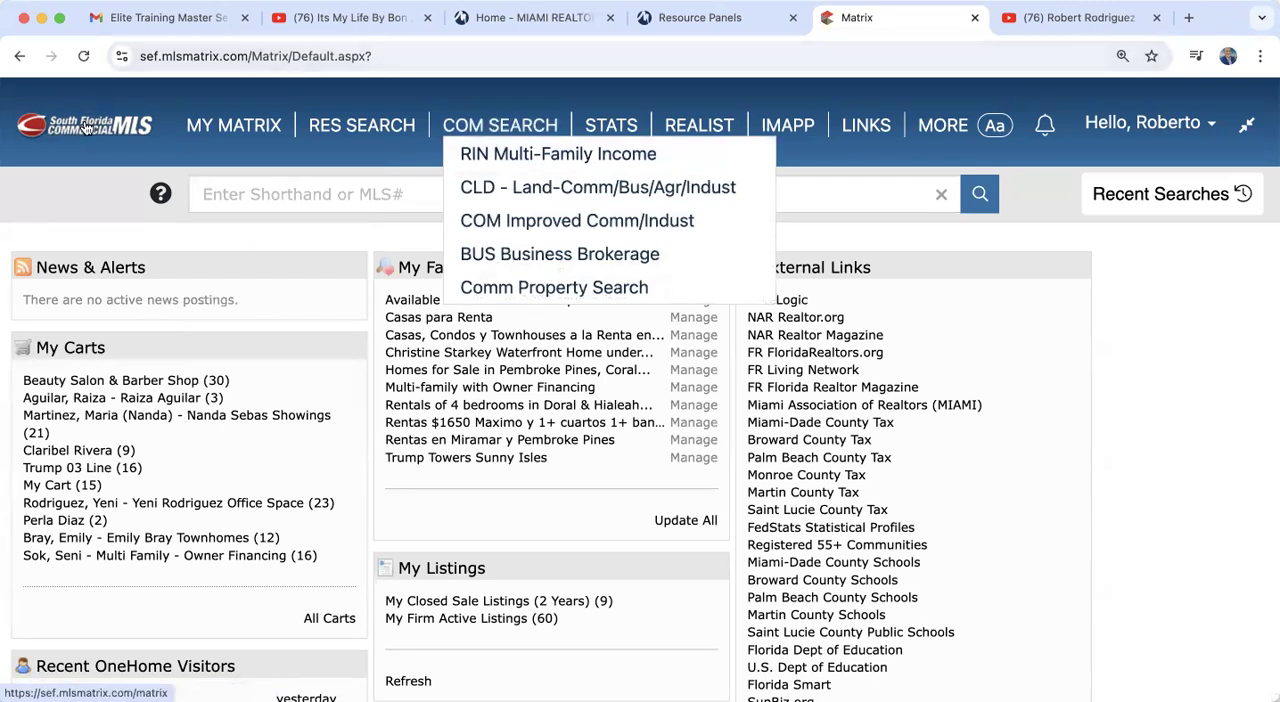
pyautogui.moveTo(392, 124)
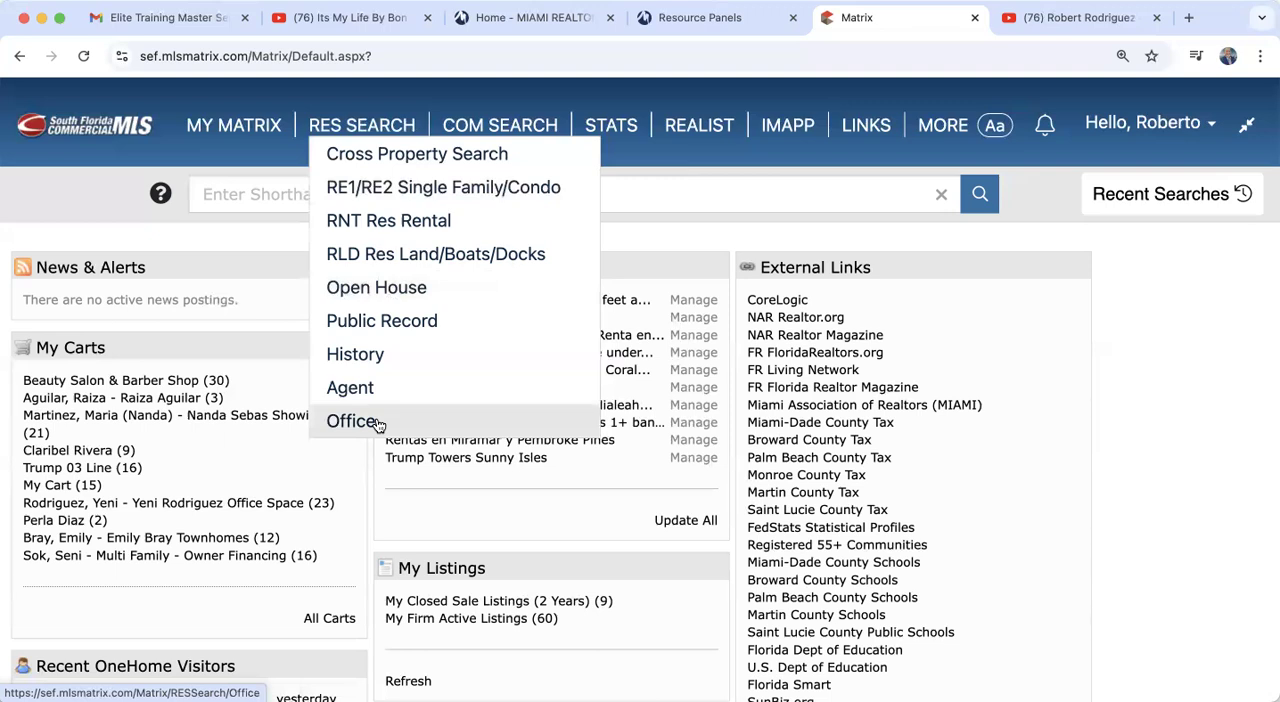
pyautogui.moveTo(517, 123)
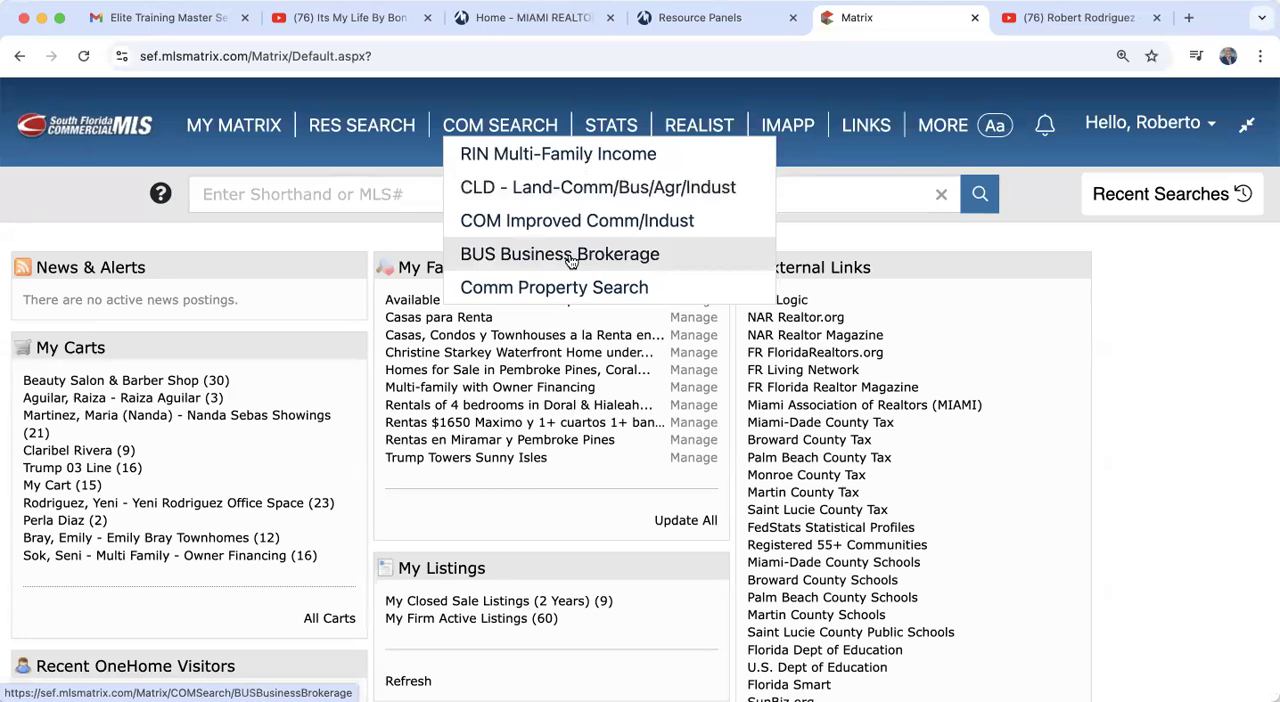
pyautogui.moveTo(375, 127)
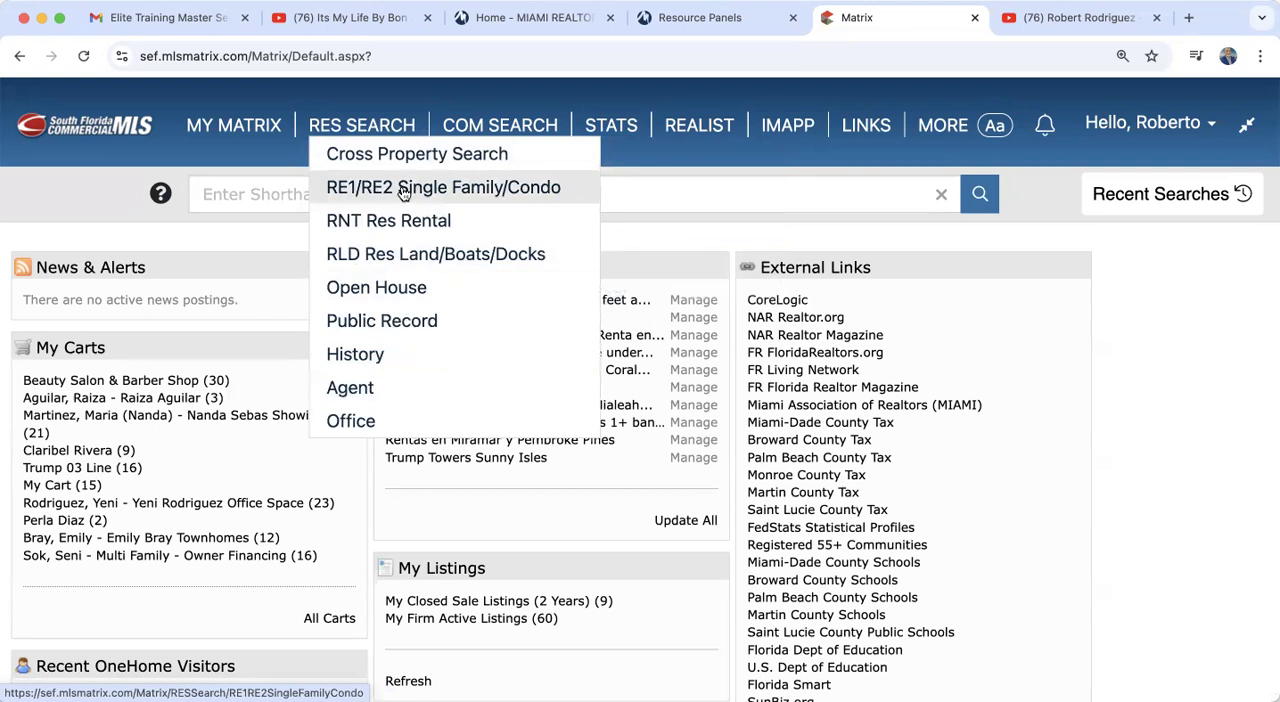
pyautogui.moveTo(489, 125)
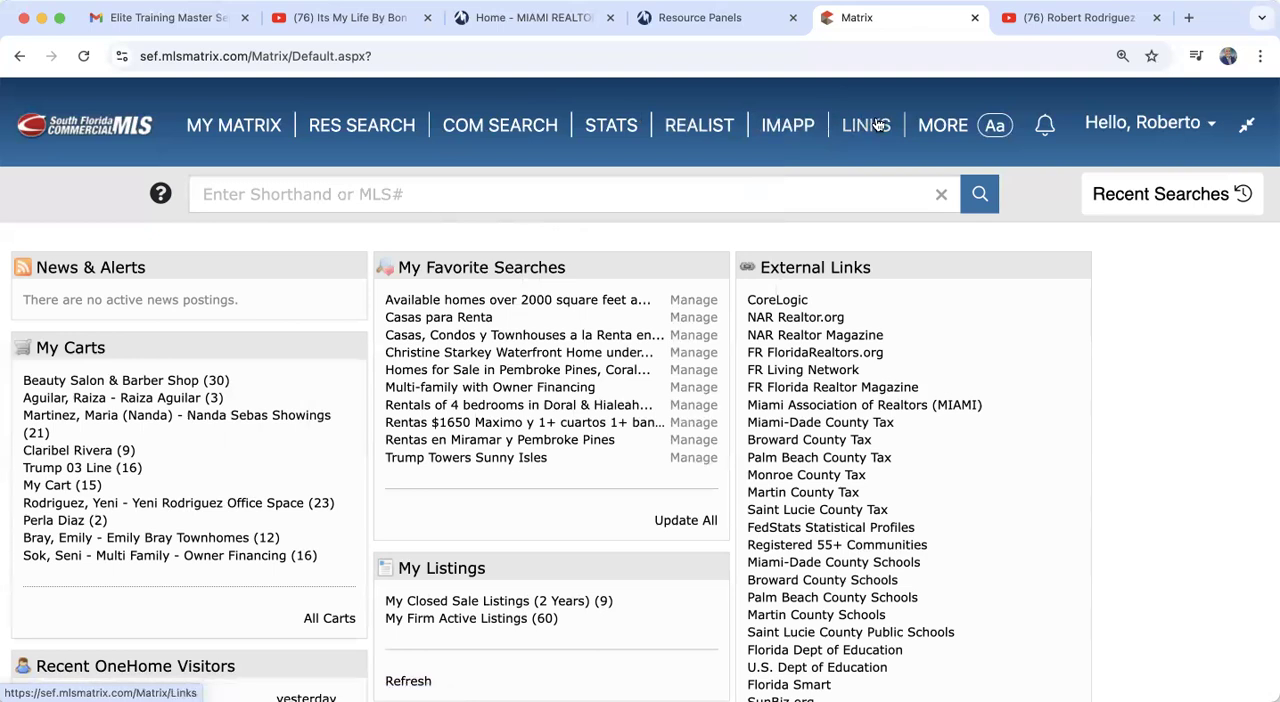
pyautogui.moveTo(936, 135)
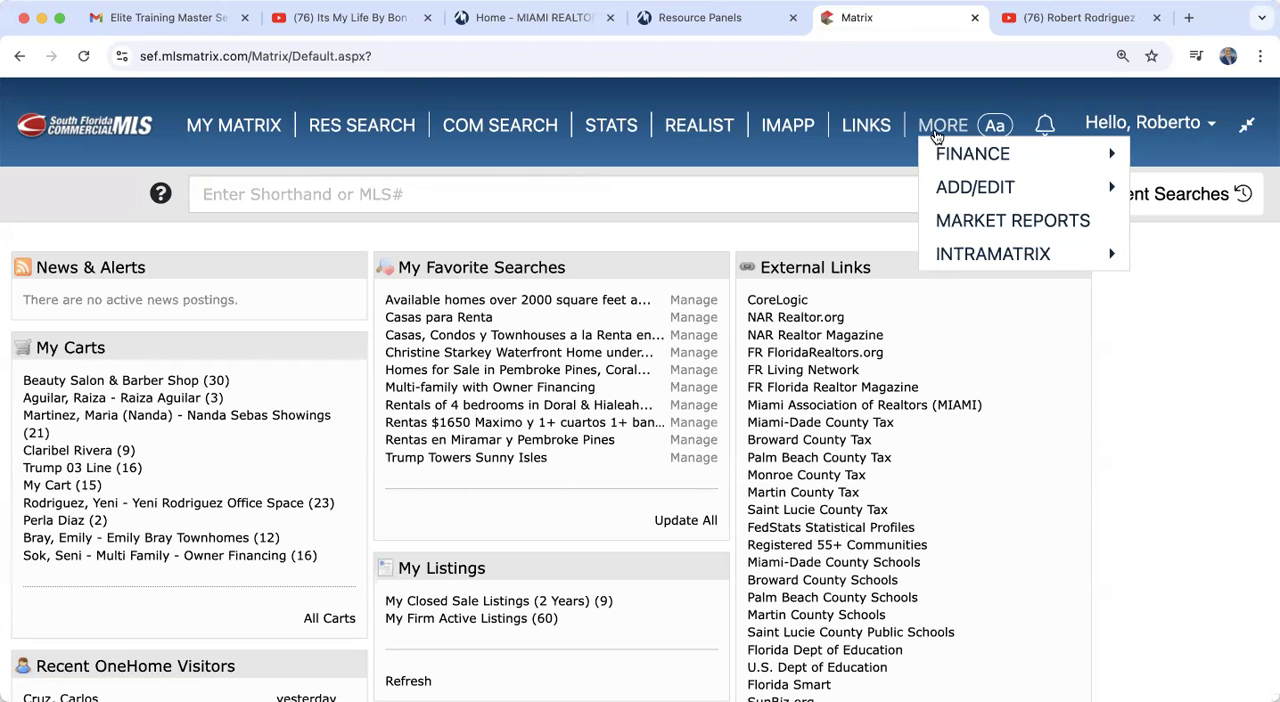
pyautogui.moveTo(1043, 253)
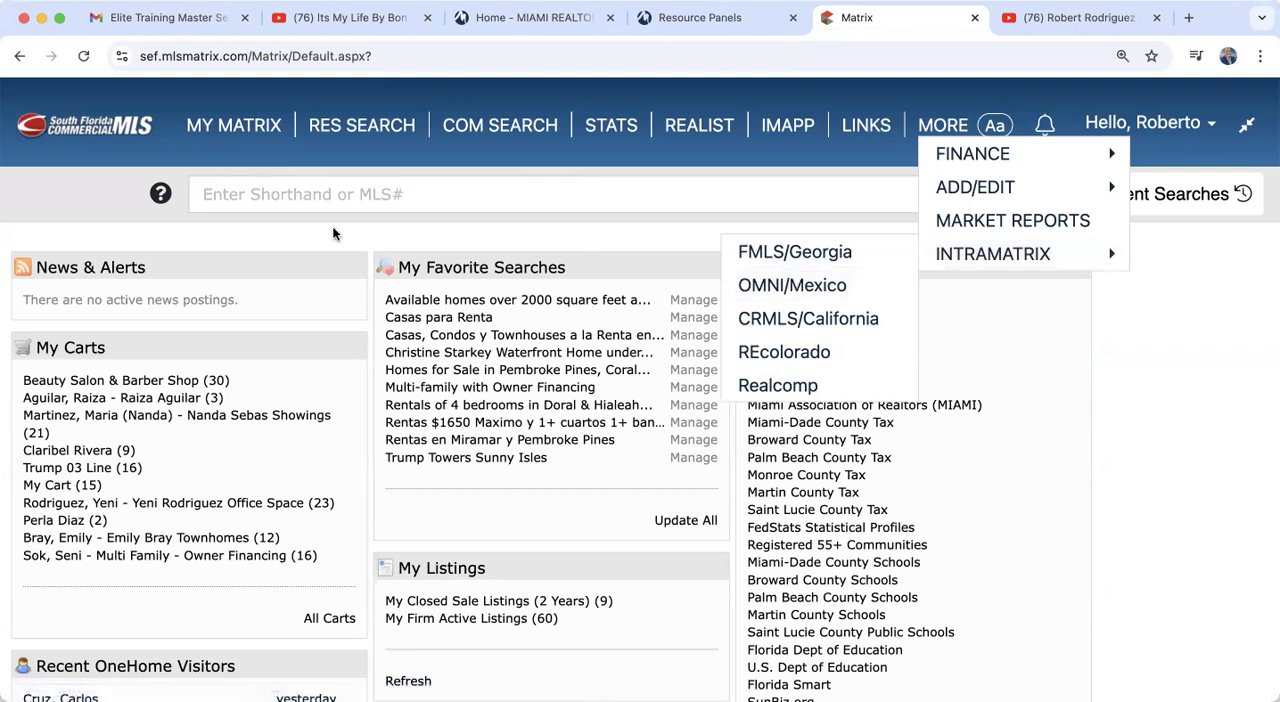
pyautogui.moveTo(231, 141)
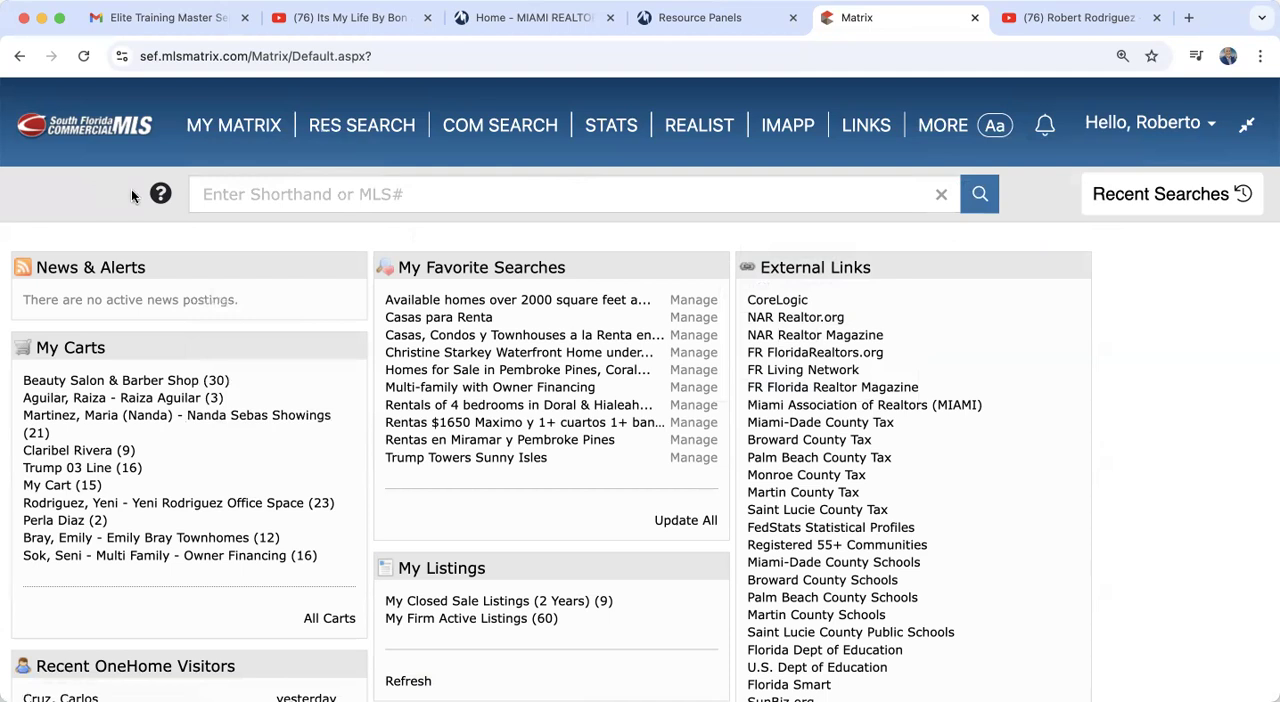
# Step: Search the MLS for the street address suggested first among the earlier shorthand entries
pyautogui.click(321, 200)
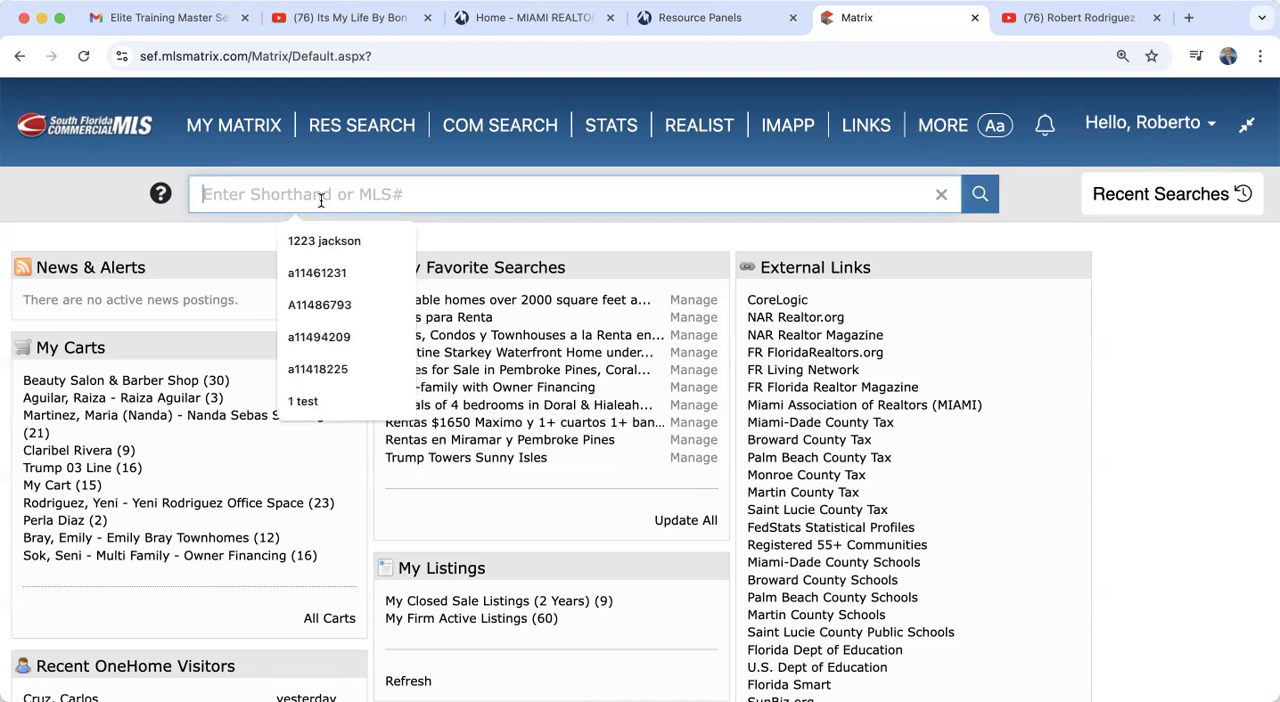
pyautogui.click(327, 238)
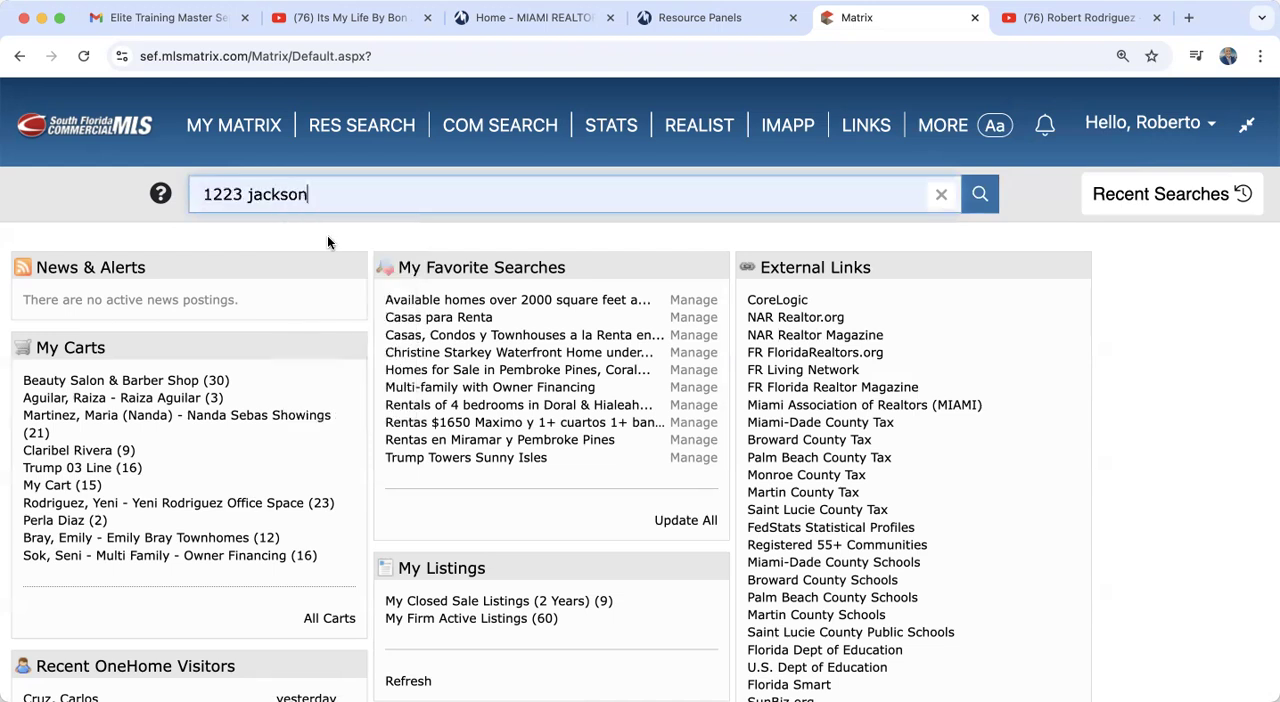
pyautogui.click(982, 196)
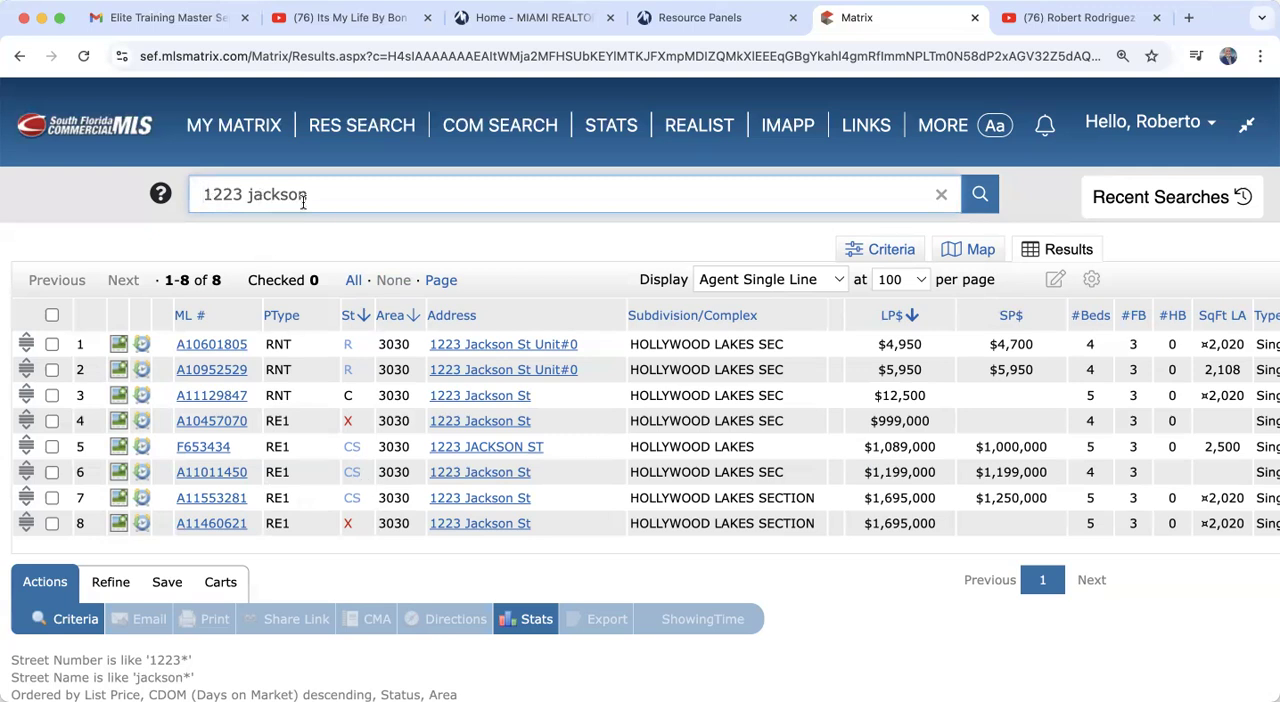
pyautogui.click(106, 196)
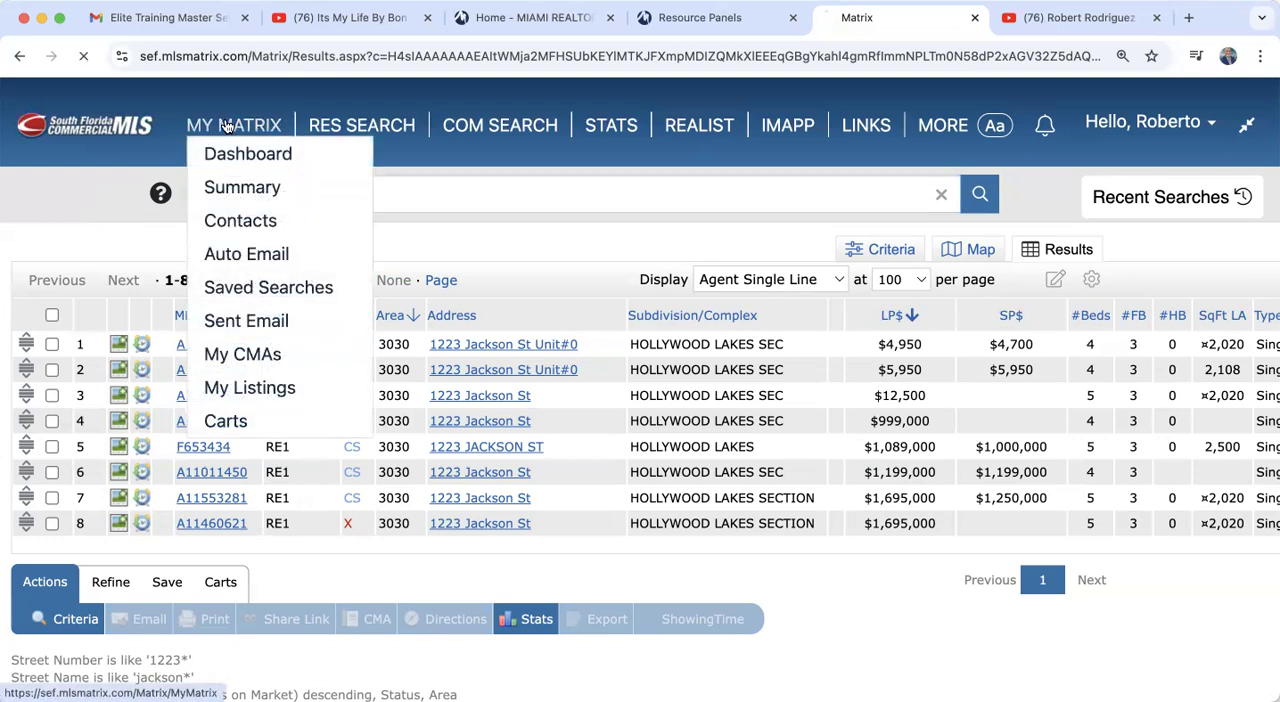
# Step: Return to the My Matrix dashboard and look through its carts, OneHome visitors, Market Watch, Hot Sheets and external links
pyautogui.click(227, 125)
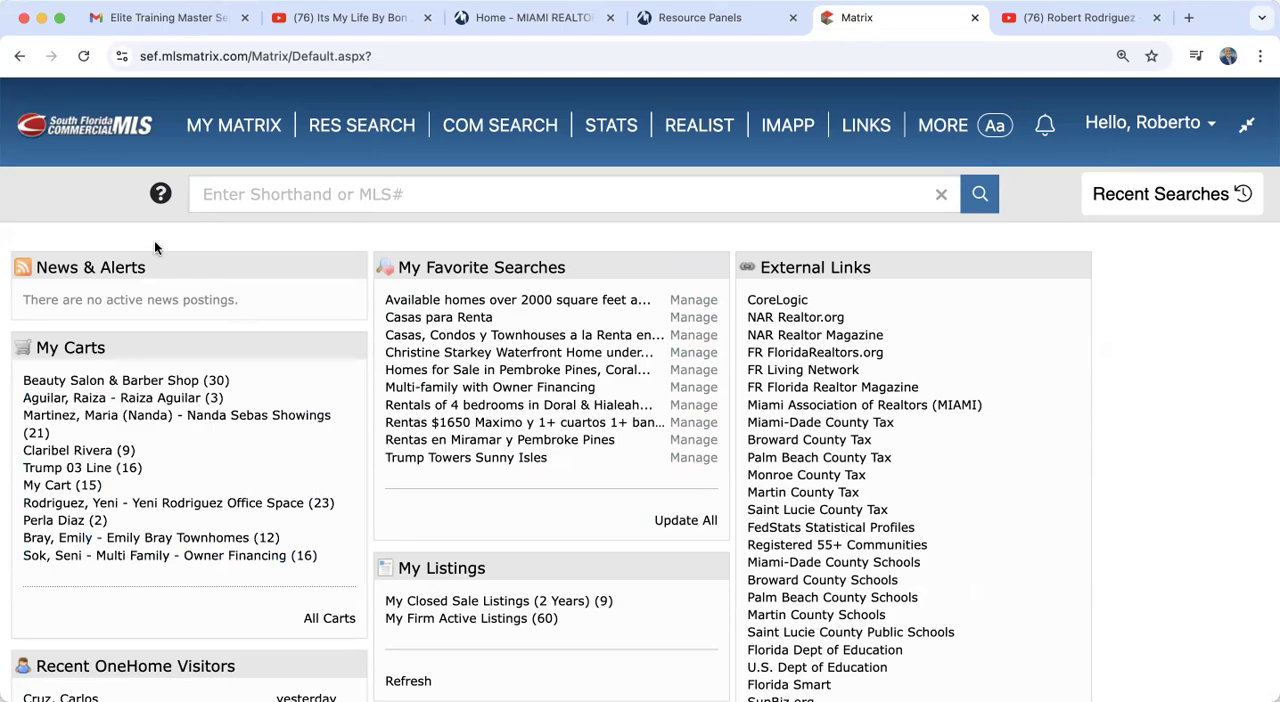
pyautogui.scroll(-5, 154, 247)
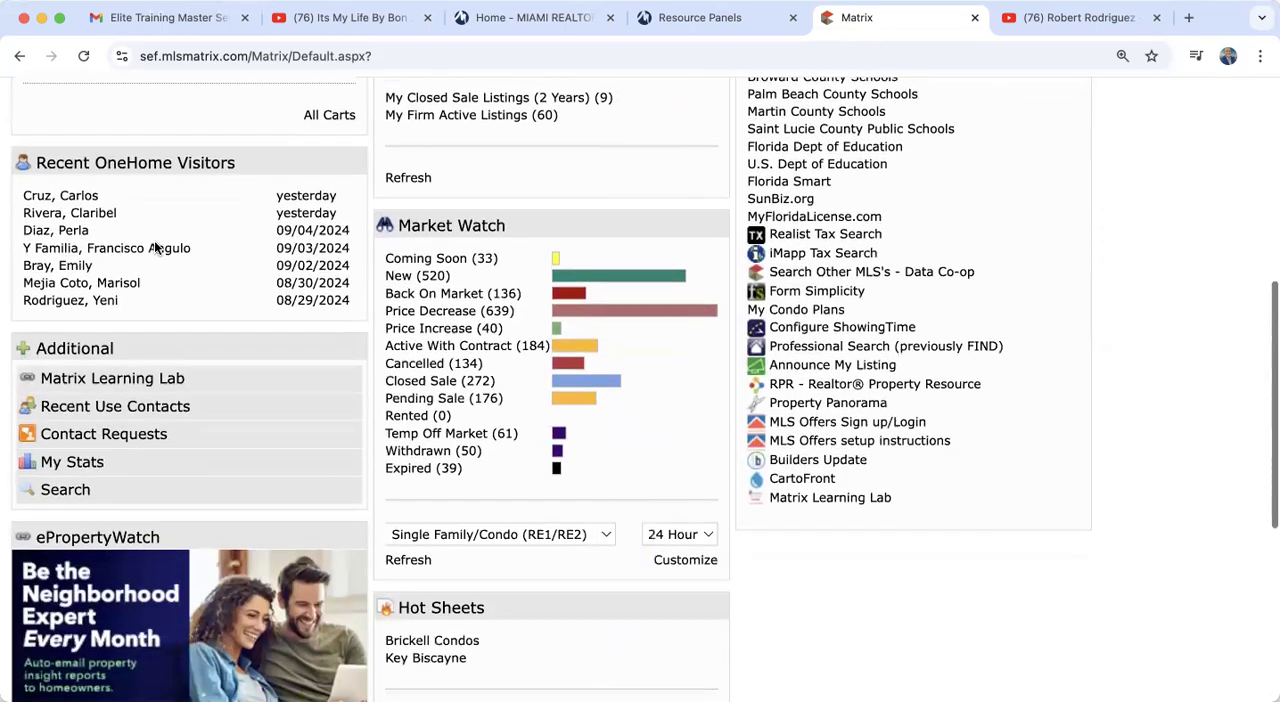
pyautogui.scroll(5, 154, 247)
pyautogui.scroll(-10, 155, 247)
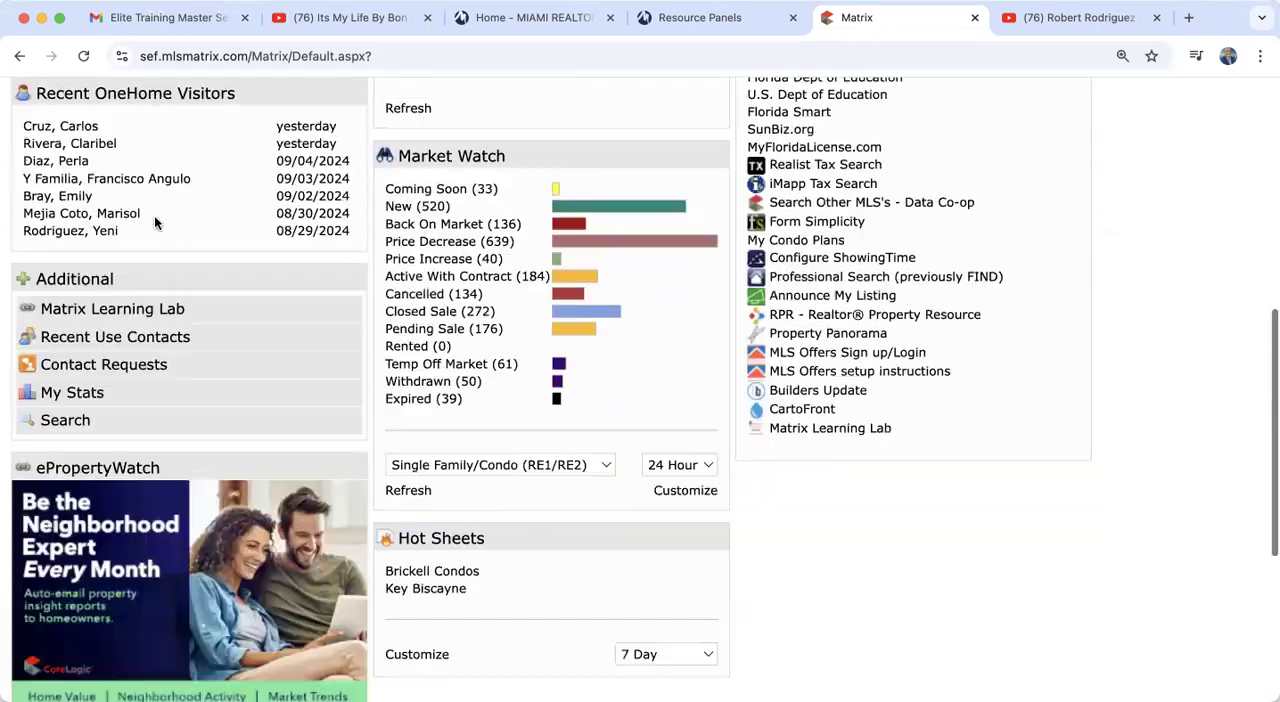
pyautogui.scroll(7, 155, 220)
pyautogui.scroll(3, 155, 222)
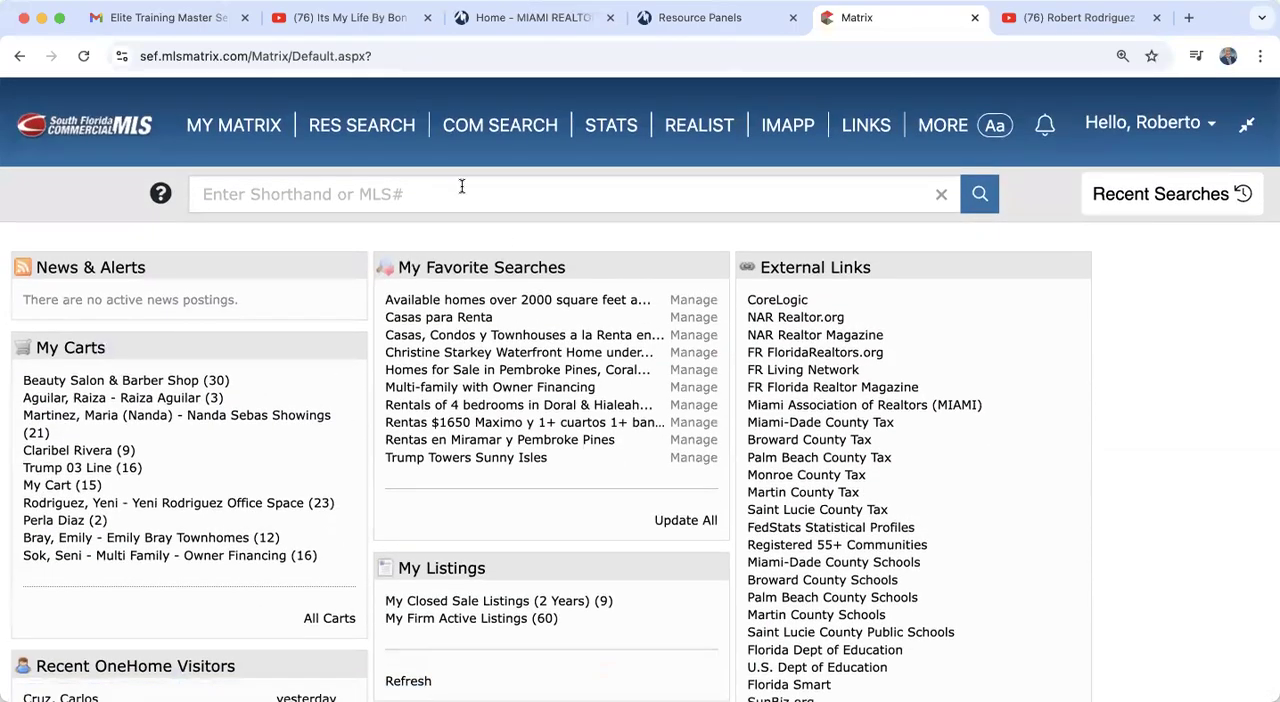
# Step: Look through the favorite searches, own listings and Market Watch sections of the My Matrix dashboard
pyautogui.moveTo(515, 267)
pyautogui.mouseDown()
pyautogui.moveTo(152, 247)
pyautogui.moveTo(525, 244)
pyautogui.moveTo(532, 278)
pyautogui.mouseUp()
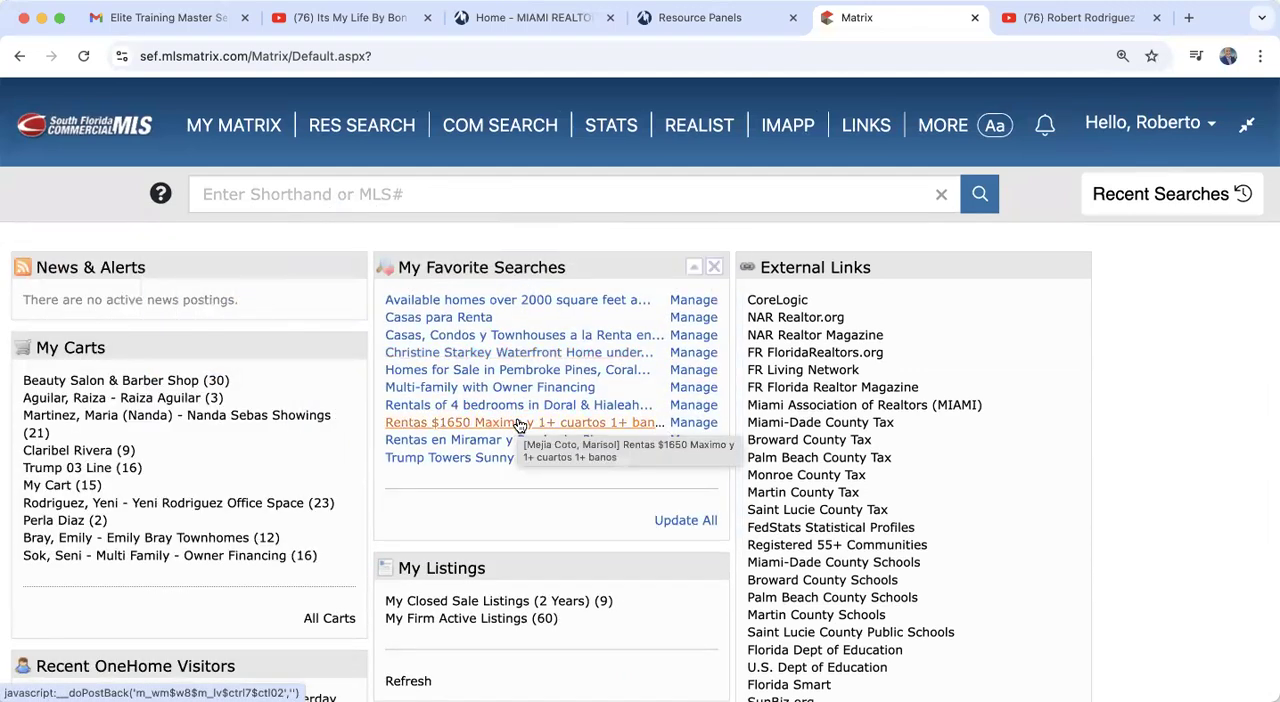
pyautogui.scroll(-10, 519, 426)
pyautogui.scroll(7, 516, 424)
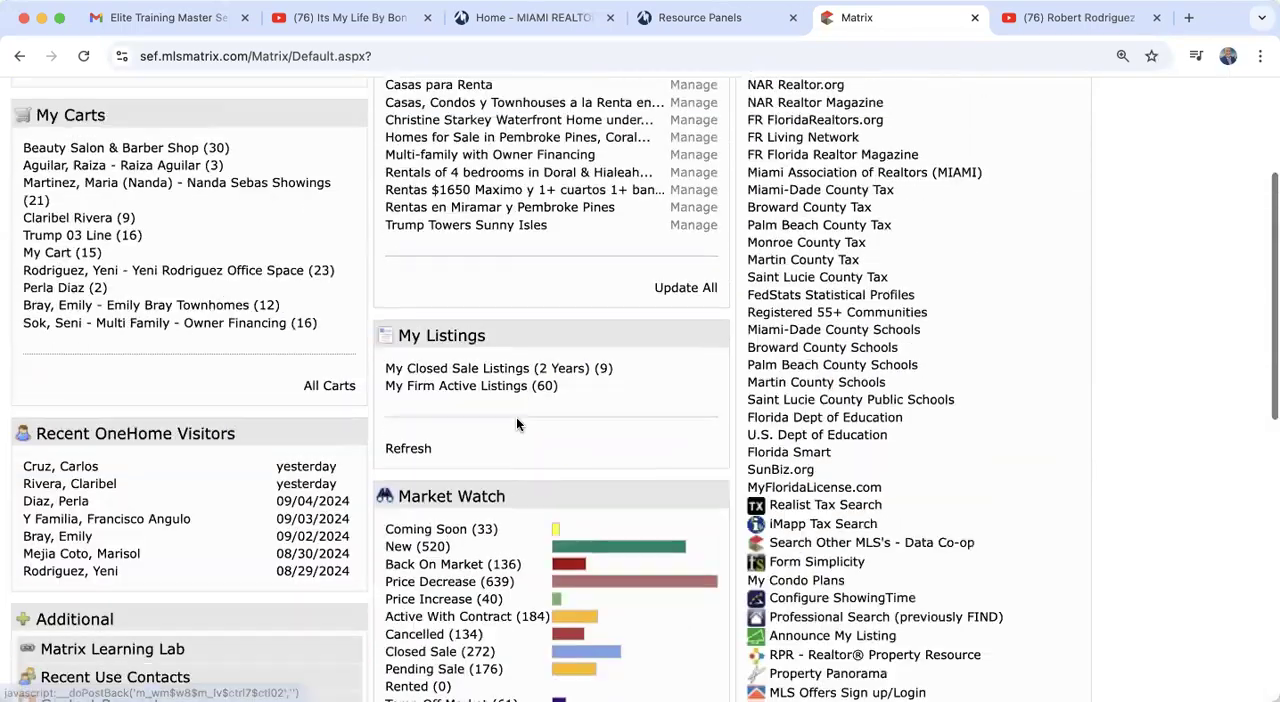
pyautogui.scroll(3, 516, 424)
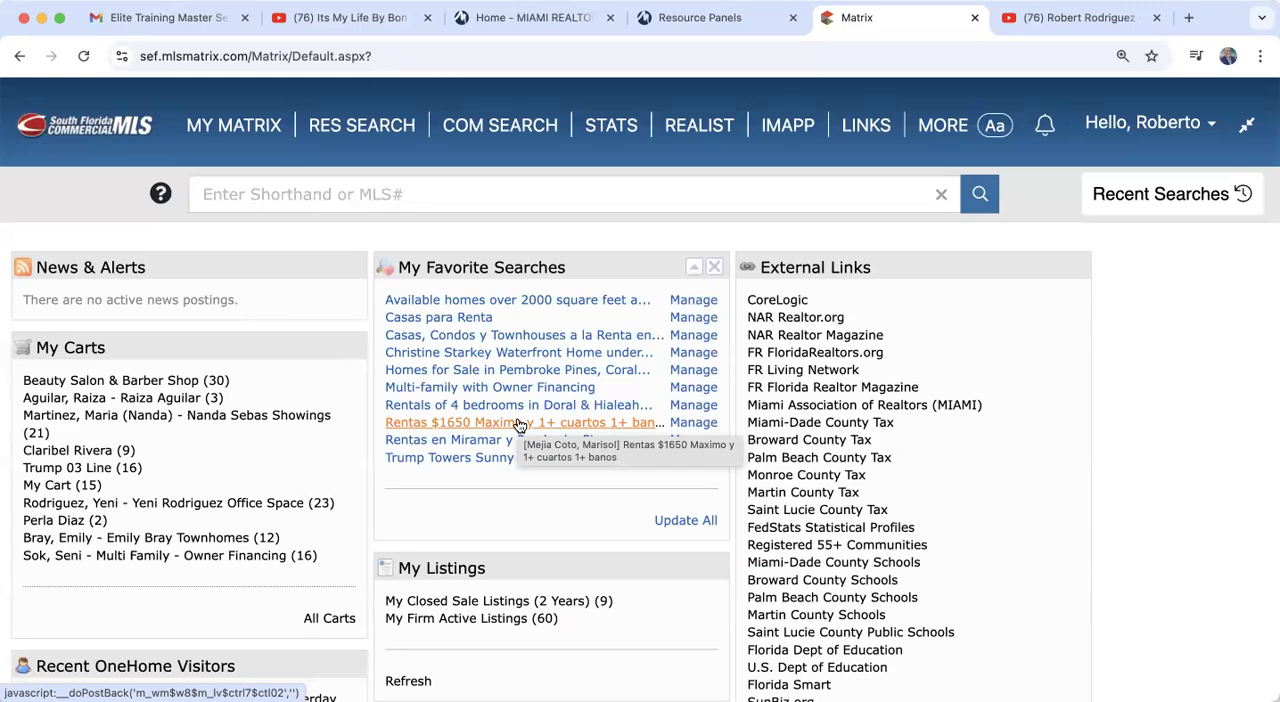
pyautogui.scroll(-3, 519, 425)
pyautogui.moveTo(538, 121)
pyautogui.mouseDown()
pyautogui.moveTo(306, 174)
pyautogui.moveTo(536, 137)
pyautogui.mouseUp()
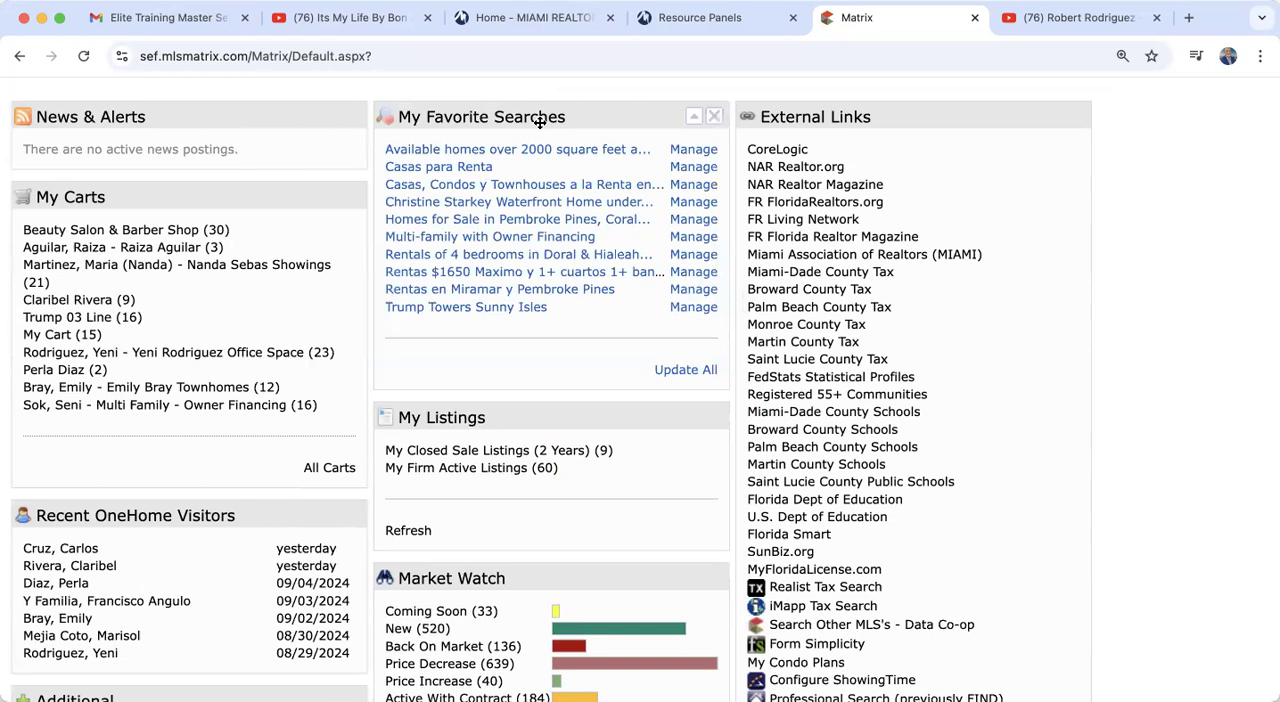
pyautogui.scroll(3, 540, 121)
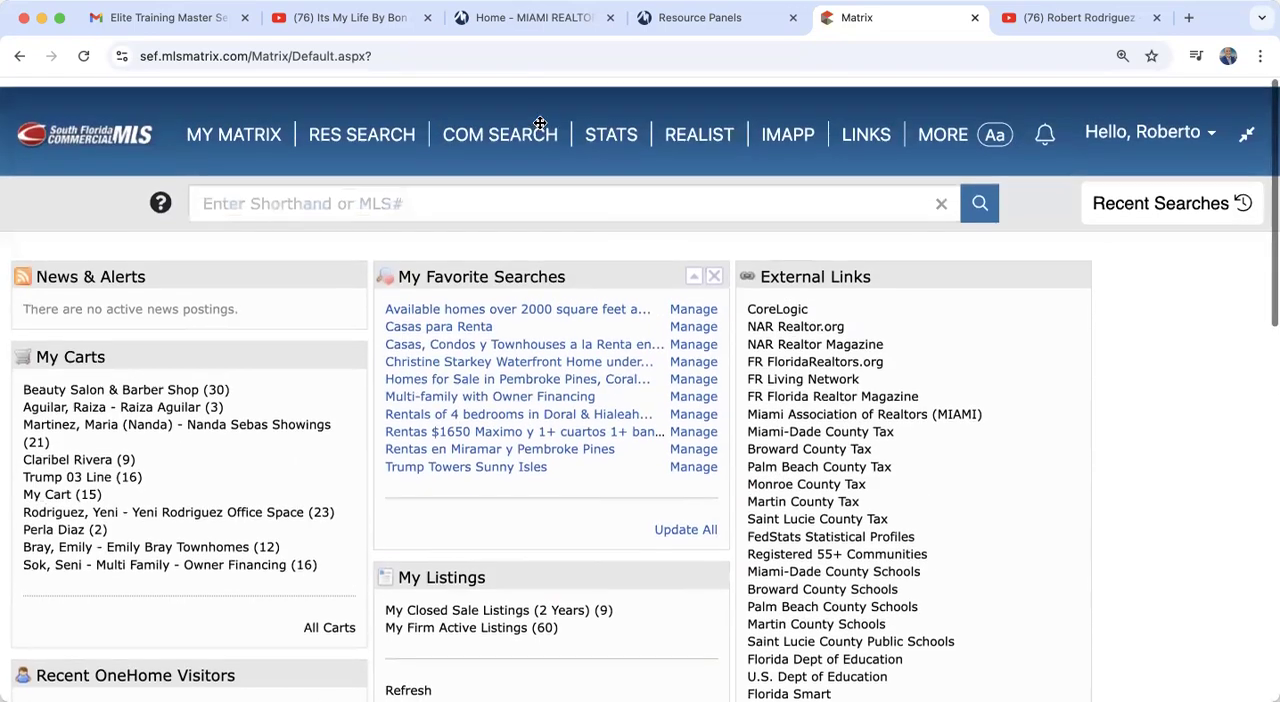
# Step: Open the residential RE1/RE2 Single Family/Condo search form
pyautogui.moveTo(540, 128)
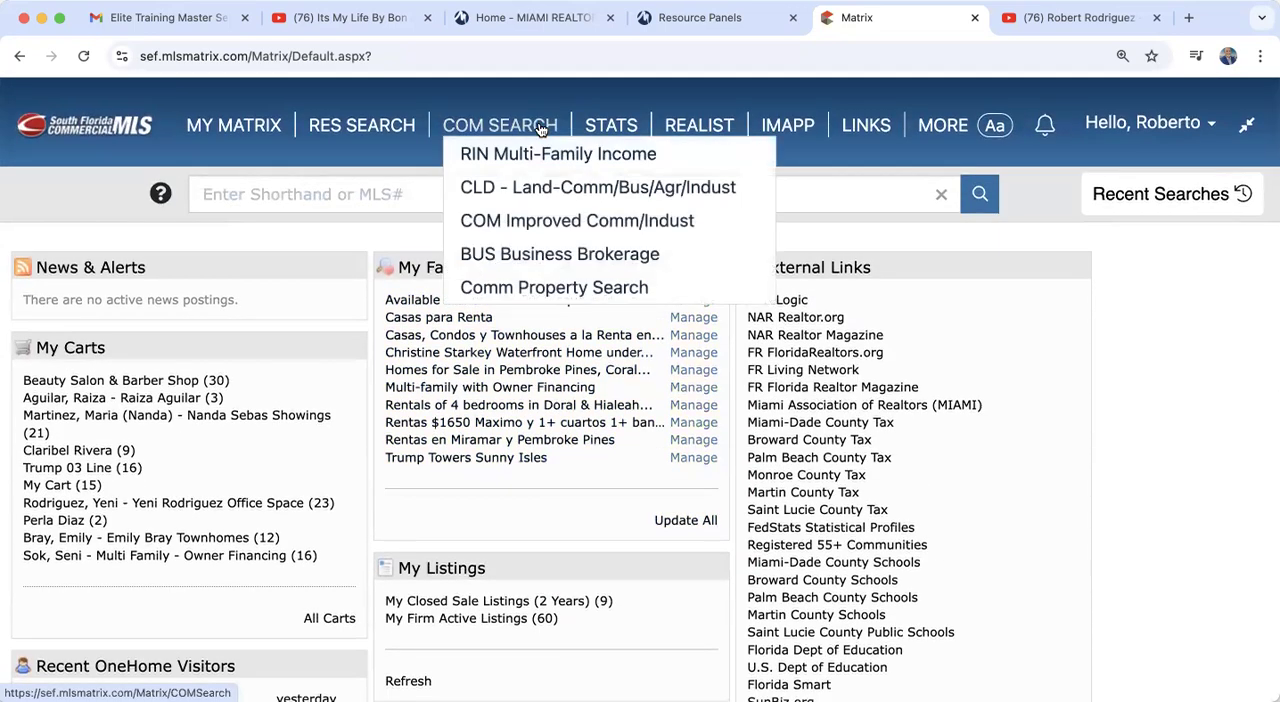
pyautogui.moveTo(350, 128)
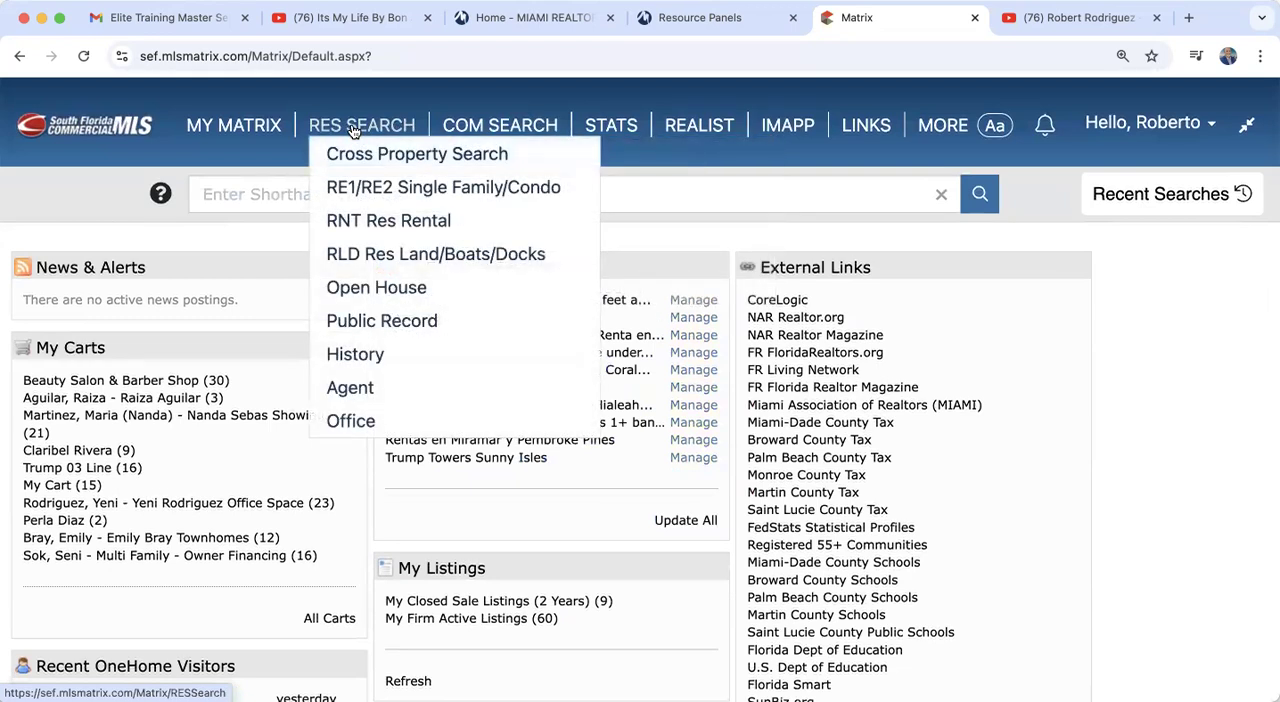
pyautogui.click(358, 192)
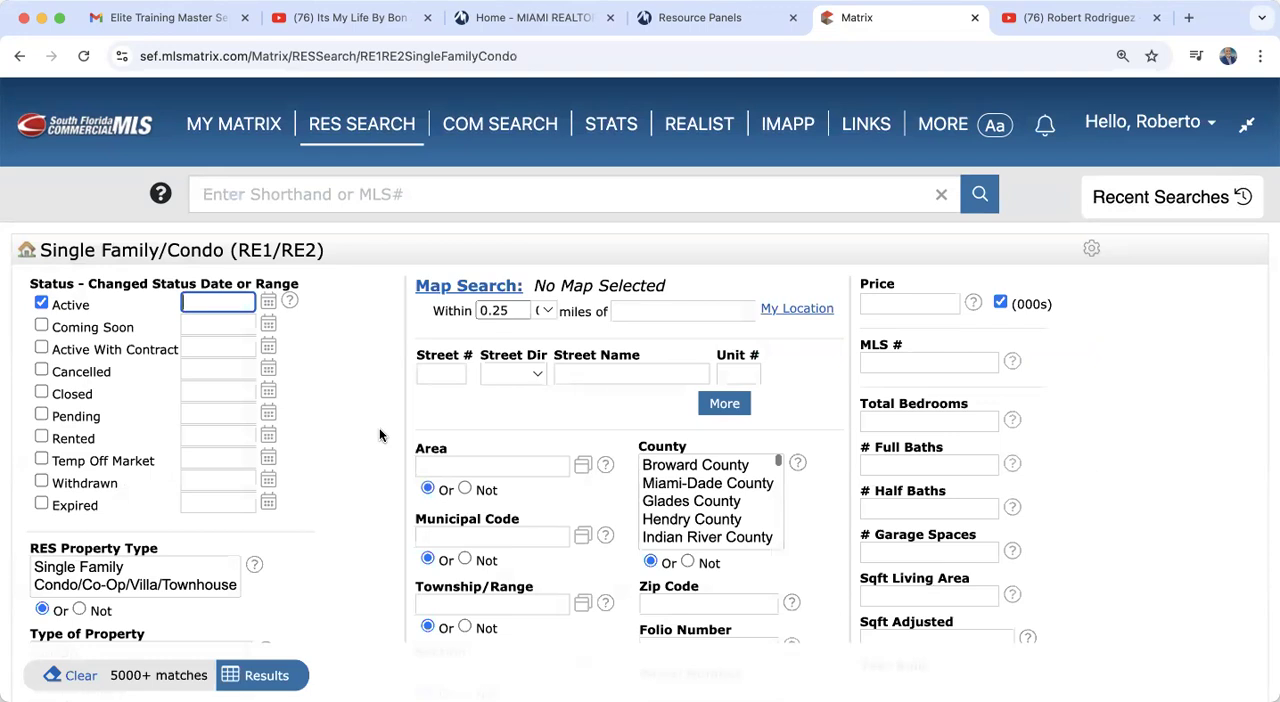
# Step: Review the search form's criteria fields and the options for setting or resetting its default search criteria
pyautogui.scroll(-3, 380, 434)
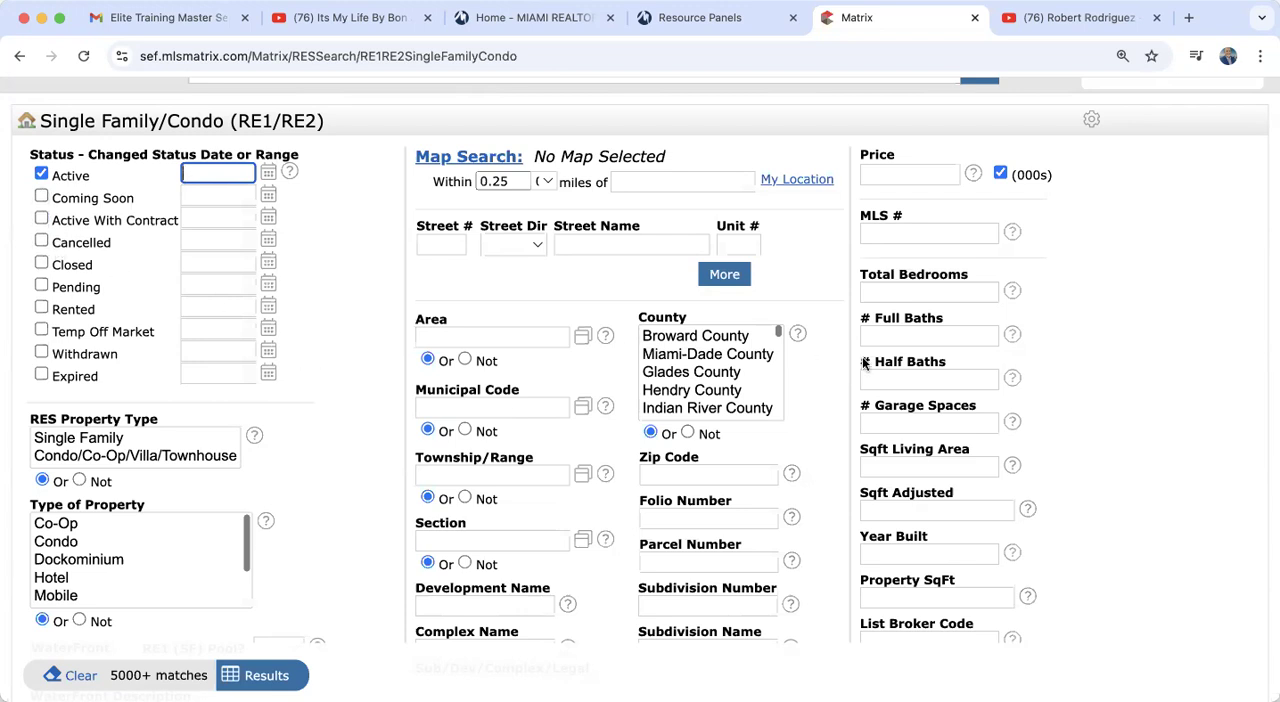
pyautogui.scroll(2, 1129, 349)
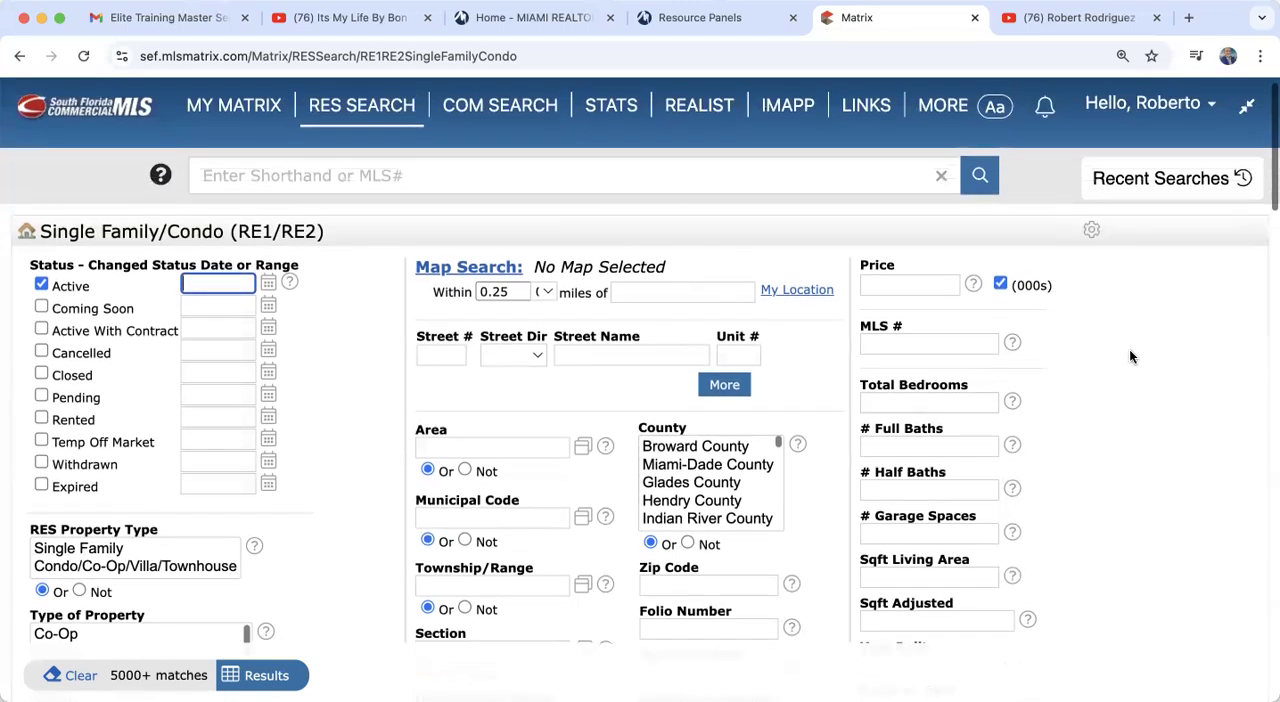
pyautogui.click(1093, 230)
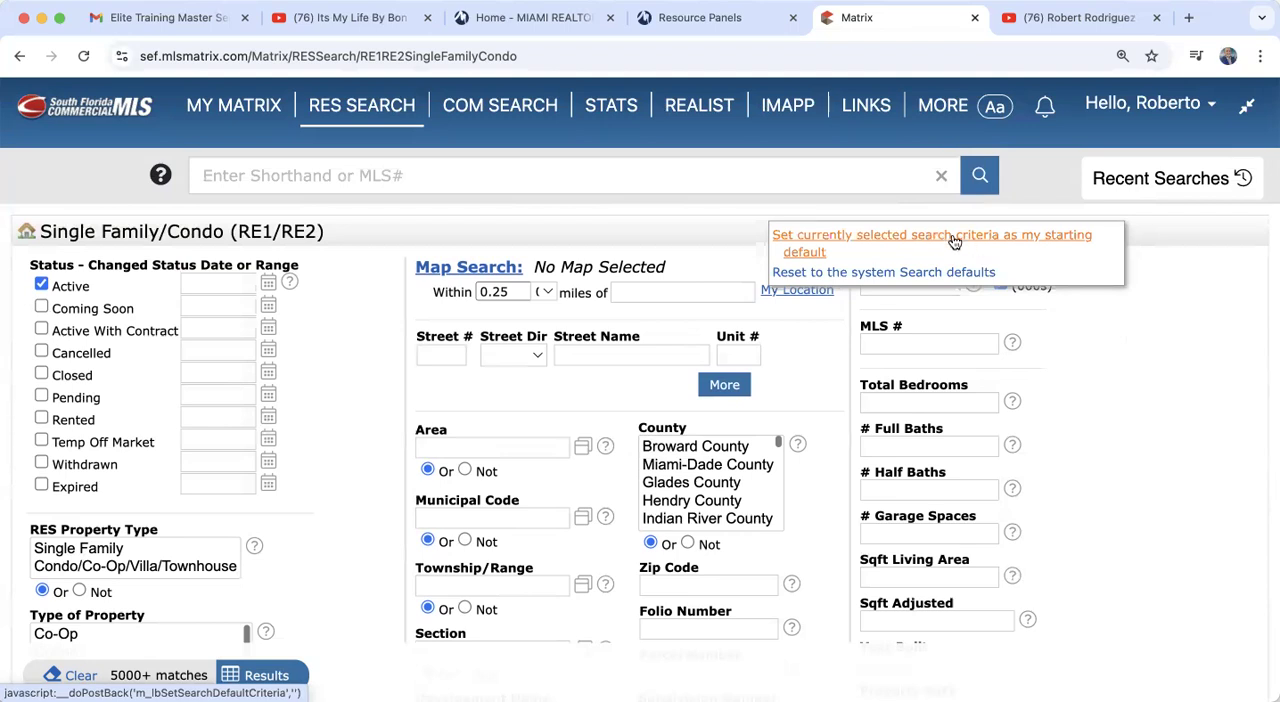
pyautogui.click(1147, 431)
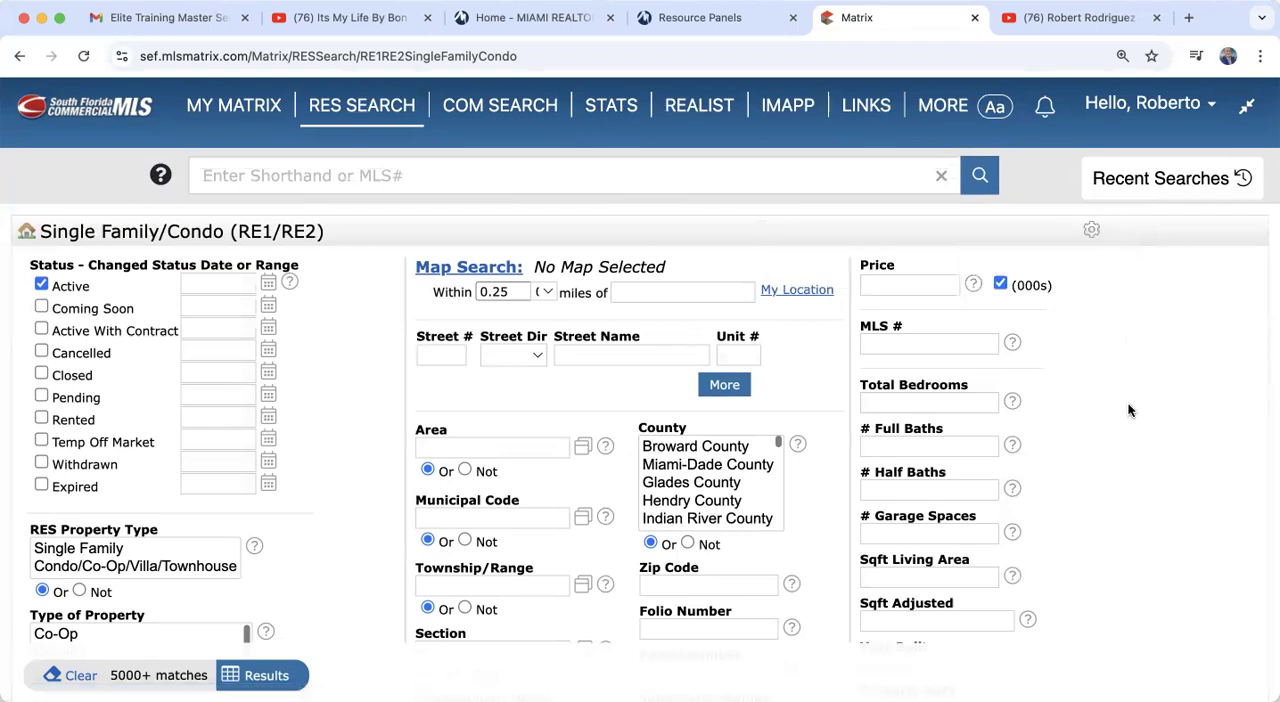
# Step: Set the Type of Property criterion to Single
pyautogui.moveTo(362, 110)
pyautogui.scroll(-3, 57, 305)
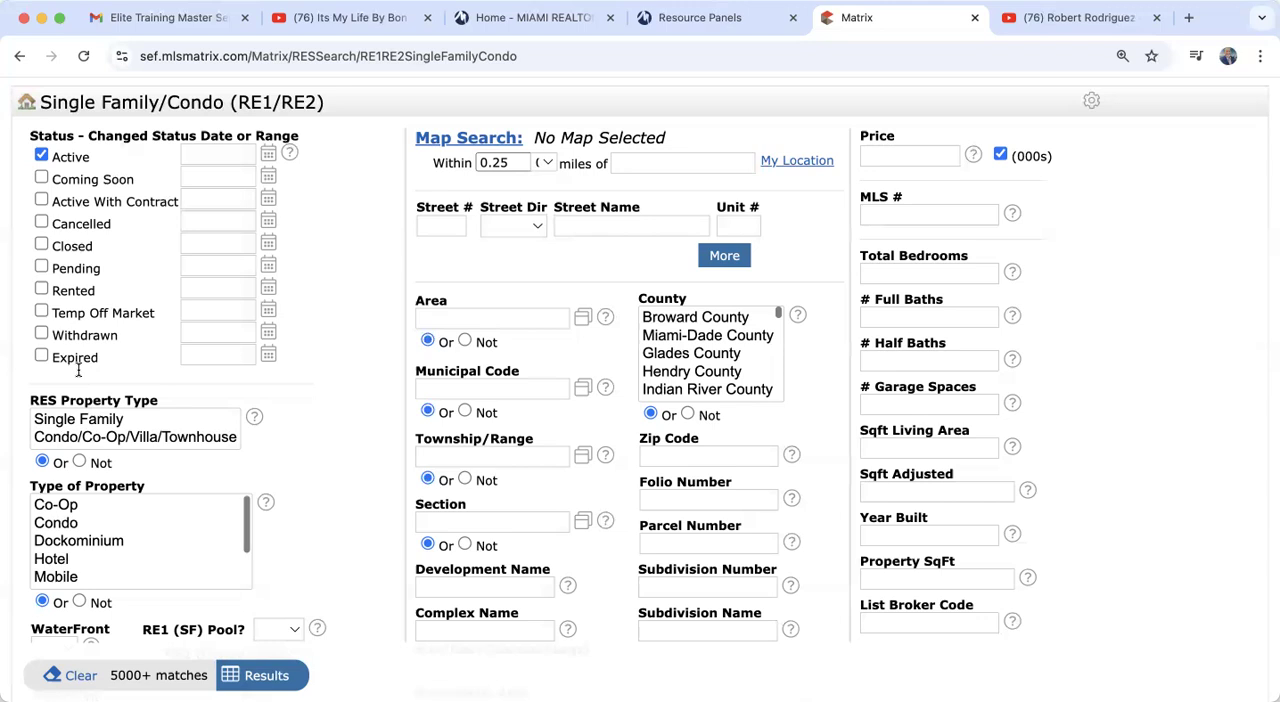
pyautogui.scroll(-3, 78, 370)
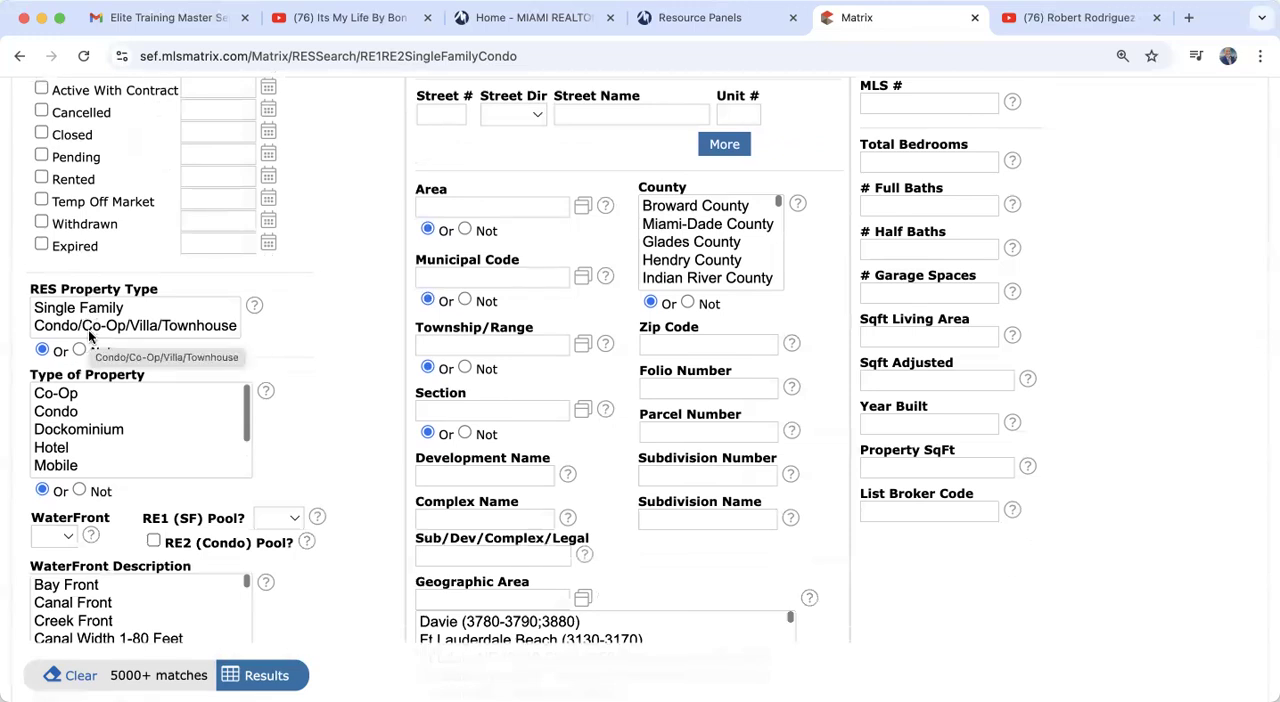
pyautogui.scroll(-2, 125, 434)
pyautogui.scroll(2, 125, 434)
pyautogui.scroll(-2, 350, 455)
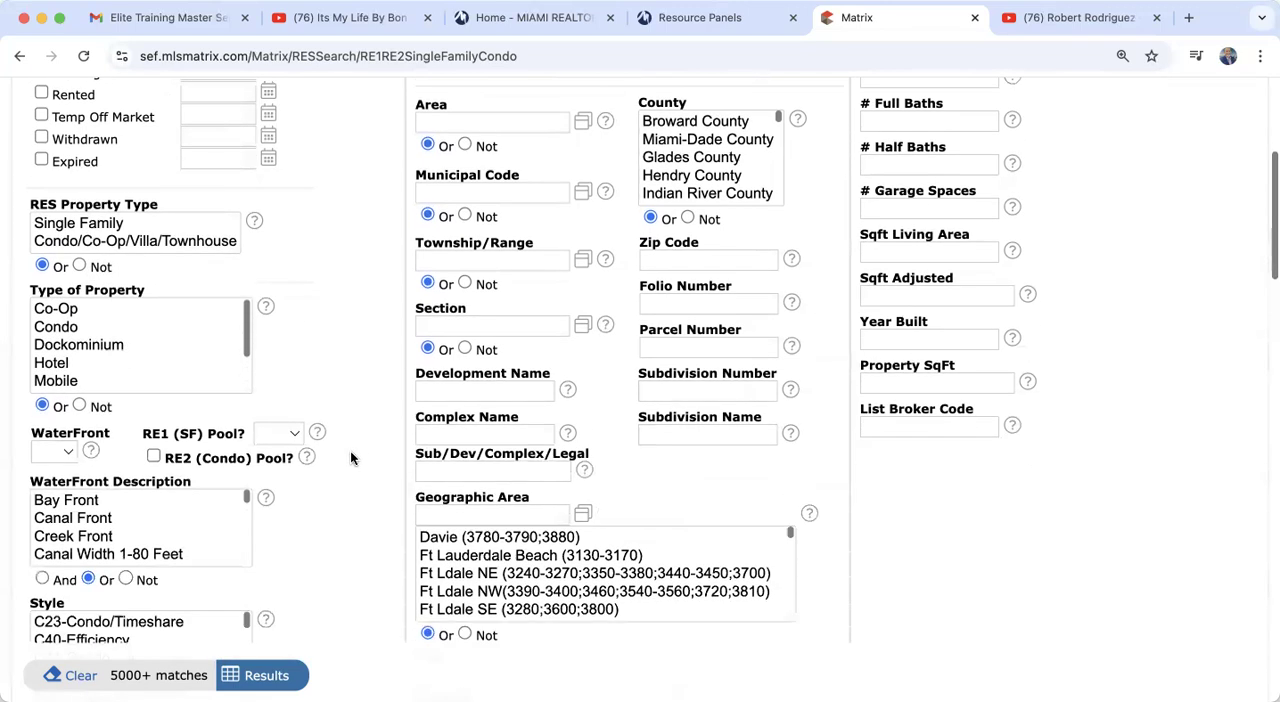
pyautogui.scroll(-2, 85, 335)
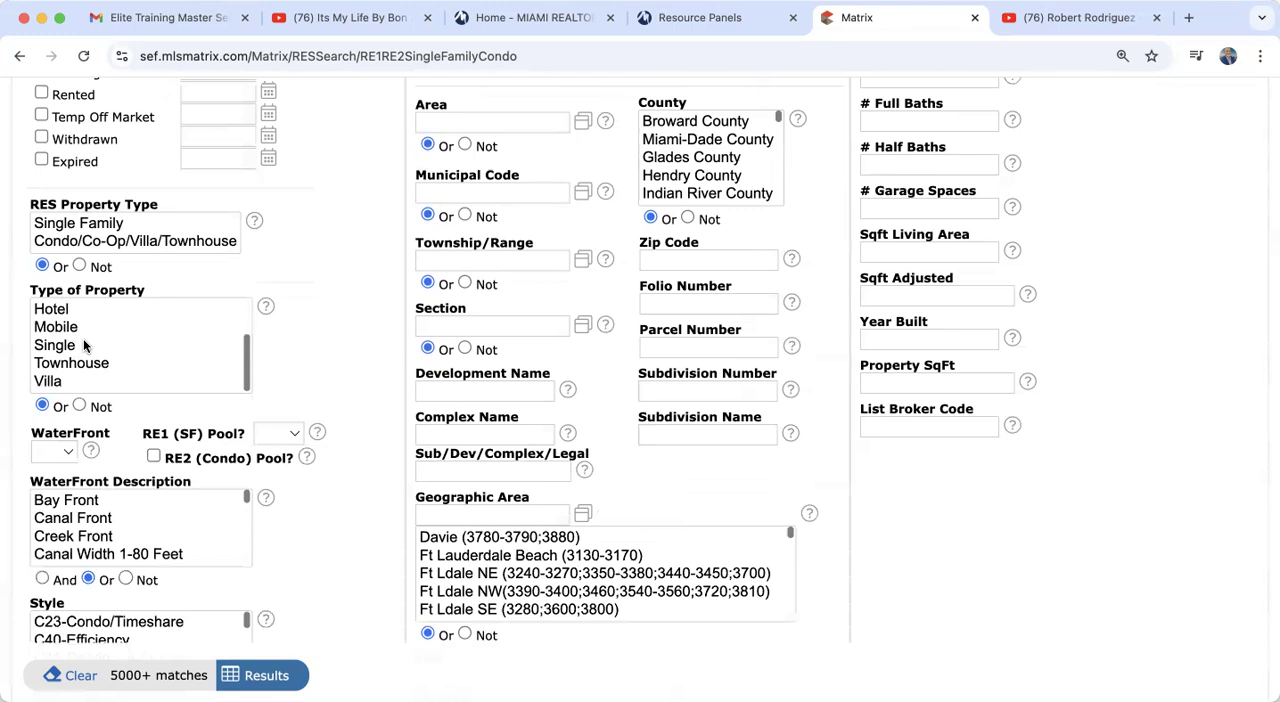
pyautogui.scroll(2, 85, 345)
pyautogui.scroll(-2, 85, 345)
pyautogui.scroll(2, 85, 345)
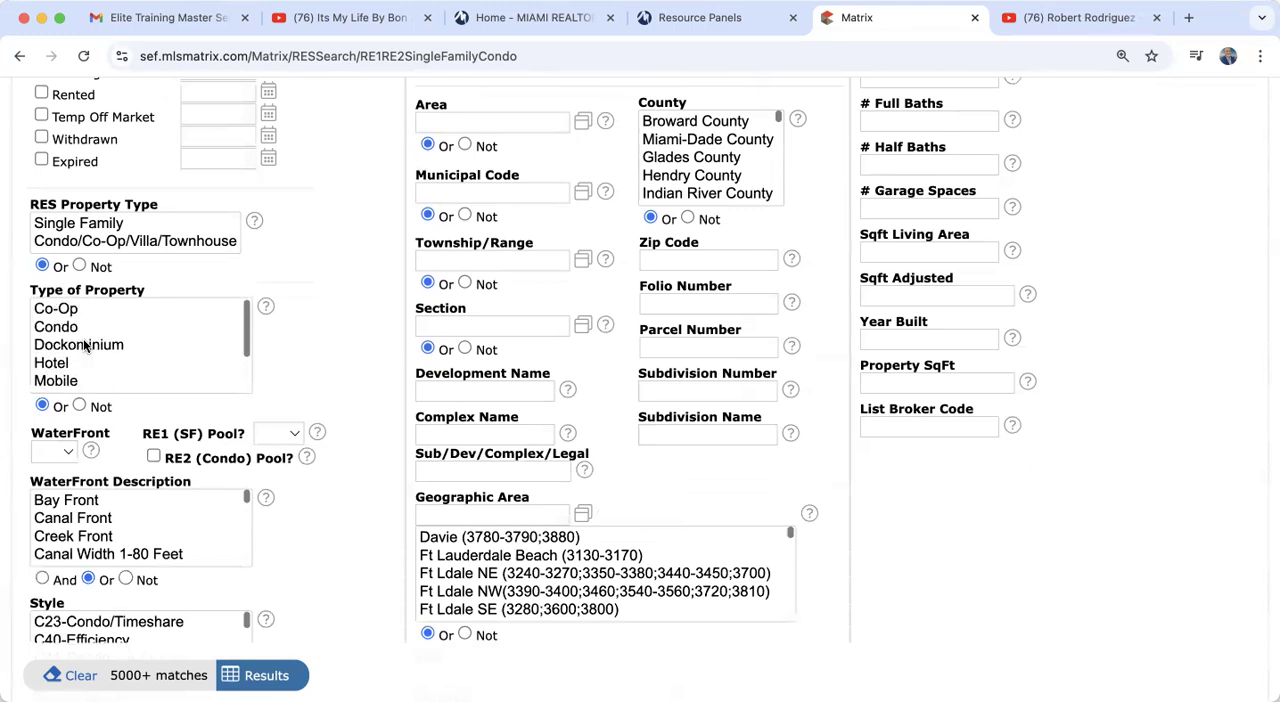
pyautogui.scroll(-2, 85, 345)
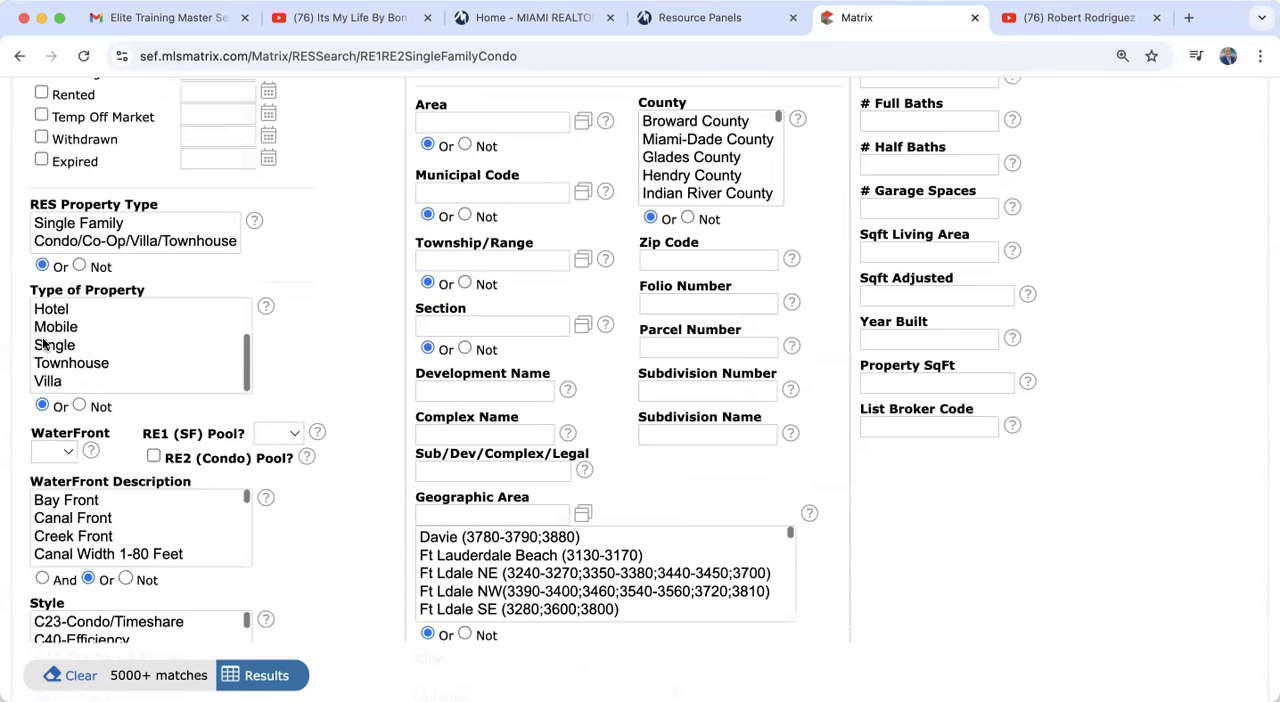
pyautogui.click(46, 345)
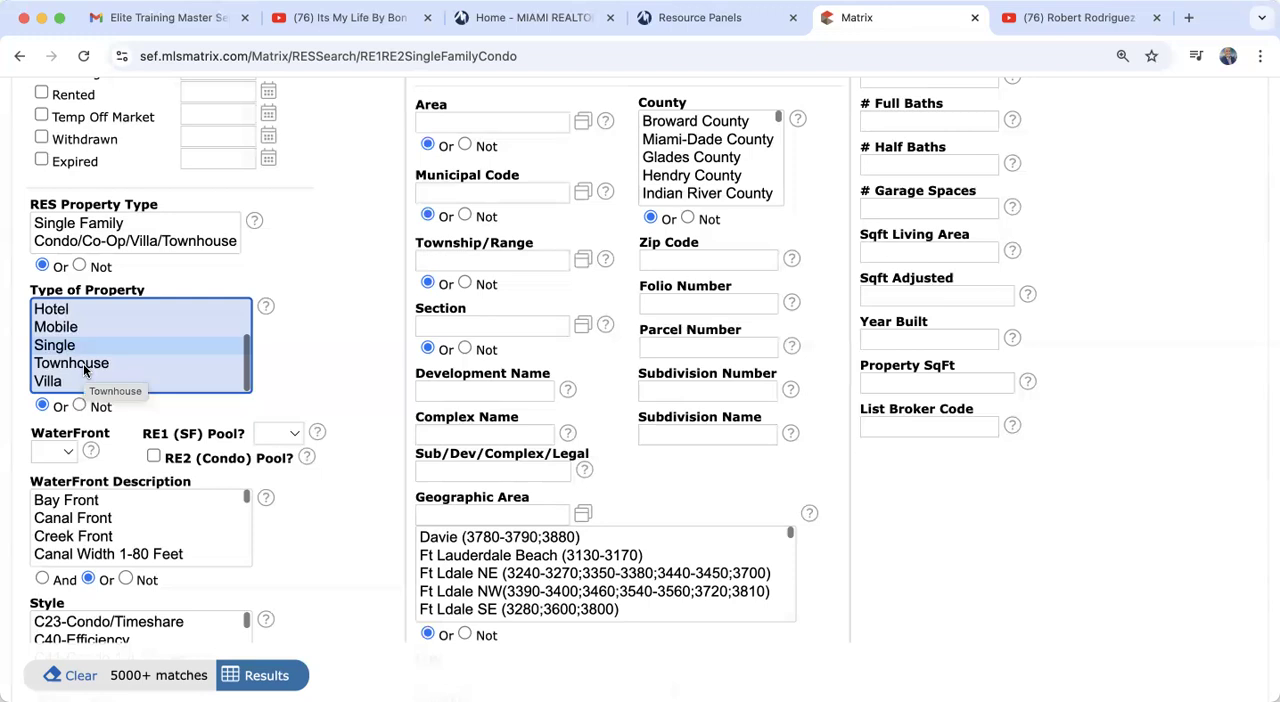
# Step: Add Townhouse to the Type of Property selection and reduce it again to Single only
pyautogui.keyDown('super'); pyautogui.click(85, 366); pyautogui.keyUp('super')
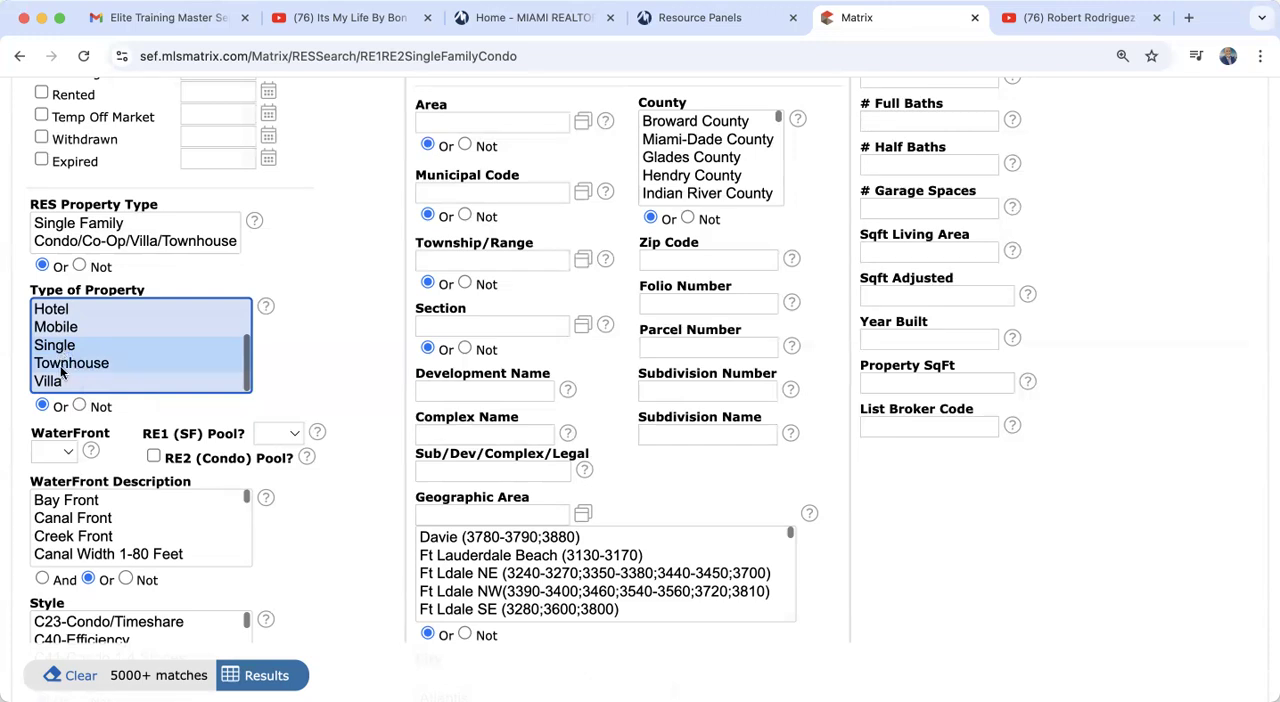
pyautogui.click(61, 369)
pyautogui.click(62, 350)
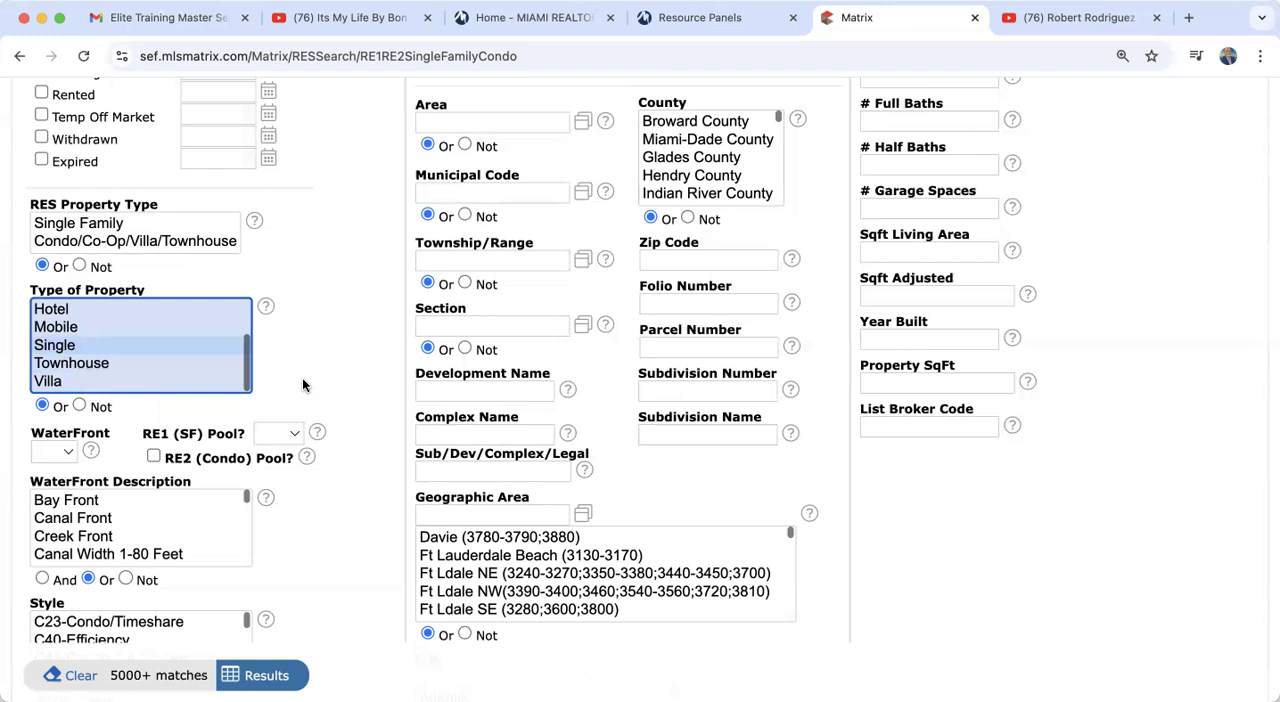
# Step: Examine the WaterFront choices and the canal, bridge and intracoastal options in the WaterFront Description list
pyautogui.scroll(-5, 388, 409)
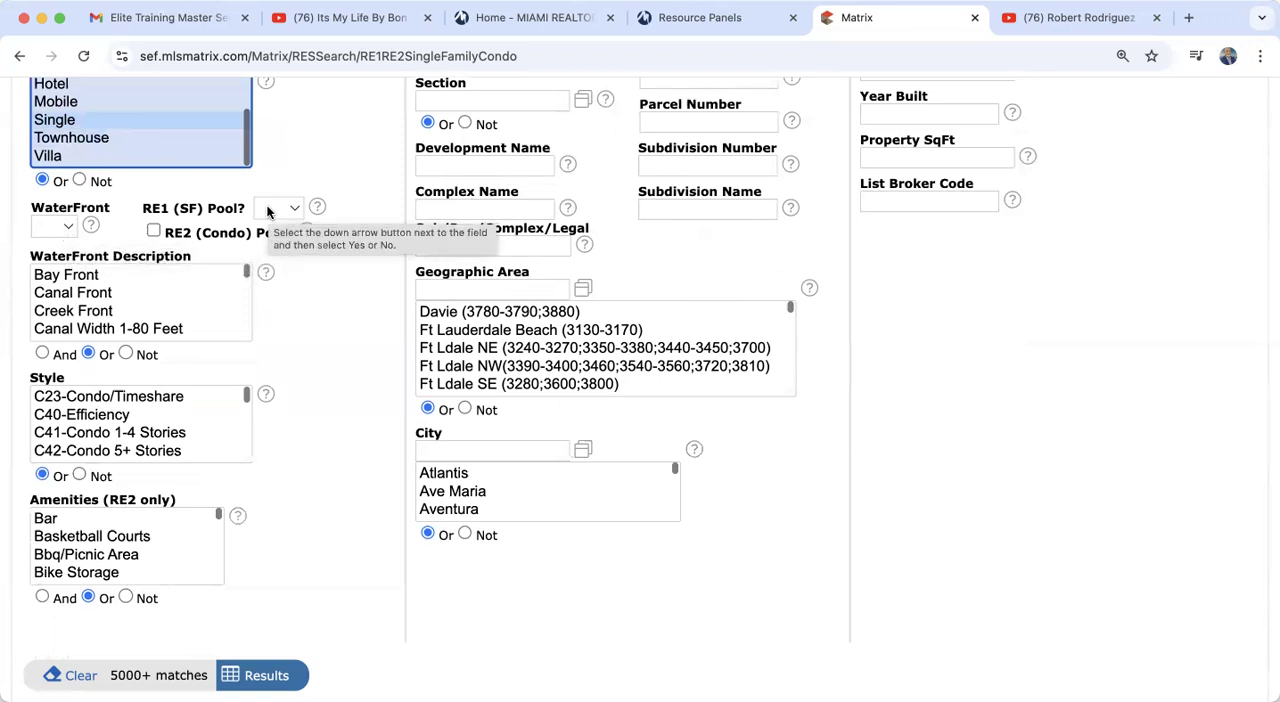
pyautogui.click(53, 226)
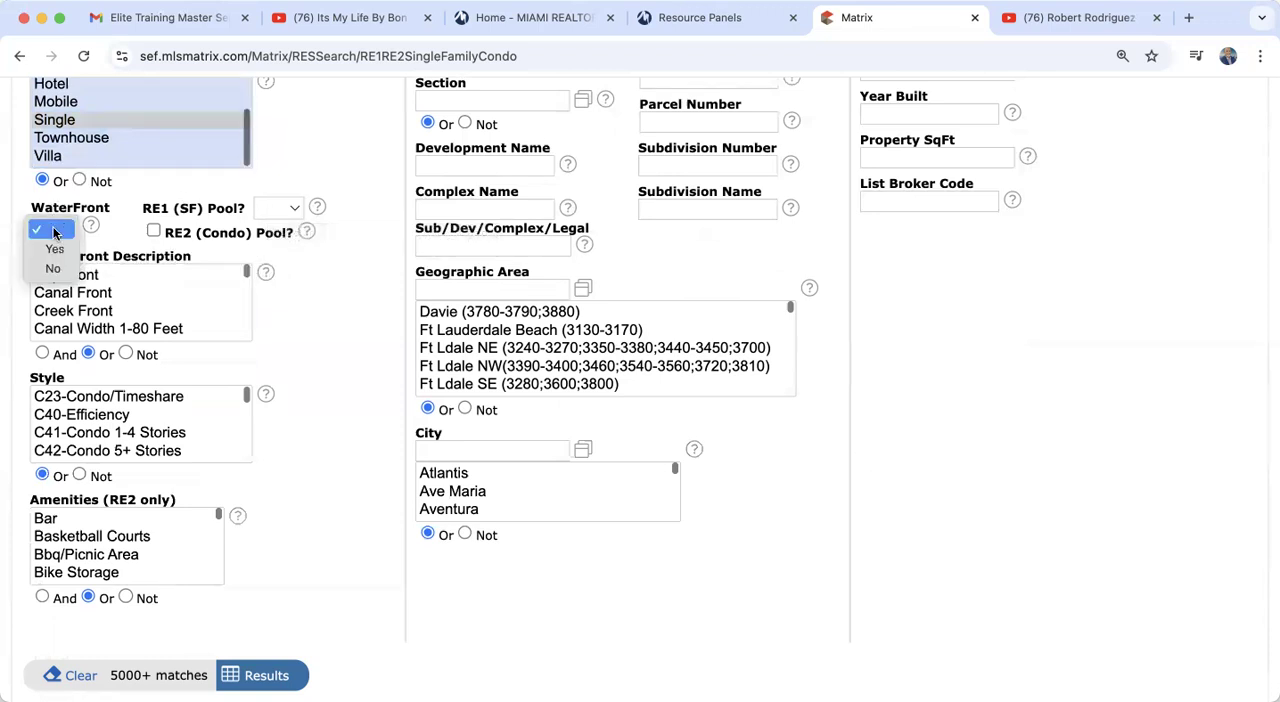
pyautogui.click(367, 397)
pyautogui.scroll(-1, 153, 314)
pyautogui.scroll(-3, 153, 314)
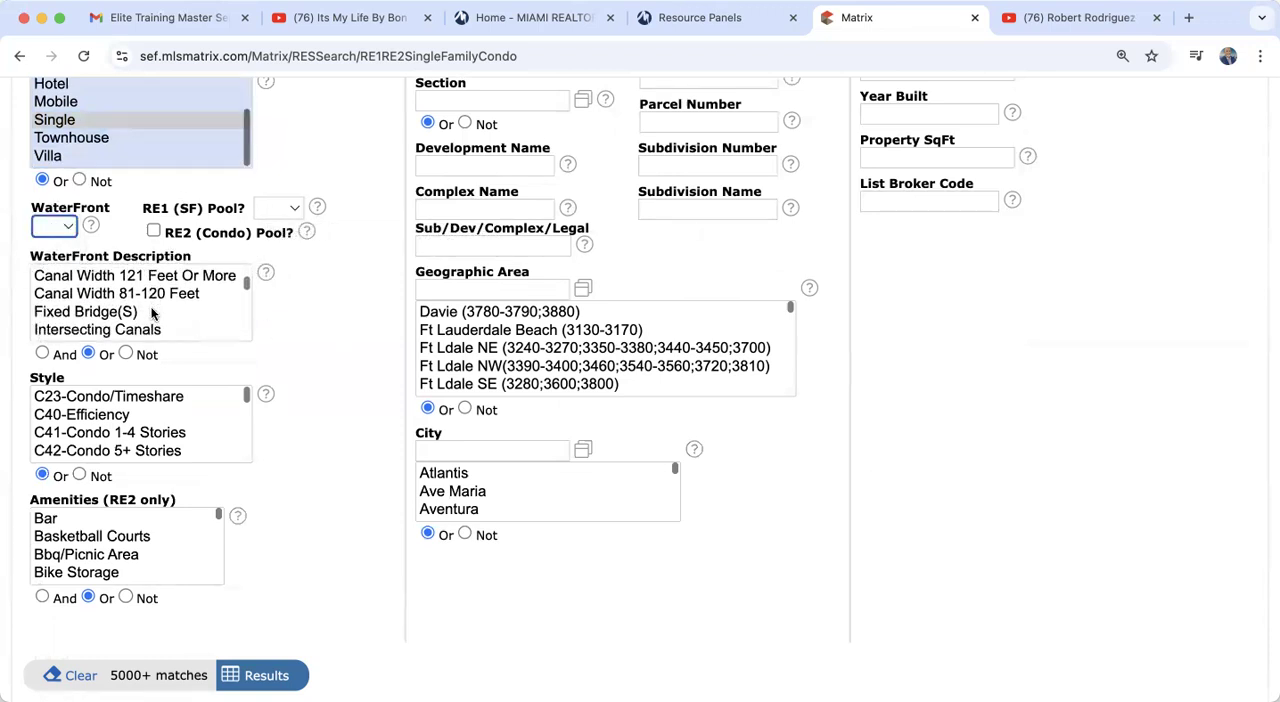
pyautogui.scroll(3, 153, 314)
pyautogui.scroll(1, 153, 314)
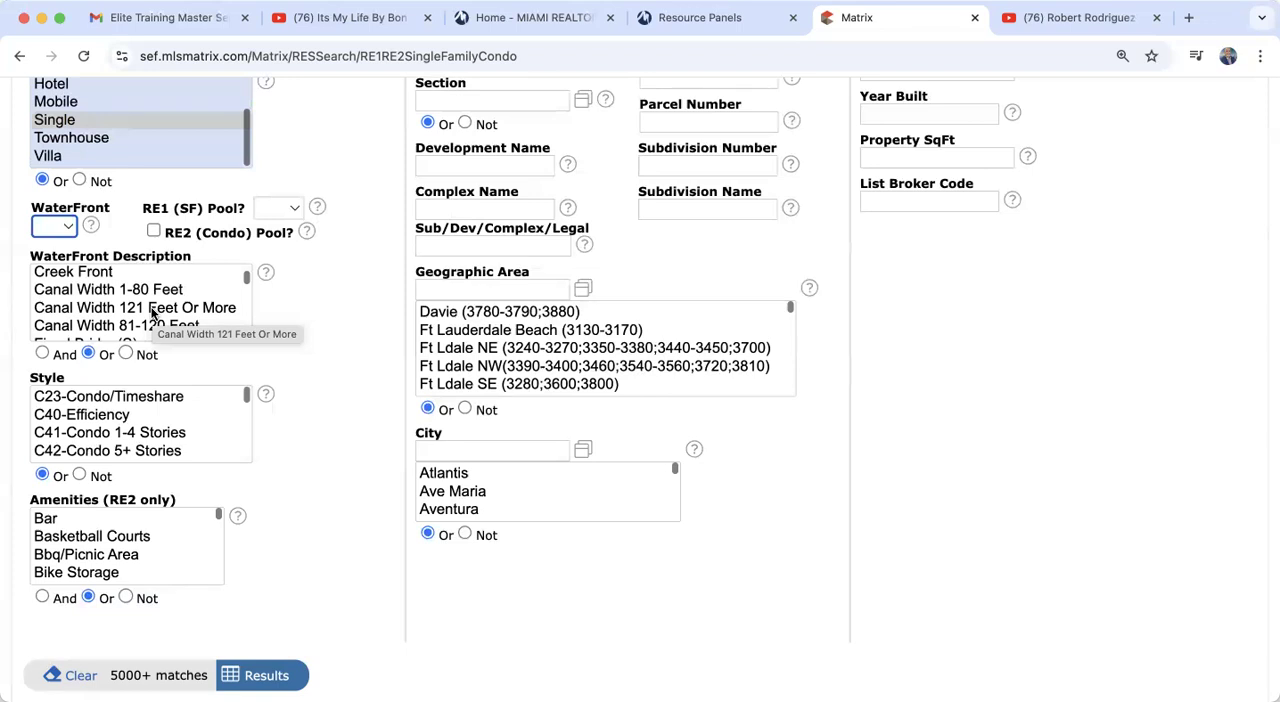
pyautogui.scroll(-3, 152, 314)
pyautogui.scroll(-3, 152, 314)
pyautogui.scroll(5, 153, 313)
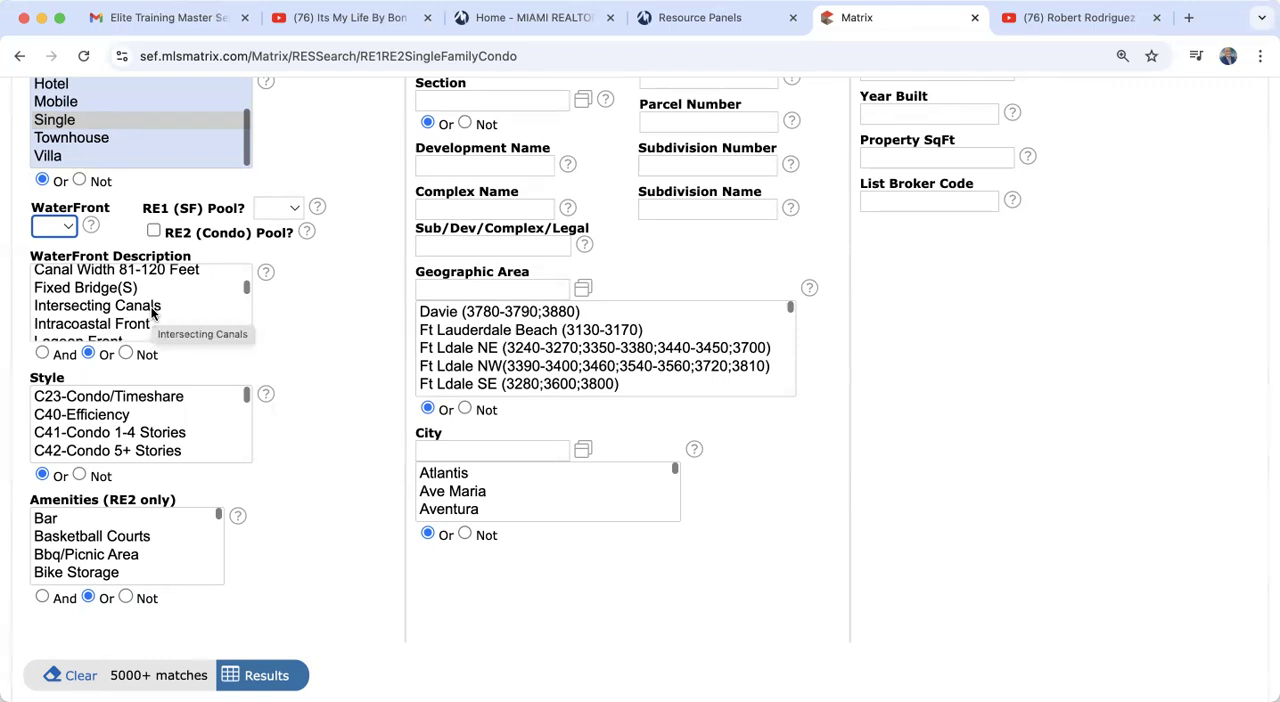
# Step: Examine the options in the Amenities (RE2 only) list
pyautogui.scroll(-3, 344, 547)
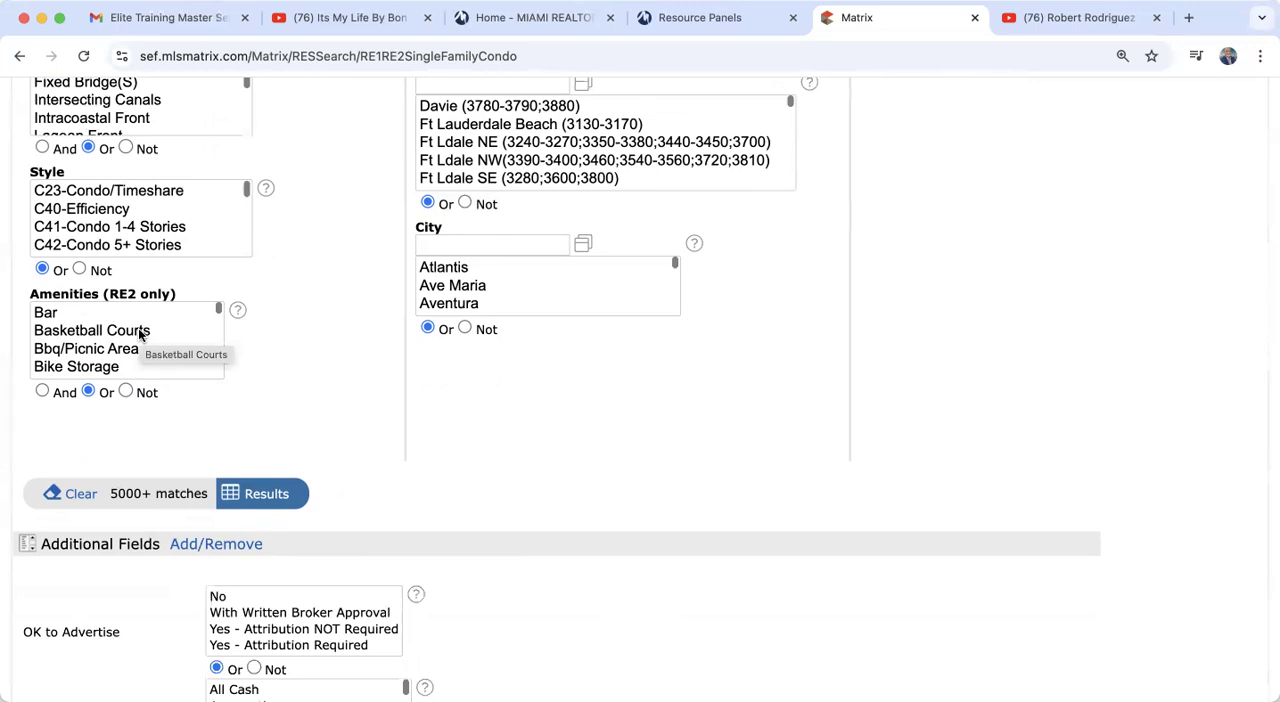
pyautogui.scroll(-5, 100, 355)
pyautogui.scroll(-3, 100, 350)
pyautogui.scroll(3, 100, 350)
pyautogui.scroll(3, 99, 348)
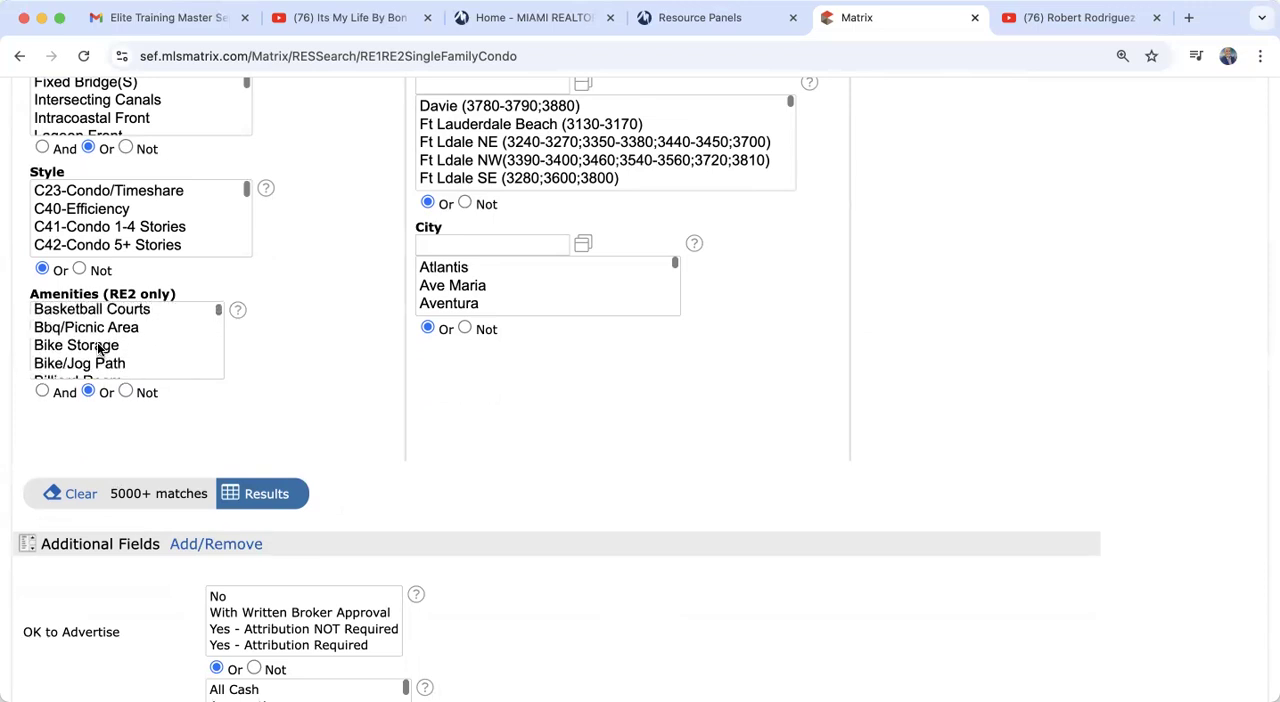
pyautogui.scroll(1, 99, 348)
pyautogui.scroll(5, 376, 296)
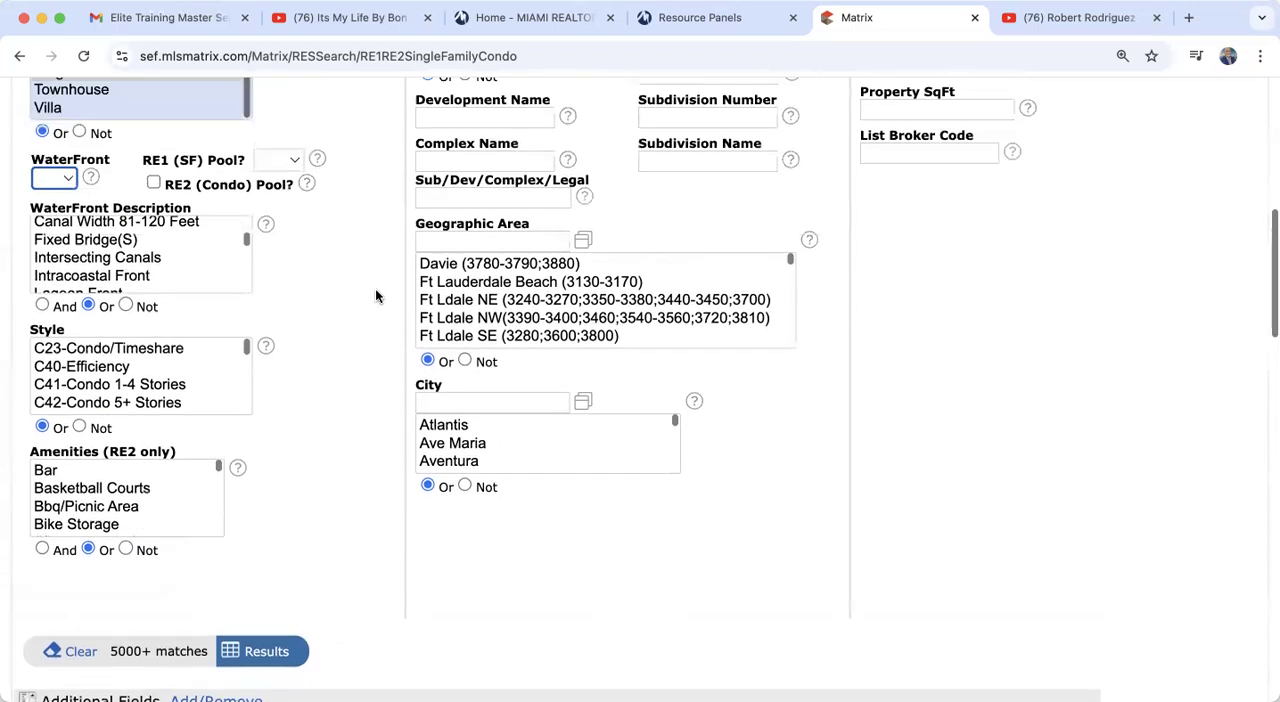
# Step: Add three more address rows to the street number, direction, name and unit criteria
pyautogui.scroll(3, 376, 296)
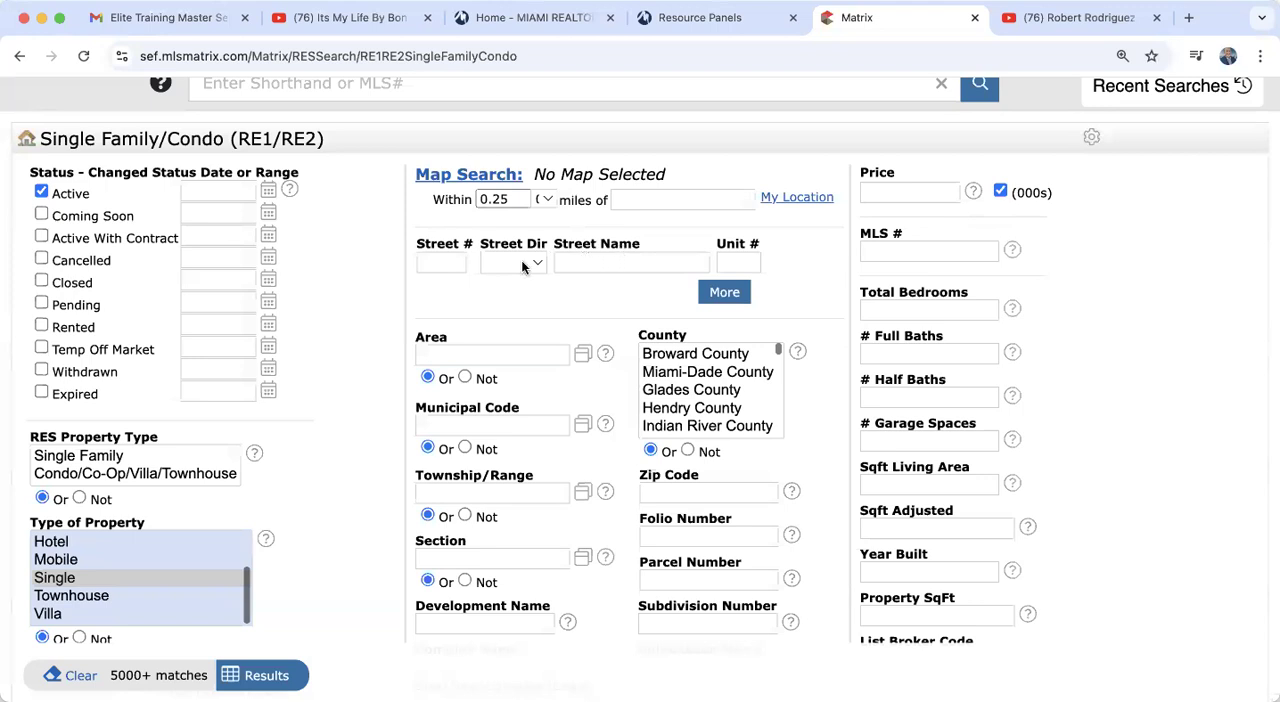
pyautogui.click(722, 293)
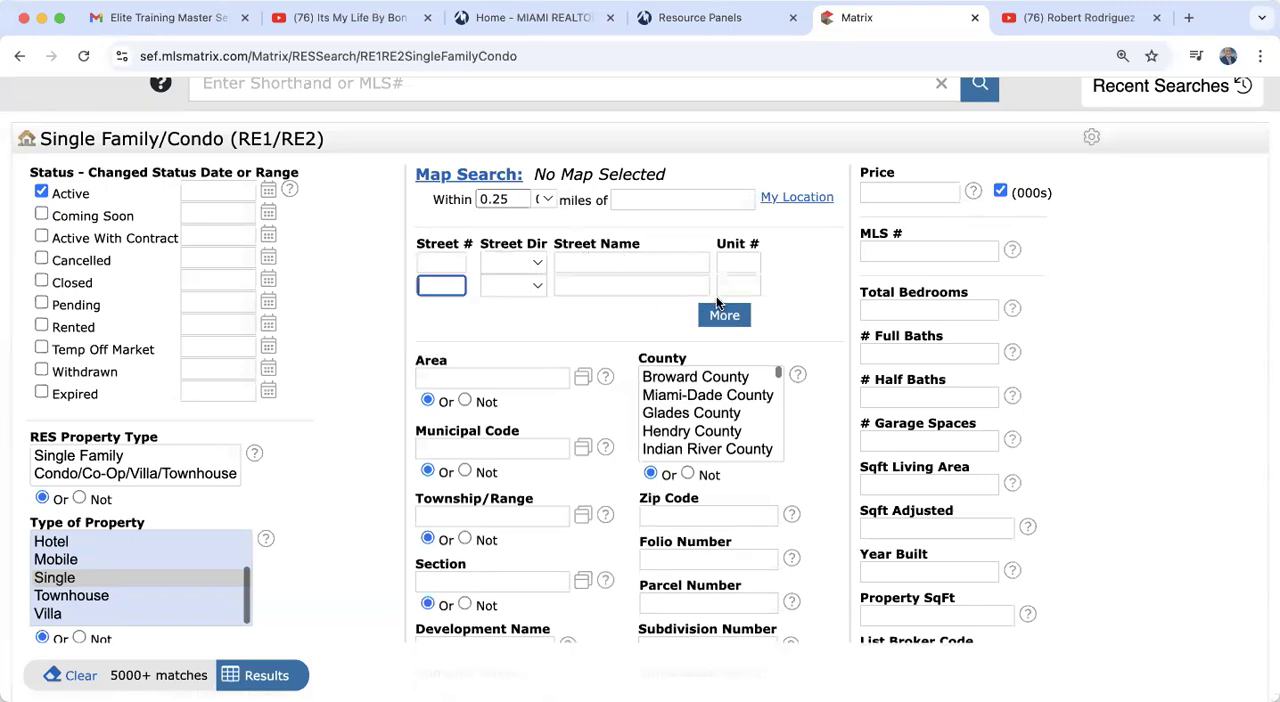
pyautogui.click(724, 315)
pyautogui.click(731, 338)
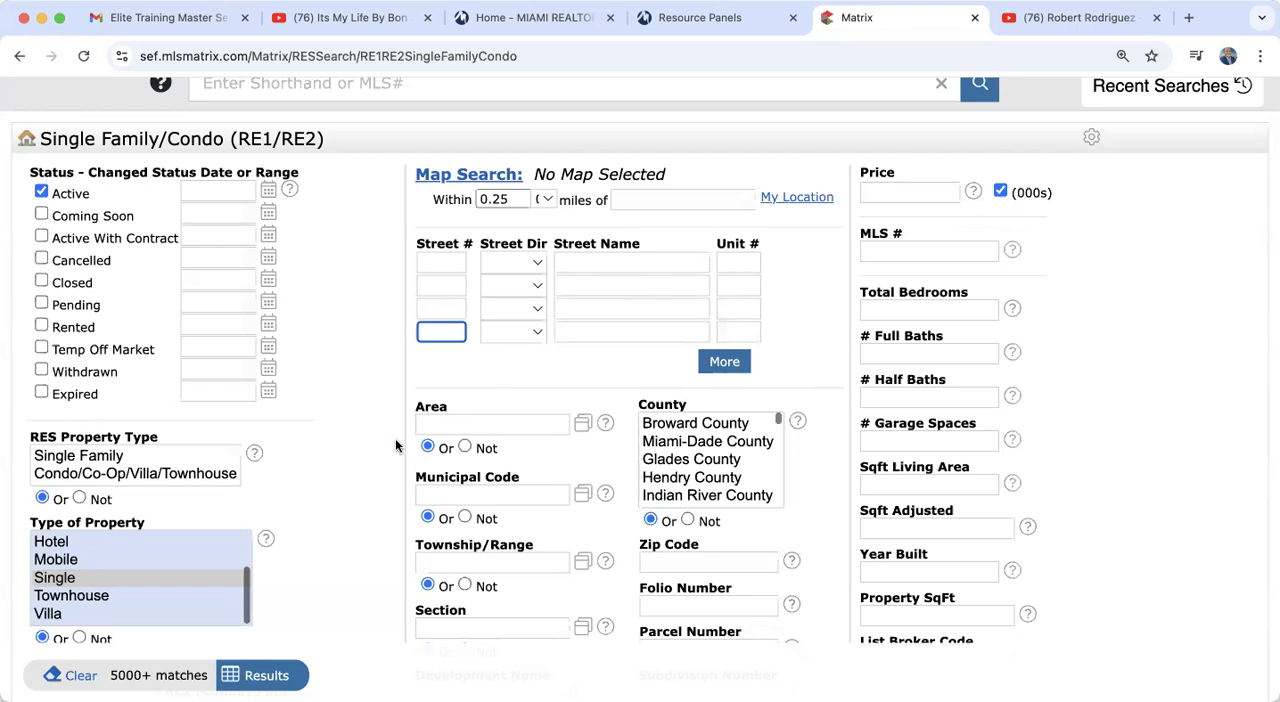
pyautogui.scroll(-3, 395, 441)
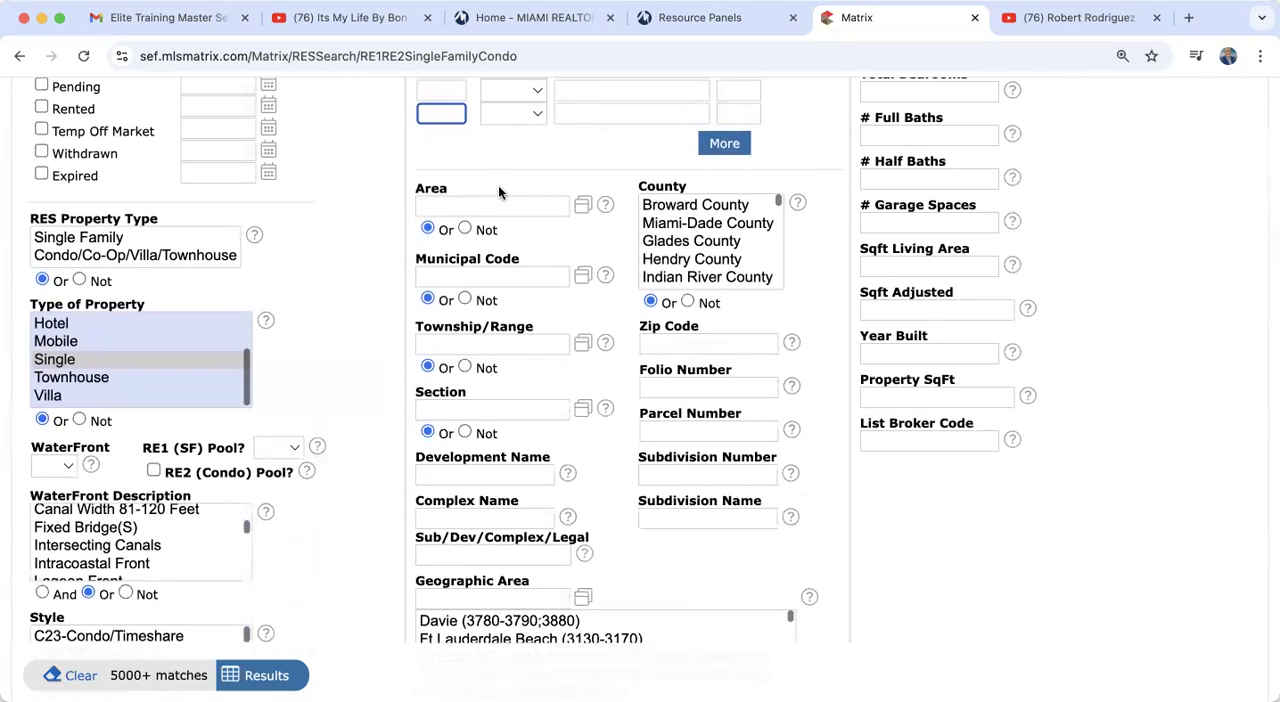
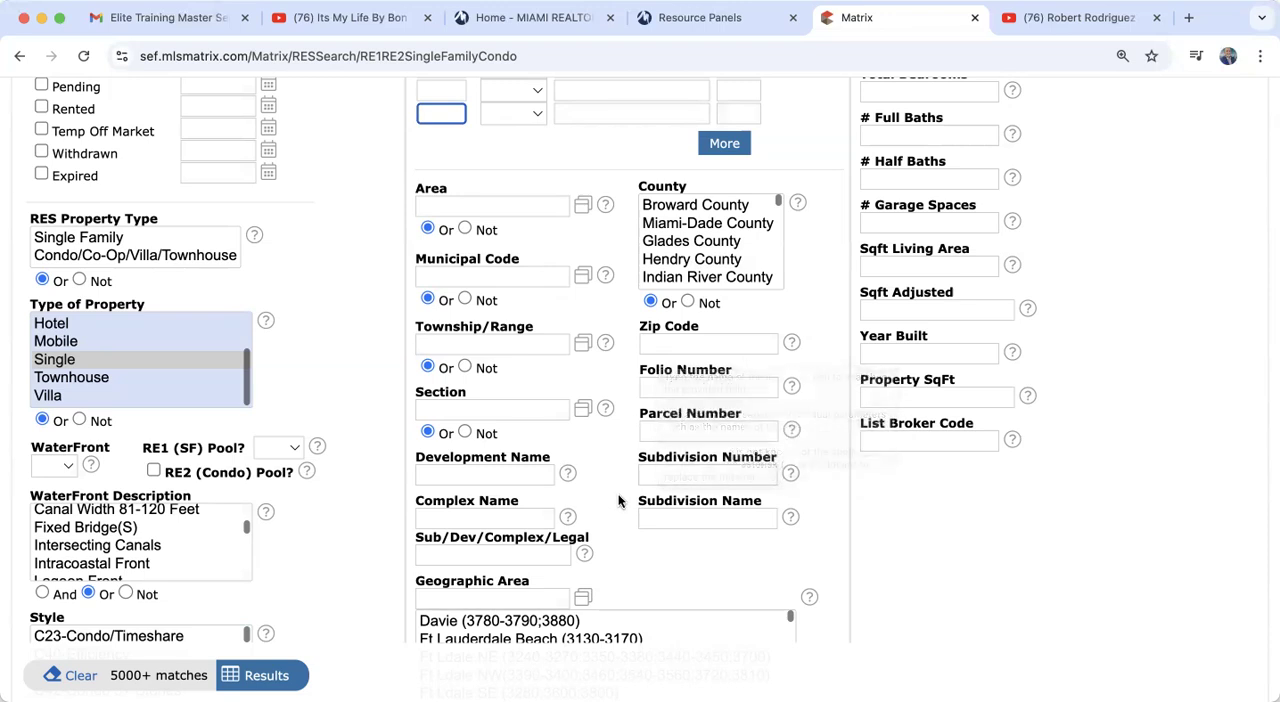
# Step: Examine the Geographic Area and City criteria and the city names offered in the City list
pyautogui.scroll(-3, 620, 500)
pyautogui.scroll(-5, 620, 500)
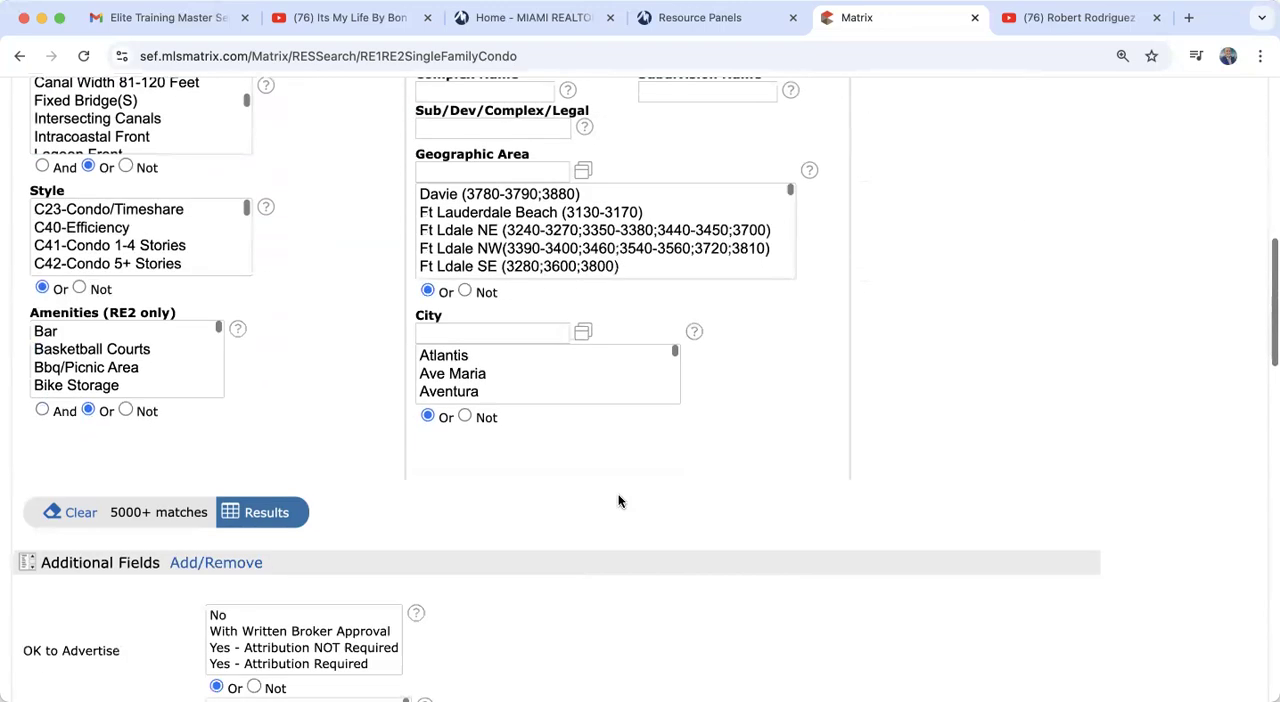
pyautogui.click(463, 333)
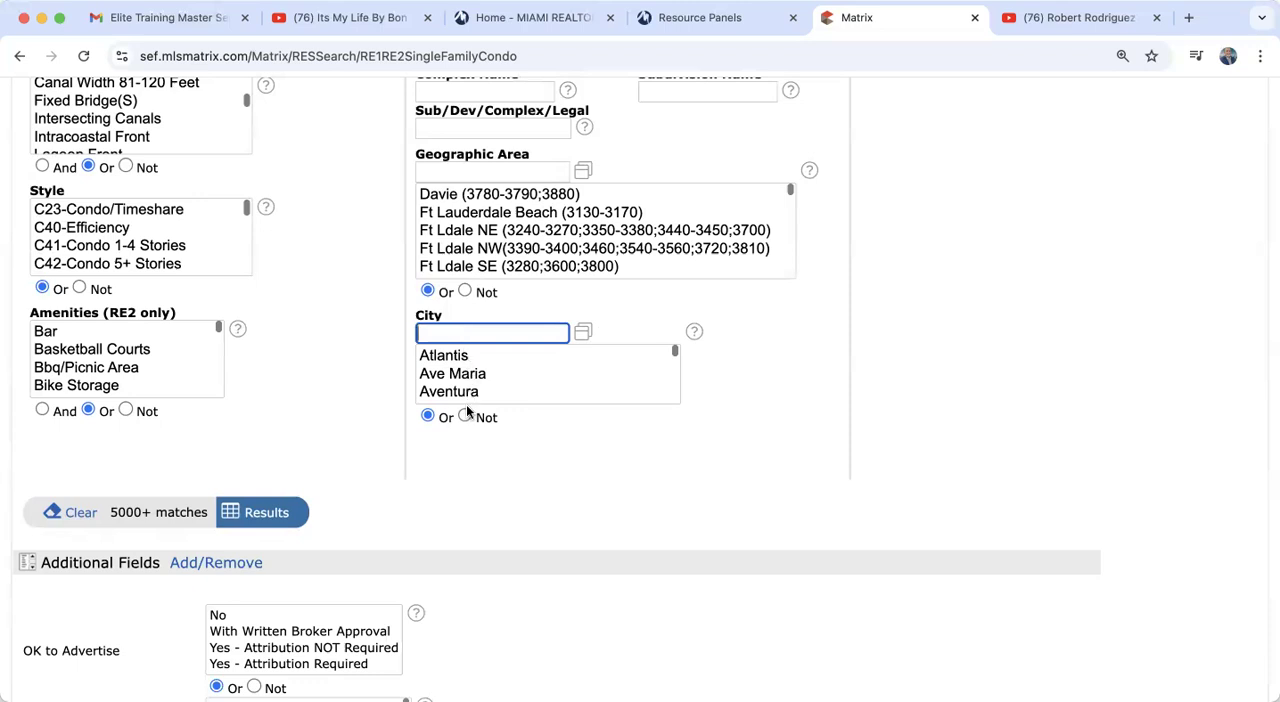
pyautogui.scroll(-2, 470, 391)
pyautogui.scroll(2, 470, 391)
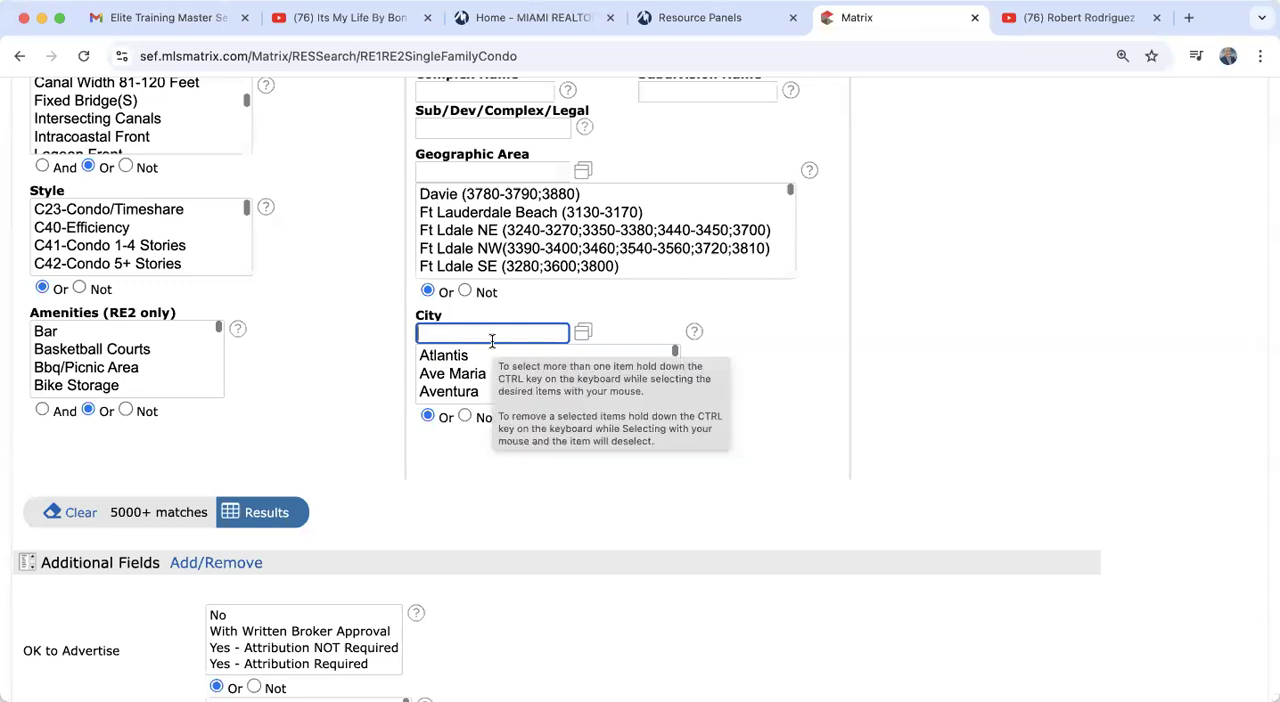
pyautogui.scroll(-3, 449, 389)
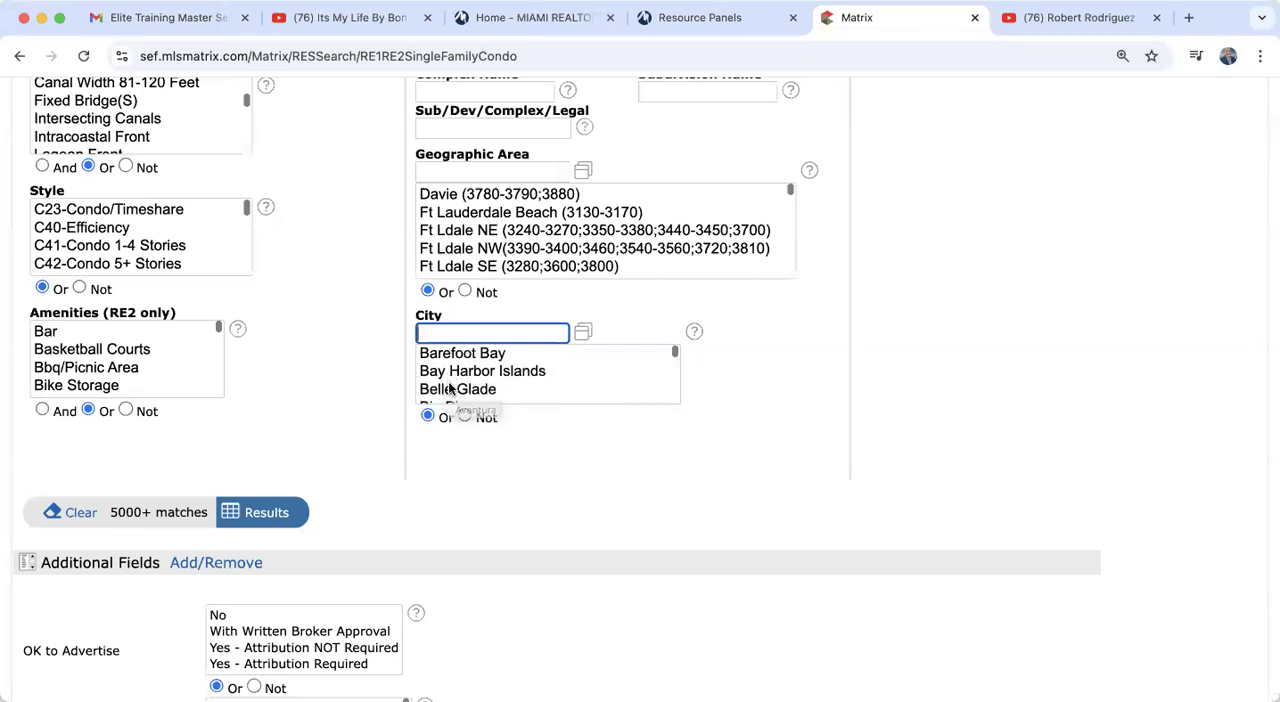
pyautogui.scroll(-3, 449, 389)
pyautogui.scroll(-3, 449, 389)
pyautogui.scroll(10, 450, 389)
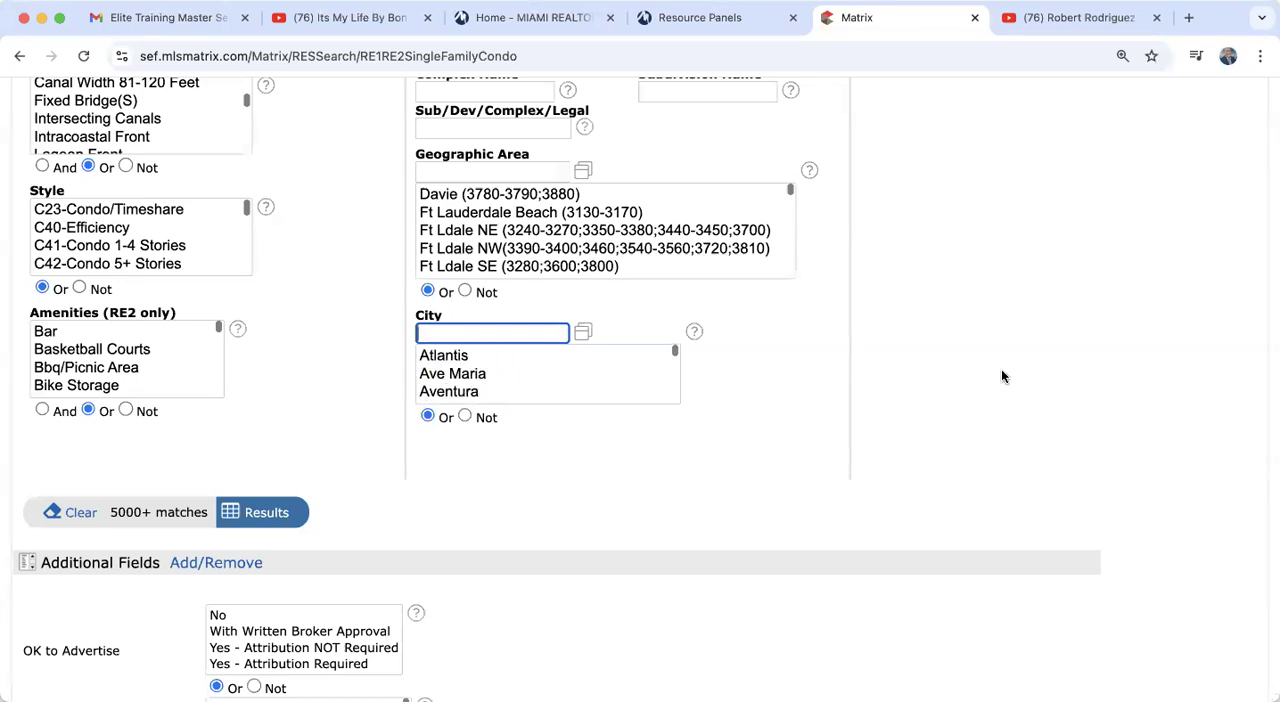
# Step: Set the Price criterion to 800- with the thousands option enabled
pyautogui.scroll(10, 1001, 381)
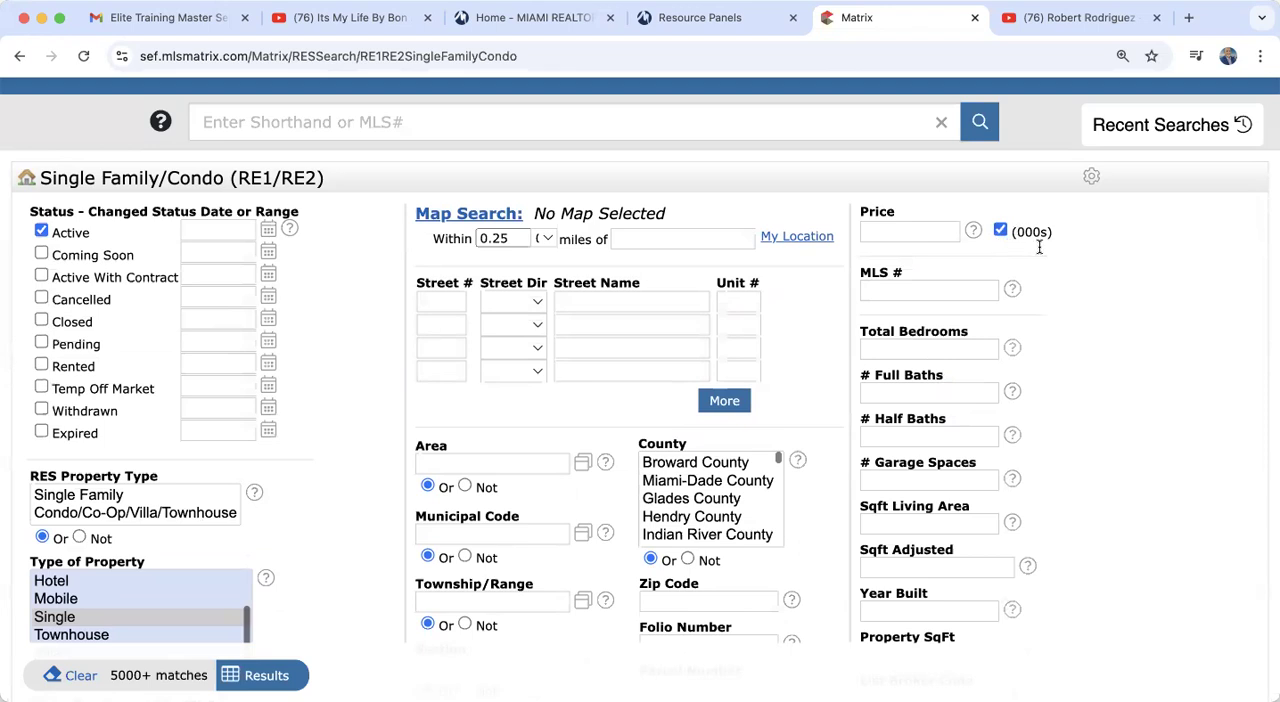
pyautogui.click(909, 232)
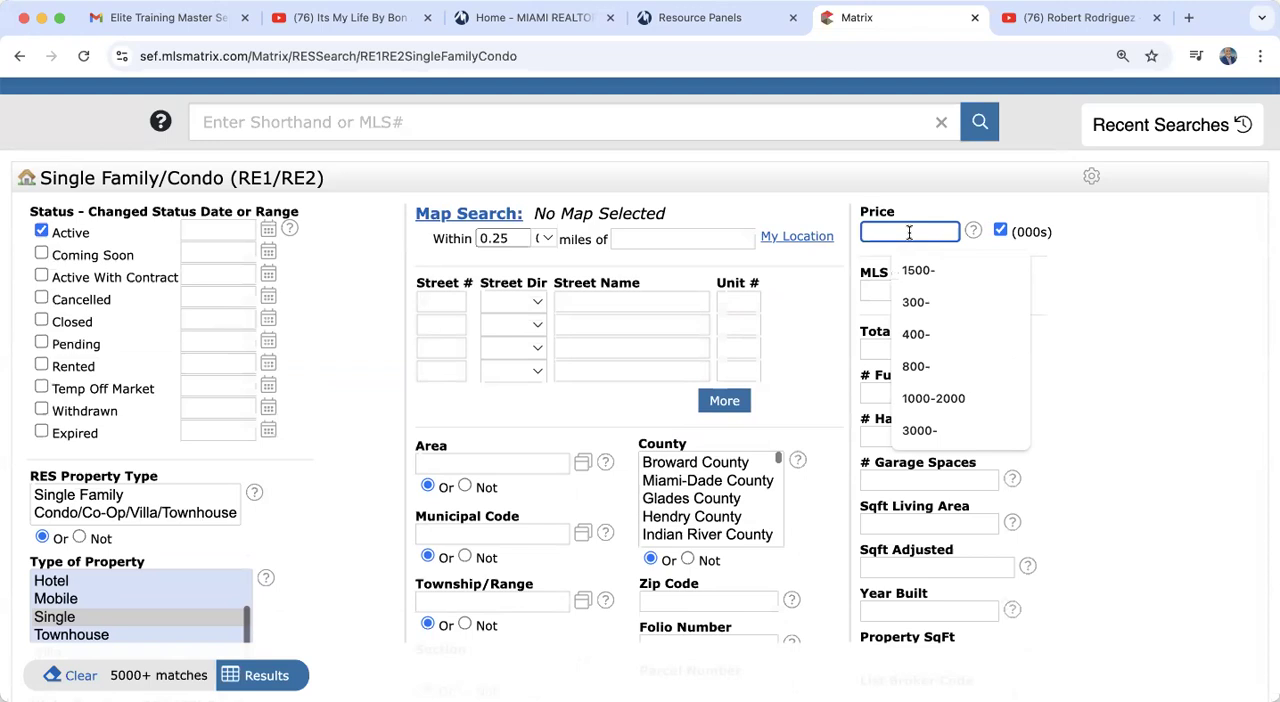
pyautogui.click(916, 368)
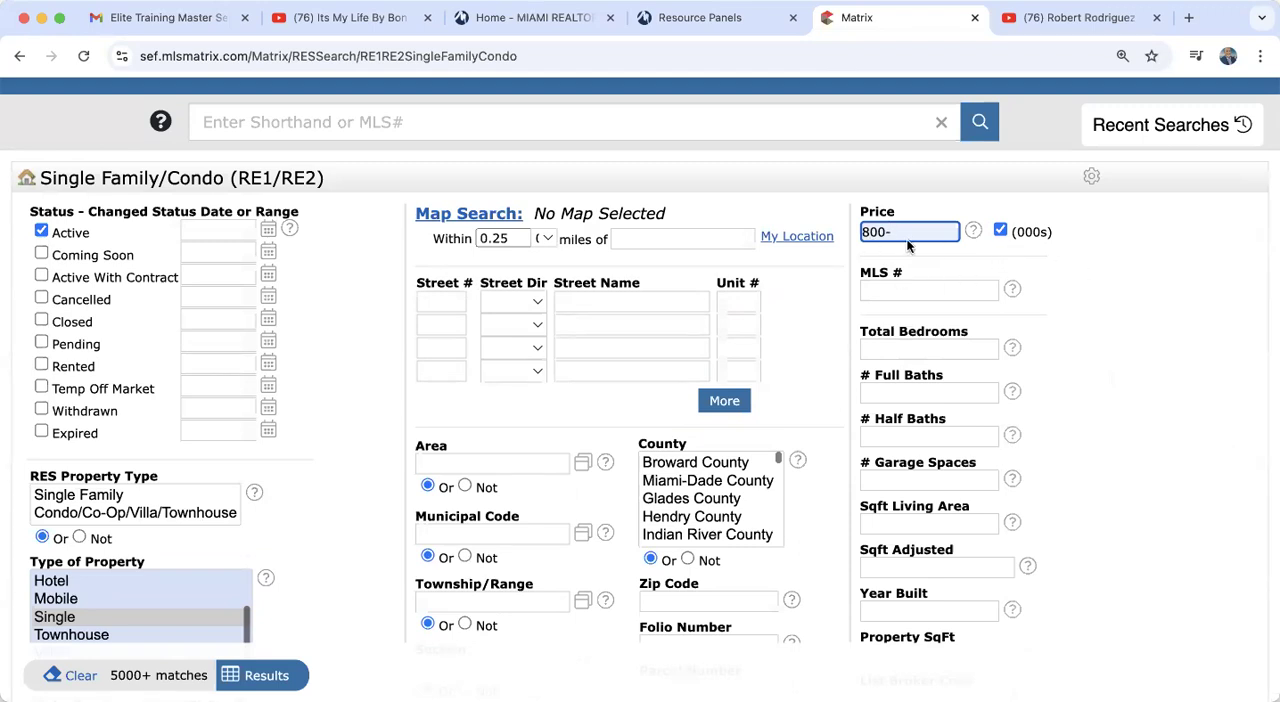
# Step: Replace the Price criterion with 1000- to cover listings up to one million
pyautogui.moveTo(907, 231)
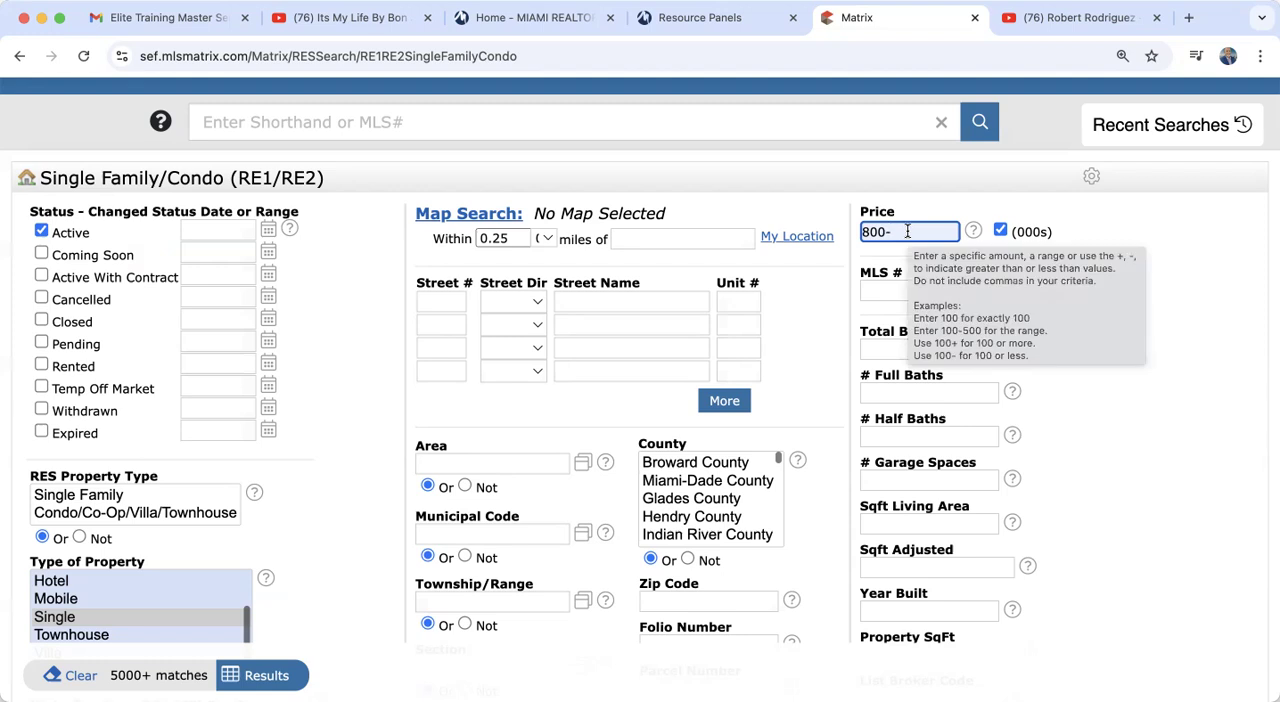
pyautogui.hotkey('shift', 'Left')
pyautogui.hotkey('shift', 'Left')
pyautogui.hotkey('shift', 'Left')
pyautogui.hotkey('shift', 'Left')
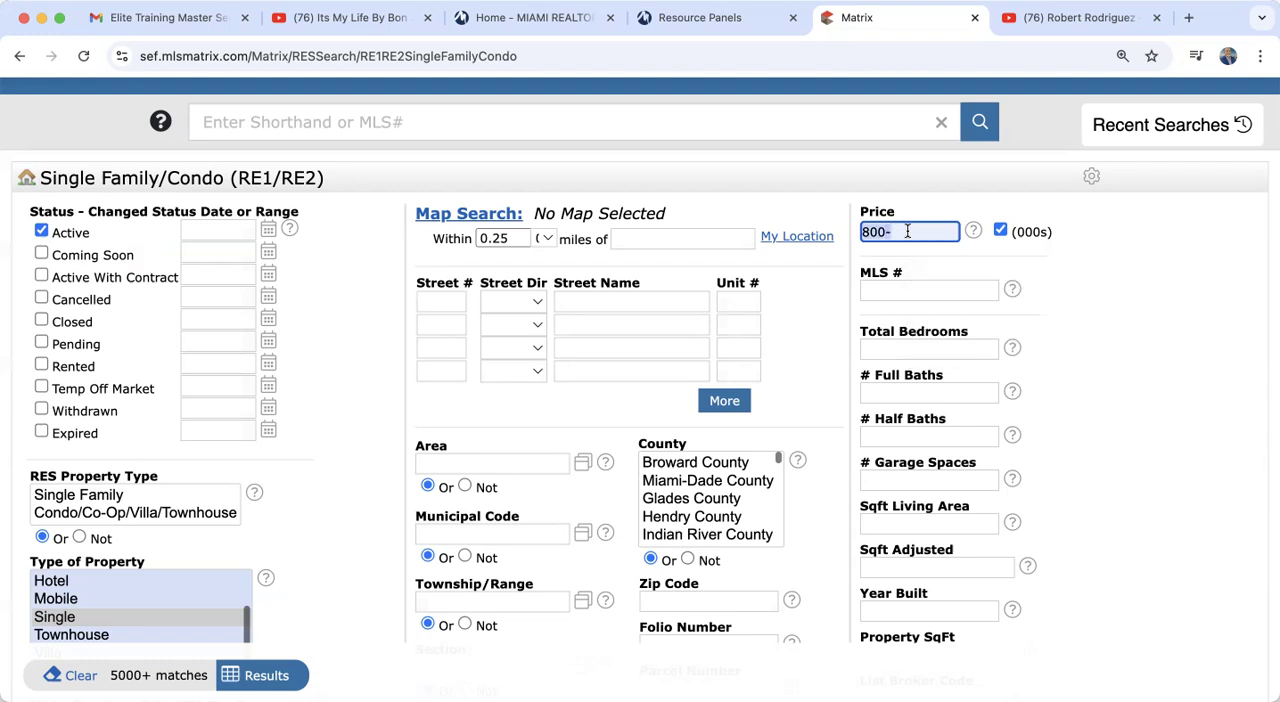
pyautogui.write('100')
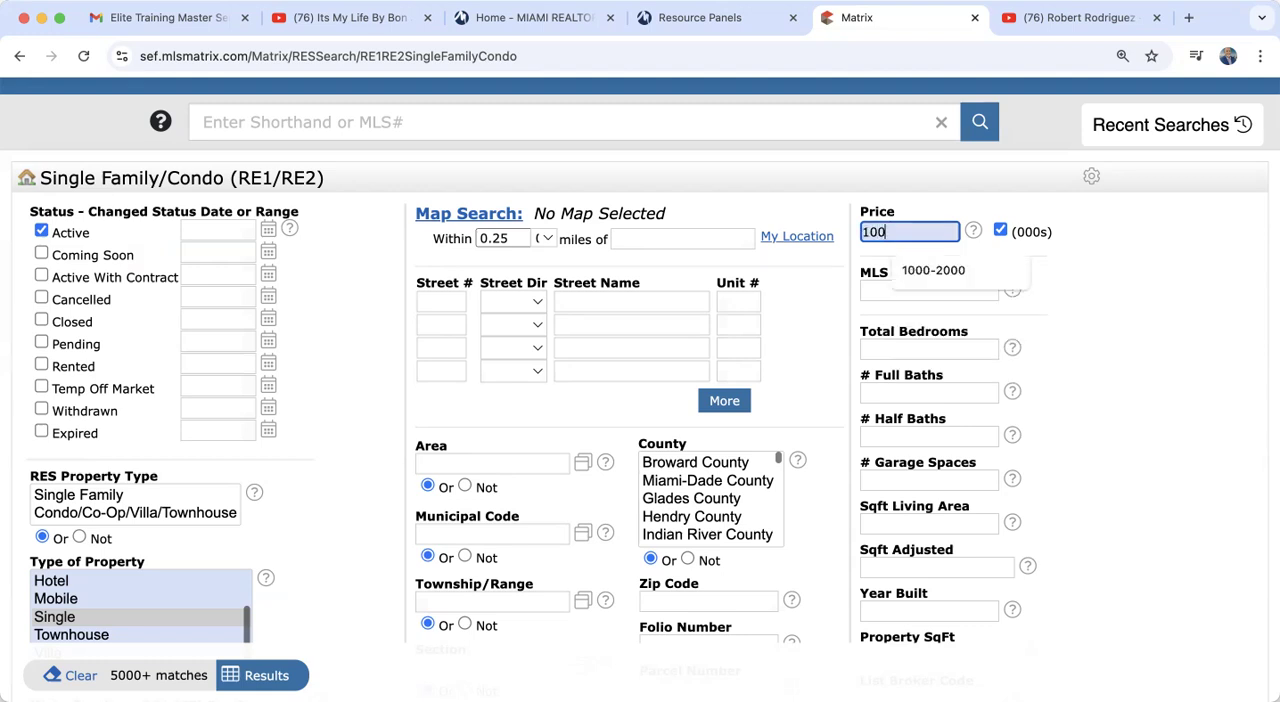
pyautogui.write('0-')
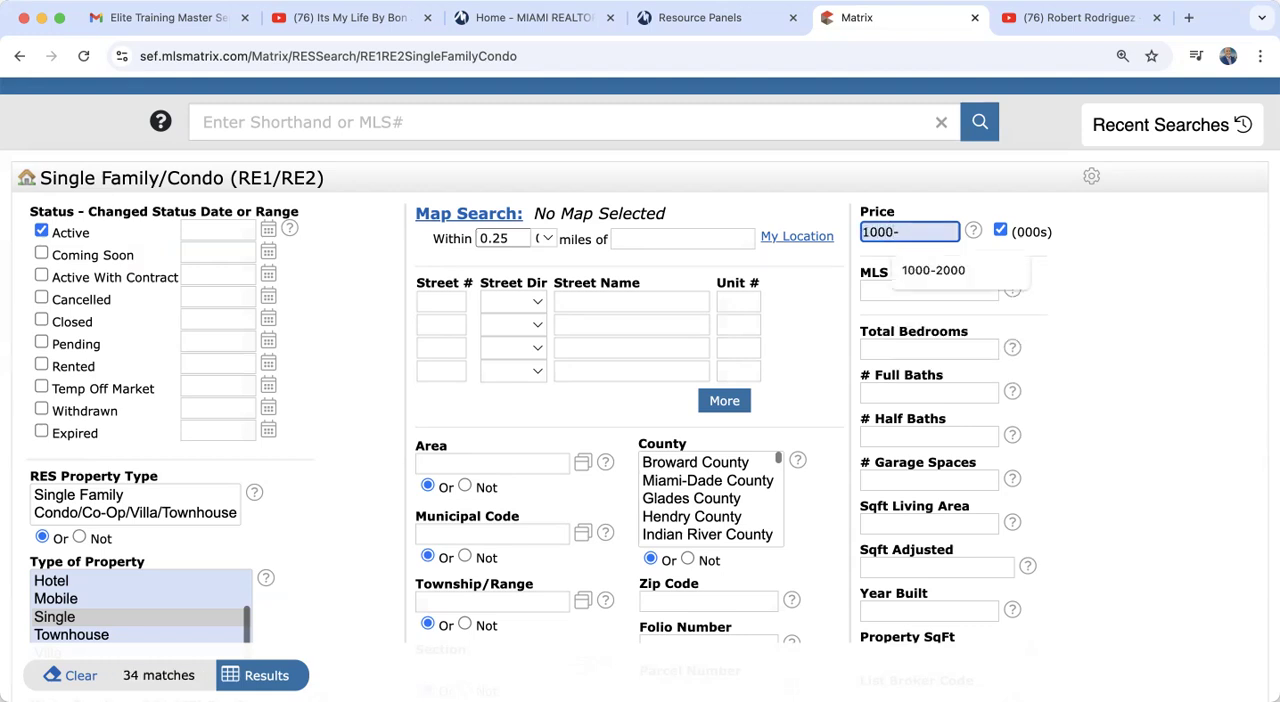
pyautogui.click(1099, 372)
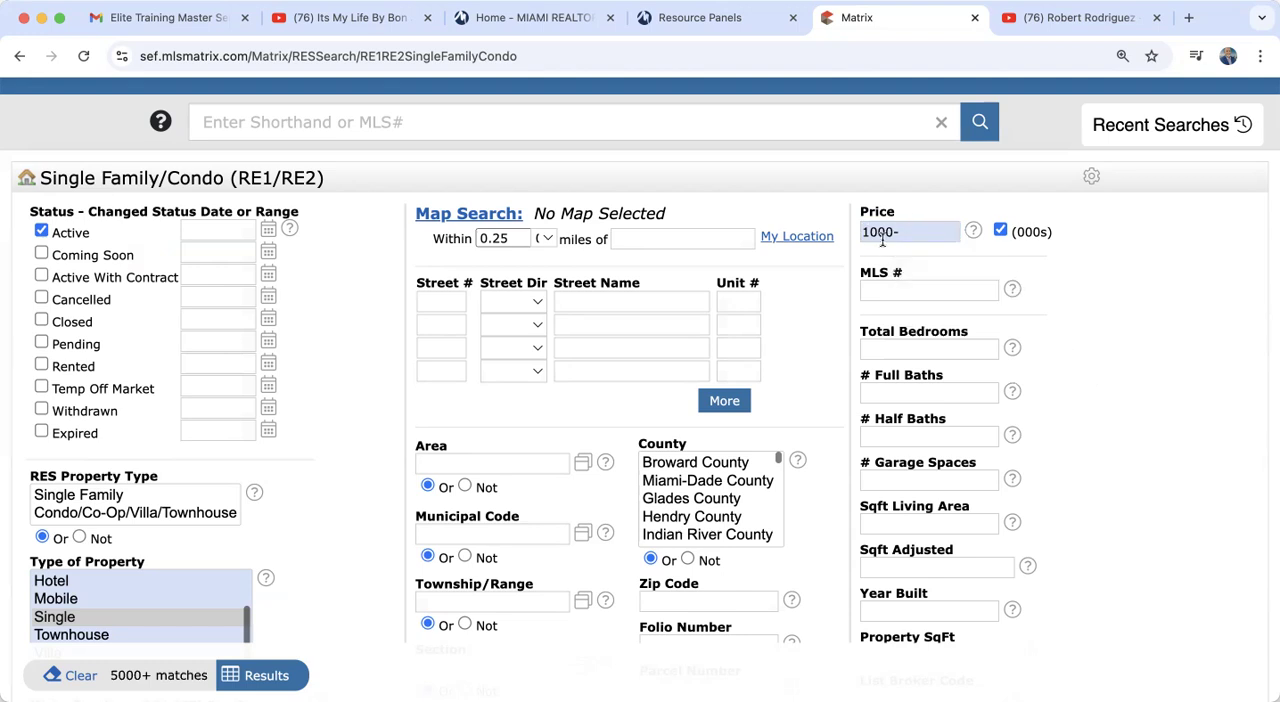
# Step: Change the Price criterion to 1000+ and replace that with the range 1000-2000
pyautogui.moveTo(979, 281)
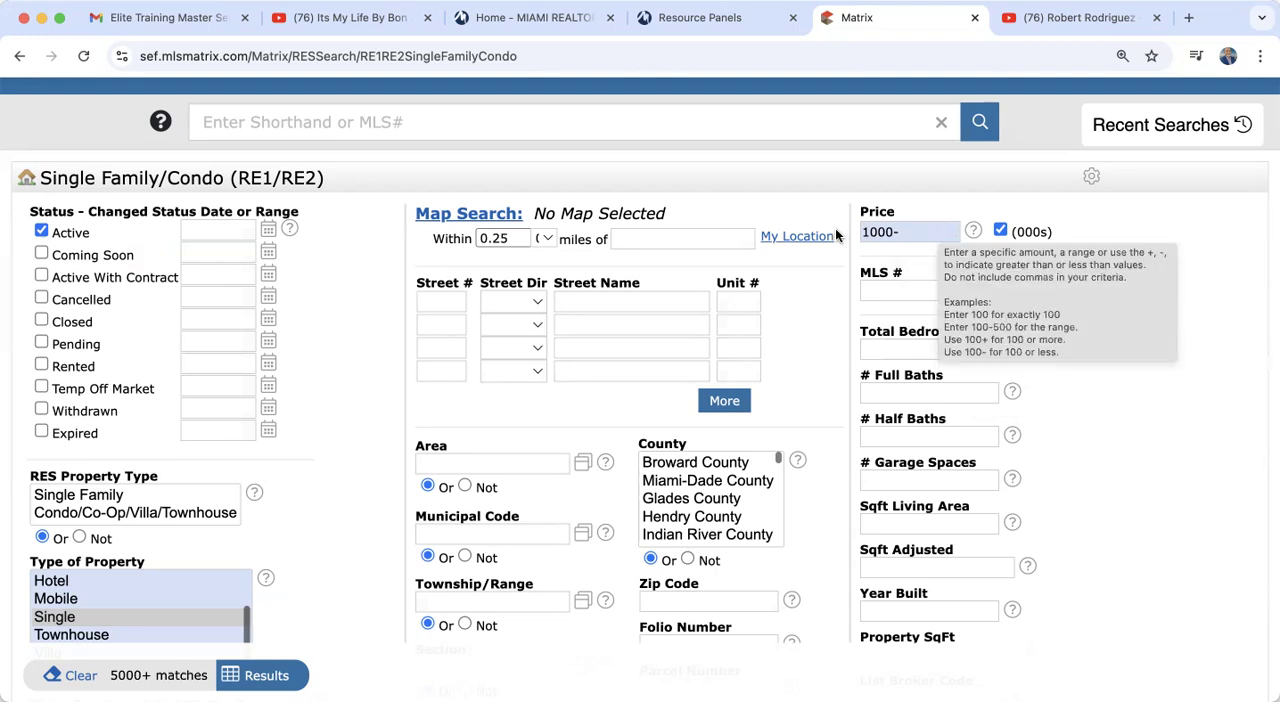
pyautogui.click(895, 228)
pyautogui.write('-')
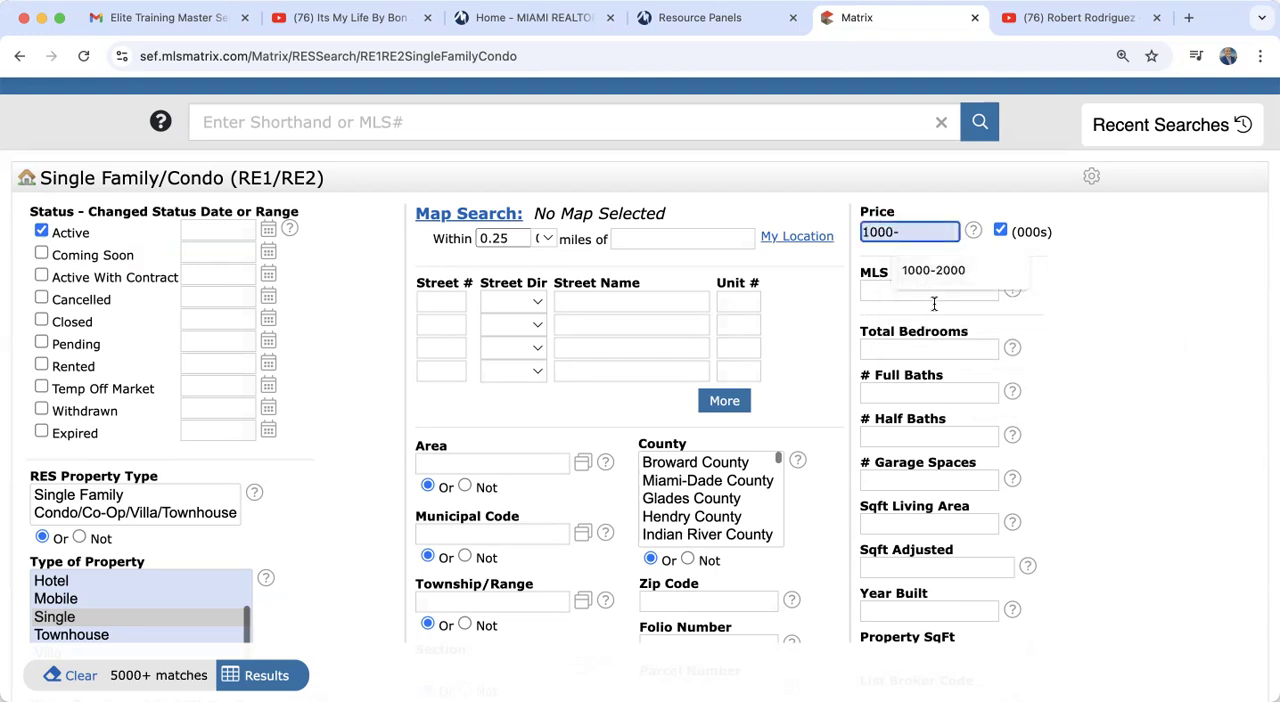
pyautogui.press('BackSpace')
pyautogui.write('+')
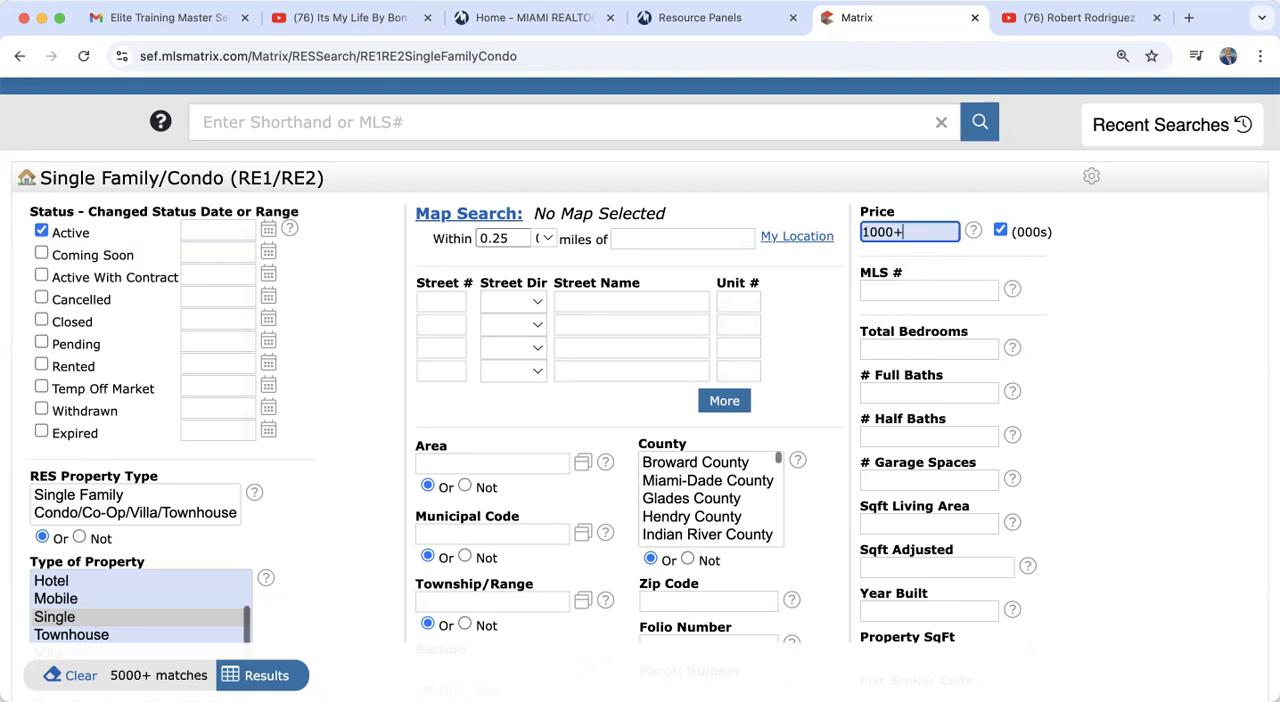
pyautogui.press('BackSpace')
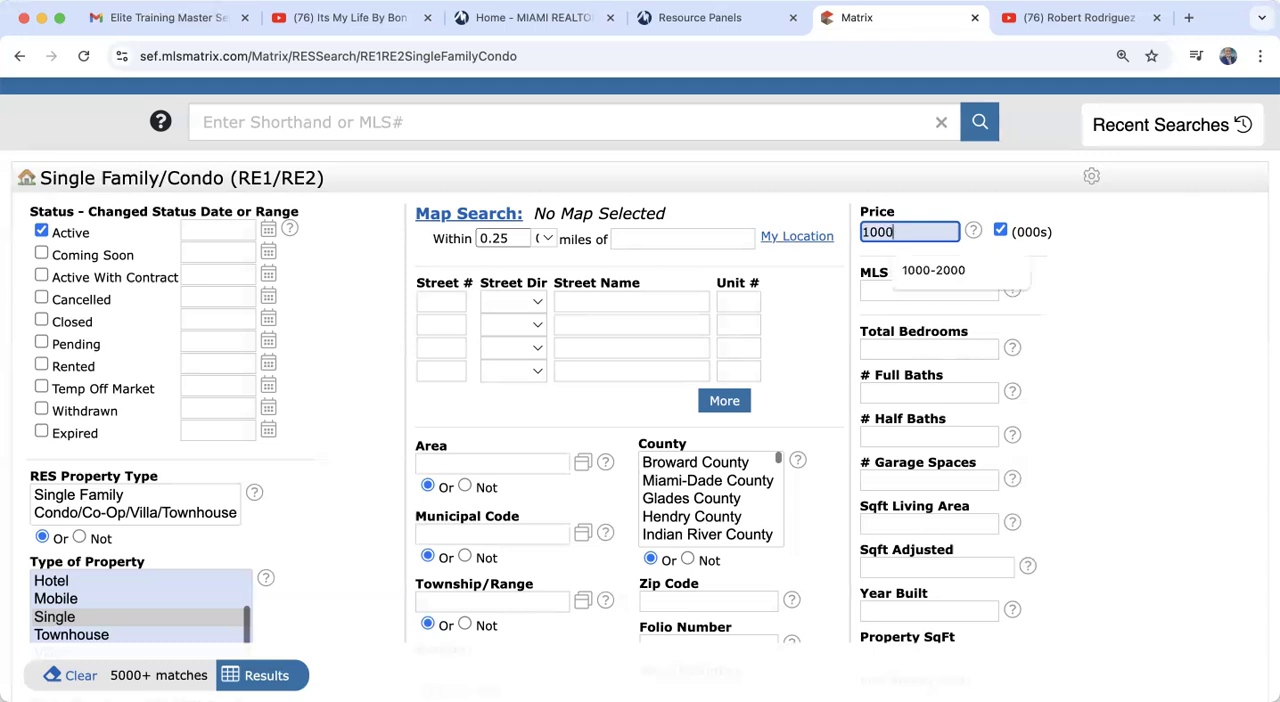
pyautogui.click(932, 266)
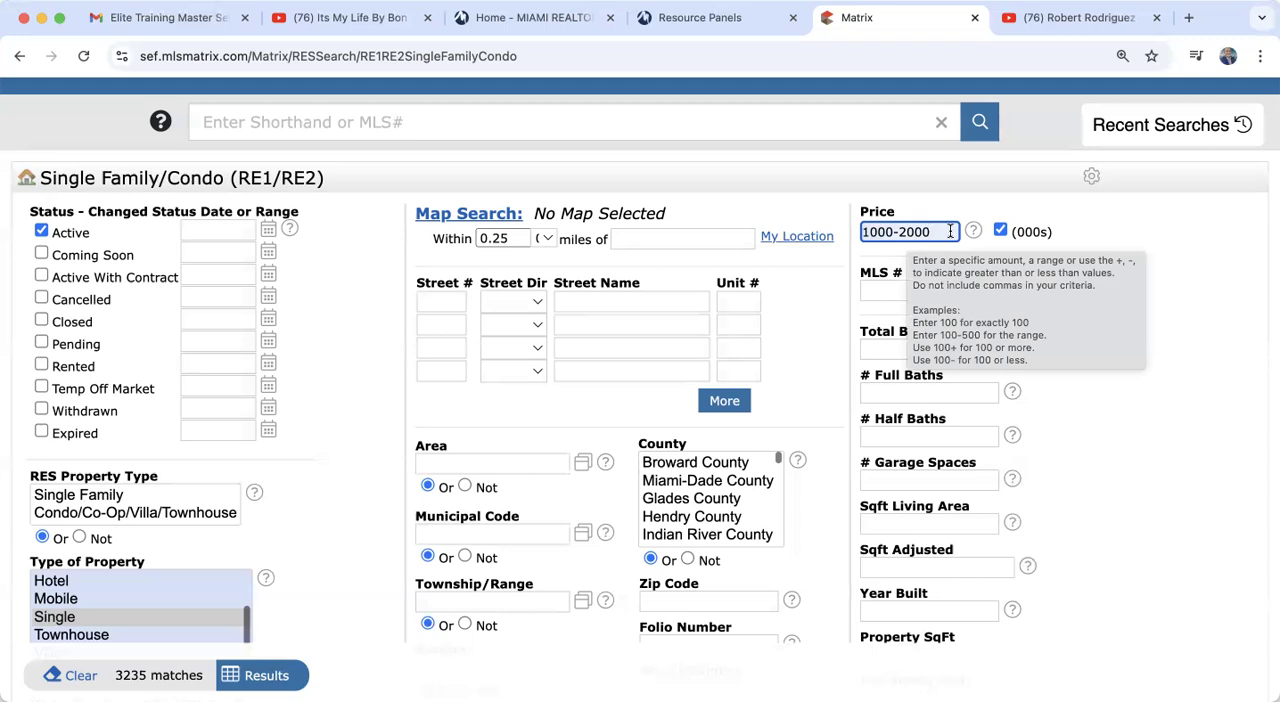
# Step: Set the Price criterion back to 1000- instead of a range
pyautogui.tripleClick(950, 231)
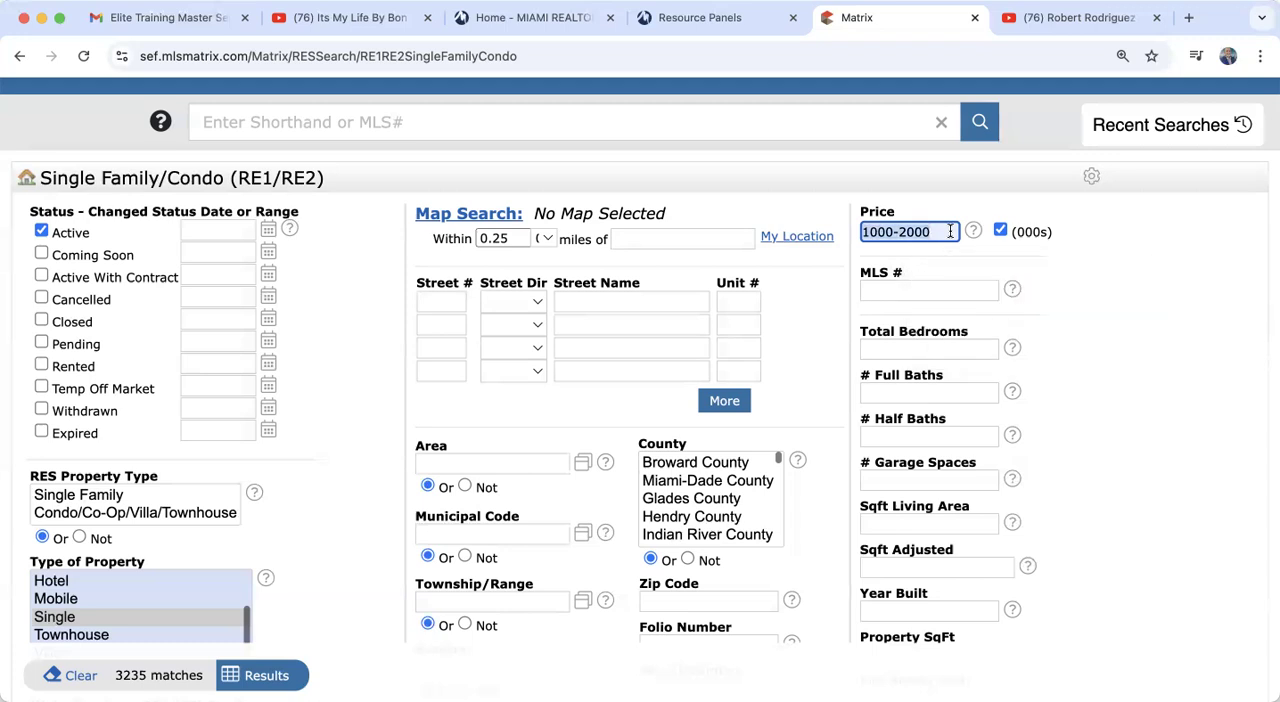
pyautogui.write('1000-')
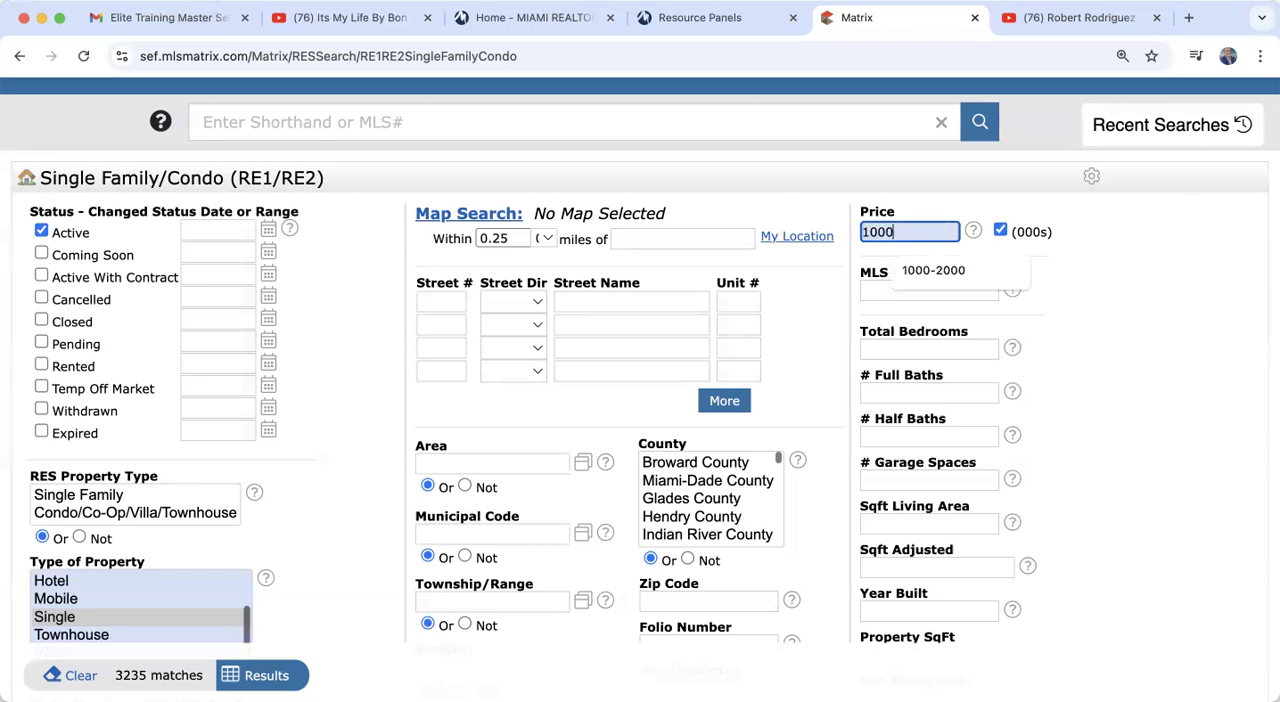
pyautogui.click(1117, 467)
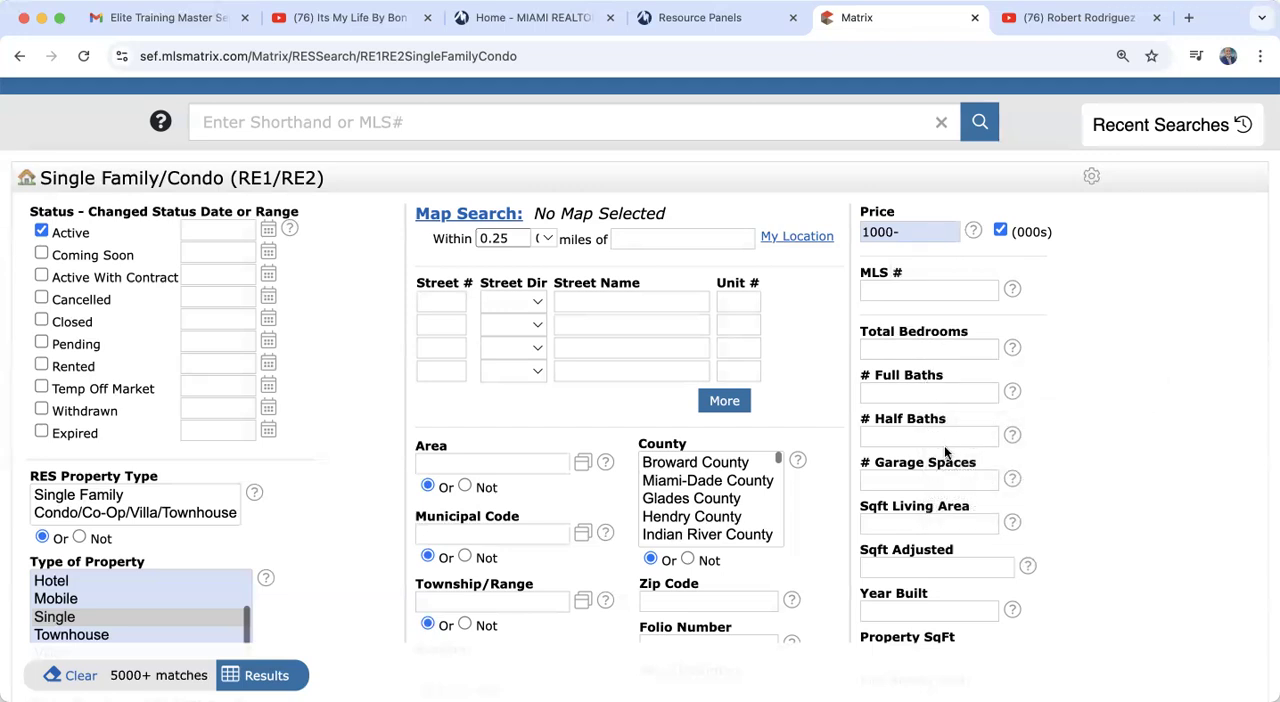
# Step: Examine the bedroom, bath, garage, square footage, Year Built, Property SqFt and List Broker Code criteria
pyautogui.scroll(-3, 945, 453)
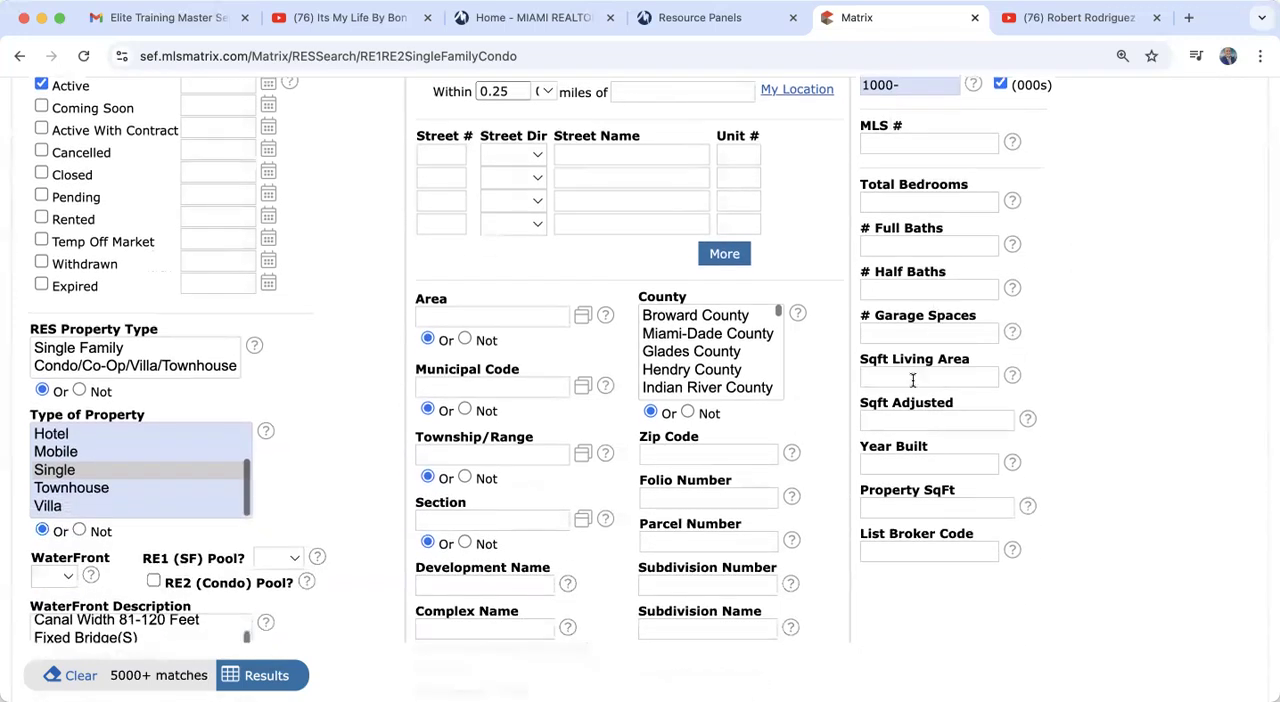
pyautogui.scroll(-2, 912, 380)
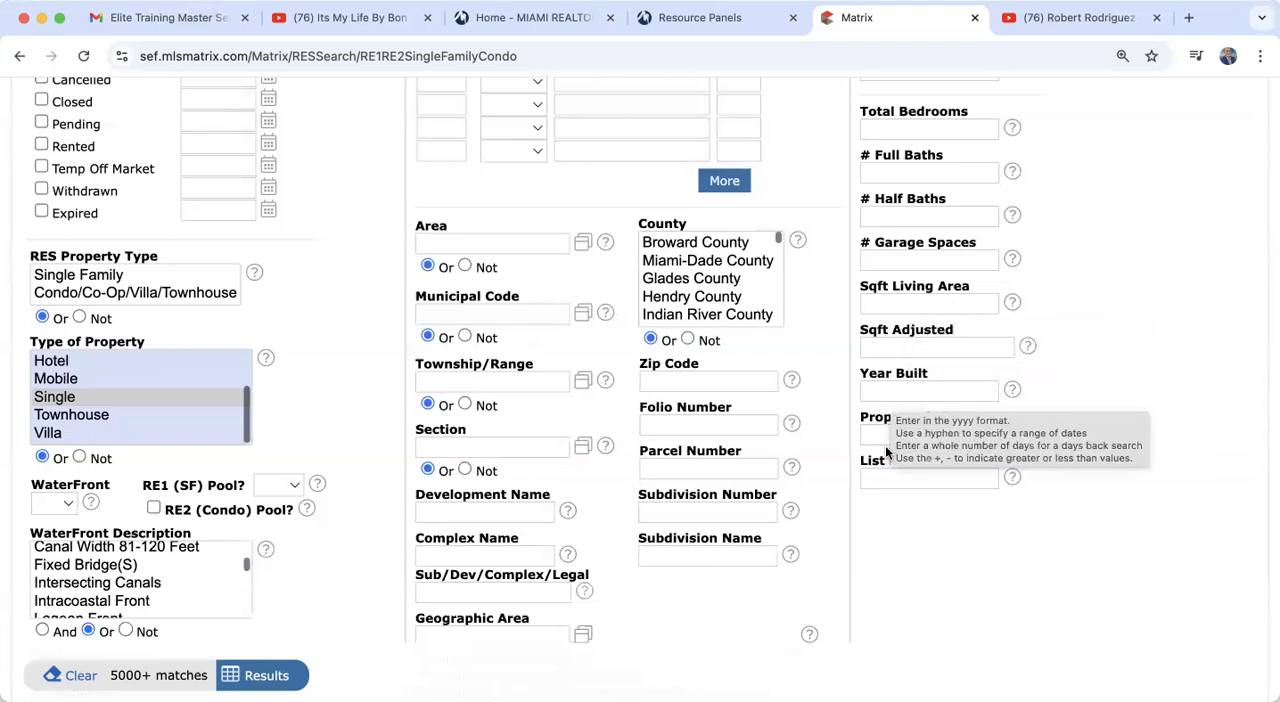
pyautogui.scroll(-2, 897, 437)
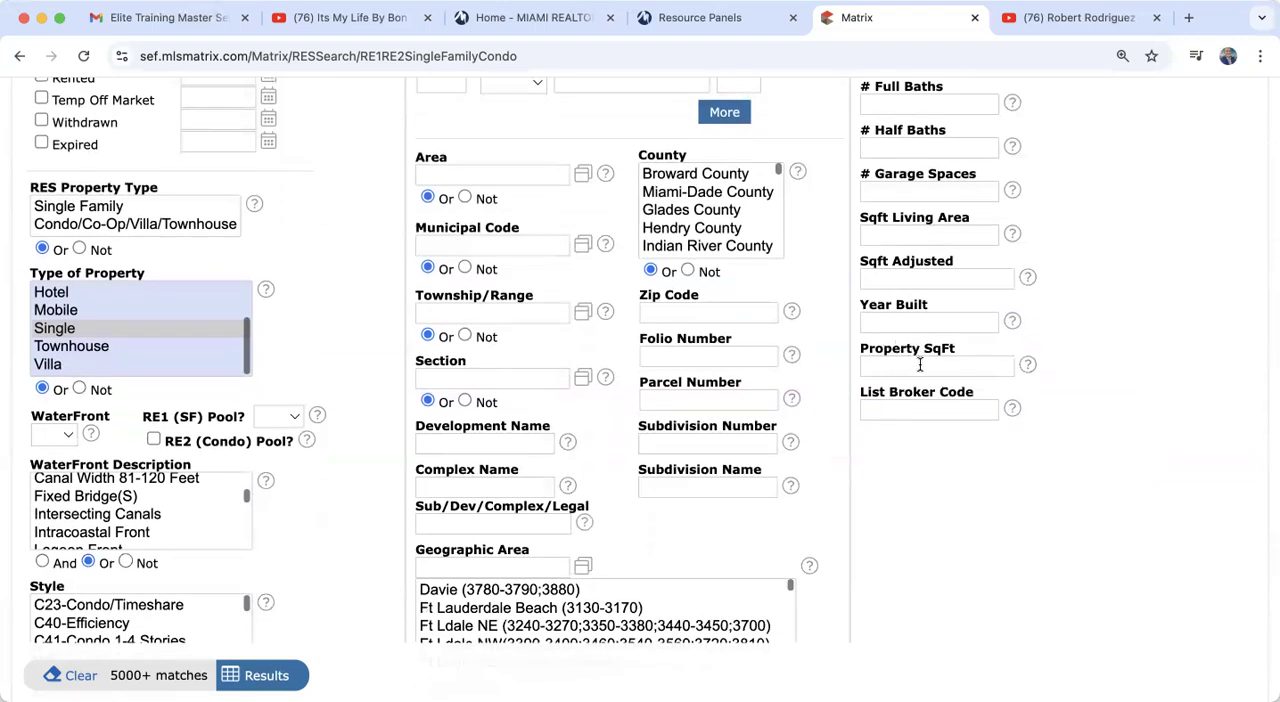
pyautogui.moveTo(920, 365)
pyautogui.scroll(-10, 893, 572)
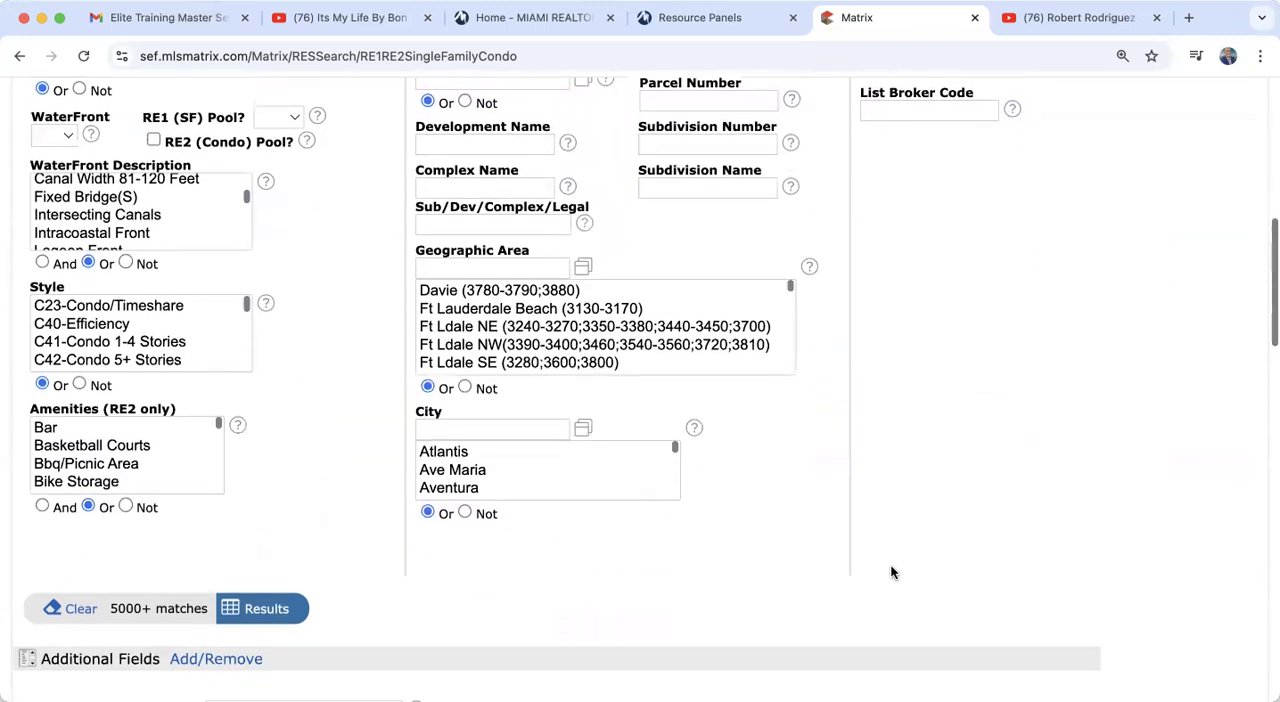
# Step: Examine the Additional Fields section of the search form, from OK to Advertise through Approximate Lot Size
pyautogui.scroll(-5, 893, 572)
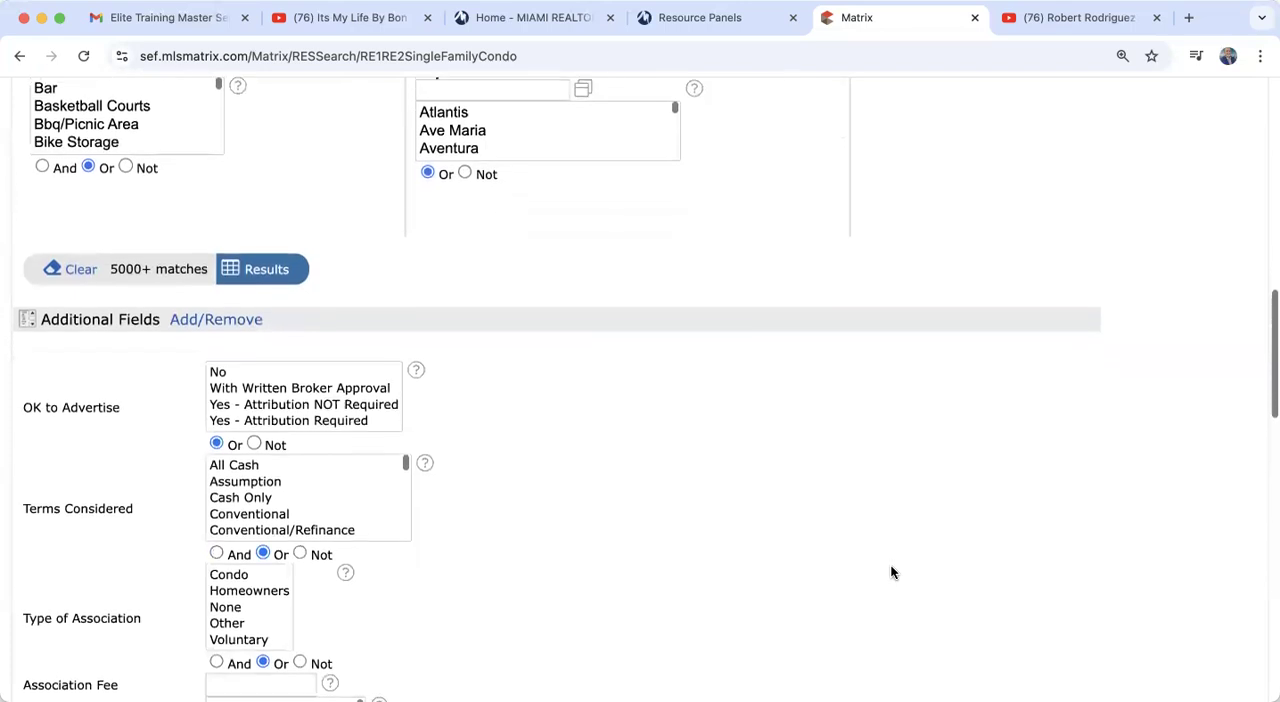
pyautogui.scroll(-1, 893, 572)
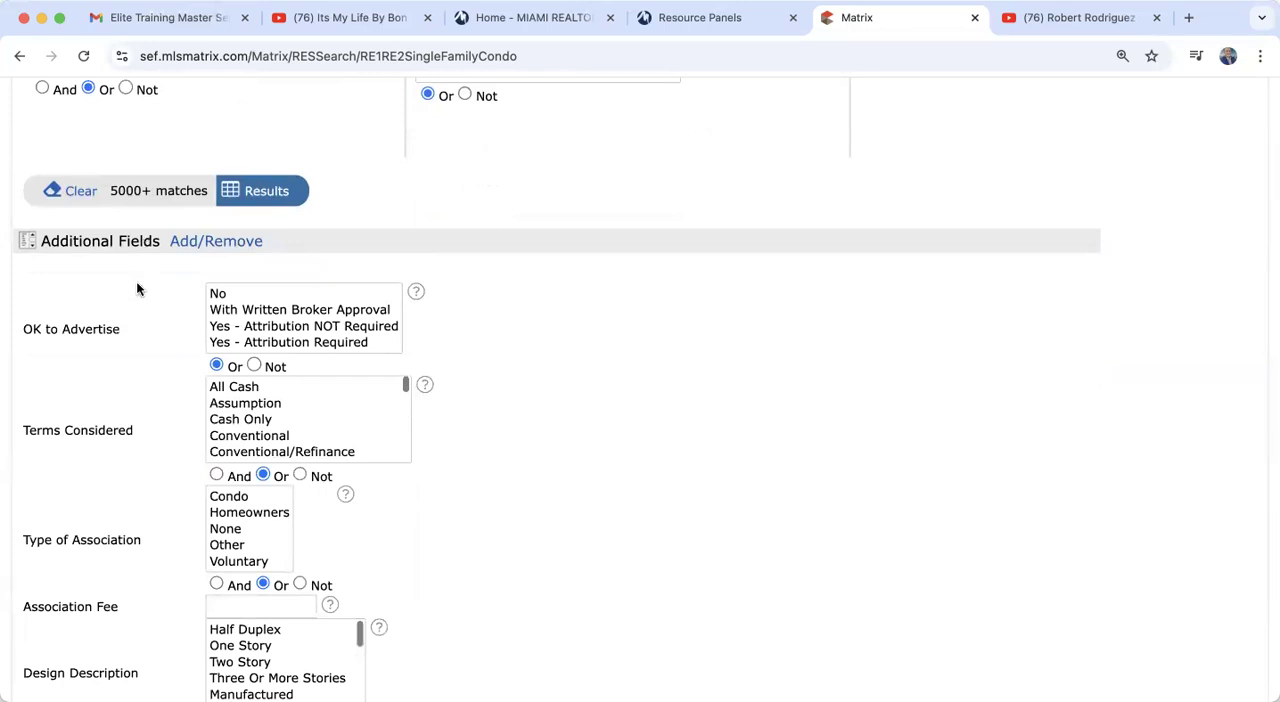
pyautogui.scroll(-3, 102, 411)
pyautogui.scroll(-15, 104, 418)
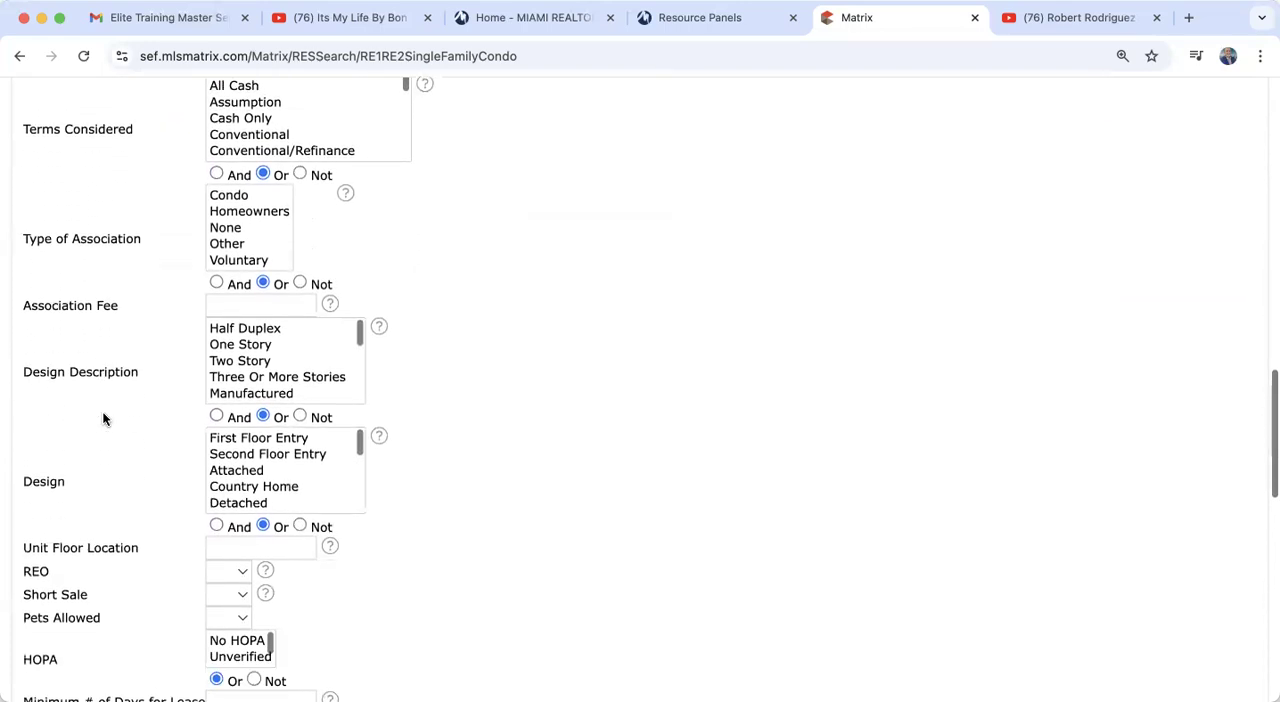
pyautogui.scroll(-5, 104, 418)
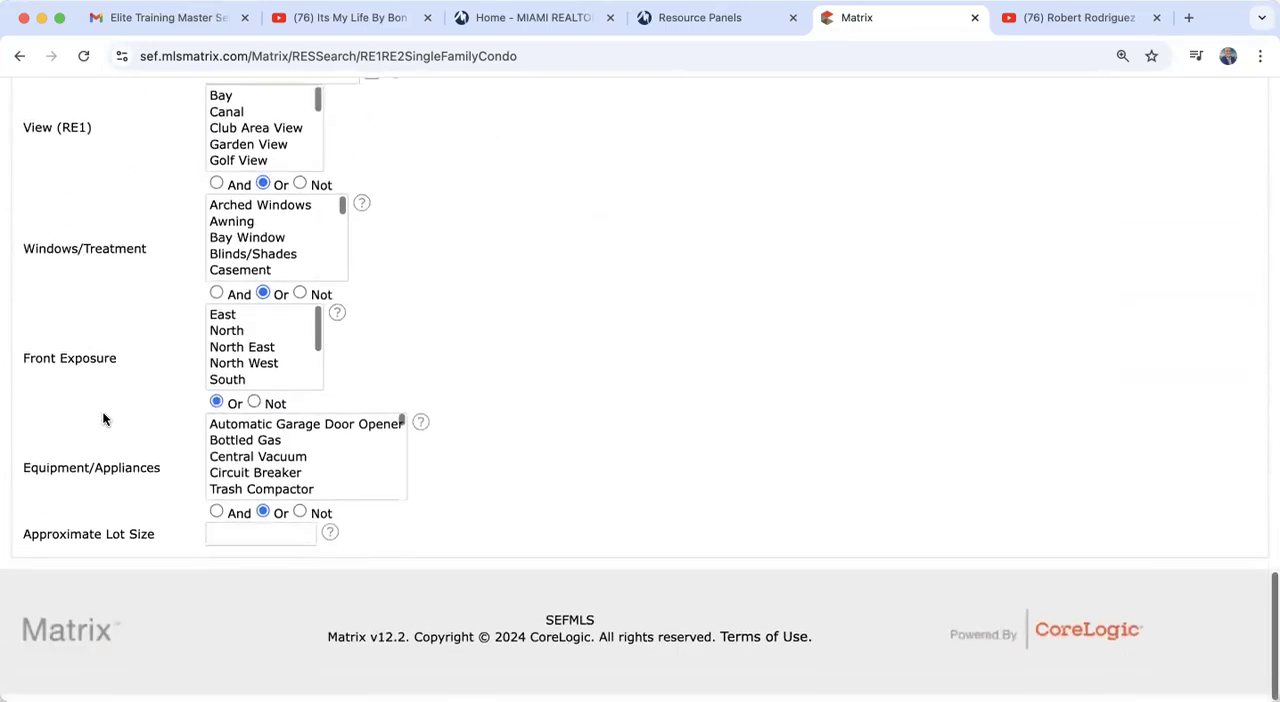
pyautogui.scroll(6, 104, 420)
pyautogui.scroll(17, 104, 422)
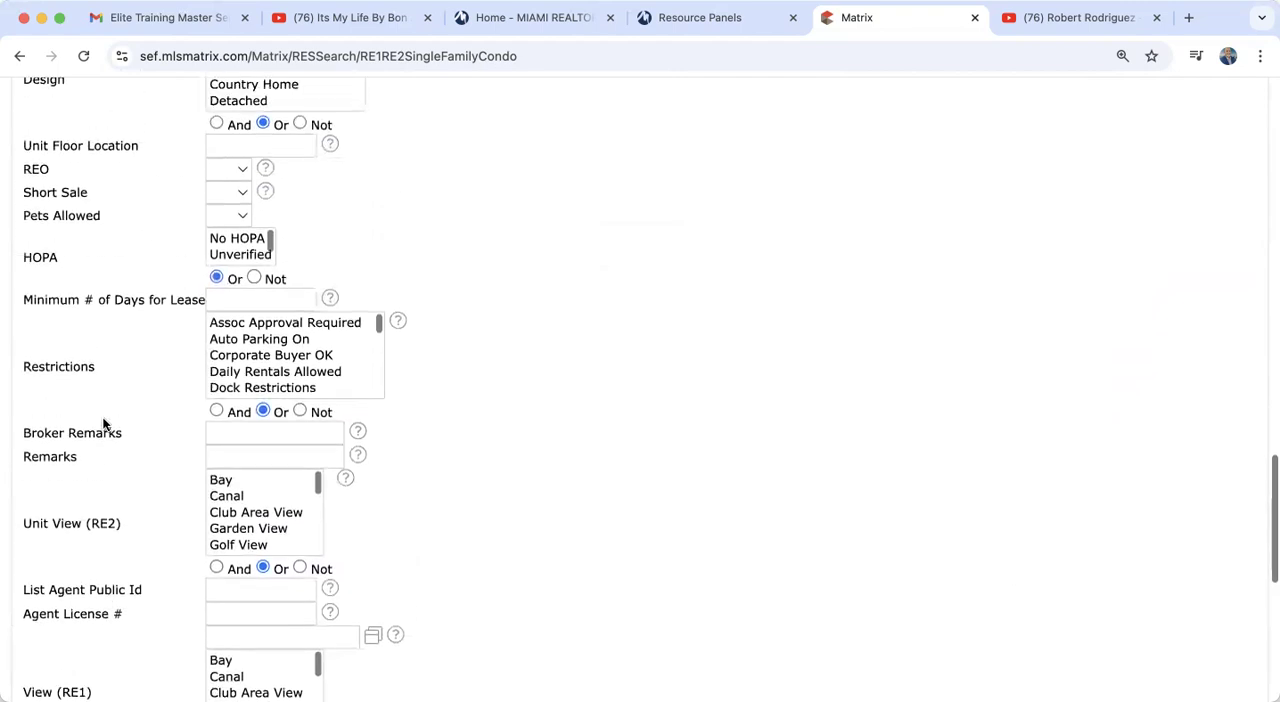
pyautogui.scroll(3, 104, 425)
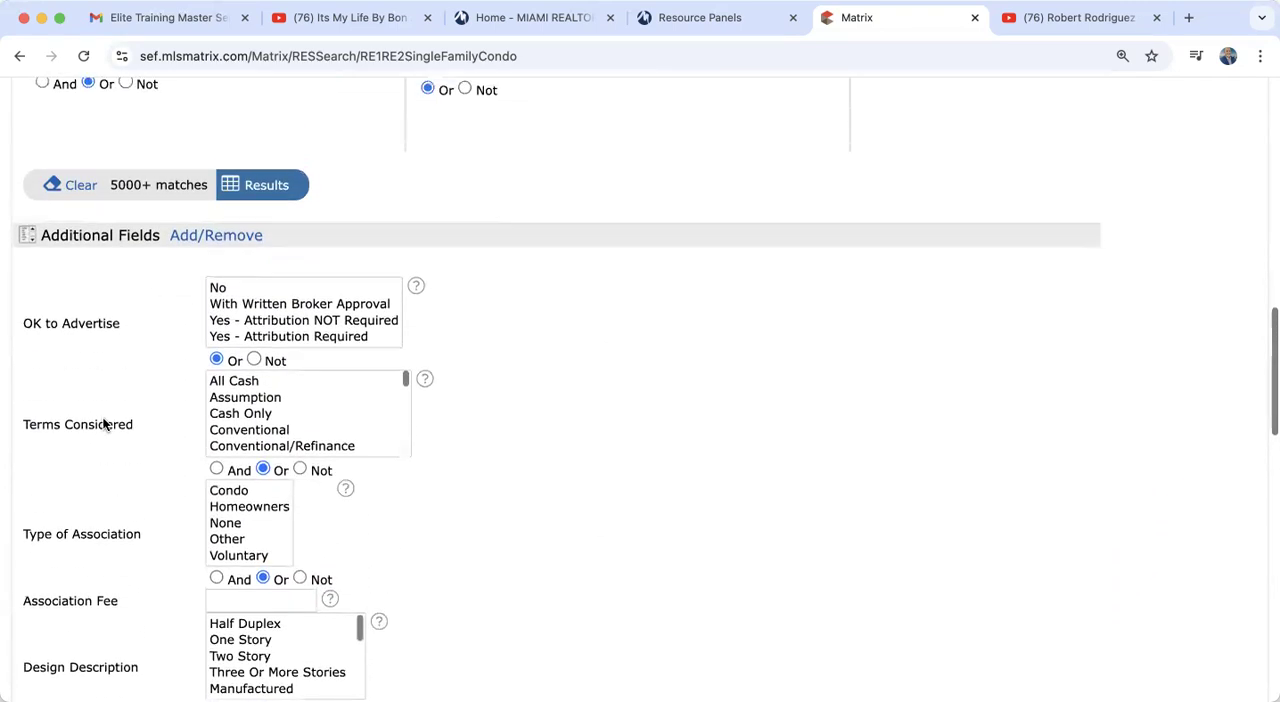
# Step: Open the add/remove page for the additional search fields and look through its Available Fields list
pyautogui.click(227, 256)
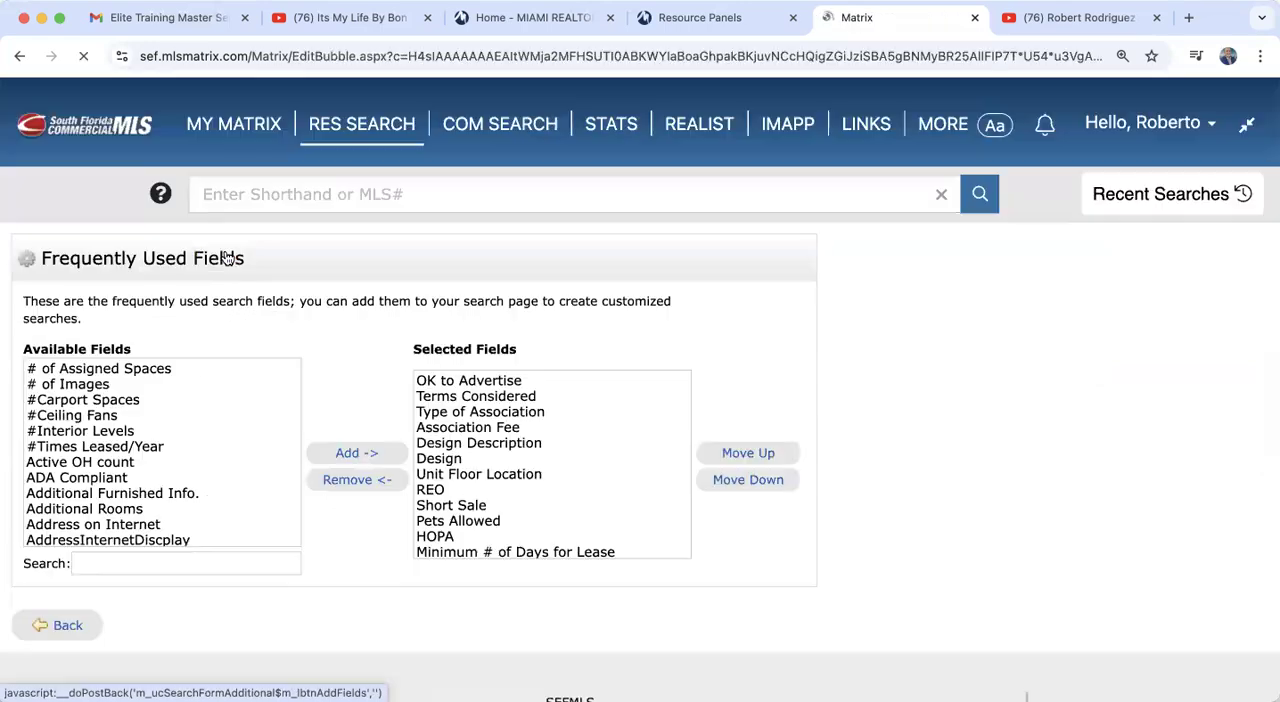
pyautogui.scroll(-2, 336, 376)
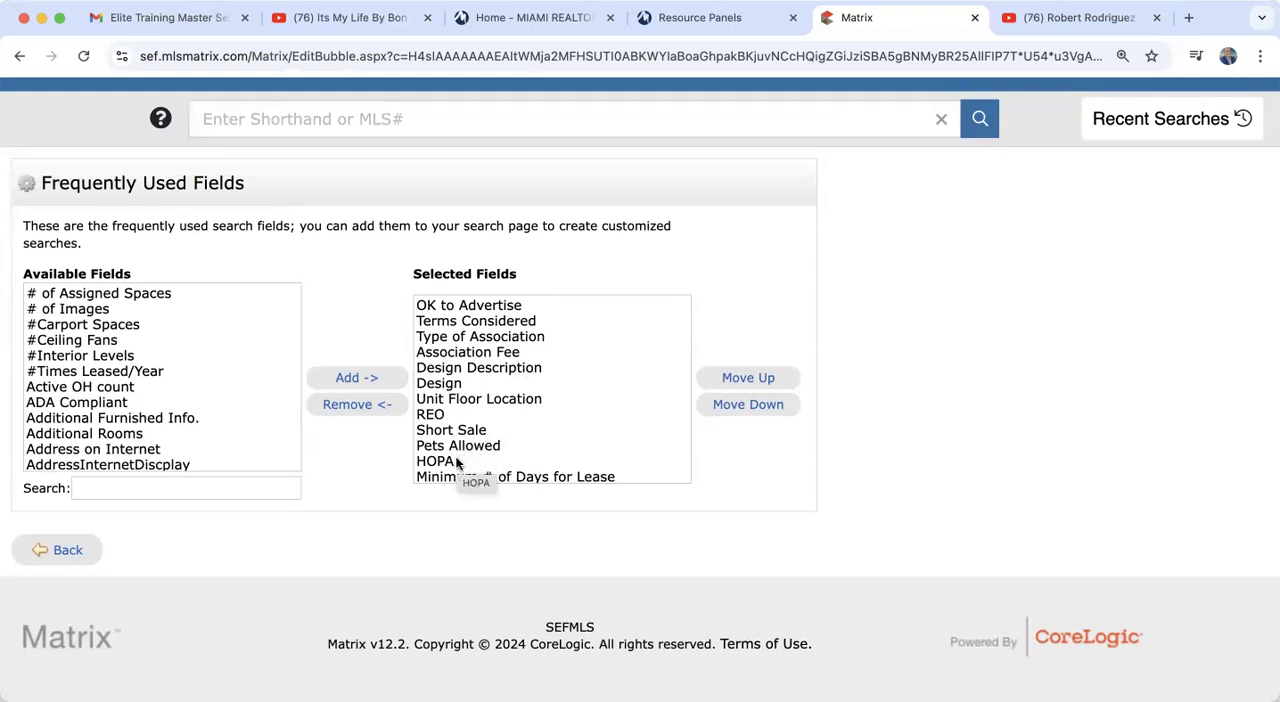
pyautogui.scroll(-10, 110, 383)
pyautogui.scroll(-20, 110, 383)
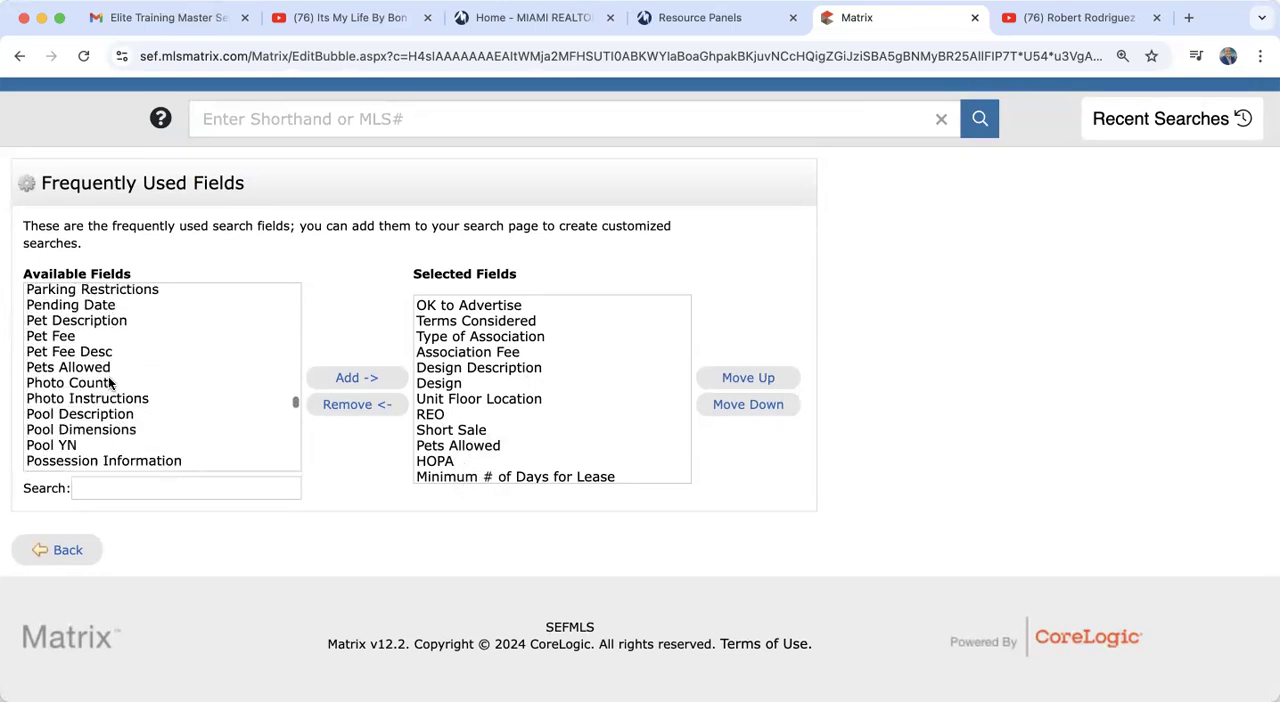
# Step: Select Year Built in the Available Fields list
pyautogui.click(99, 486)
pyautogui.click(126, 543)
pyautogui.click(80, 402)
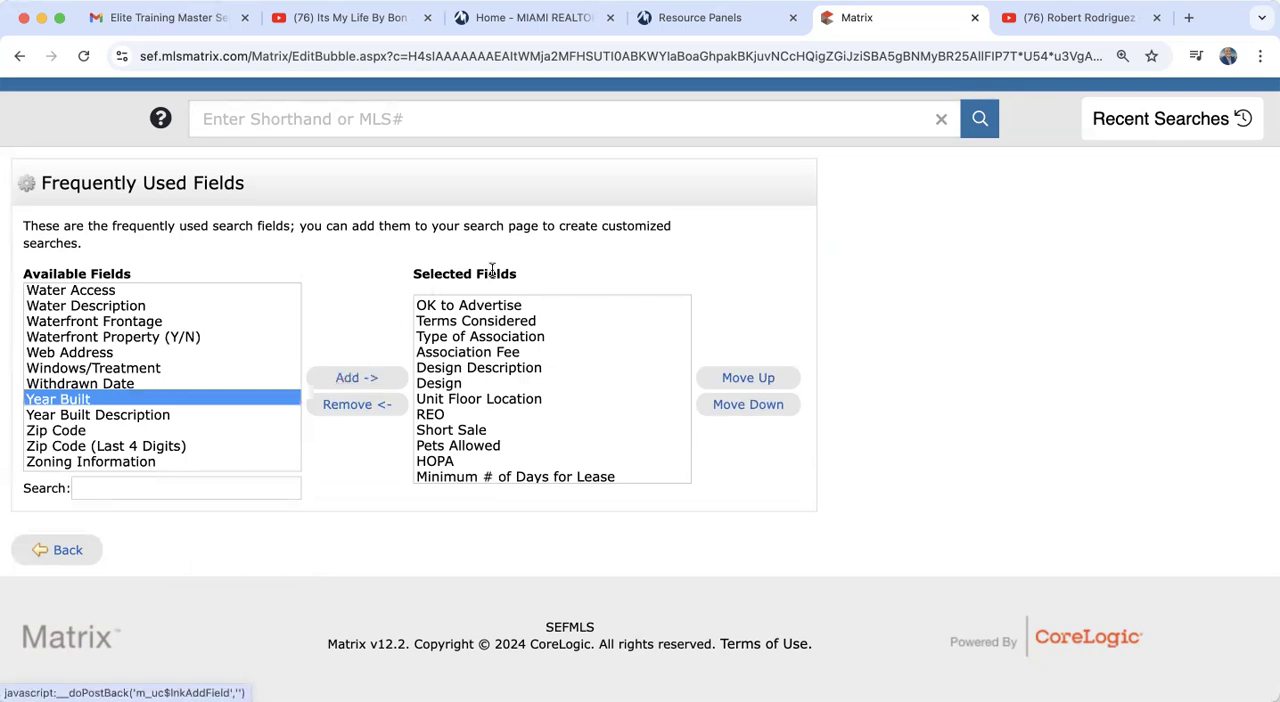
# Step: Look through the Selected Fields list, highlighting entries from Terms Considered and Type of Association down to Pets Allowed and HOPA
pyautogui.scroll(2, 525, 413)
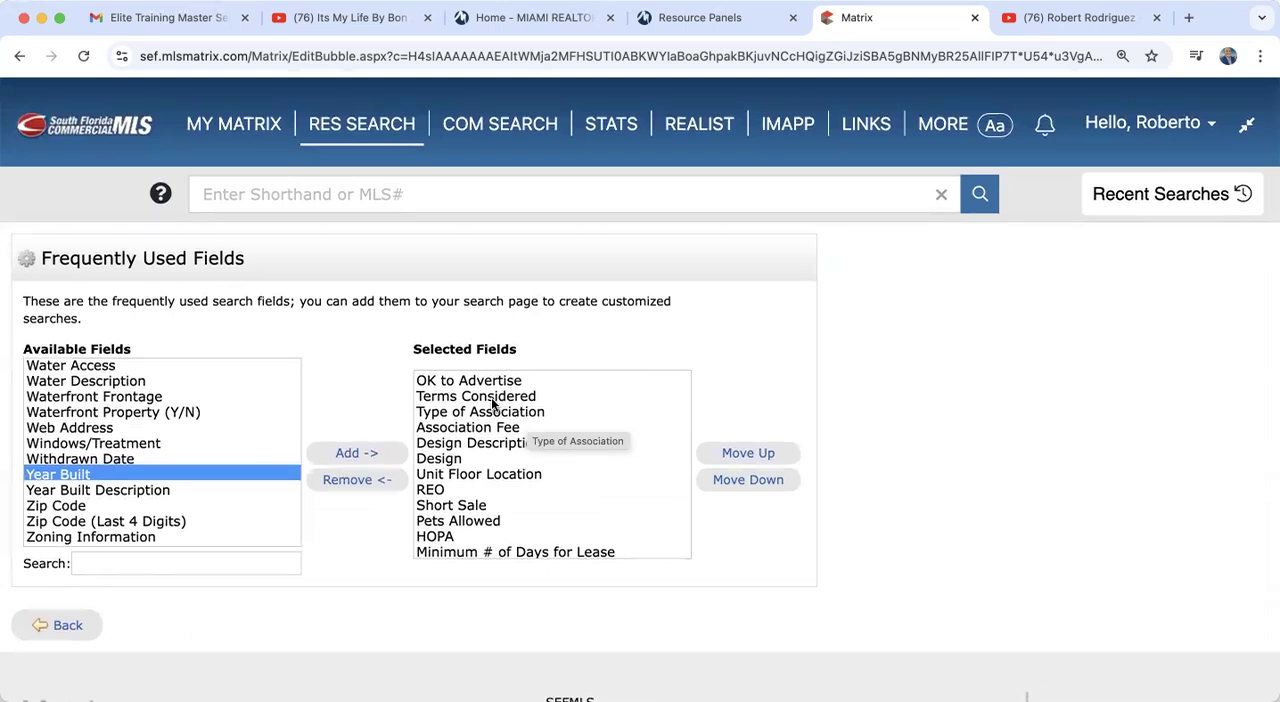
pyautogui.click(492, 398)
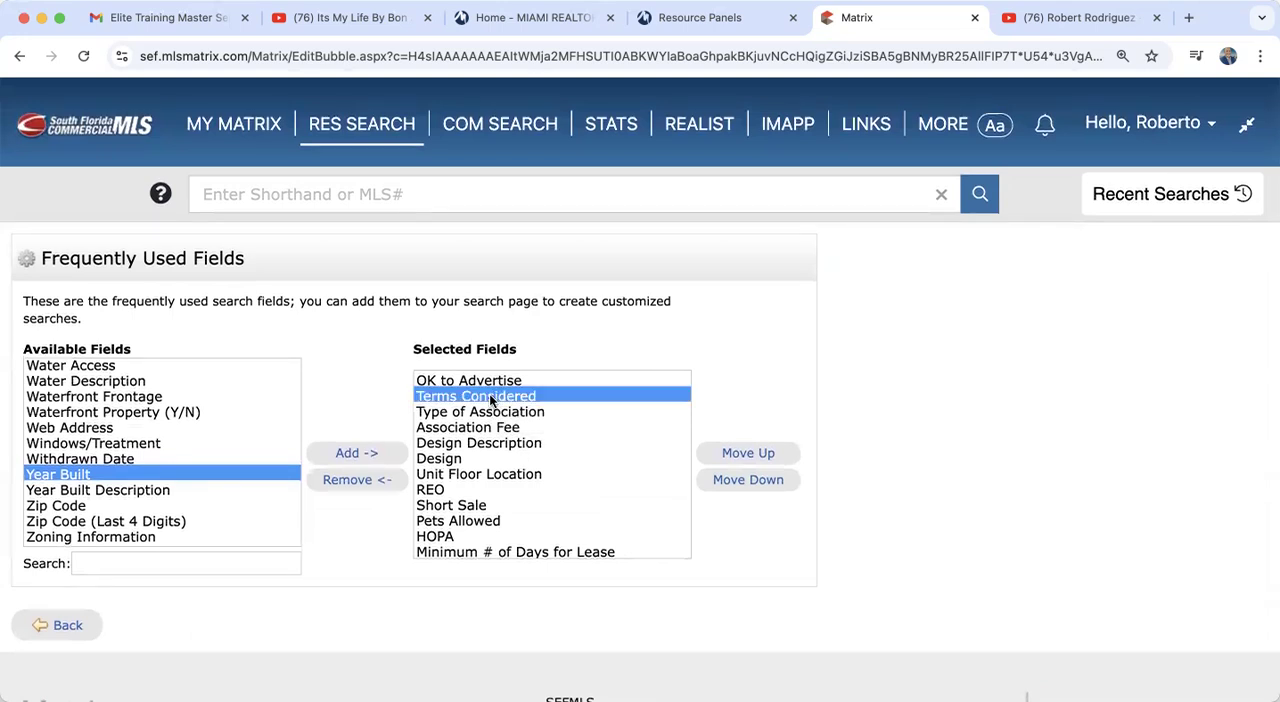
pyautogui.click(494, 416)
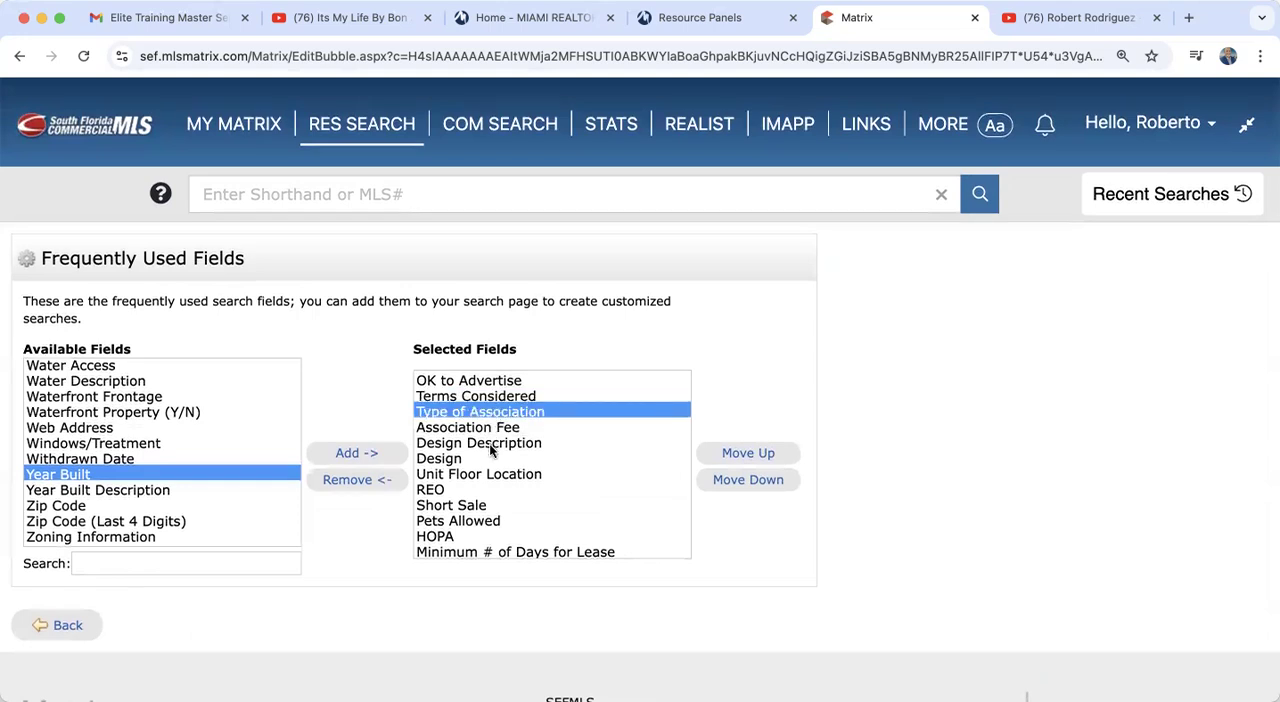
pyautogui.click(490, 446)
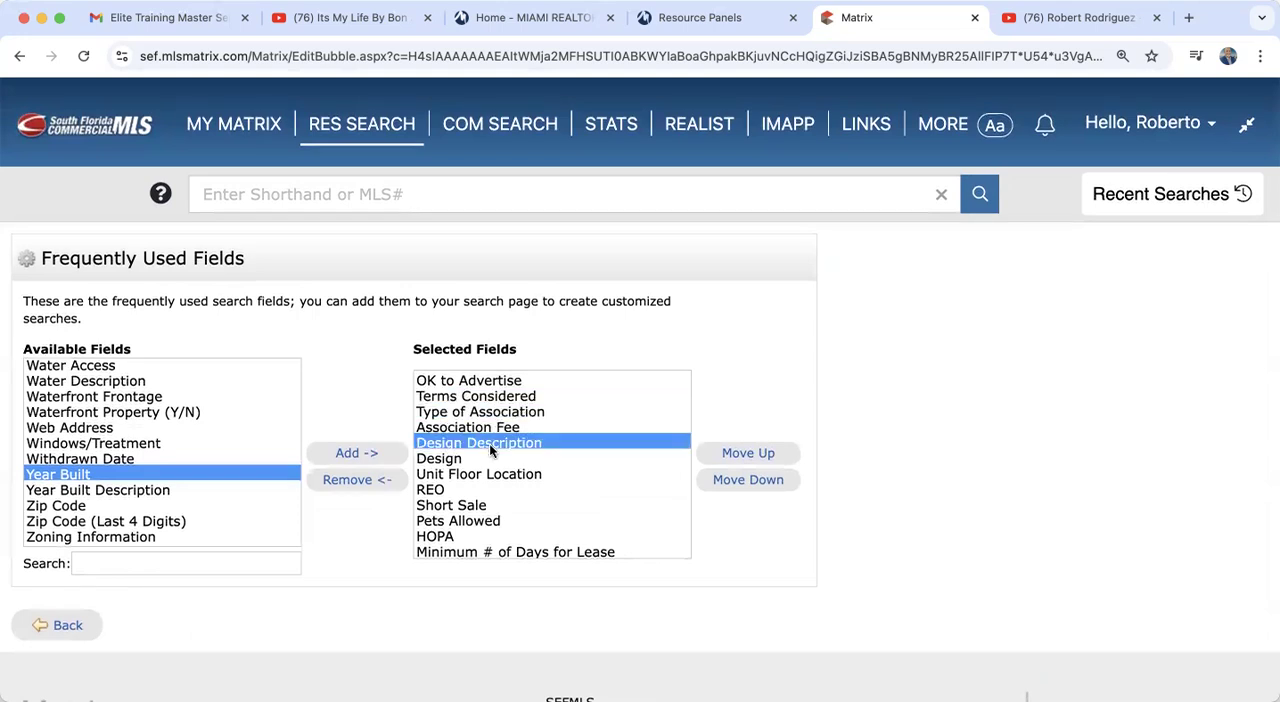
pyautogui.click(489, 476)
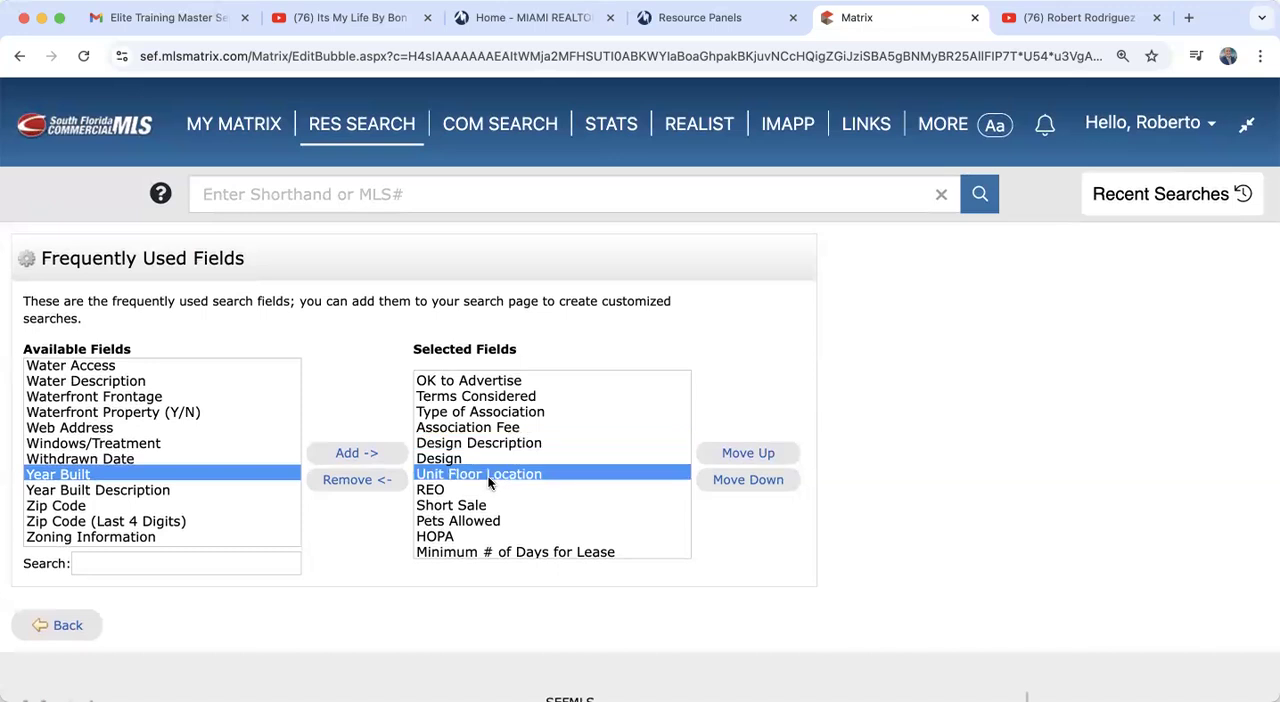
pyautogui.click(450, 522)
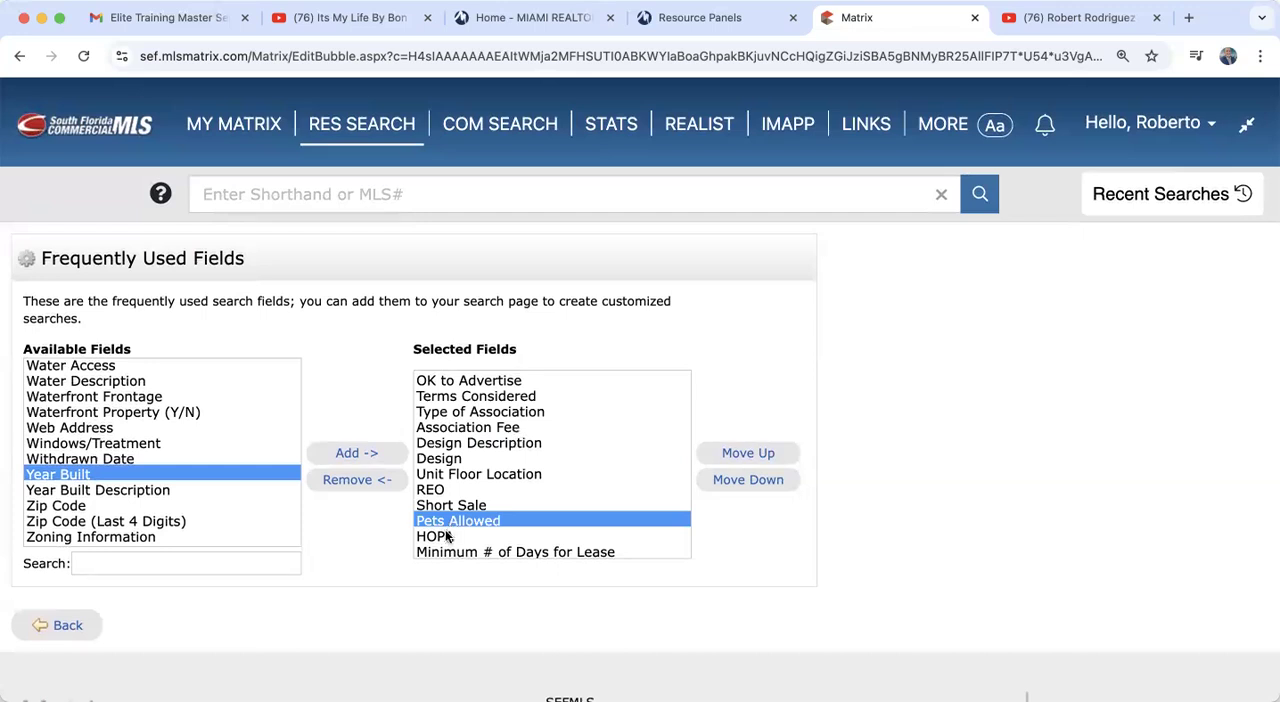
pyautogui.click(443, 539)
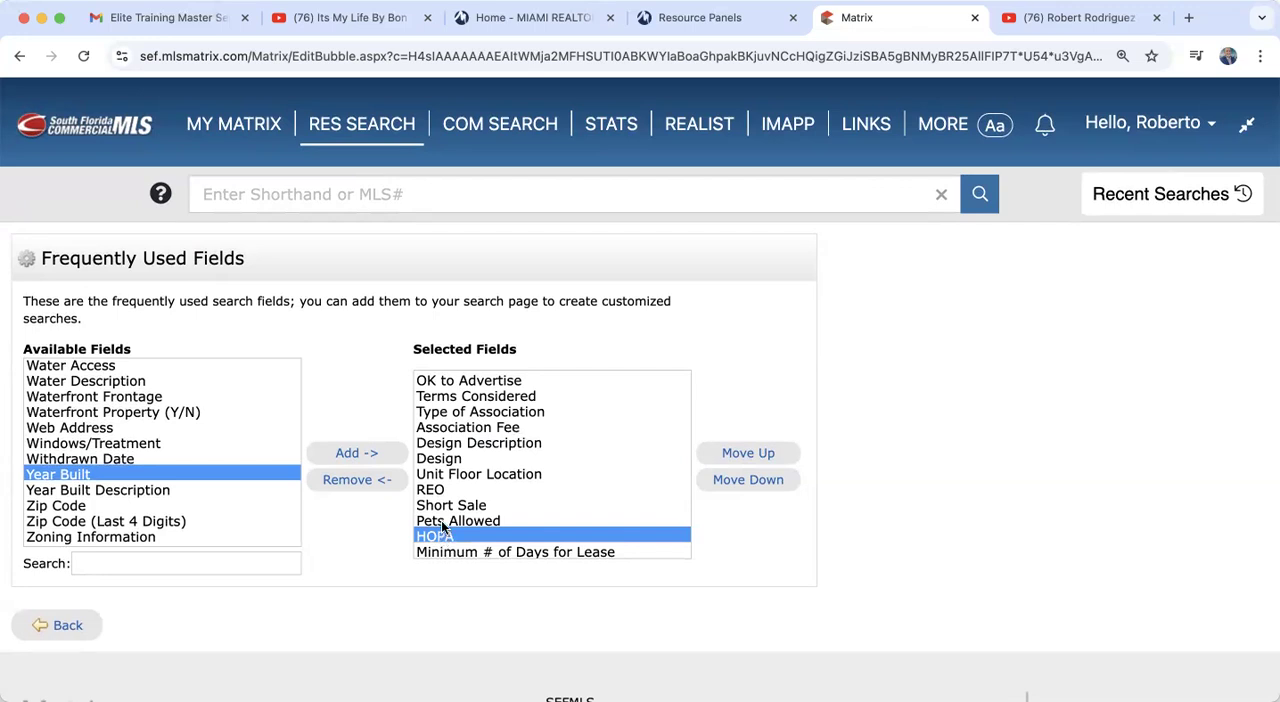
pyautogui.click(441, 522)
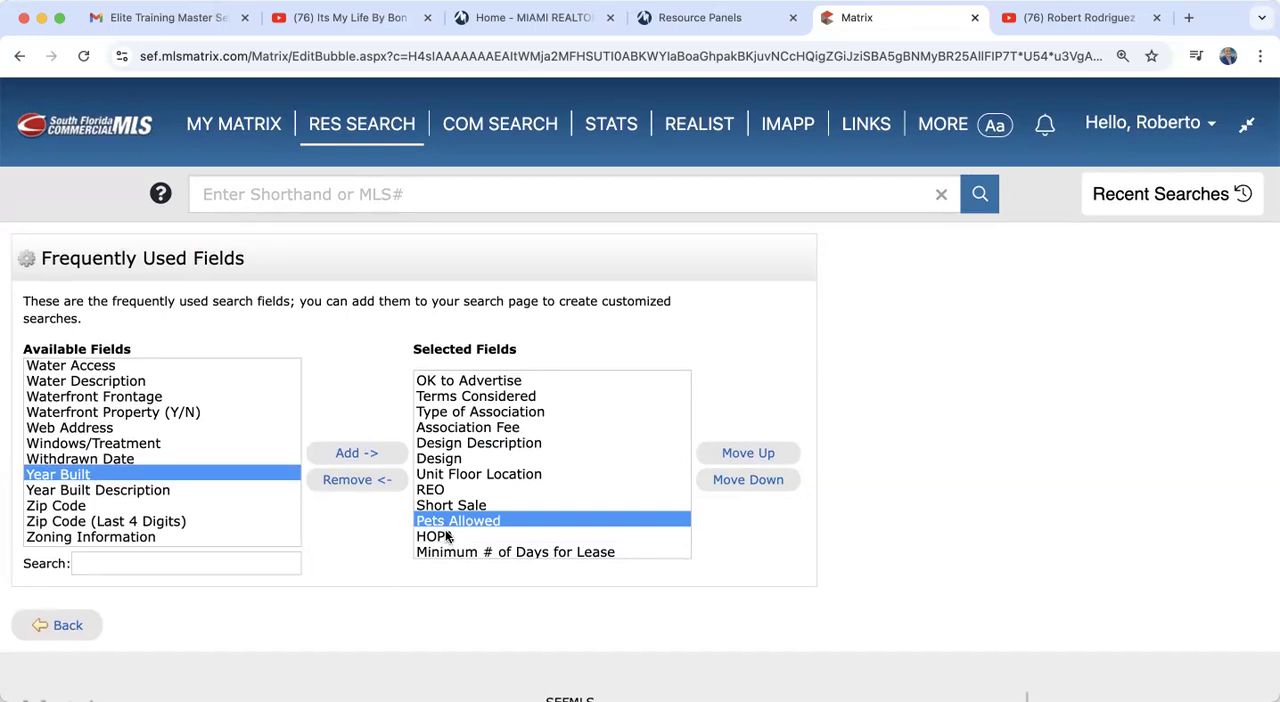
pyautogui.click(448, 537)
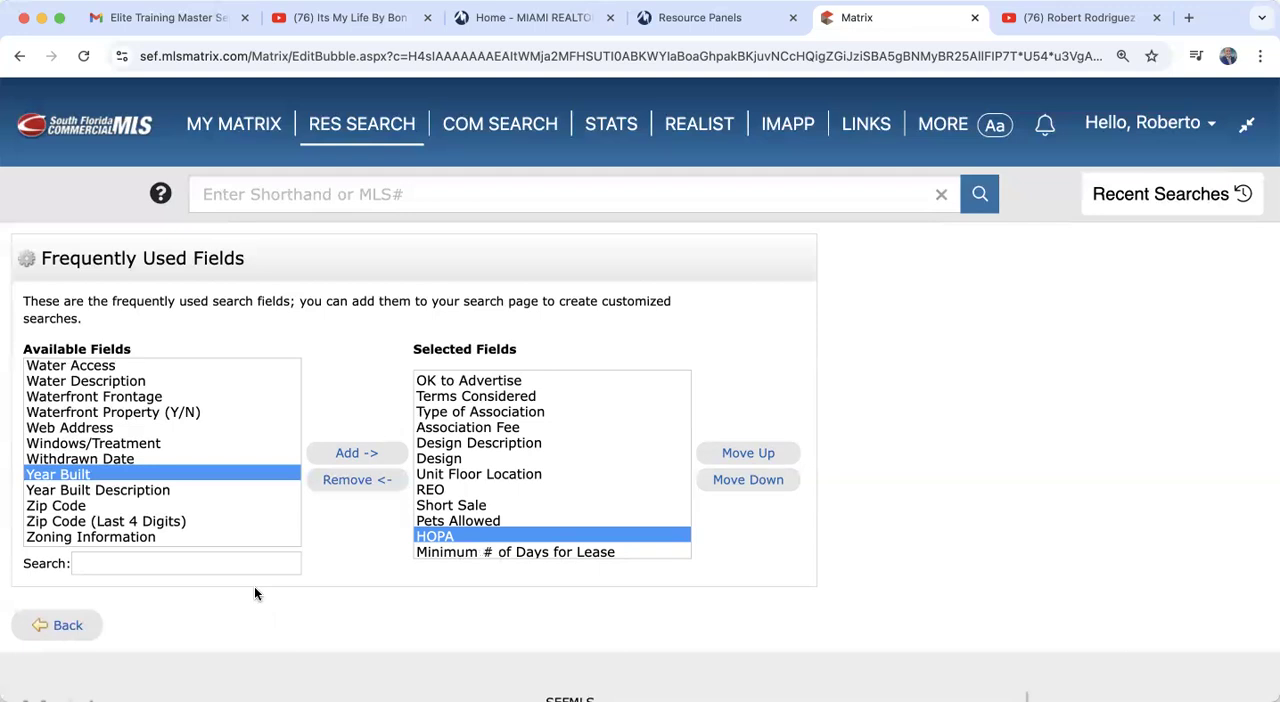
# Step: Return to the search form and review its Additional Fields section and the Price criterion
pyautogui.click(66, 627)
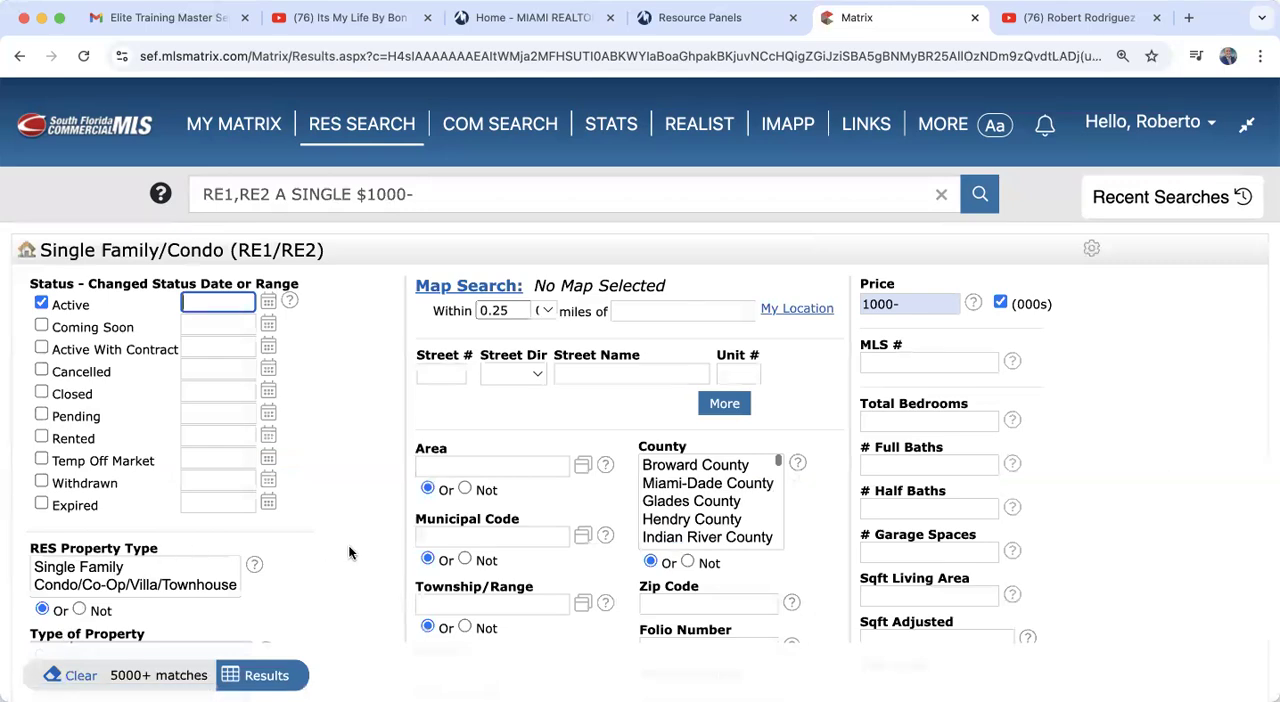
pyautogui.scroll(-10, 349, 552)
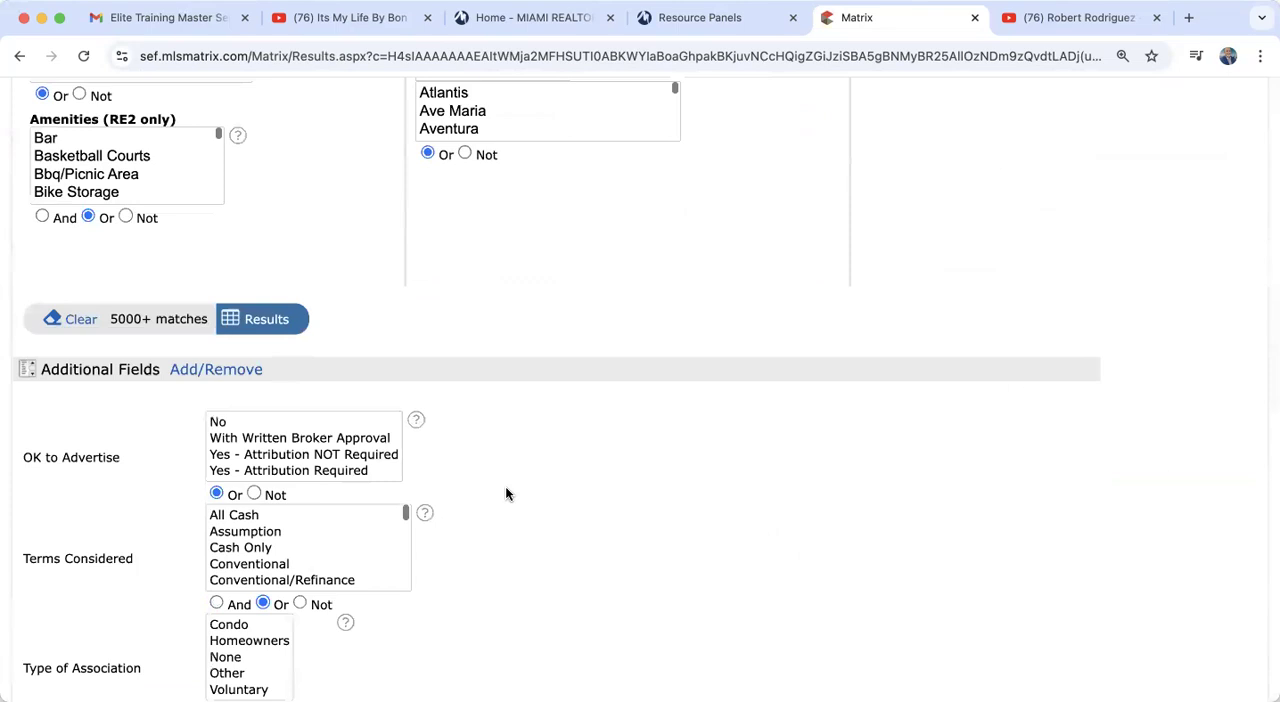
pyautogui.scroll(-3, 505, 493)
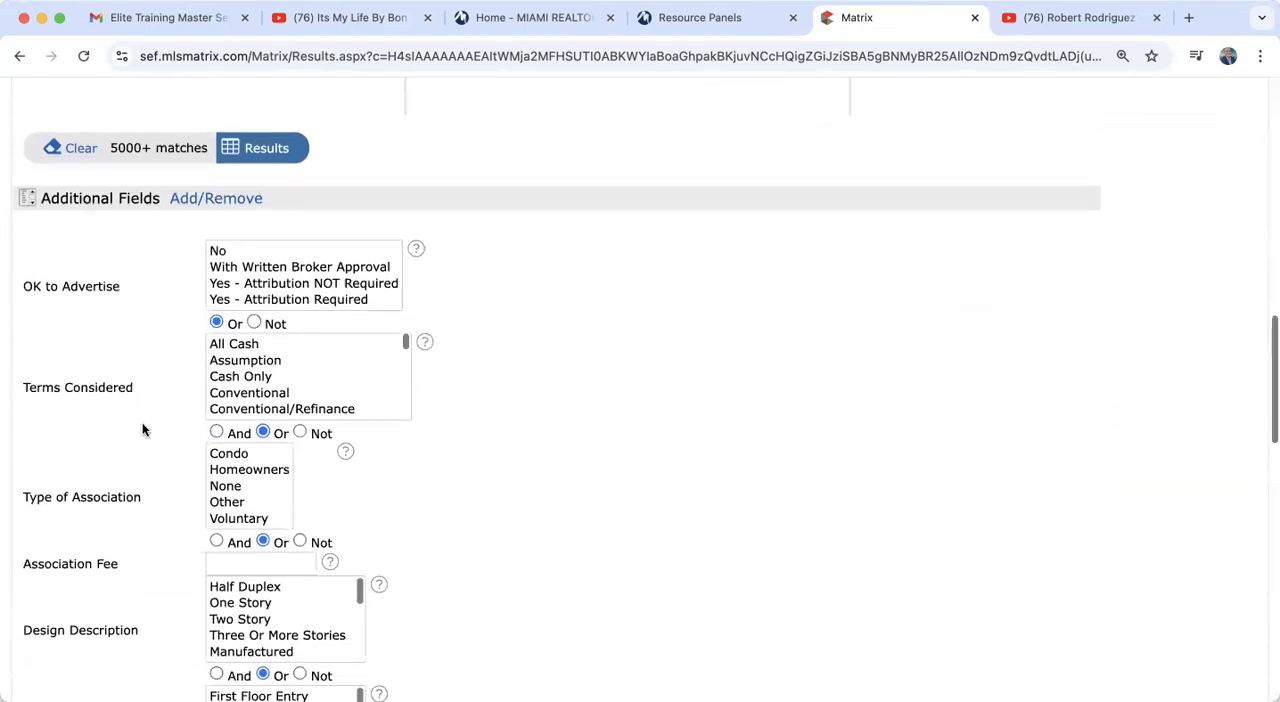
pyautogui.scroll(-12, 142, 422)
pyautogui.scroll(-2, 142, 422)
pyautogui.scroll(3, 142, 422)
pyautogui.scroll(12, 142, 422)
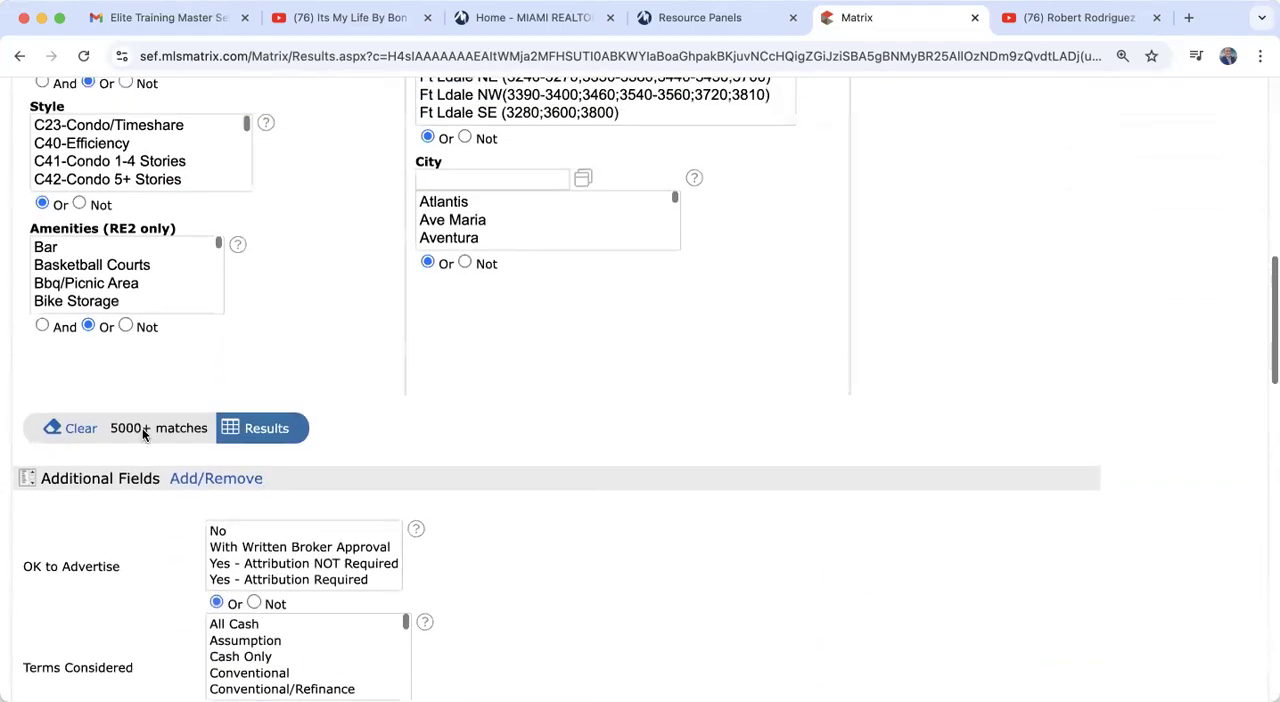
pyautogui.scroll(10, 142, 428)
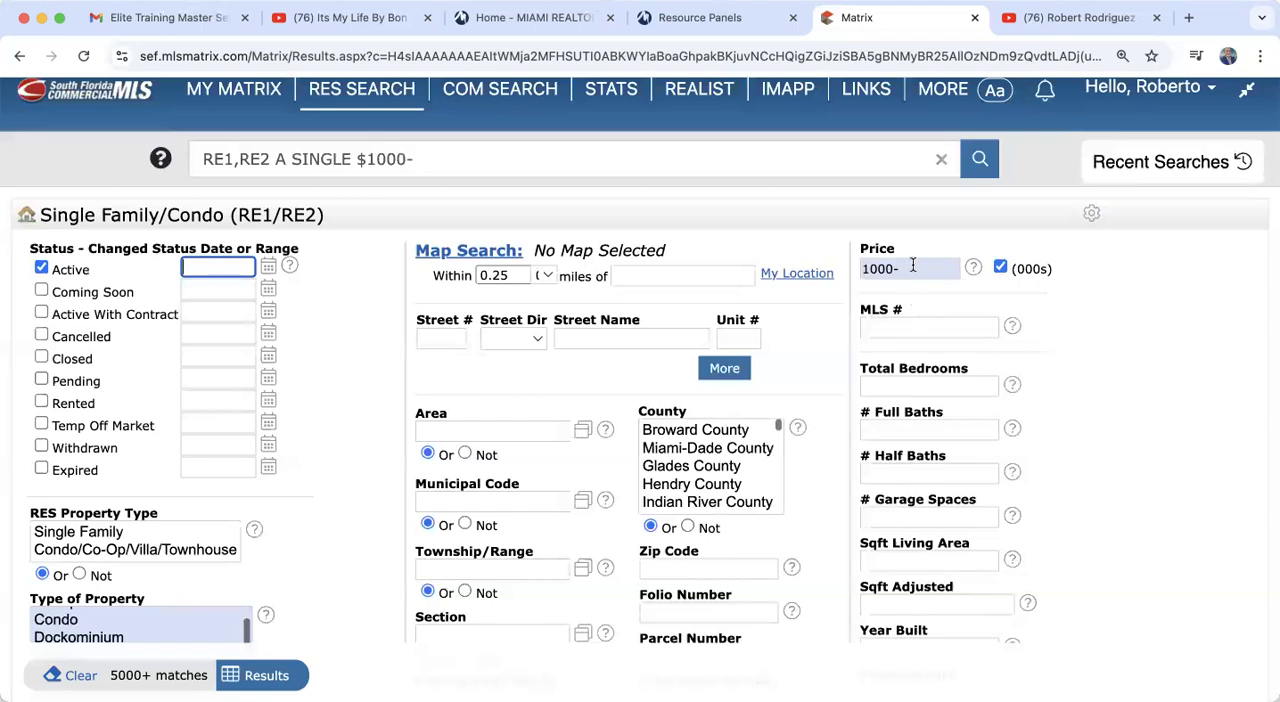
pyautogui.moveTo(912, 277)
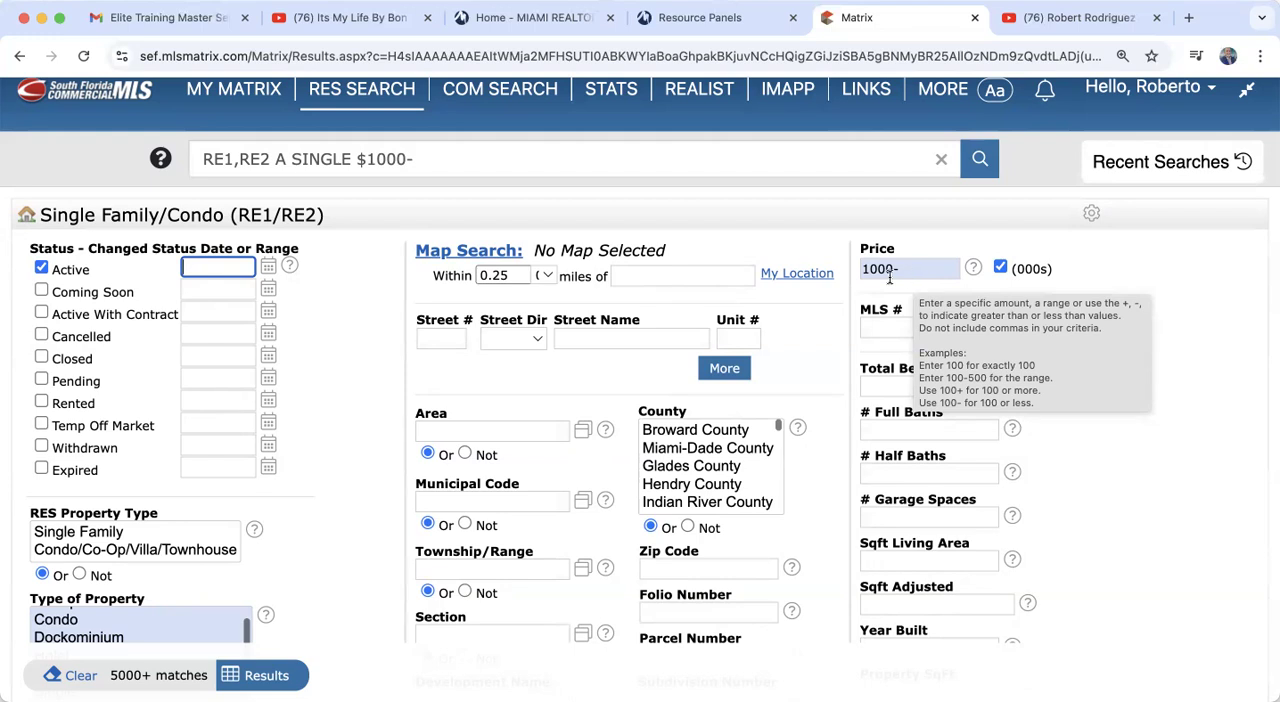
# Step: Set RES Property Type to Single Family with Type of Property Single, and set RE1 (SF) Pool? to Yes
pyautogui.scroll(-3, 374, 526)
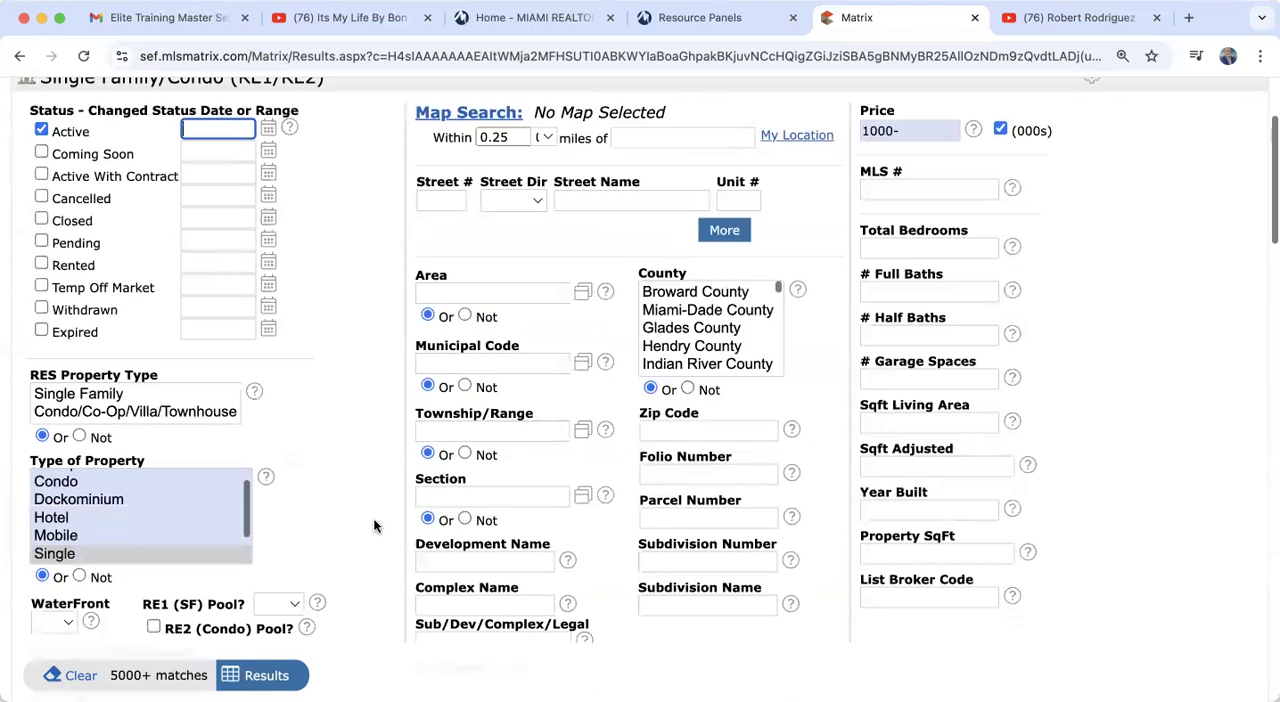
pyautogui.click(61, 555)
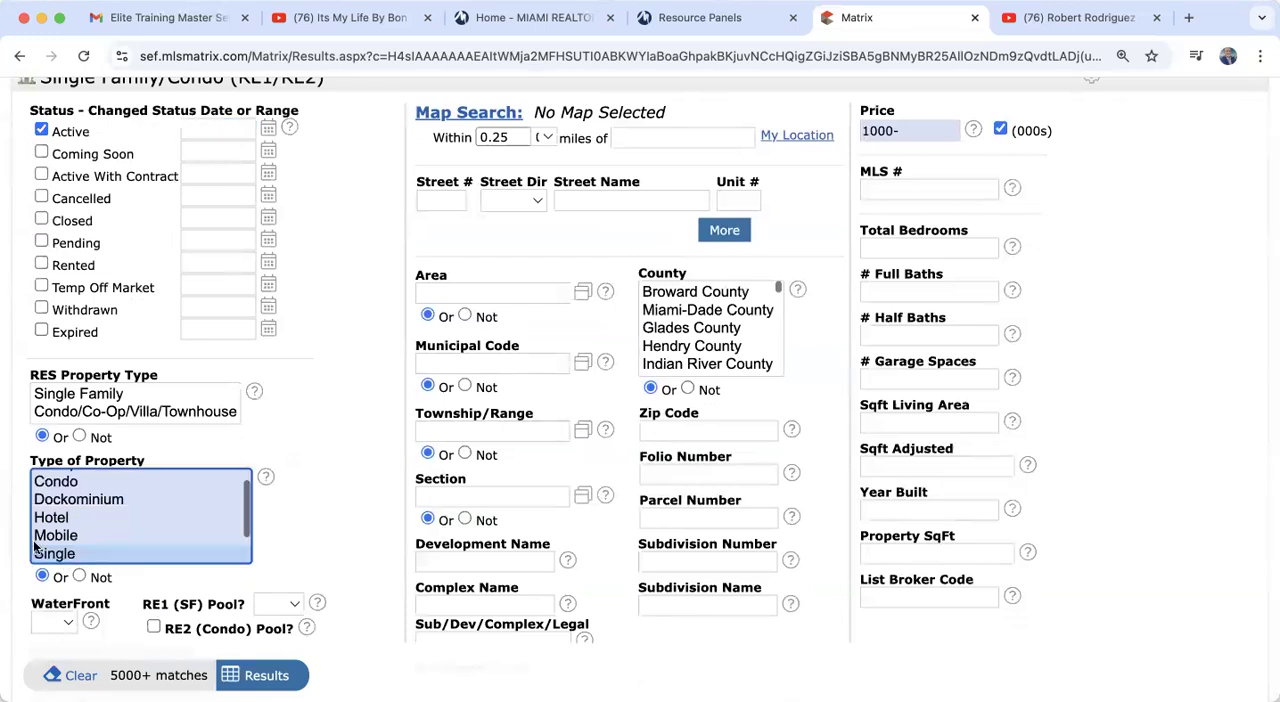
pyautogui.click(97, 399)
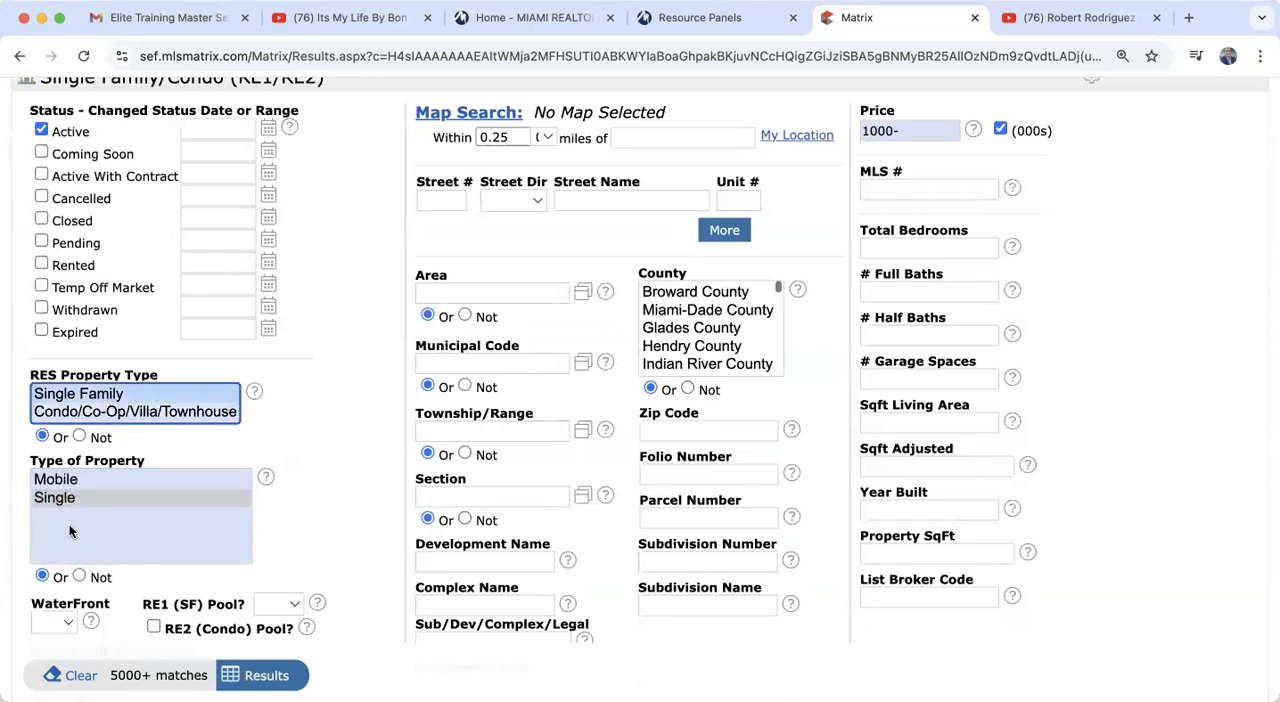
pyautogui.scroll(-4, 300, 468)
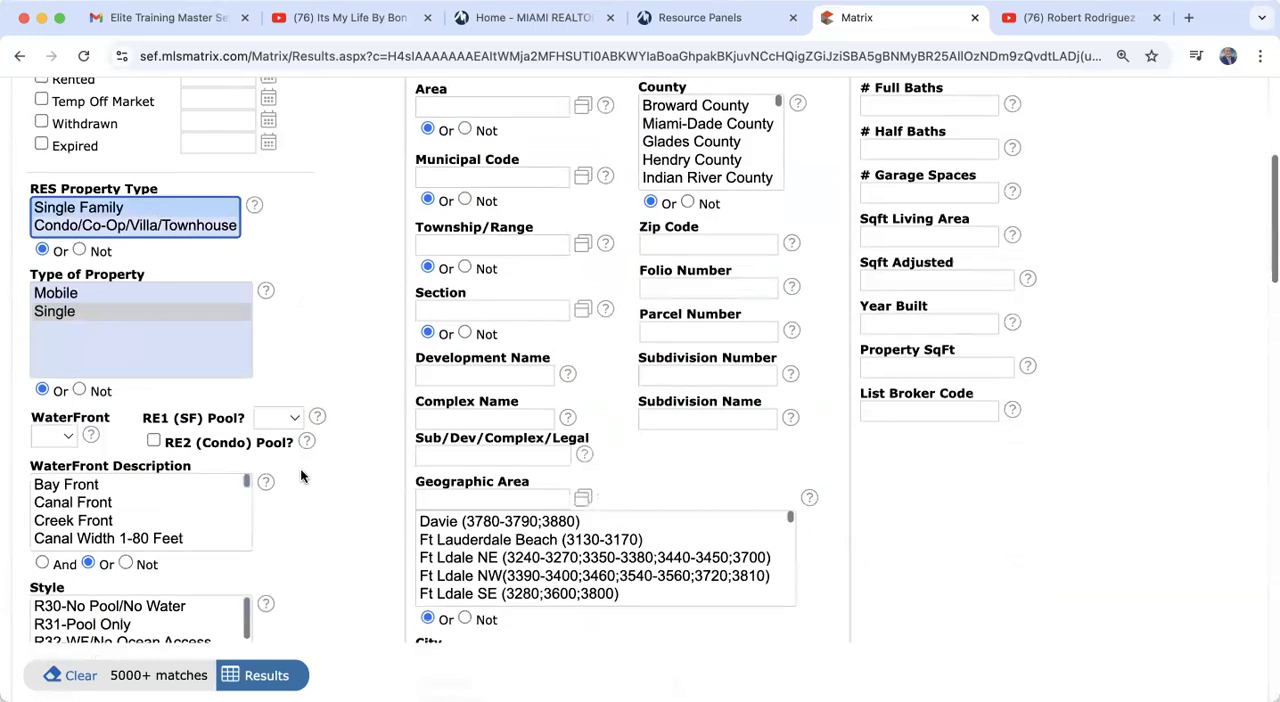
pyautogui.click(272, 420)
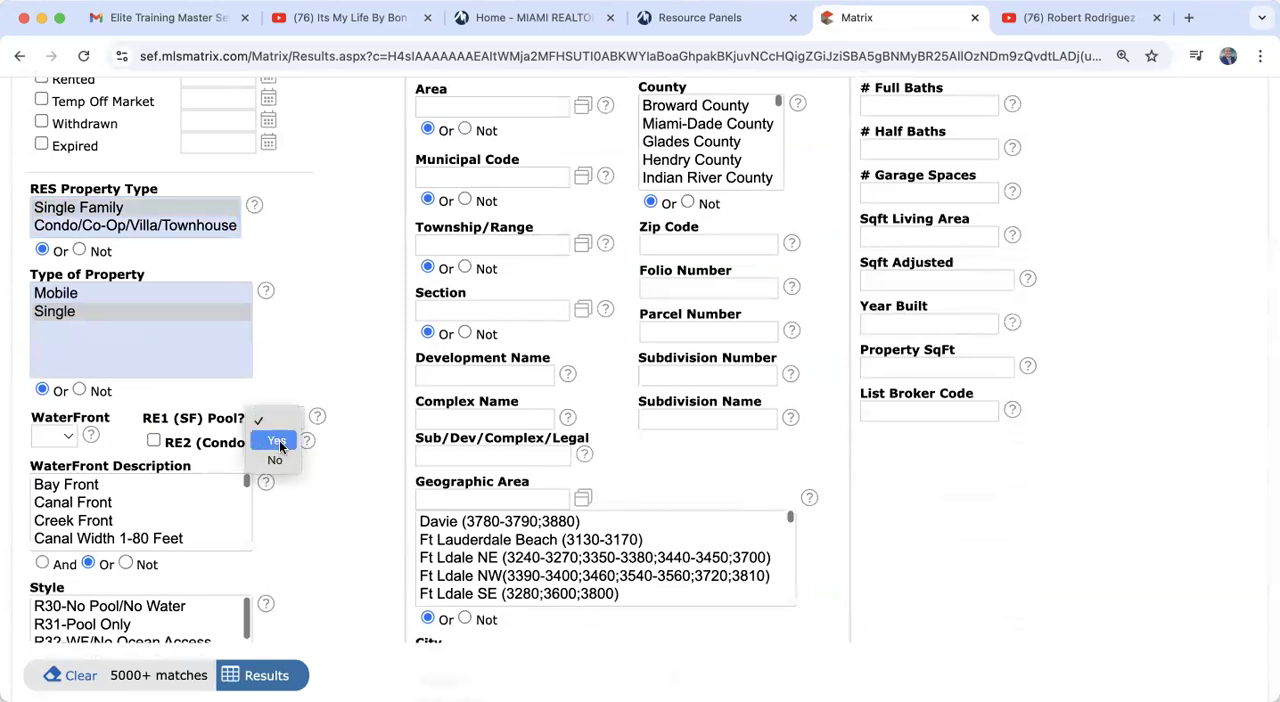
pyautogui.click(281, 442)
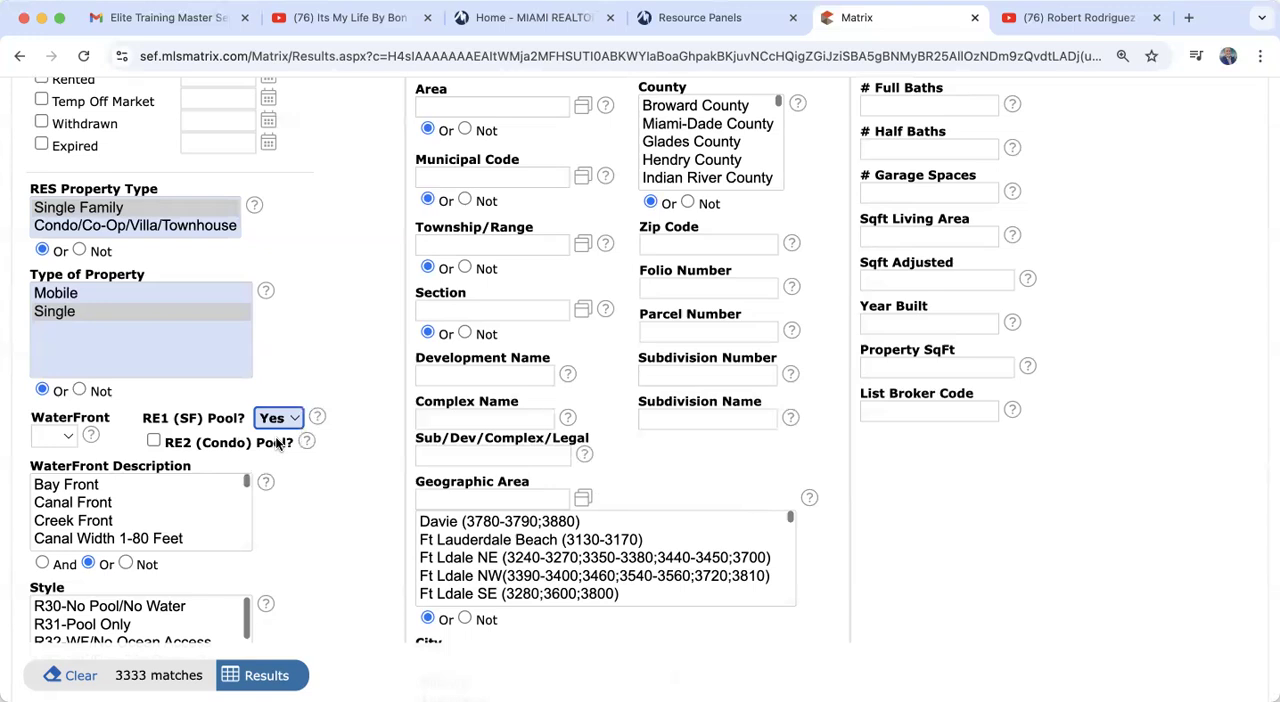
# Step: Set the City criterion to Miami Lakes
pyautogui.scroll(3, 281, 447)
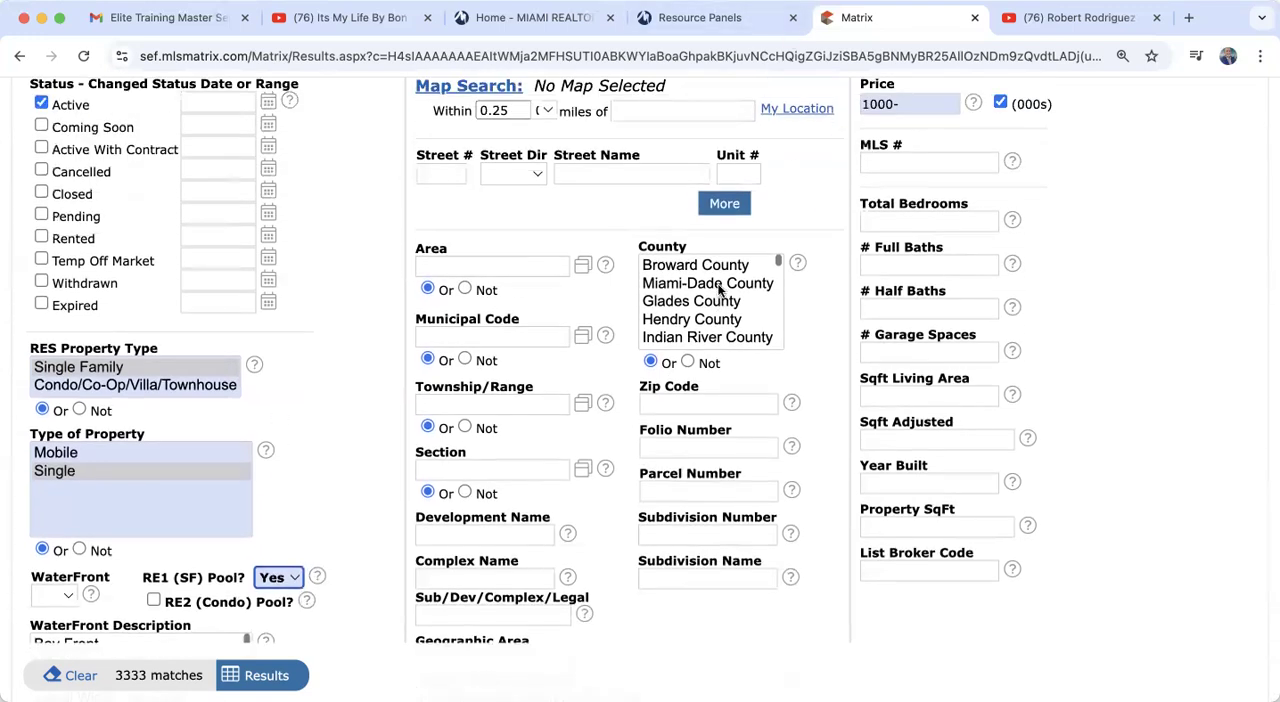
pyautogui.scroll(-3, 737, 412)
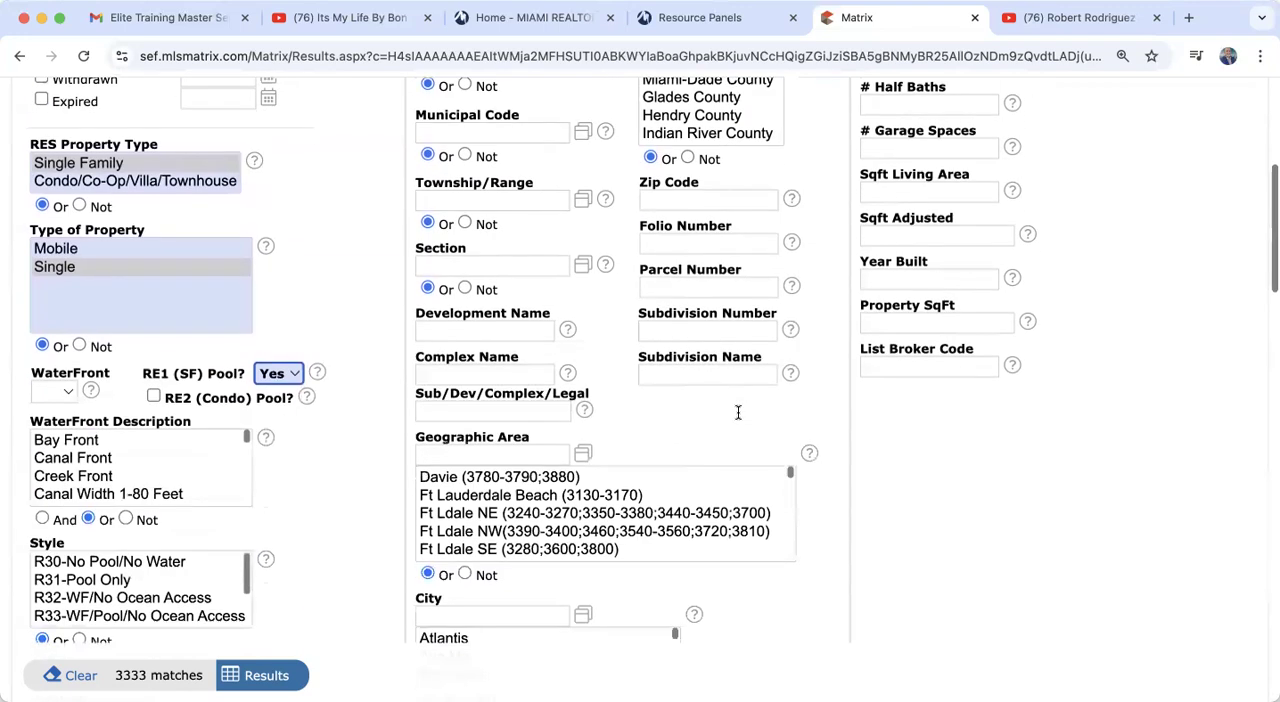
pyautogui.scroll(-3, 737, 417)
pyautogui.click(481, 429)
pyautogui.write('miam')
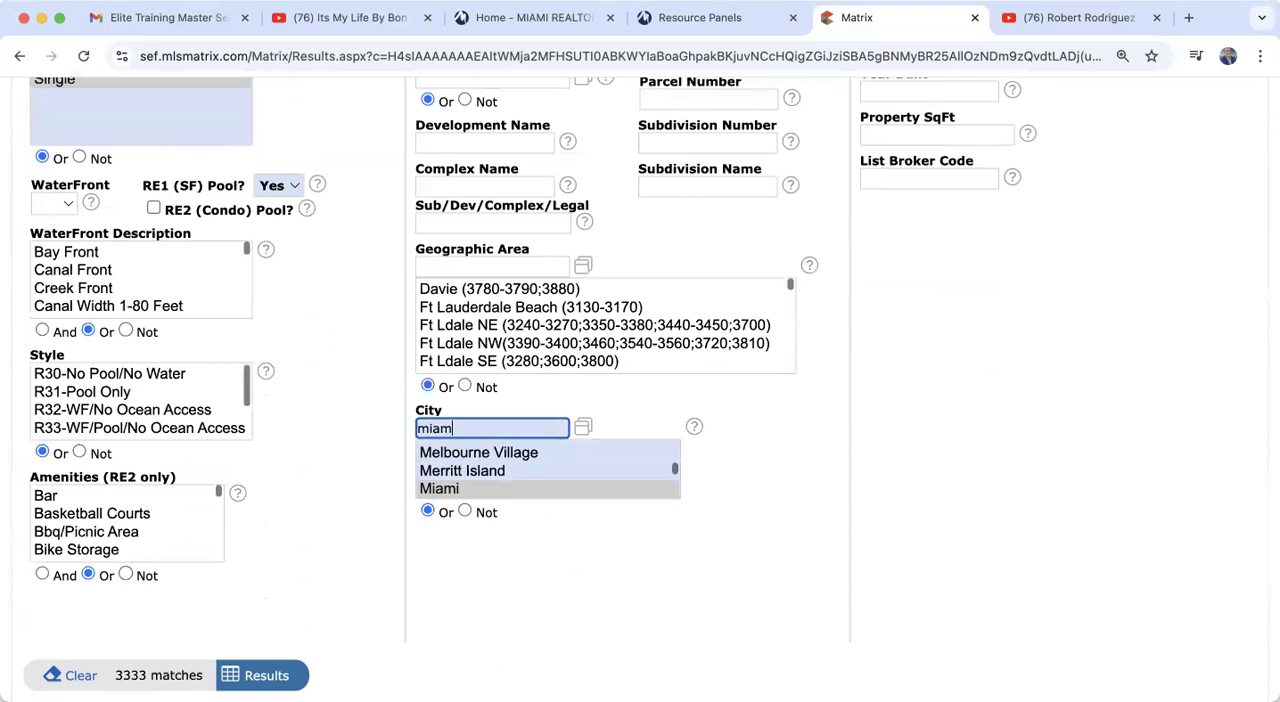
pyautogui.write('i lakes')
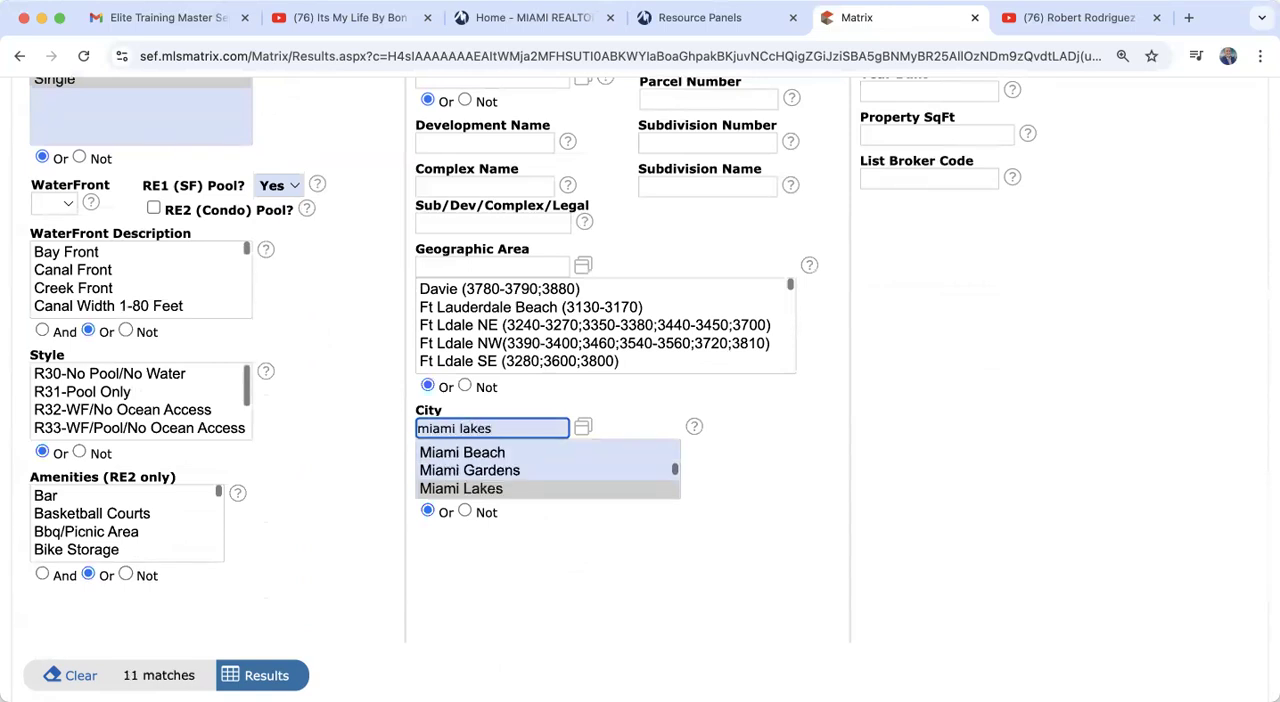
pyautogui.click(356, 570)
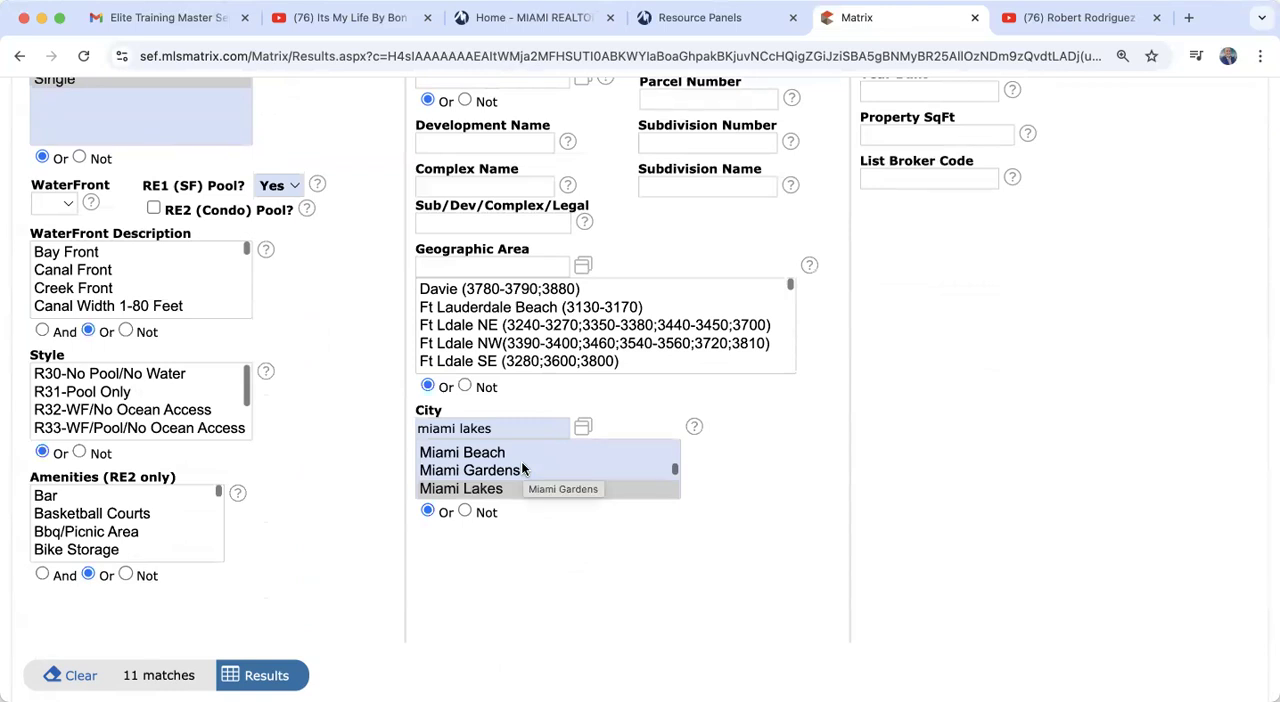
# Step: Try adding Miami Shores to the City selection alongside Miami Lakes and remove it again
pyautogui.scroll(-2, 522, 469)
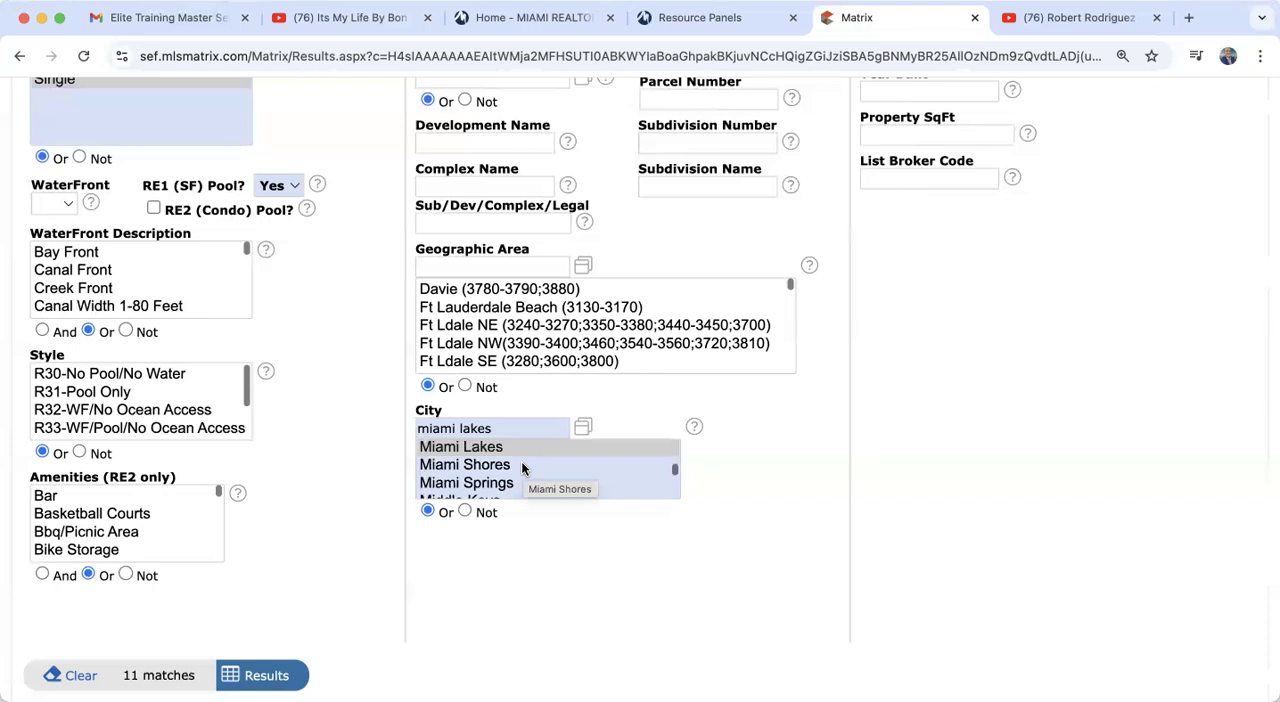
pyautogui.click(493, 469)
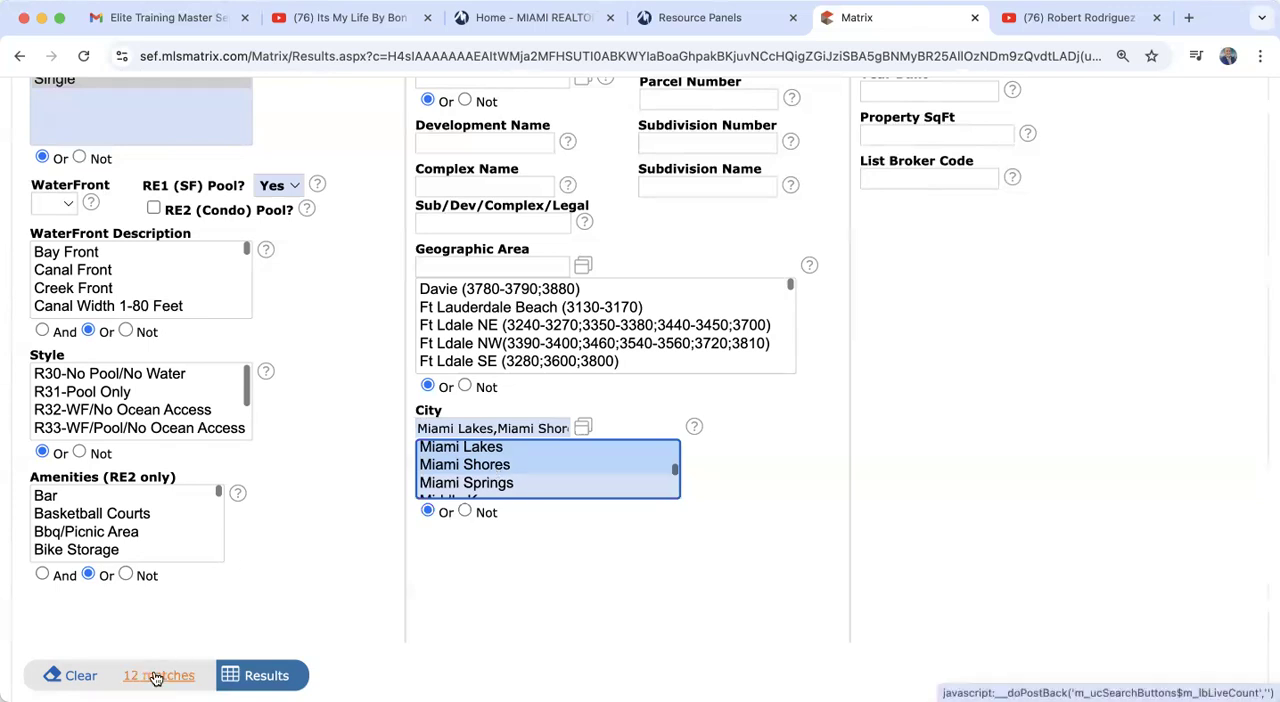
pyautogui.keyDown('super'); pyautogui.click(497, 467); pyautogui.keyUp('super')
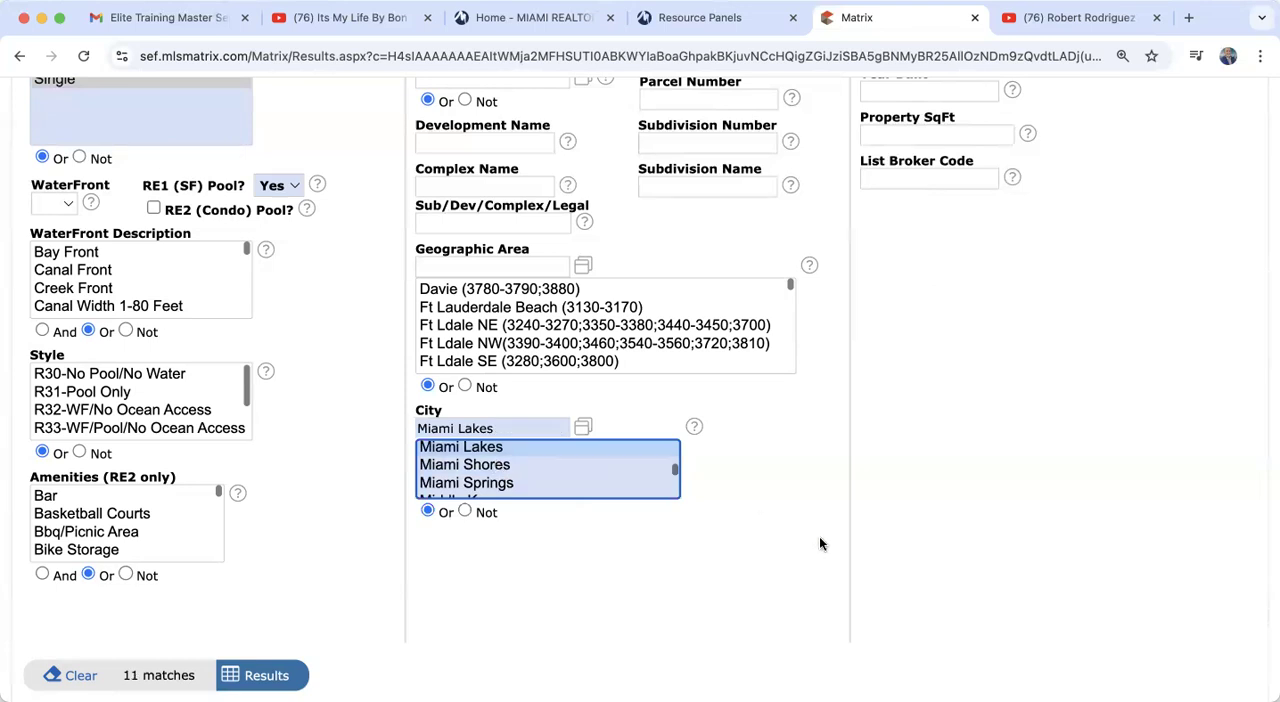
# Step: Set Total Bedrooms to 3+ and # Full Baths to 2+
pyautogui.scroll(3, 819, 543)
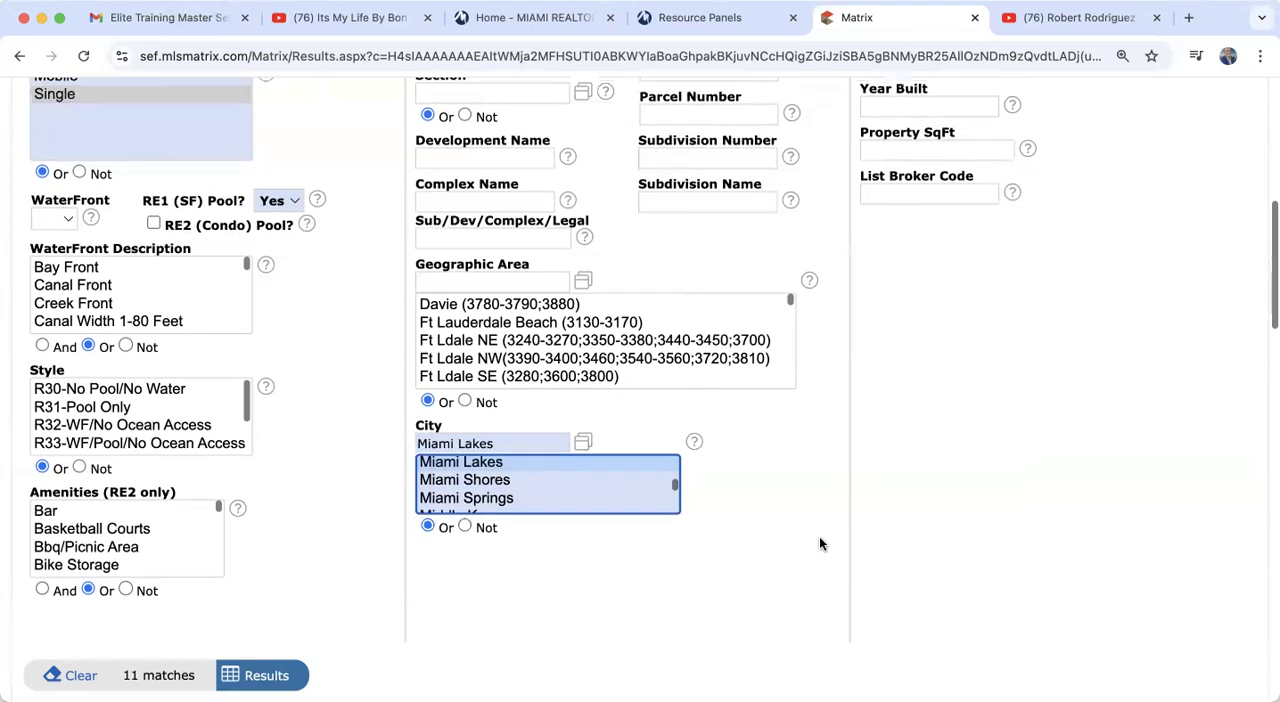
pyautogui.scroll(10, 820, 542)
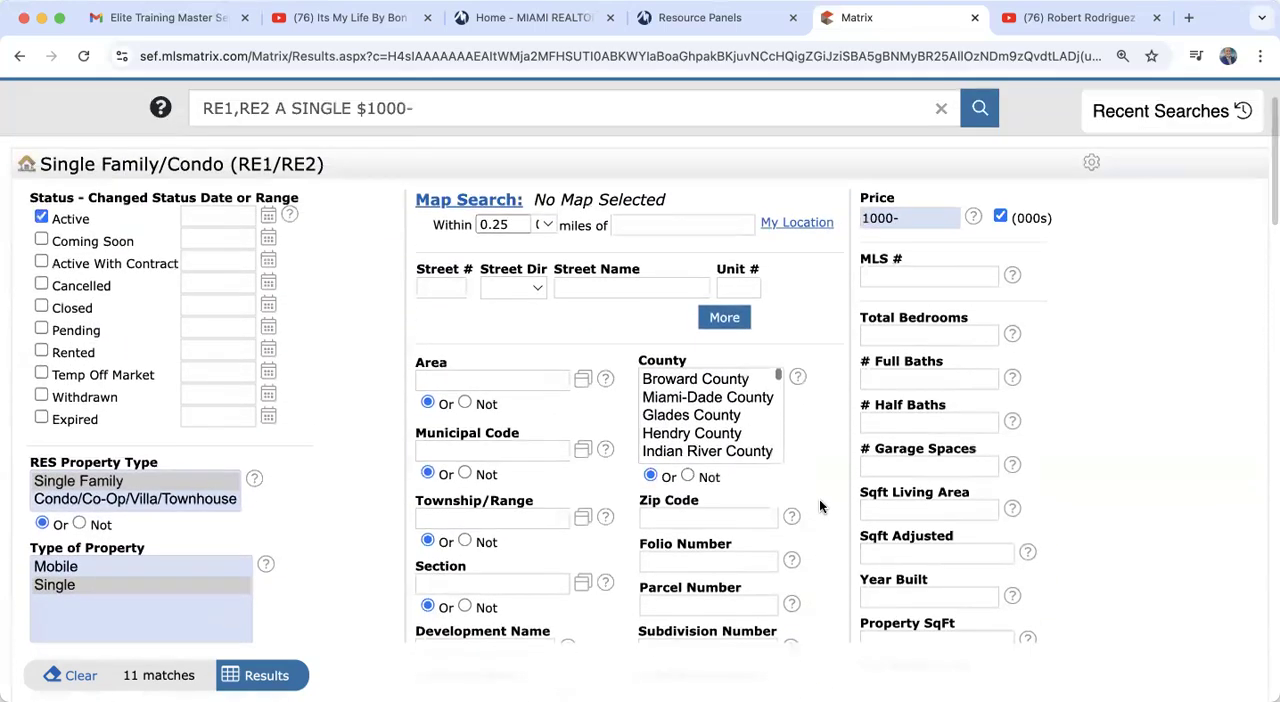
pyautogui.click(925, 334)
pyautogui.click(928, 374)
pyautogui.click(933, 405)
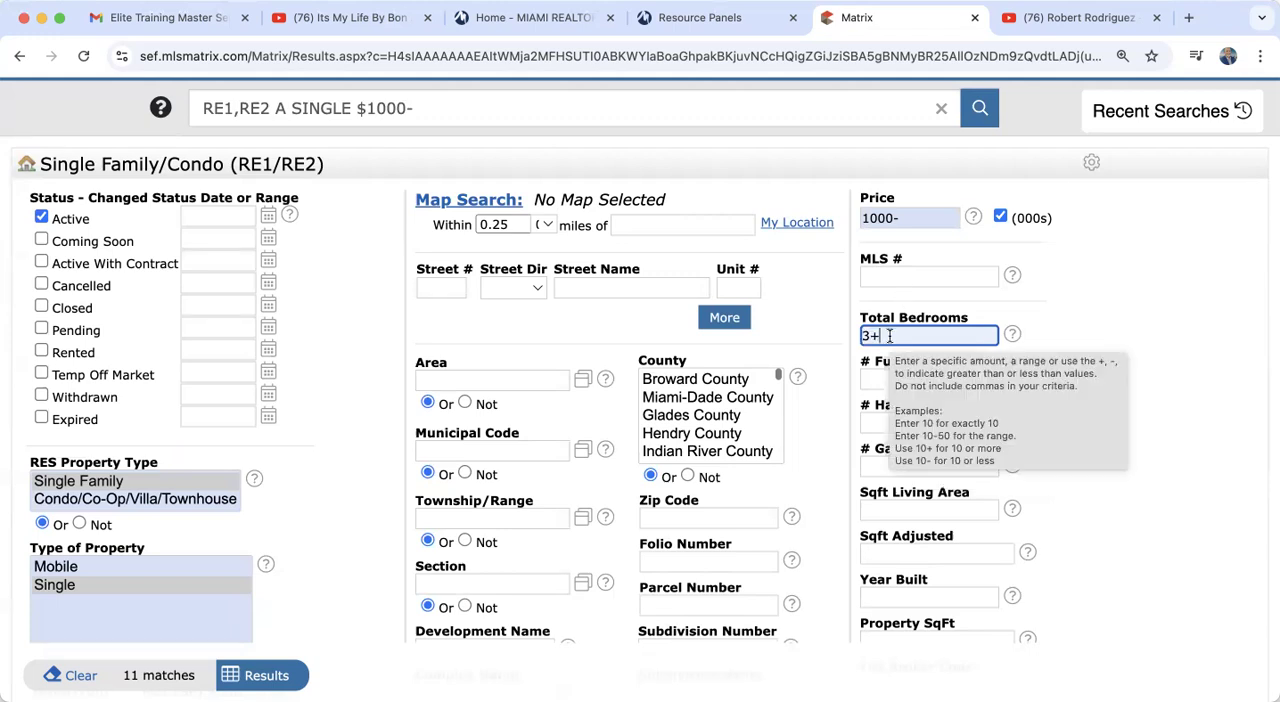
pyautogui.click(897, 378)
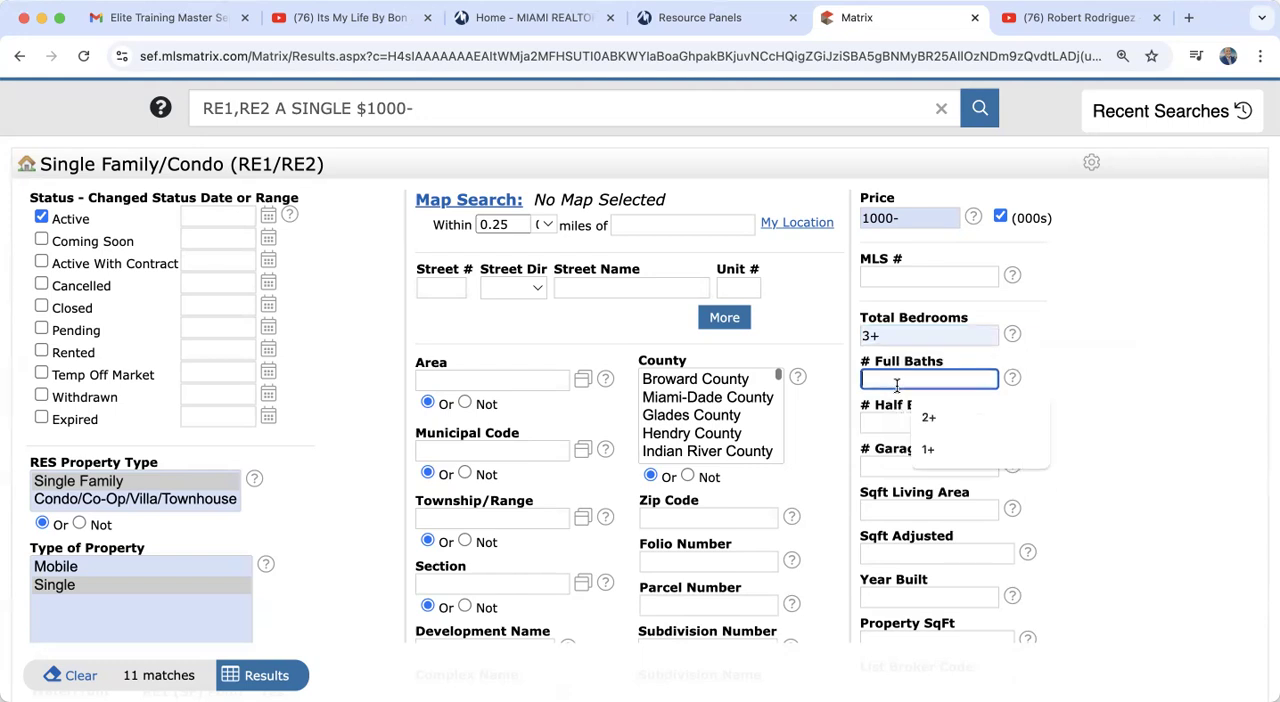
pyautogui.click(931, 416)
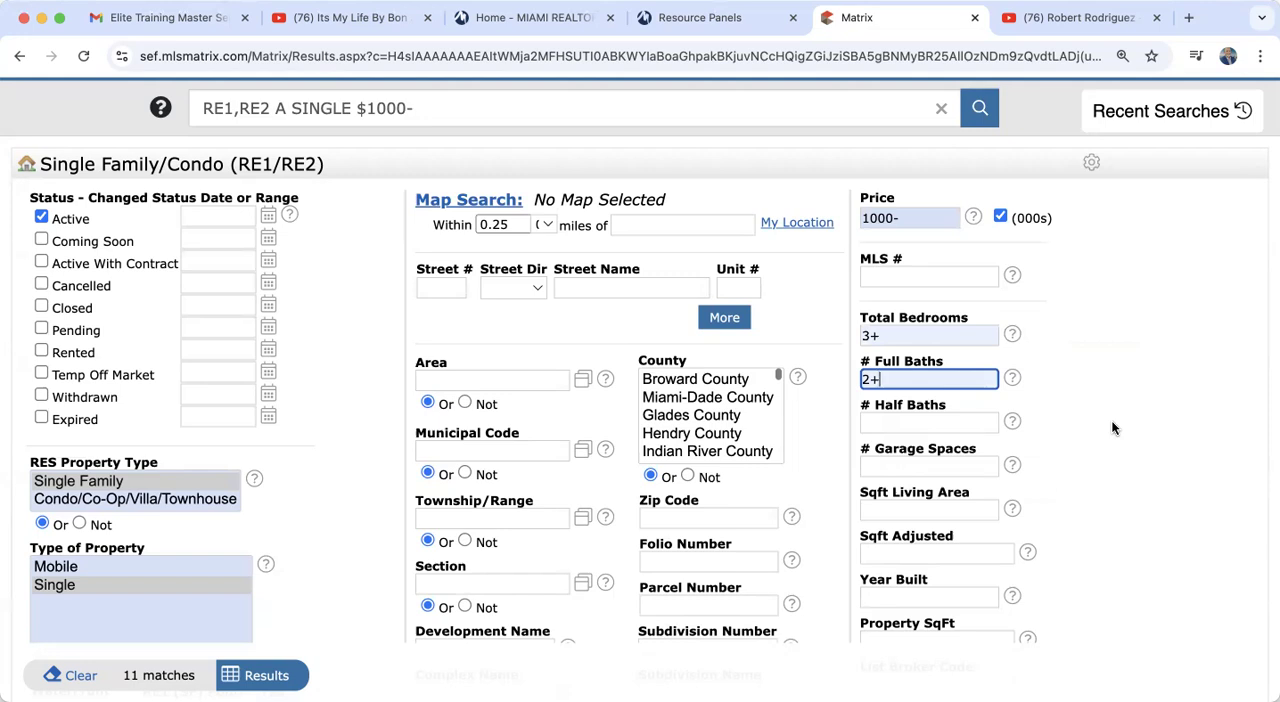
# Step: Try a Sqft Living Area criterion of 2000+
pyautogui.click(920, 510)
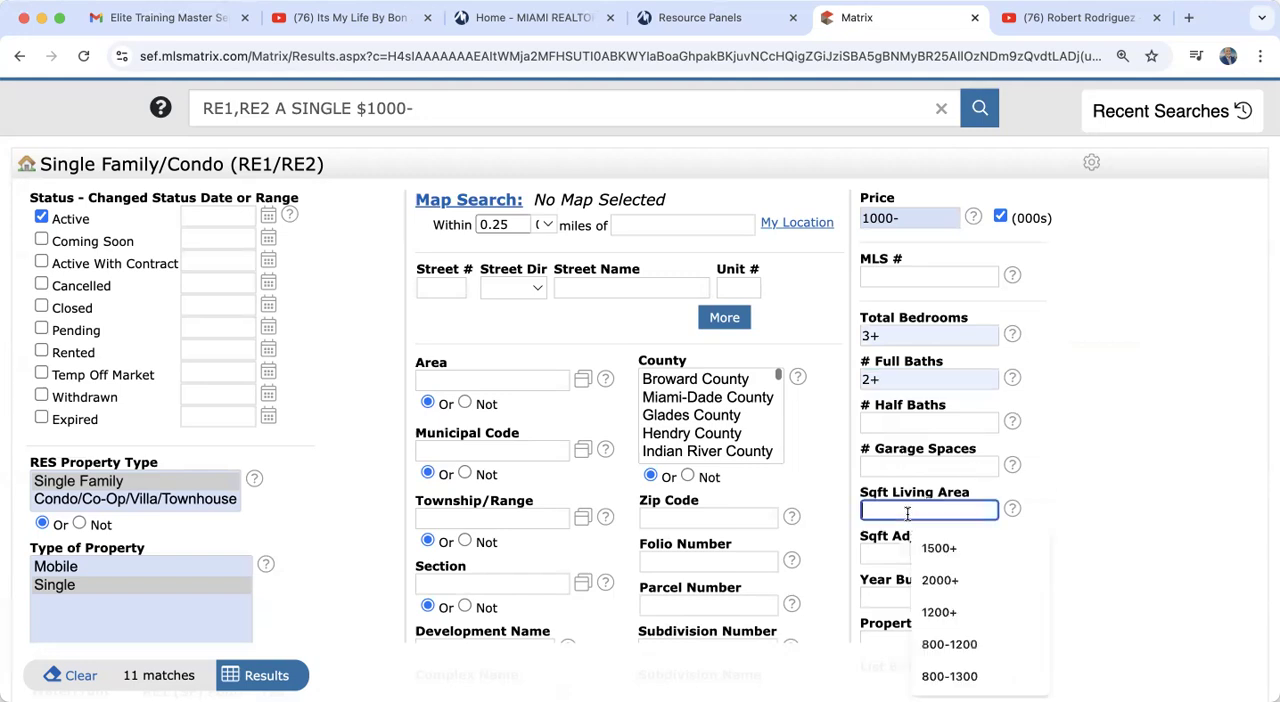
pyautogui.click(940, 580)
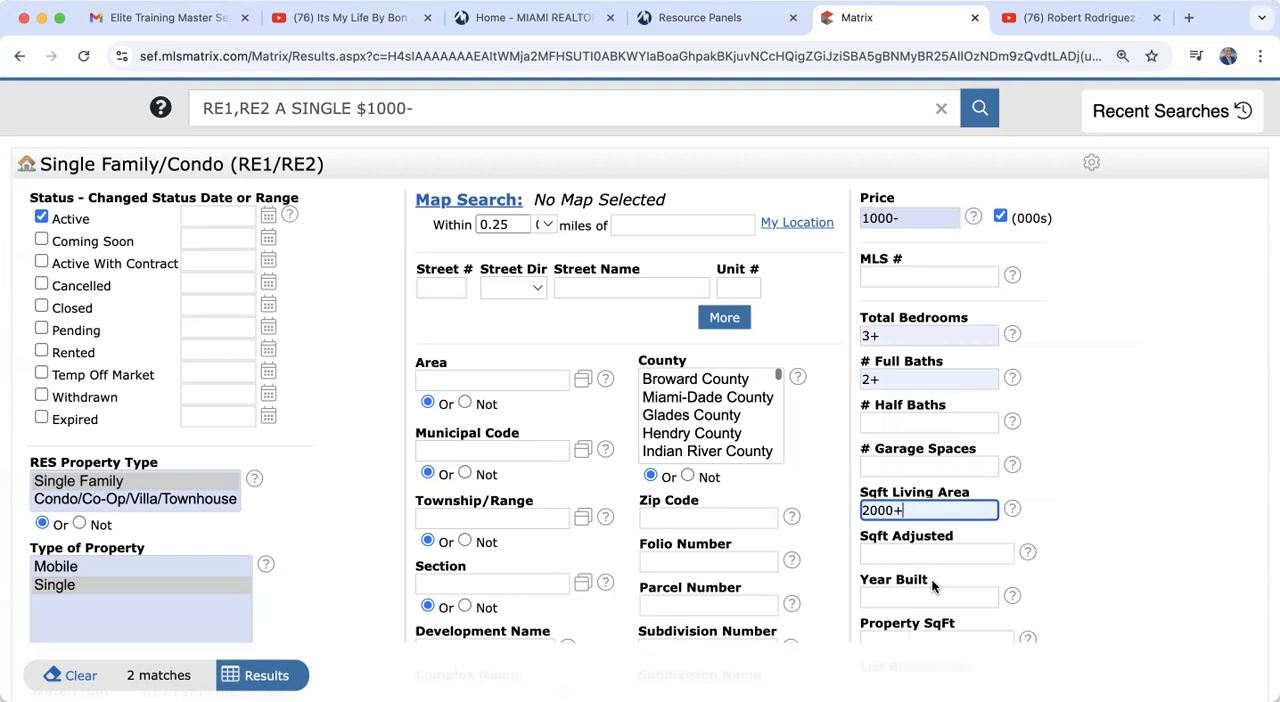
# Step: Set the Sqft Living Area criterion to 1500+
pyautogui.scroll(-4, 1090, 518)
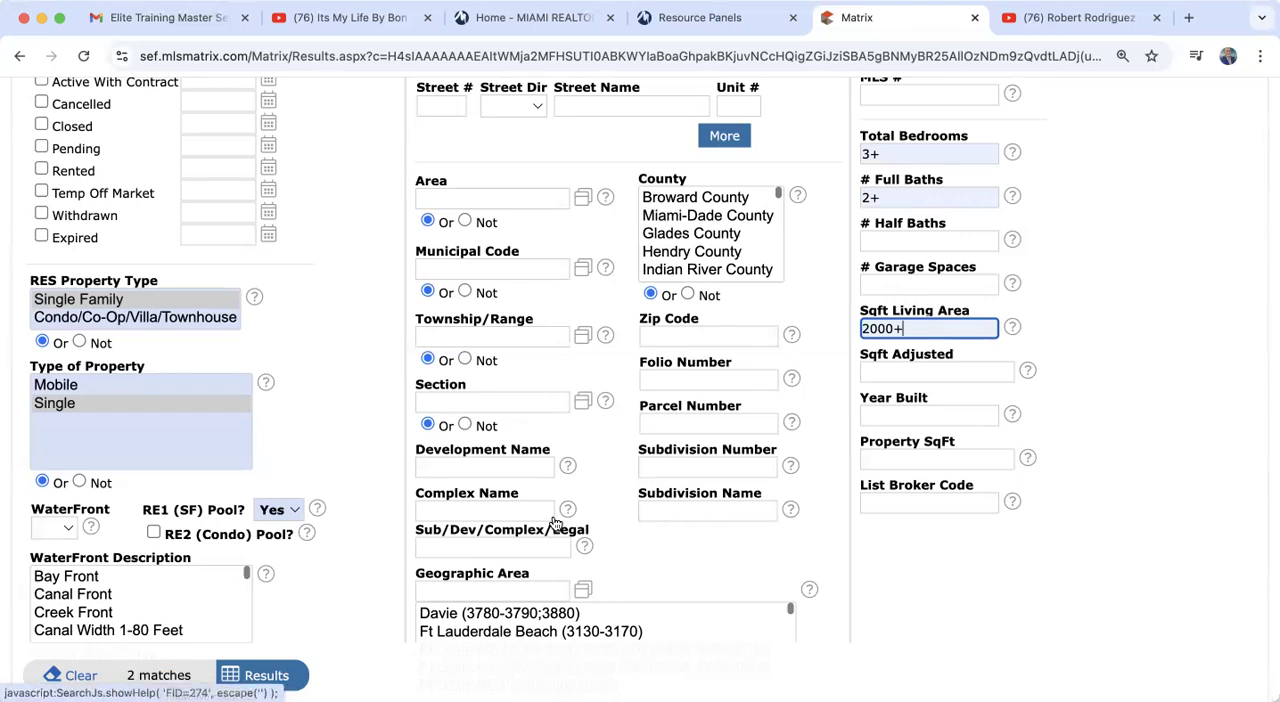
pyautogui.tripleClick(909, 325)
pyautogui.press('BackSpace')
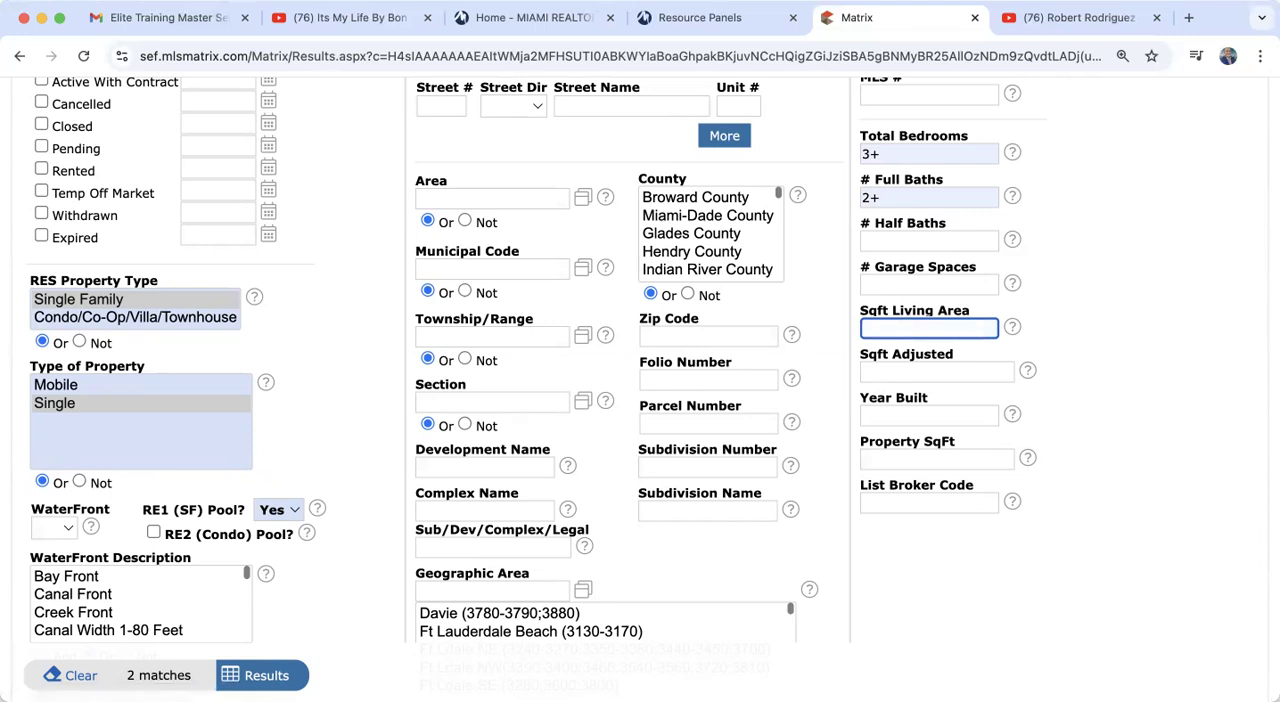
pyautogui.write('1500')
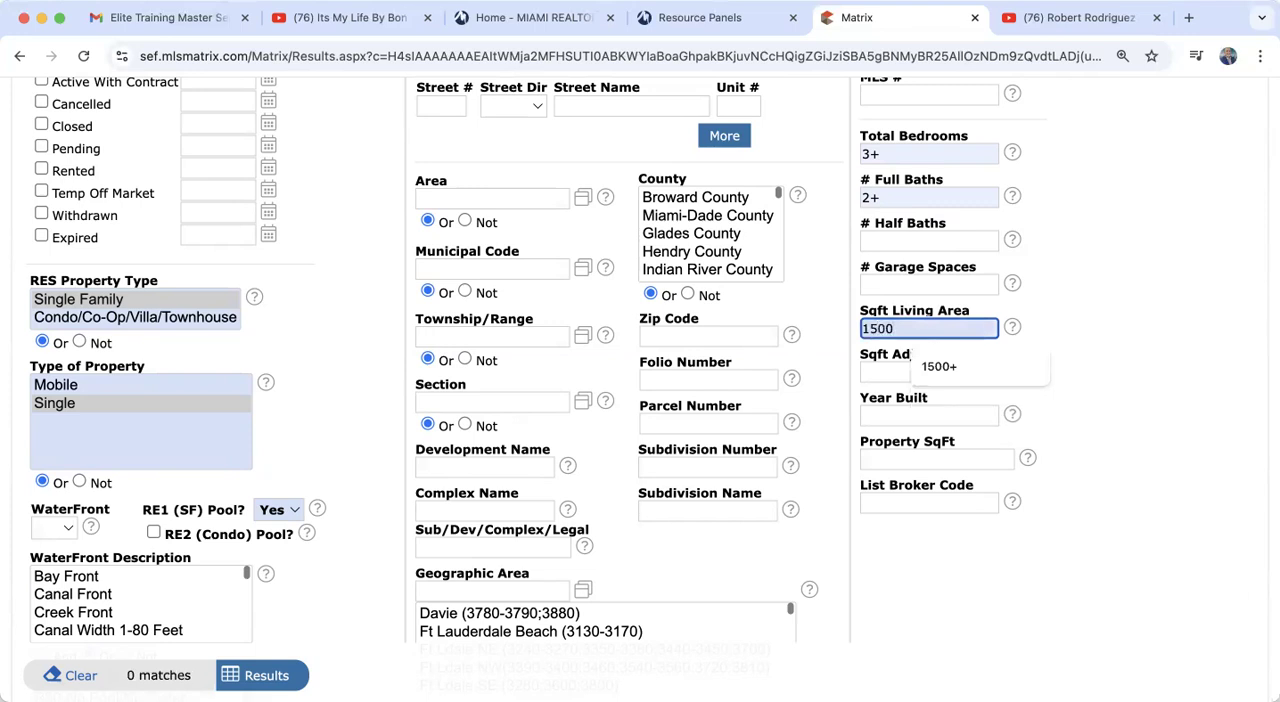
pyautogui.write('+')
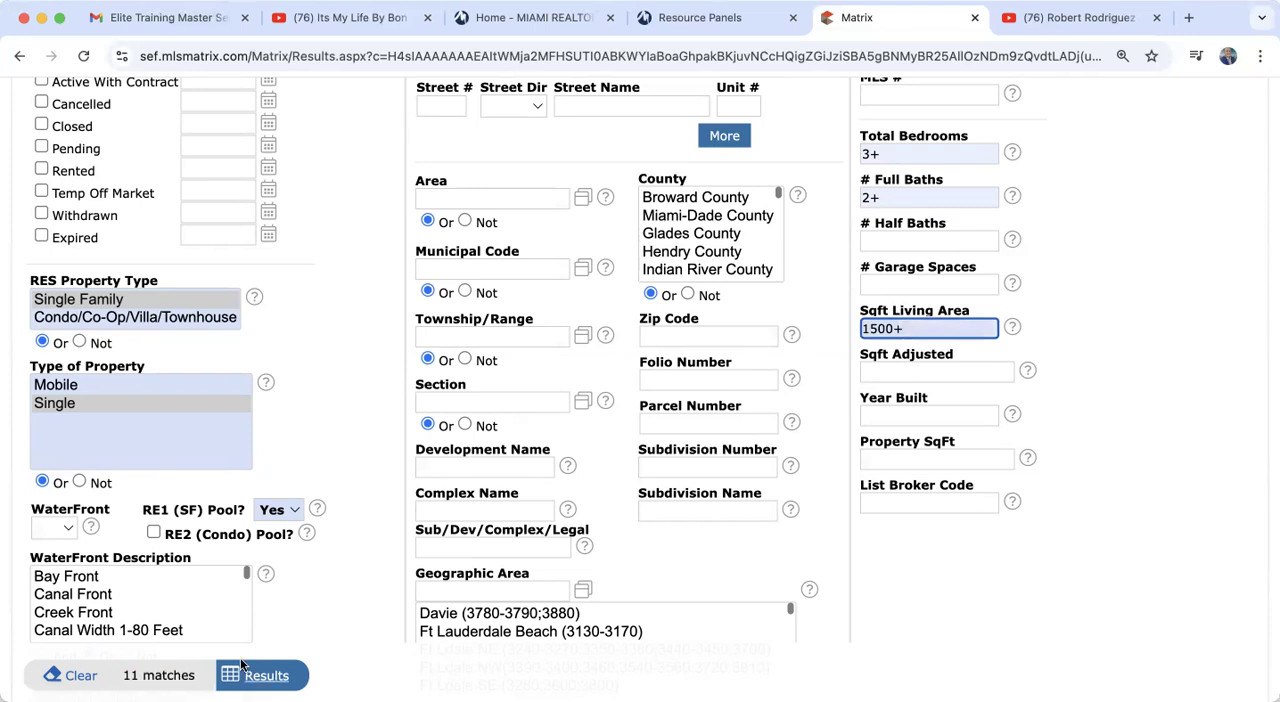
# Step: Set the Year Built criterion to 1980+
pyautogui.click(875, 411)
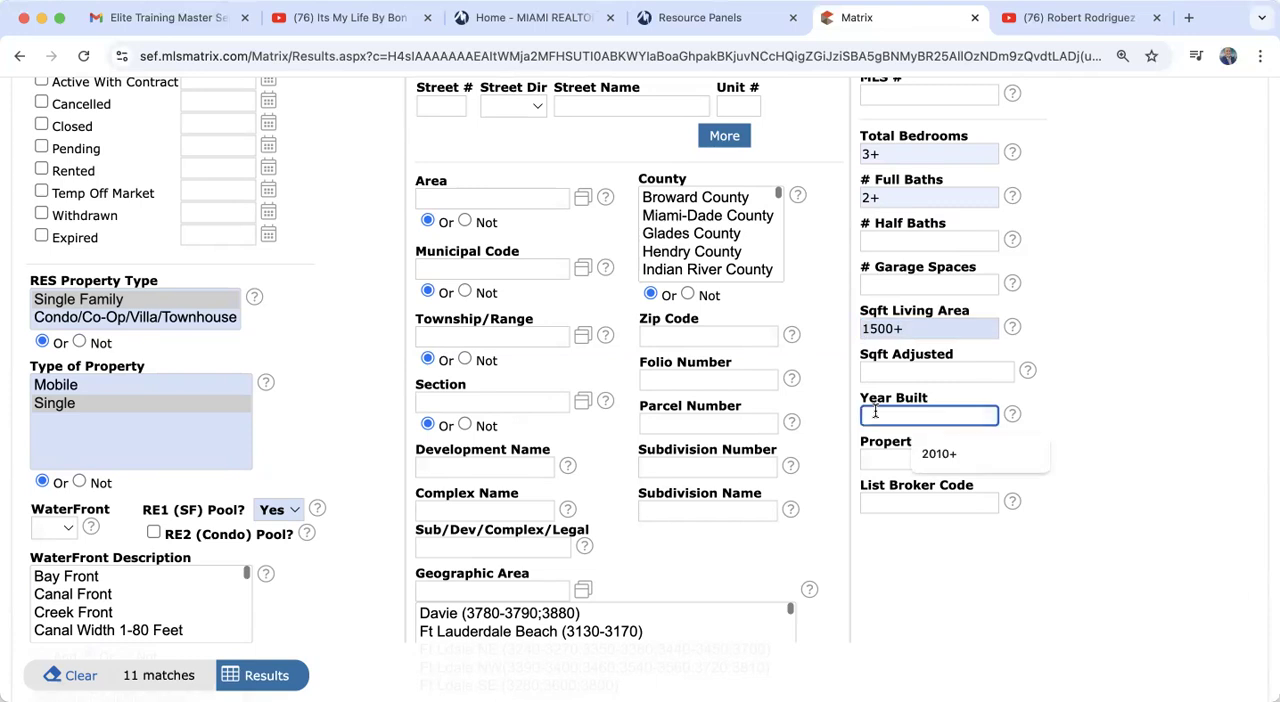
pyautogui.write('198')
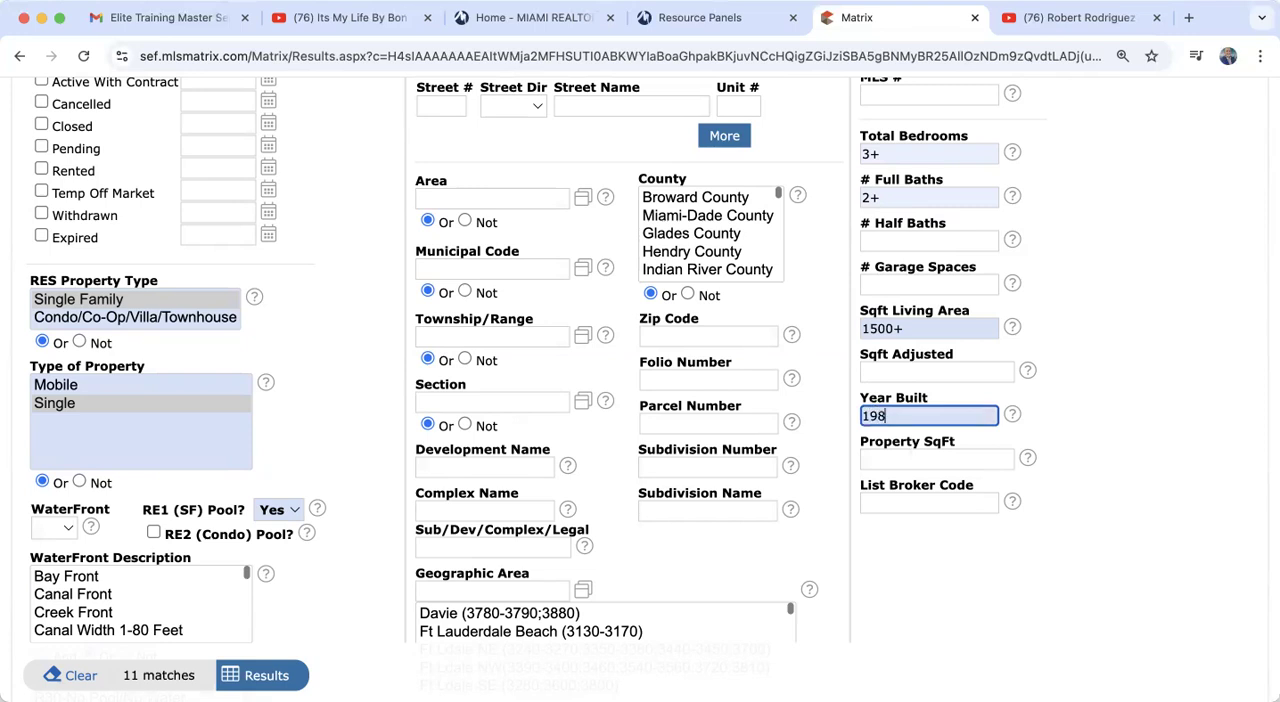
pyautogui.write('0+')
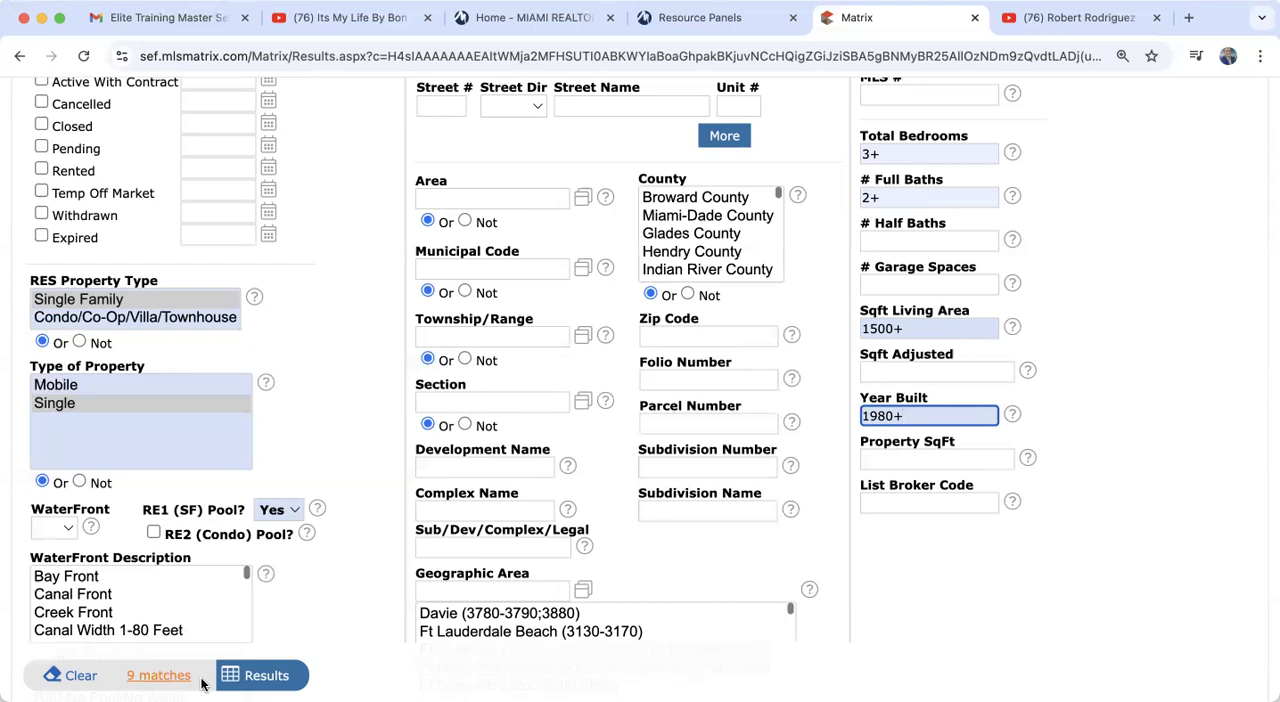
# Step: Set Terms Considered to FHA in the Additional Fields section
pyautogui.scroll(-3, 201, 683)
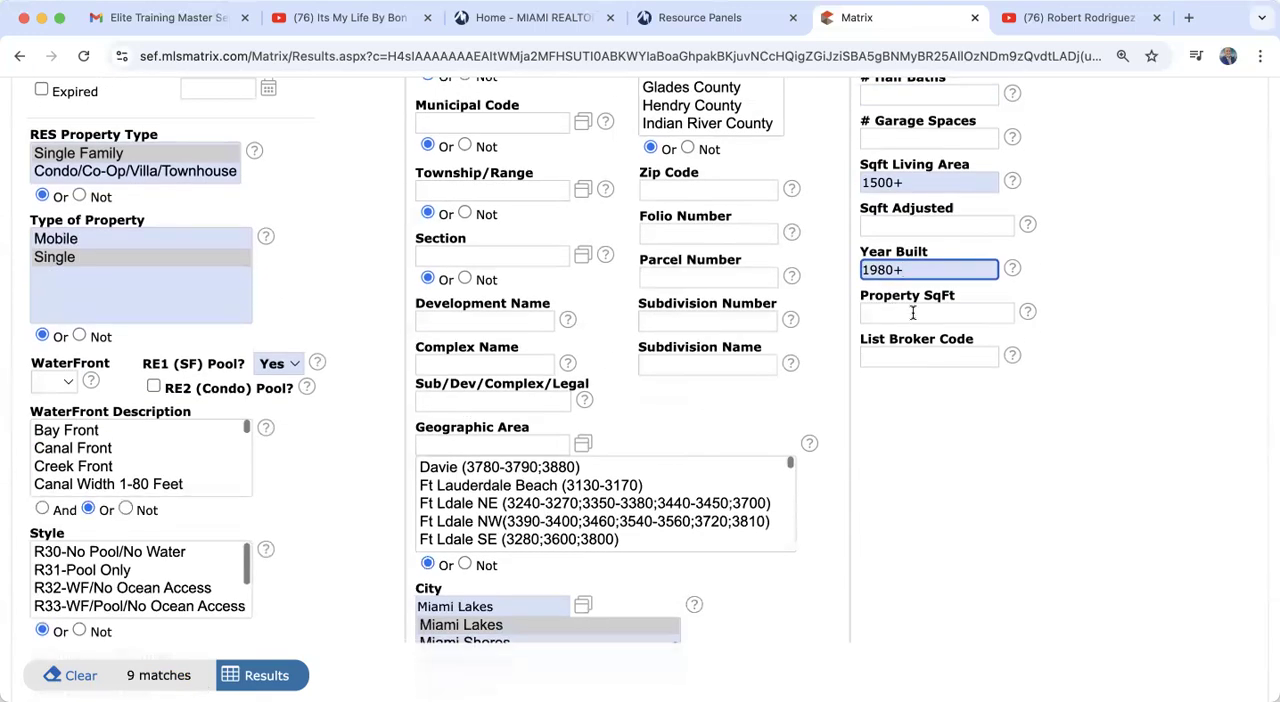
pyautogui.moveTo(936, 318)
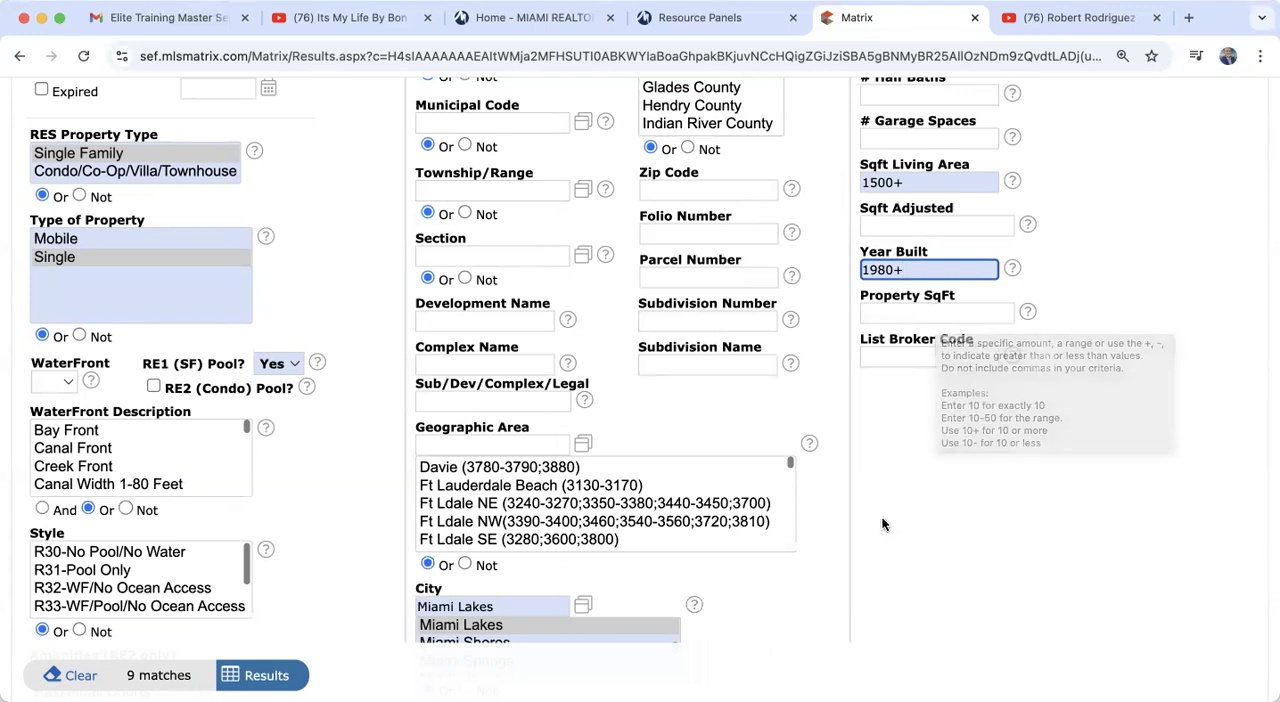
pyautogui.scroll(-10, 882, 524)
pyautogui.scroll(2, 882, 524)
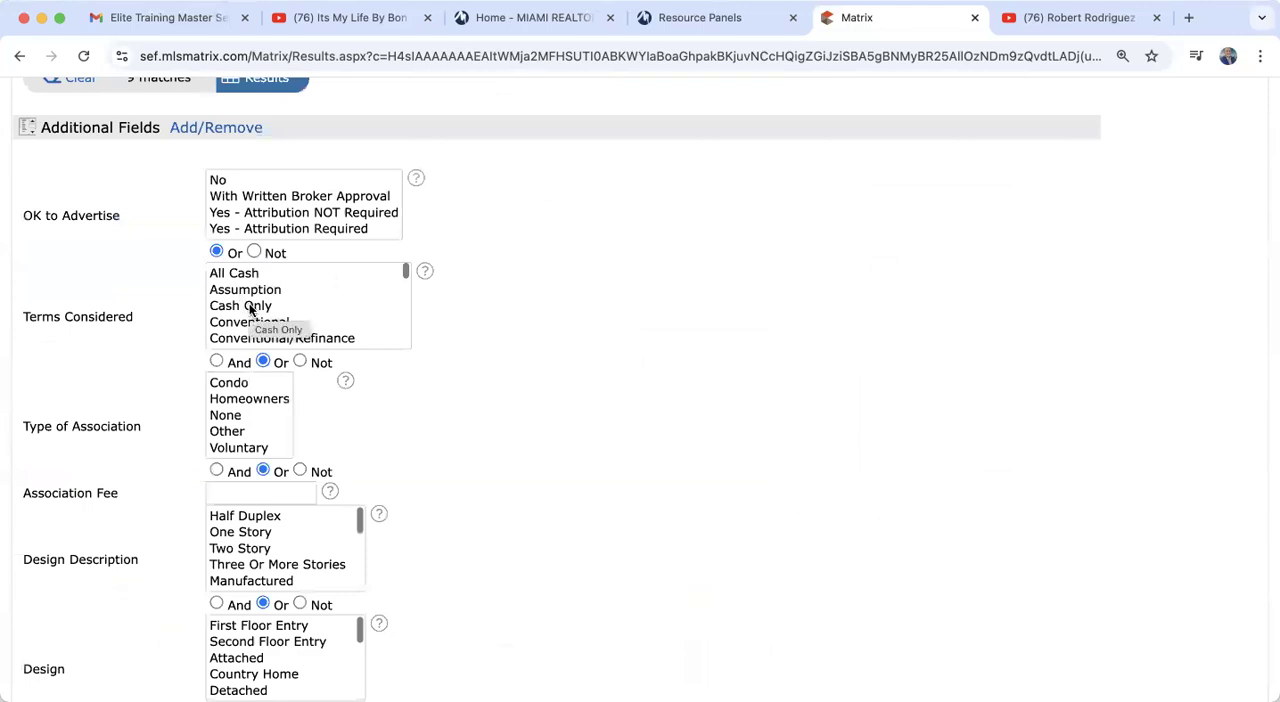
pyautogui.scroll(-1, 253, 313)
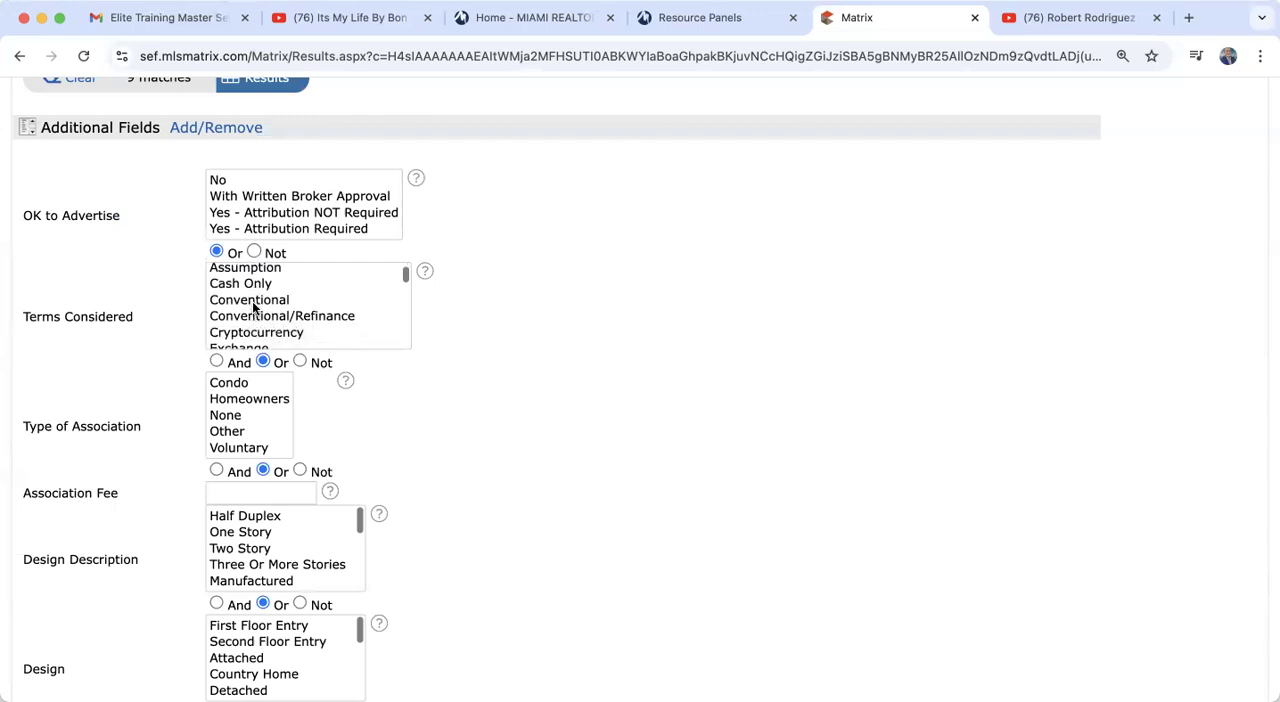
pyautogui.click(254, 306)
pyautogui.press('super+a')
pyautogui.scroll(-1, 253, 307)
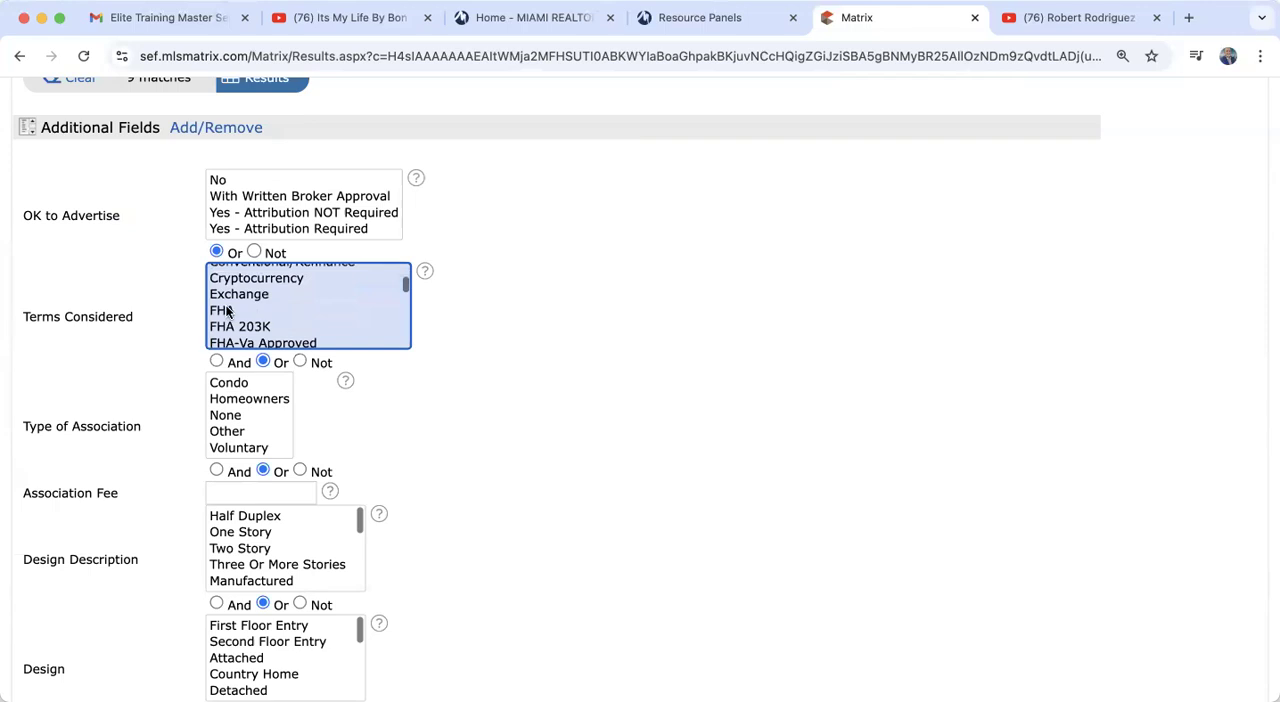
pyautogui.click(226, 312)
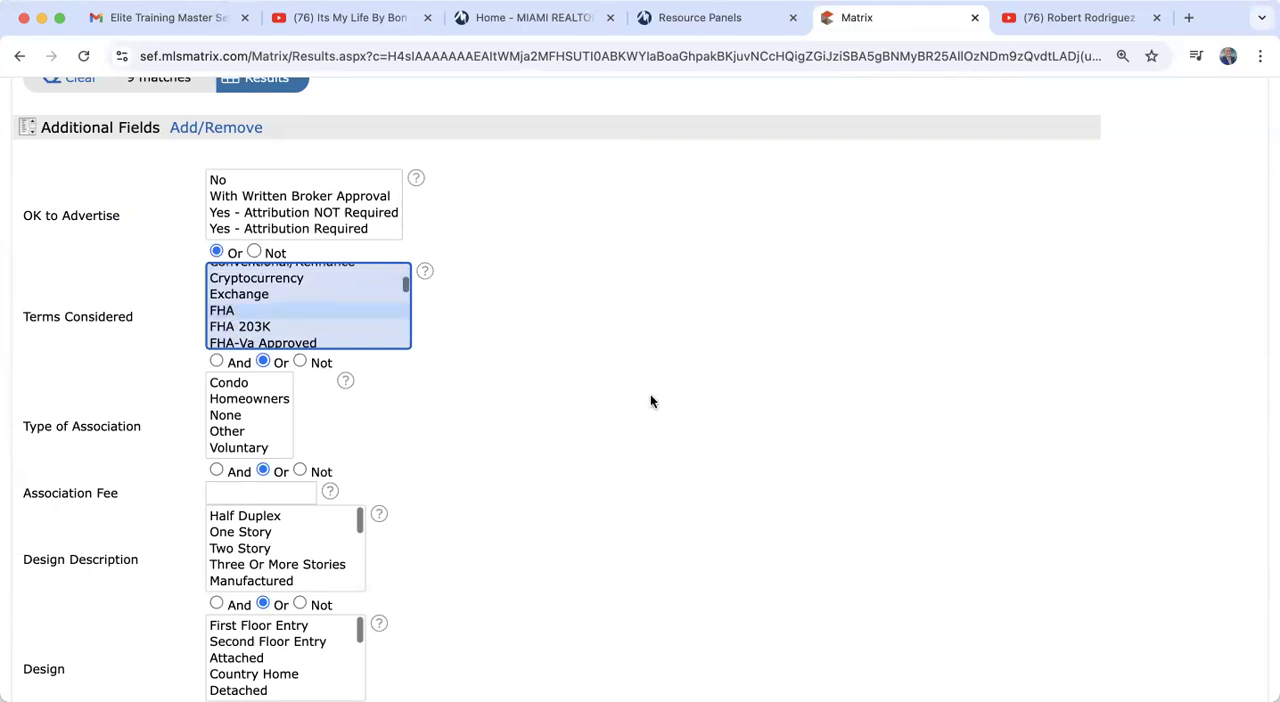
# Step: Set Type of Association to None and check the updated match count
pyautogui.scroll(1, 650, 401)
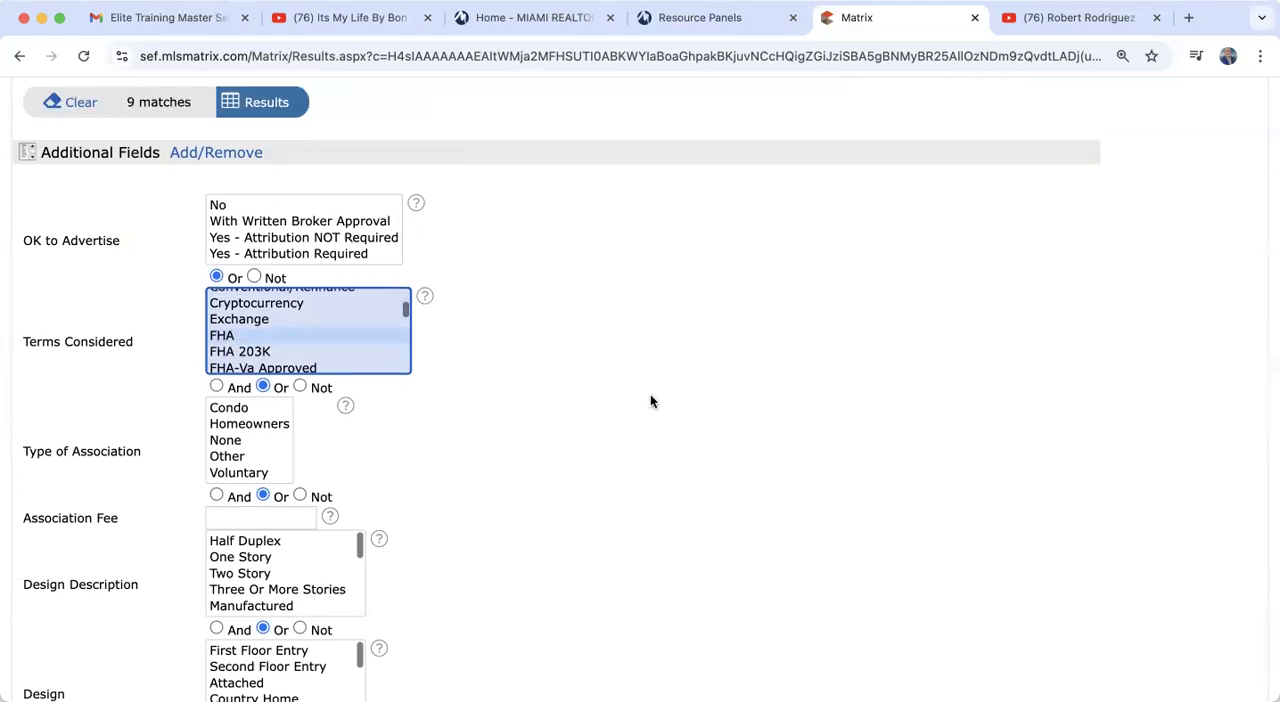
pyautogui.scroll(-1, 650, 401)
pyautogui.scroll(-2, 650, 401)
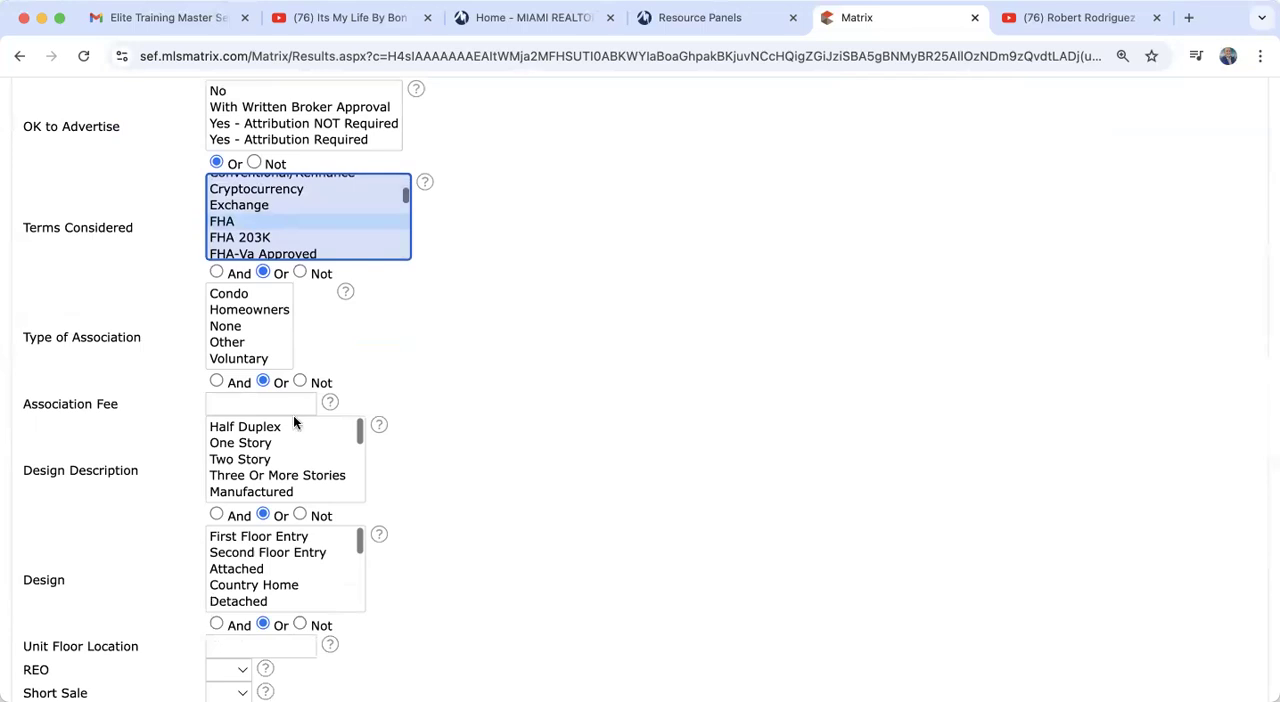
pyautogui.click(225, 330)
pyautogui.scroll(3, 577, 413)
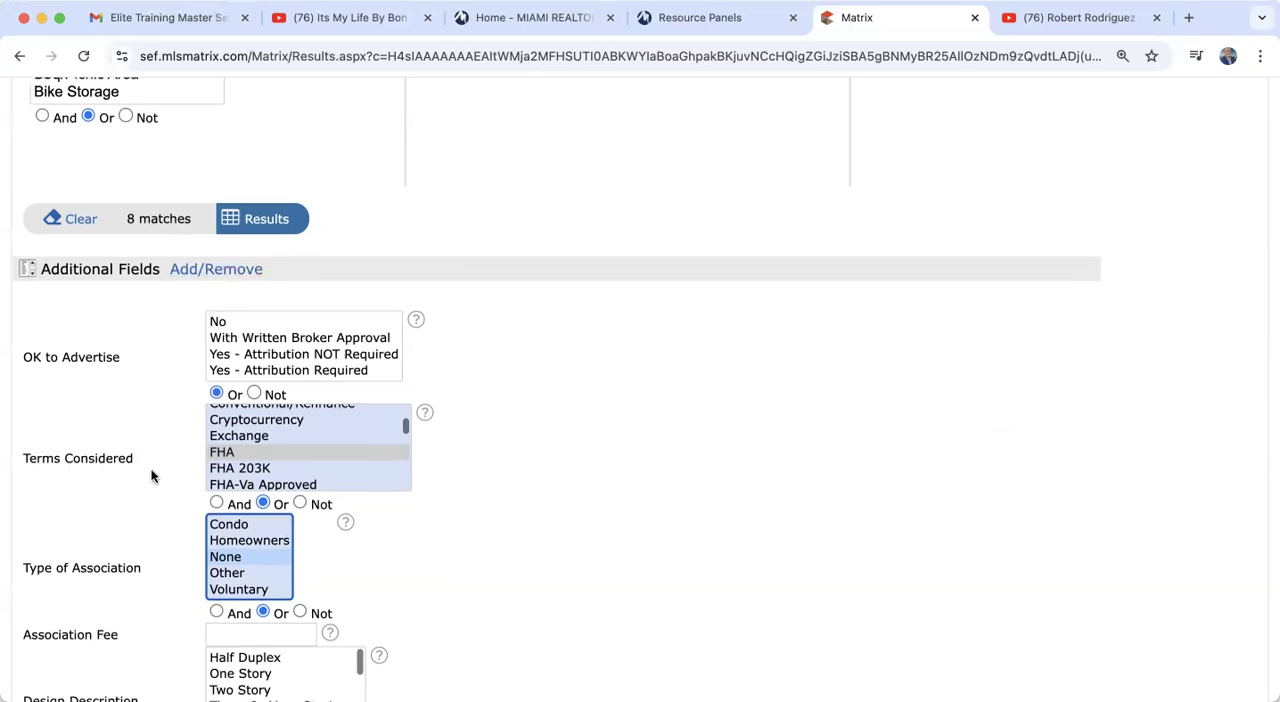
# Step: Set Design Description to One Story and check the updated match count
pyautogui.scroll(-5, 151, 476)
pyautogui.scroll(-5, 151, 476)
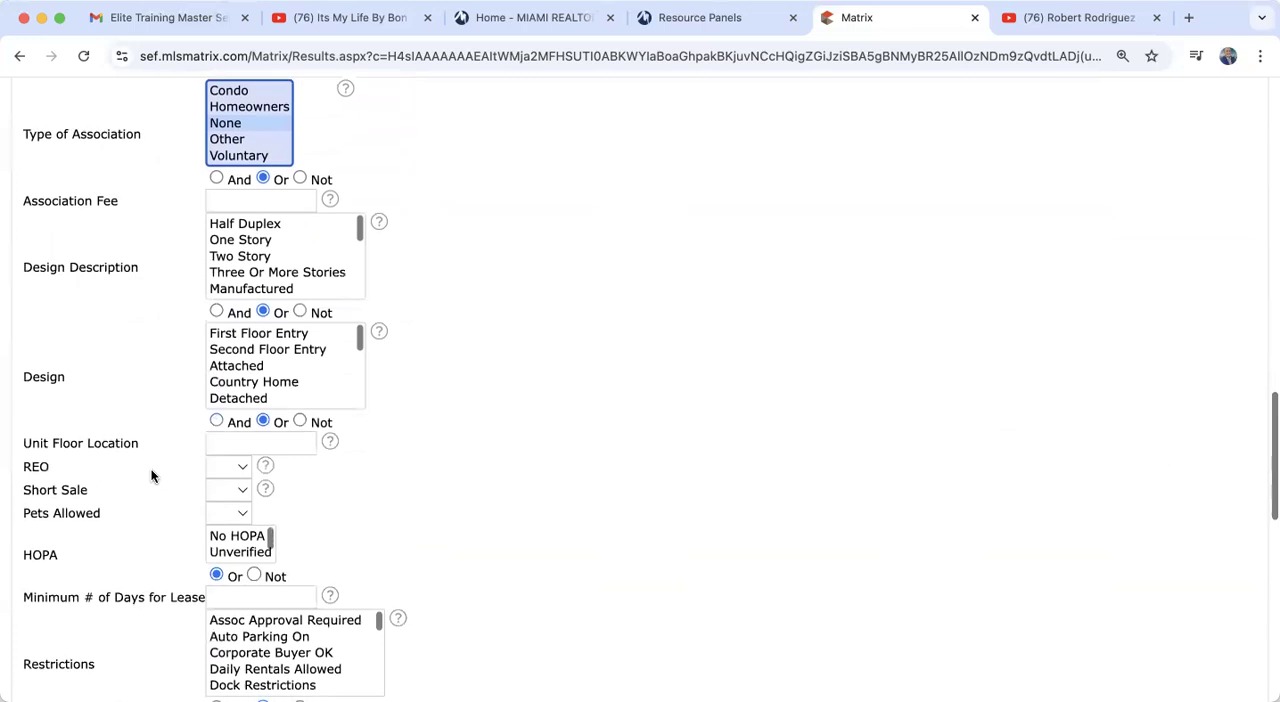
pyautogui.click(258, 241)
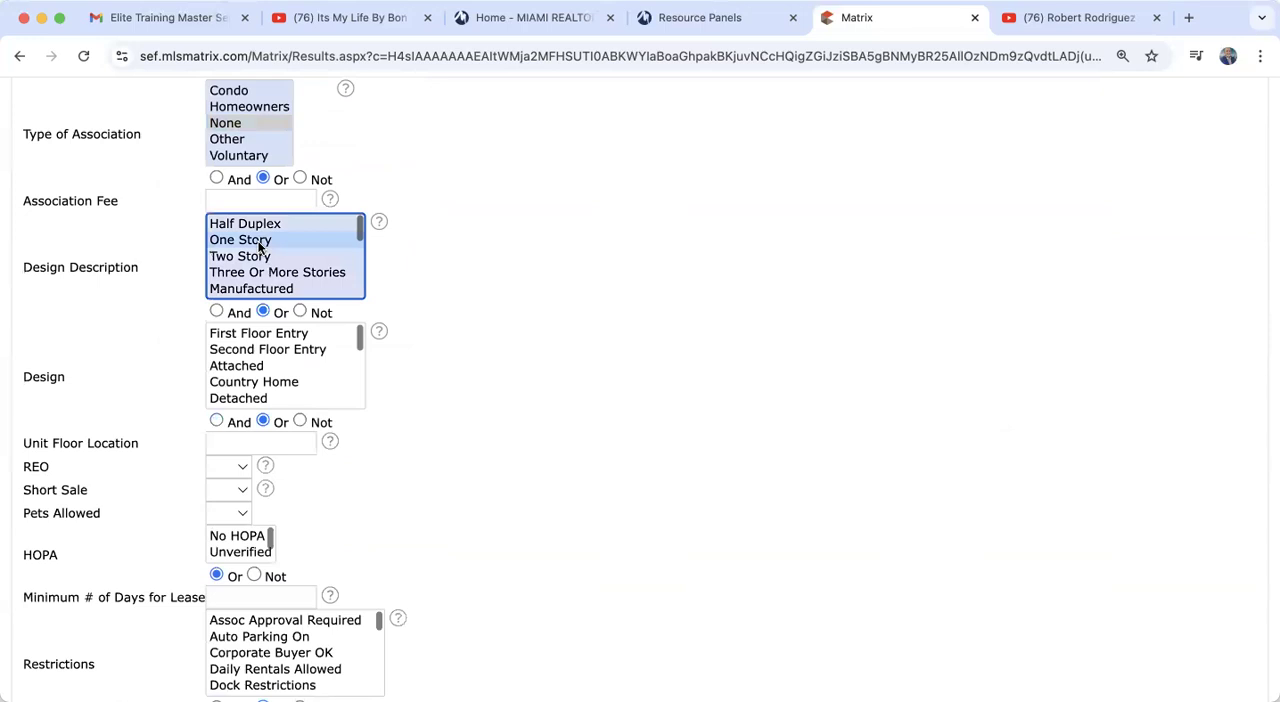
pyautogui.scroll(5, 258, 245)
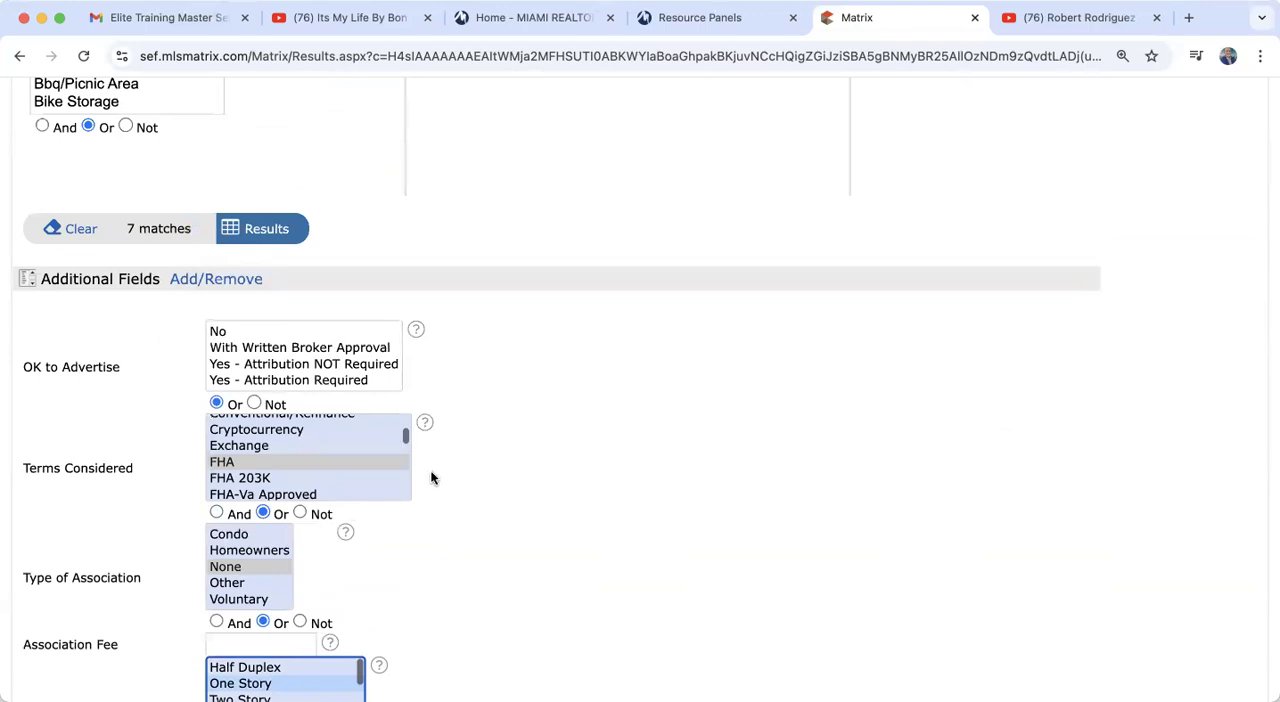
# Step: Review the chosen criteria and display the search results
pyautogui.scroll(-3, 432, 478)
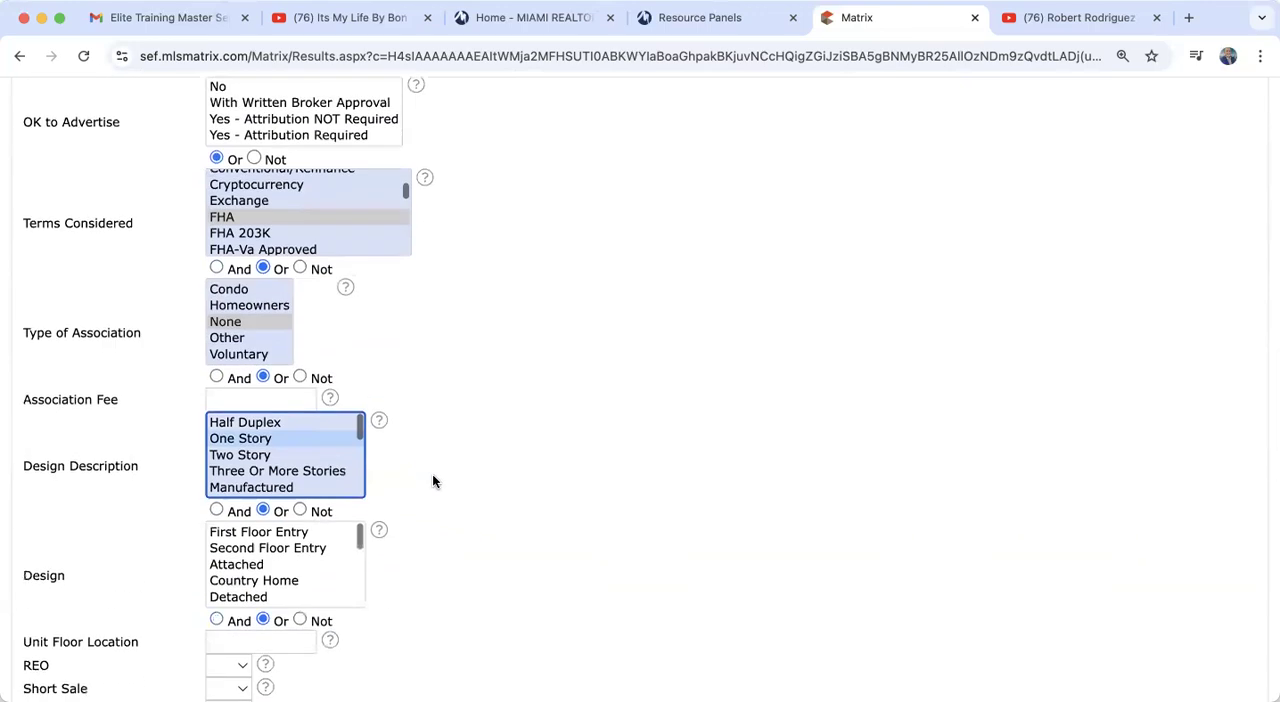
pyautogui.scroll(-1, 432, 478)
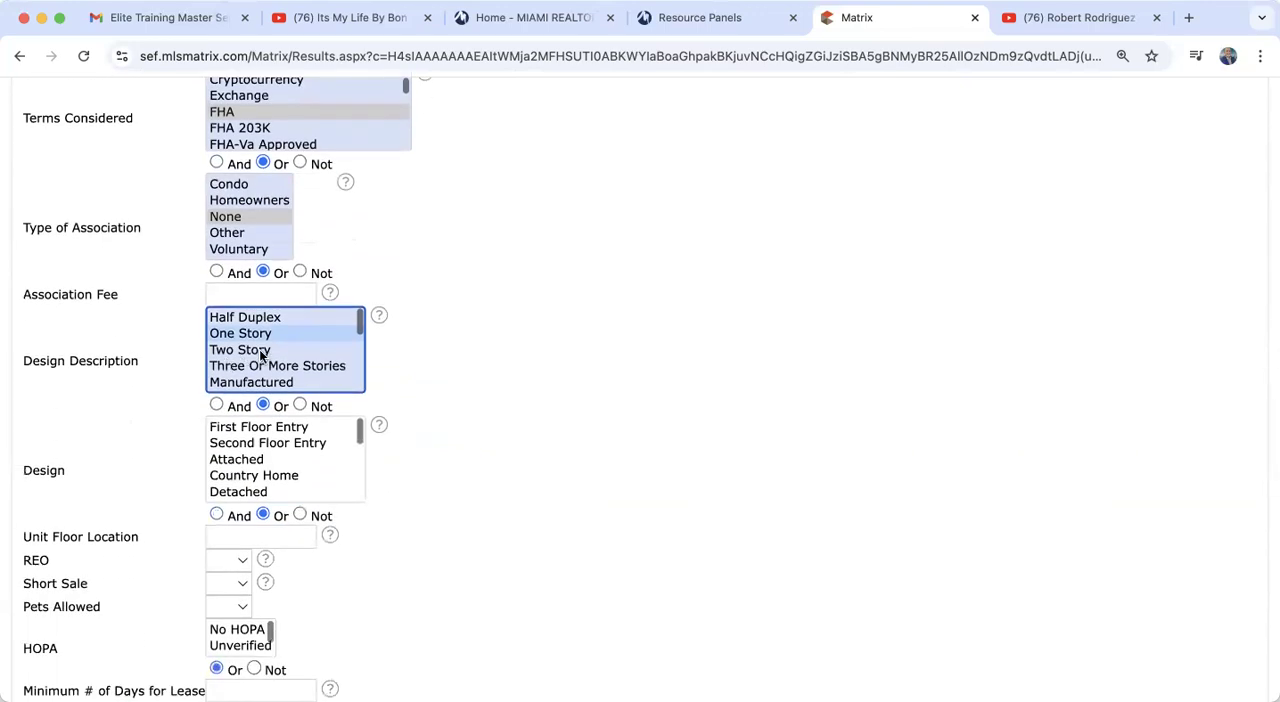
pyautogui.scroll(3, 466, 565)
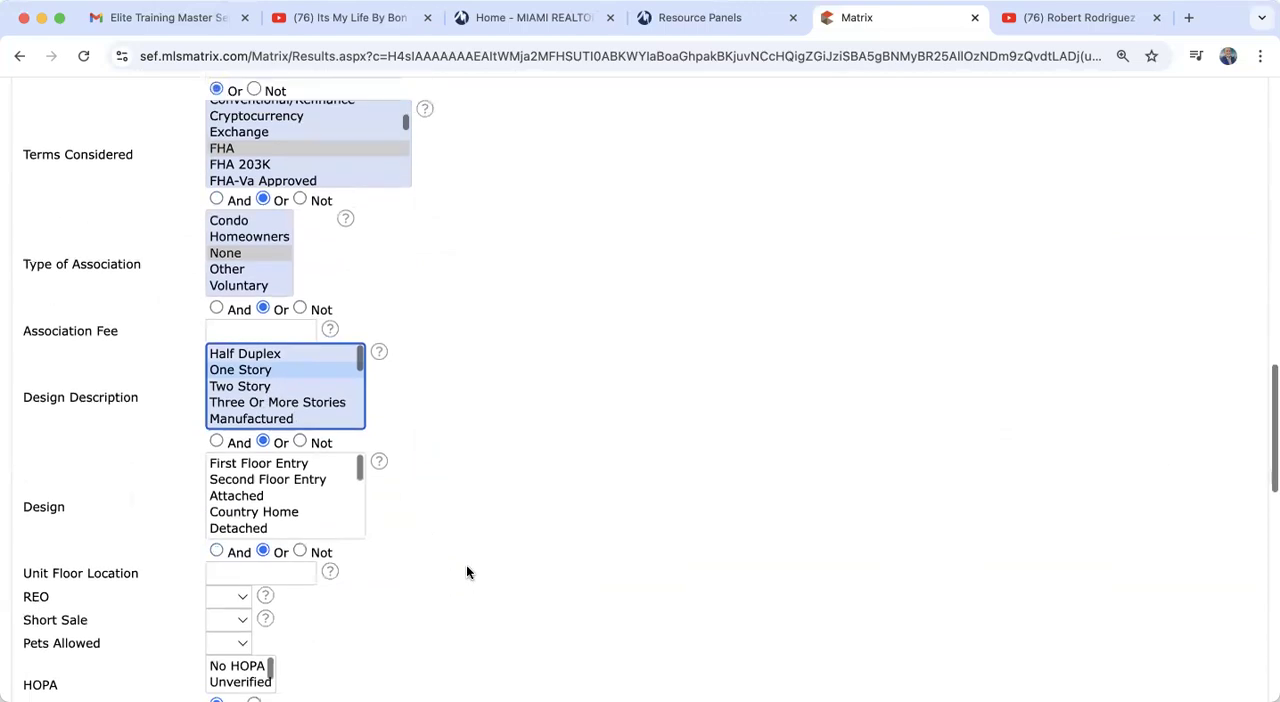
pyautogui.scroll(5, 466, 571)
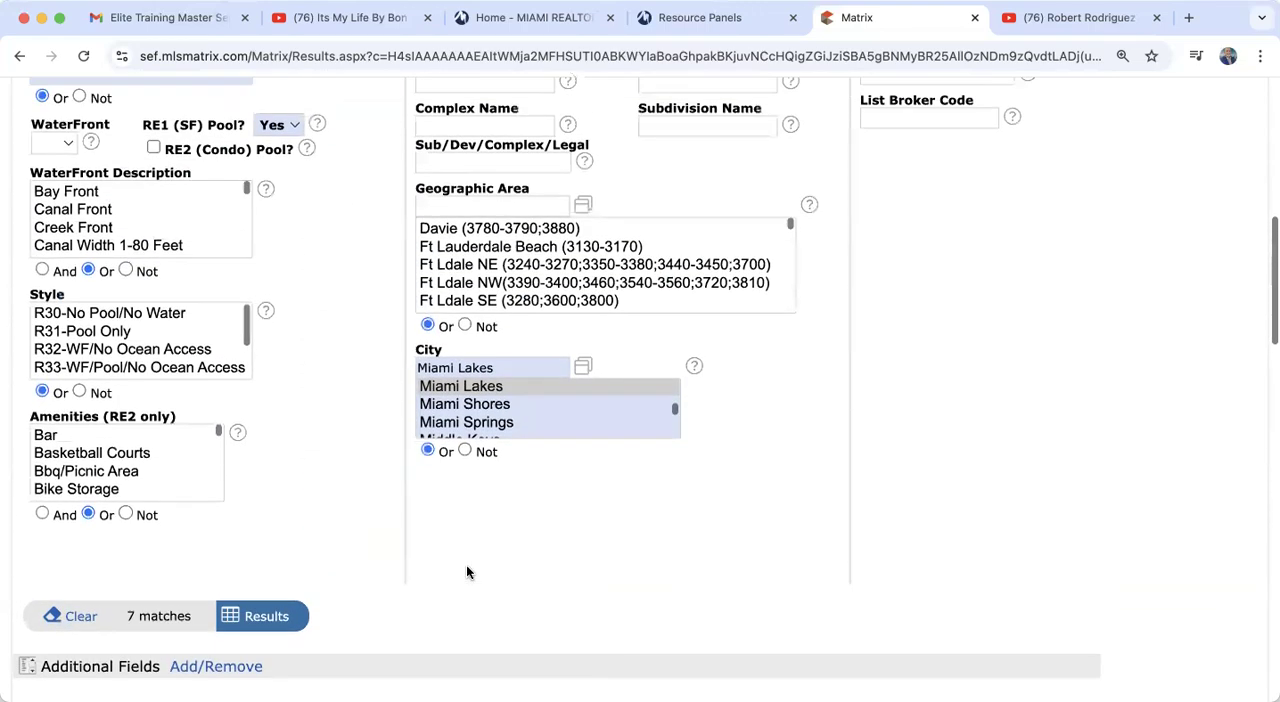
pyautogui.scroll(10, 331, 381)
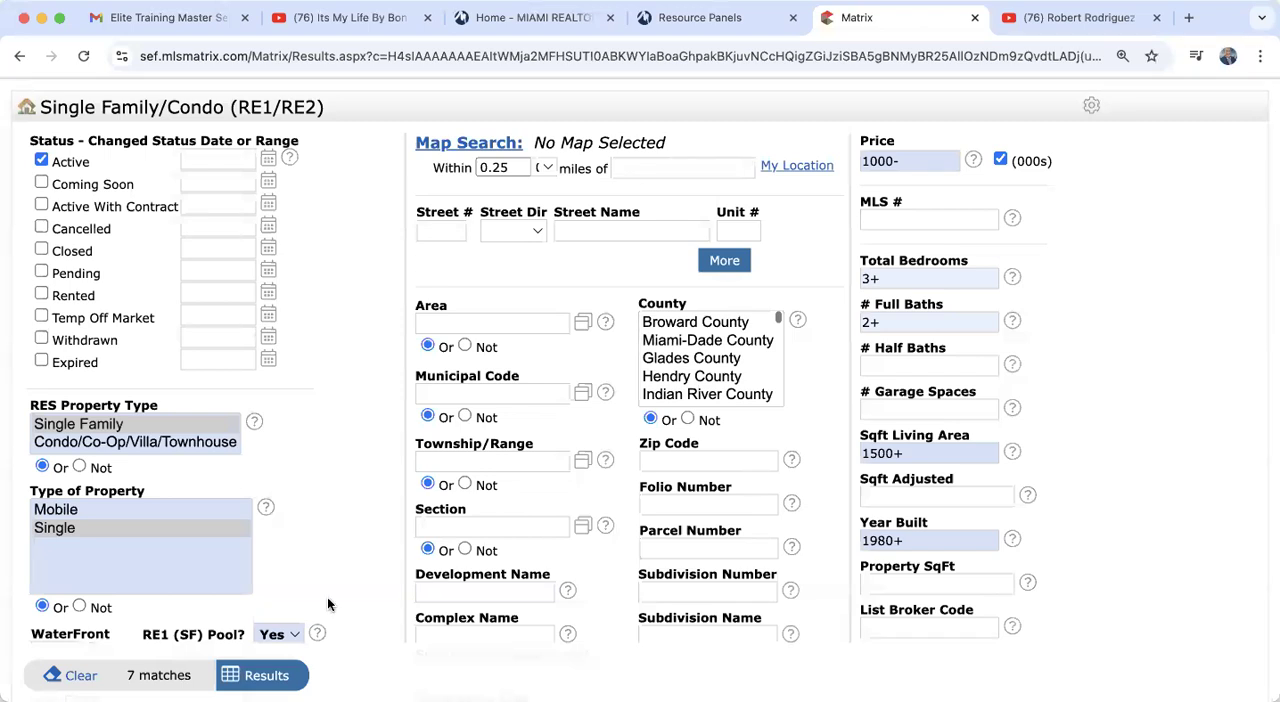
pyautogui.click(260, 677)
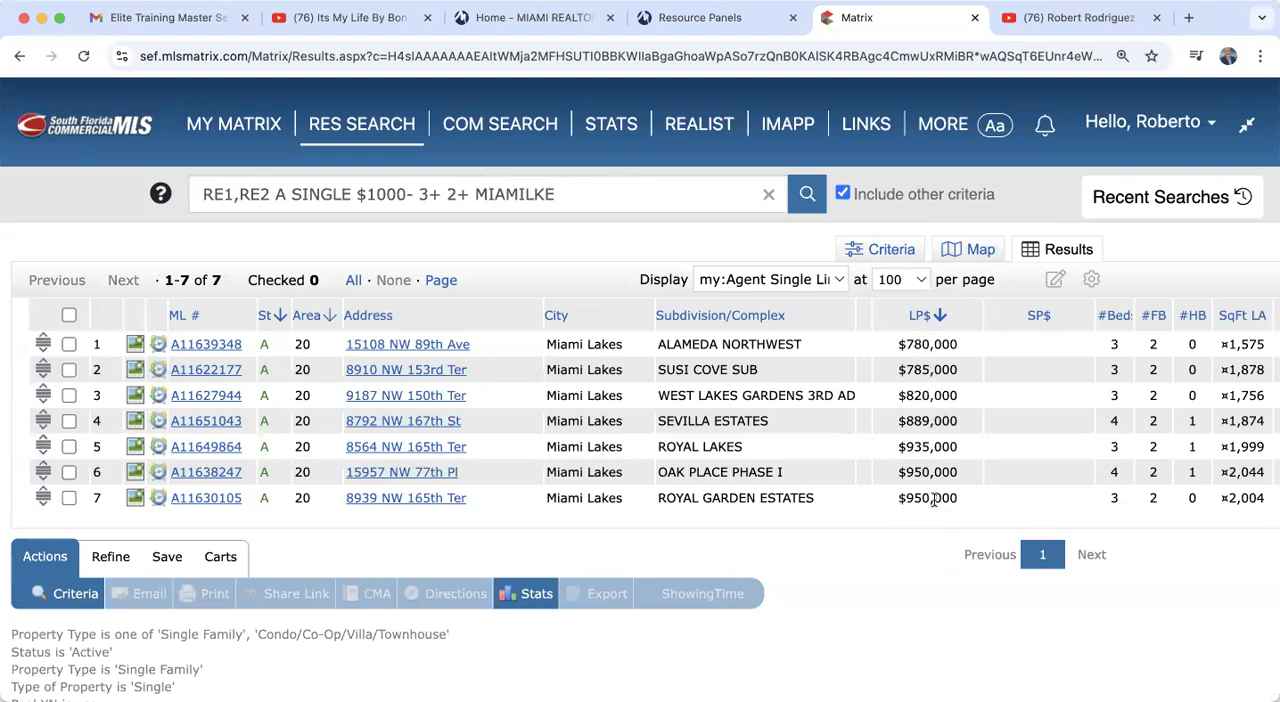
# Step: Sort the results by list price from highest to lowest and return to lowest first
pyautogui.click(917, 318)
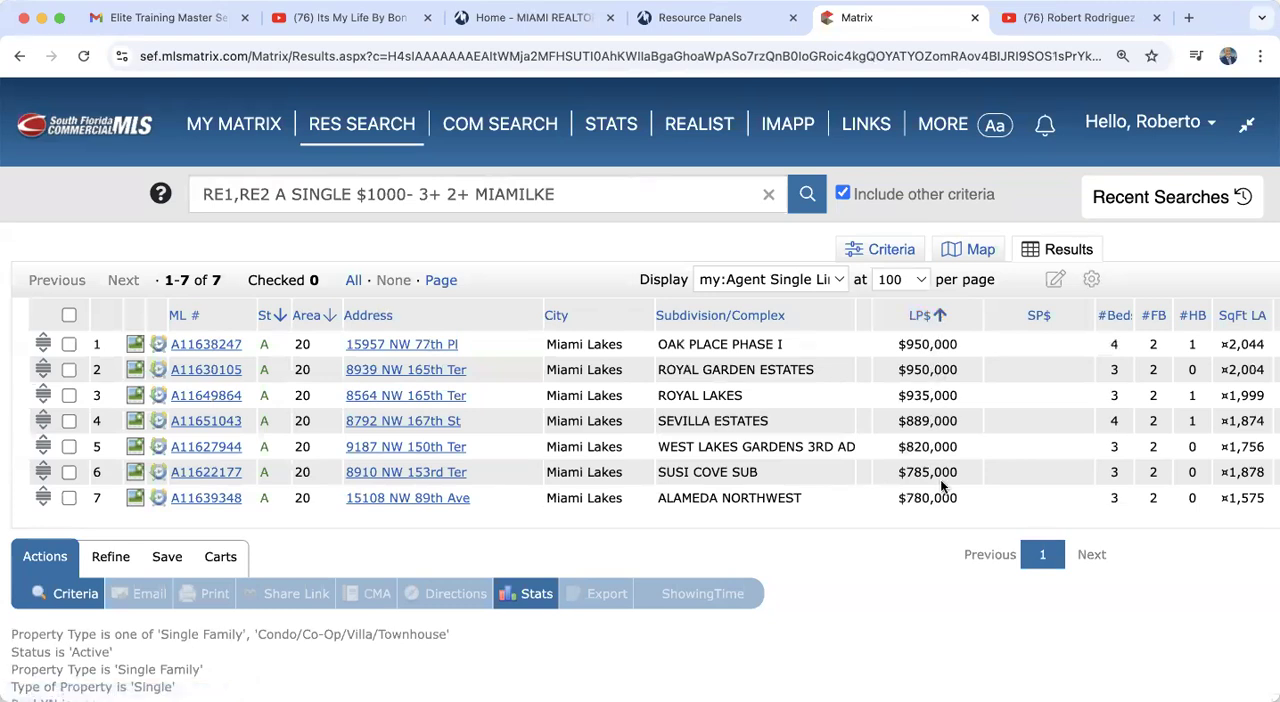
pyautogui.click(920, 318)
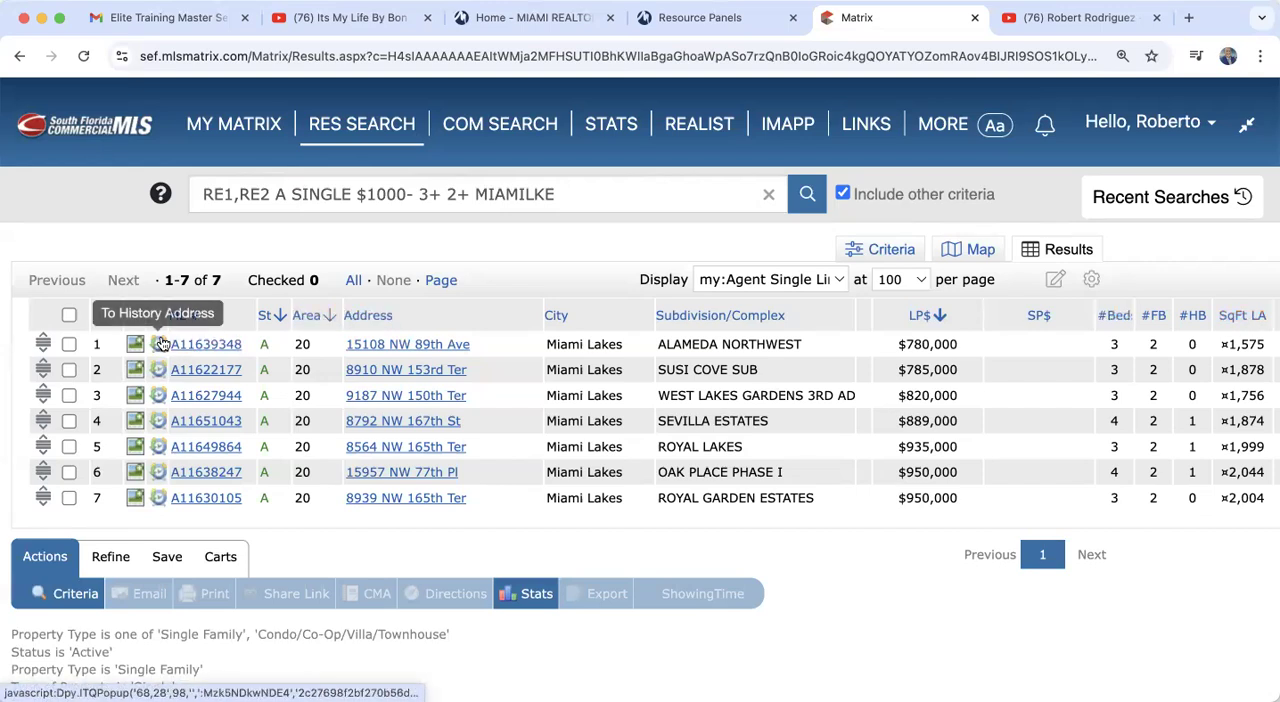
# Step: Open the full agent listing of the lowest-priced Miami Lakes result and look over its details
pyautogui.click(228, 346)
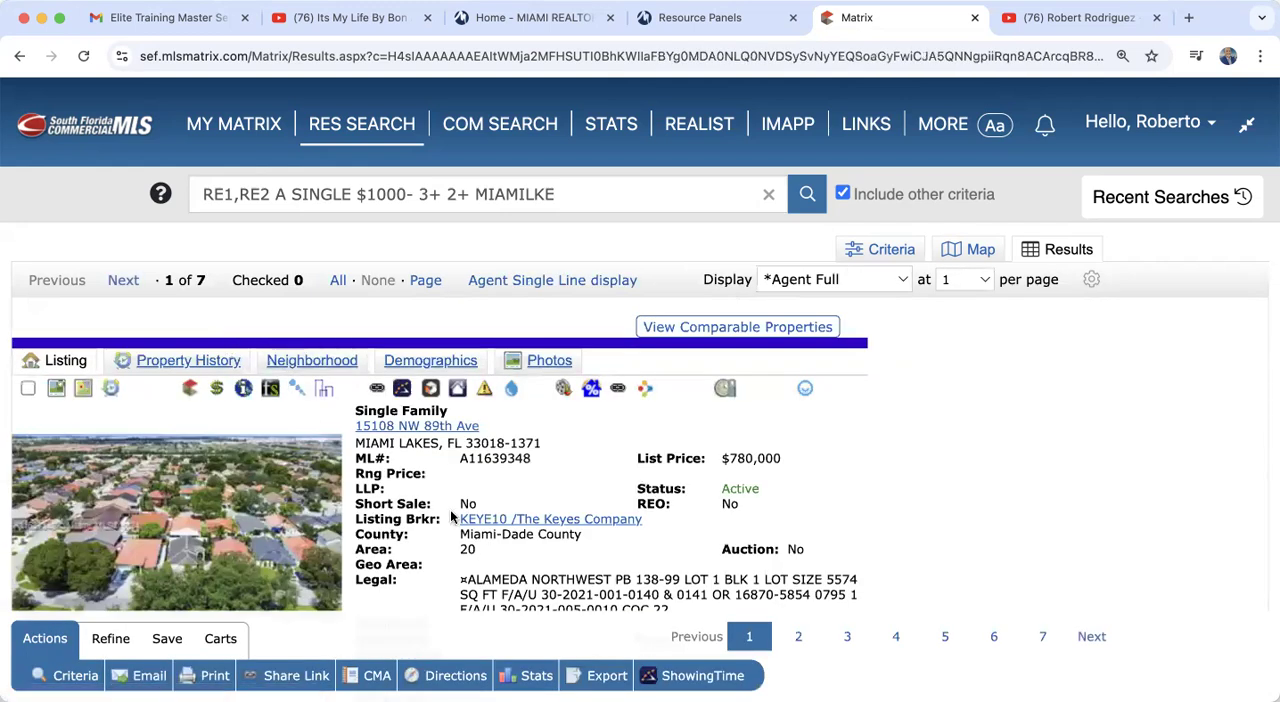
pyautogui.scroll(-5, 452, 516)
pyautogui.scroll(1, 450, 509)
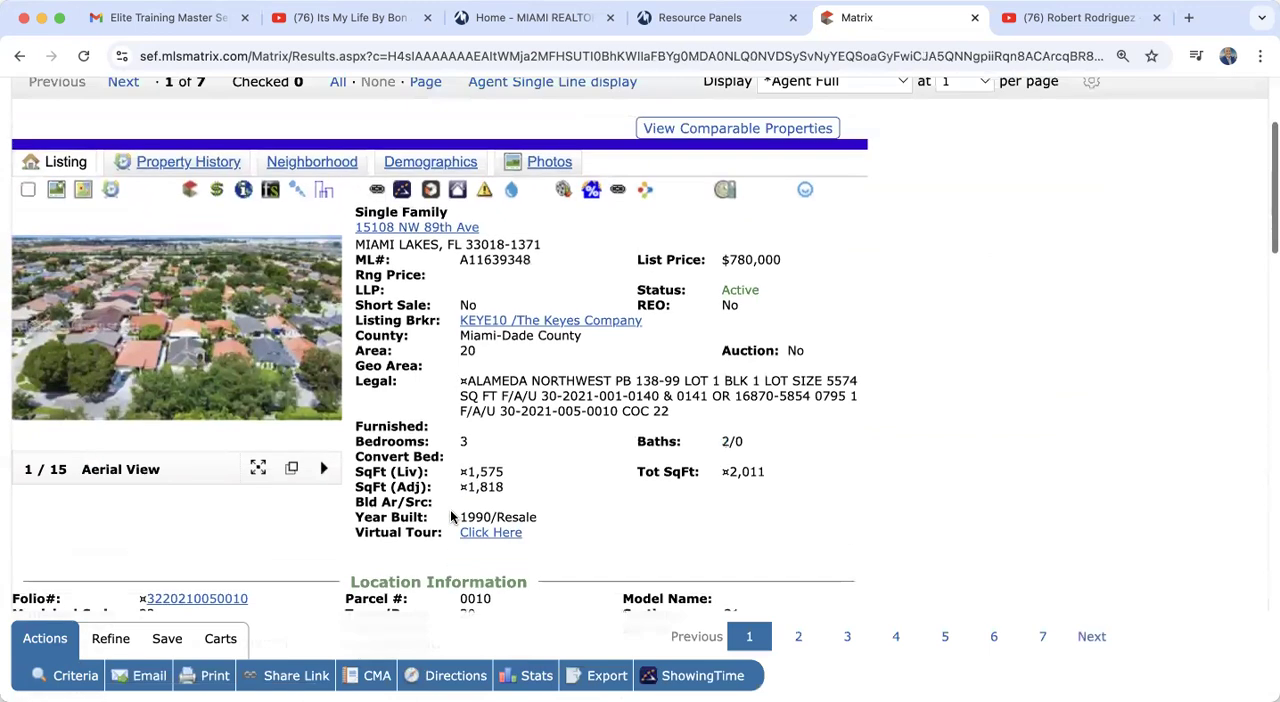
# Step: View the listing's first four photos in the enlarged photo viewer and close it
pyautogui.click(115, 274)
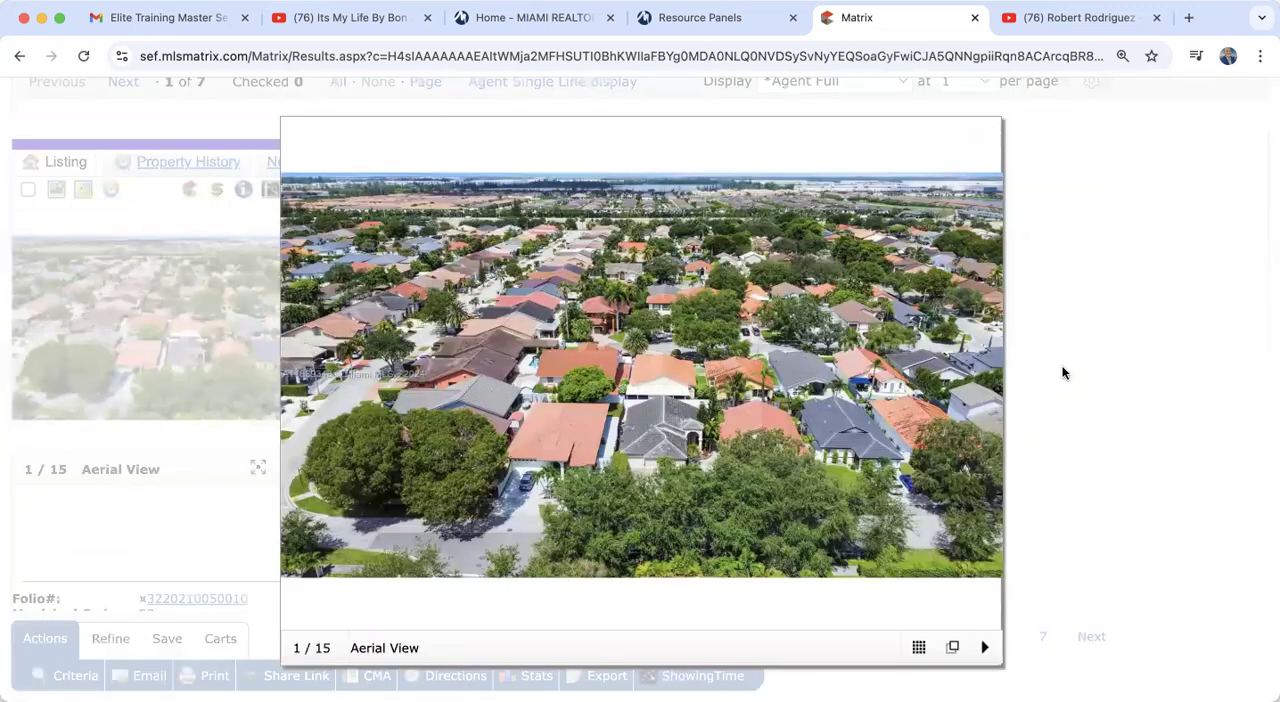
pyautogui.click(984, 392)
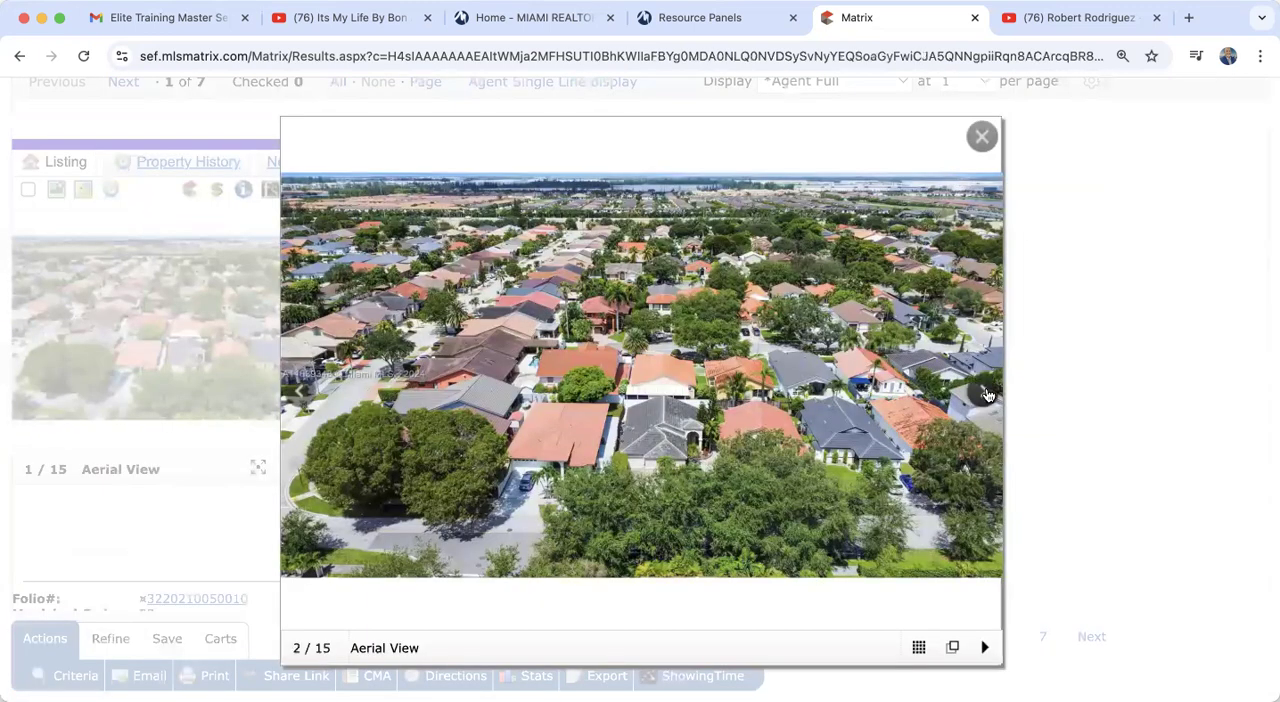
pyautogui.click(985, 394)
pyautogui.click(985, 394)
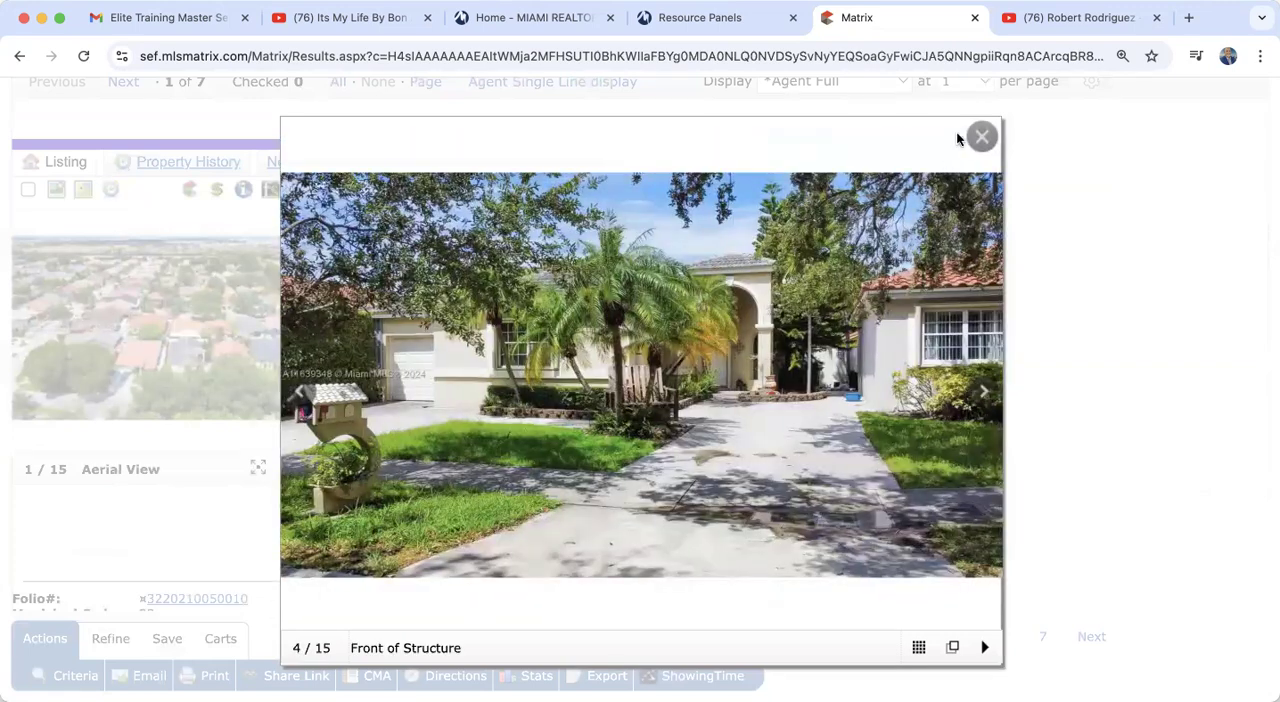
pyautogui.click(981, 135)
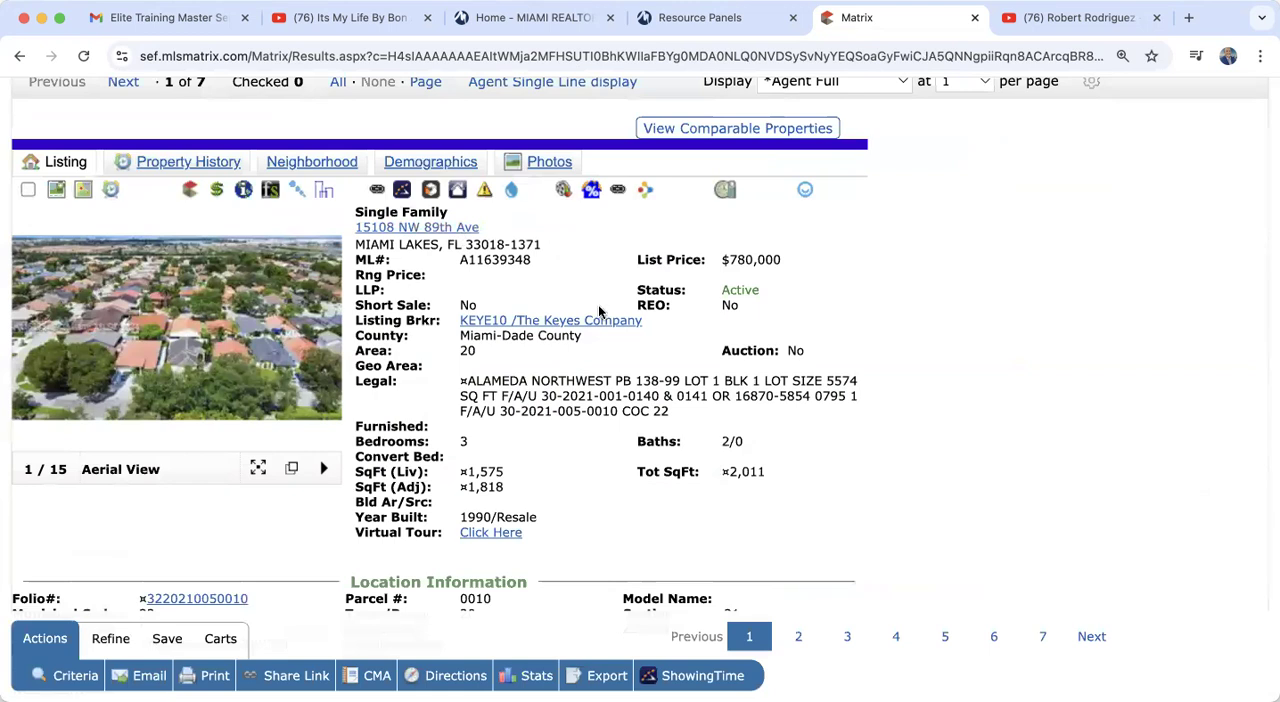
# Step: Read the listing's price, size and year details together with its location and general information
pyautogui.scroll(-3, 590, 343)
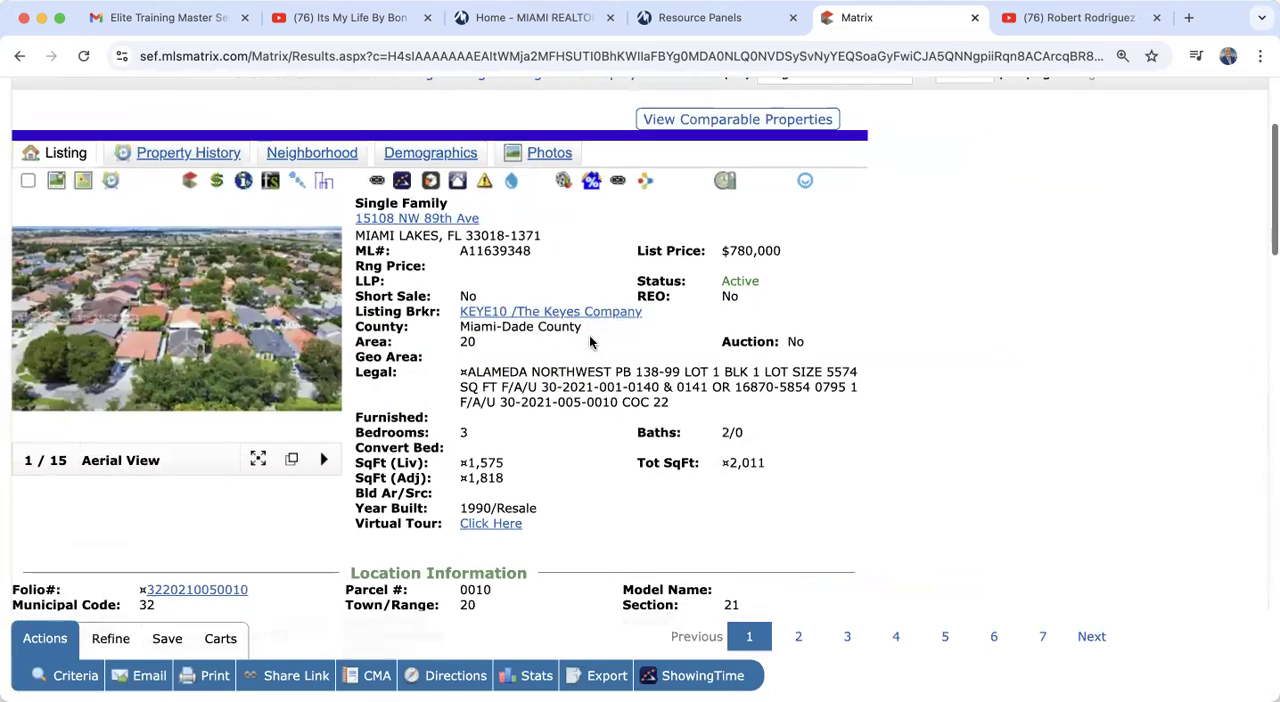
pyautogui.scroll(-1, 590, 343)
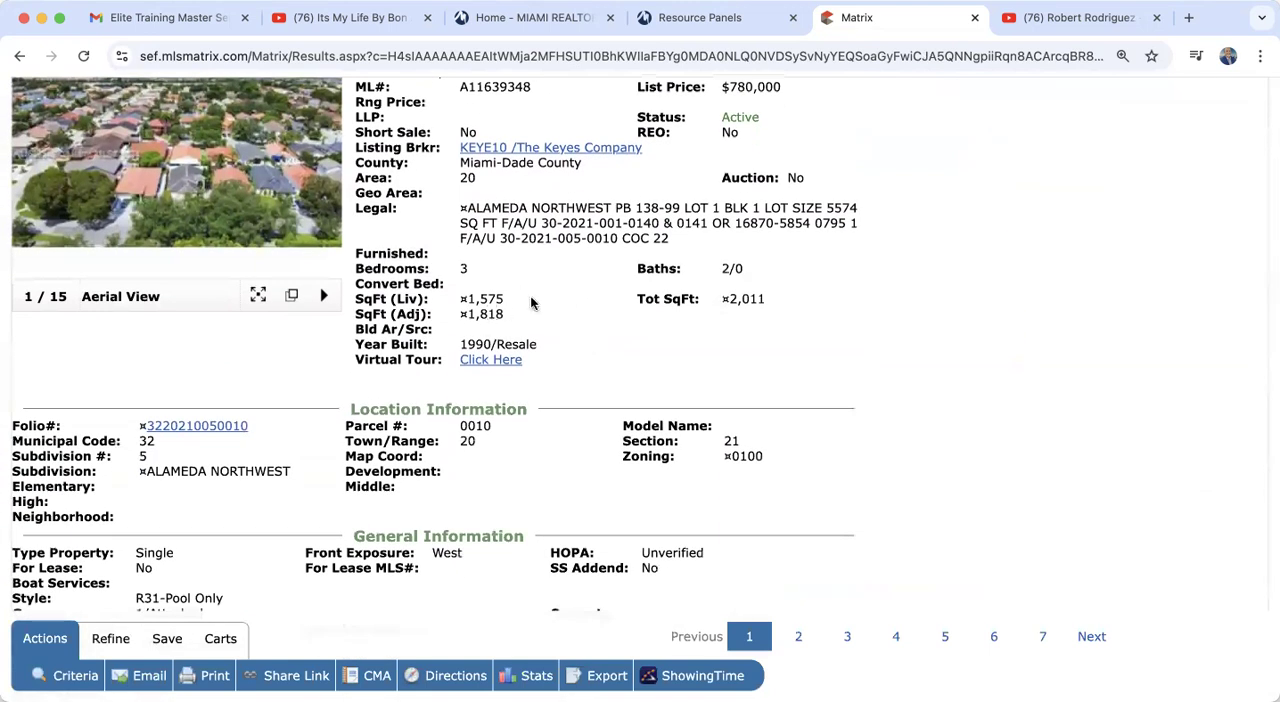
pyautogui.scroll(-2, 563, 314)
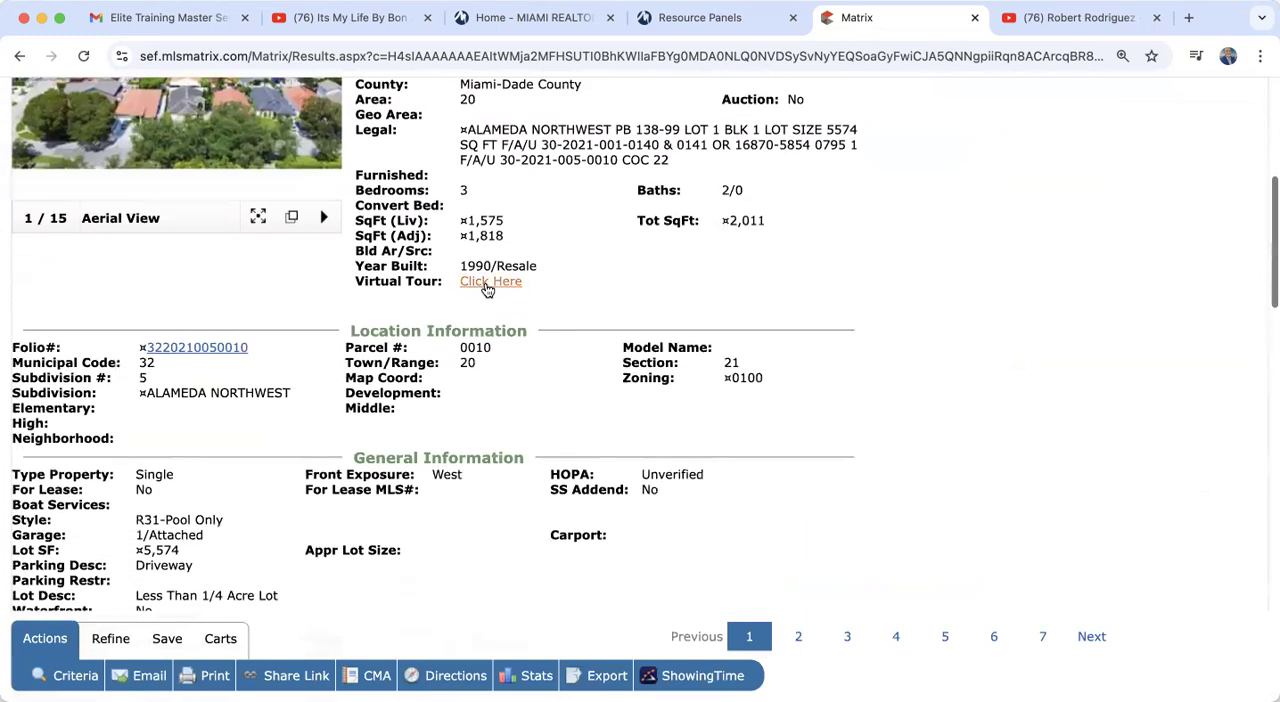
pyautogui.scroll(-3, 510, 380)
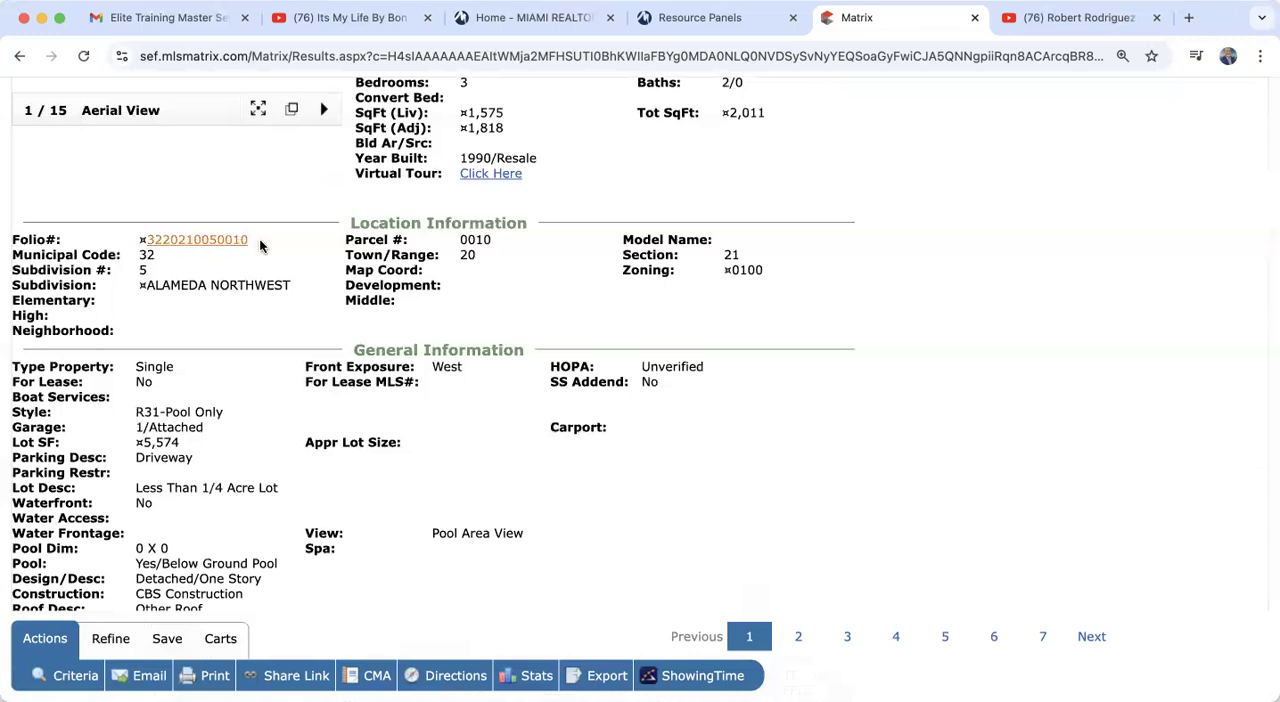
pyautogui.scroll(-3, 317, 305)
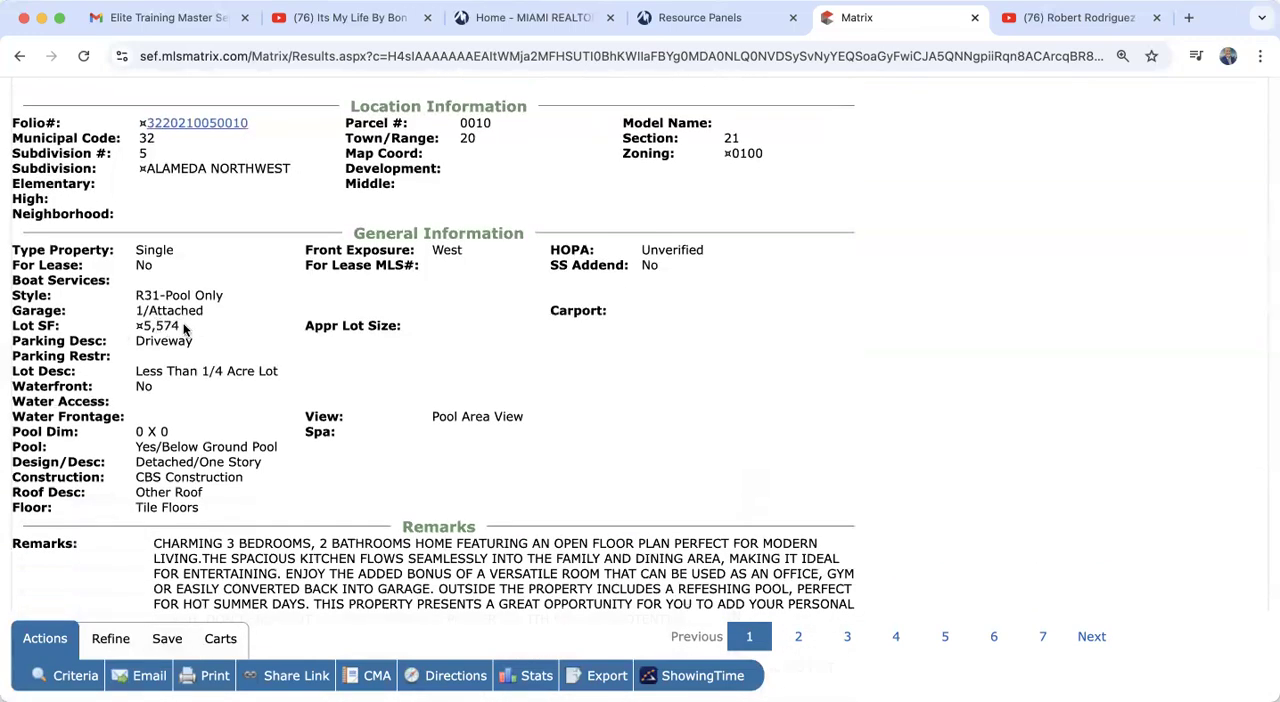
# Step: Read the listing's public and broker remarks, highlighting most of the public remarks text and clearing the highlight
pyautogui.scroll(-6, 193, 332)
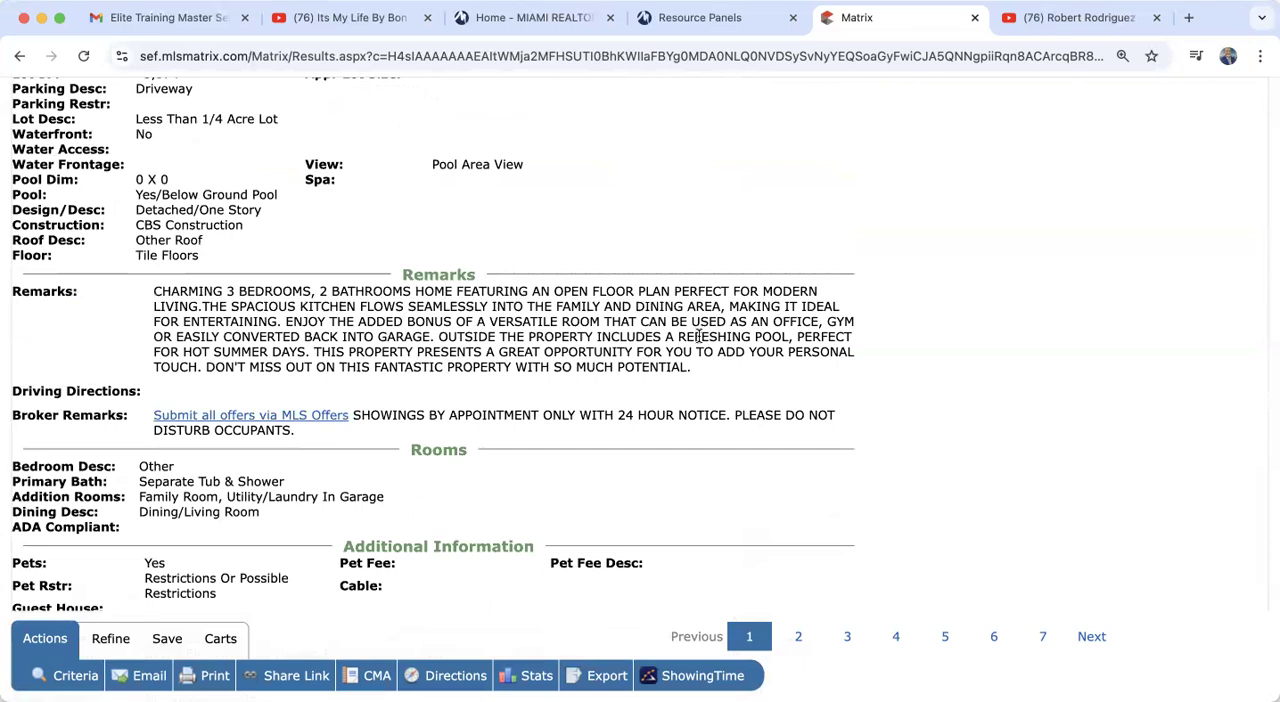
pyautogui.scroll(-3, 698, 336)
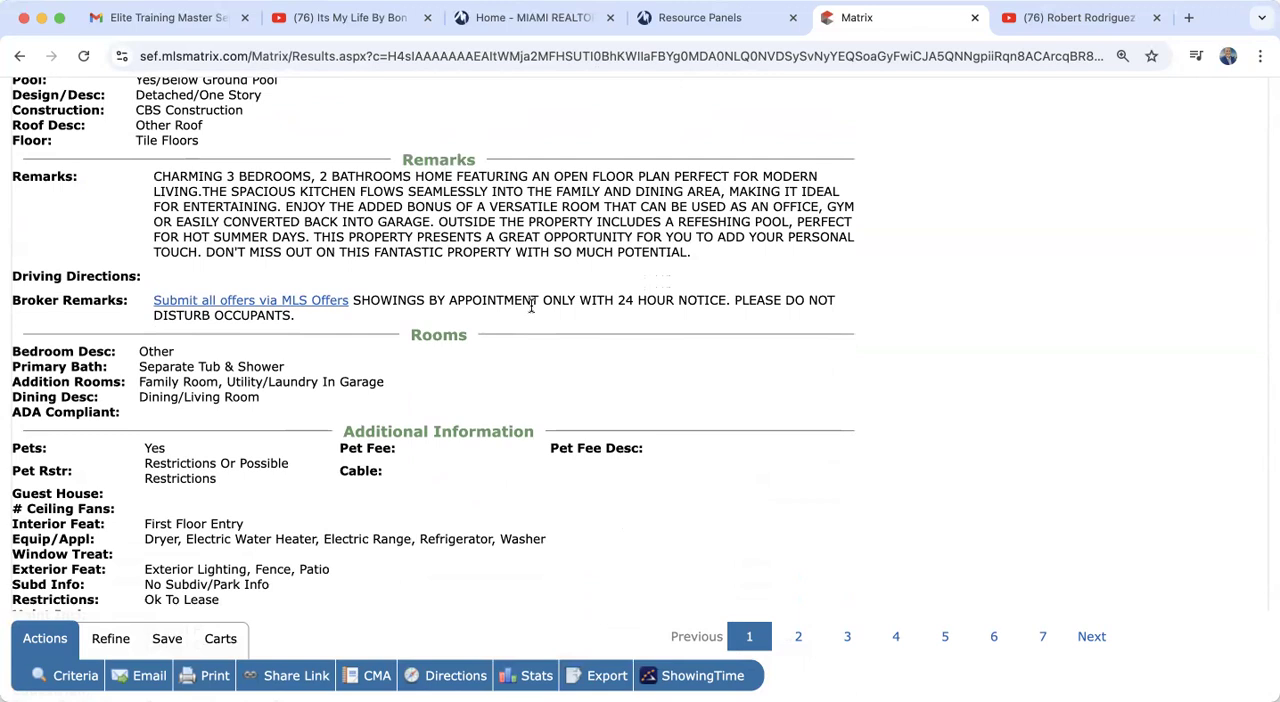
pyautogui.scroll(-2, 531, 306)
pyautogui.scroll(2, 531, 306)
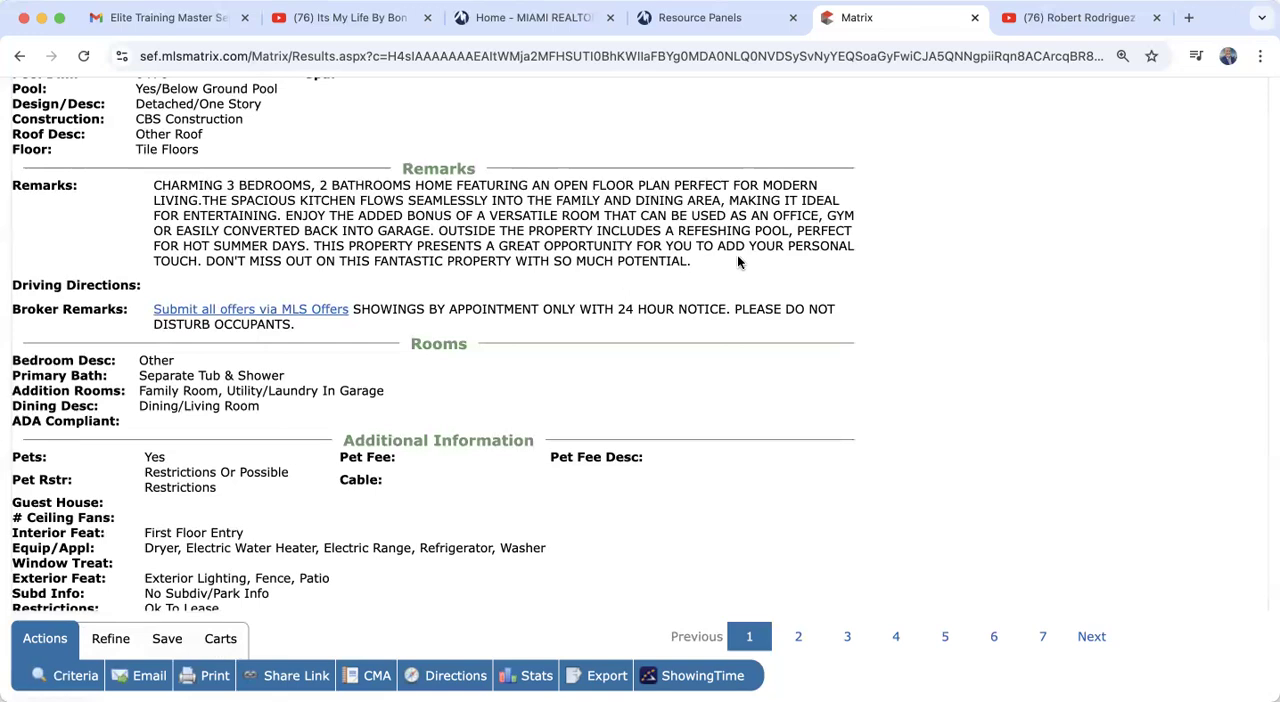
pyautogui.moveTo(700, 265); pyautogui.dragTo(517, 183)
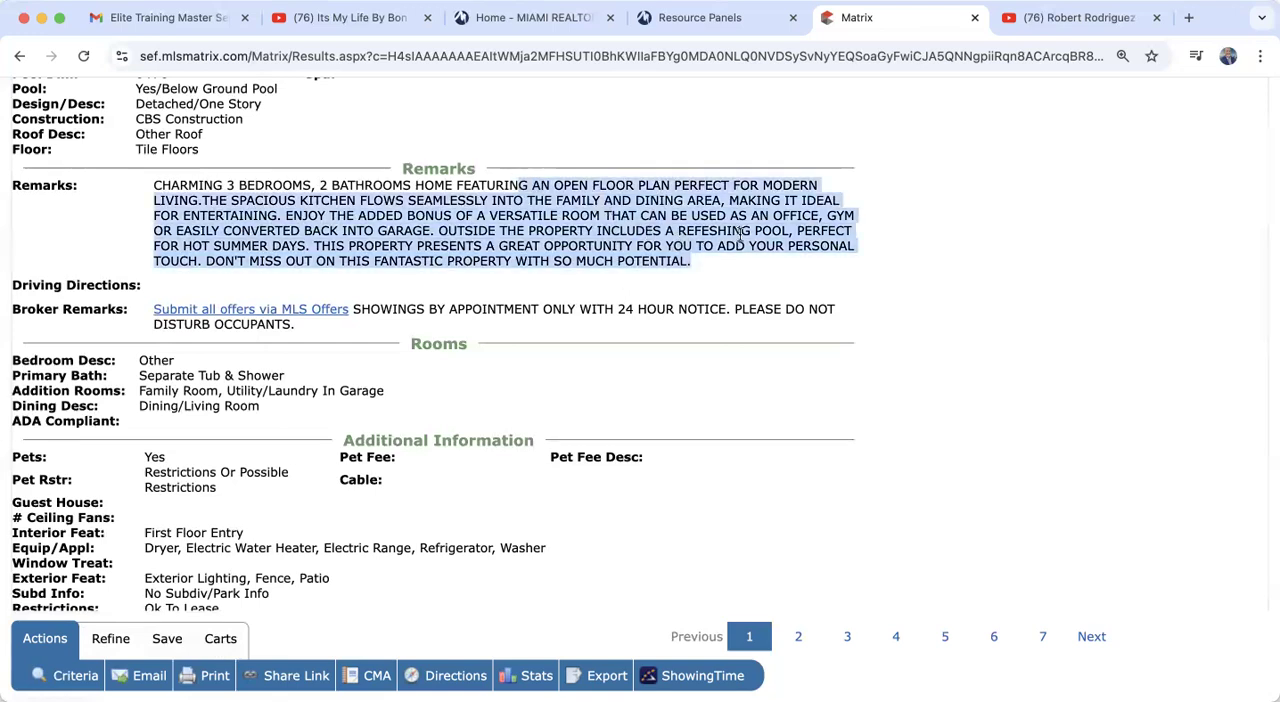
pyautogui.click(752, 263)
# Step: Examine the listing's additional, financial and agent/office information down to the search criteria summary
pyautogui.scroll(-8, 753, 265)
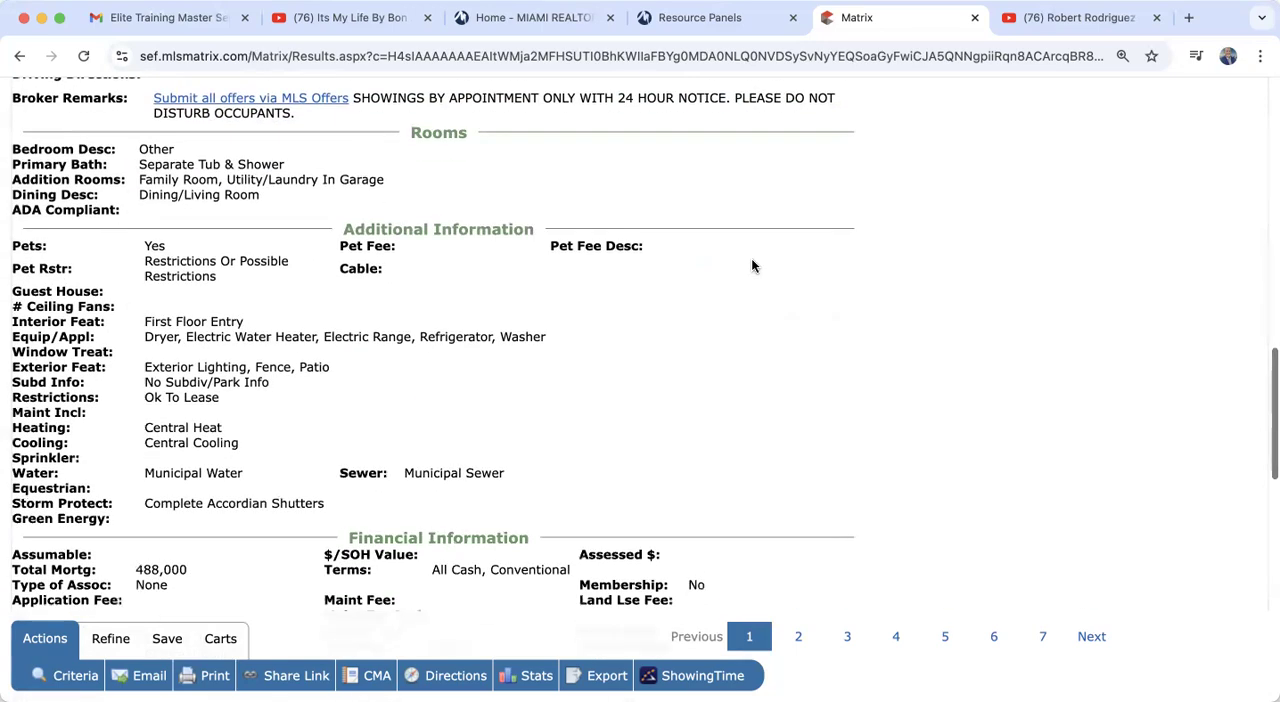
pyautogui.scroll(-7, 753, 265)
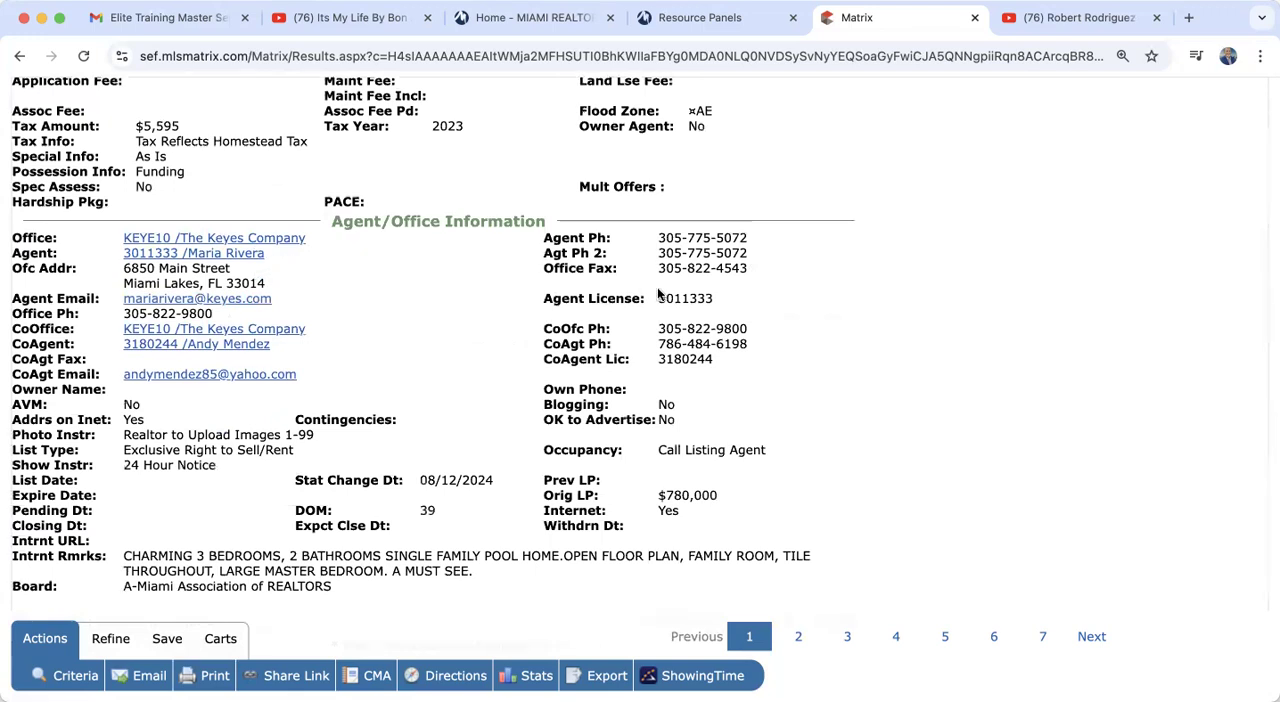
pyautogui.scroll(-3, 534, 375)
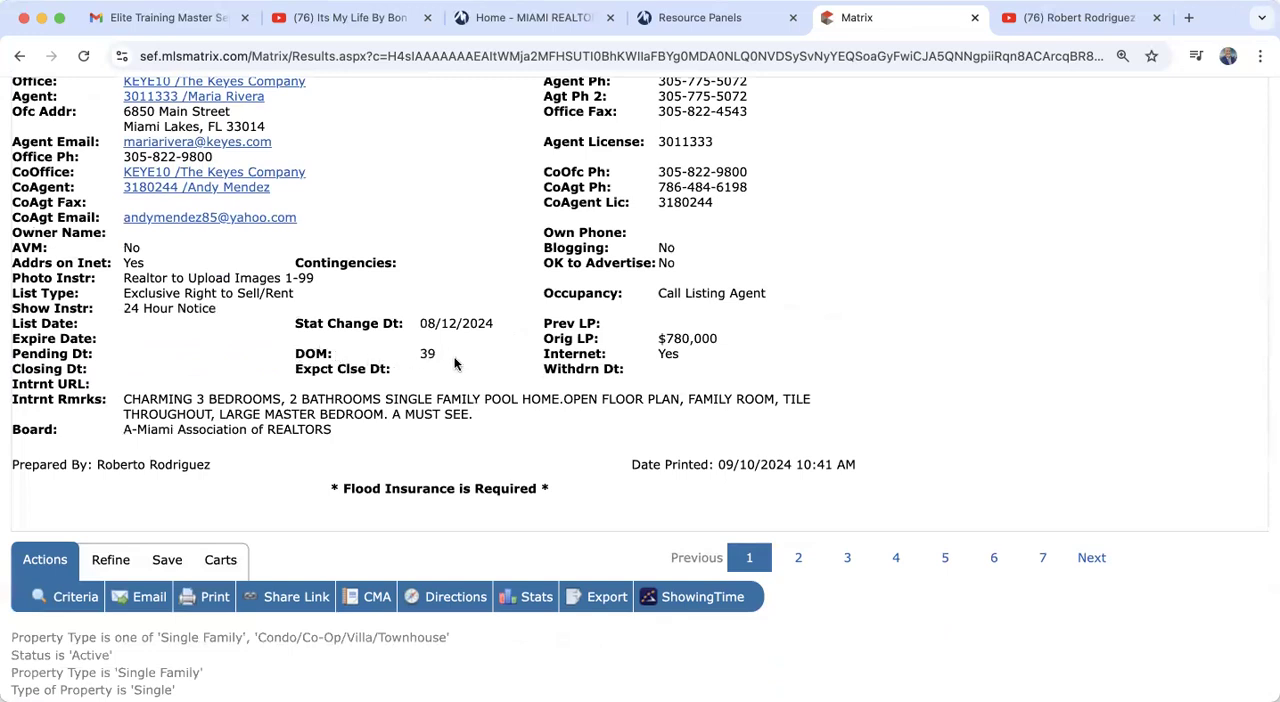
pyautogui.scroll(-4, 454, 364)
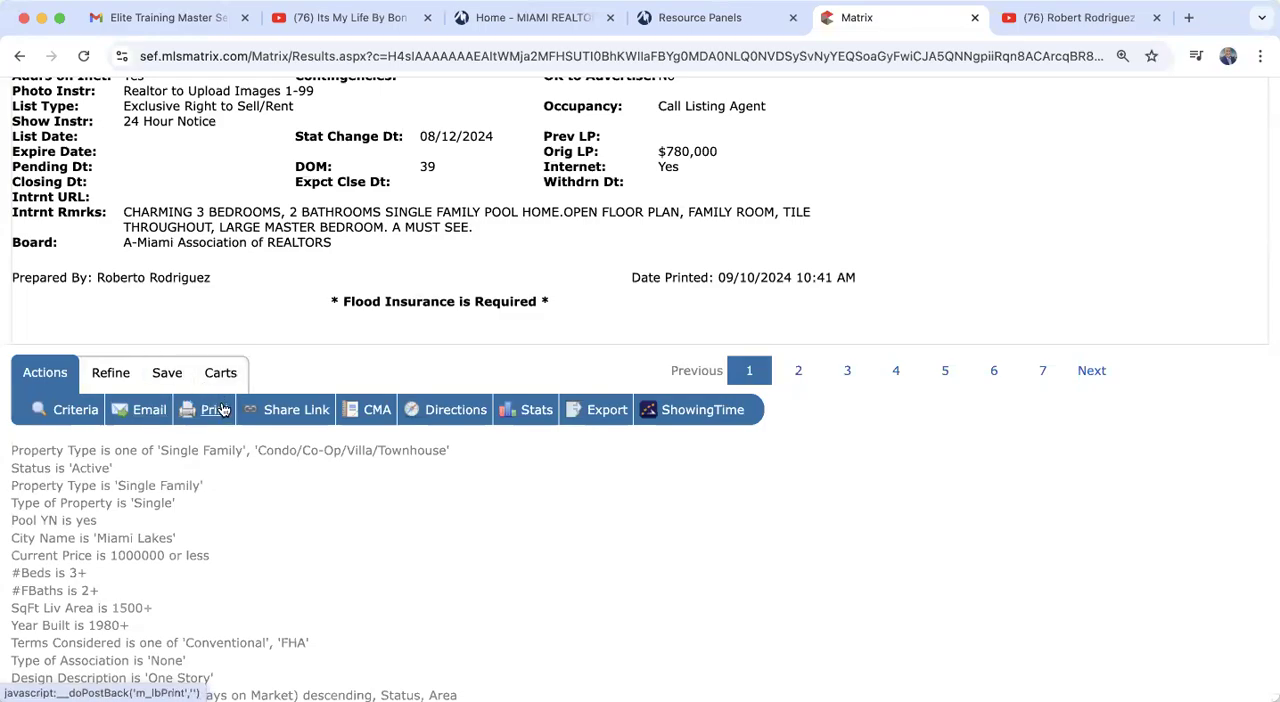
# Step: Open the listing's property history and review its past listings, price changes and sales
pyautogui.scroll(10, 223, 440)
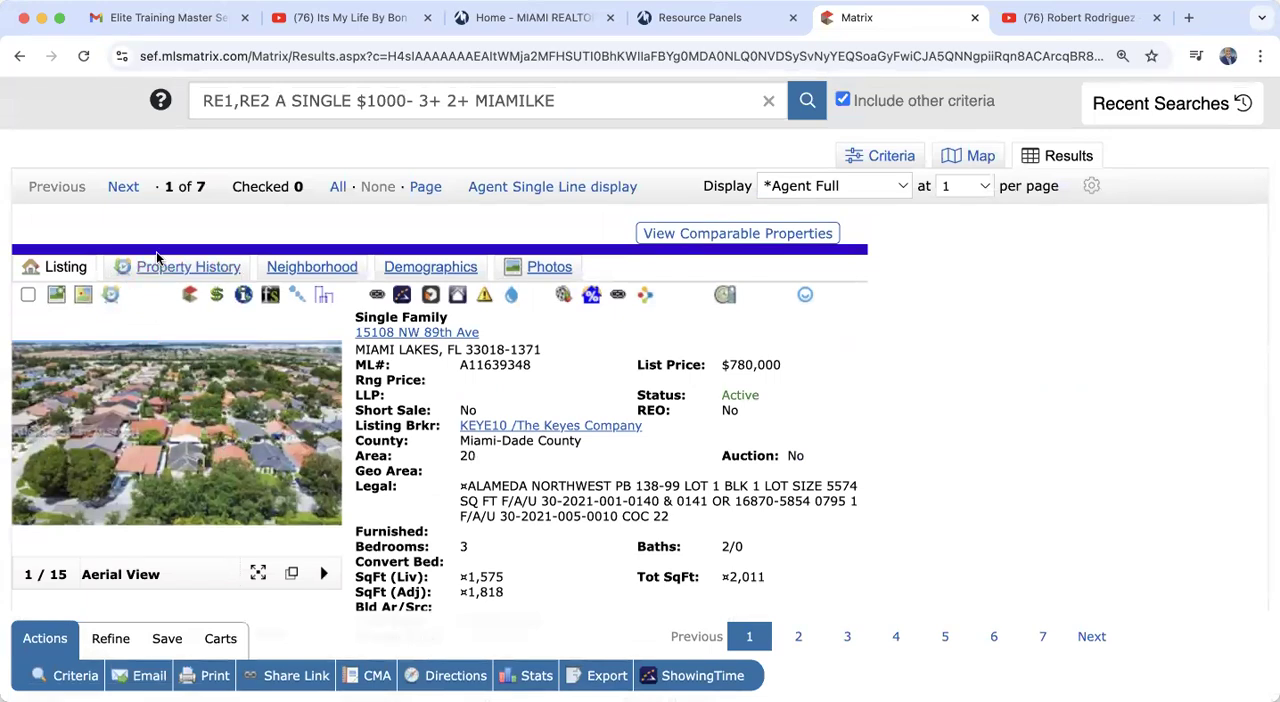
pyautogui.click(190, 268)
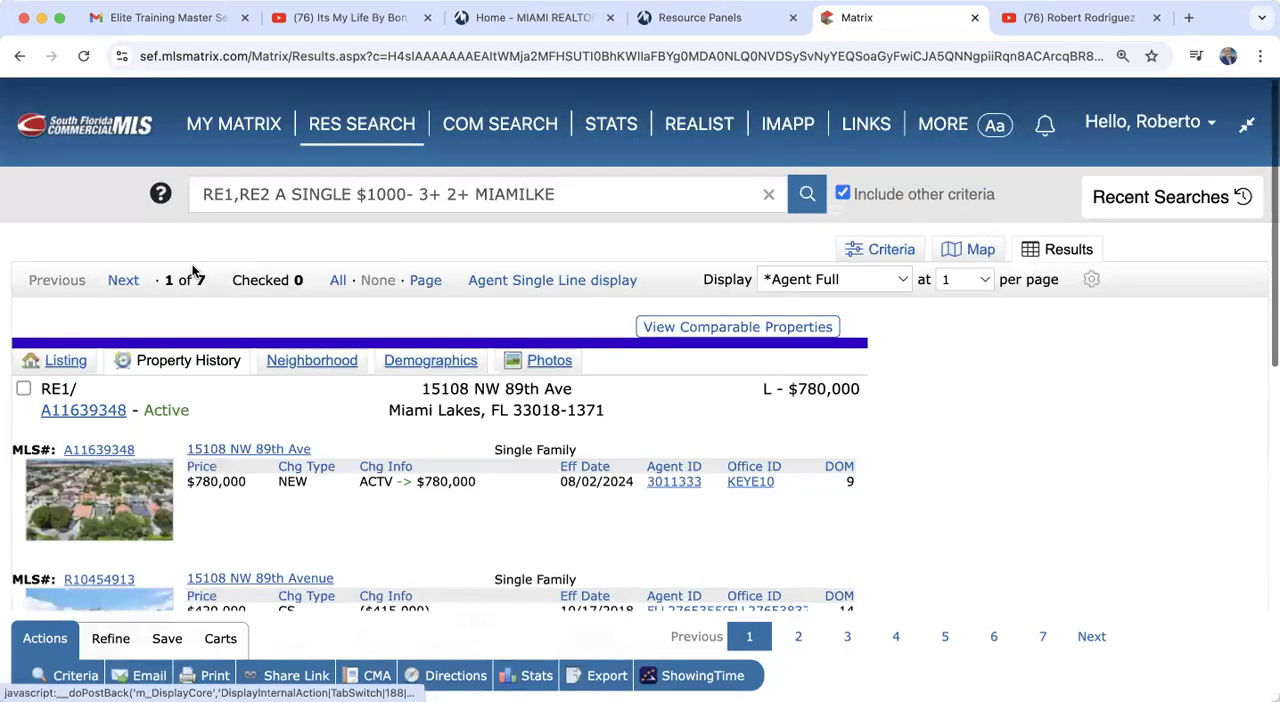
pyautogui.scroll(-3, 362, 516)
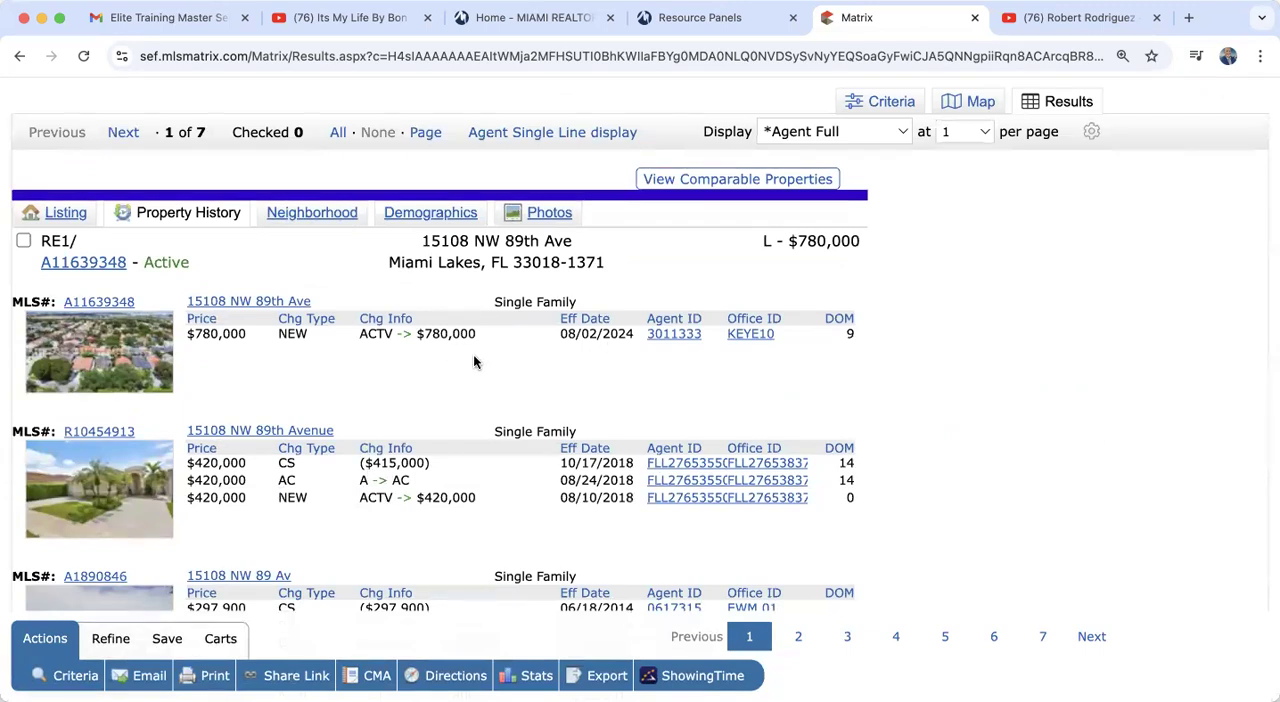
pyautogui.scroll(-2, 473, 360)
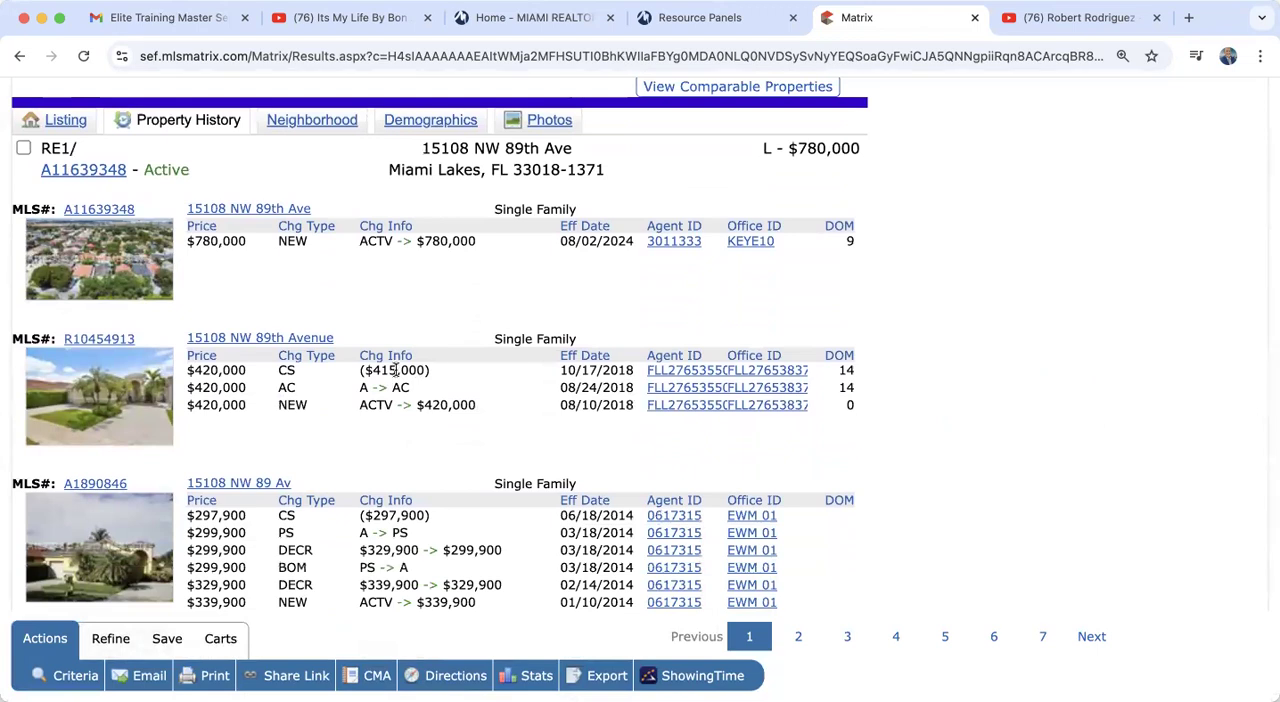
pyautogui.scroll(-3, 395, 370)
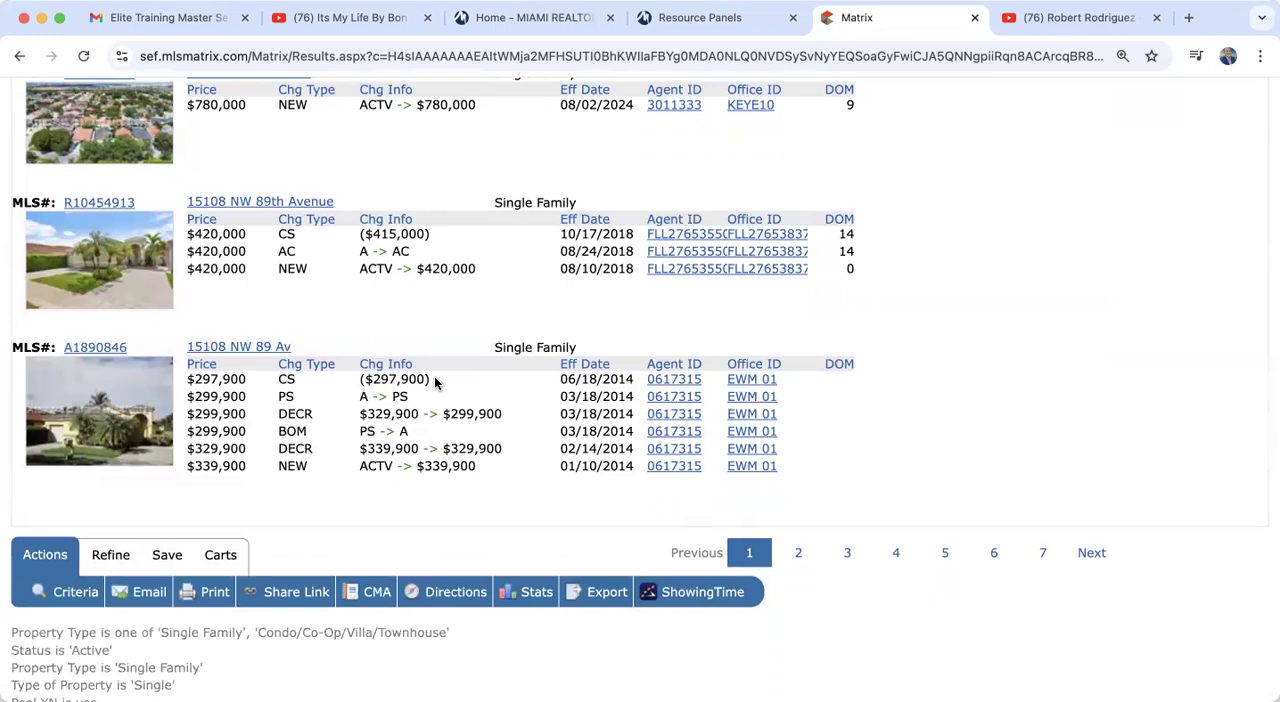
pyautogui.scroll(-3, 435, 383)
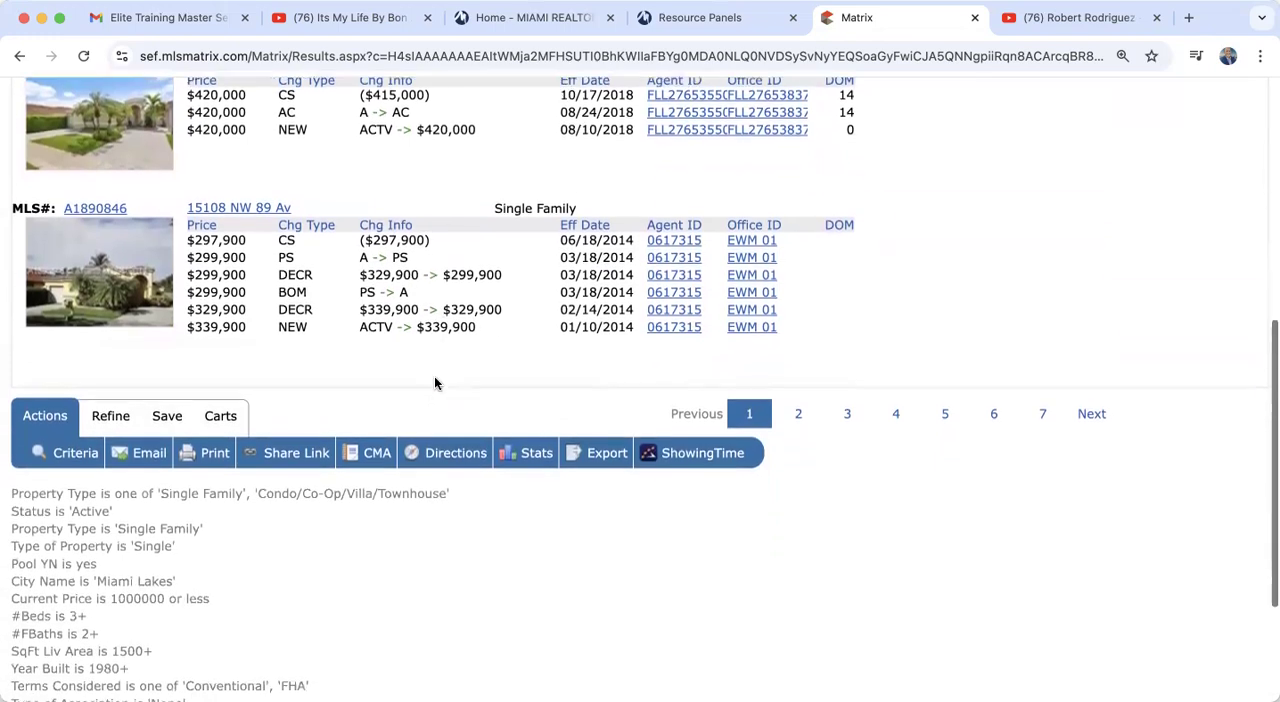
pyautogui.scroll(10, 434, 380)
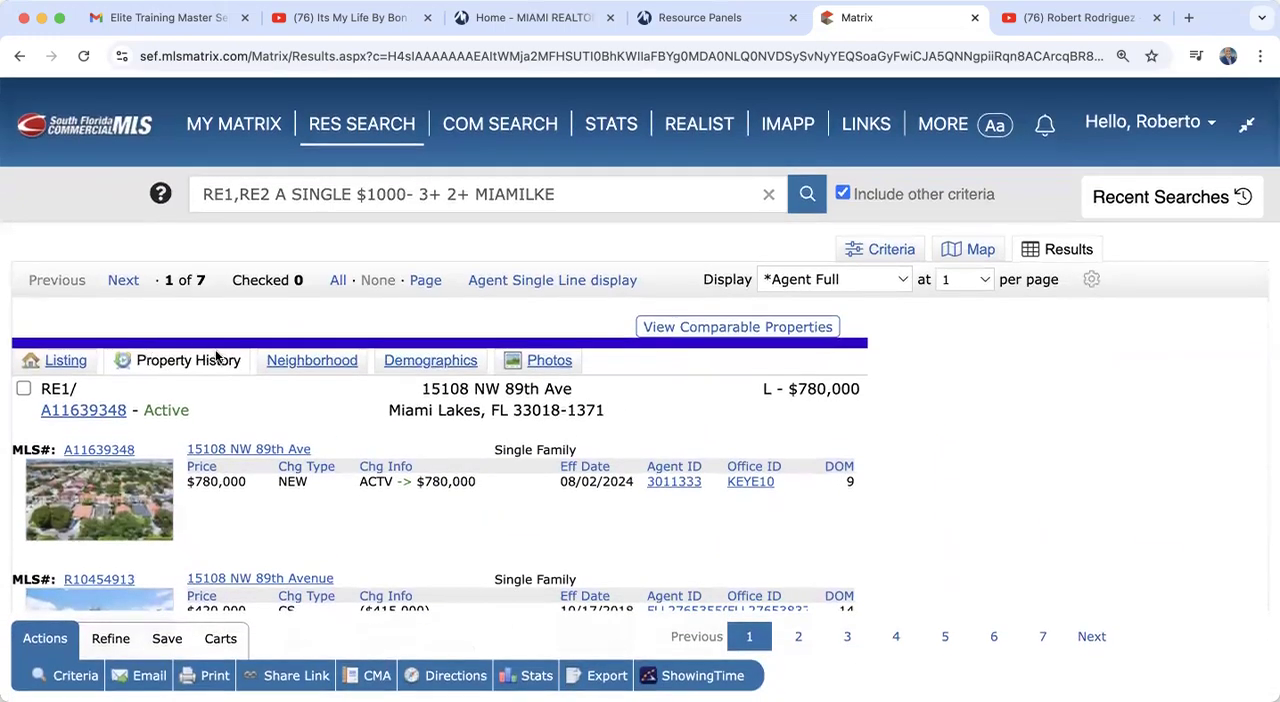
# Step: Return to the full listing details and view the property on its map
pyautogui.click(60, 362)
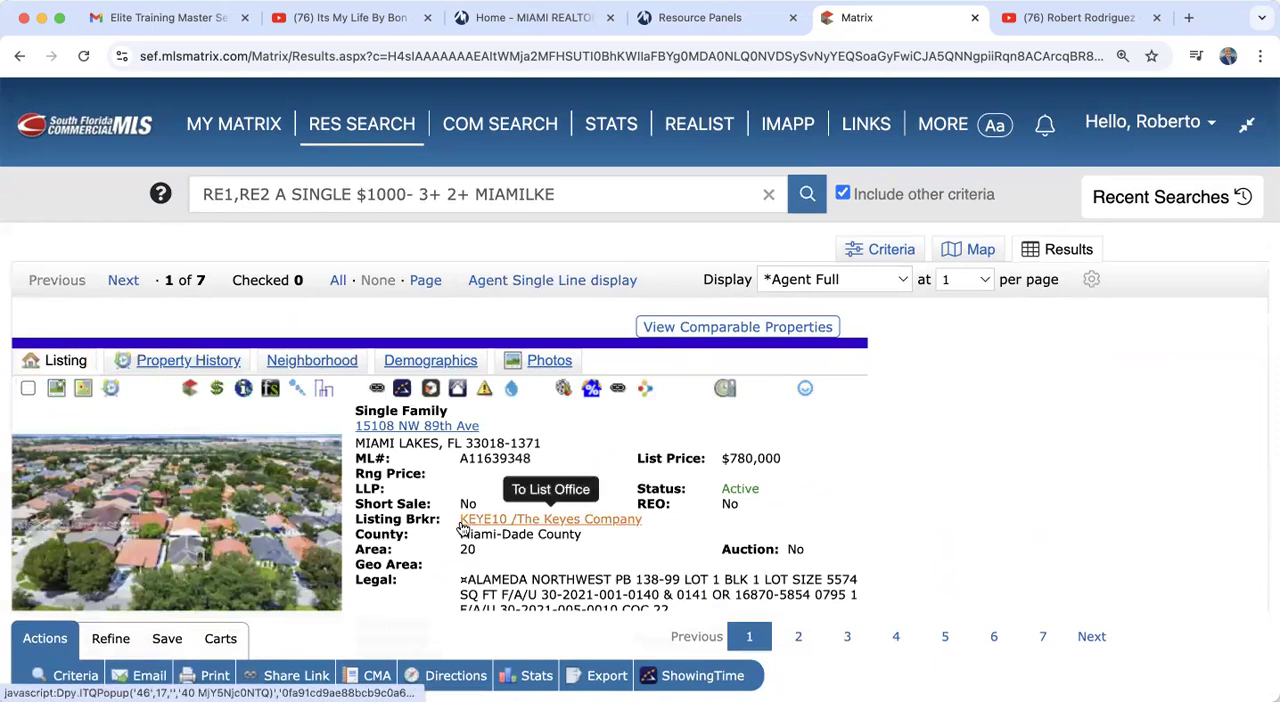
pyautogui.scroll(-3, 463, 527)
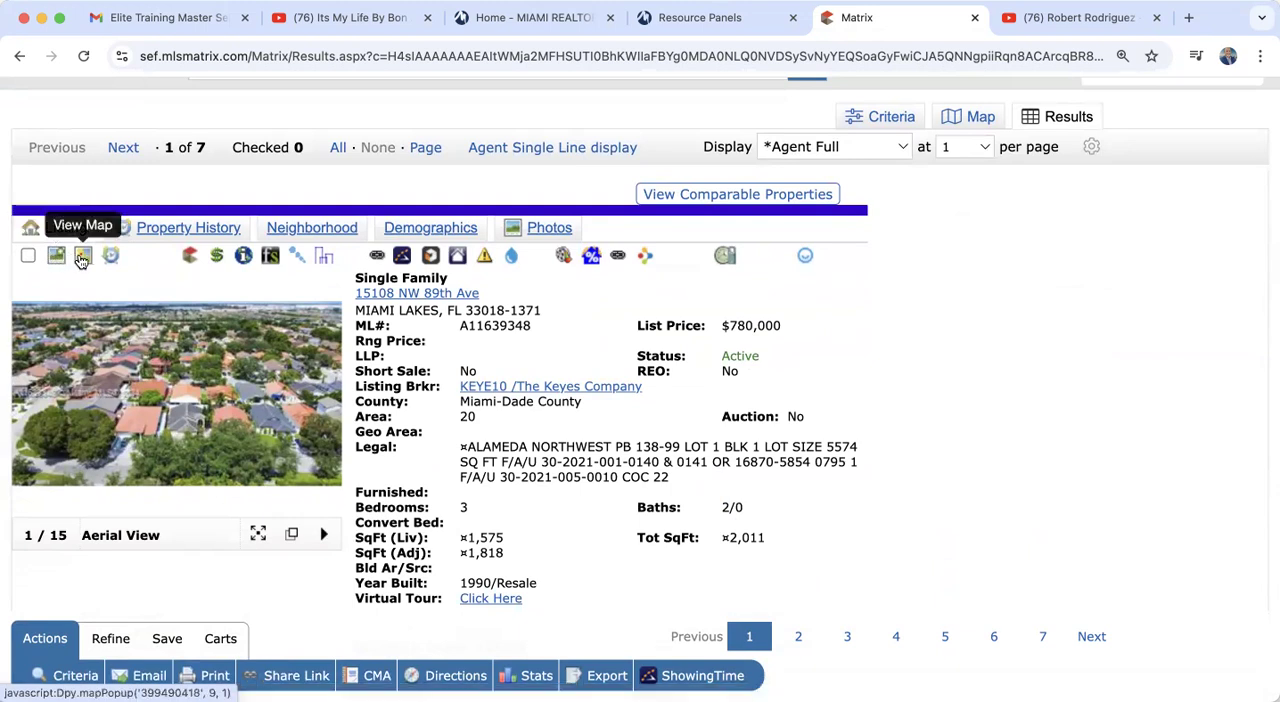
pyautogui.click(84, 258)
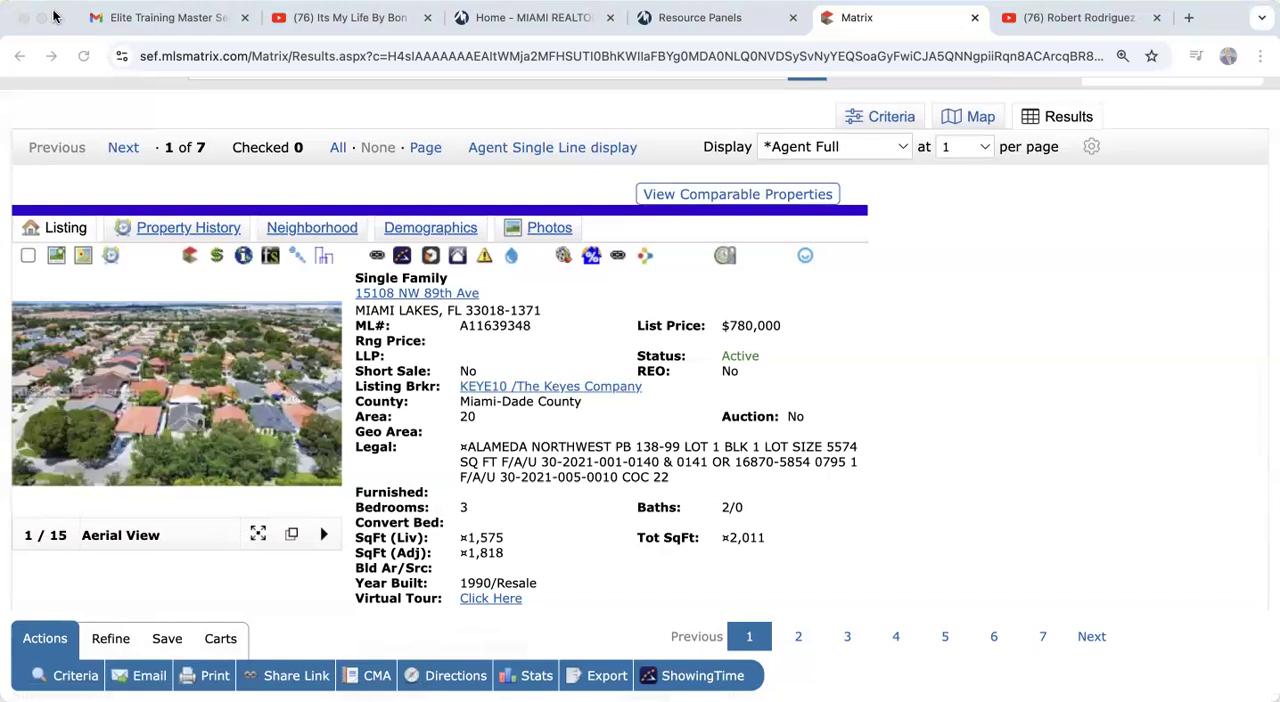
pyautogui.moveTo(58, 17)
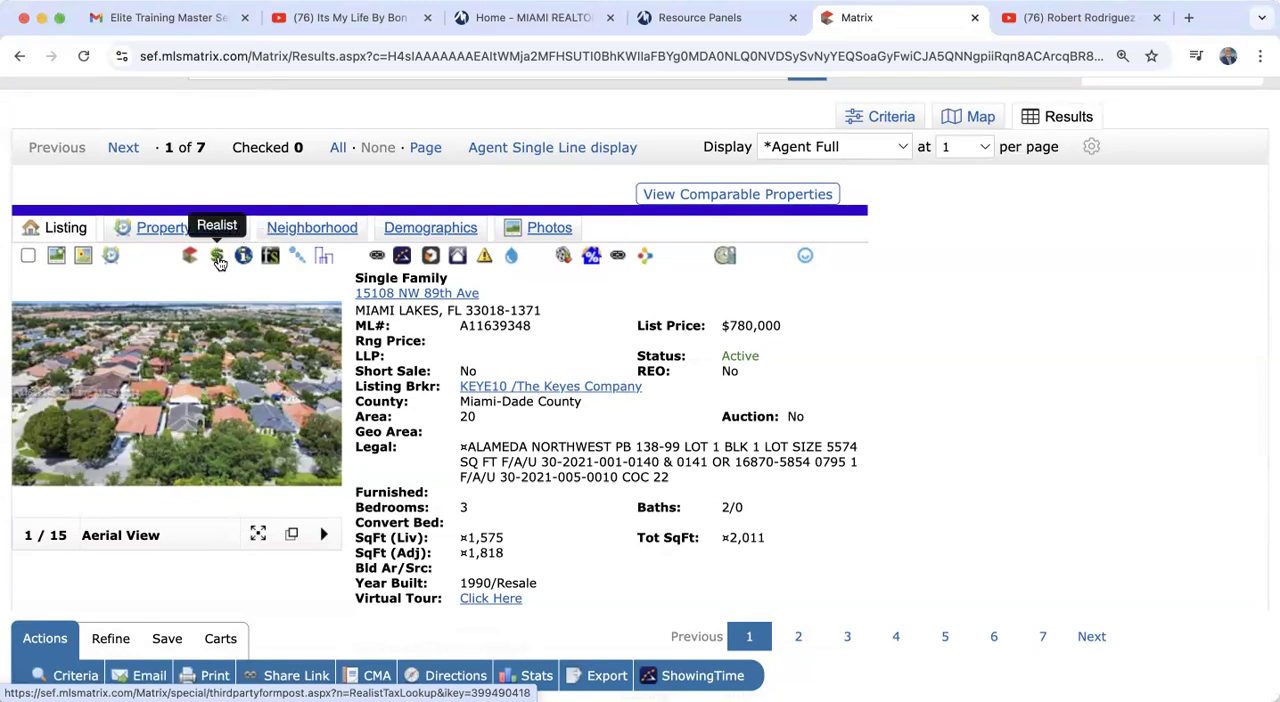
# Step: Open the property's IMAPP tax report to check its owner and land details, and switch back to Matrix
pyautogui.click(246, 260)
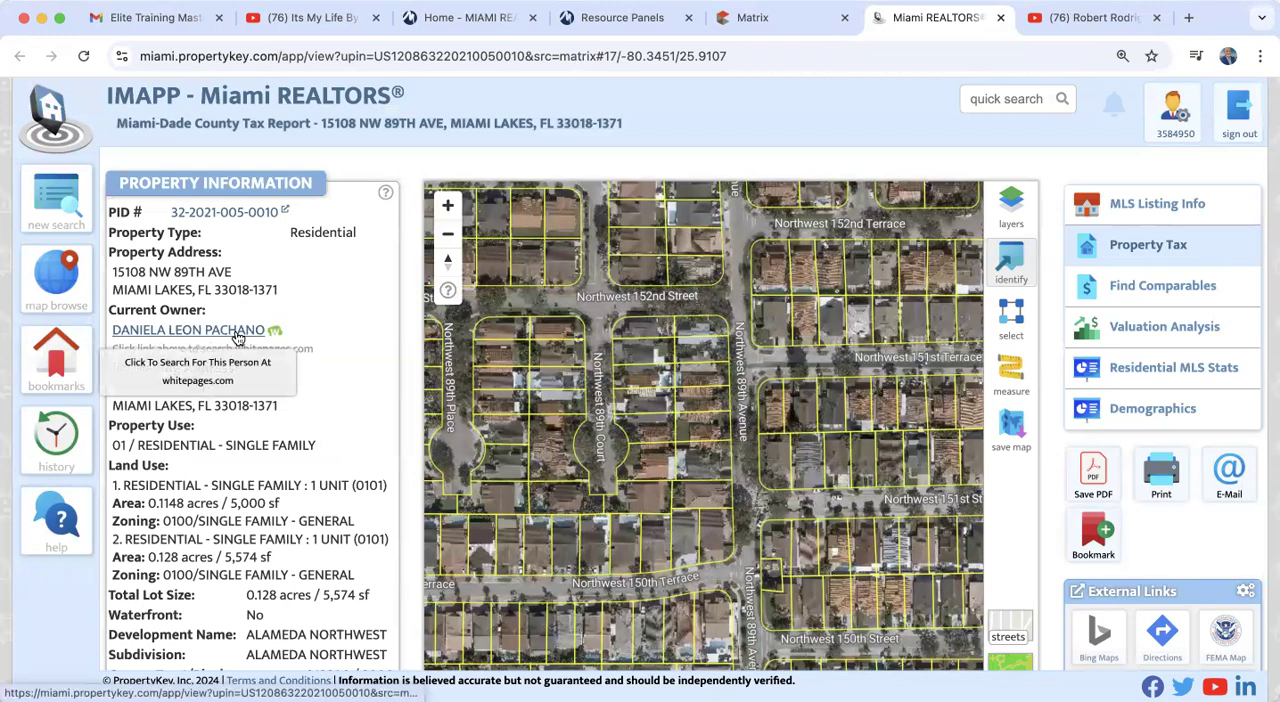
pyautogui.click(750, 17)
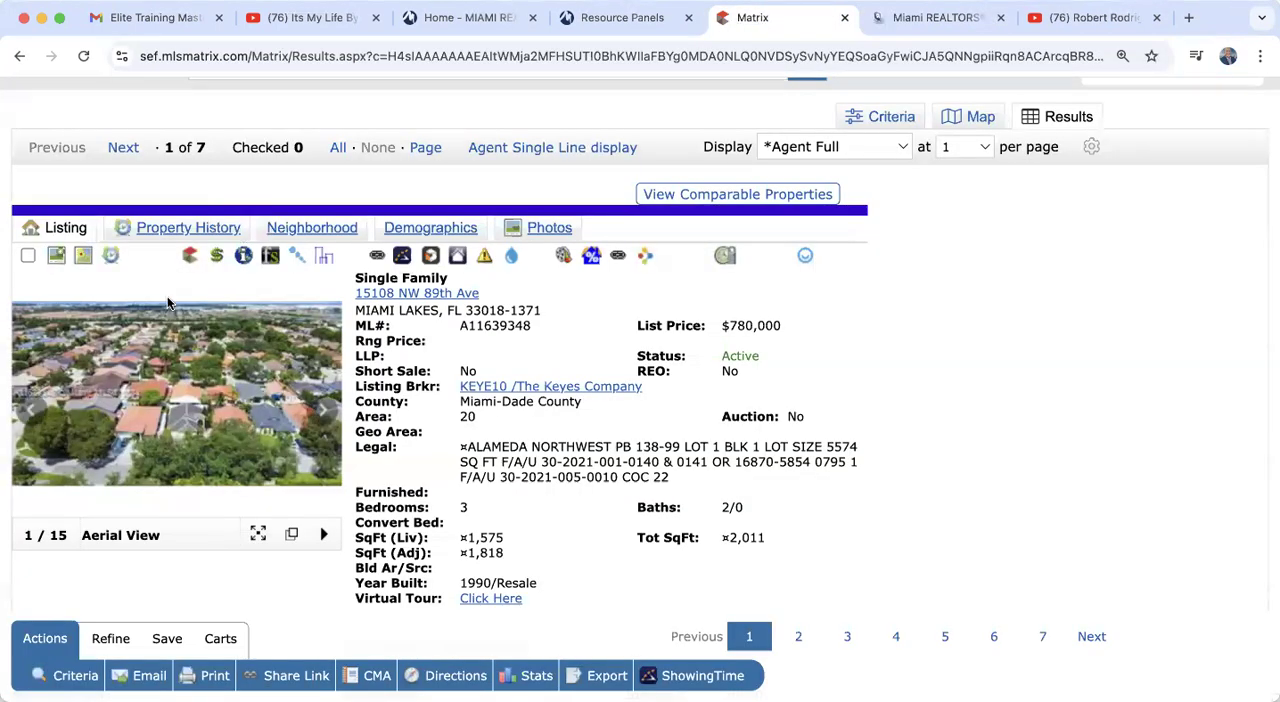
# Step: Open the property's Realist report, review its owner, assessment and tax, and community information, and close the report
pyautogui.click(218, 256)
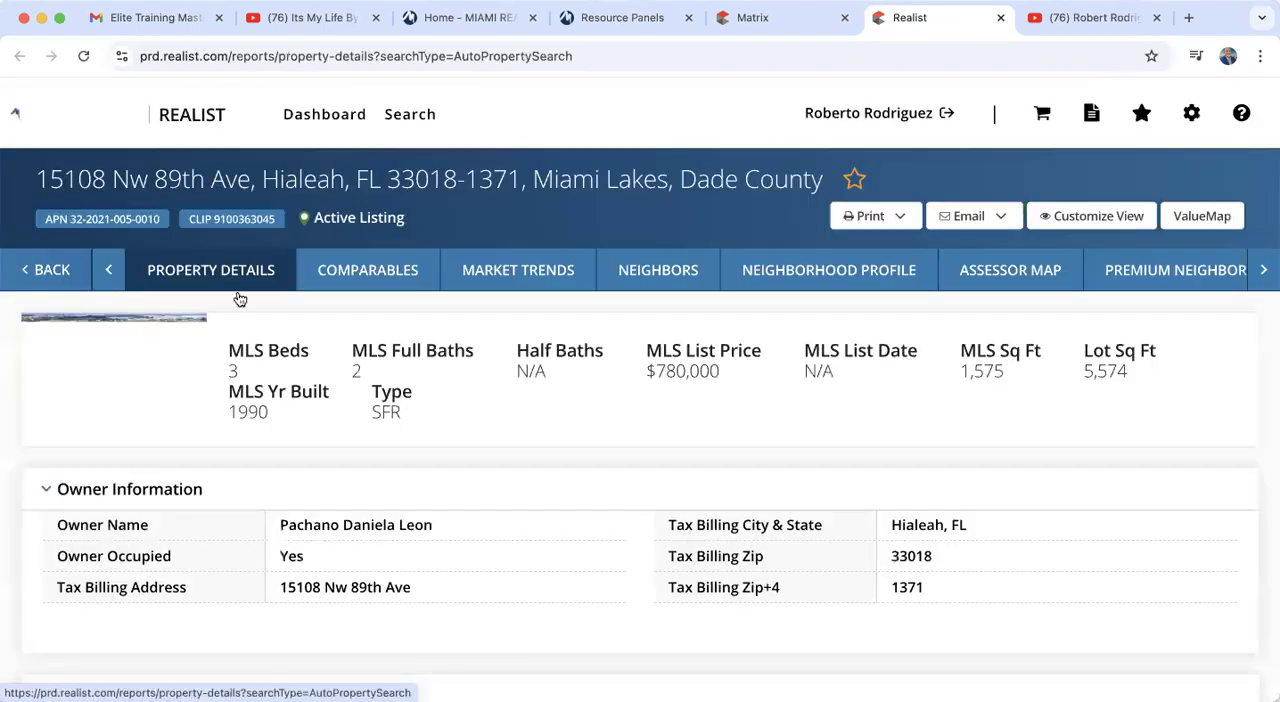
pyautogui.scroll(-1, 292, 515)
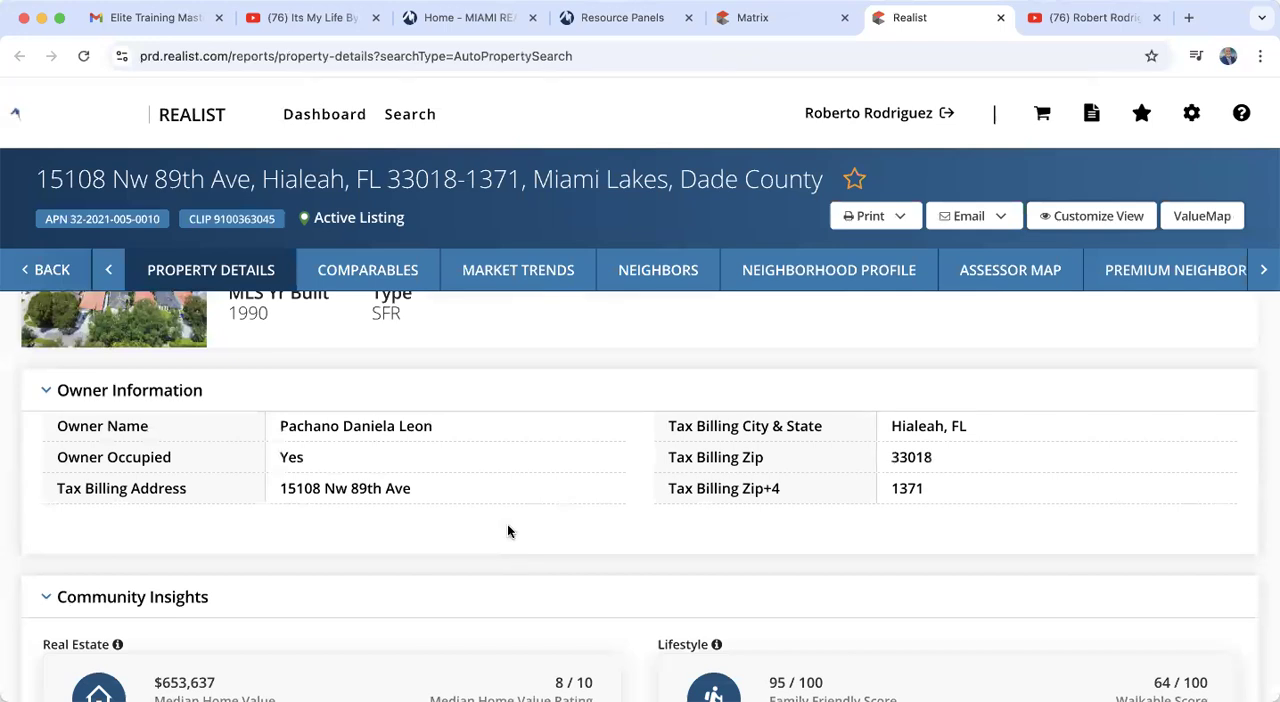
pyautogui.scroll(-10, 508, 525)
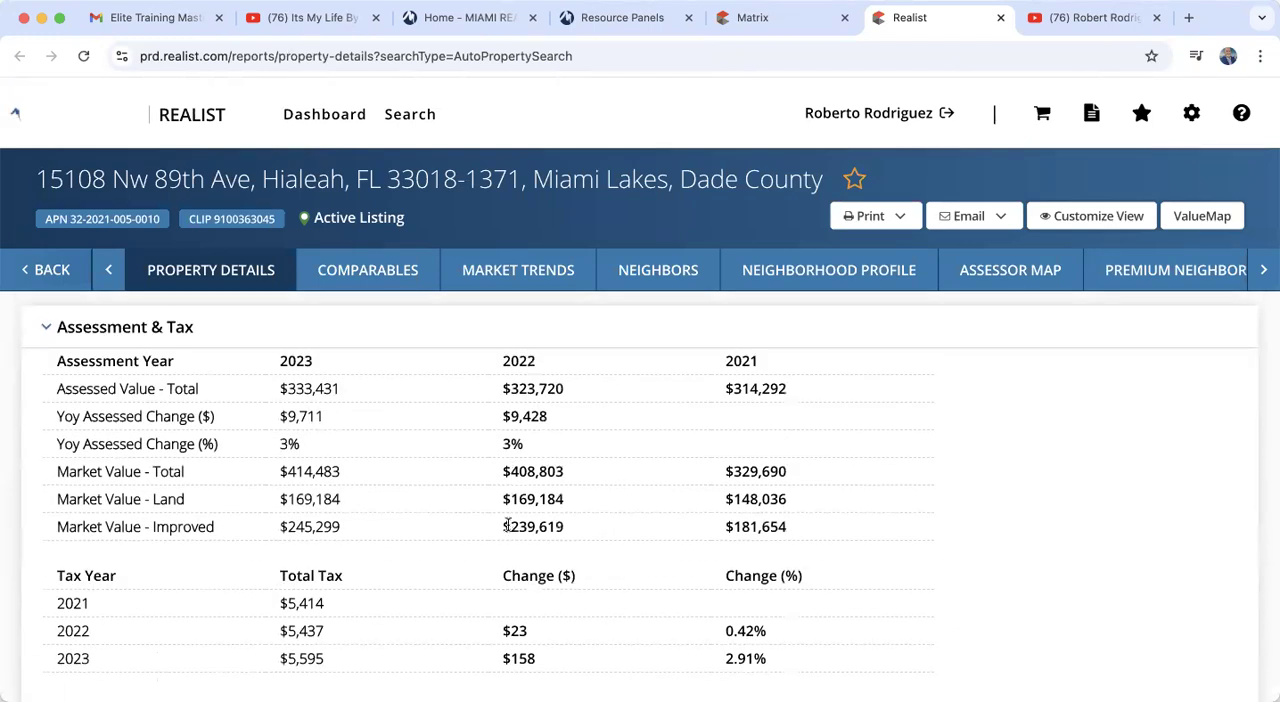
pyautogui.scroll(-1, 508, 525)
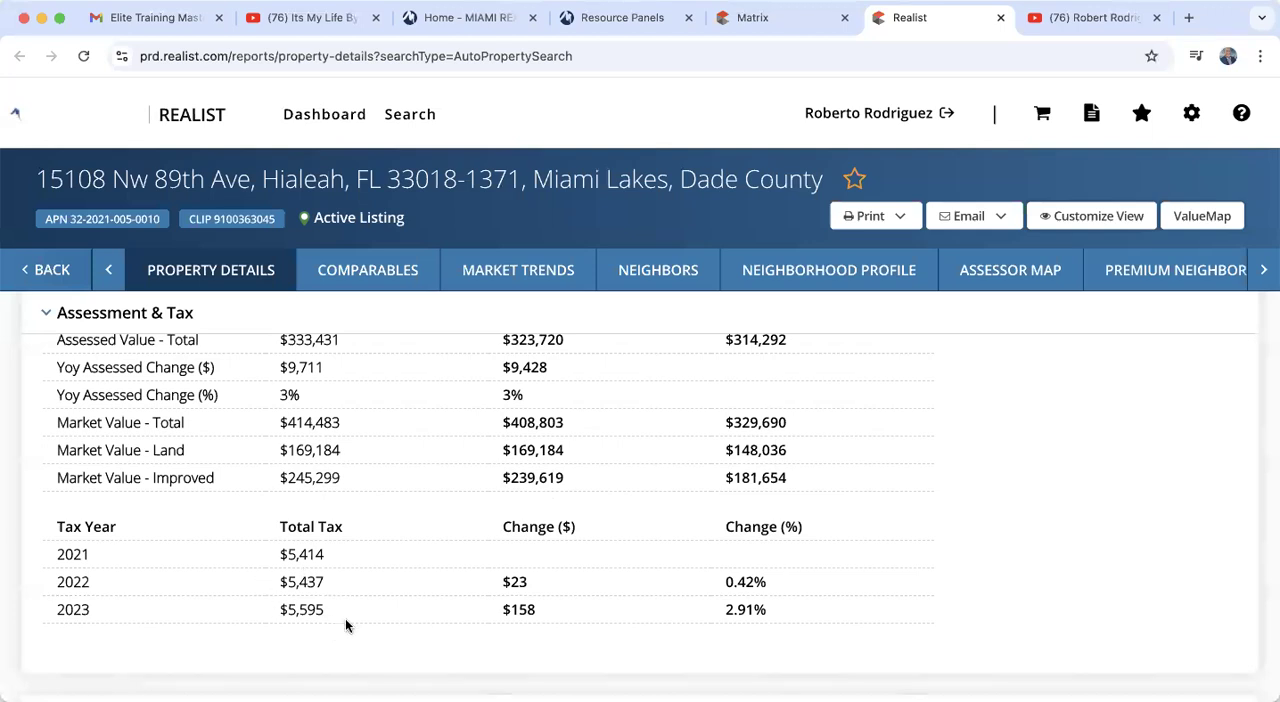
pyautogui.scroll(-1, 345, 625)
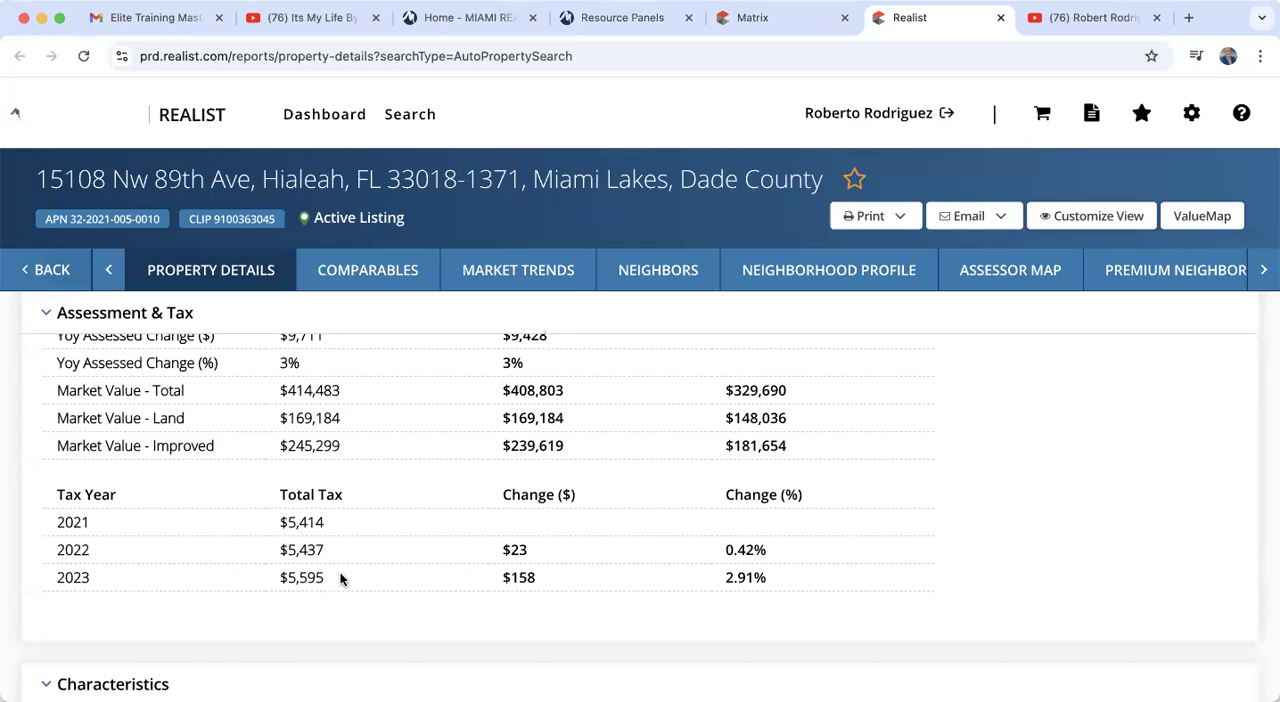
pyautogui.scroll(-10, 340, 578)
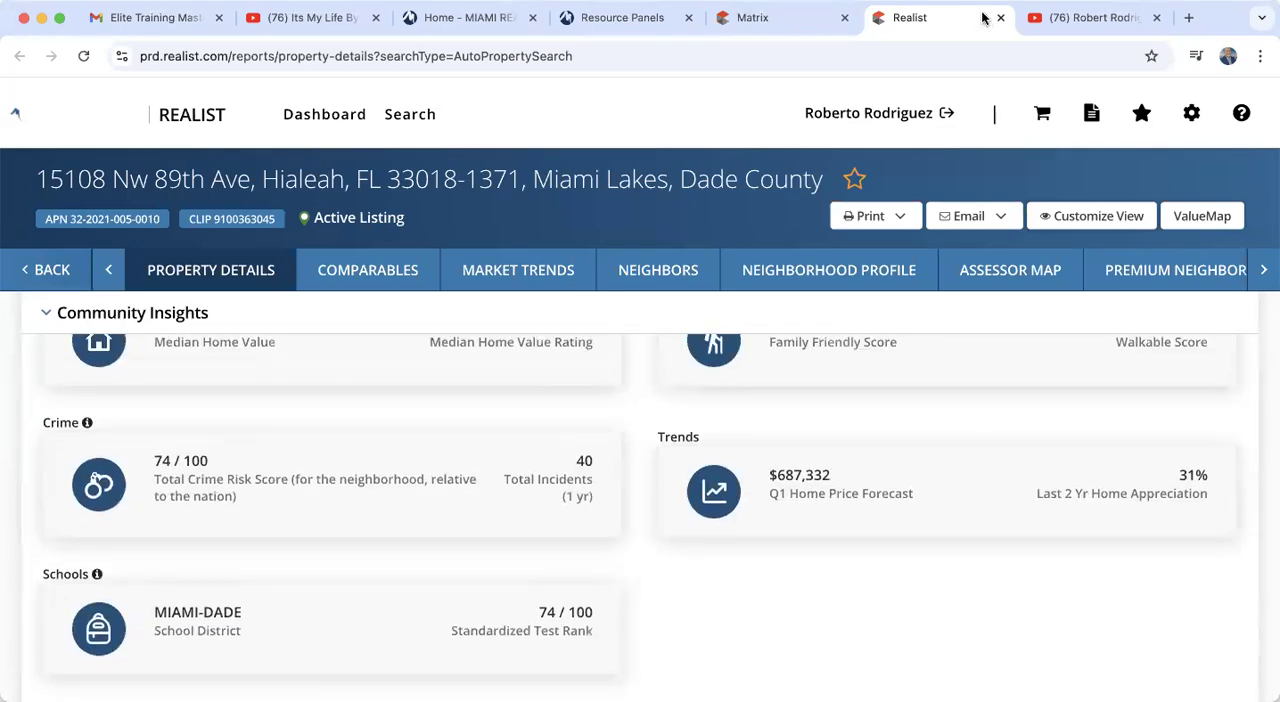
pyautogui.click(1000, 17)
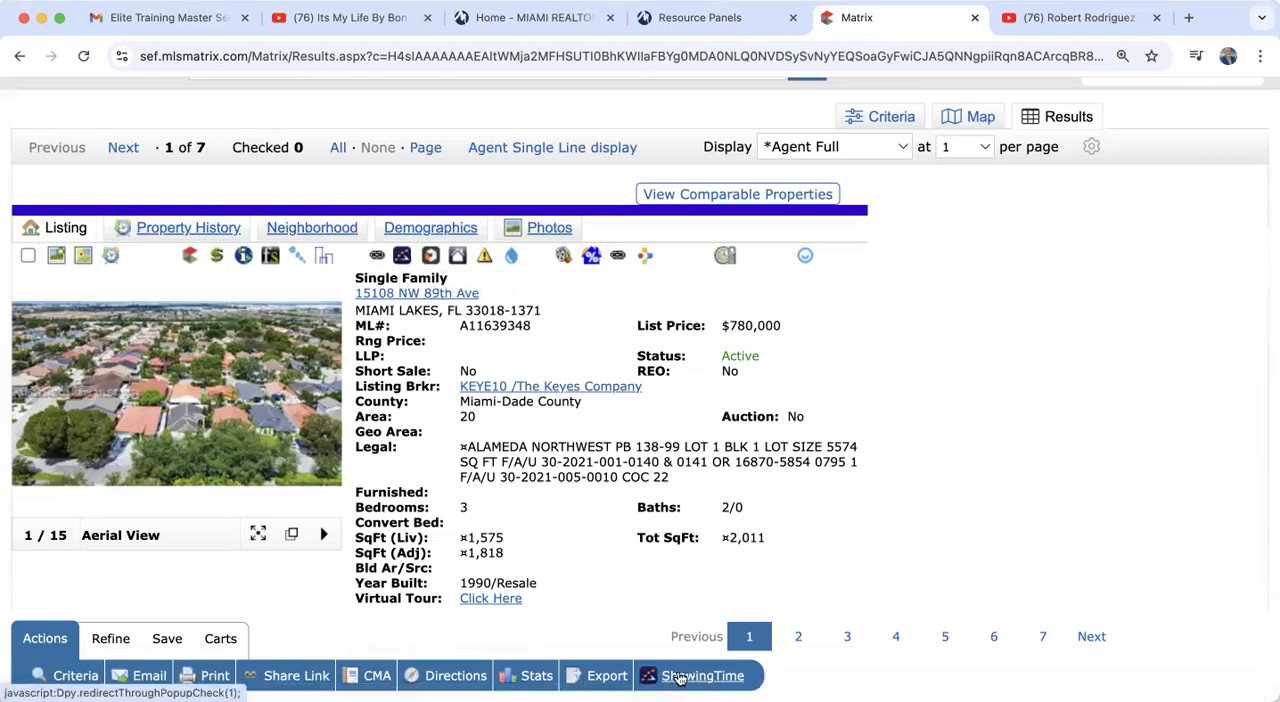
# Step: Look over the listing's financial and agent/office information again
pyautogui.scroll(-1, 674, 574)
pyautogui.scroll(-15, 674, 574)
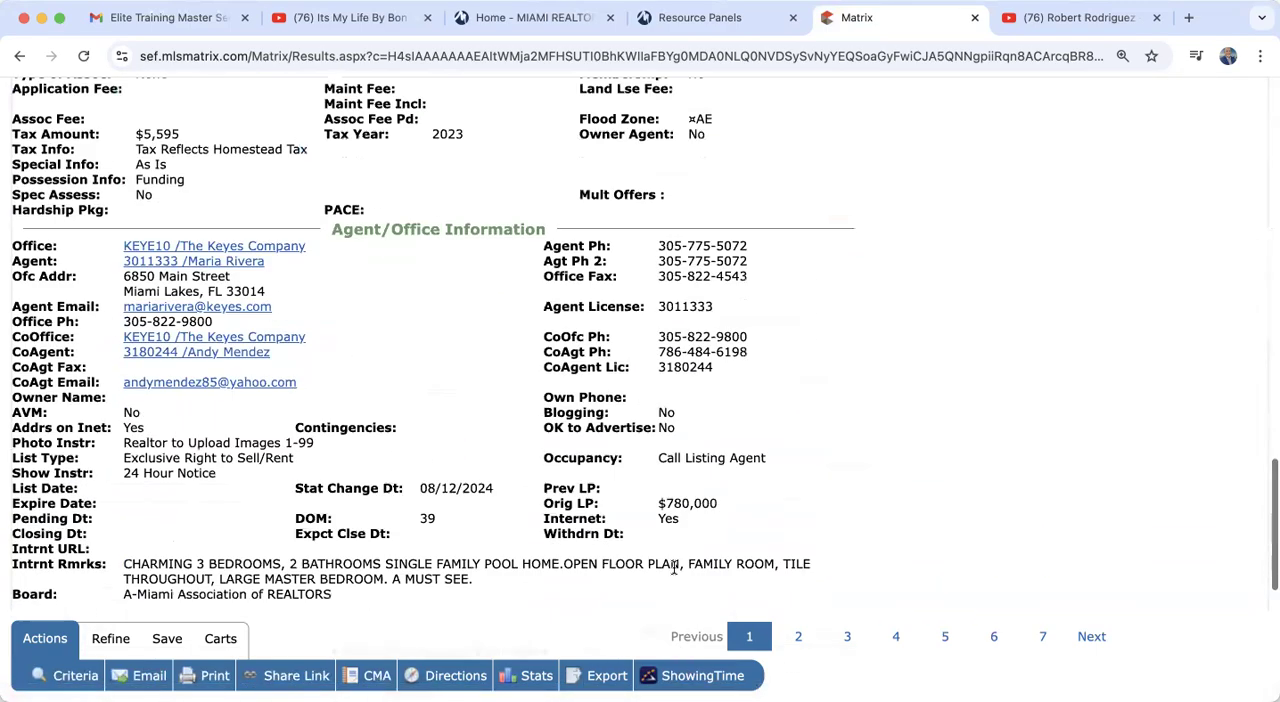
pyautogui.scroll(5, 674, 567)
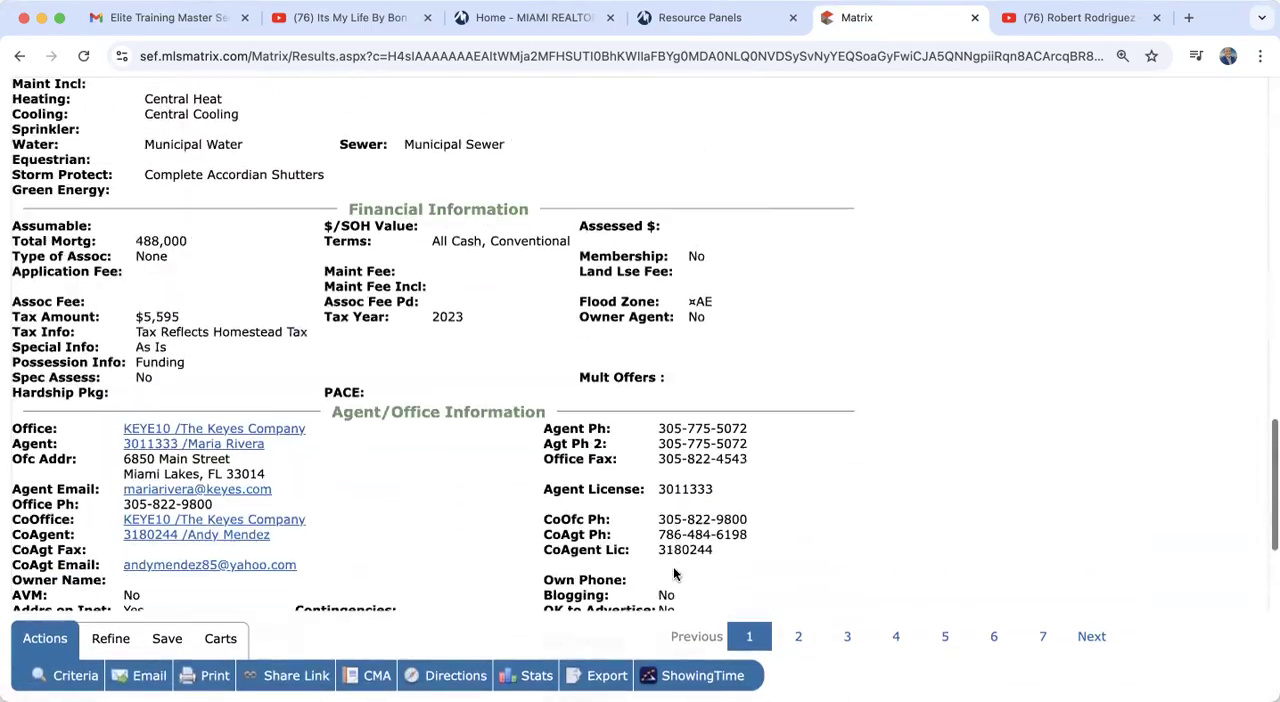
# Step: Review the listing's agent/office information, showing instructions and broker remarks
pyautogui.scroll(-8, 674, 567)
pyautogui.scroll(2, 674, 574)
pyautogui.scroll(2, 673, 574)
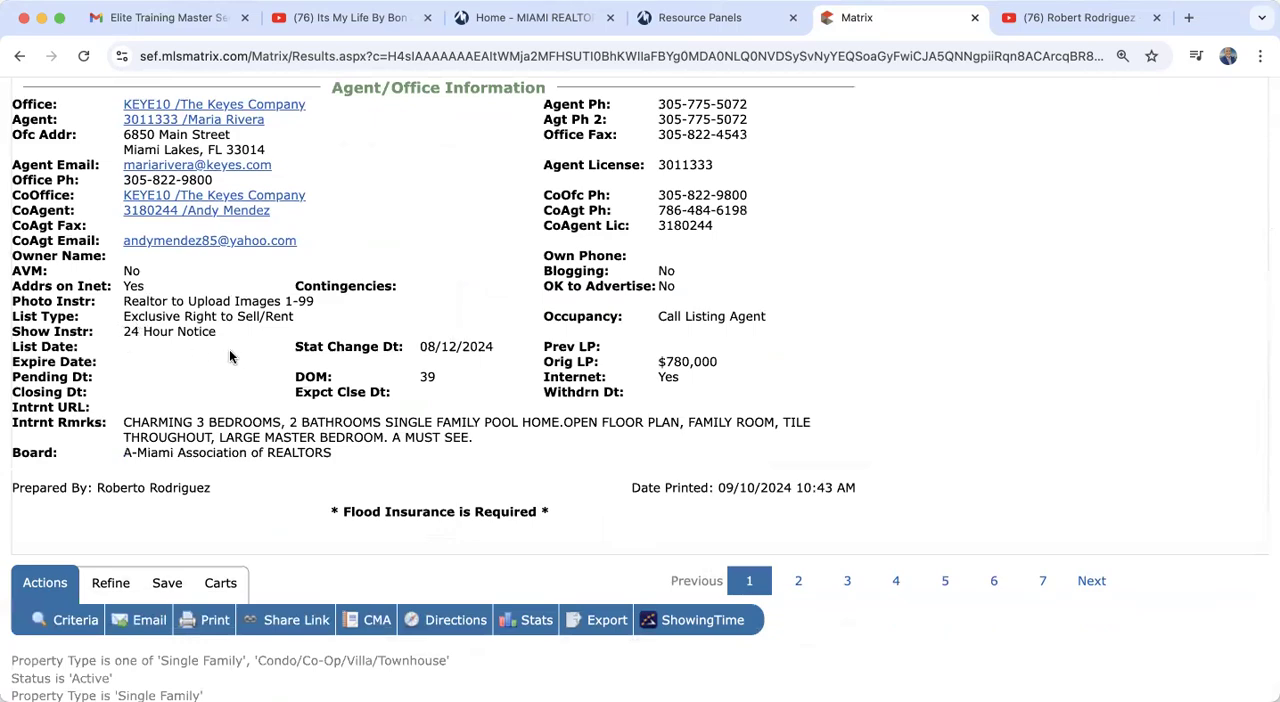
pyautogui.scroll(2, 239, 358)
pyautogui.scroll(20, 239, 358)
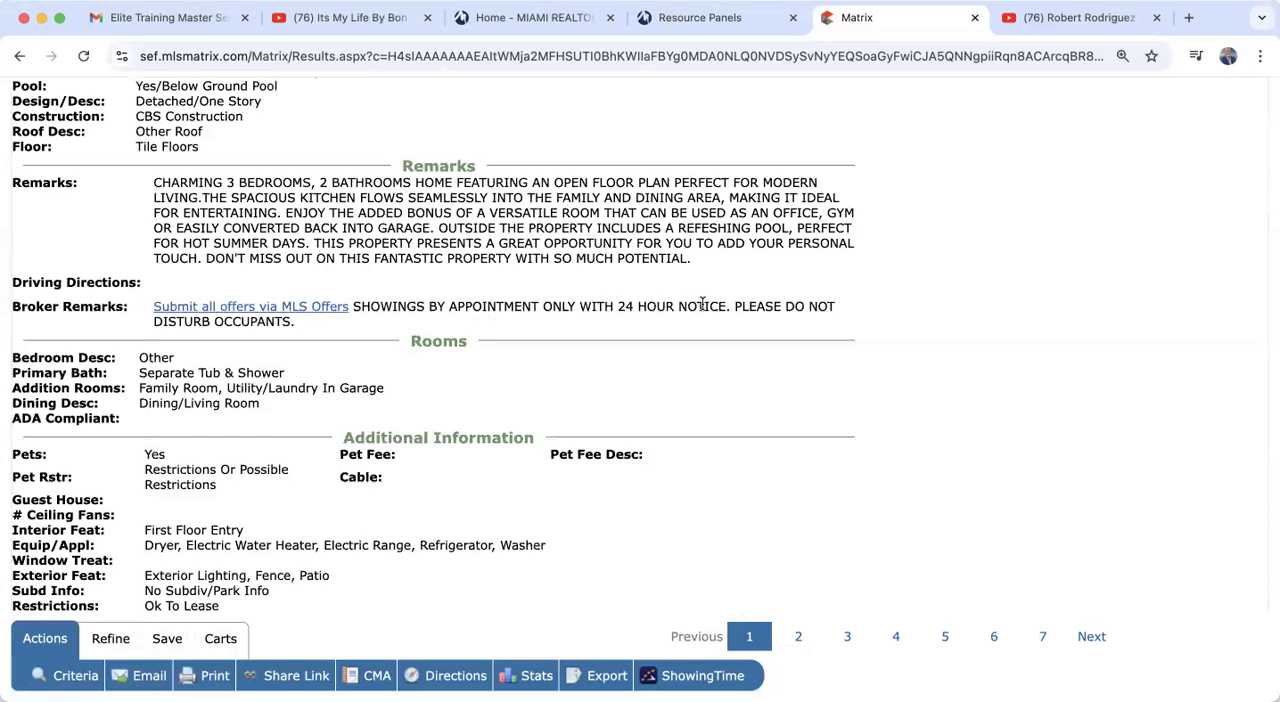
pyautogui.scroll(-10, 643, 460)
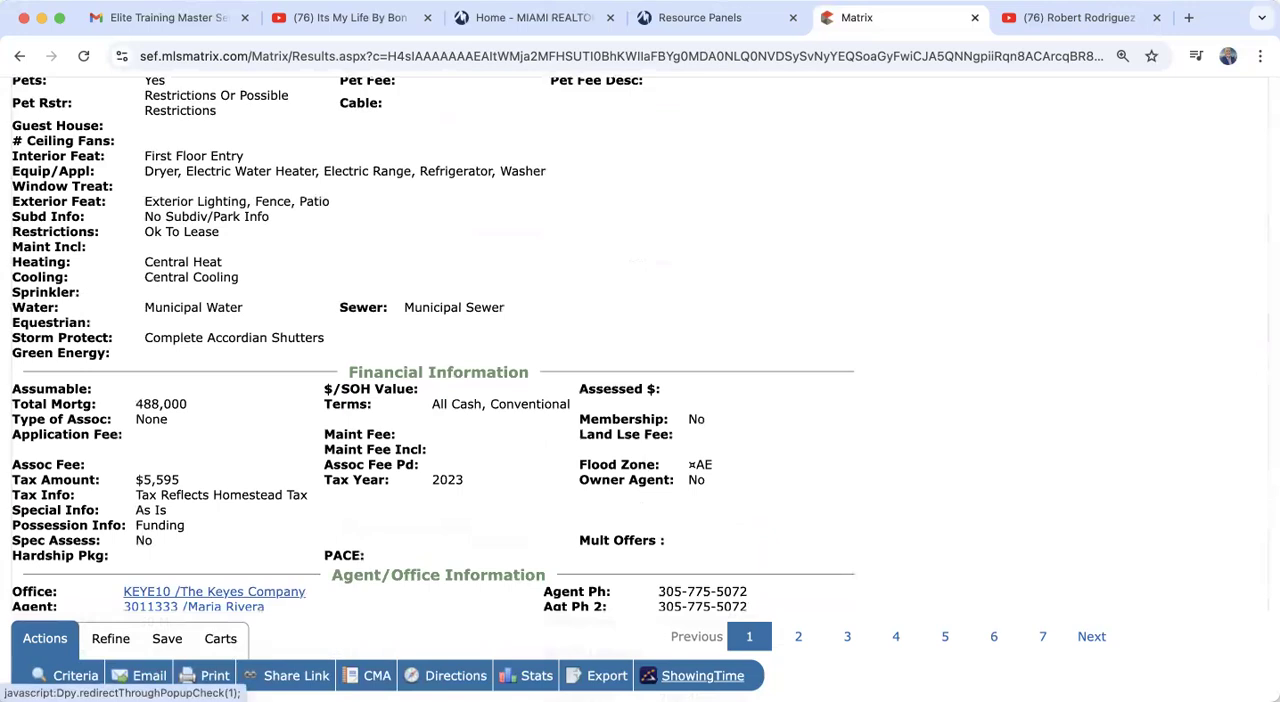
# Step: Open ShowingTime for the listing, dismiss the compensation notice, continue to the weekly appointment calendar, and close ShowingTime
pyautogui.click(712, 680)
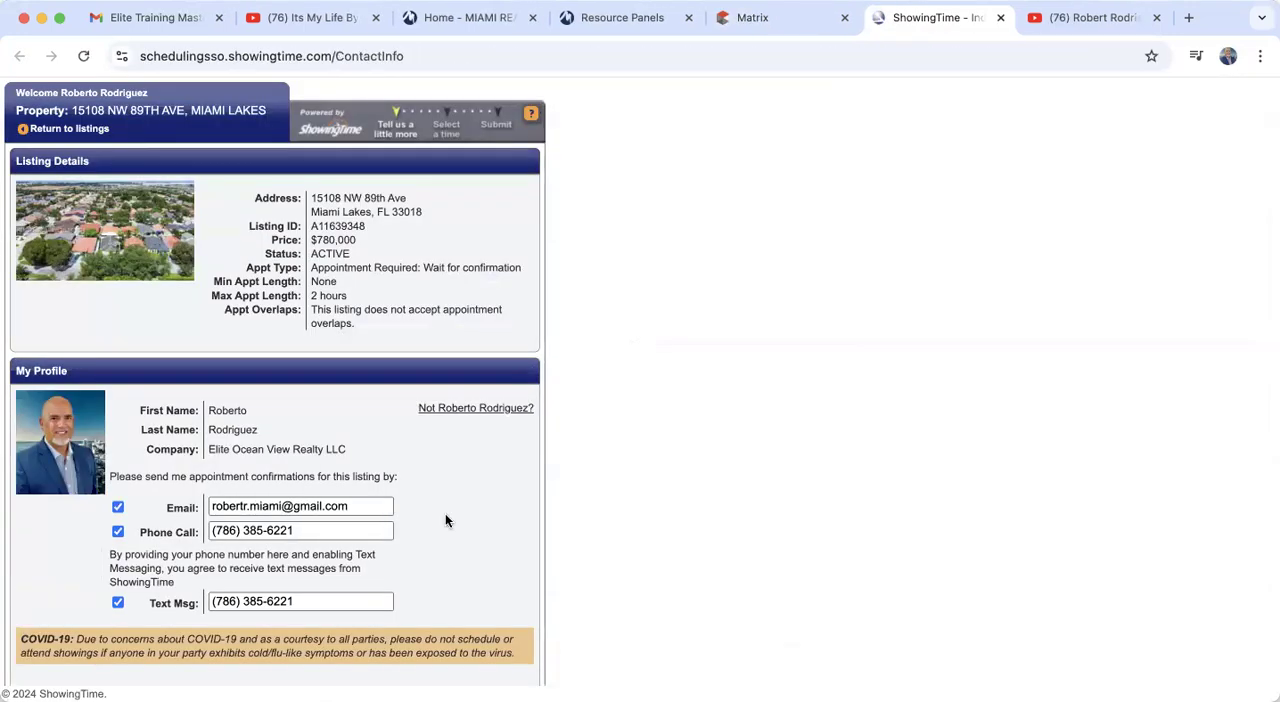
pyautogui.scroll(-2, 331, 547)
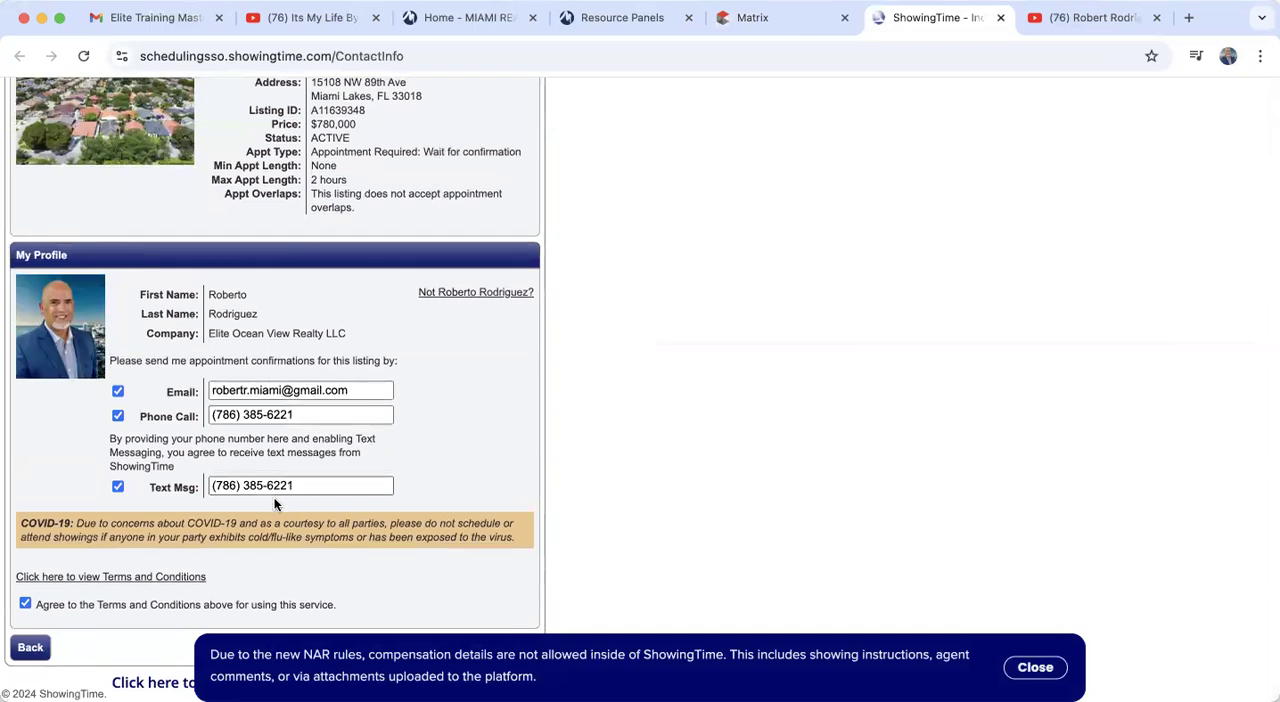
pyautogui.click(1028, 668)
pyautogui.click(329, 649)
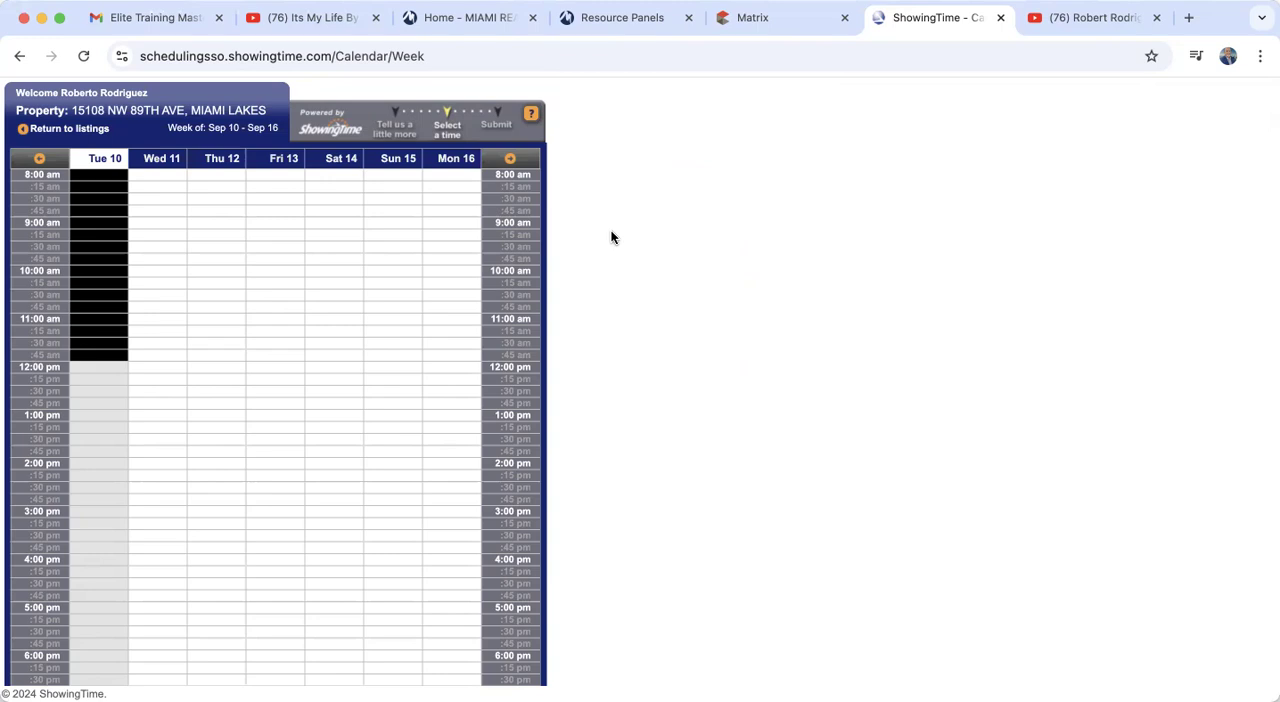
pyautogui.click(1001, 18)
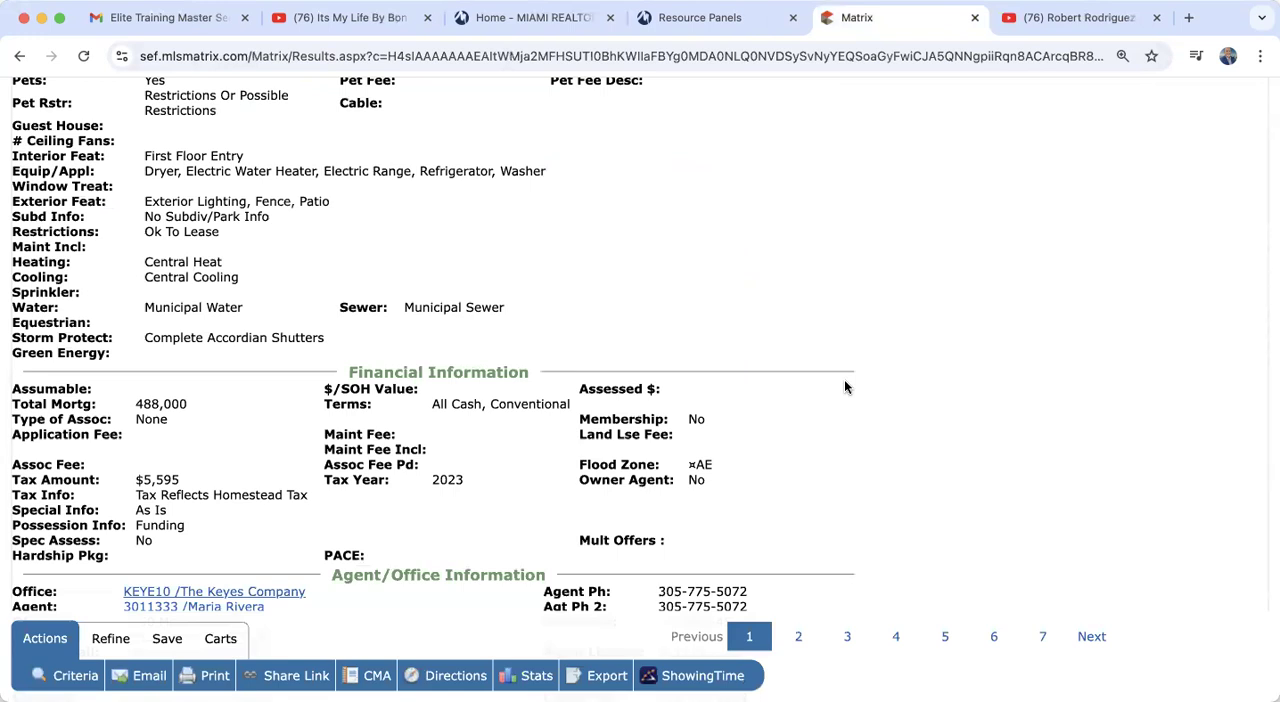
# Step: Go through the remaining full listings up to the seventh, and return the results to the Agent Single Line display
pyautogui.scroll(10, 844, 387)
pyautogui.scroll(8, 844, 387)
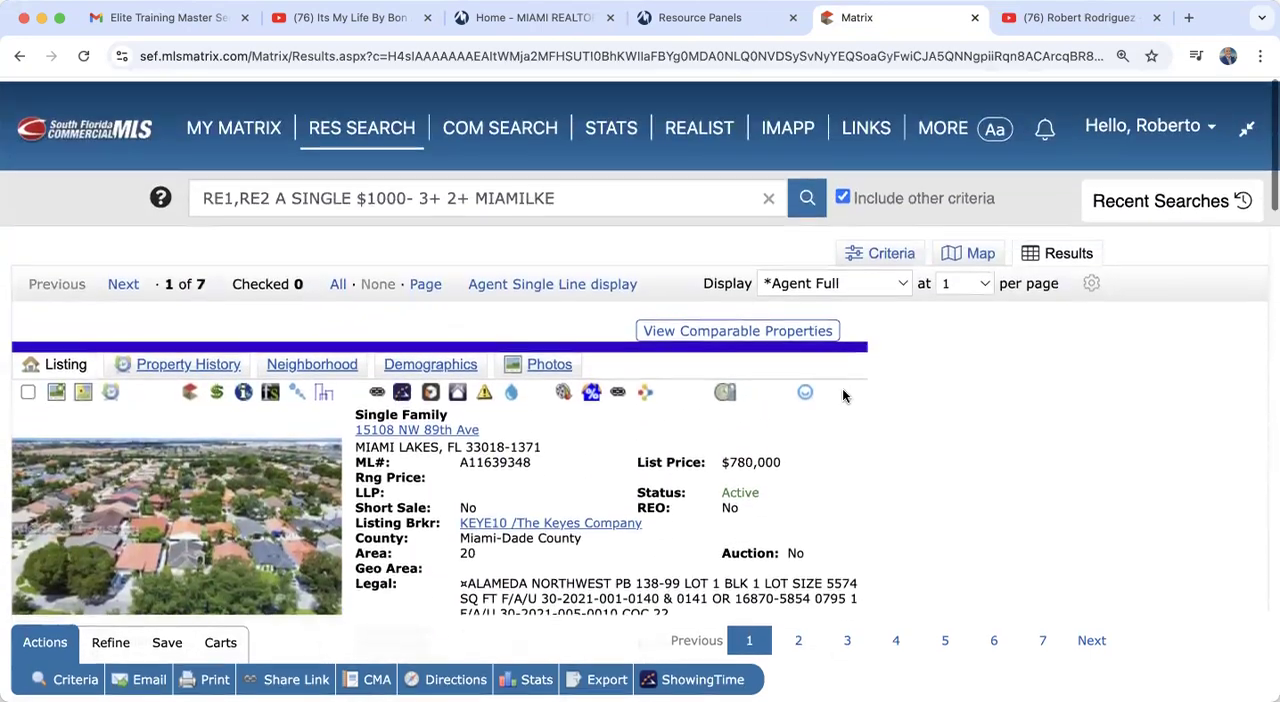
pyautogui.click(123, 285)
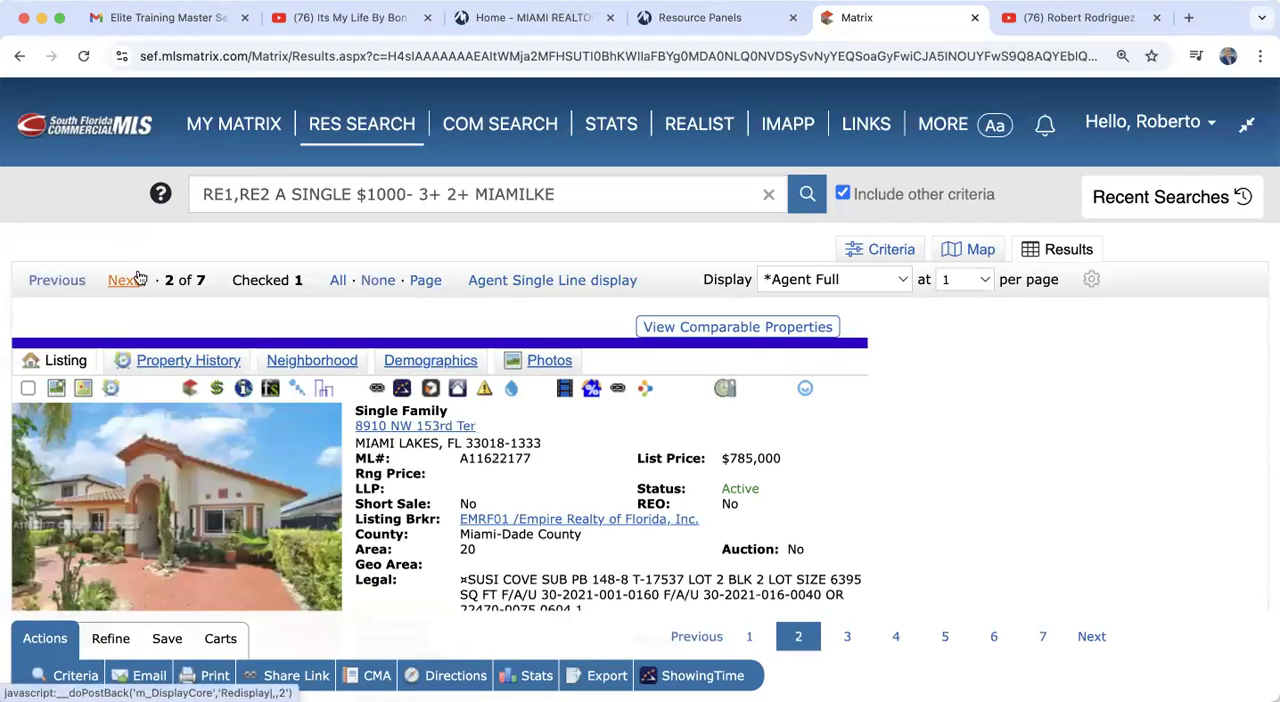
pyautogui.click(129, 285)
pyautogui.click(125, 282)
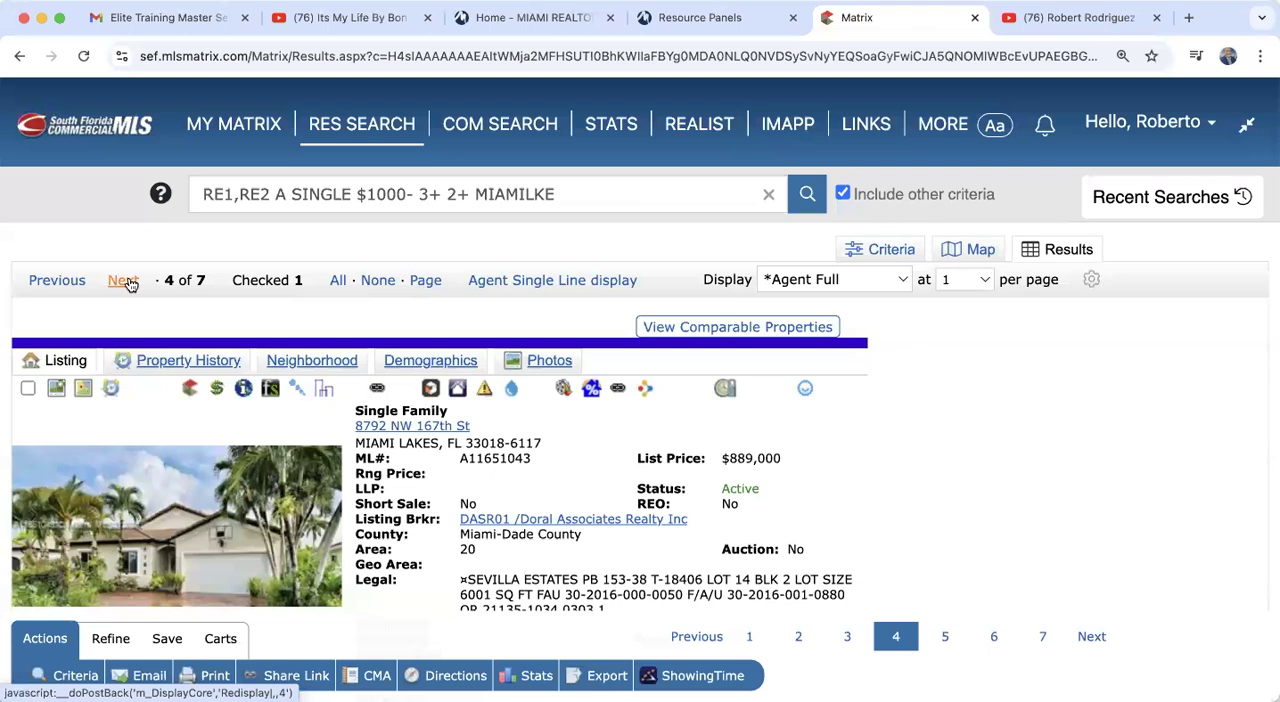
pyautogui.click(124, 281)
pyautogui.click(124, 281)
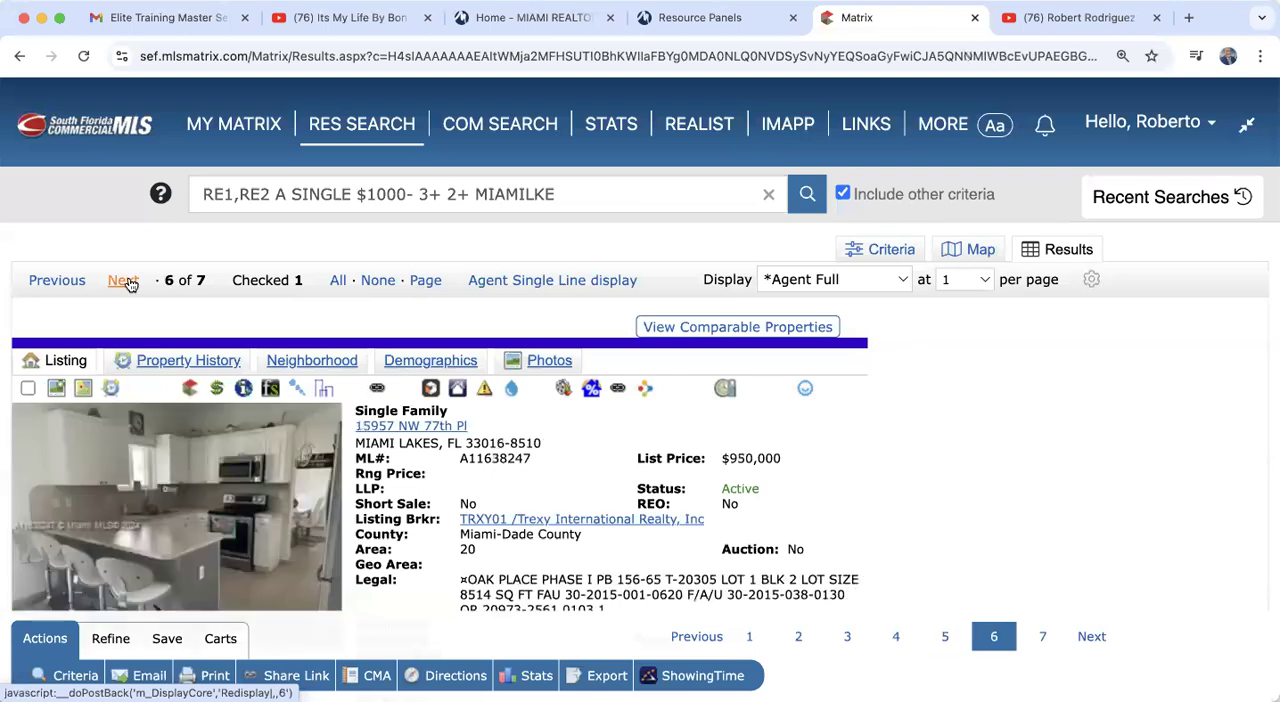
pyautogui.click(125, 282)
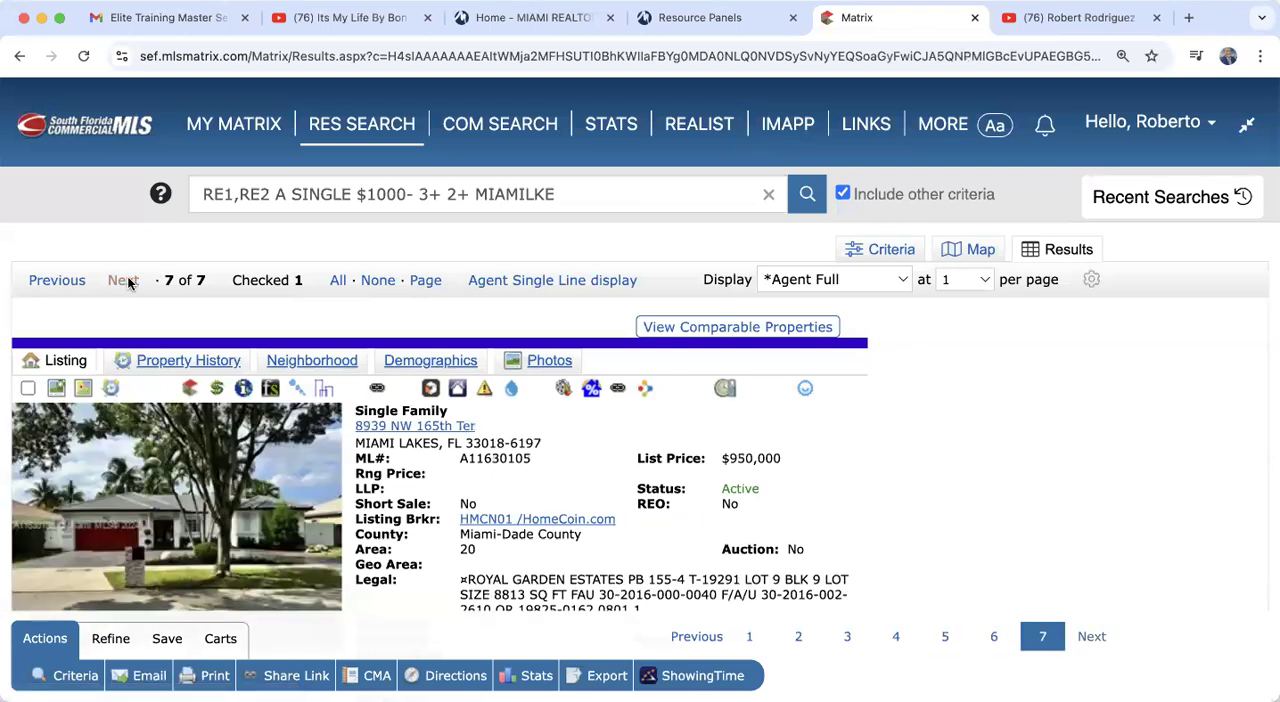
pyautogui.click(541, 284)
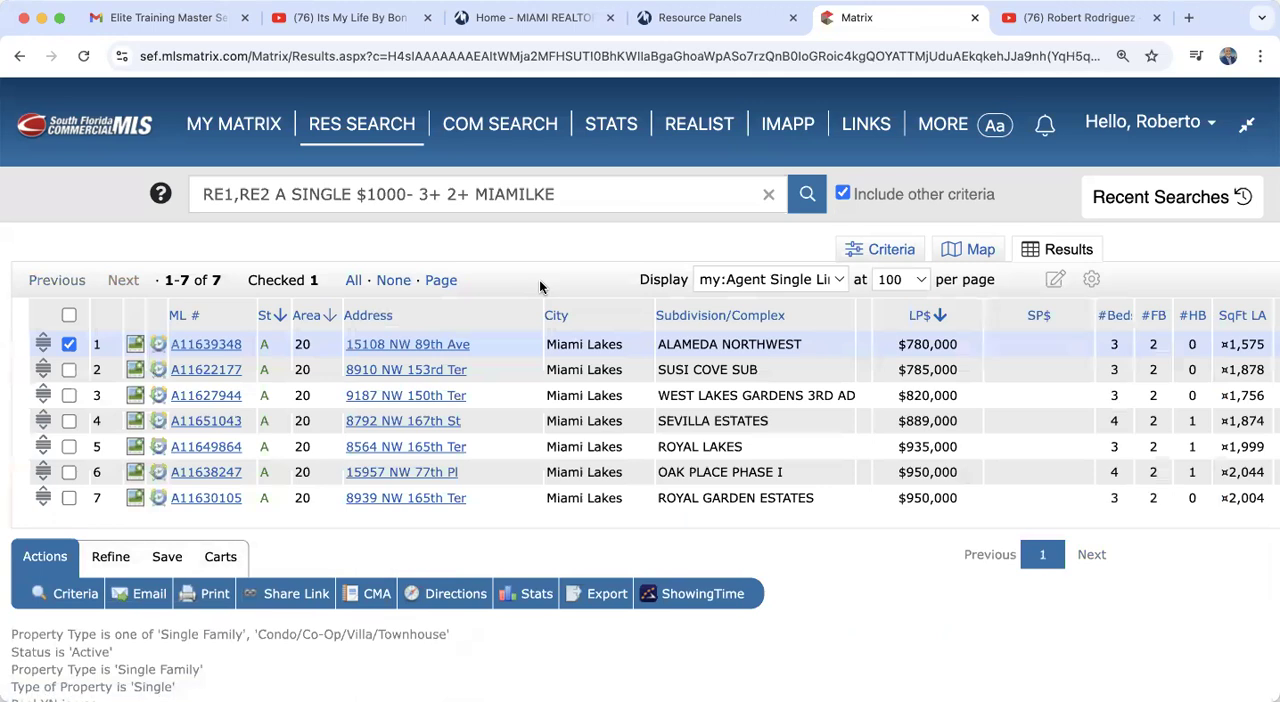
# Step: Select all seven listings, open the email form for them, and cancel the message
pyautogui.click(69, 317)
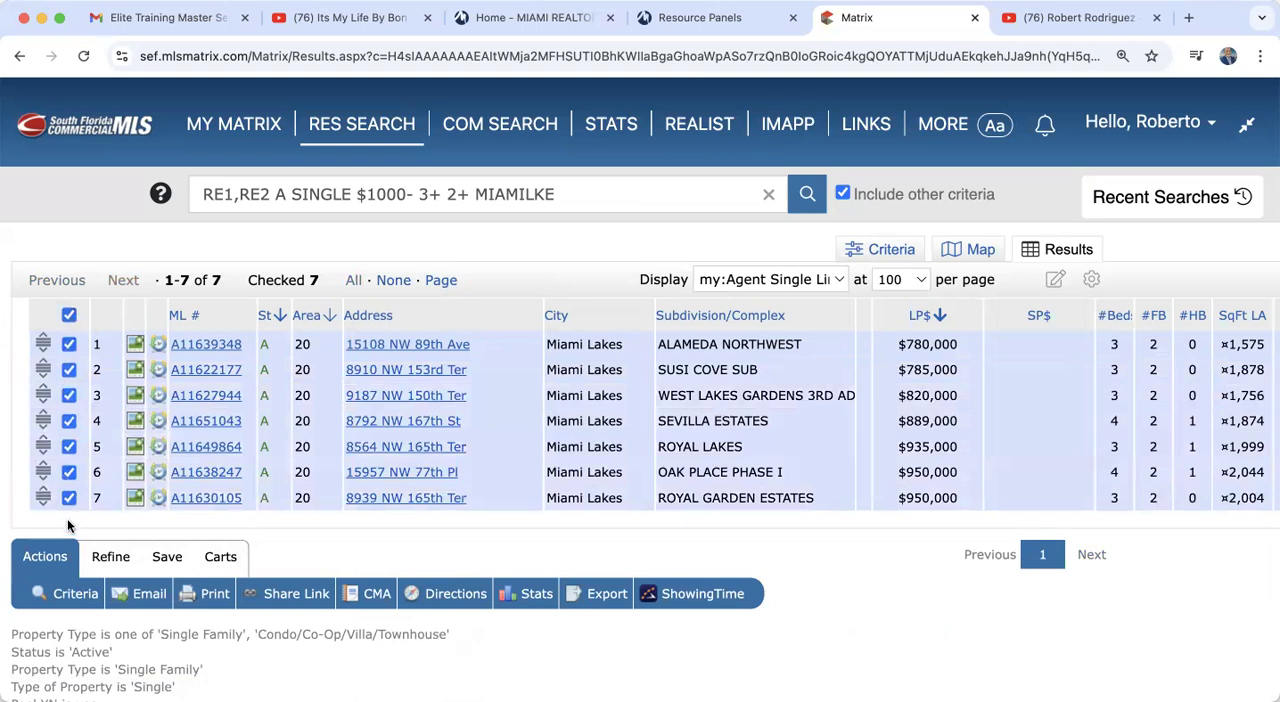
pyautogui.click(140, 597)
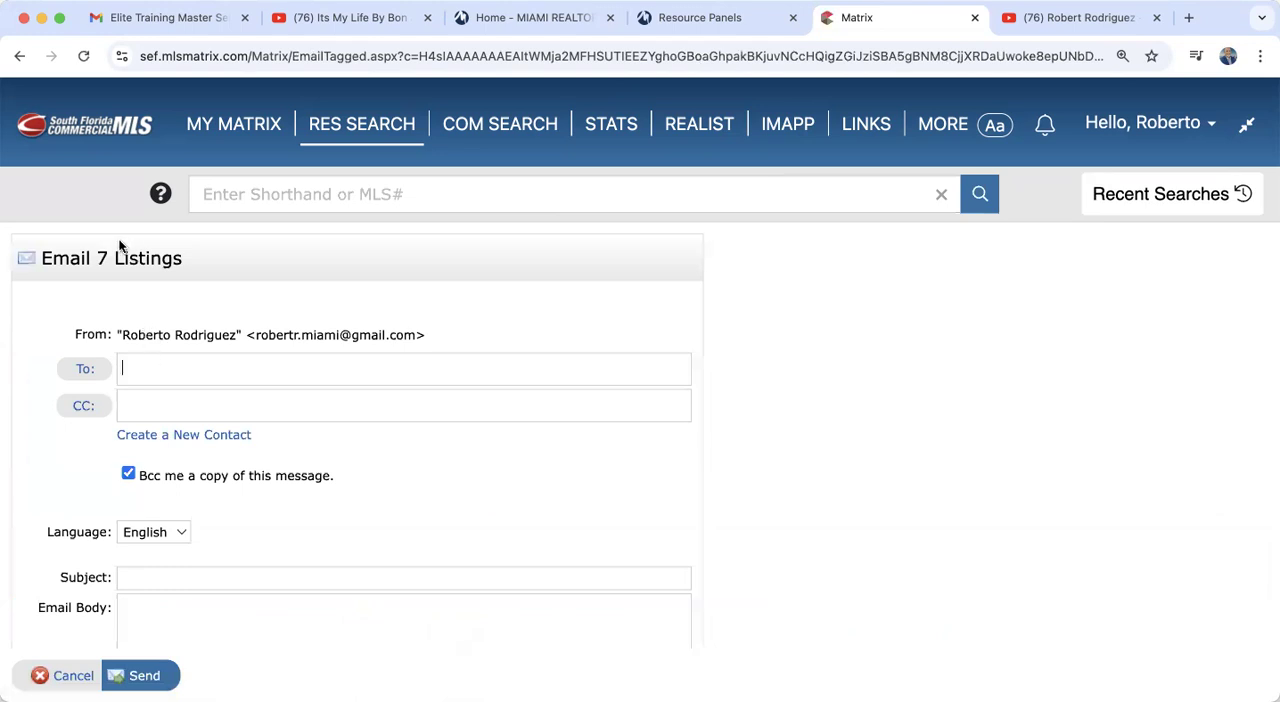
pyautogui.moveTo(94, 253); pyautogui.dragTo(194, 263)
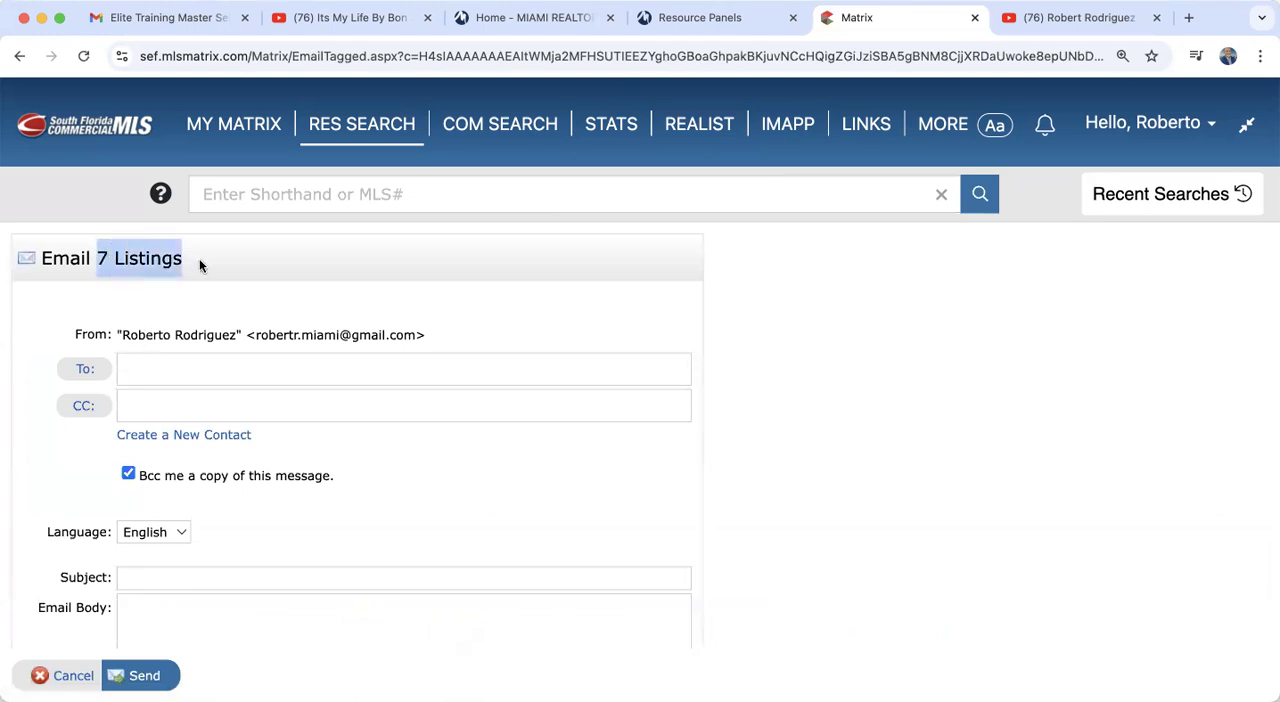
pyautogui.click(80, 677)
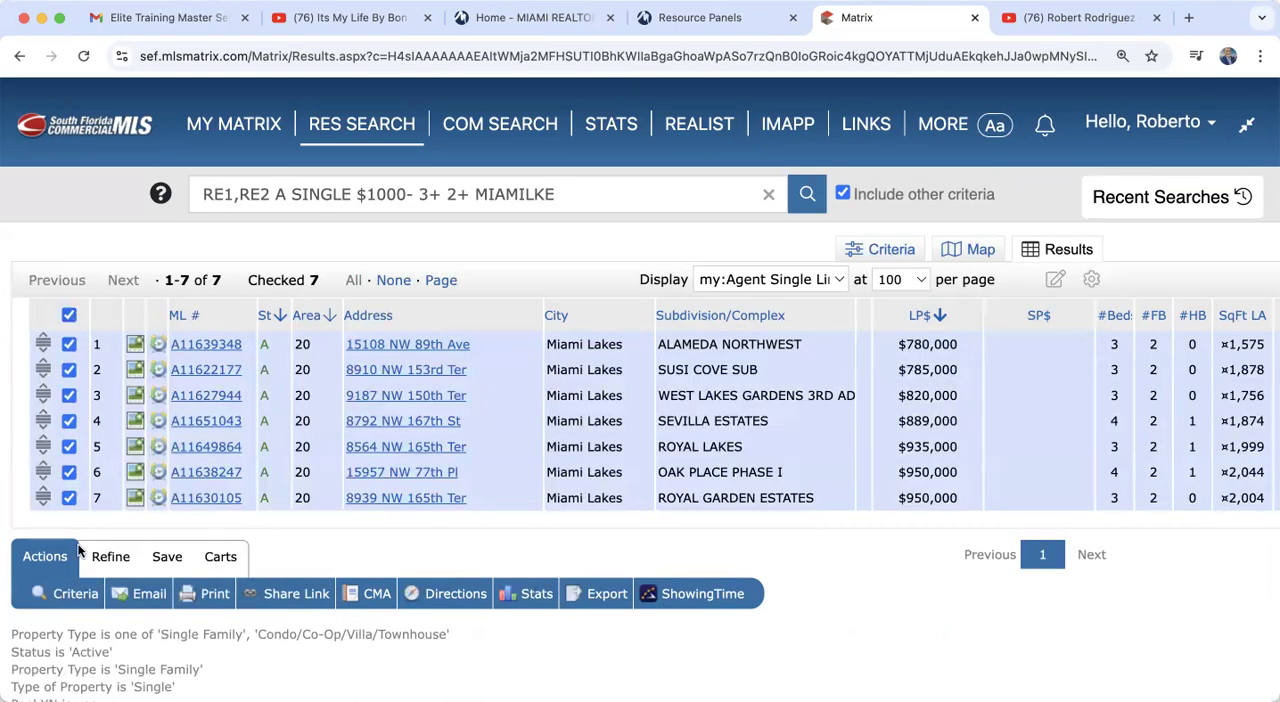
# Step: Select only the first listing, on NW 89th Ave, open its email form, and cancel the message
pyautogui.click(69, 314)
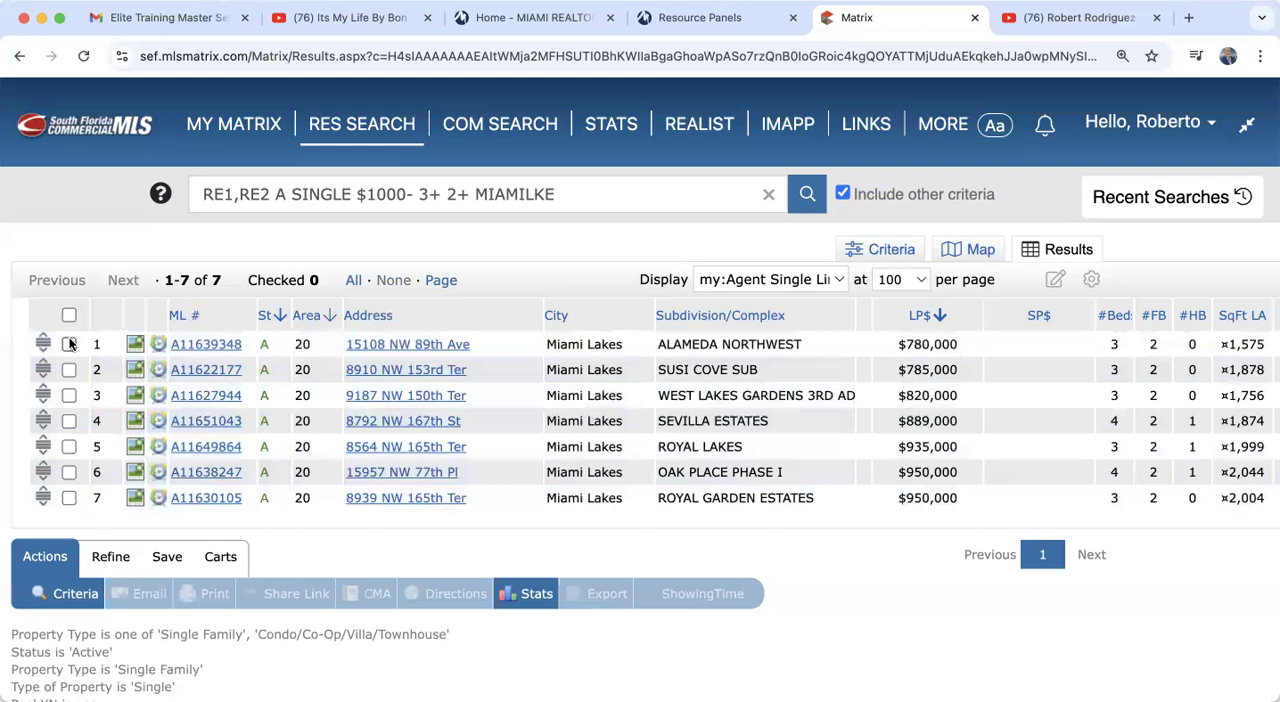
pyautogui.click(69, 344)
pyautogui.click(145, 593)
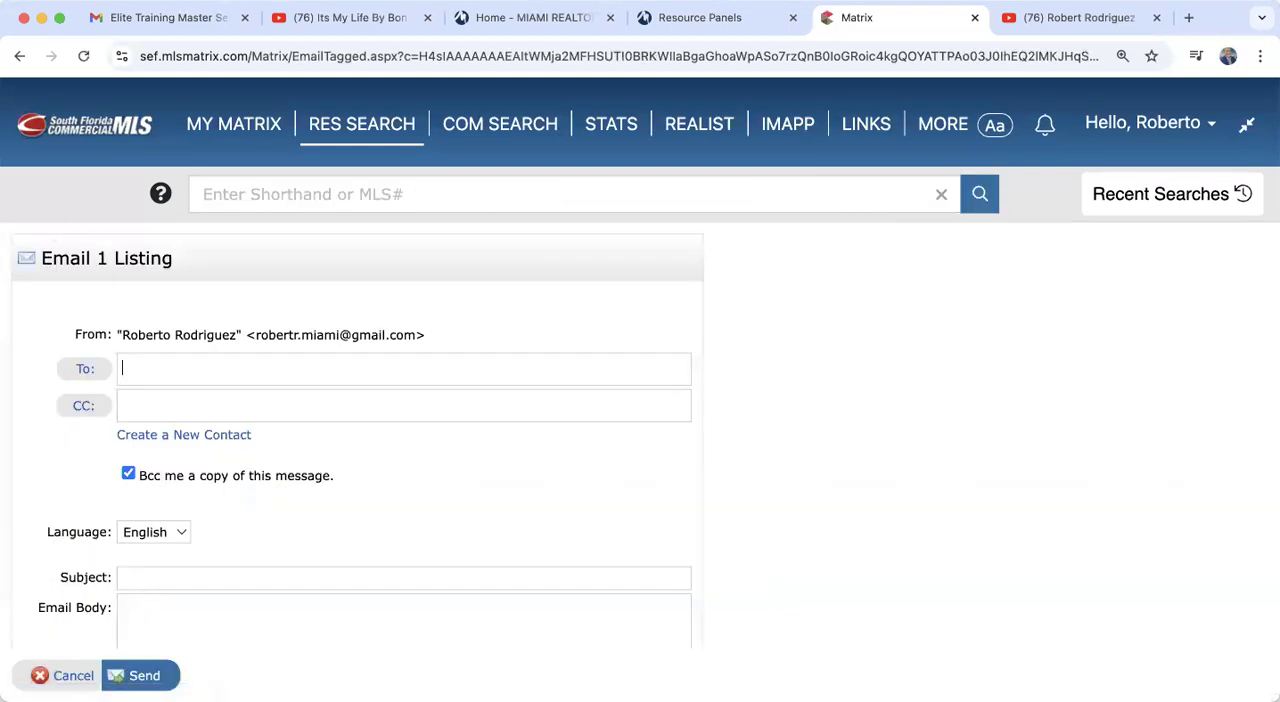
pyautogui.click(70, 680)
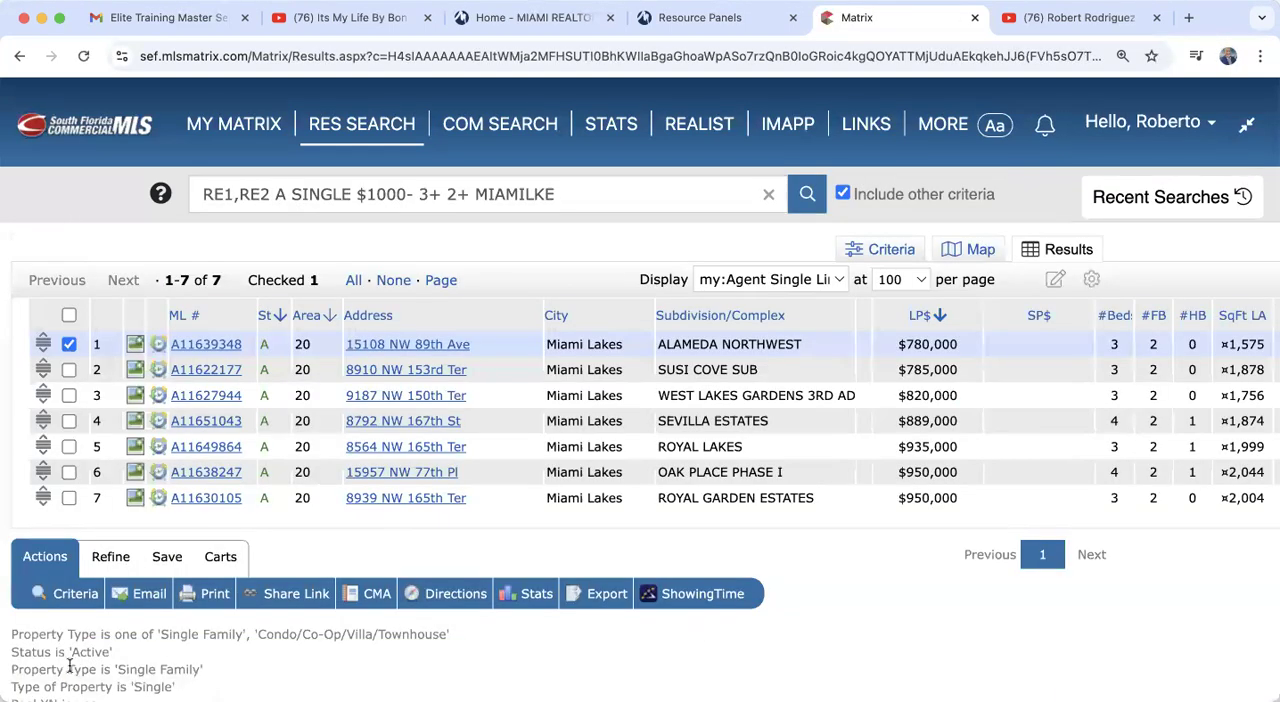
# Step: Select all seven listings, open their print options, and look at the Agent Full format before choosing Client Full
pyautogui.click(68, 316)
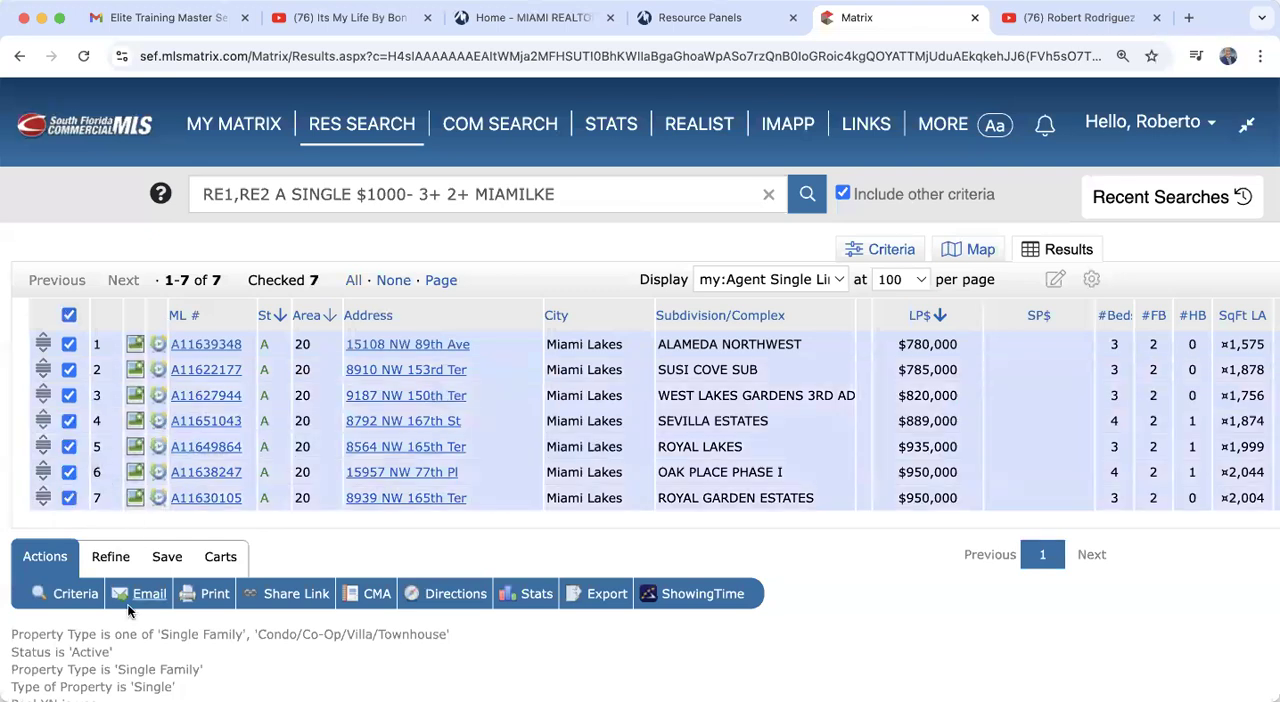
pyautogui.click(214, 596)
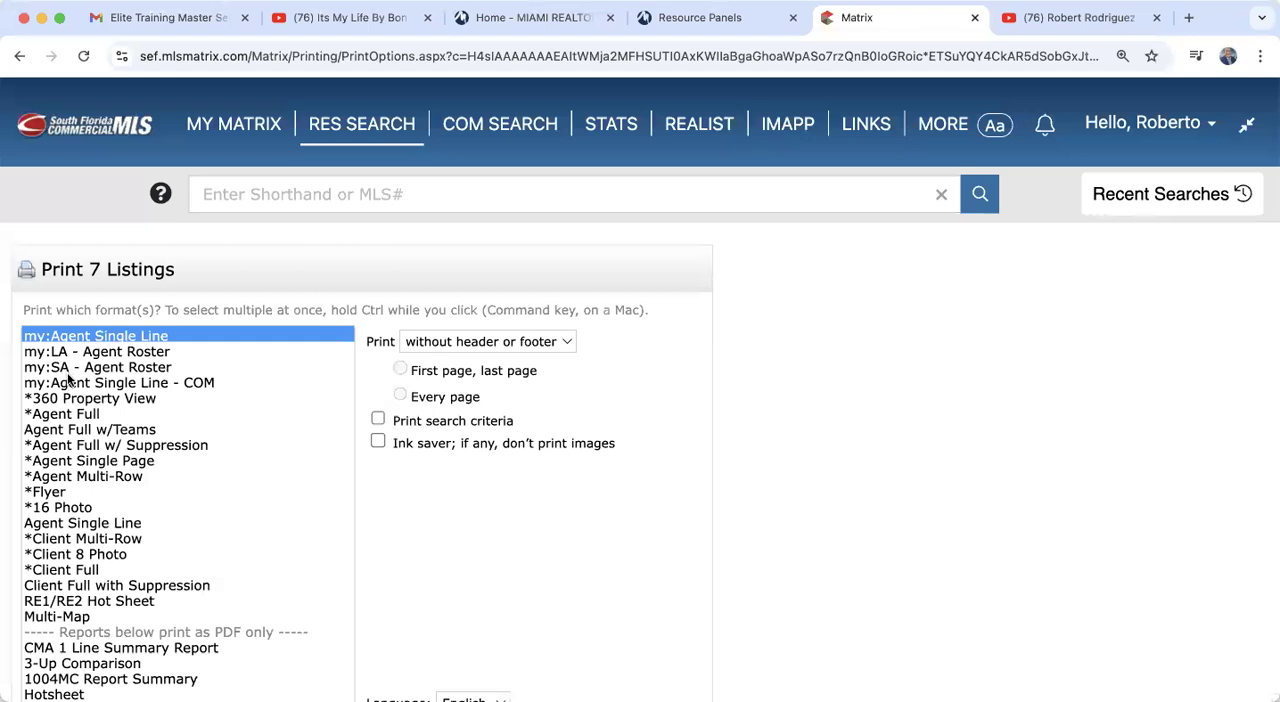
pyautogui.scroll(-1, 118, 378)
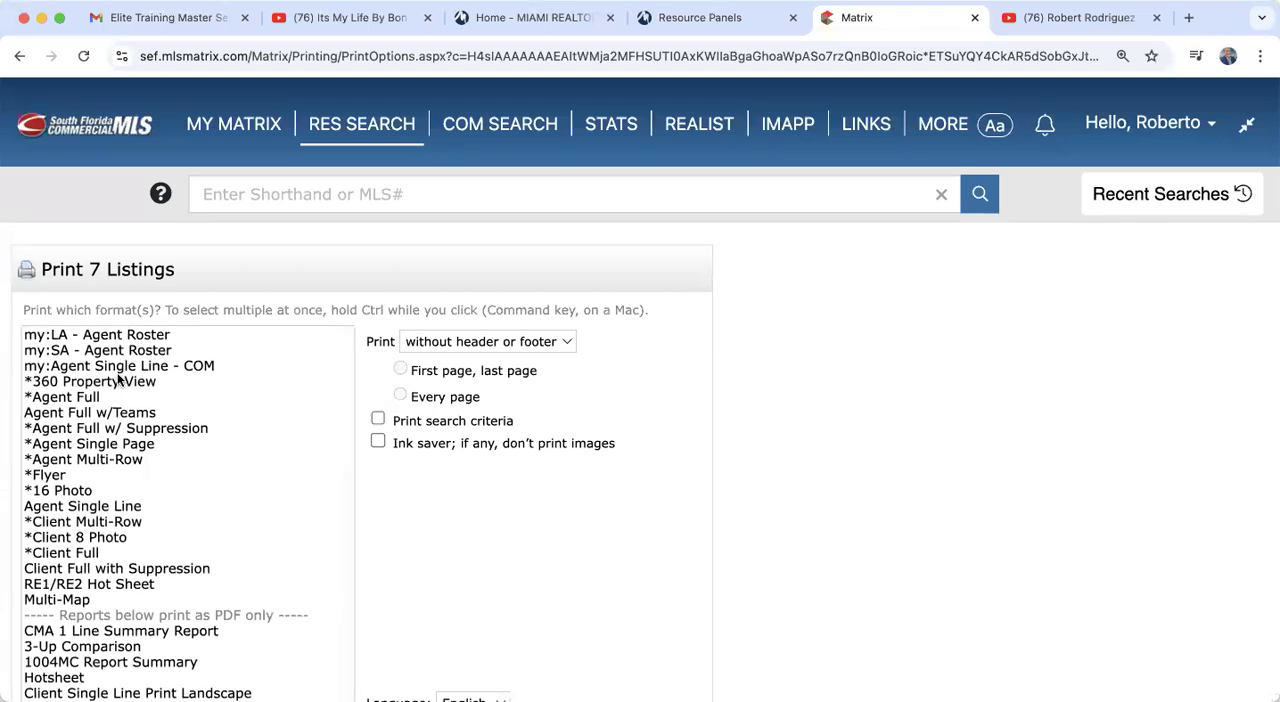
pyautogui.click(65, 397)
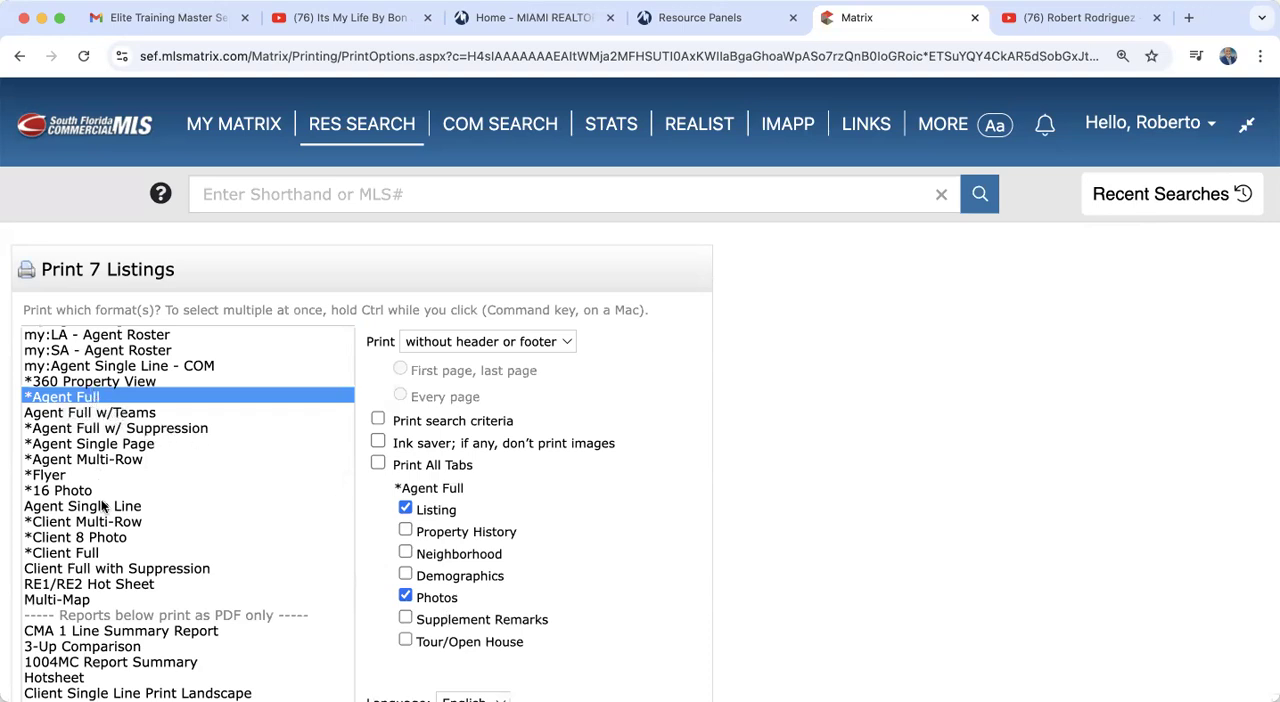
pyautogui.click(85, 556)
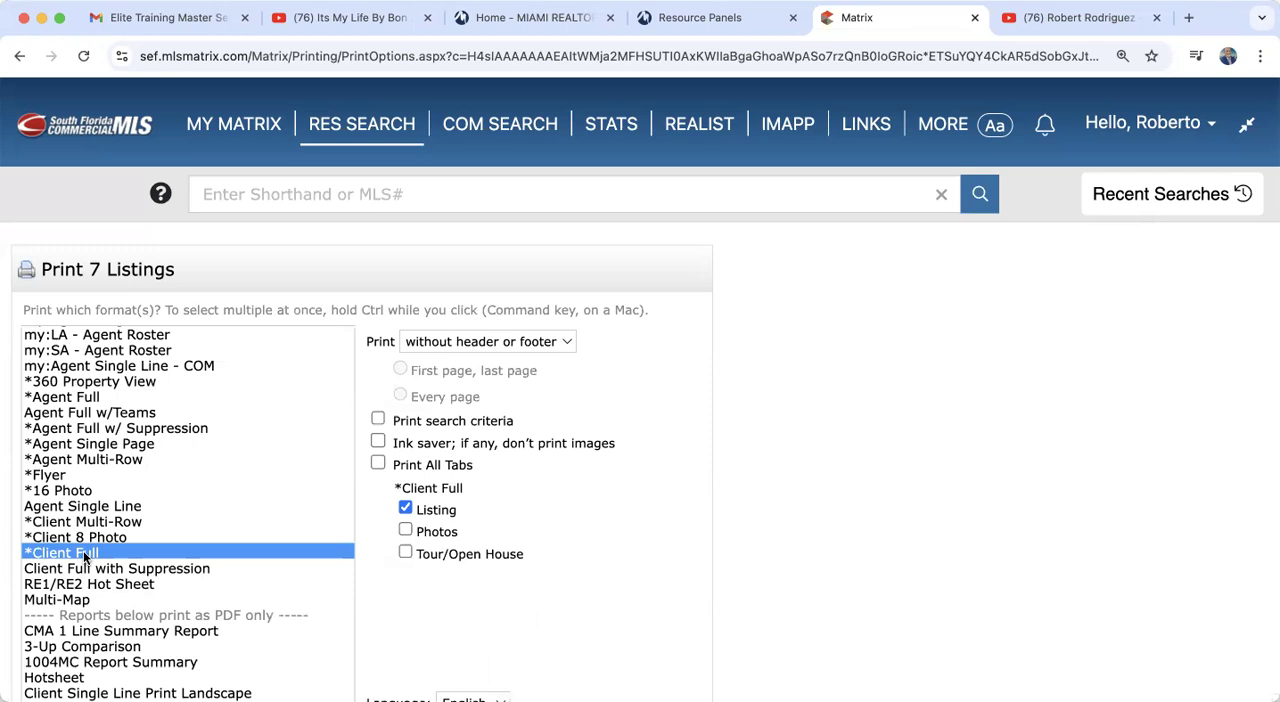
# Step: Set the printout to include header and footer, and compare the Agent Full options with Client Full, keeping Client Full
pyautogui.click(486, 342)
pyautogui.click(441, 361)
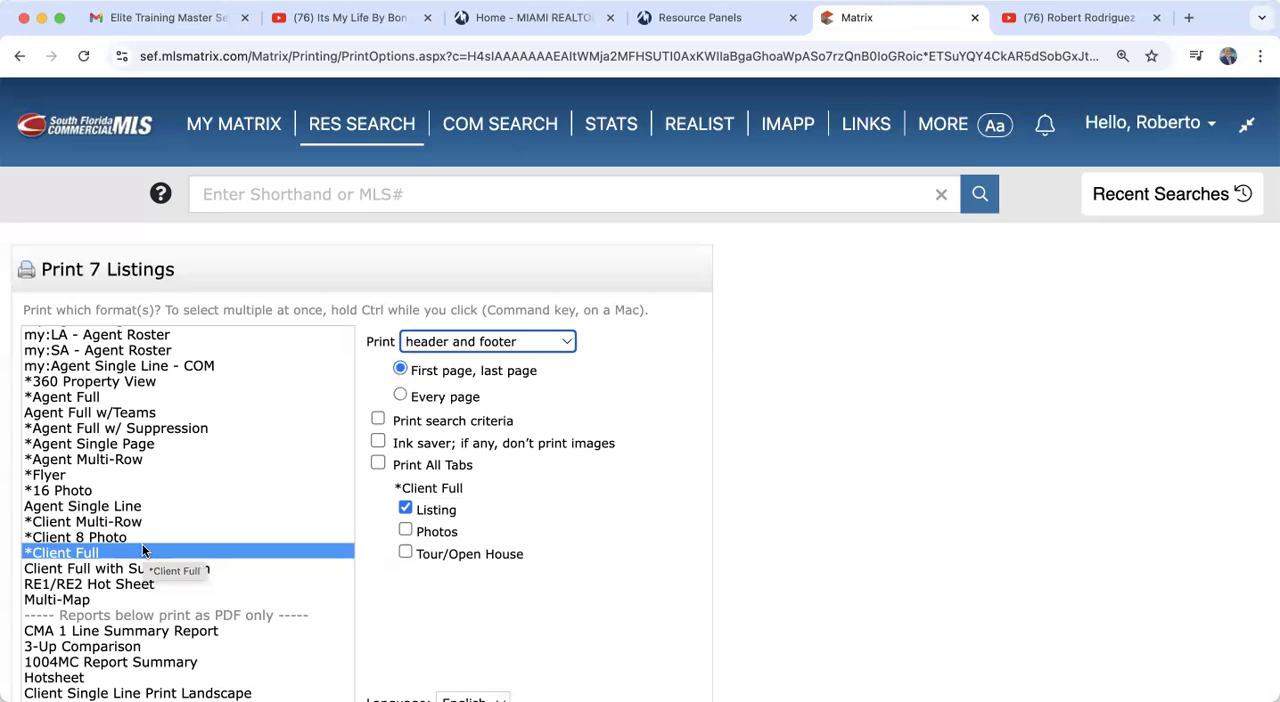
pyautogui.click(92, 400)
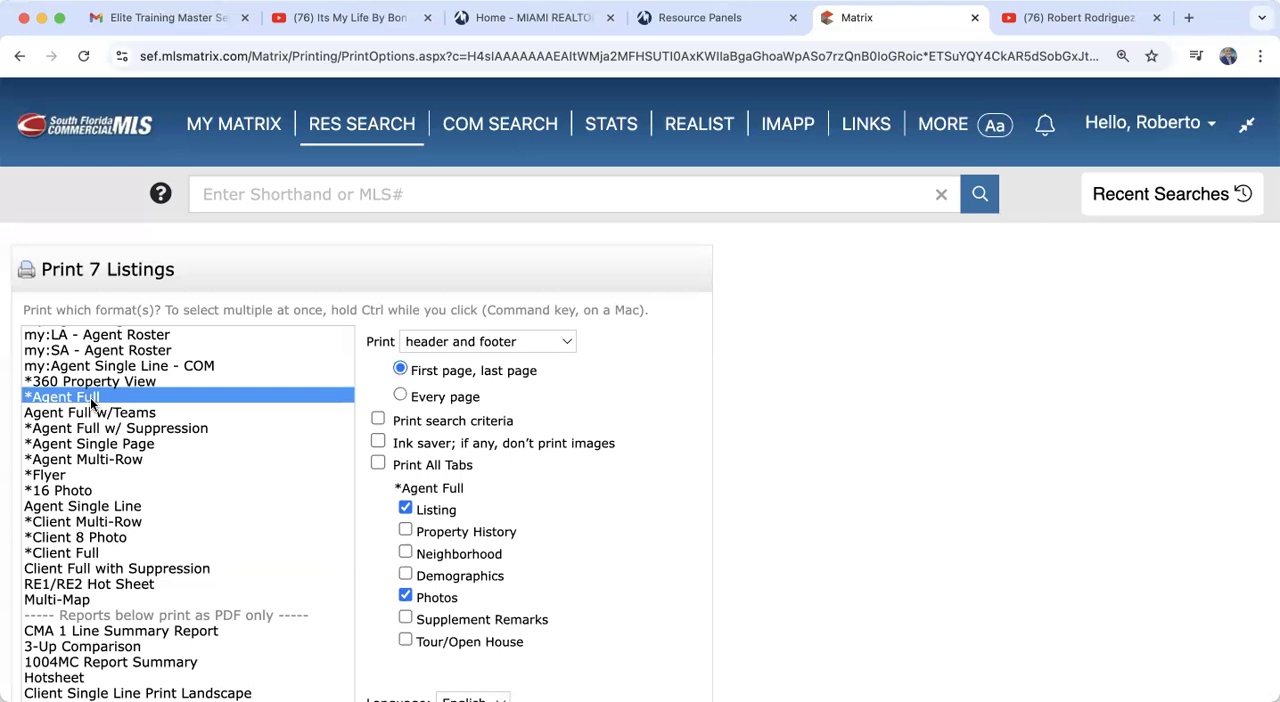
pyautogui.click(74, 555)
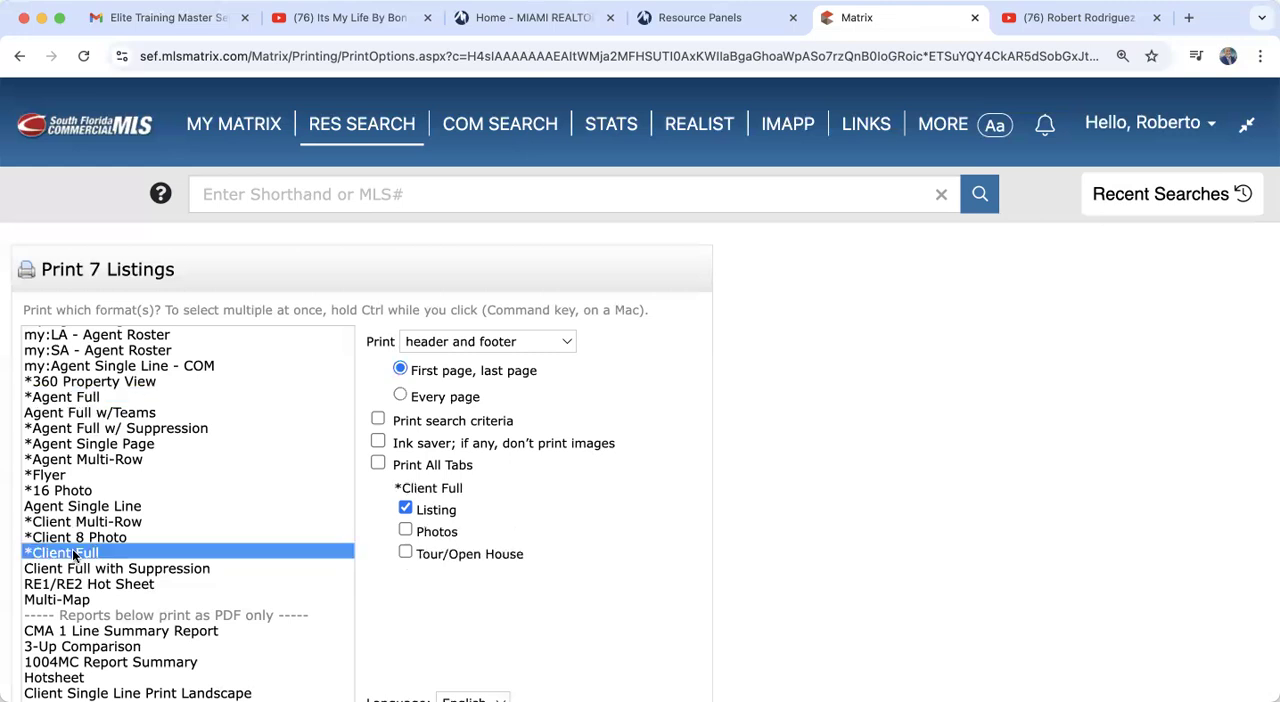
# Step: Print the Client Full reports to PDF, look through the listing pages, and close the PDF
pyautogui.scroll(-3, 457, 617)
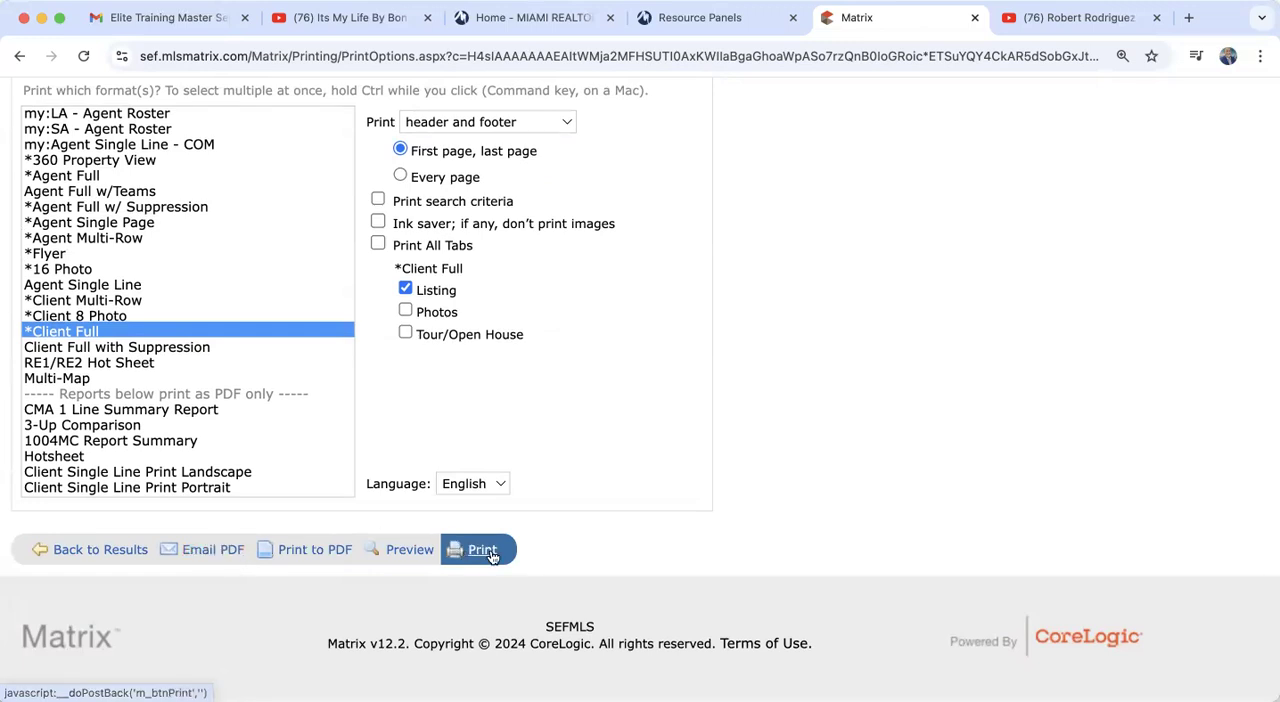
pyautogui.click(320, 549)
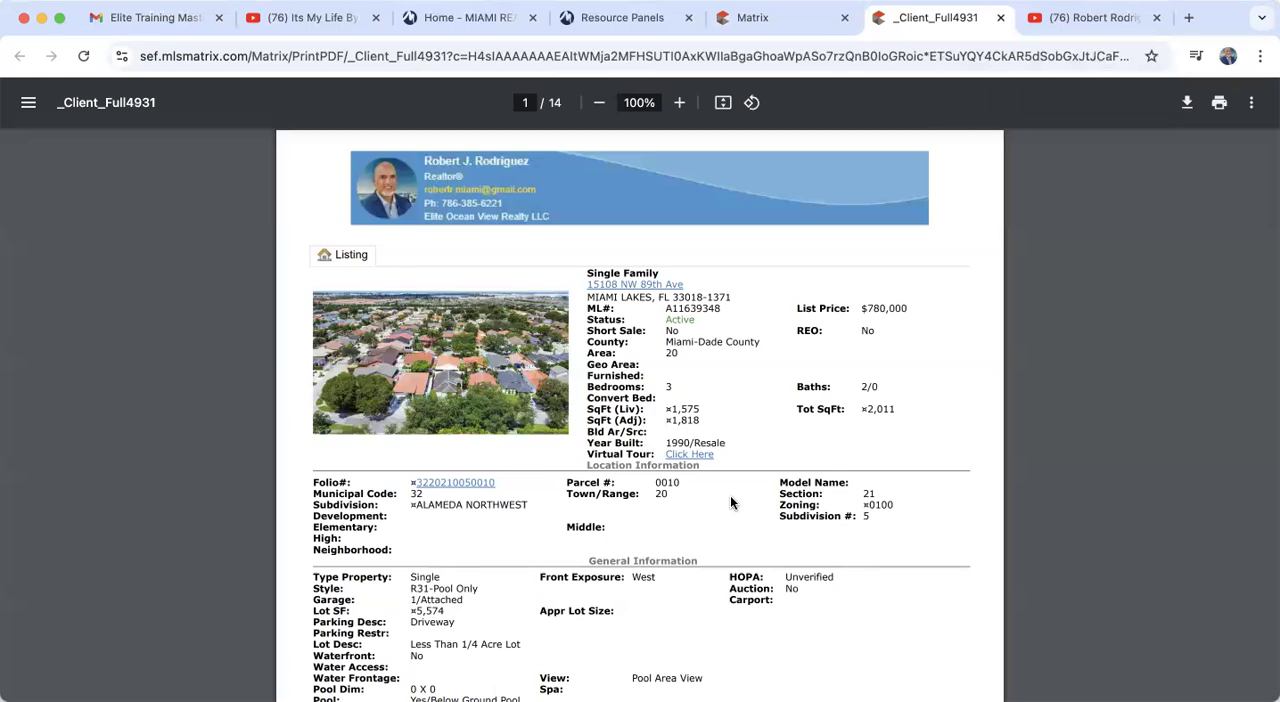
pyautogui.scroll(-9, 730, 503)
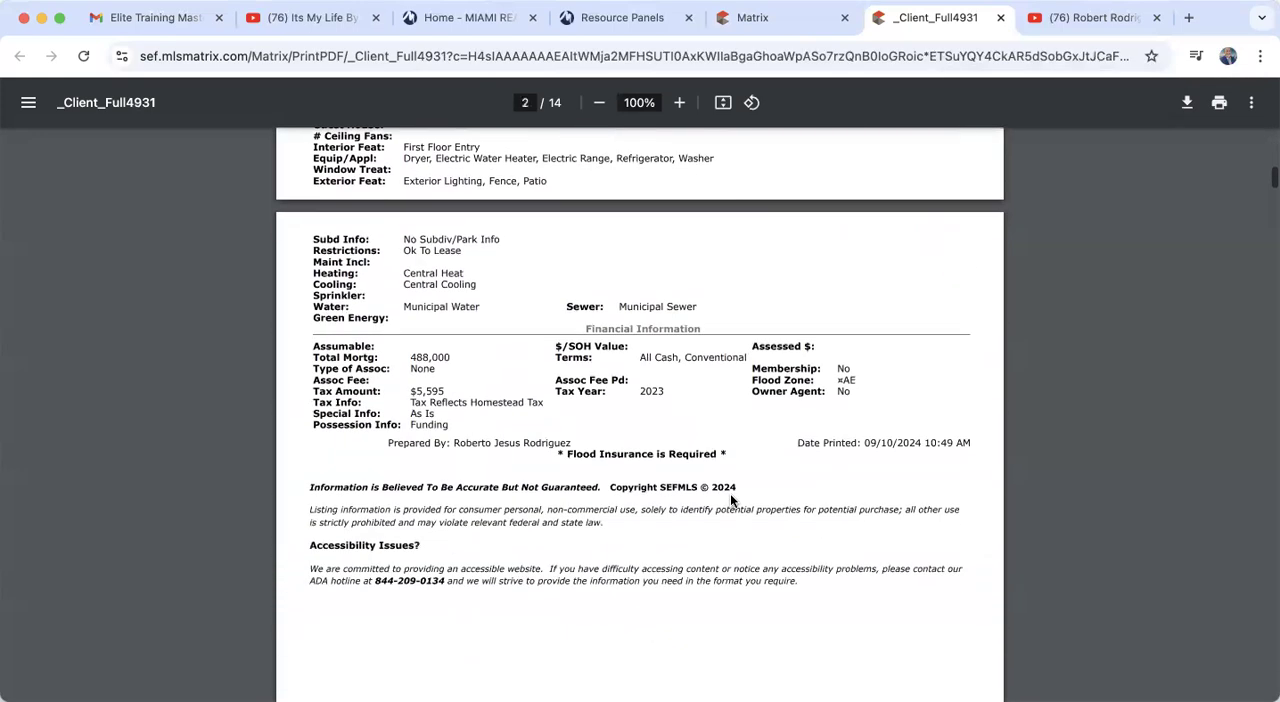
pyautogui.scroll(-9, 731, 499)
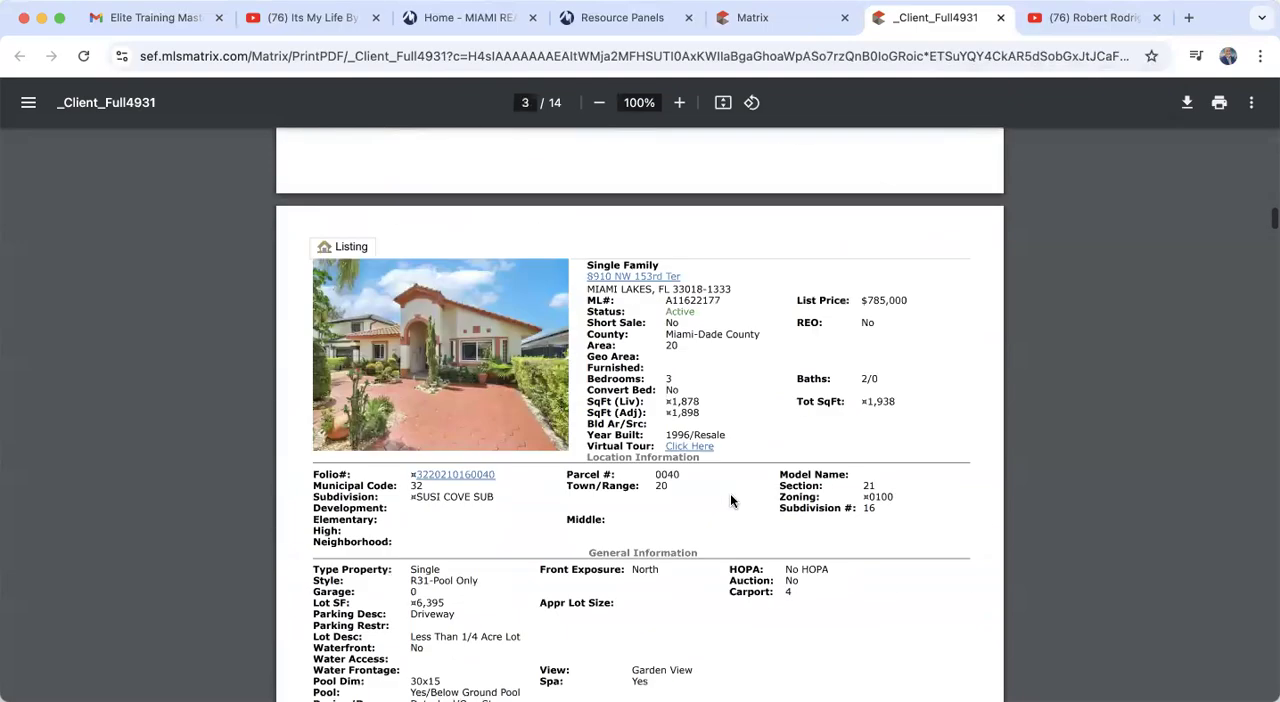
pyautogui.scroll(-10, 731, 501)
pyautogui.scroll(-12, 730, 501)
pyautogui.scroll(-8, 729, 502)
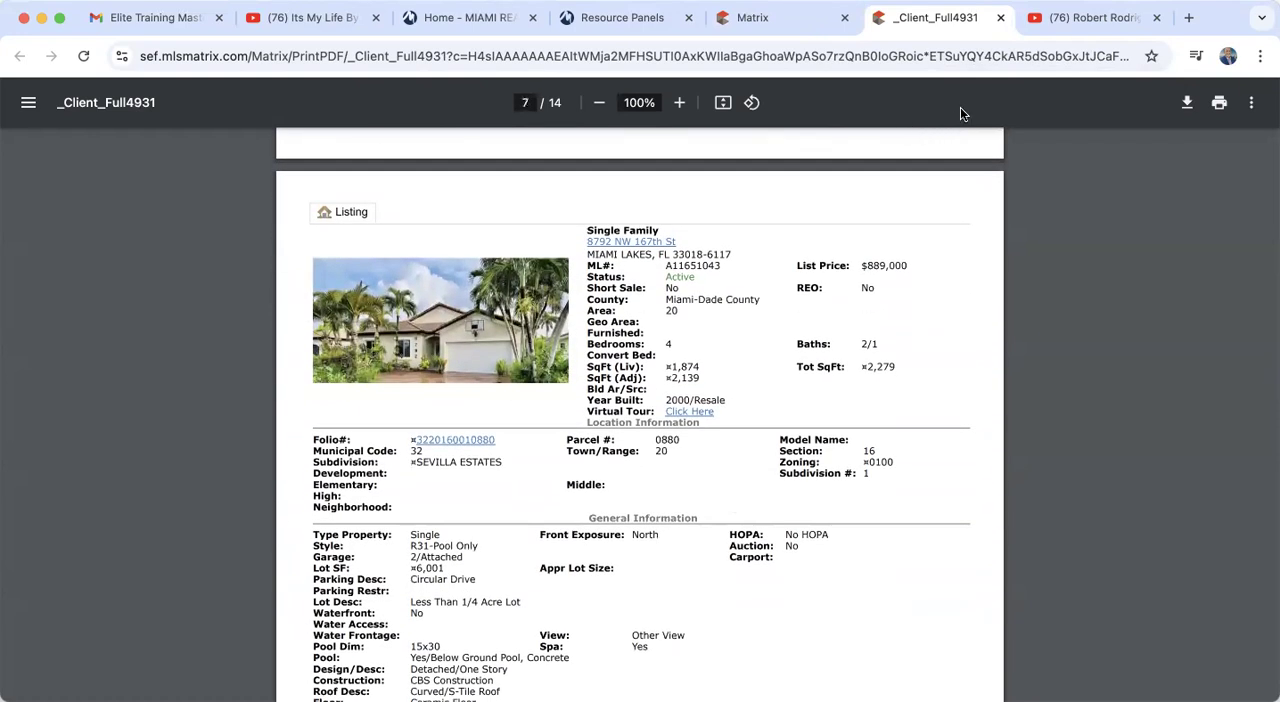
pyautogui.click(1000, 17)
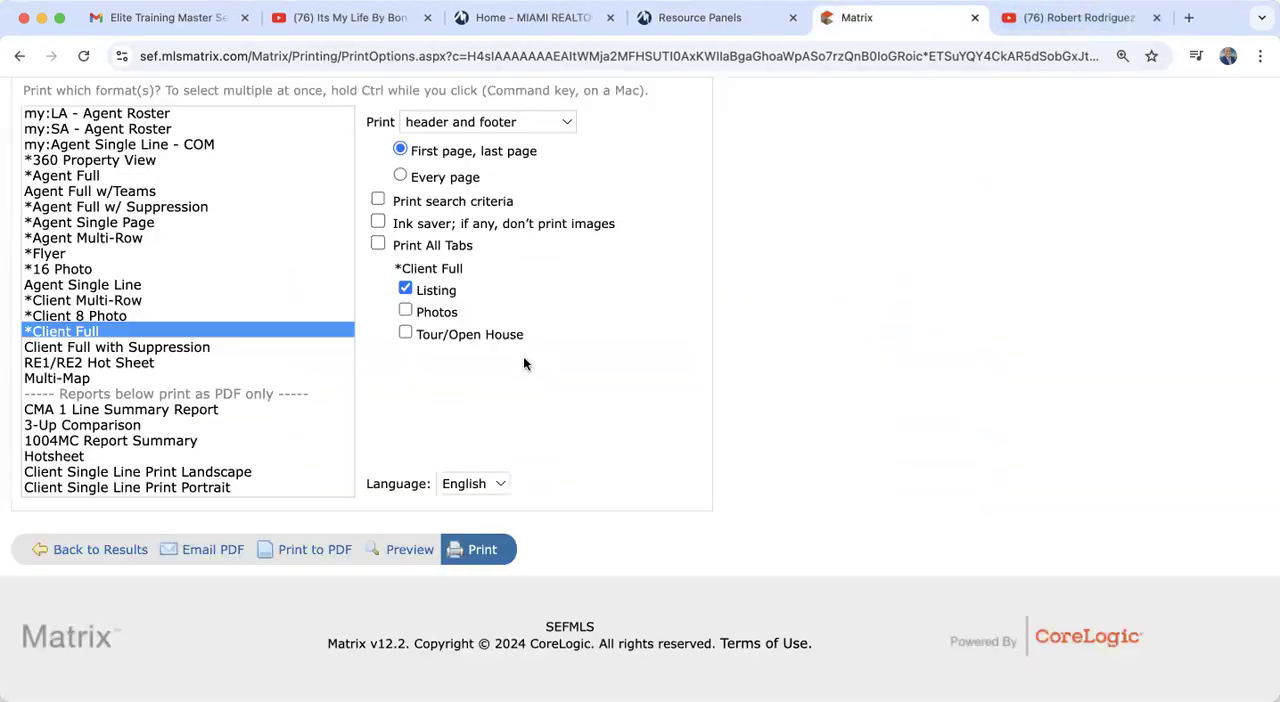
# Step: Print the seven listings to PDF in the Agent Full format, with Photos excluded and only the Listing section included
pyautogui.scroll(3, 523, 356)
pyautogui.click(86, 310)
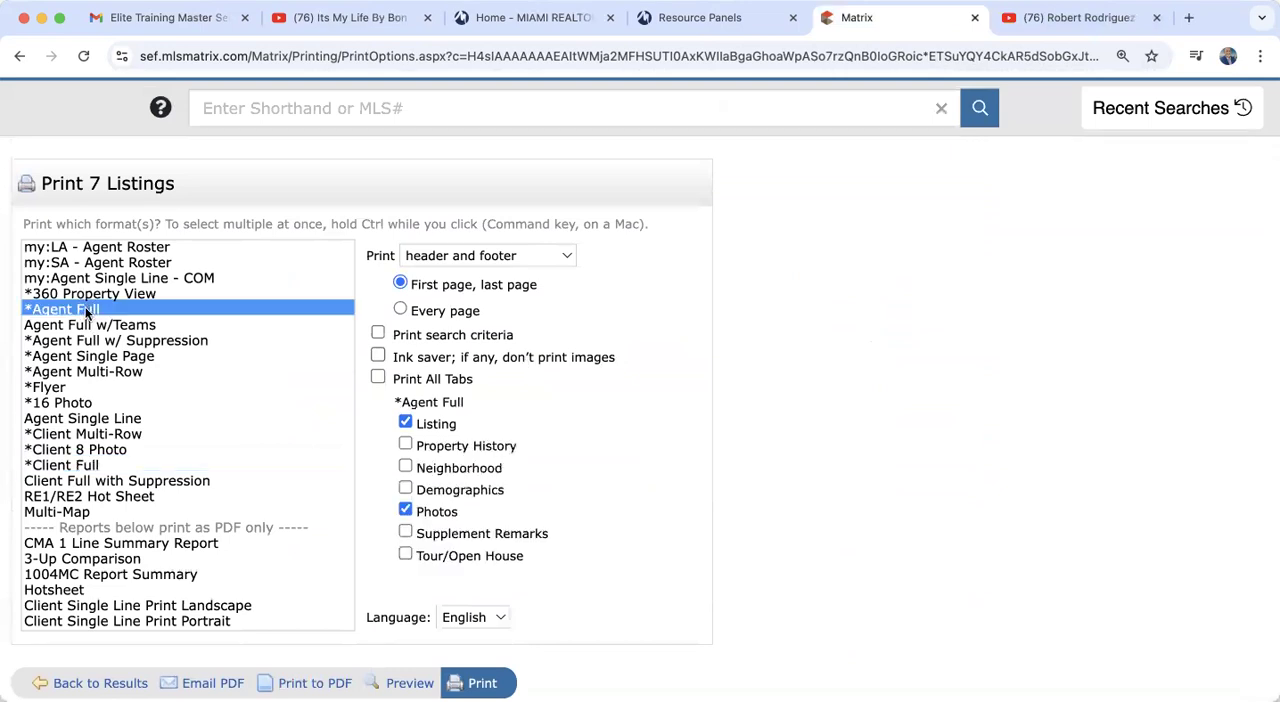
pyautogui.click(300, 684)
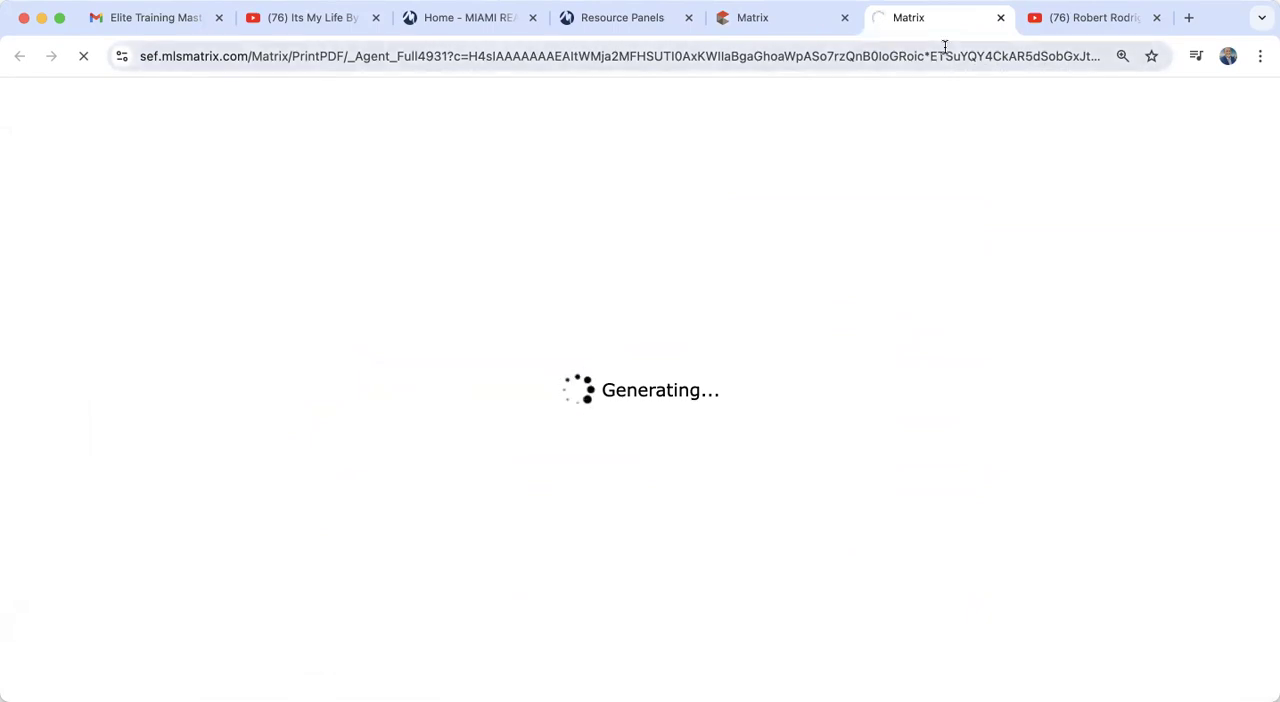
pyautogui.click(1000, 17)
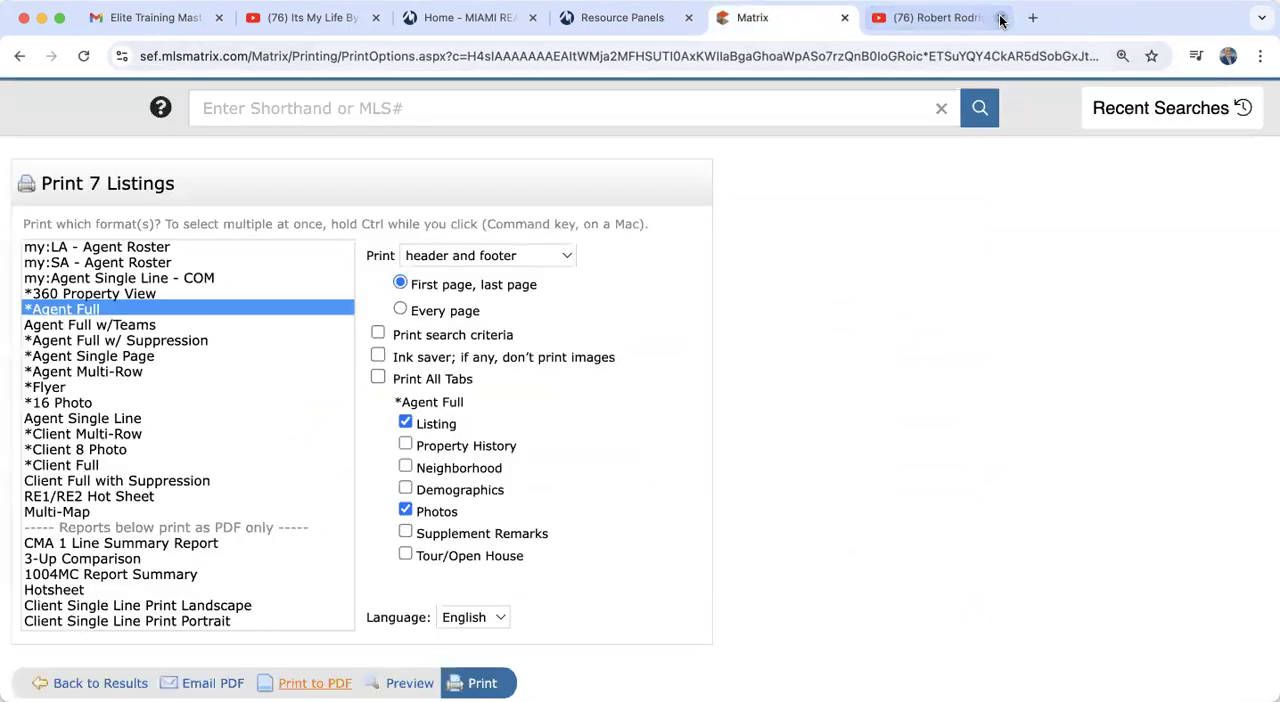
pyautogui.click(405, 509)
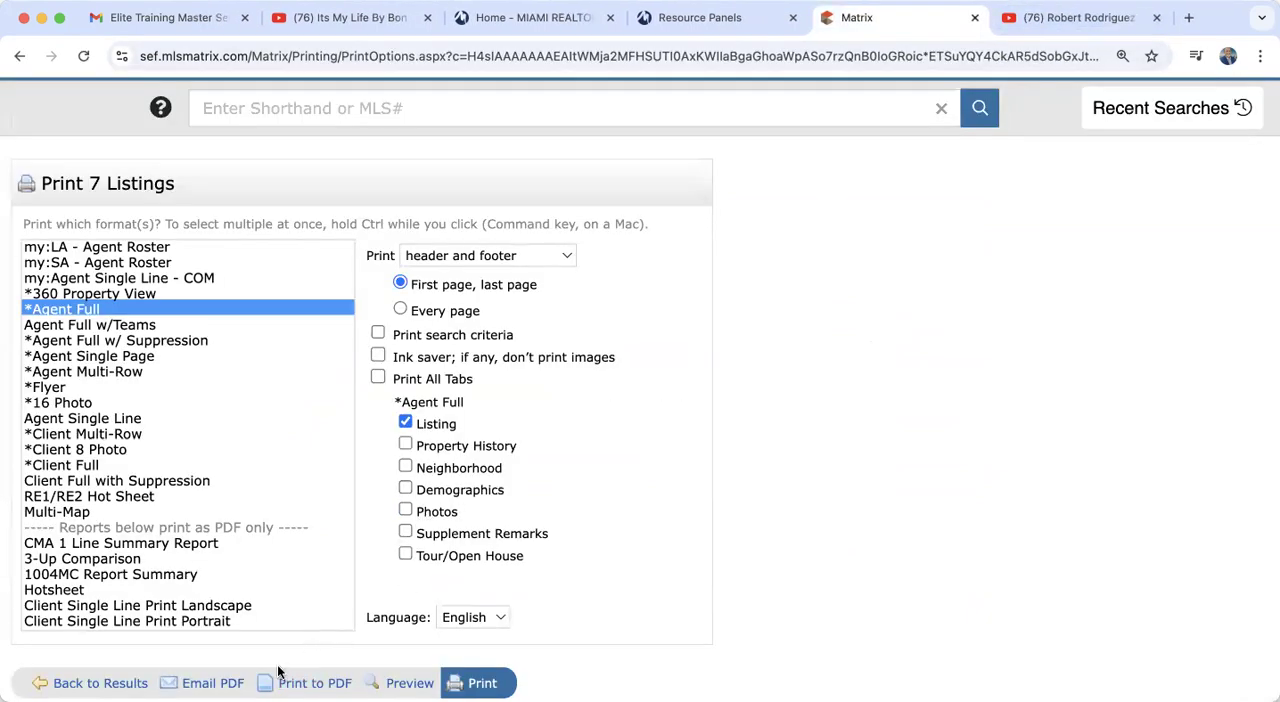
pyautogui.click(305, 682)
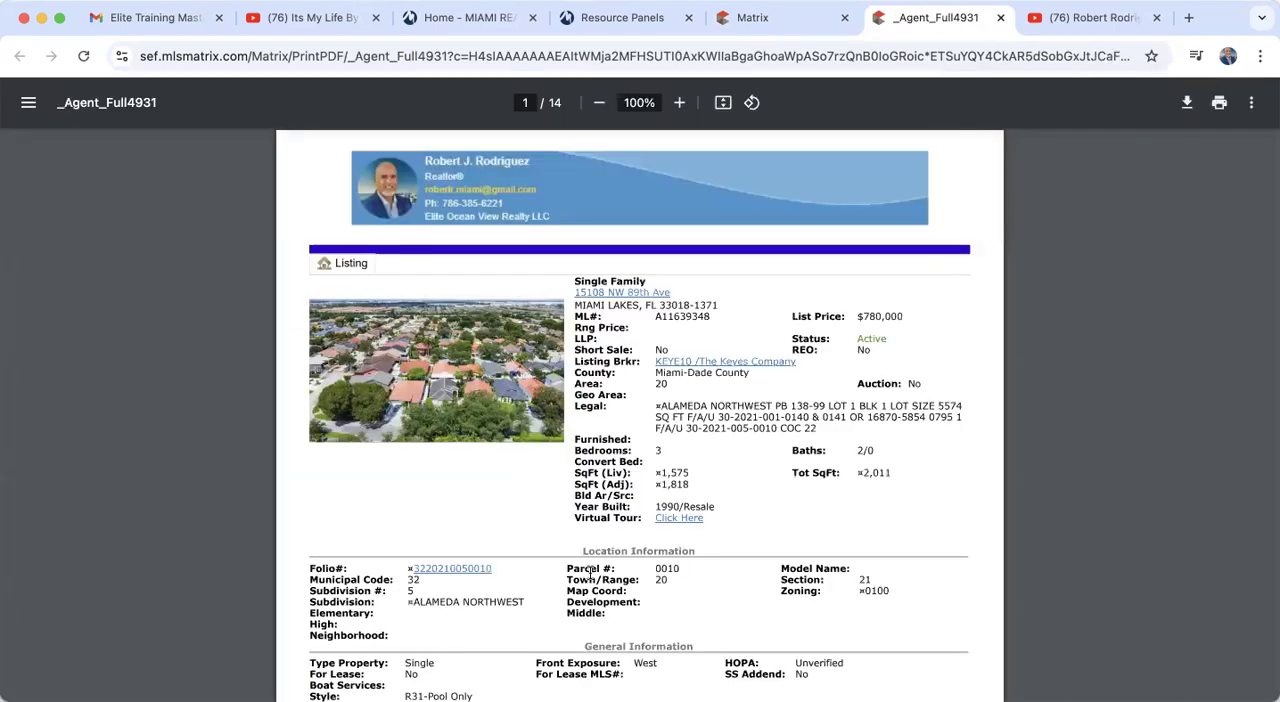
# Step: Look through the Agent Full PDF, including the financial and agent/office information, and close it
pyautogui.scroll(-15, 591, 570)
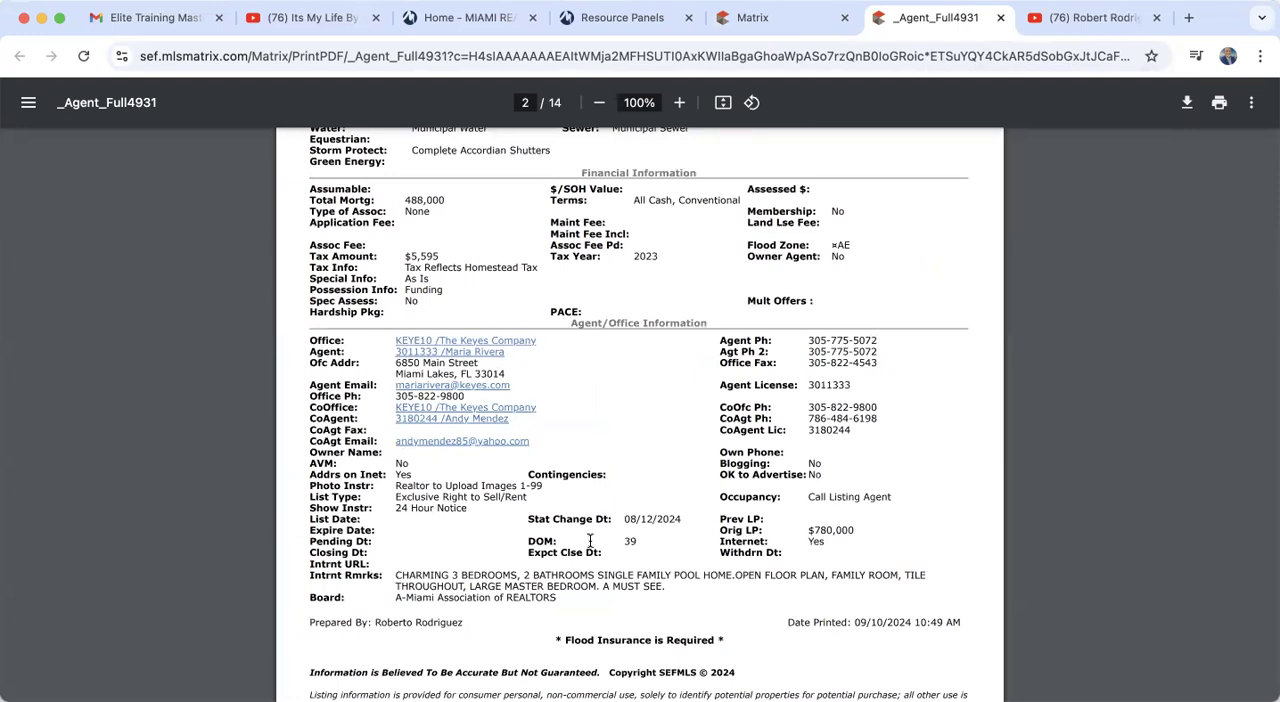
pyautogui.scroll(-3, 590, 541)
pyautogui.scroll(4, 590, 541)
pyautogui.scroll(-3, 590, 541)
pyautogui.scroll(4, 590, 541)
pyautogui.scroll(-3, 590, 541)
pyautogui.scroll(3, 589, 545)
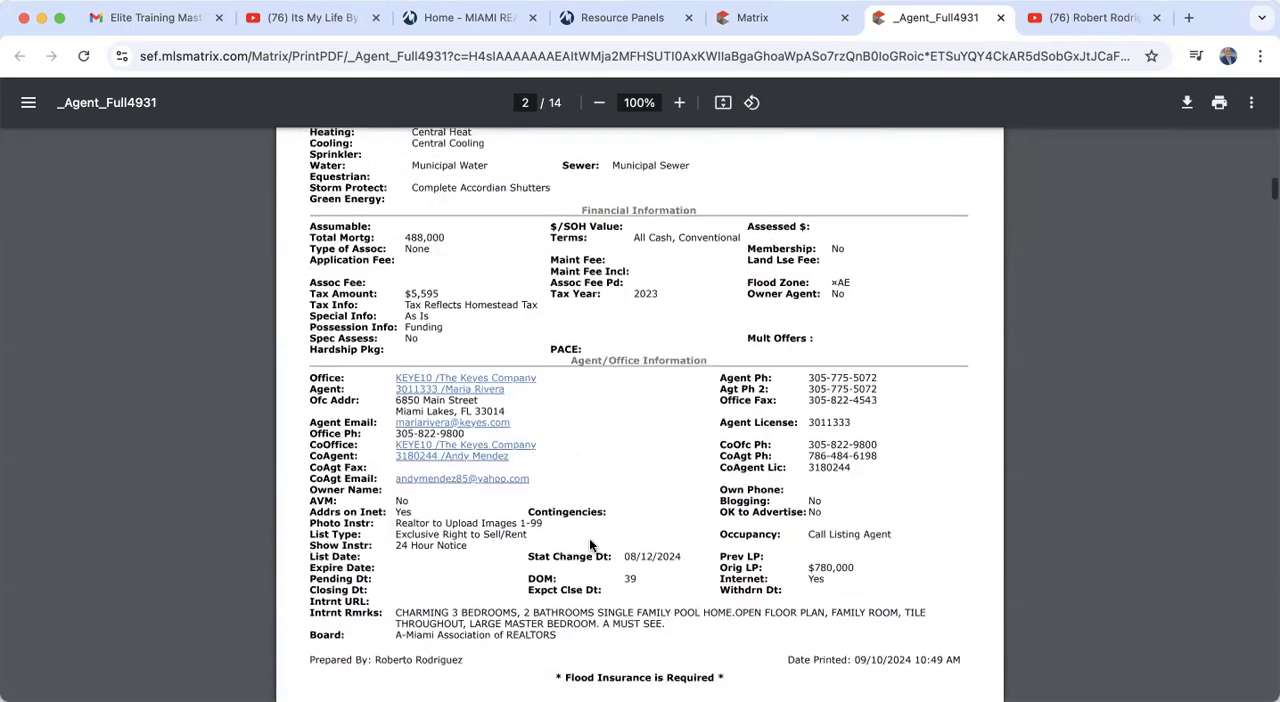
pyautogui.scroll(10, 589, 545)
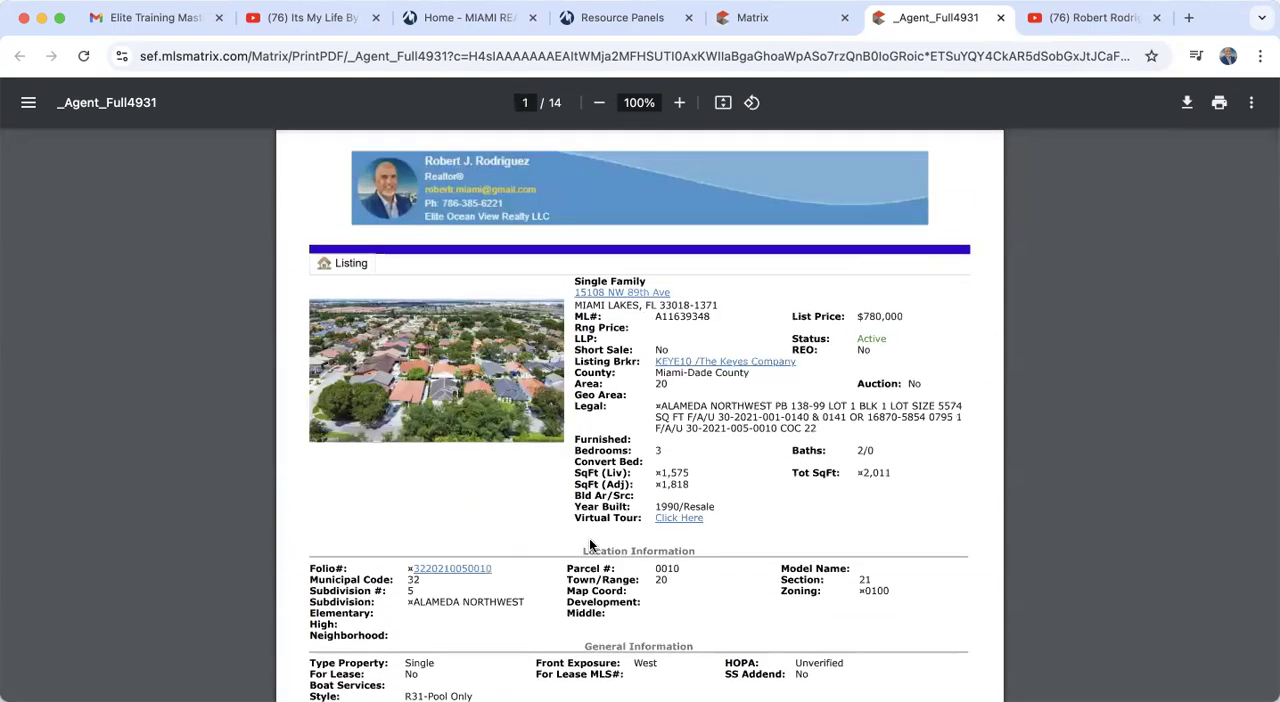
pyautogui.click(1000, 17)
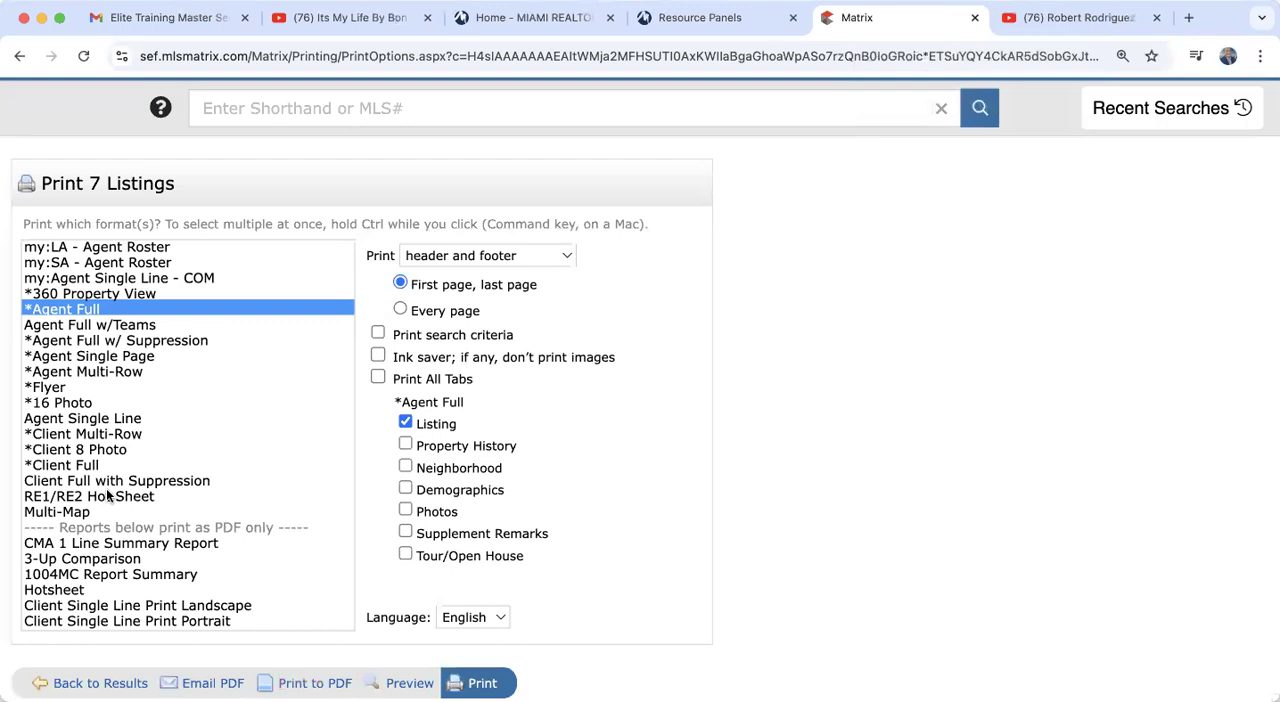
# Step: Print the 3-Up Comparison report to PDF, look through its side-by-side listing pages, and close the PDF
pyautogui.scroll(-3, 107, 496)
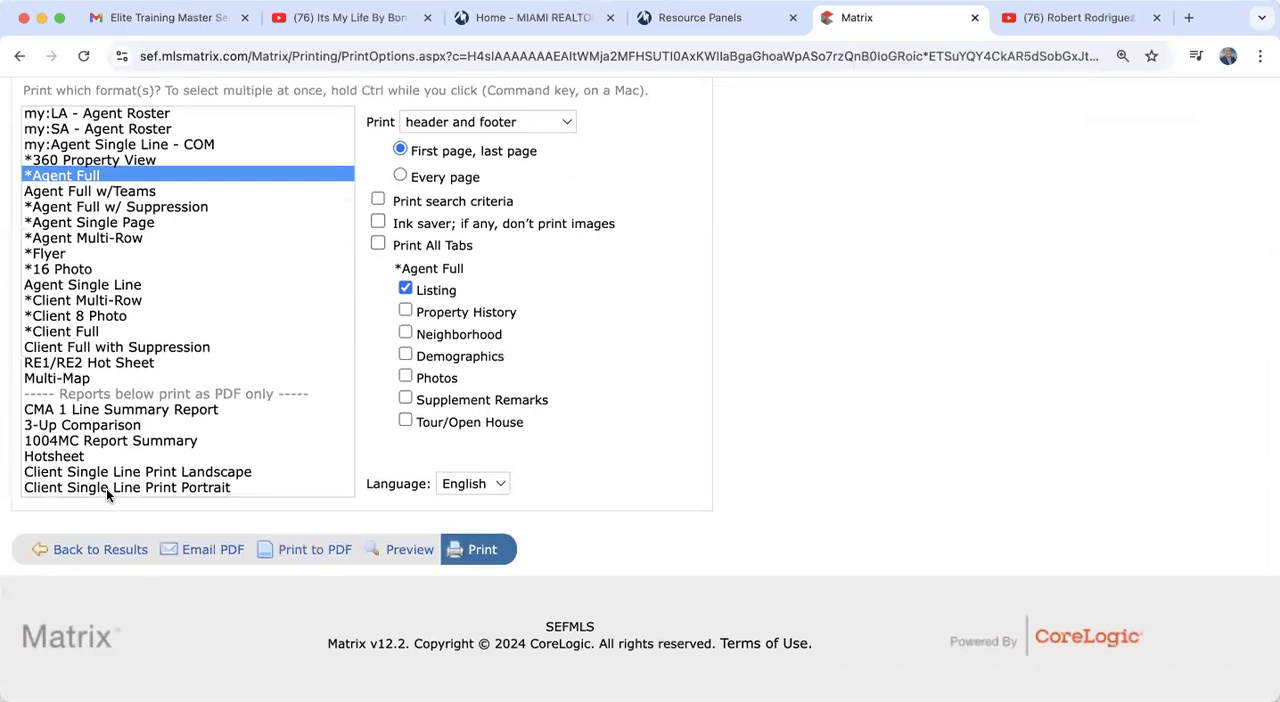
pyautogui.click(110, 428)
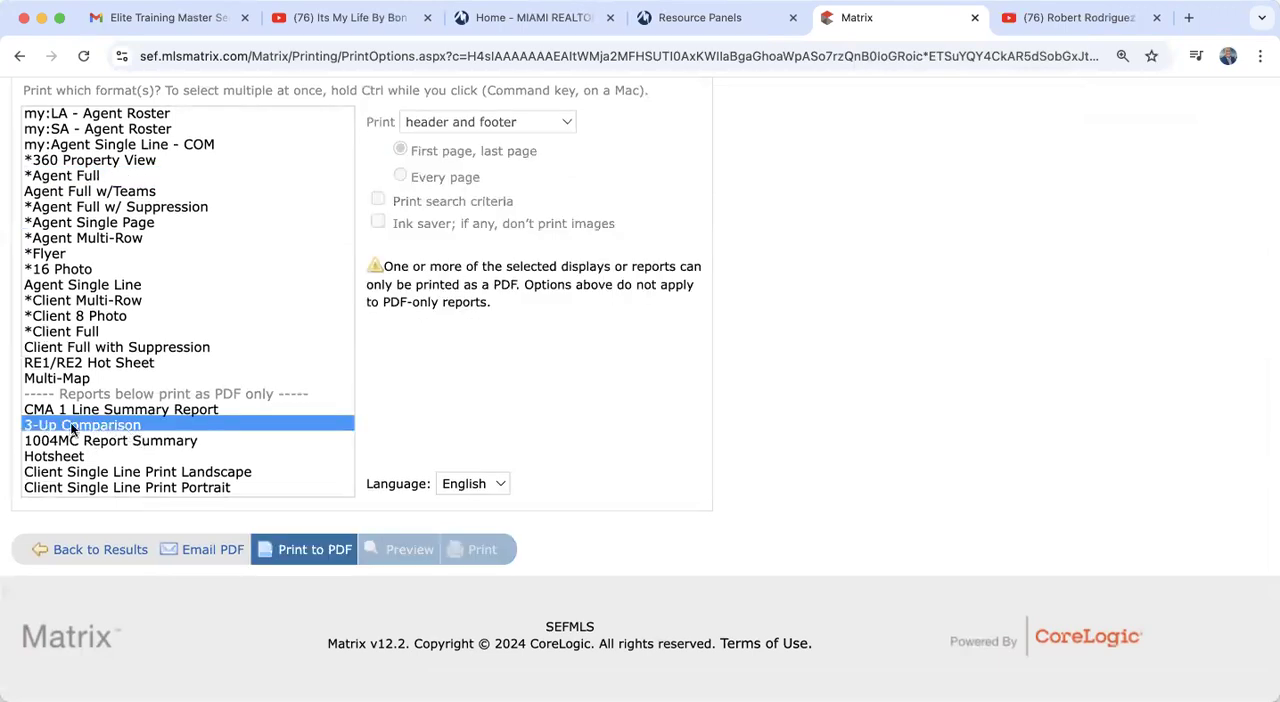
pyautogui.click(290, 550)
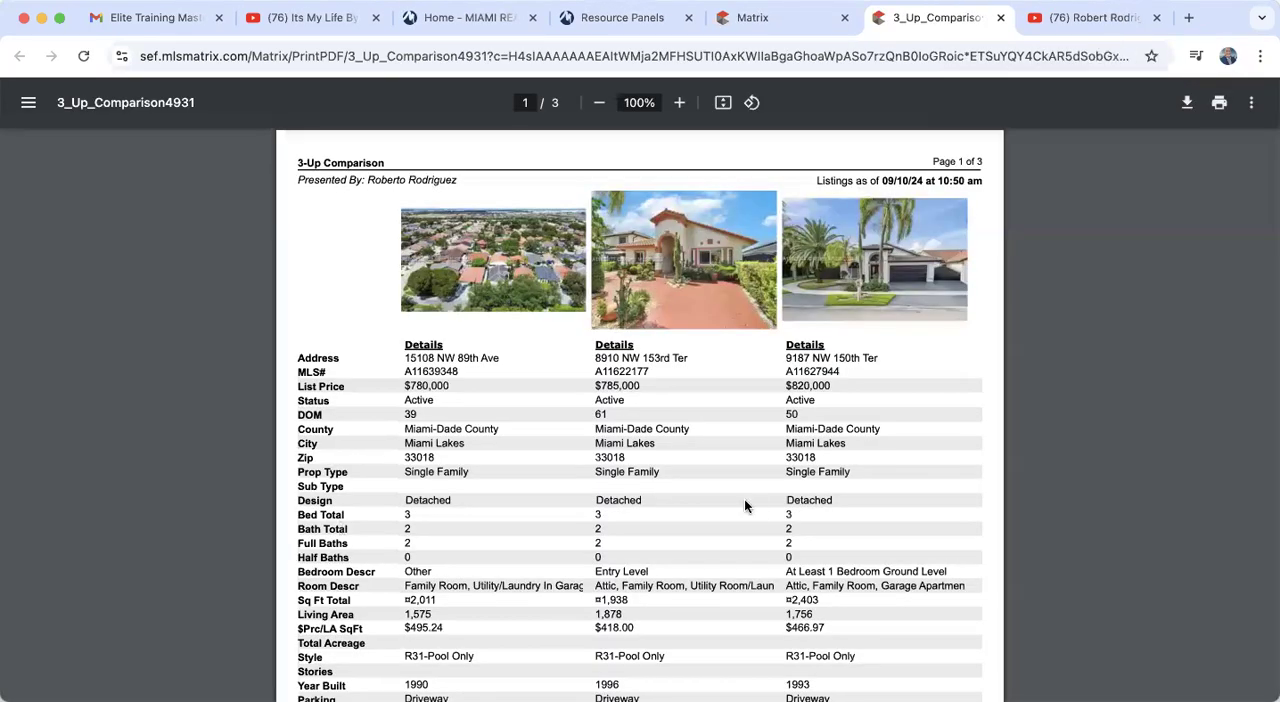
pyautogui.scroll(-12, 753, 500)
pyautogui.scroll(5, 753, 500)
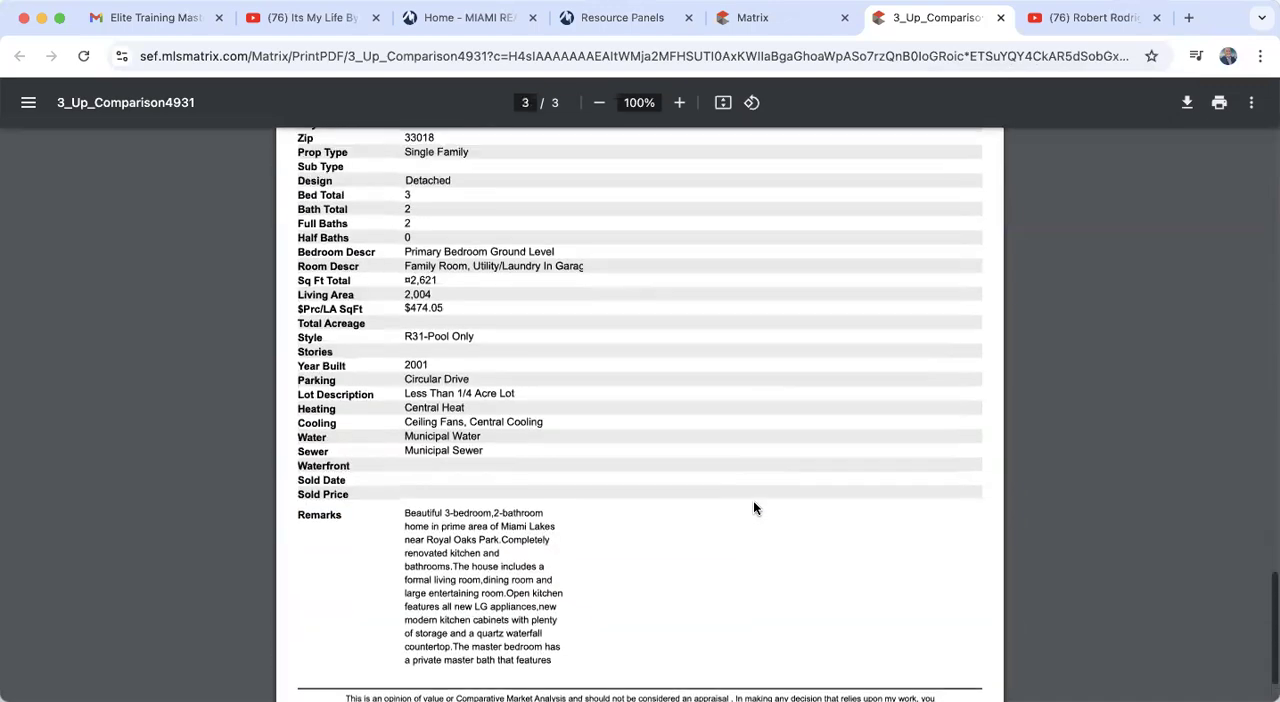
pyautogui.scroll(8, 753, 505)
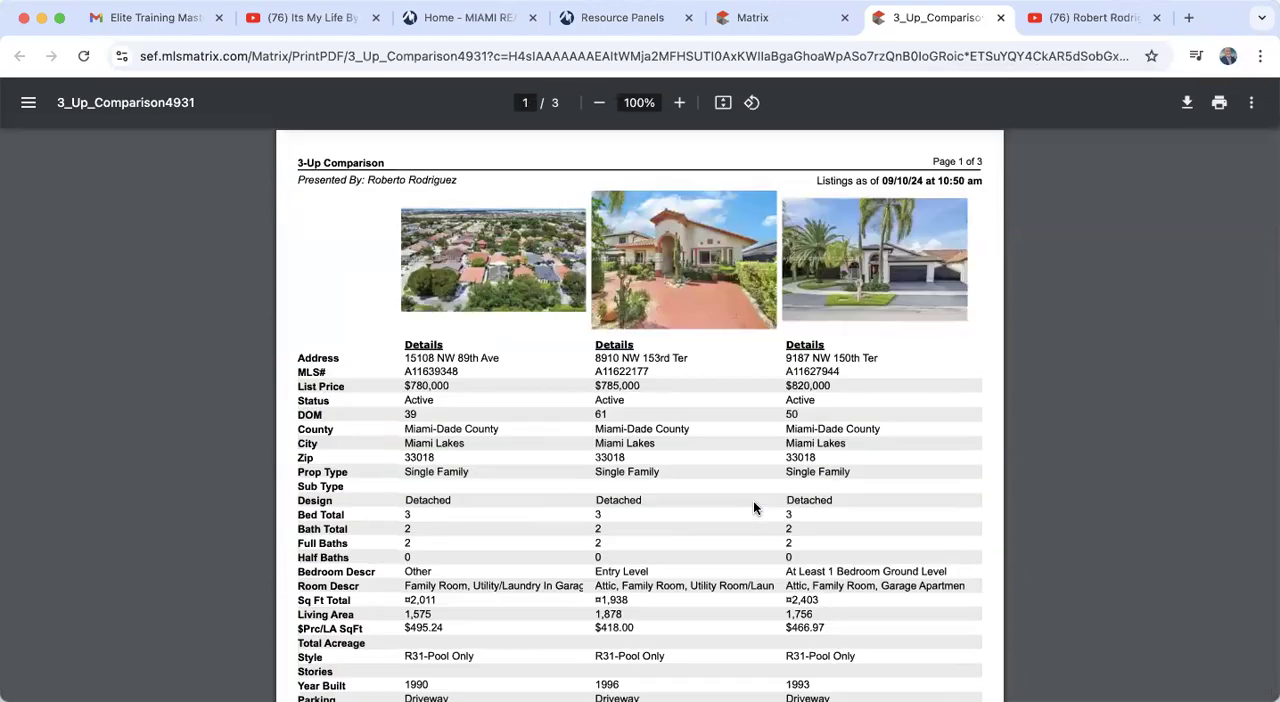
pyautogui.scroll(-3, 753, 505)
pyautogui.scroll(2, 753, 505)
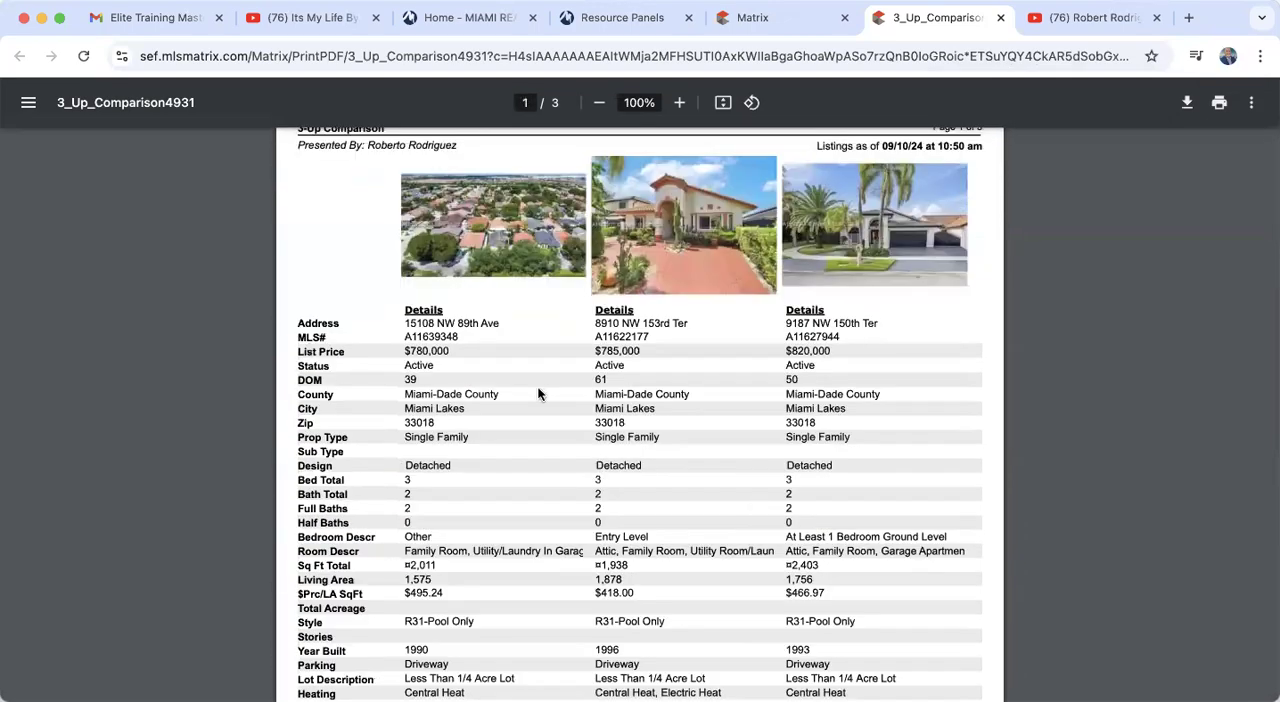
pyautogui.scroll(-3, 764, 450)
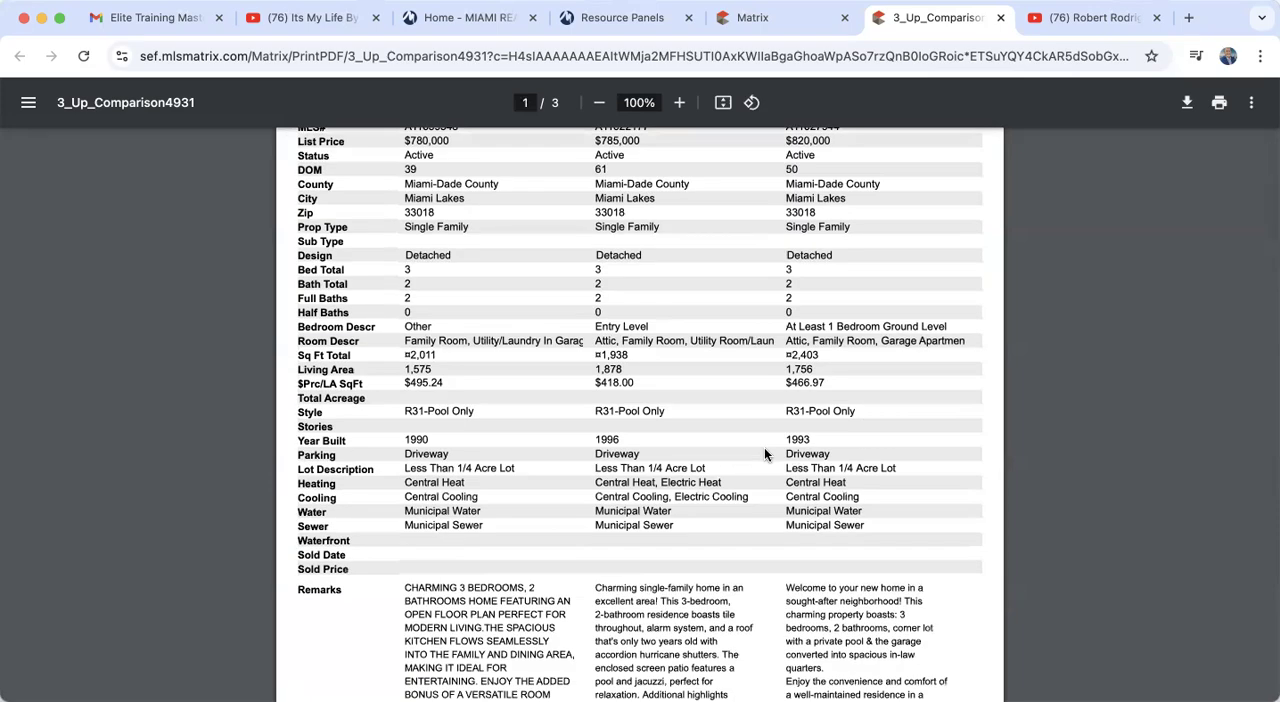
pyautogui.scroll(-12, 764, 455)
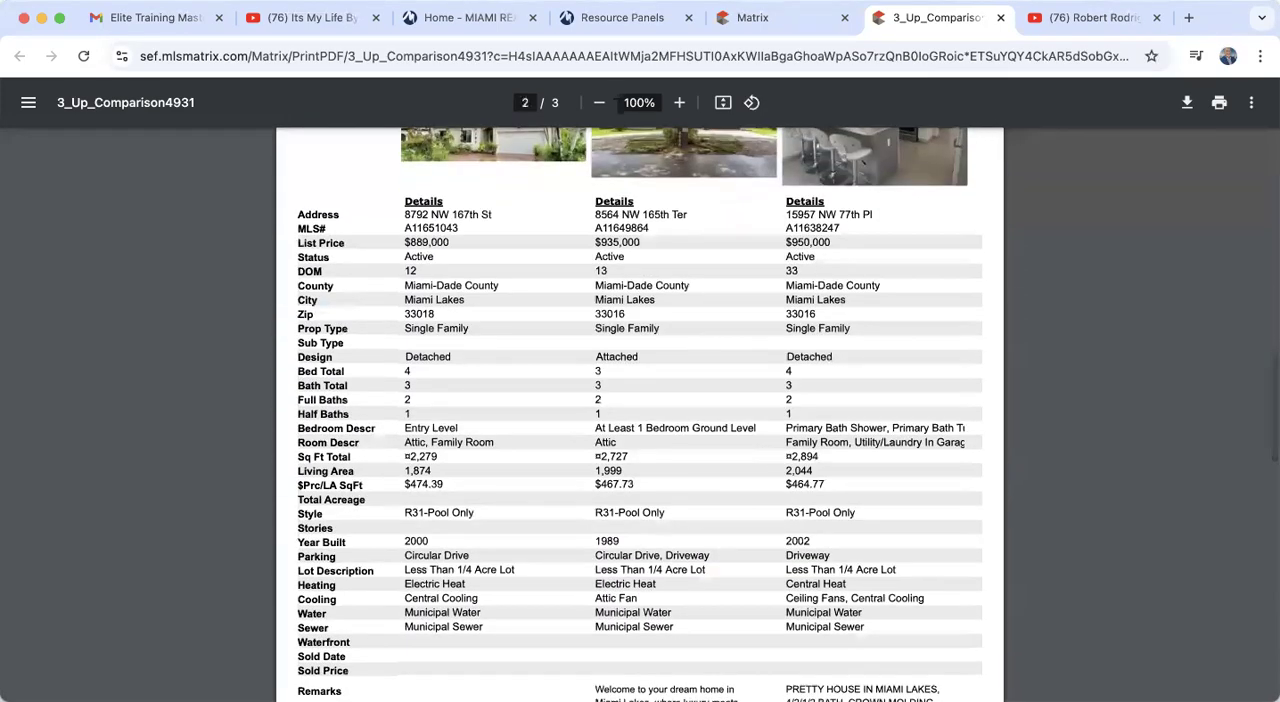
pyautogui.click(1000, 17)
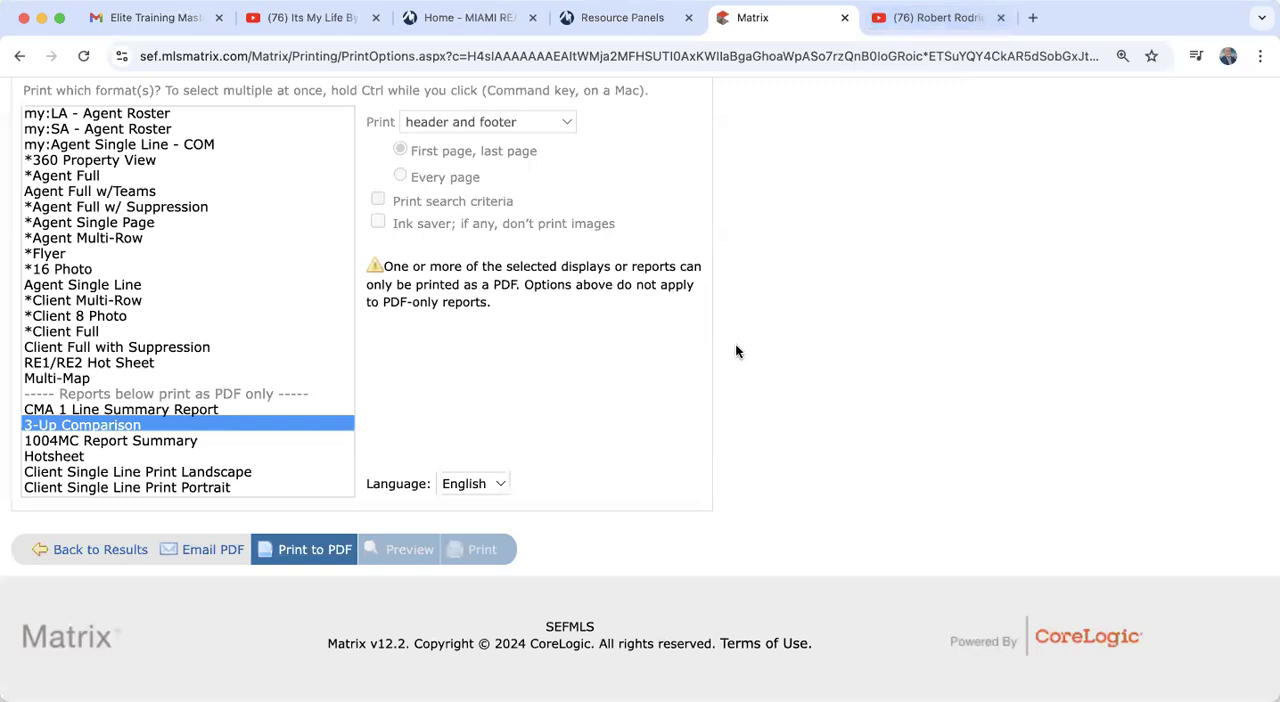
# Step: Return to the search results and start a new auto email for this search
pyautogui.scroll(5, 732, 344)
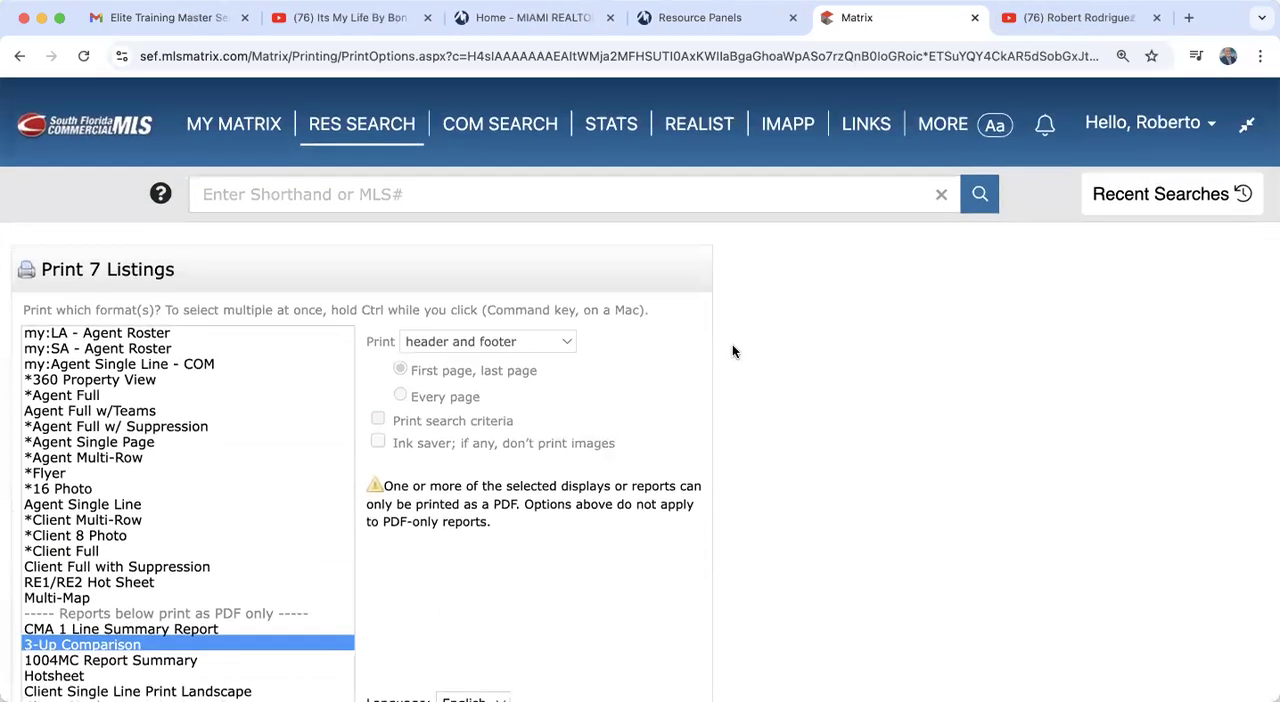
pyautogui.scroll(-5, 732, 344)
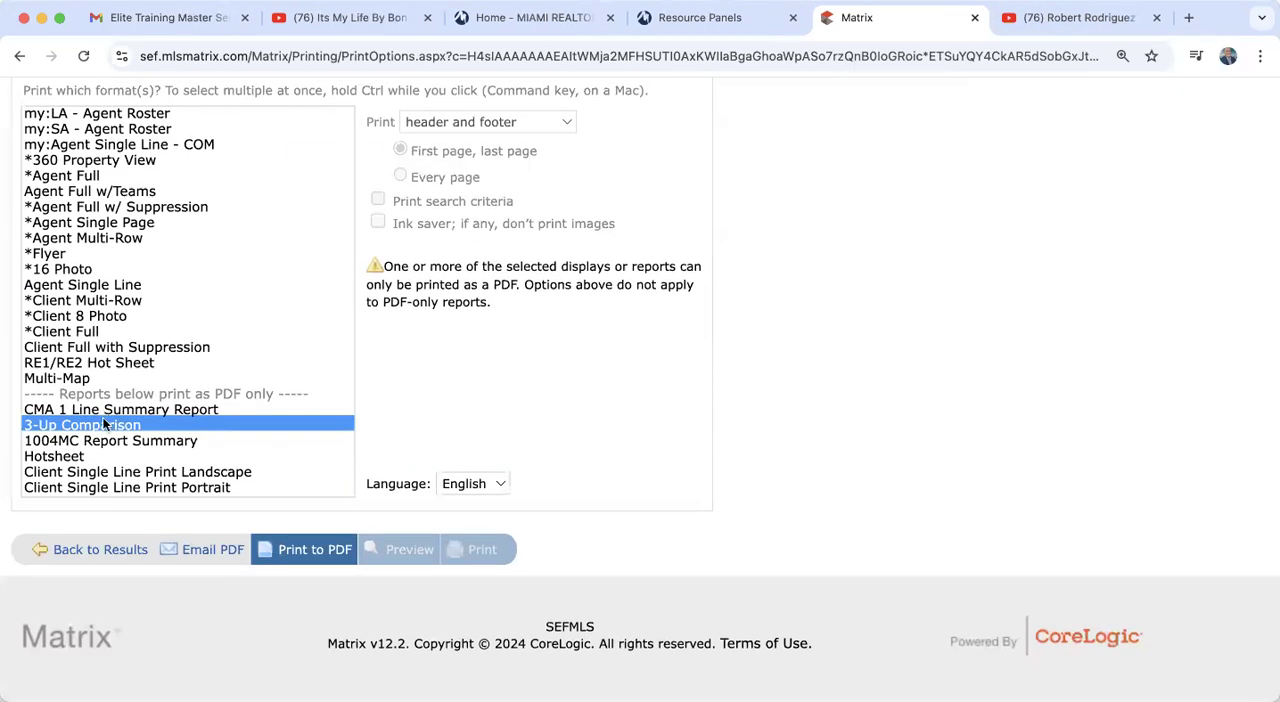
pyautogui.scroll(1, 120, 143)
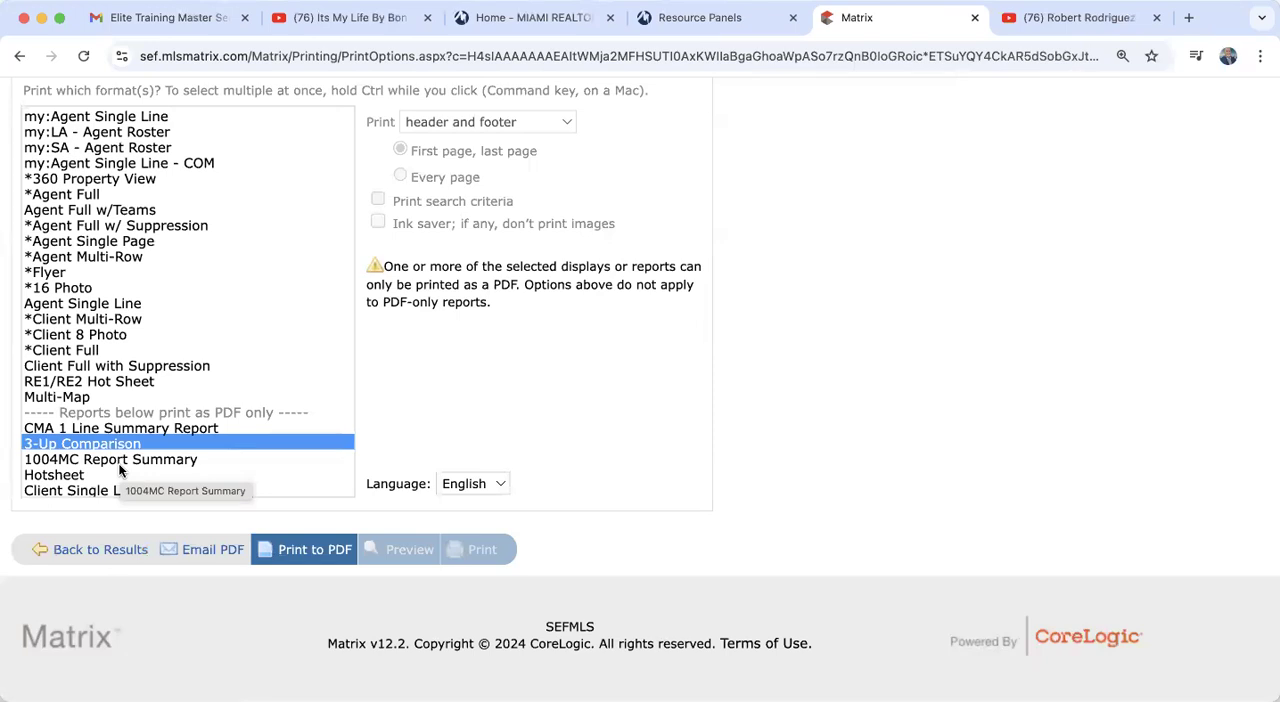
pyautogui.click(88, 550)
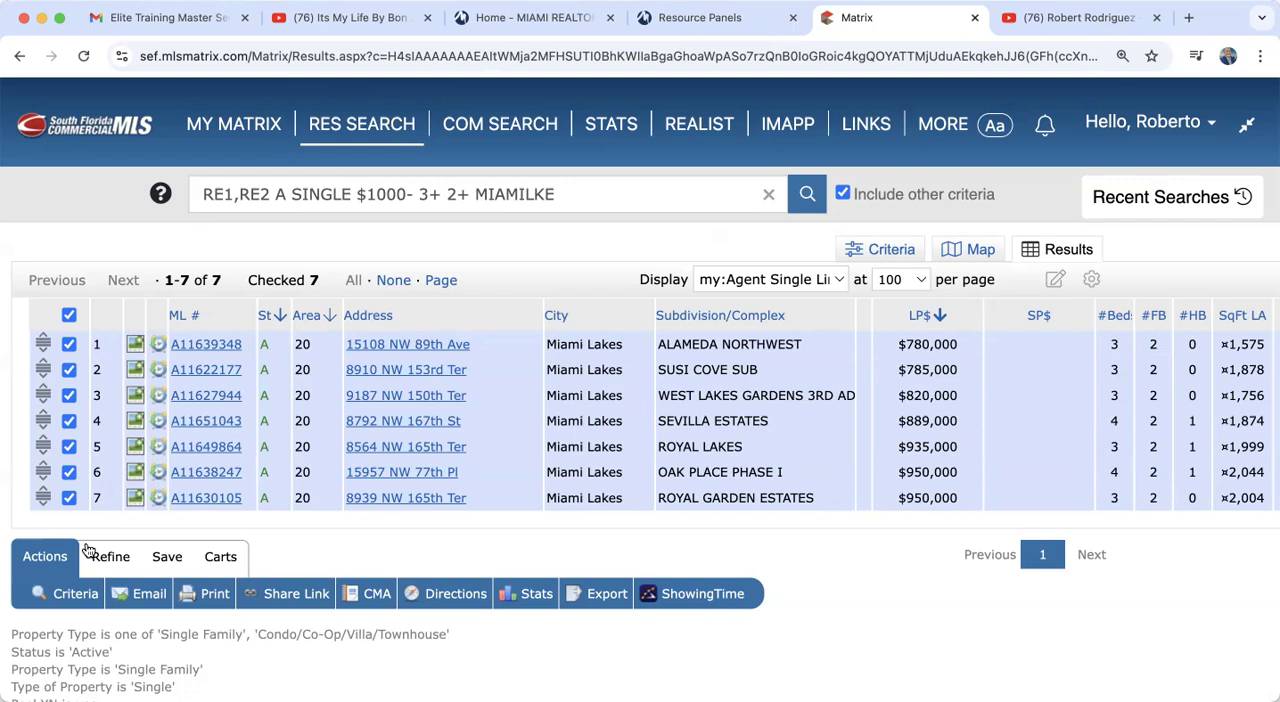
pyautogui.click(160, 557)
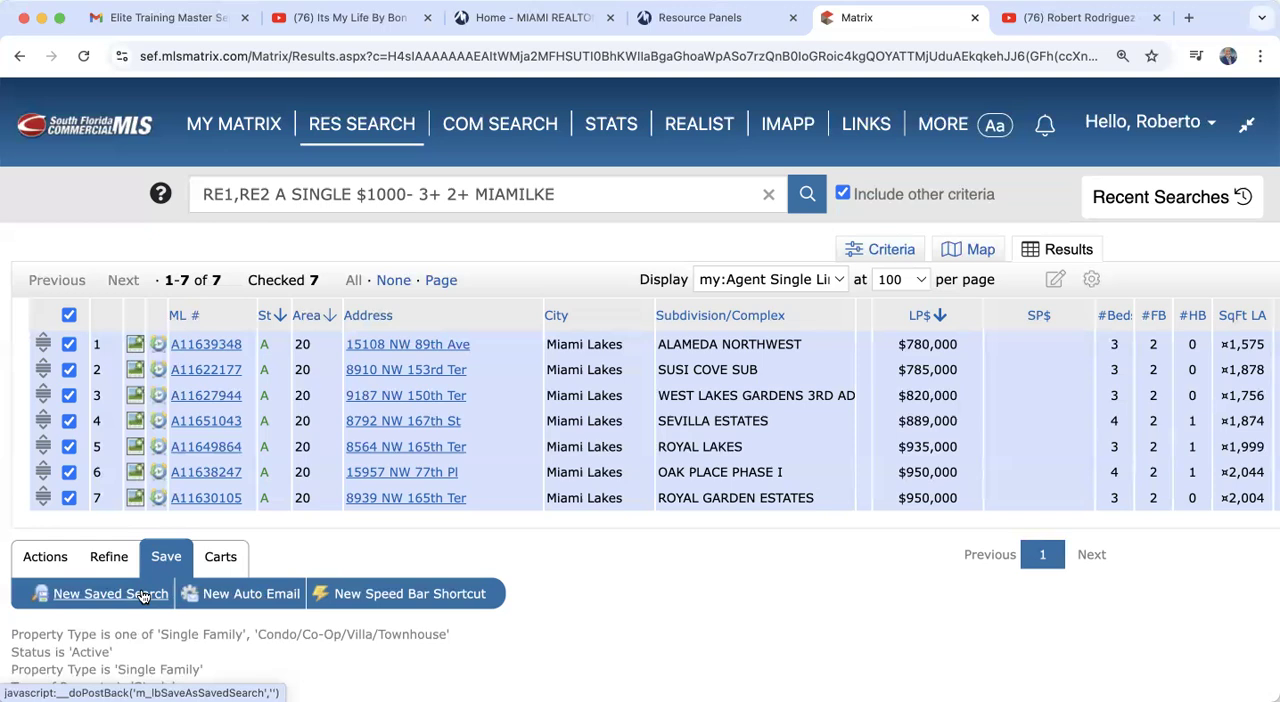
pyautogui.click(247, 594)
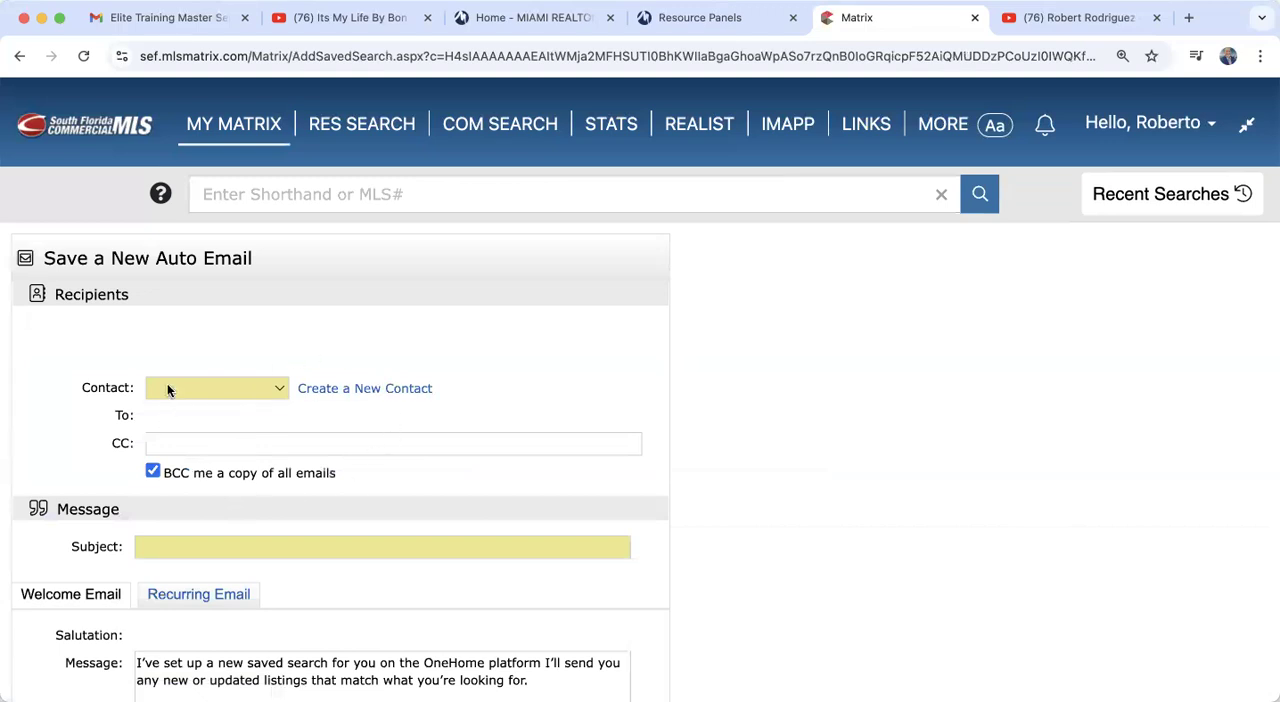
# Step: Expand the auto email's contact choices to the full list and select the agent's own contact as recipient
pyautogui.click(238, 390)
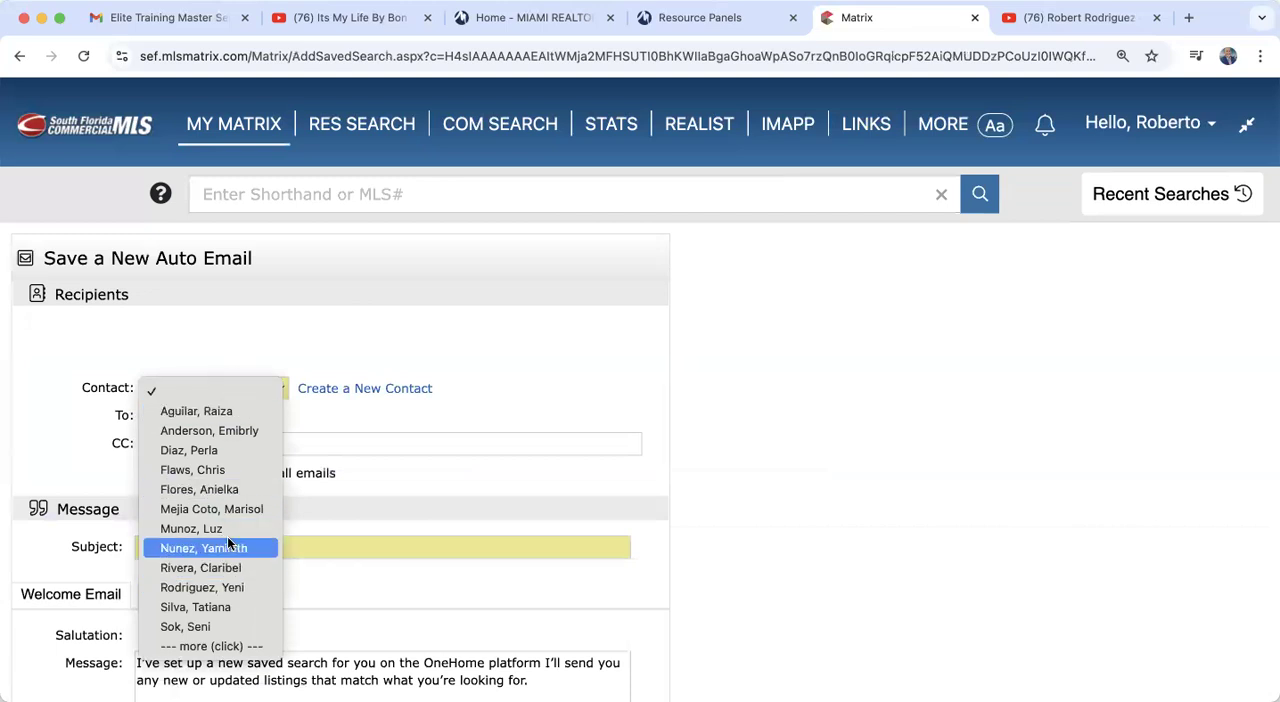
pyautogui.click(317, 373)
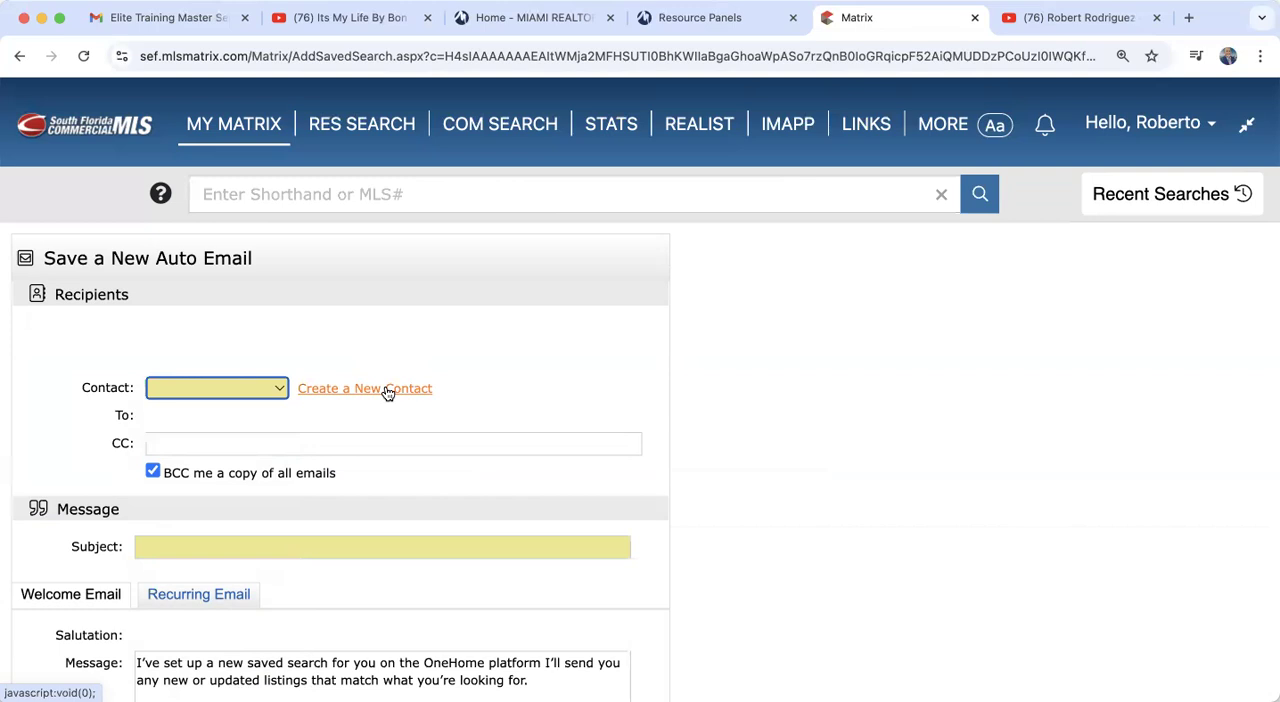
pyautogui.click(205, 386)
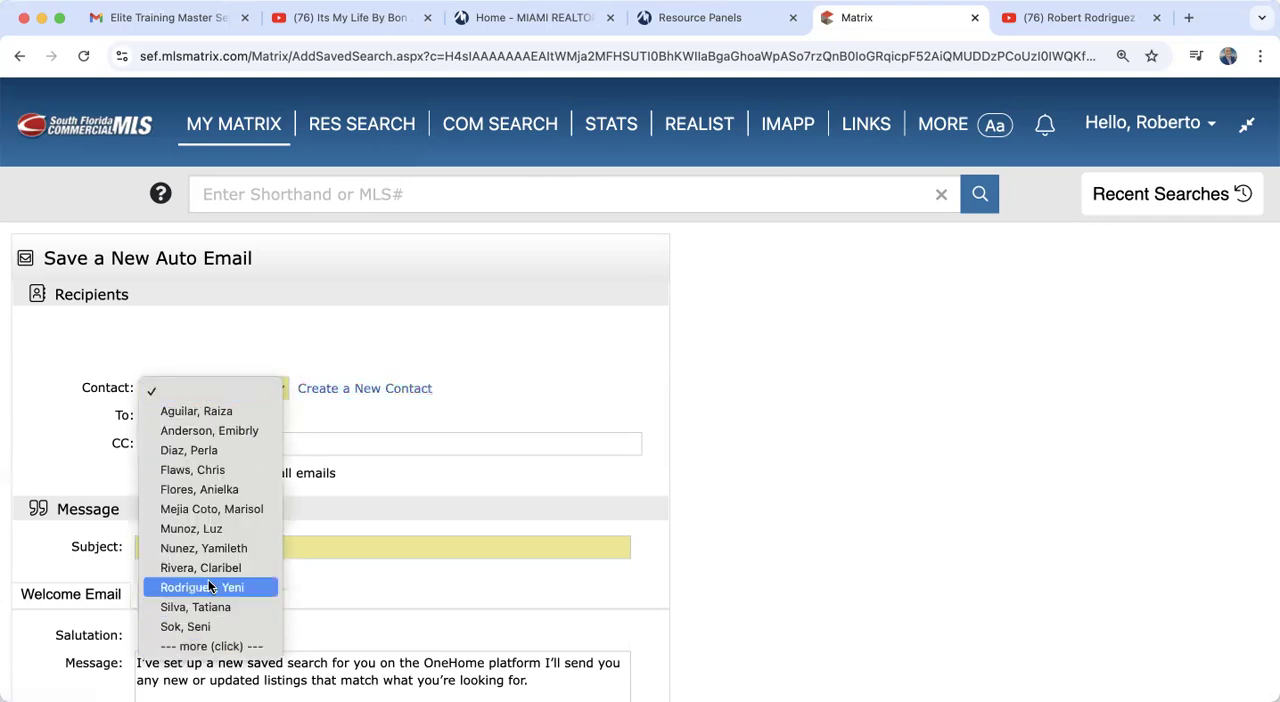
pyautogui.click(204, 647)
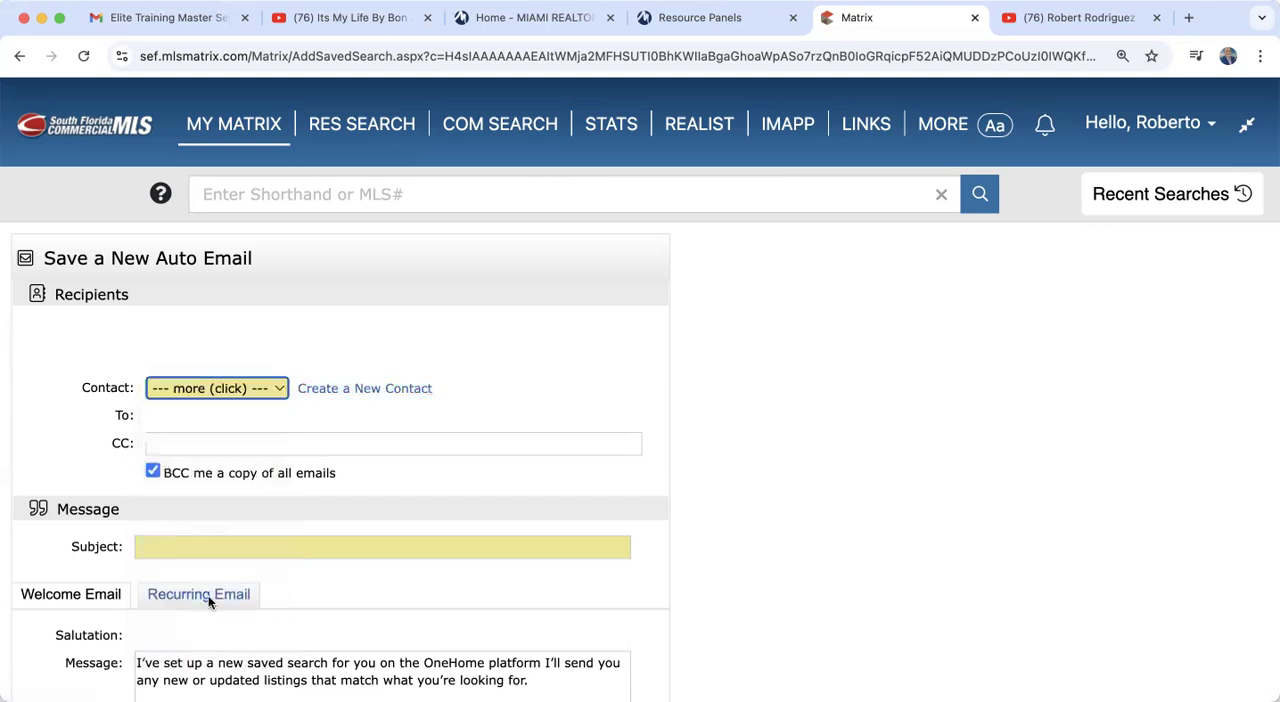
pyautogui.click(226, 388)
pyautogui.scroll(-15, 221, 550)
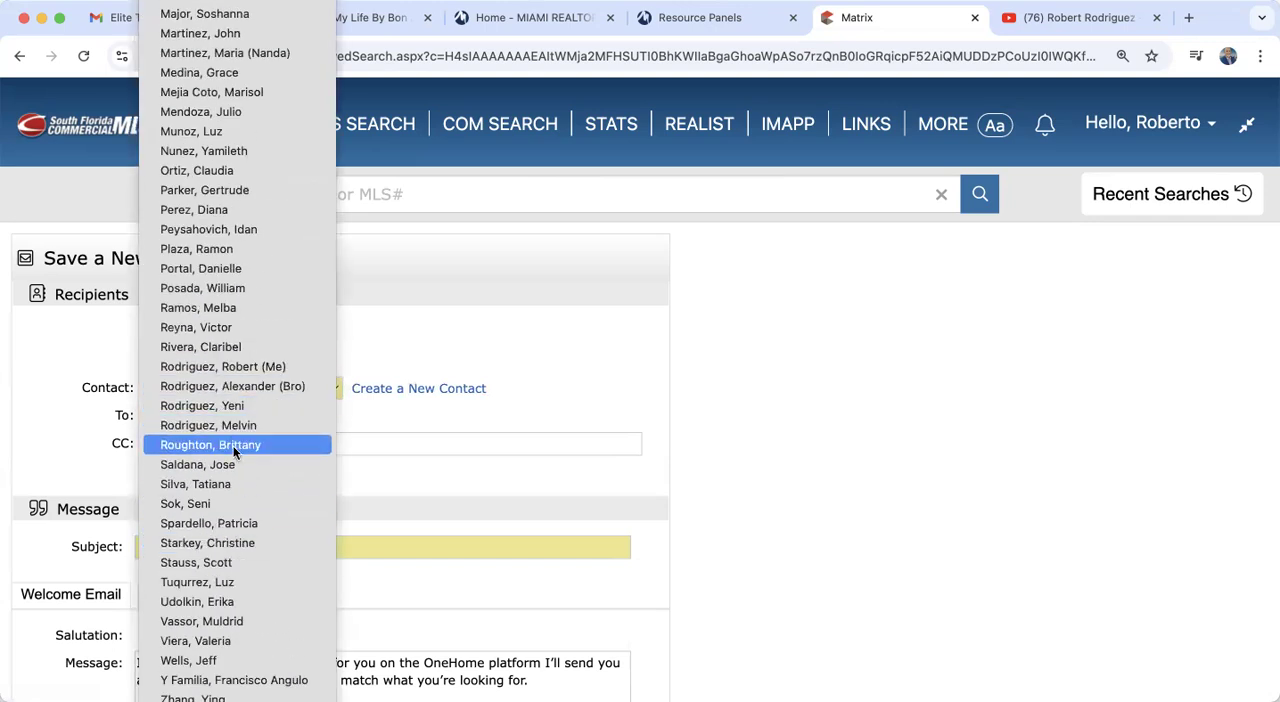
pyautogui.click(244, 370)
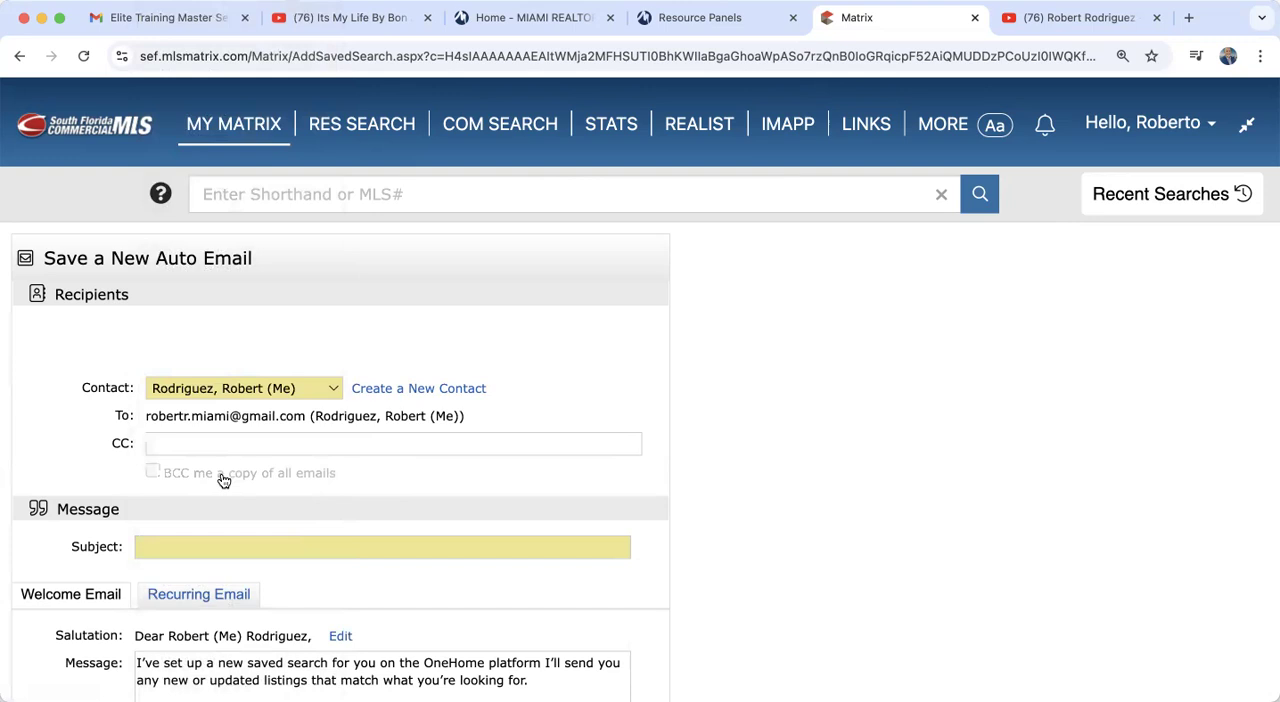
# Step: Set the auto email's subject to "Miami Lakes Pool Homes under $1mil" and look over the welcome message and signature
pyautogui.scroll(-3, 224, 481)
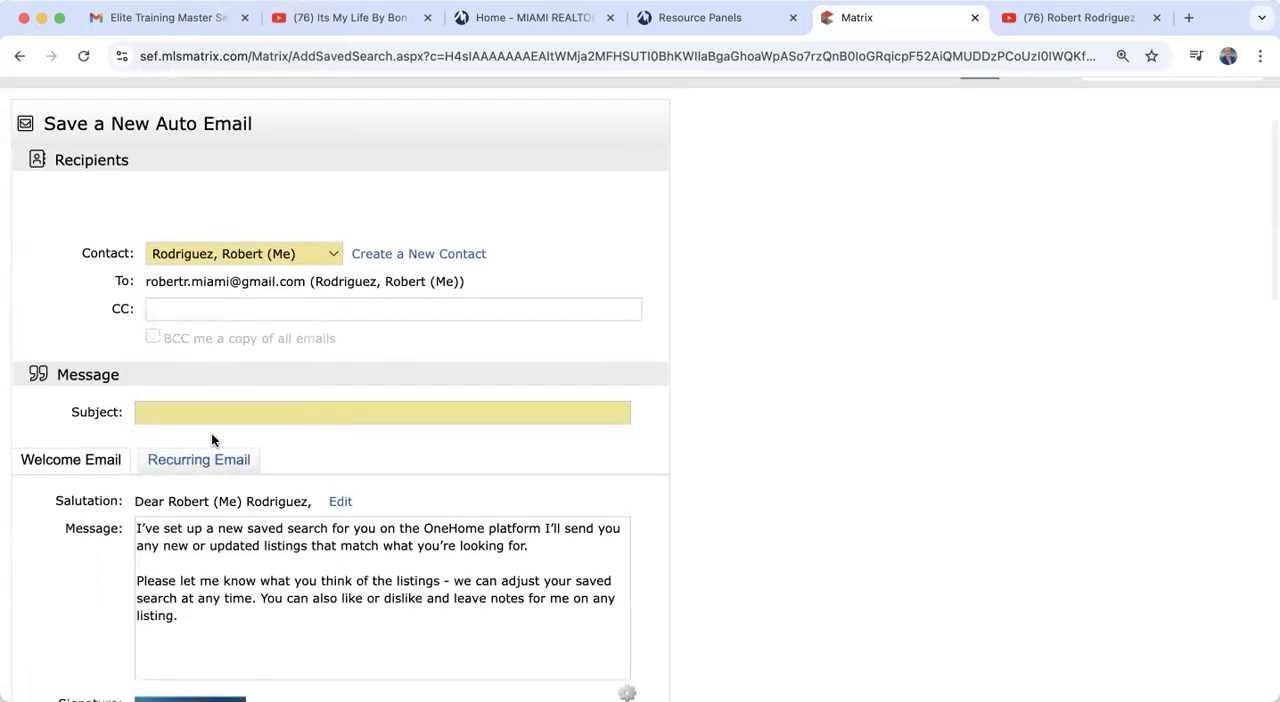
pyautogui.click(209, 409)
pyautogui.write('M')
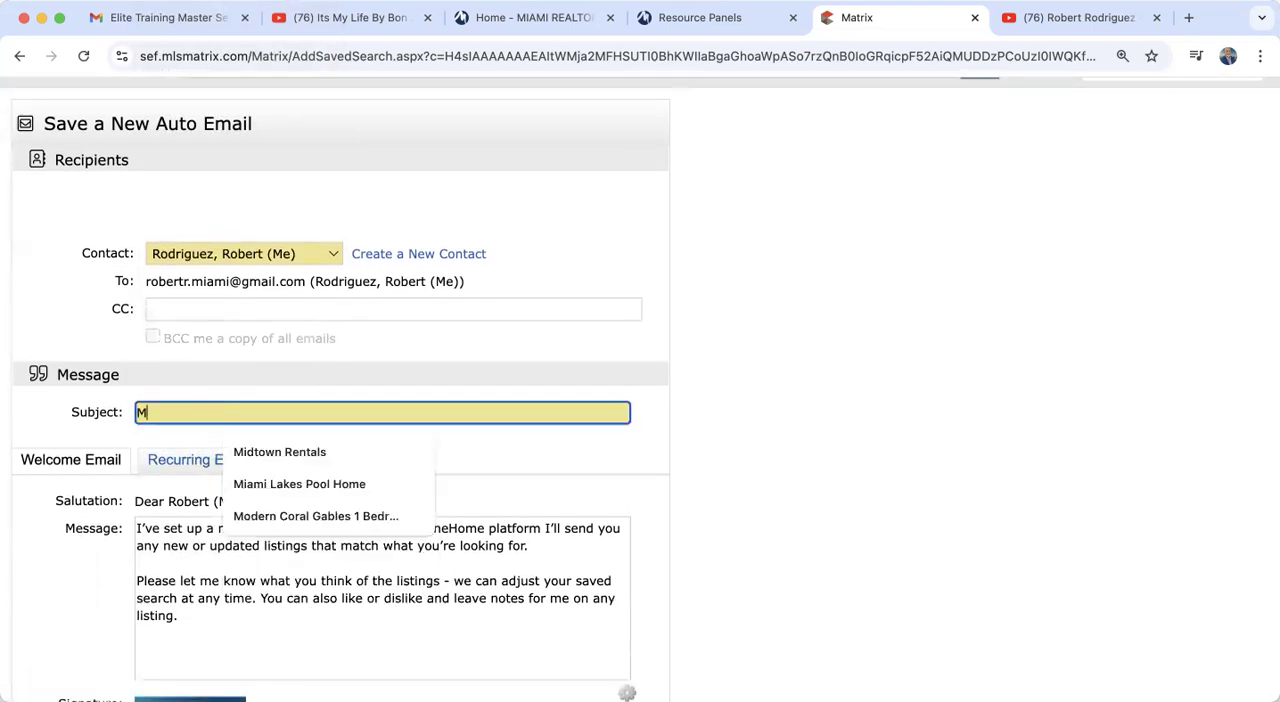
pyautogui.write('iami L')
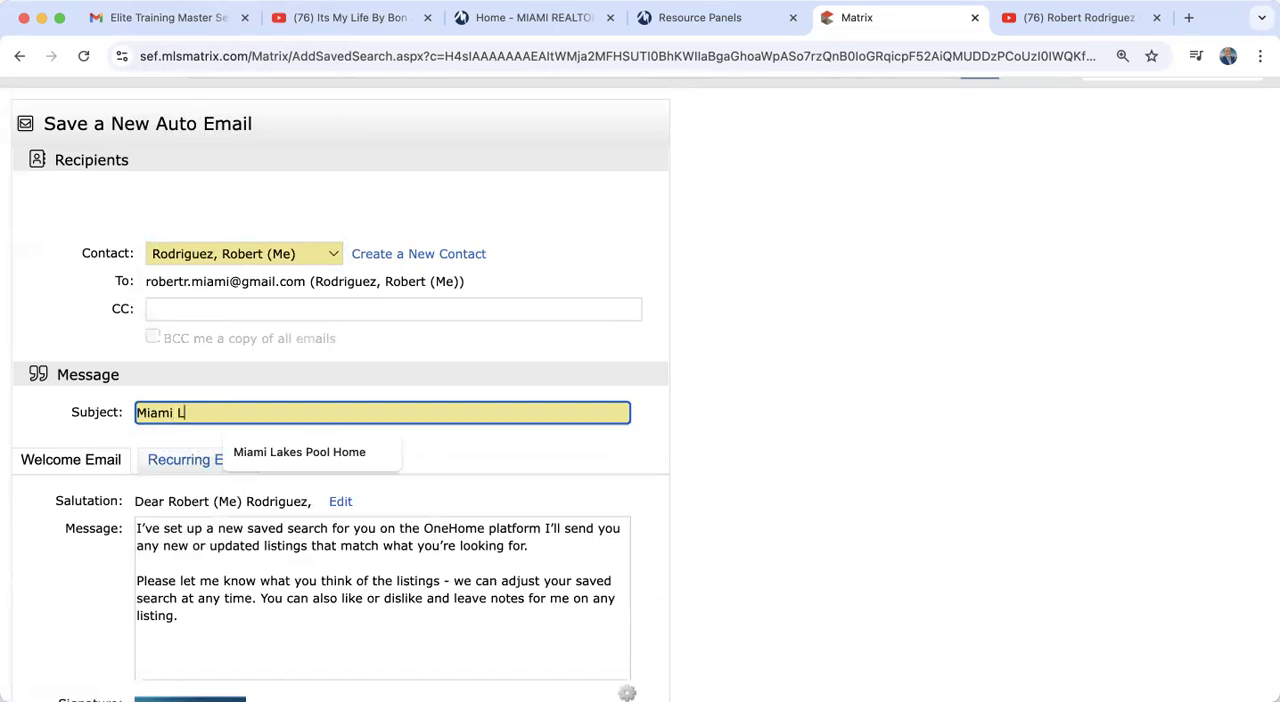
pyautogui.write('akes Pool Homes ')
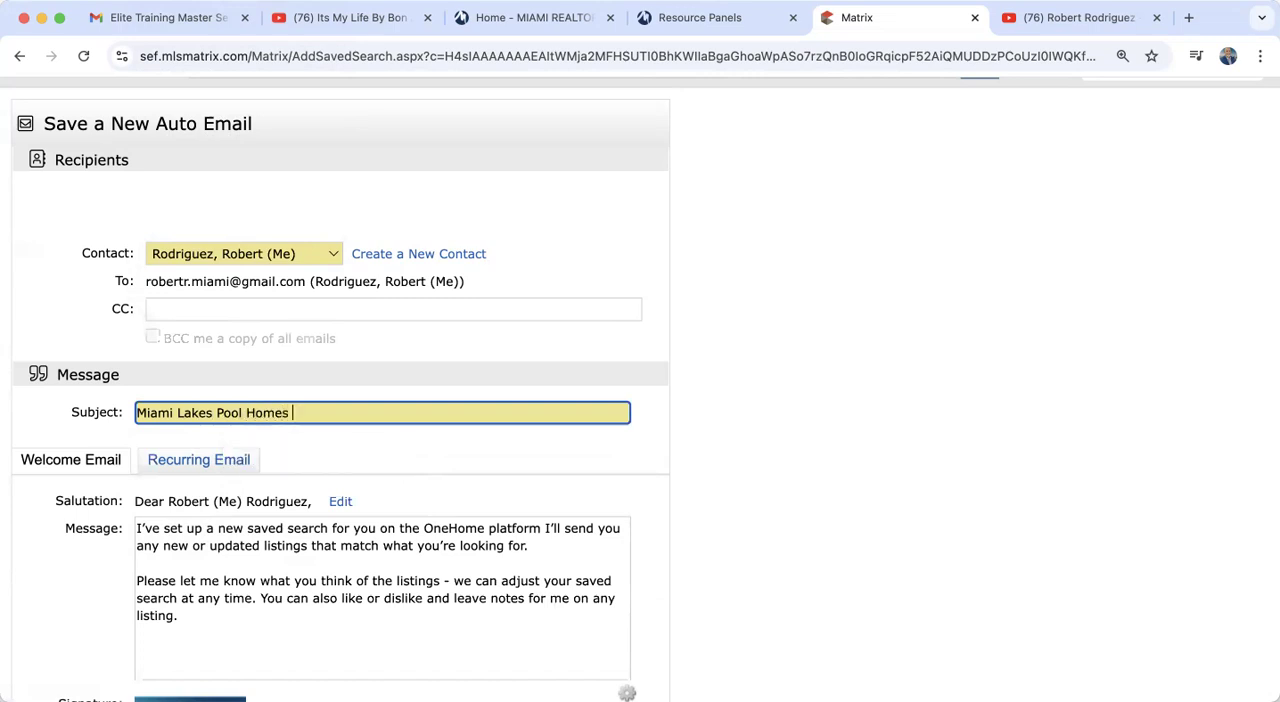
pyautogui.write('under $1mil')
pyautogui.scroll(-1, 650, 493)
pyautogui.scroll(-5, 650, 493)
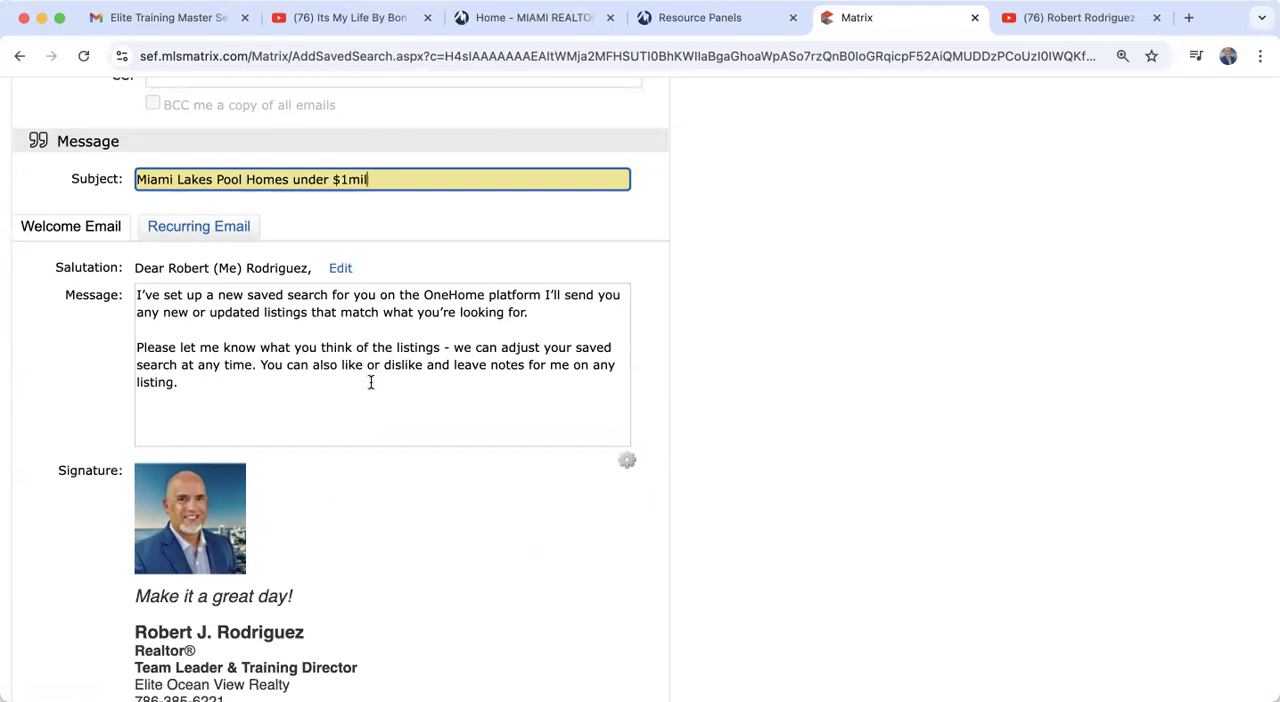
pyautogui.scroll(-1, 370, 382)
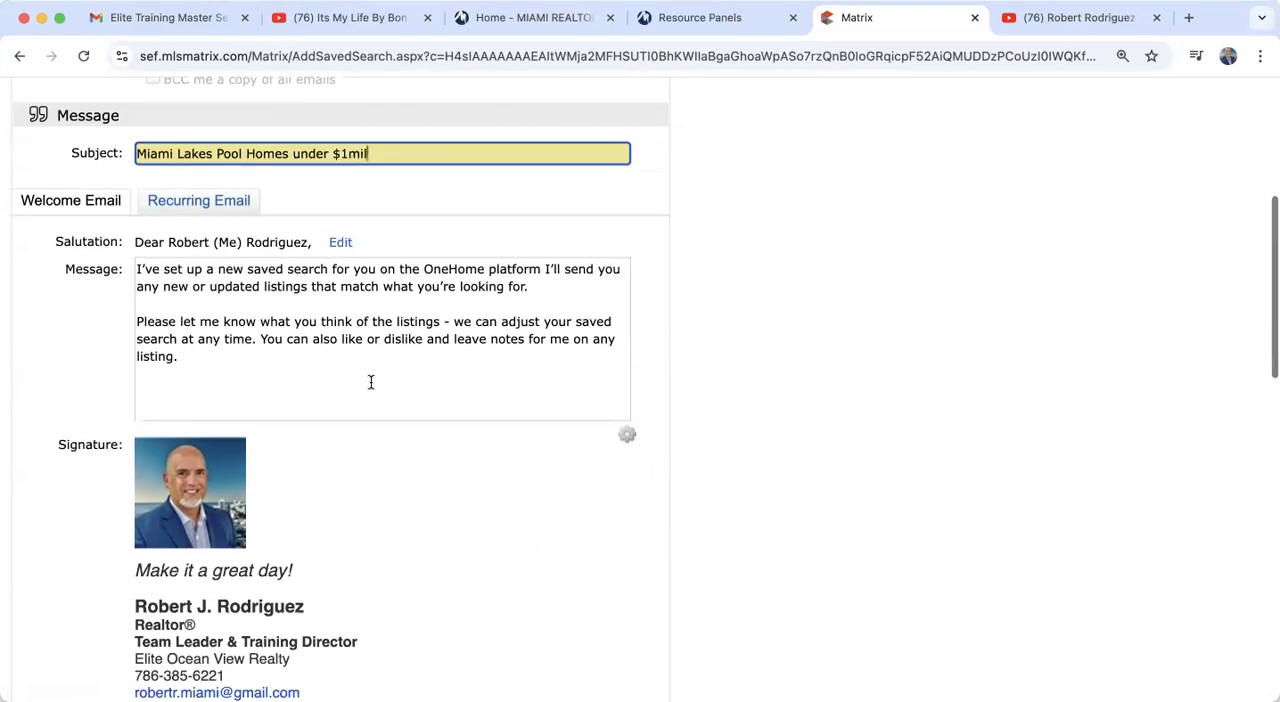
# Step: View the available salutation styles in the recipient's personal information and close it without saving
pyautogui.click(341, 242)
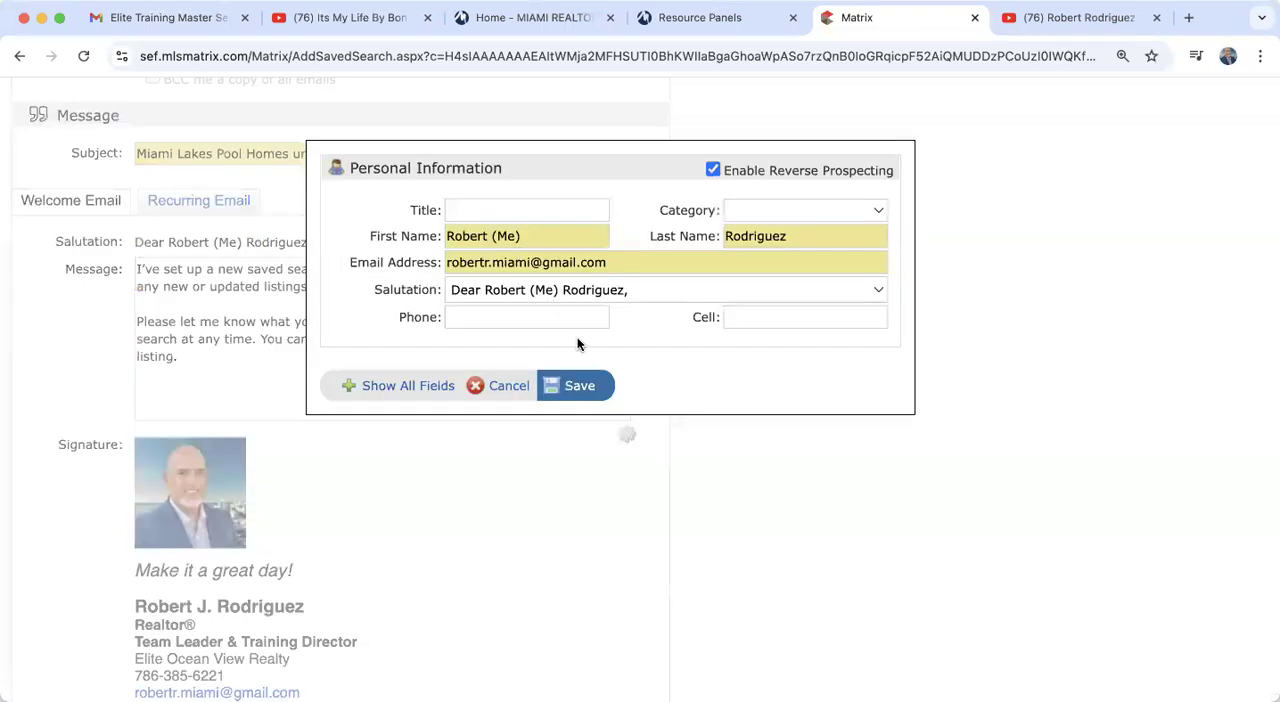
pyautogui.click(476, 290)
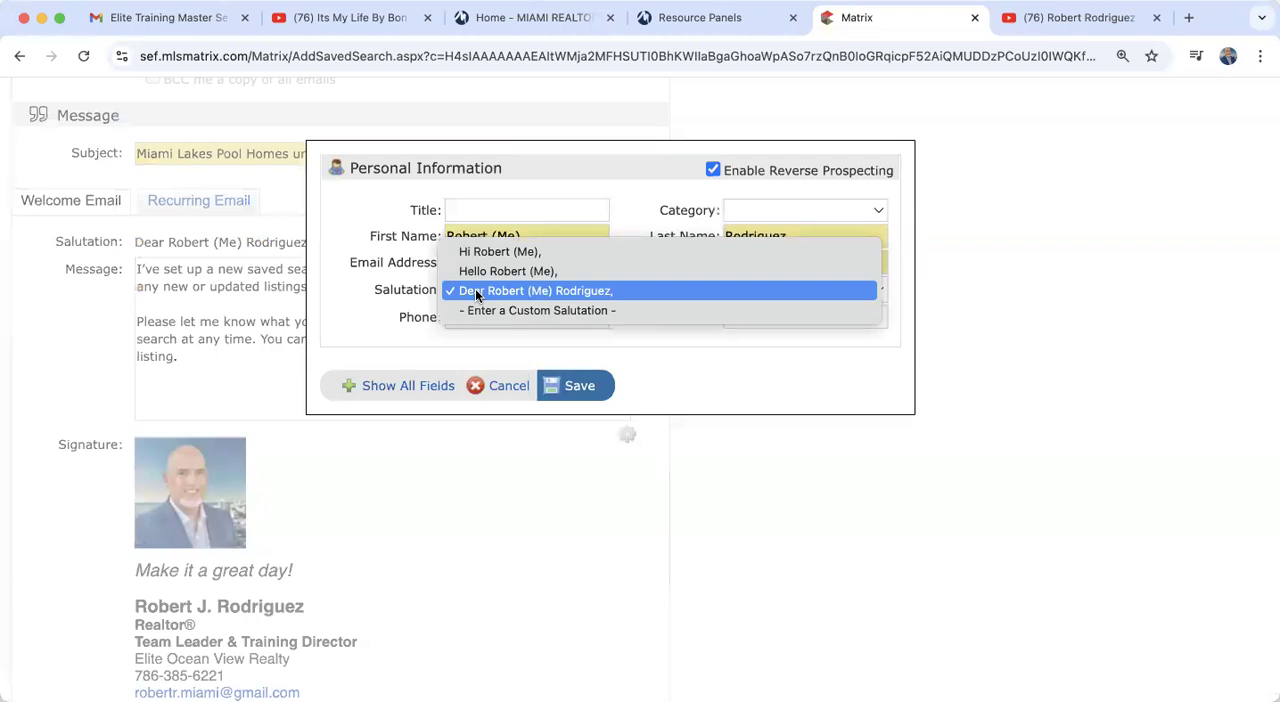
pyautogui.click(504, 380)
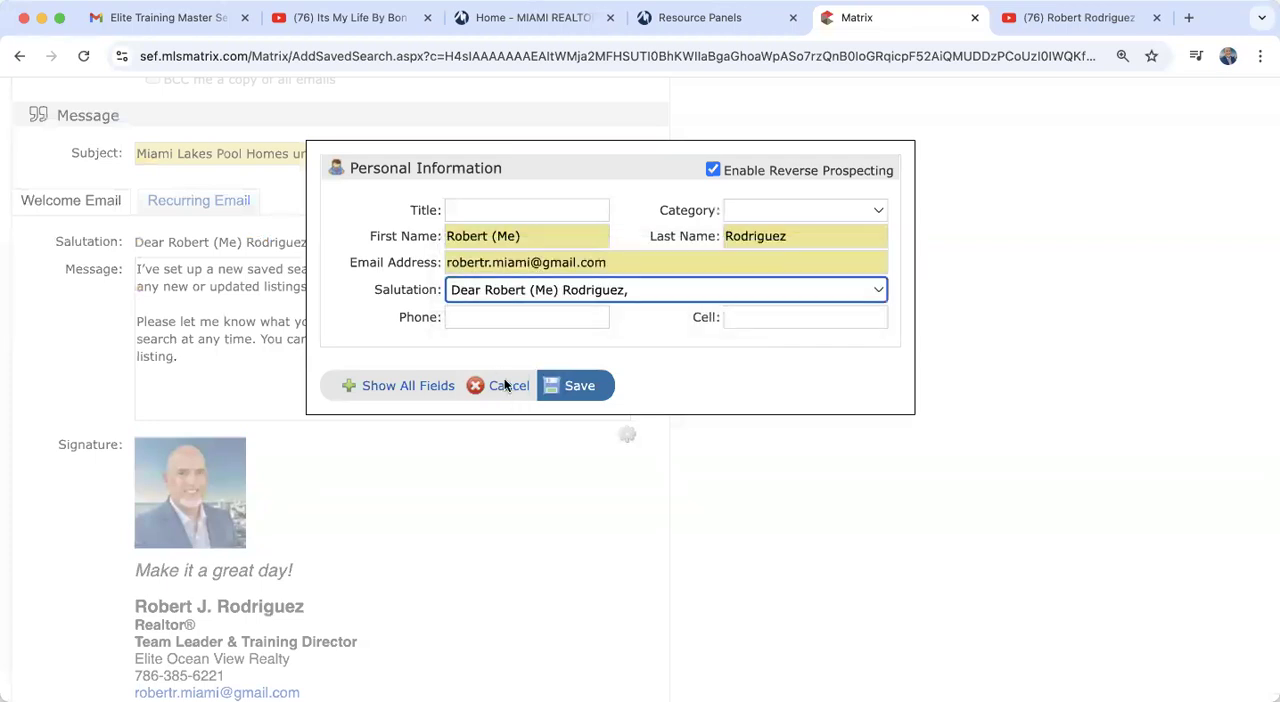
pyautogui.click(506, 389)
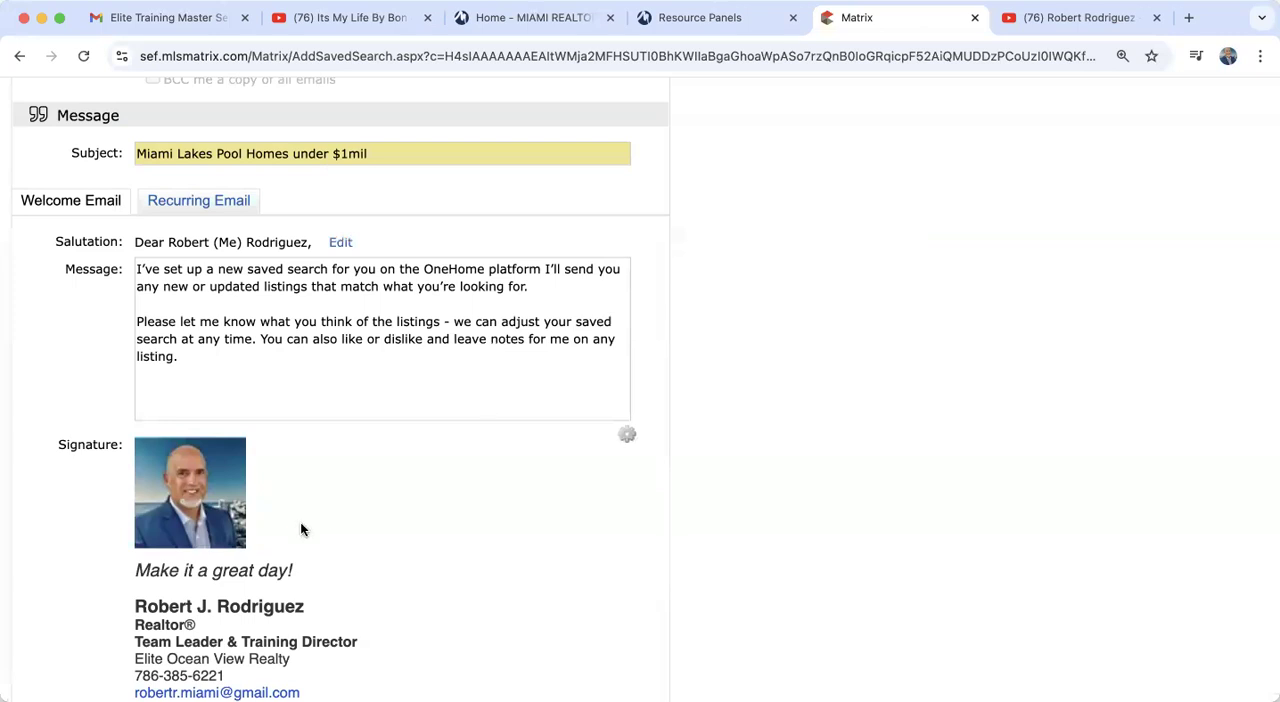
# Step: Check which languages are offered for the auto email, leaving the current choice in place
pyautogui.scroll(-3, 300, 522)
pyautogui.scroll(-3, 228, 539)
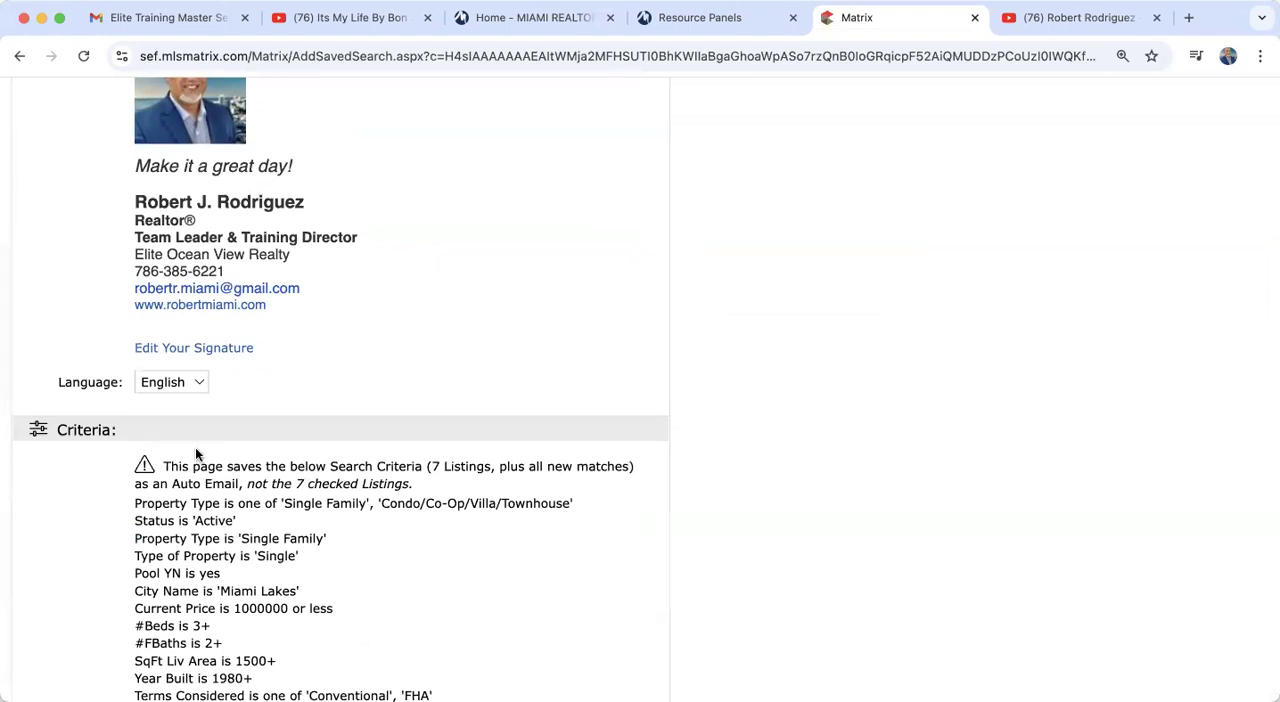
pyautogui.click(179, 386)
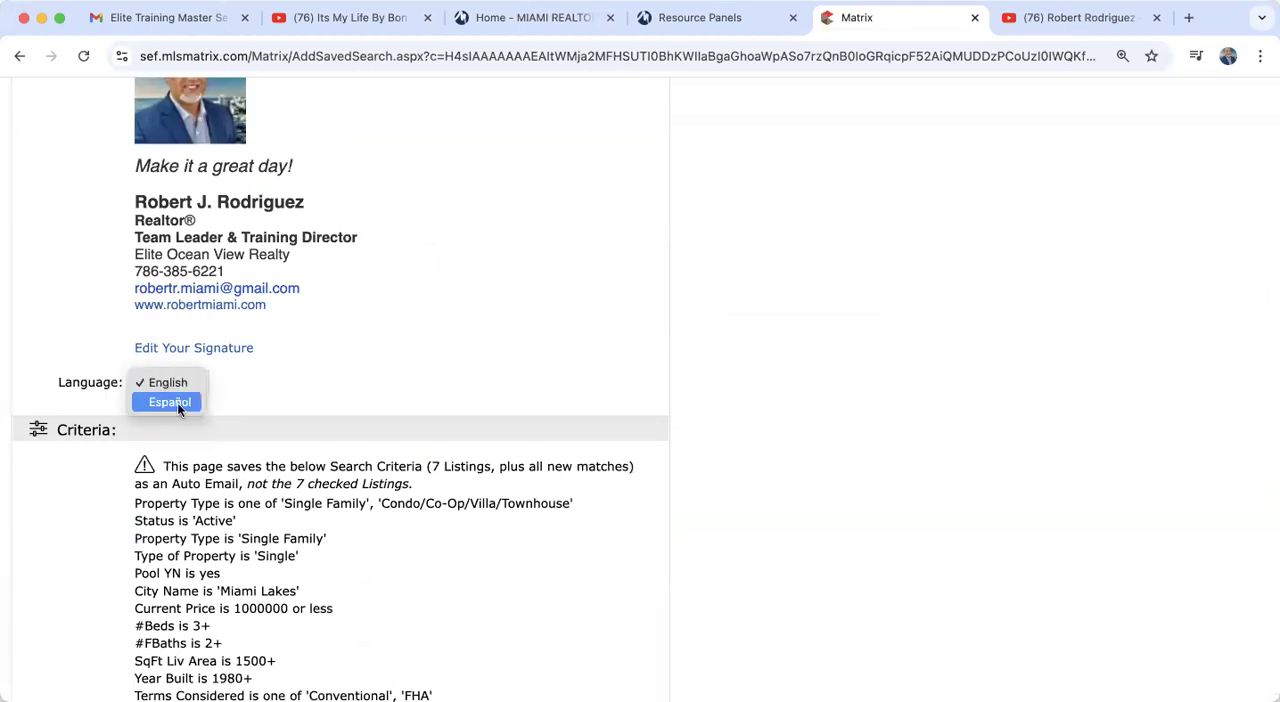
pyautogui.click(360, 376)
# Step: Compare the daily schedule with ASAP, set the auto email to send ASAP, and save it
pyautogui.scroll(-10, 360, 376)
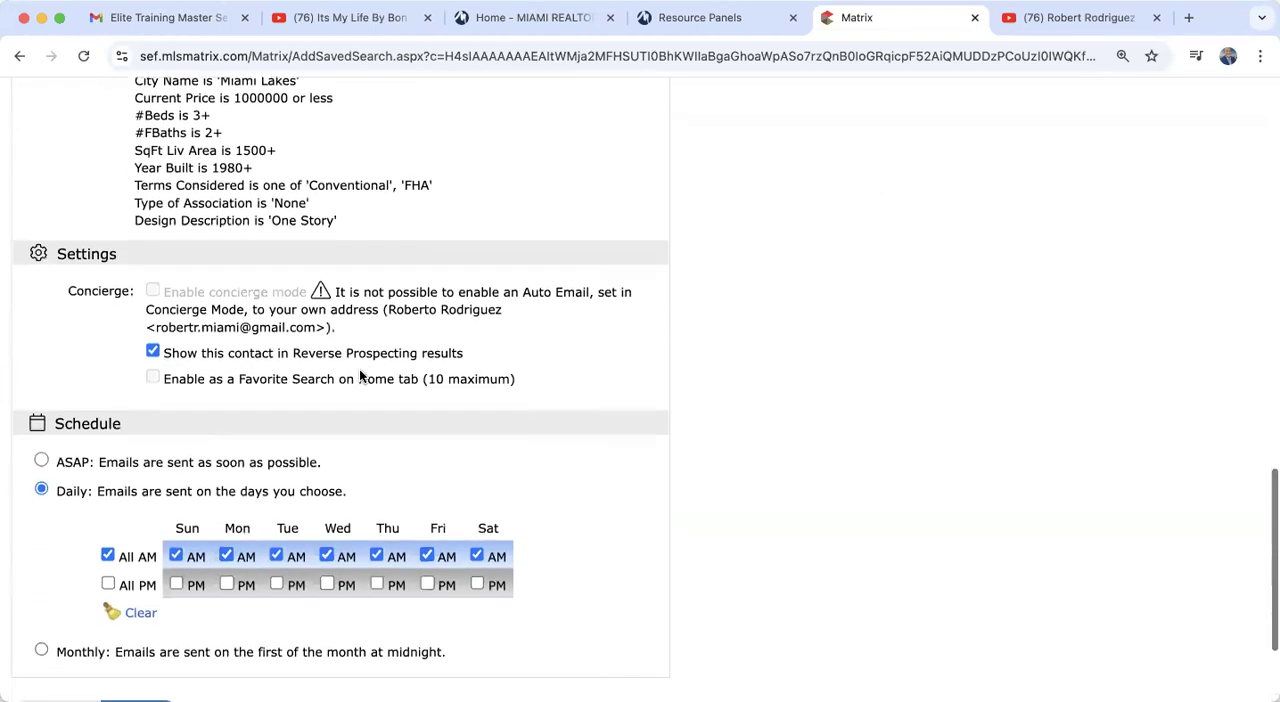
pyautogui.scroll(-3, 360, 376)
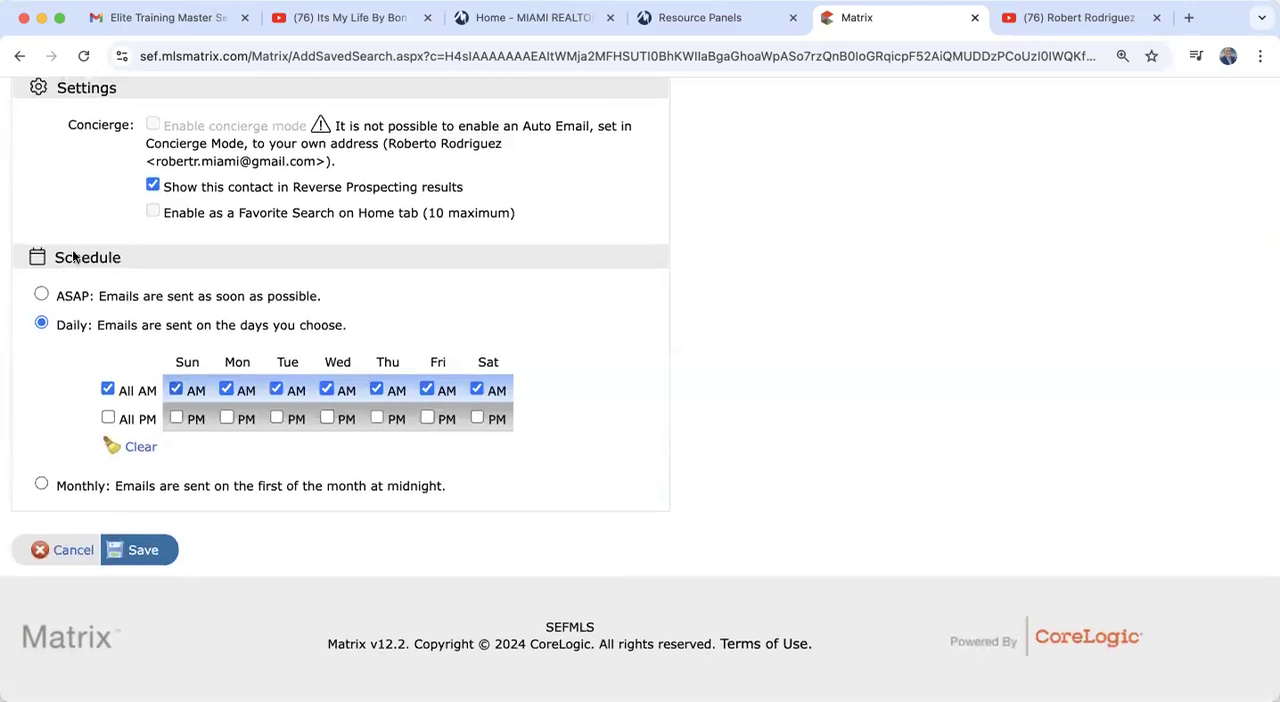
pyautogui.click(41, 294)
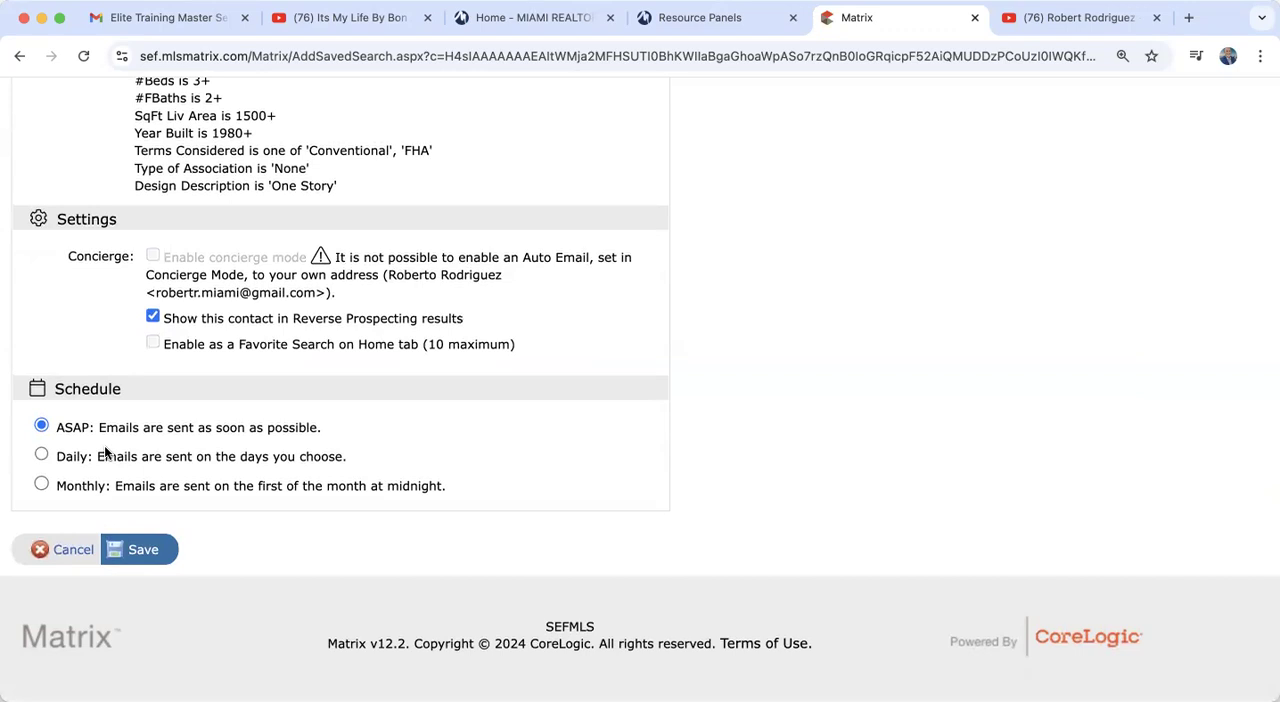
pyautogui.click(42, 456)
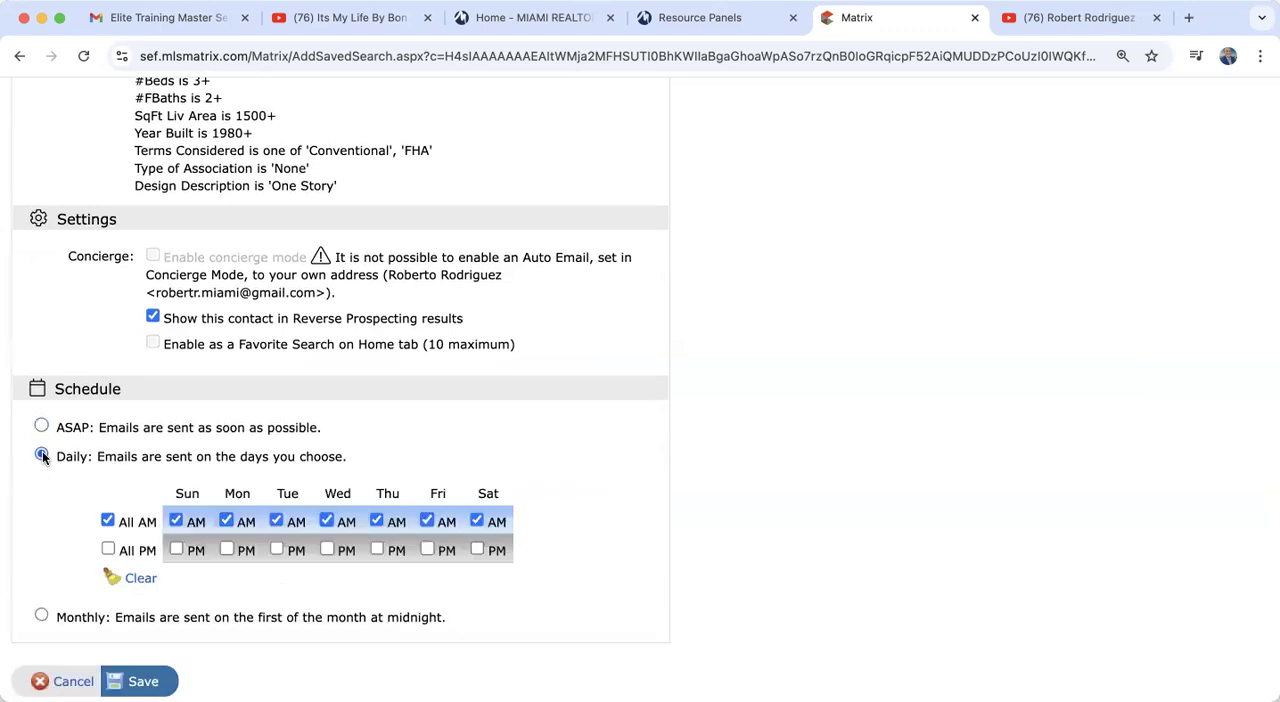
pyautogui.scroll(-2, 268, 529)
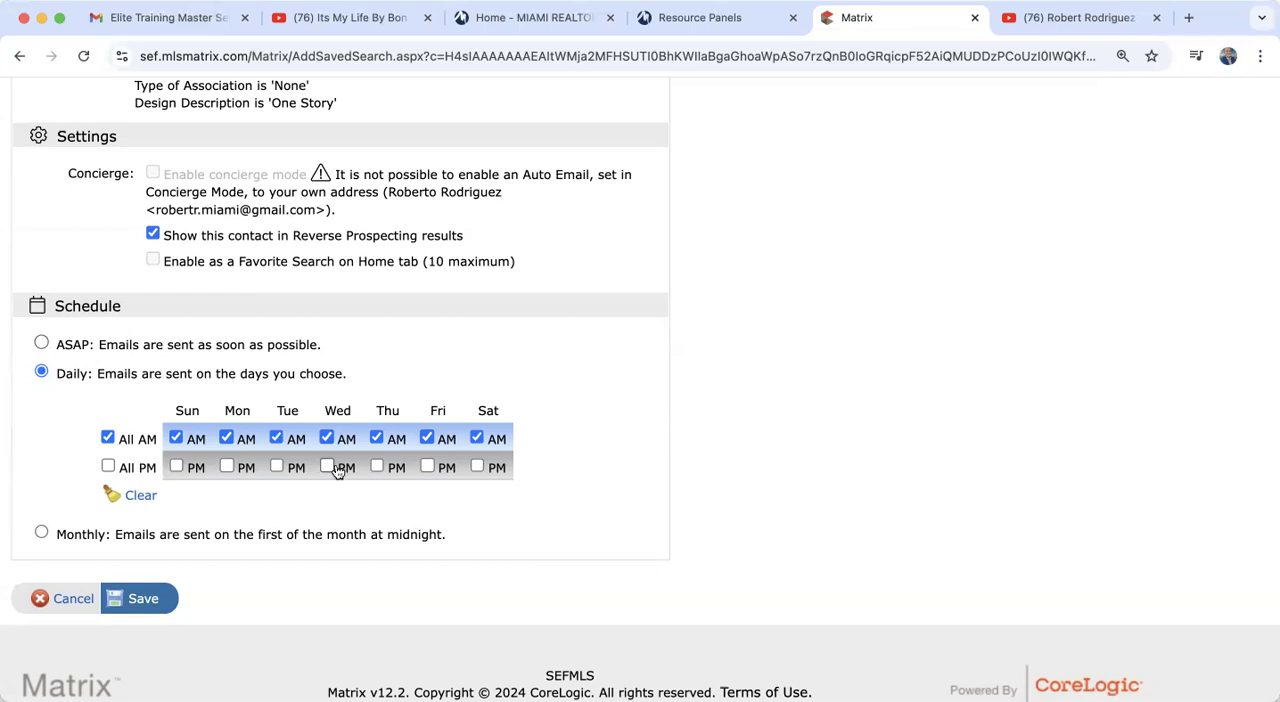
pyautogui.click(41, 343)
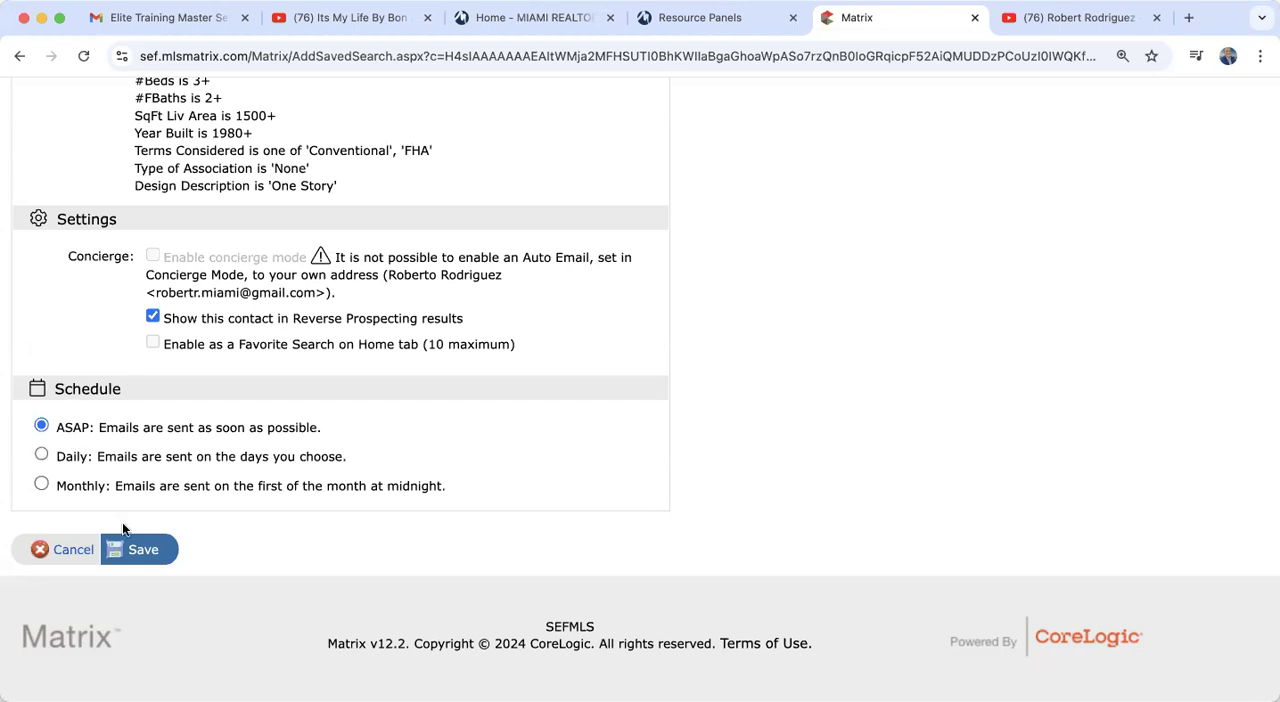
pyautogui.click(143, 551)
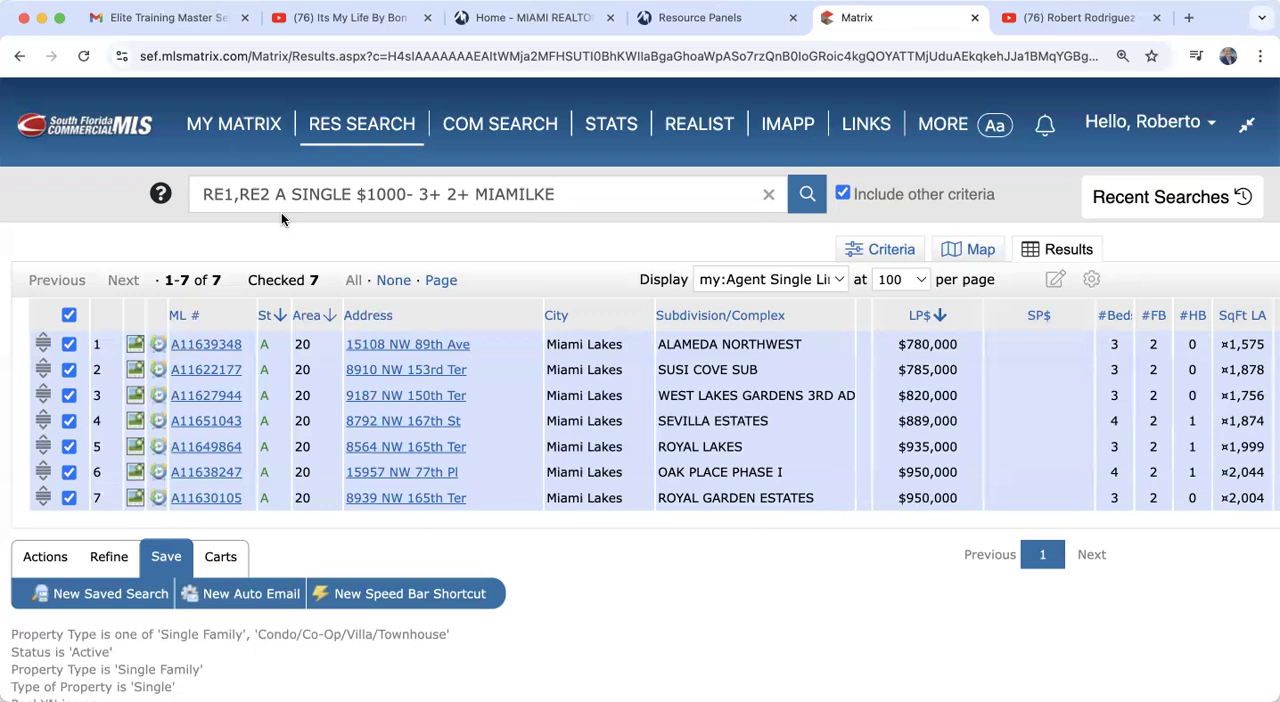
# Step: Open the list of all auto emails and review the status, schedule and portal visit of the Miami Lakes entry and the others
pyautogui.moveTo(218, 130)
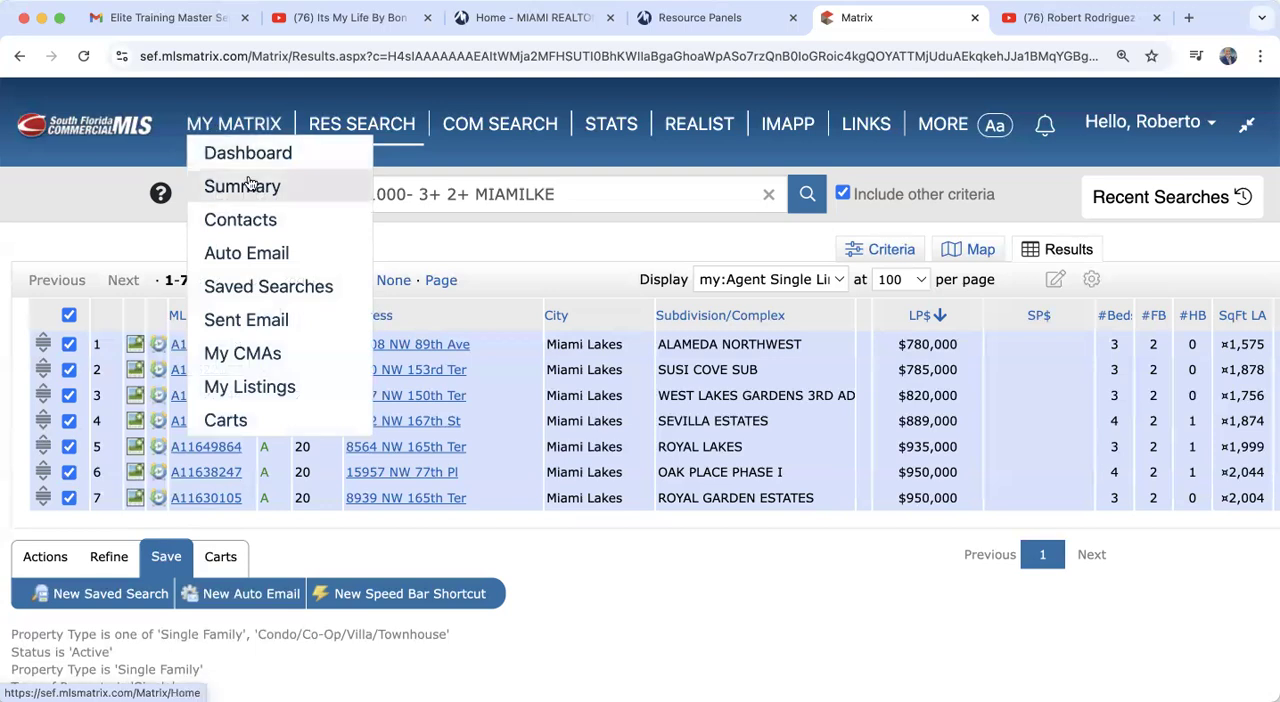
pyautogui.click(277, 257)
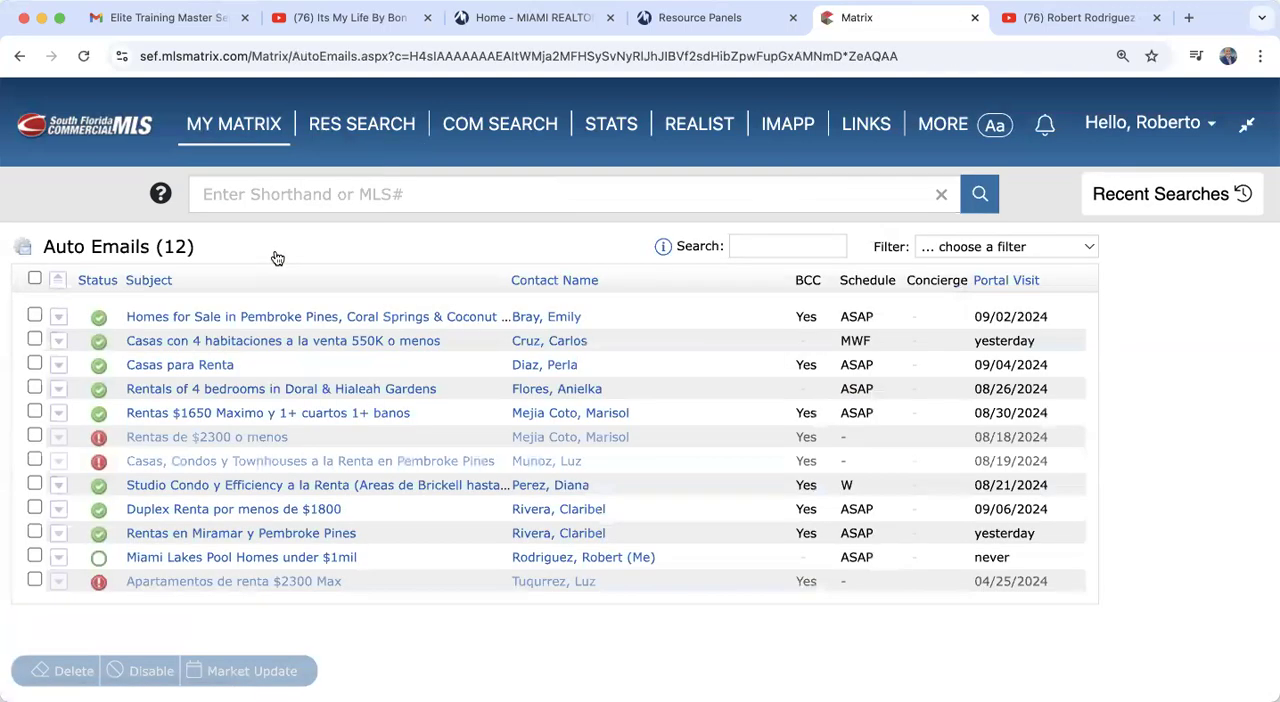
pyautogui.scroll(-3, 277, 257)
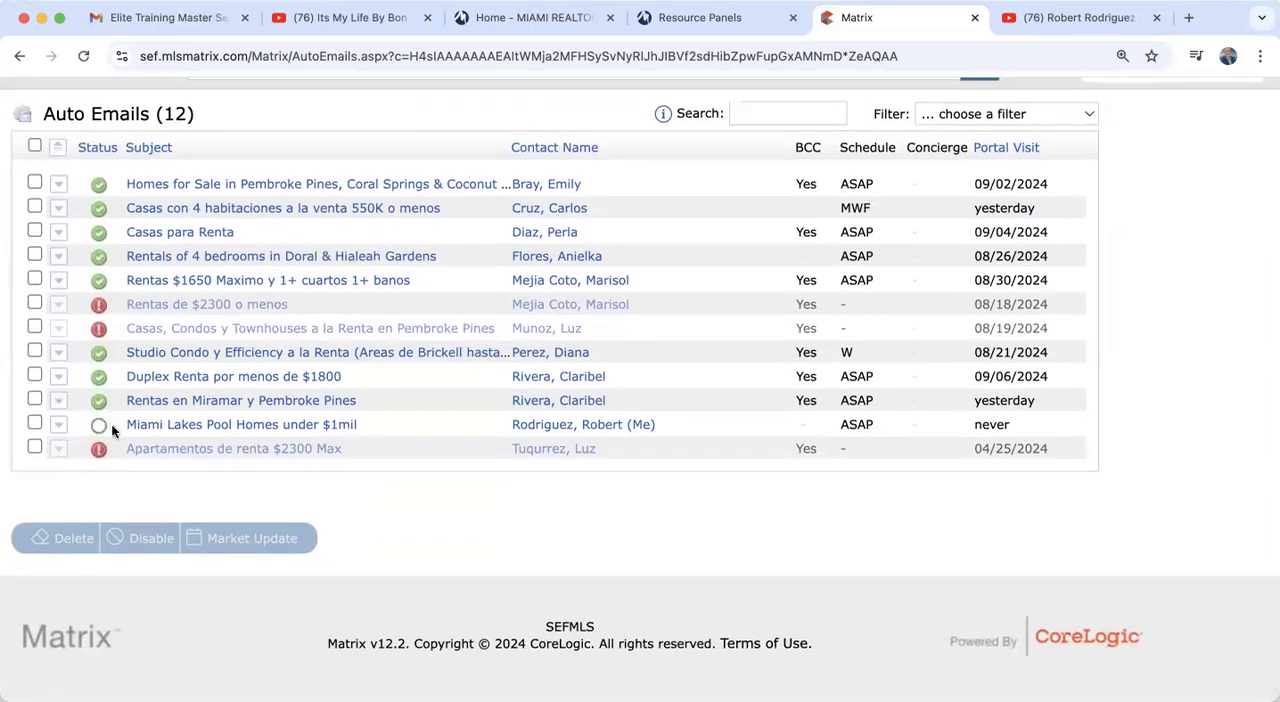
pyautogui.moveTo(104, 426)
pyautogui.scroll(1, 1010, 429)
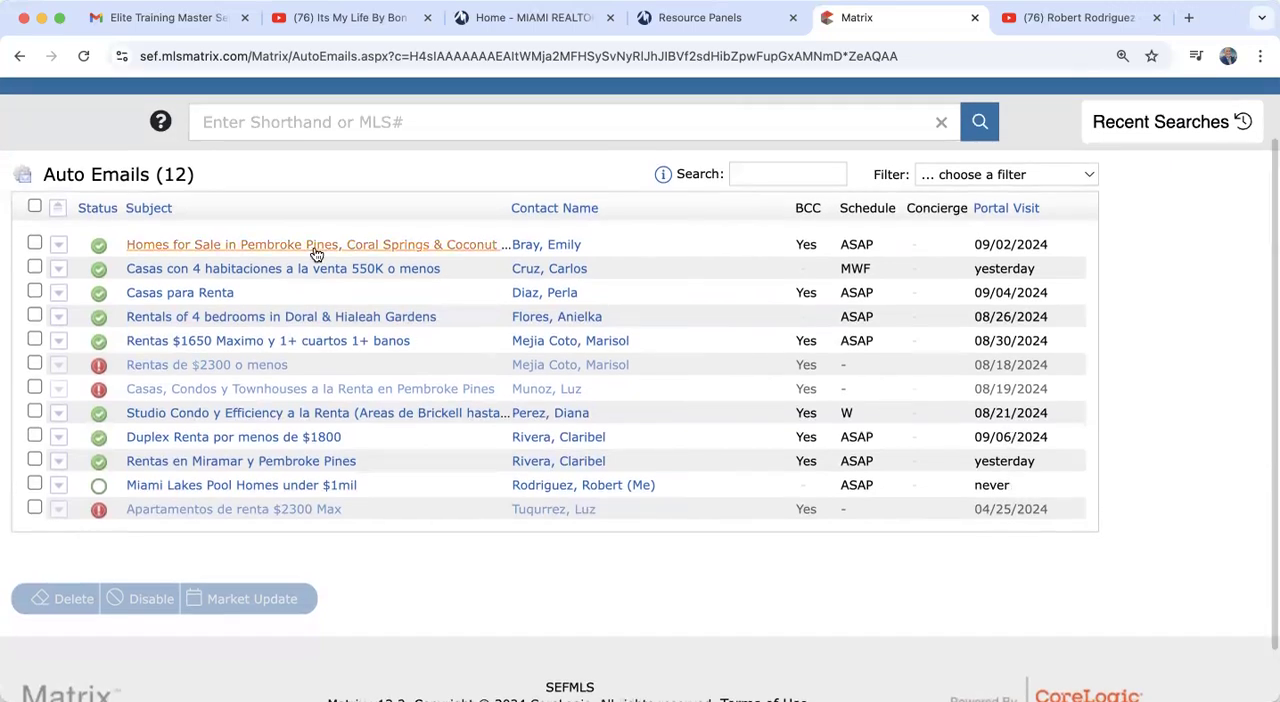
pyautogui.scroll(-1, 614, 271)
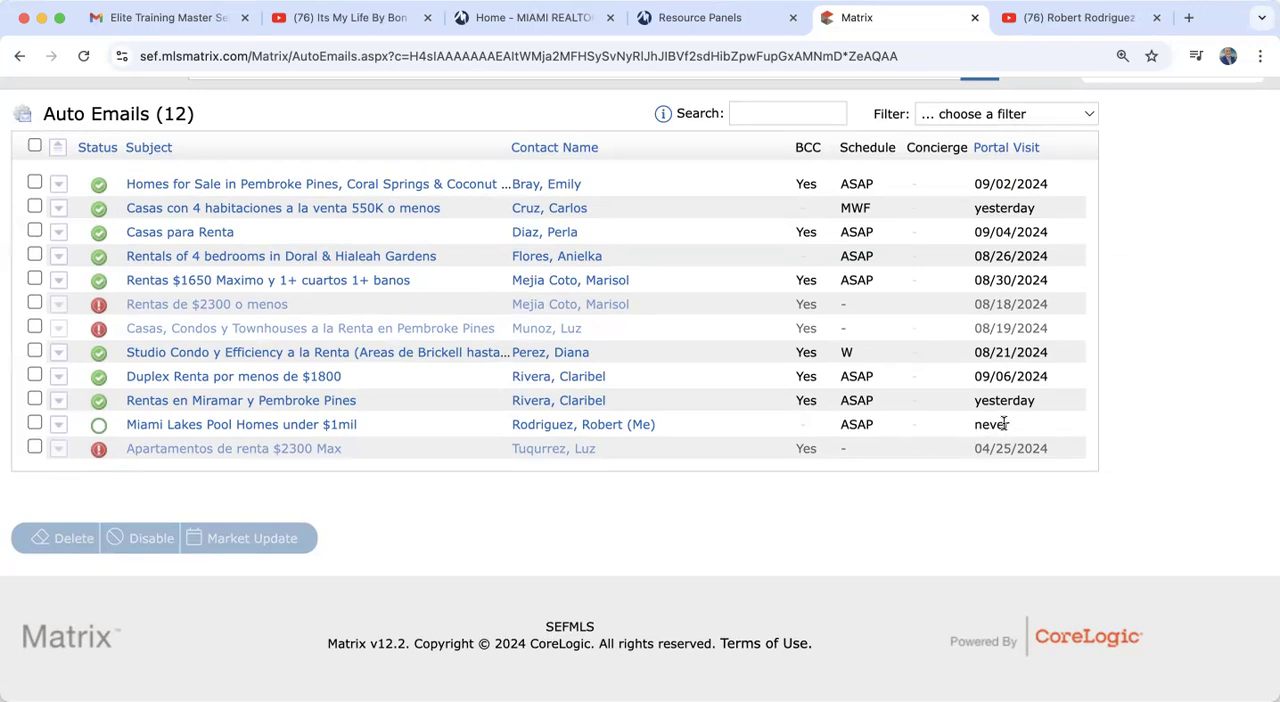
# Step: Reopen the auto email list and view the results of the Miami Lakes Pool Homes under $1mil entry
pyautogui.scroll(3, 1003, 424)
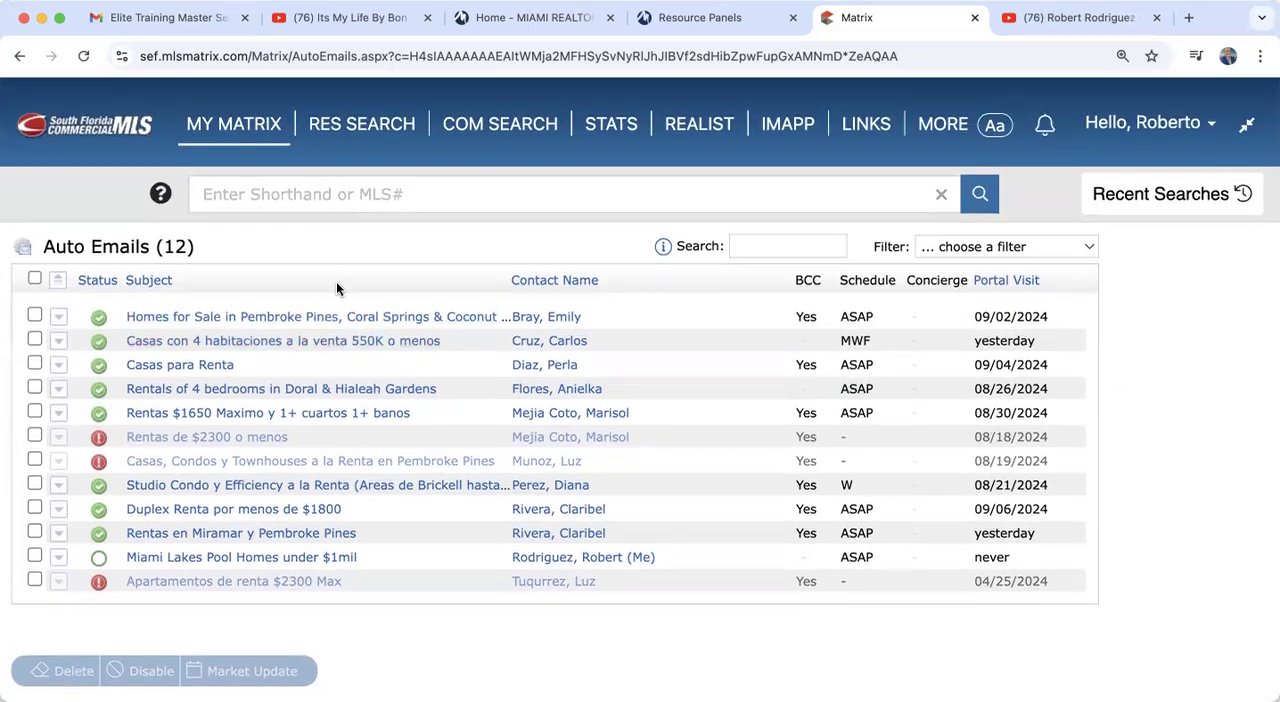
pyautogui.moveTo(250, 130)
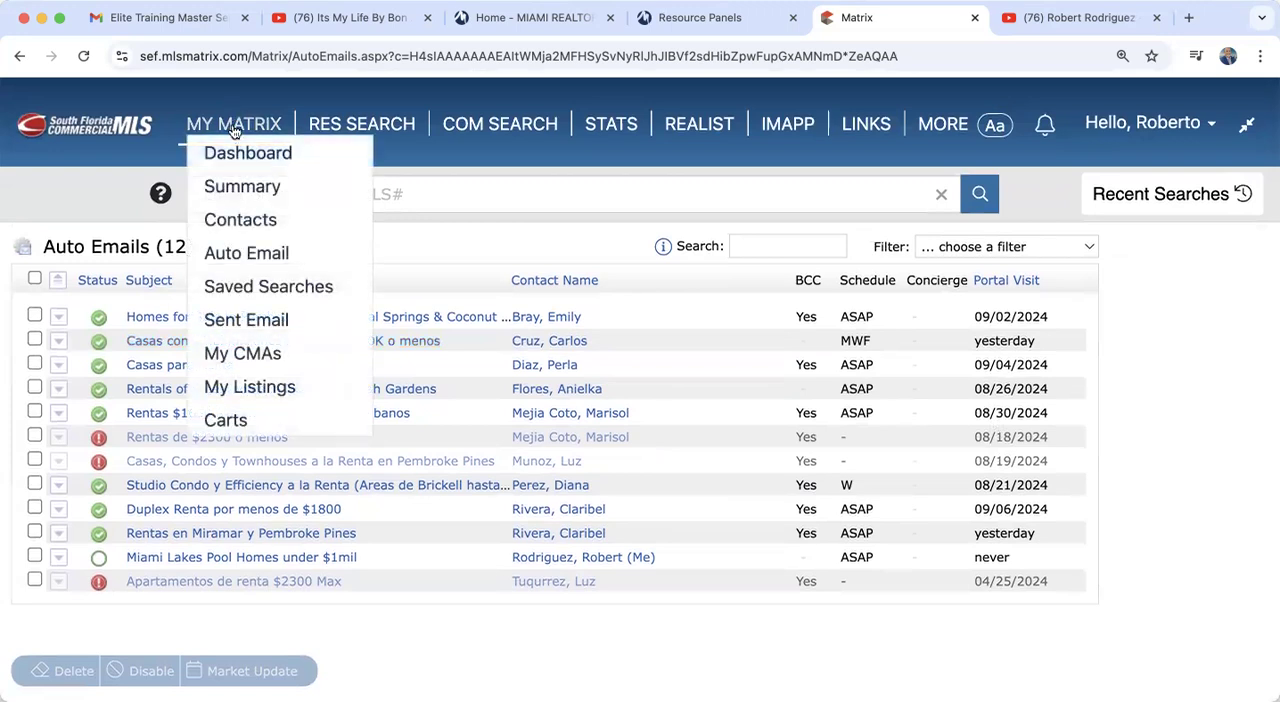
pyautogui.click(252, 256)
pyautogui.scroll(-3, 386, 492)
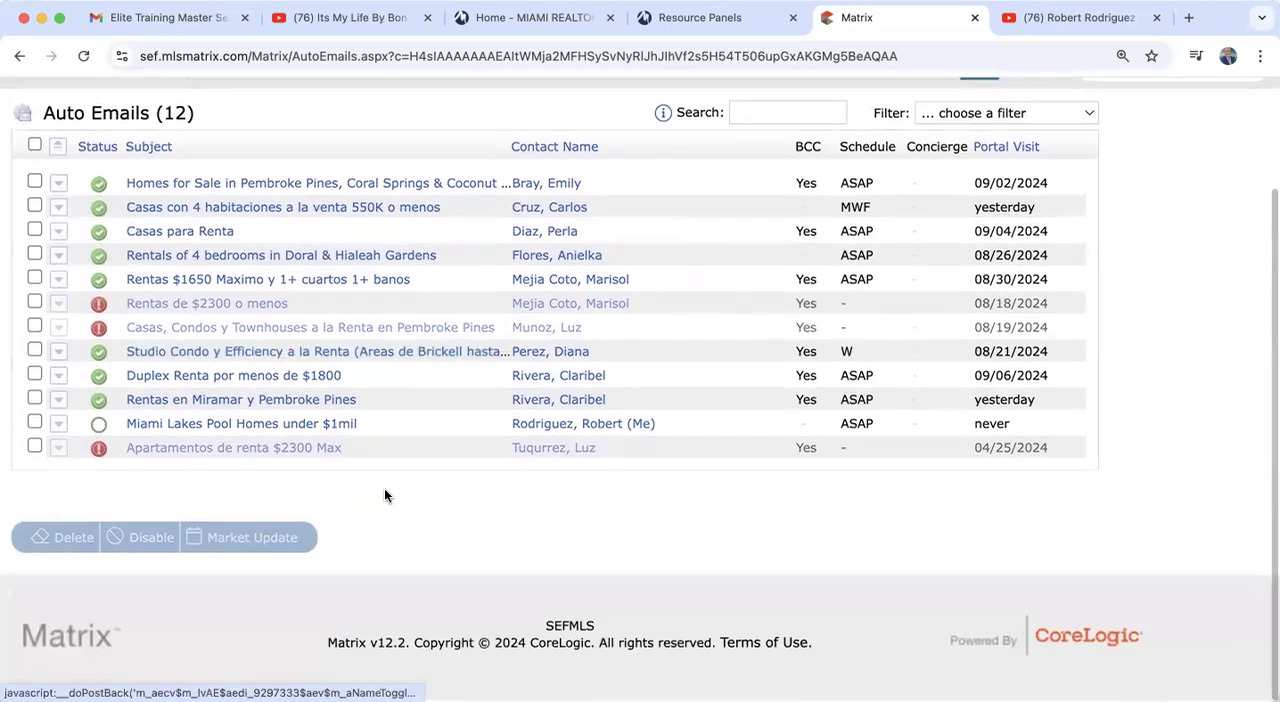
pyautogui.click(199, 427)
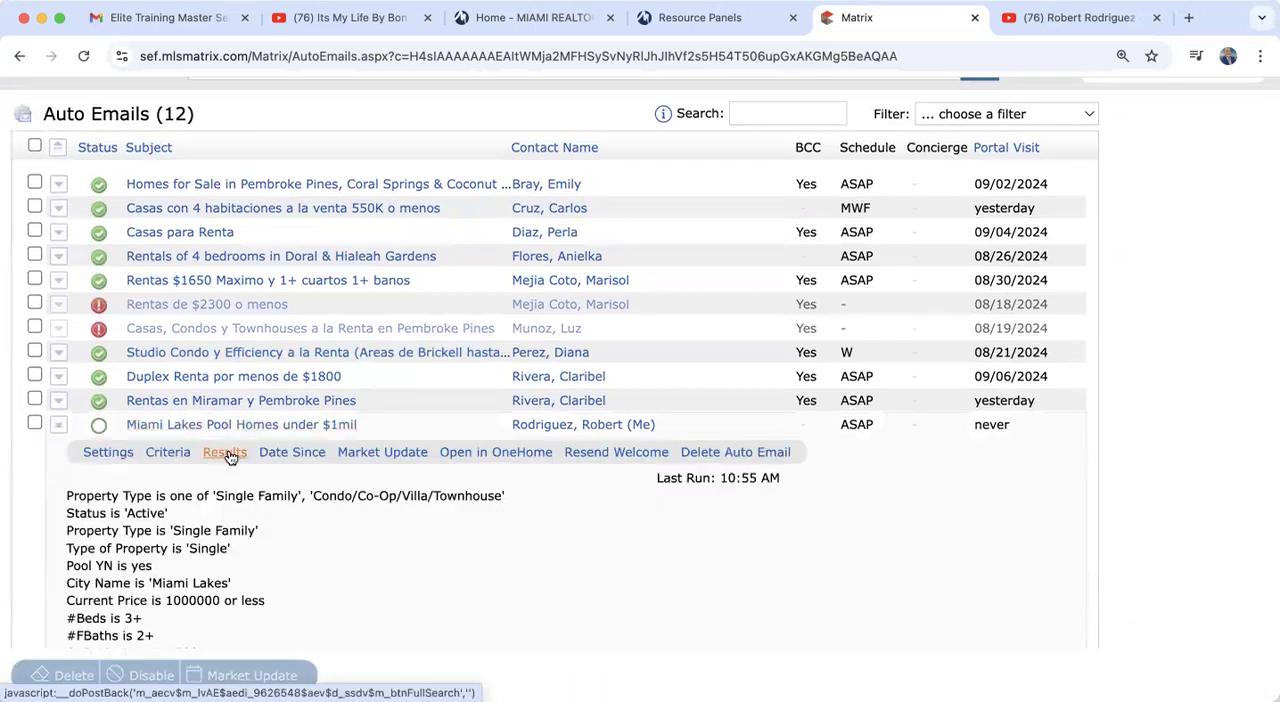
pyautogui.click(226, 453)
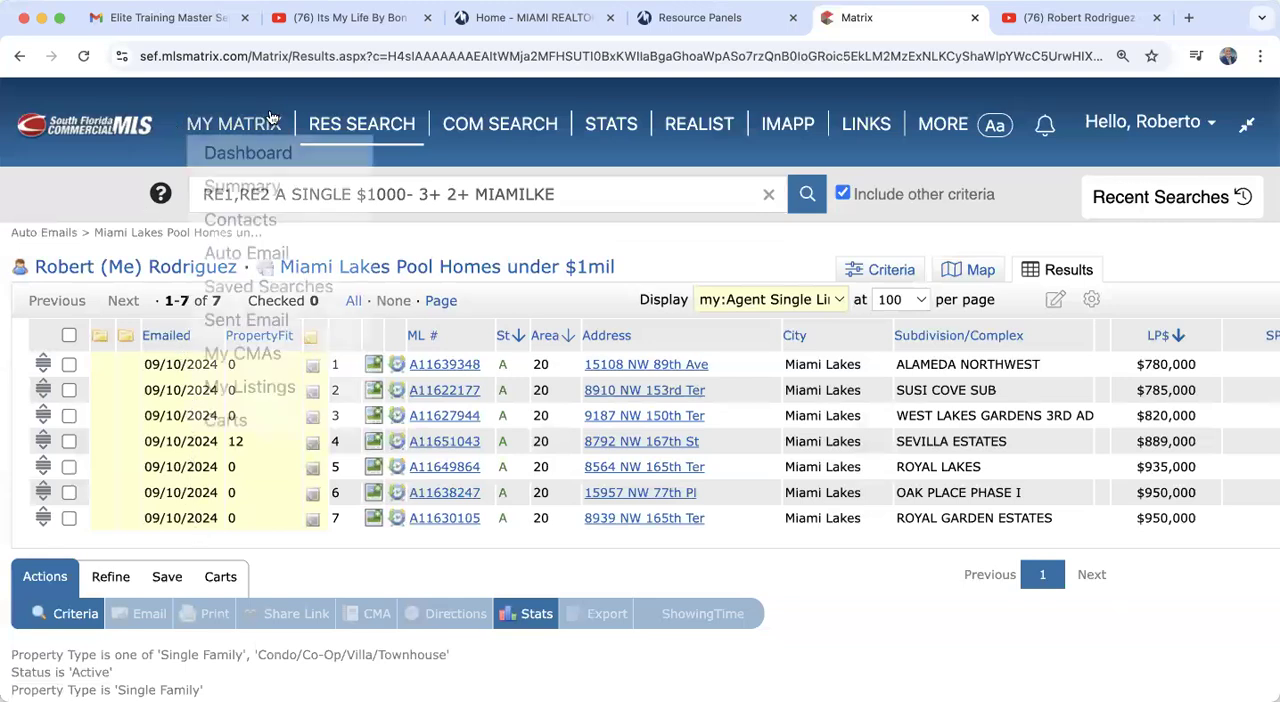
# Step: Return to the auto email list, open the results of the Pembroke Pines, Coral Springs & Coconut Creek entry, and look through its listings
pyautogui.moveTo(234, 124)
pyautogui.click(244, 253)
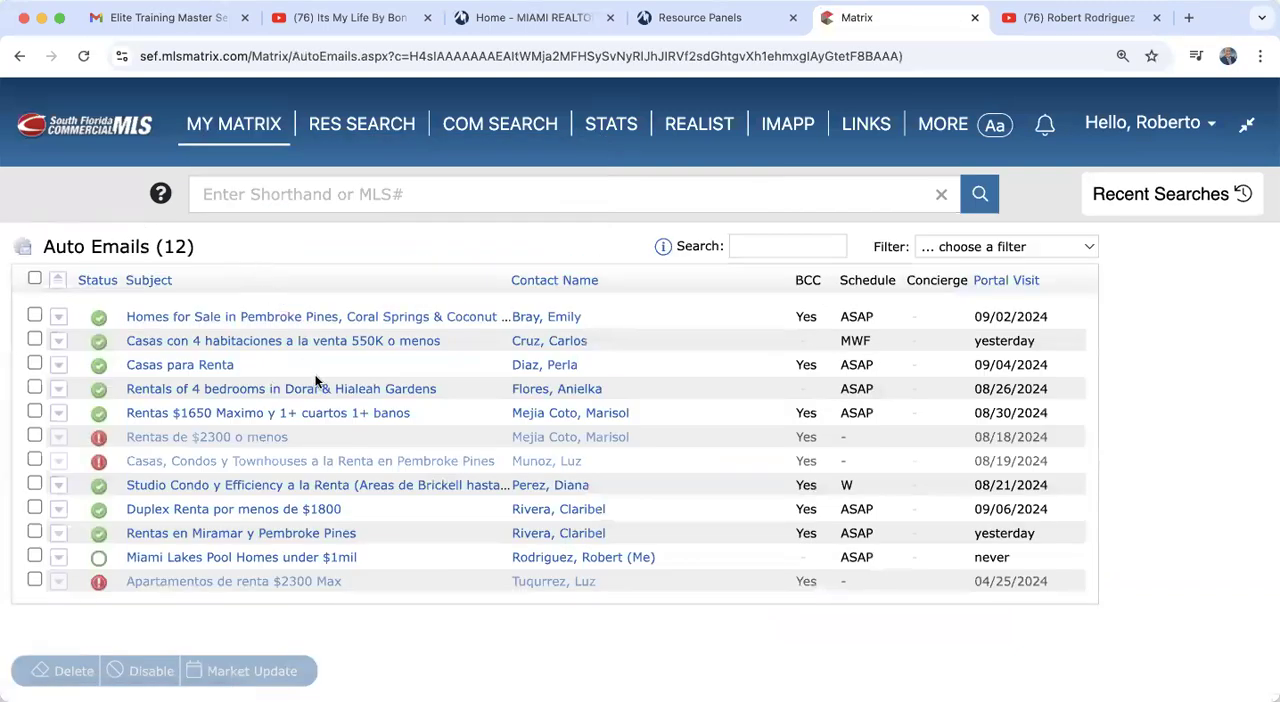
pyautogui.scroll(-2, 315, 374)
pyautogui.click(288, 226)
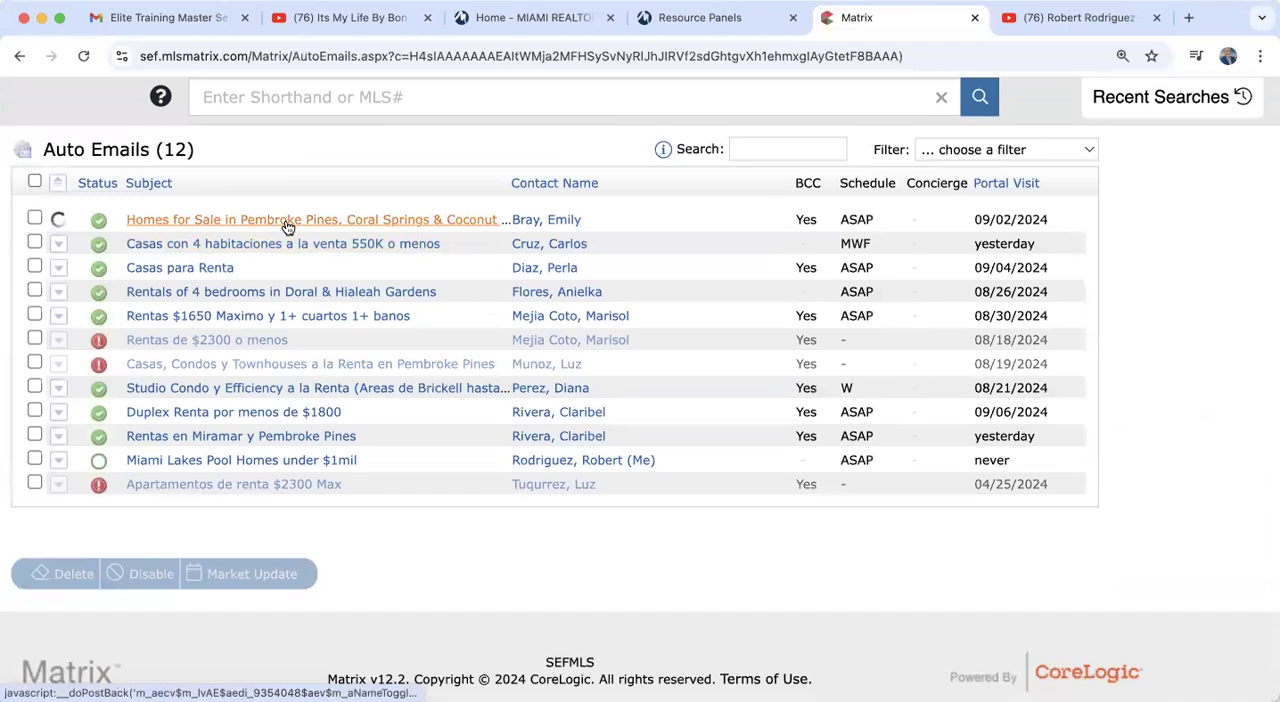
pyautogui.click(222, 248)
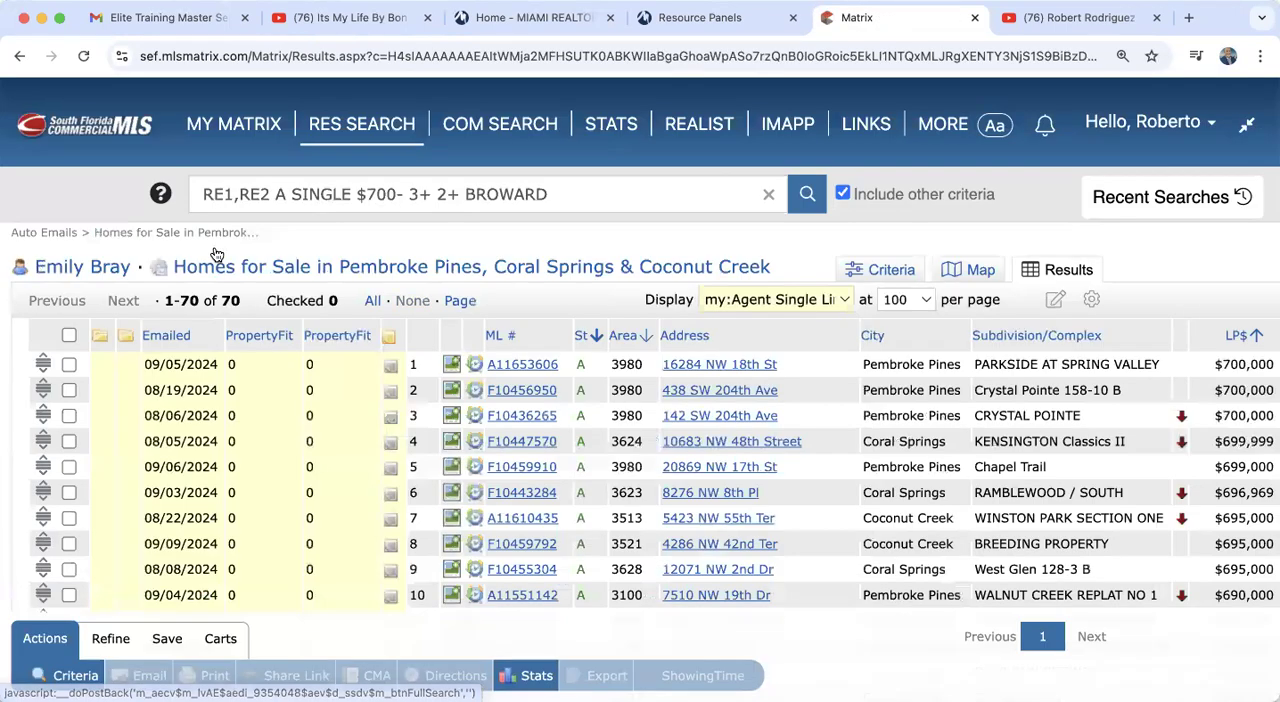
pyautogui.scroll(-5, 236, 491)
pyautogui.scroll(-10, 236, 491)
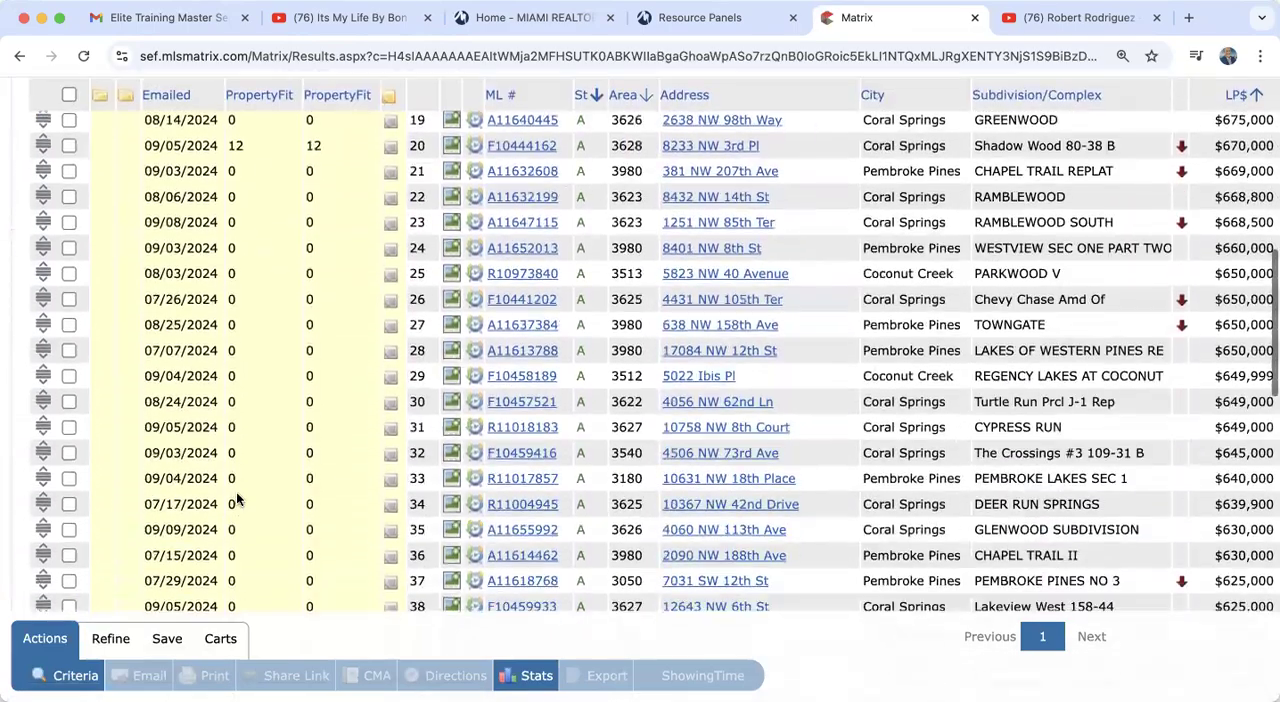
pyautogui.scroll(7, 236, 491)
pyautogui.scroll(6, 236, 497)
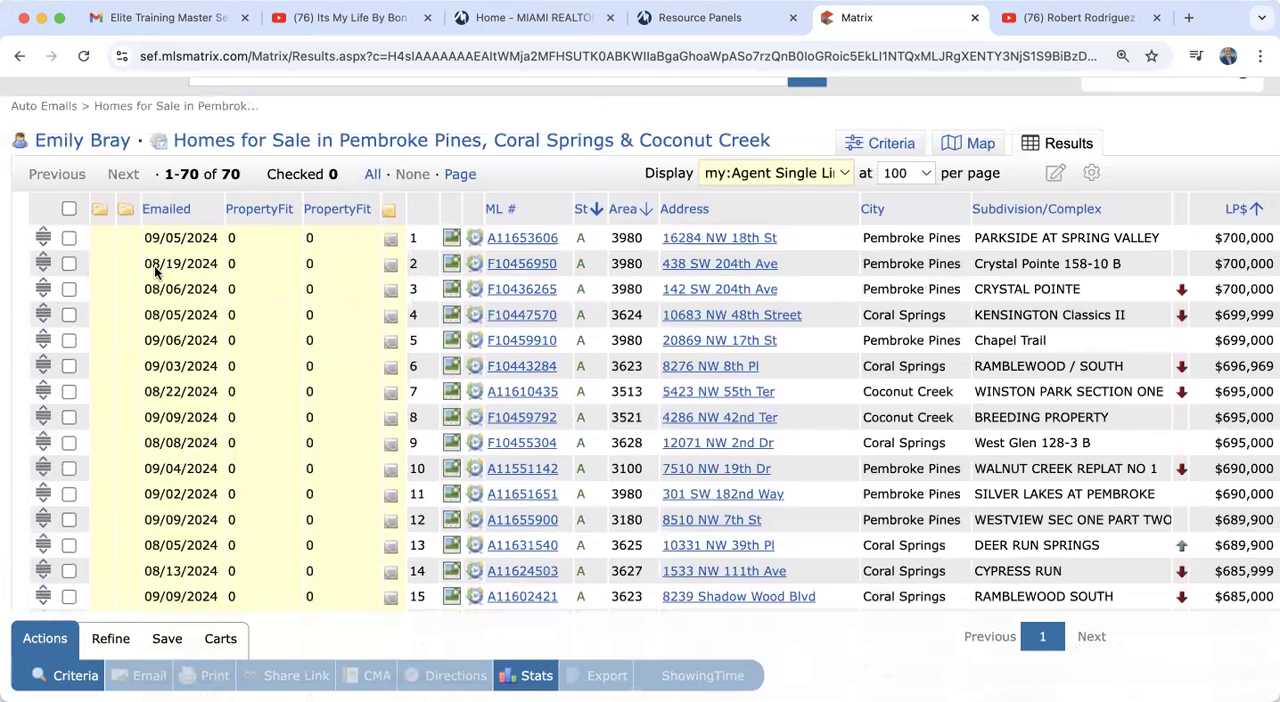
# Step: Sort the results by emailed date with the oldest first and review the dates through to the end of the list
pyautogui.click(168, 208)
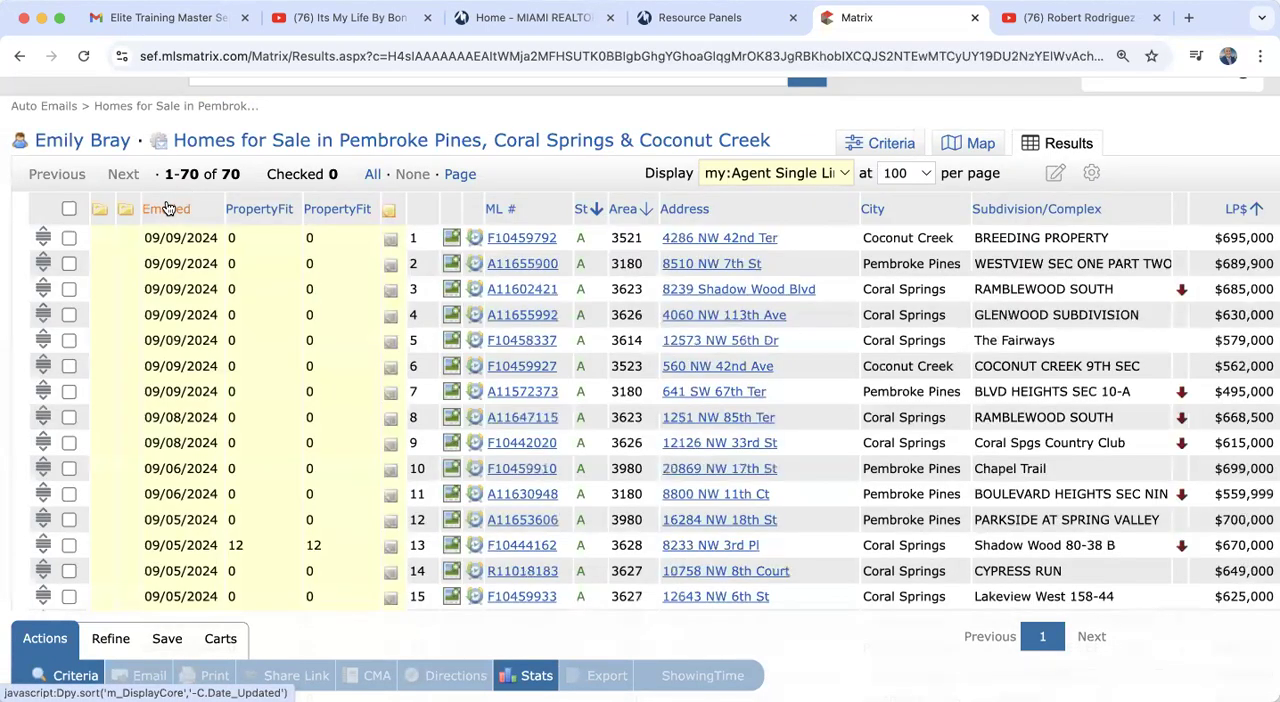
pyautogui.click(168, 208)
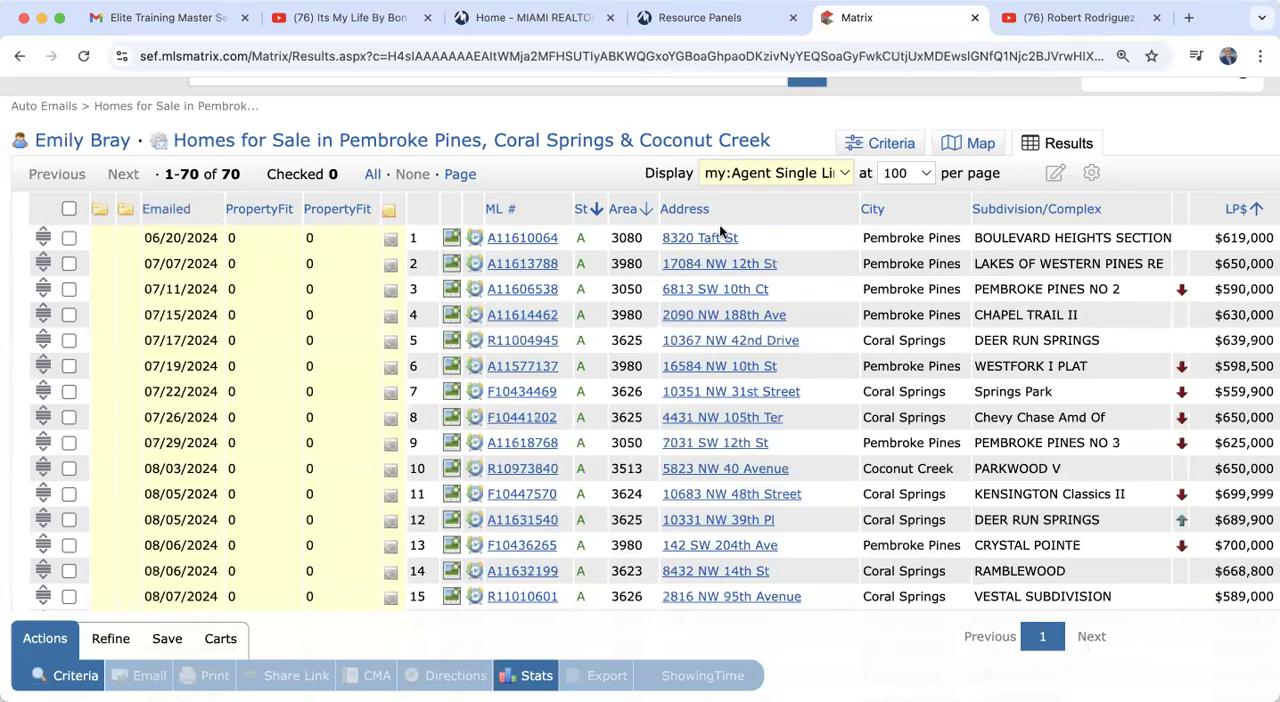
pyautogui.scroll(-5, 197, 463)
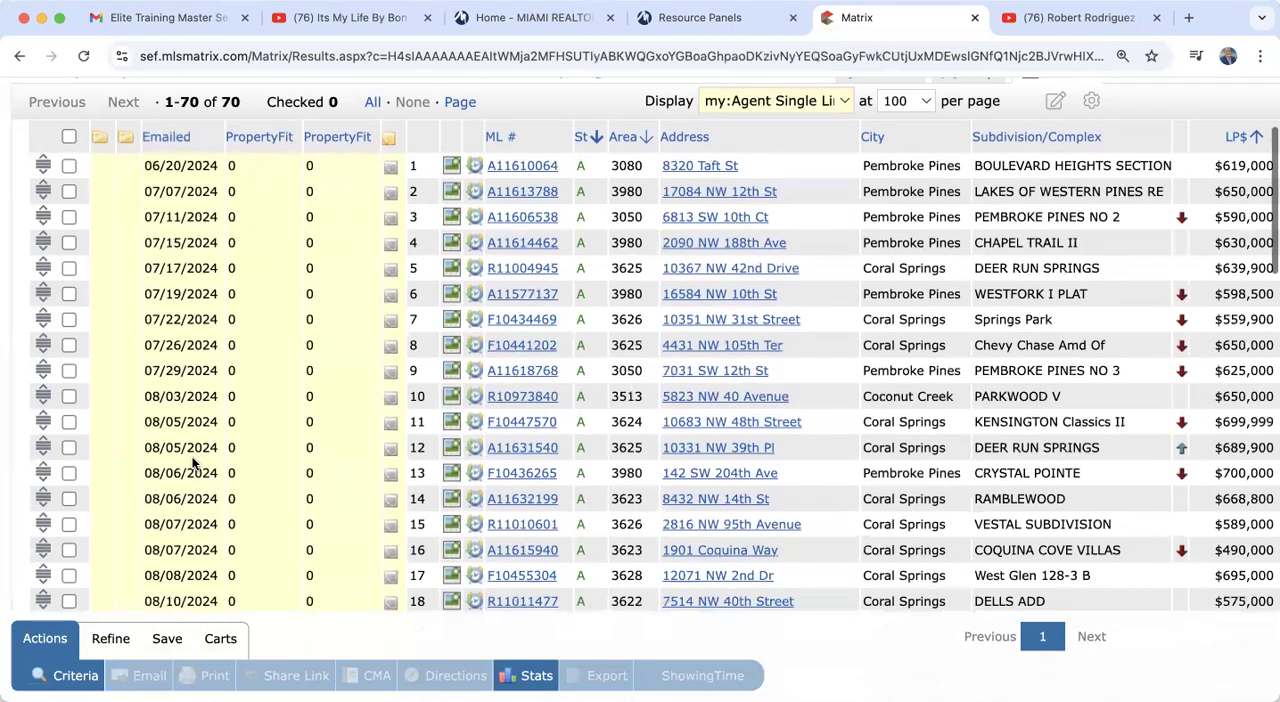
pyautogui.scroll(-10, 192, 457)
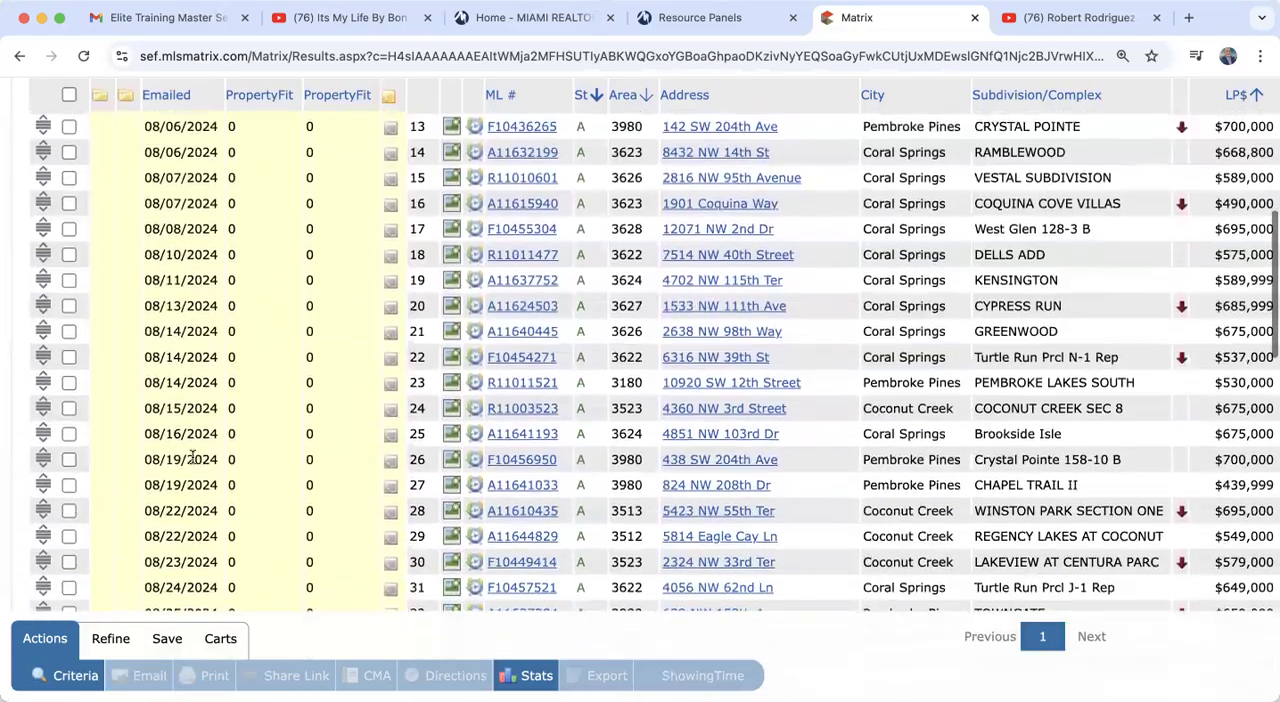
pyautogui.scroll(-12, 192, 457)
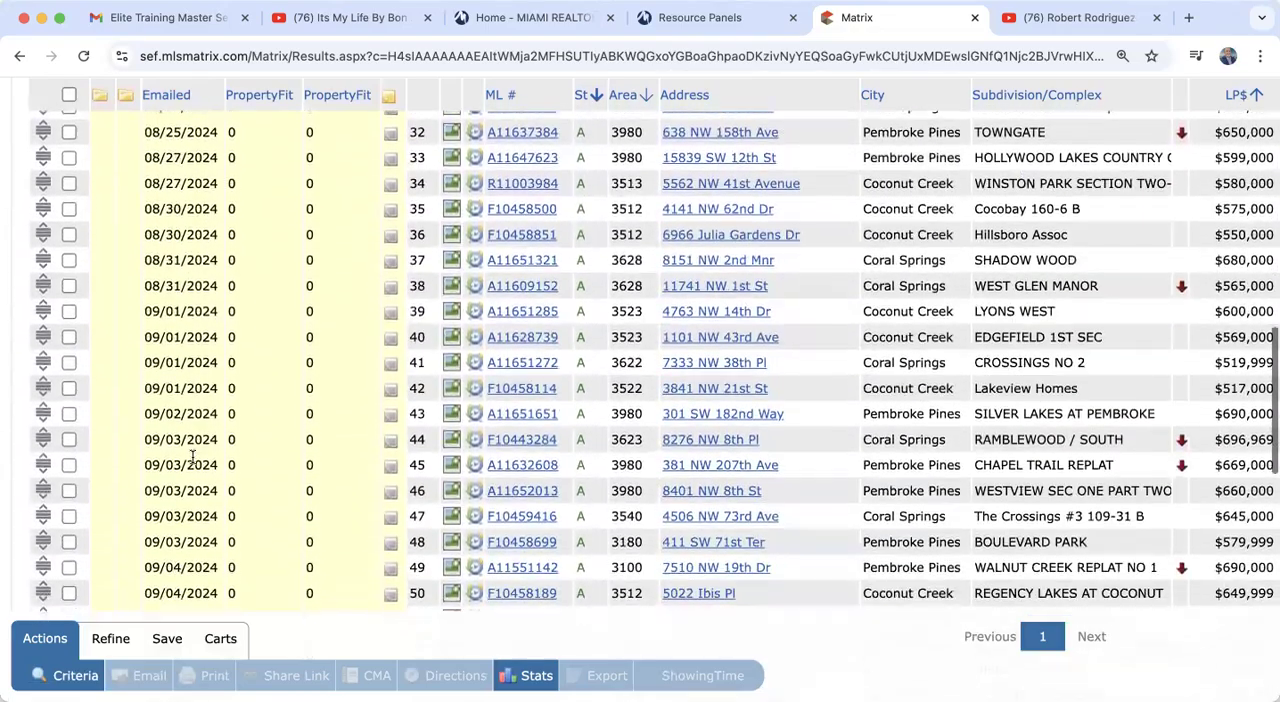
pyautogui.scroll(-10, 192, 457)
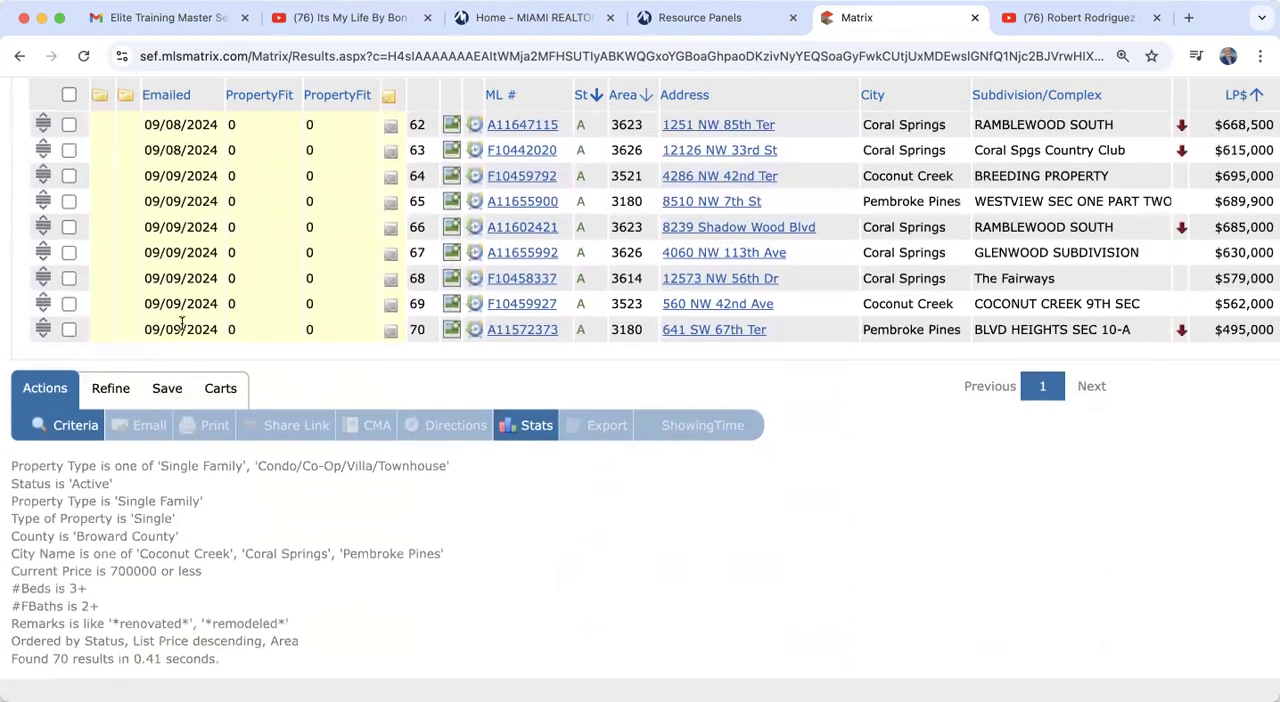
pyautogui.scroll(2, 180, 290)
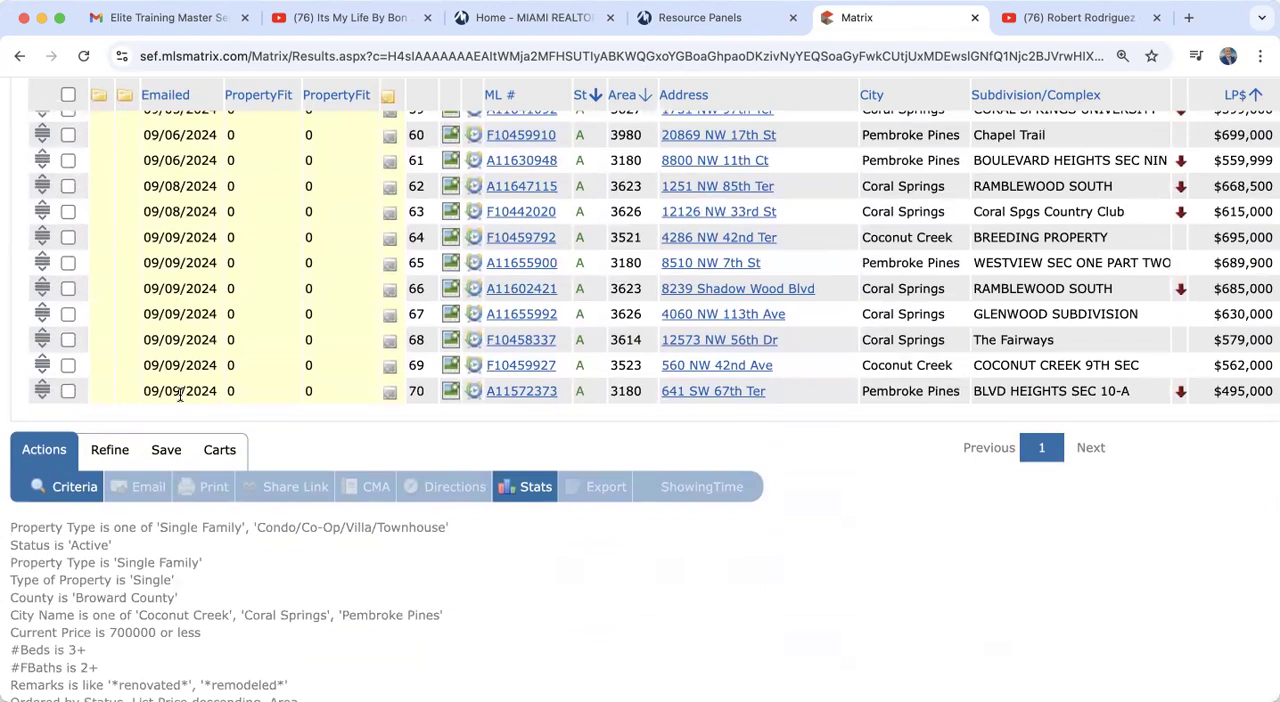
# Step: Sort the results by emailed date with the newest first and review the most recently sent listings
pyautogui.click(160, 95)
pyautogui.scroll(10, 303, 390)
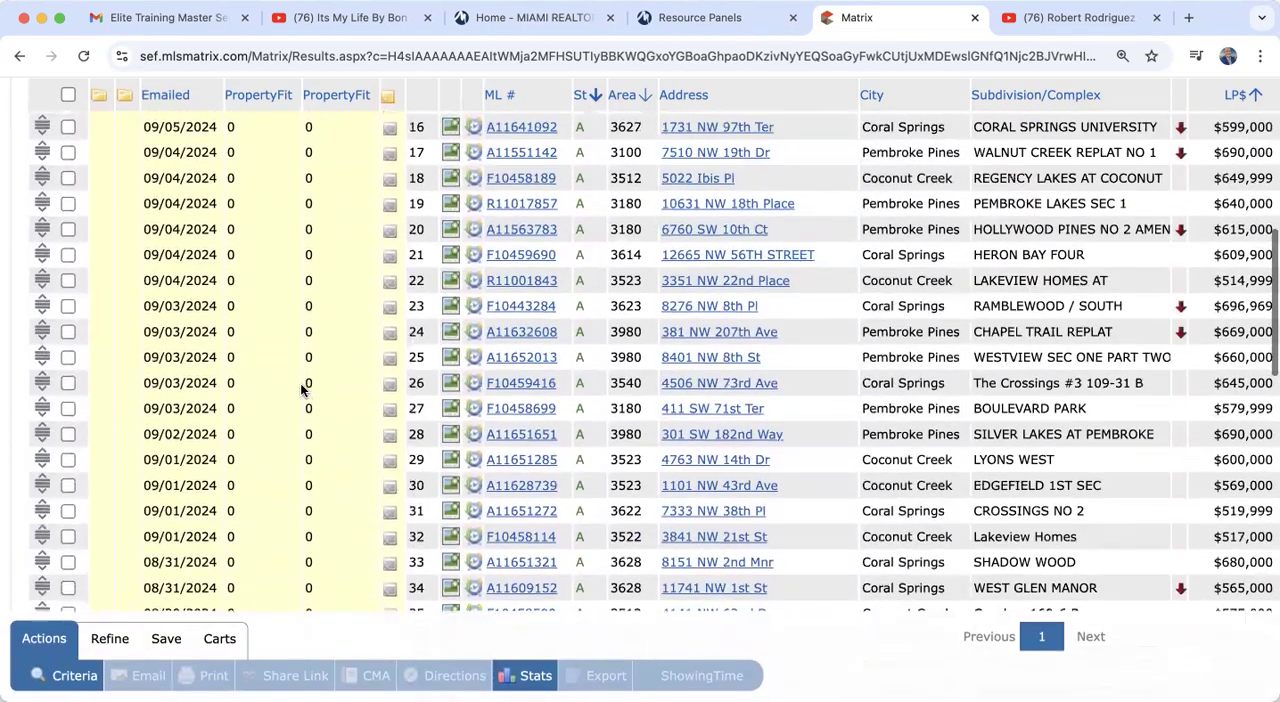
pyautogui.scroll(5, 303, 390)
pyautogui.scroll(-2, 303, 390)
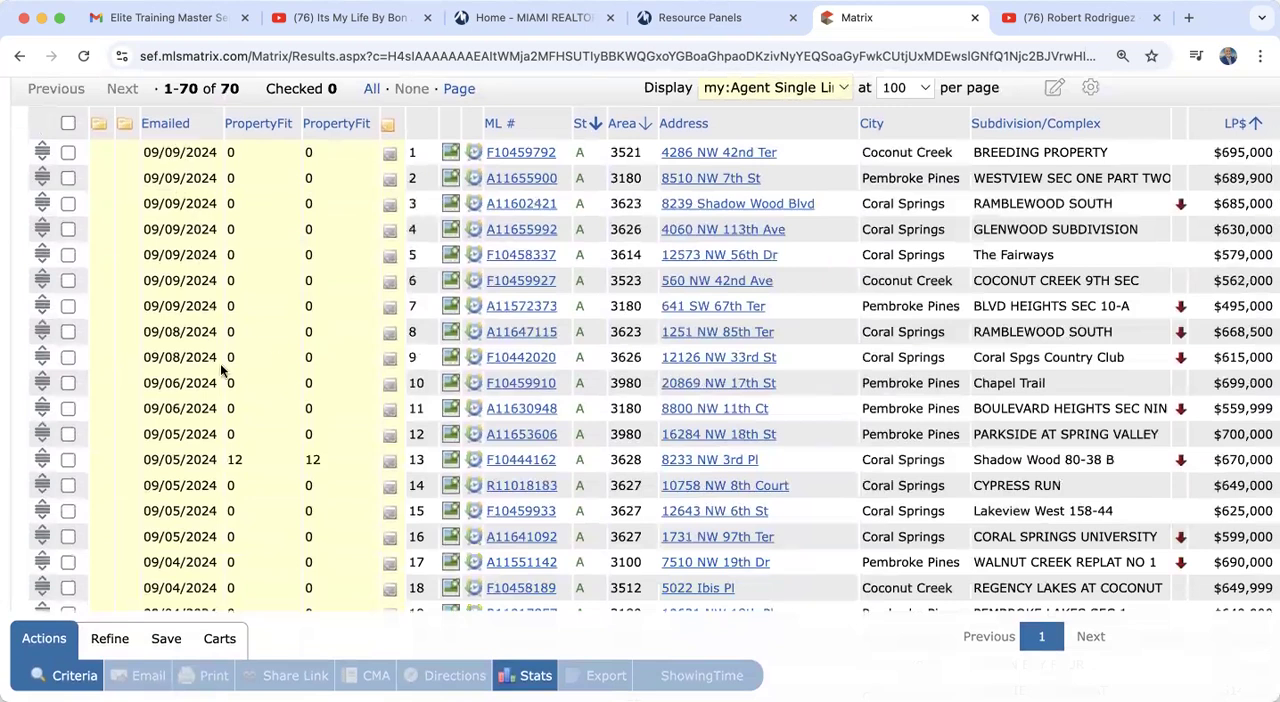
pyautogui.scroll(2, 224, 382)
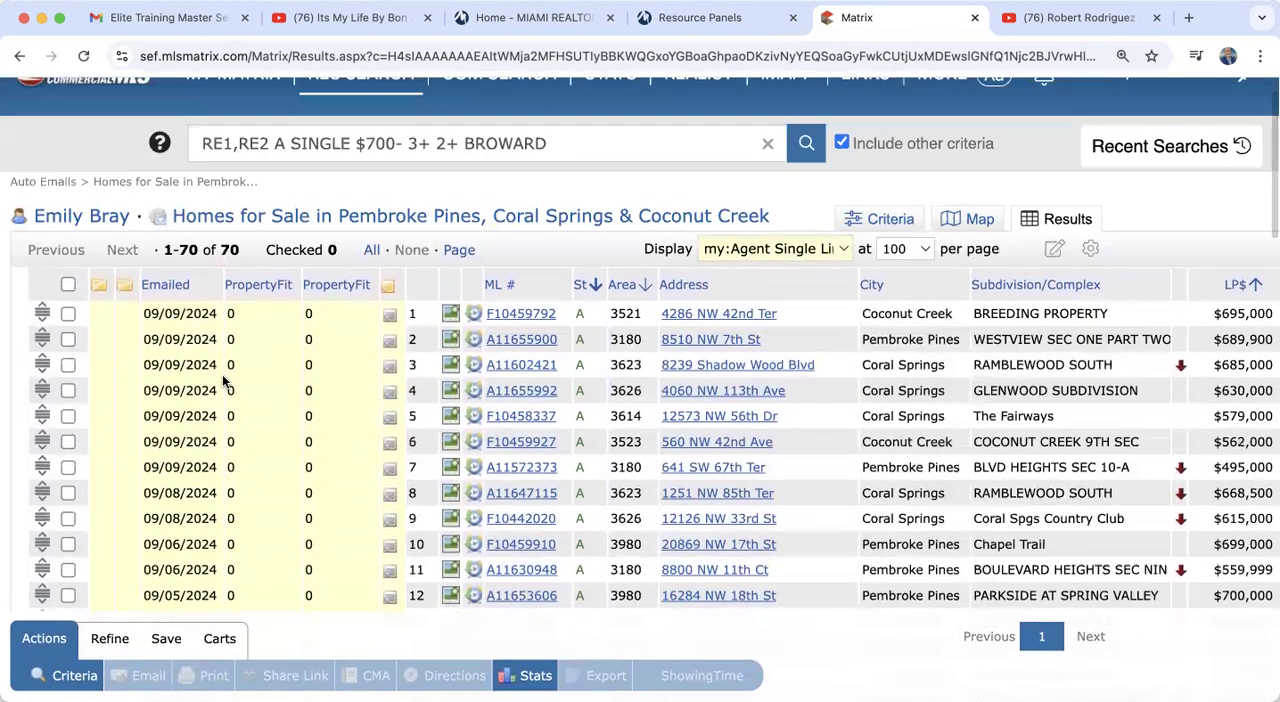
# Step: Go back to the auto email list, review the Pembroke Pines entry's settings and schedule, and cancel without saving
pyautogui.click(20, 57)
pyautogui.click(20, 57)
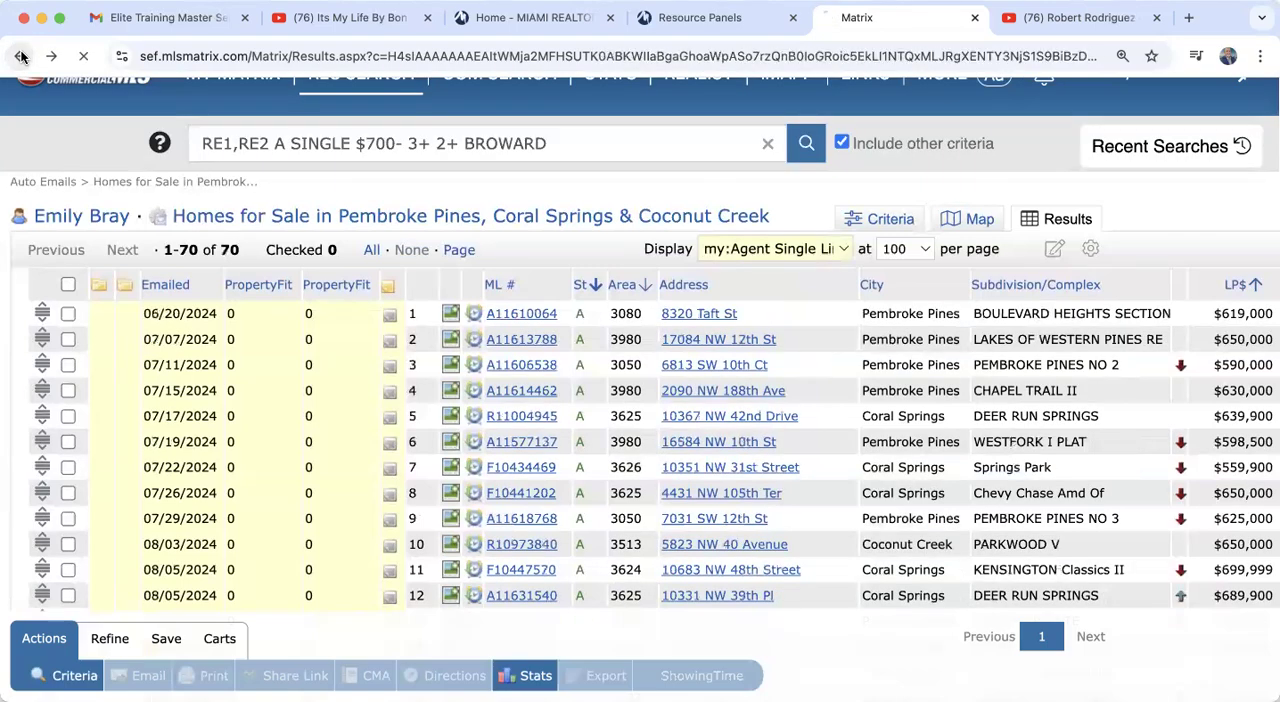
pyautogui.click(20, 57)
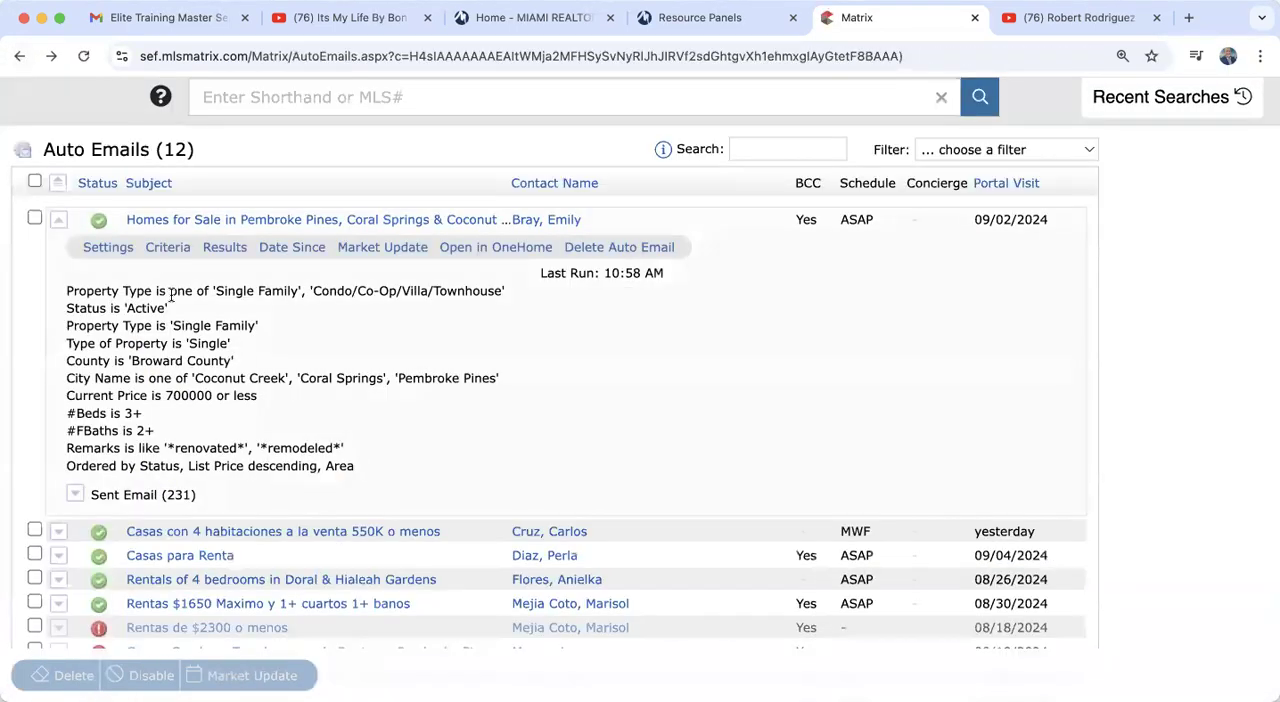
pyautogui.scroll(2, 263, 345)
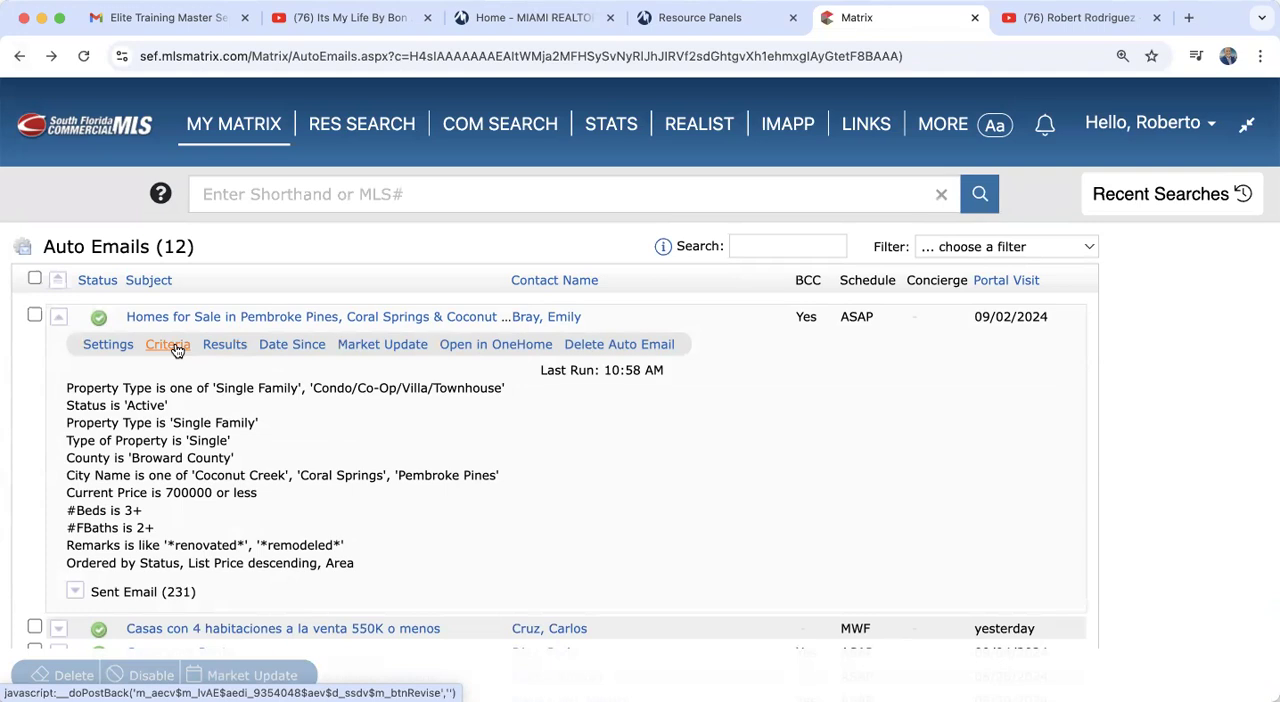
pyautogui.click(107, 345)
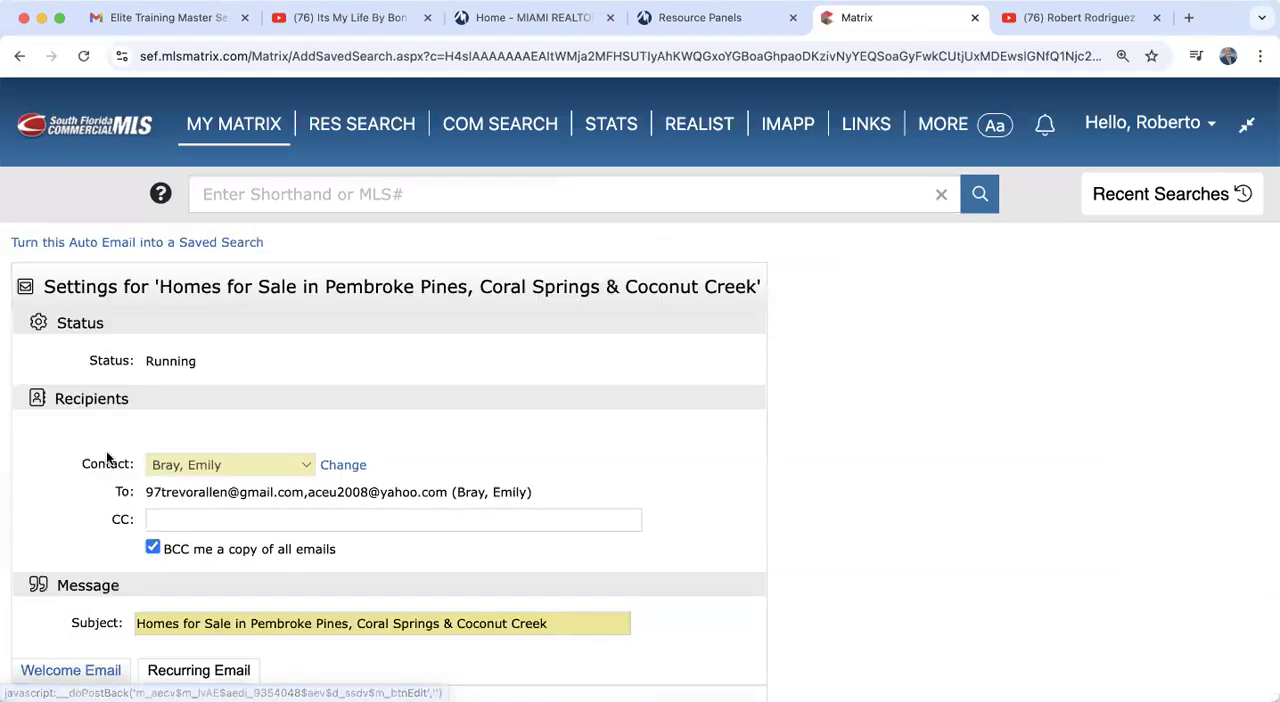
pyautogui.scroll(-10, 110, 500)
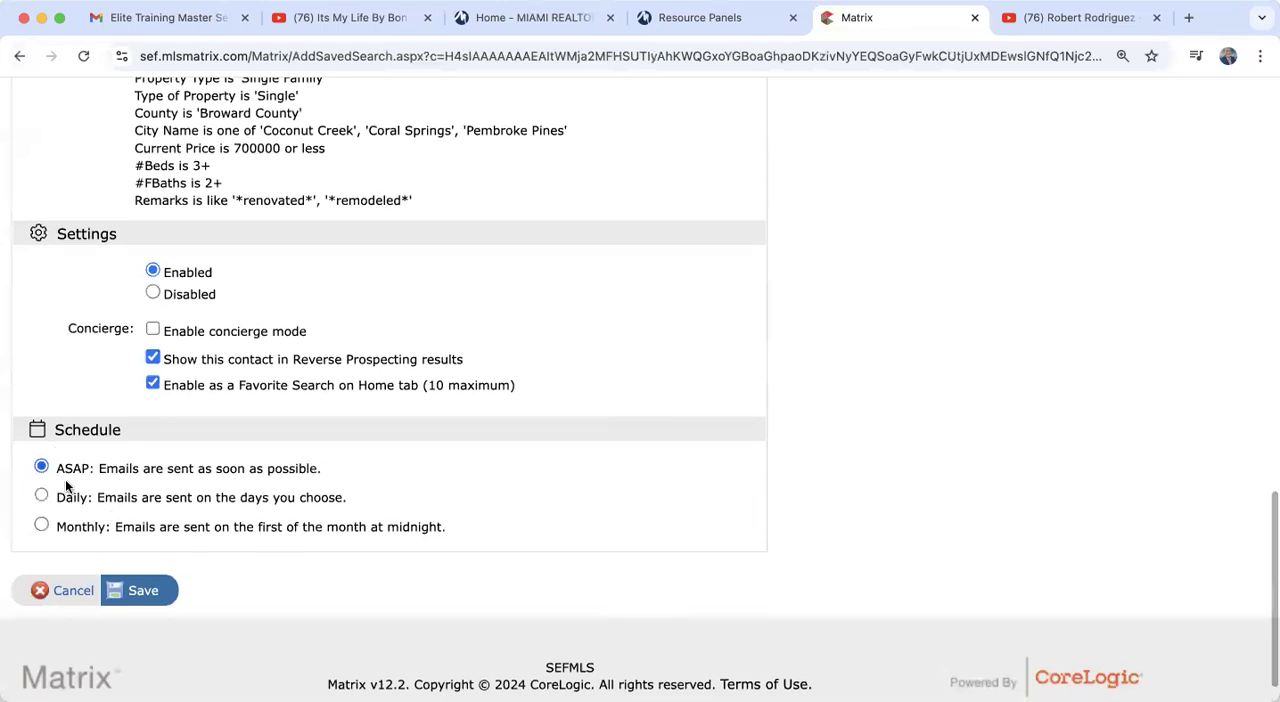
pyautogui.click(76, 598)
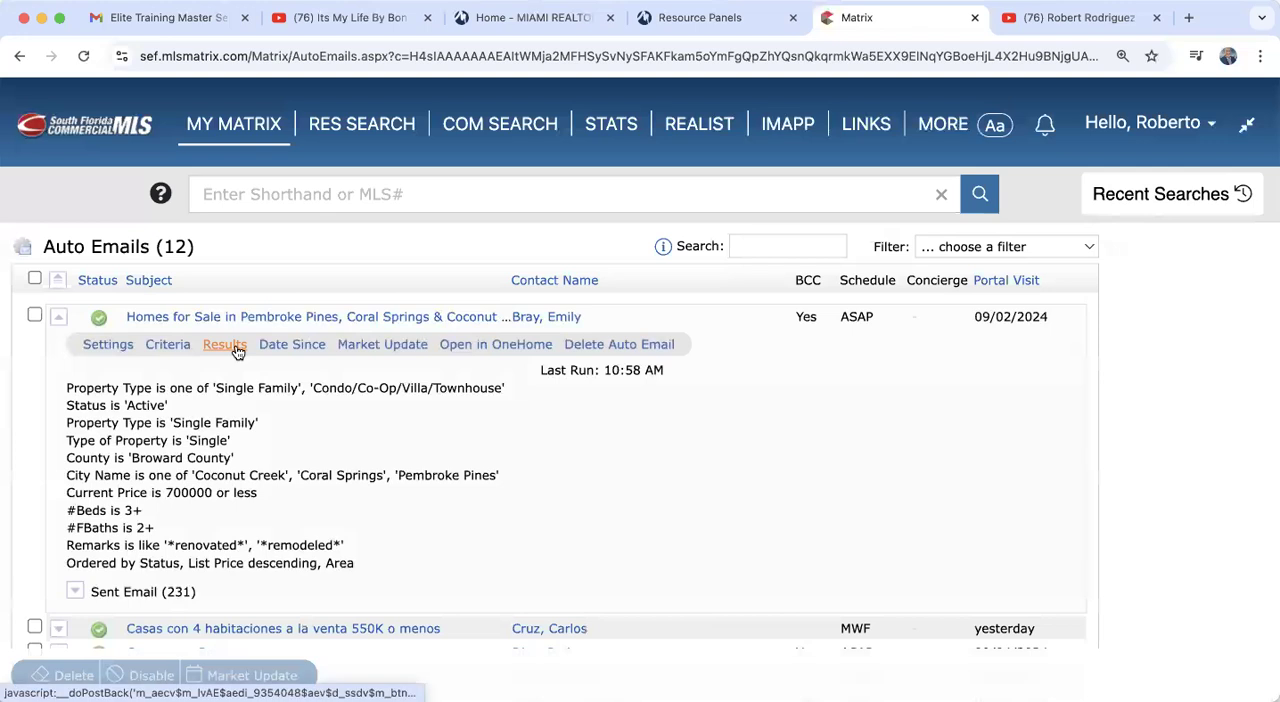
# Step: Open the Pembroke Pines auto email in OneHome and look through the client's listing view
pyautogui.click(486, 345)
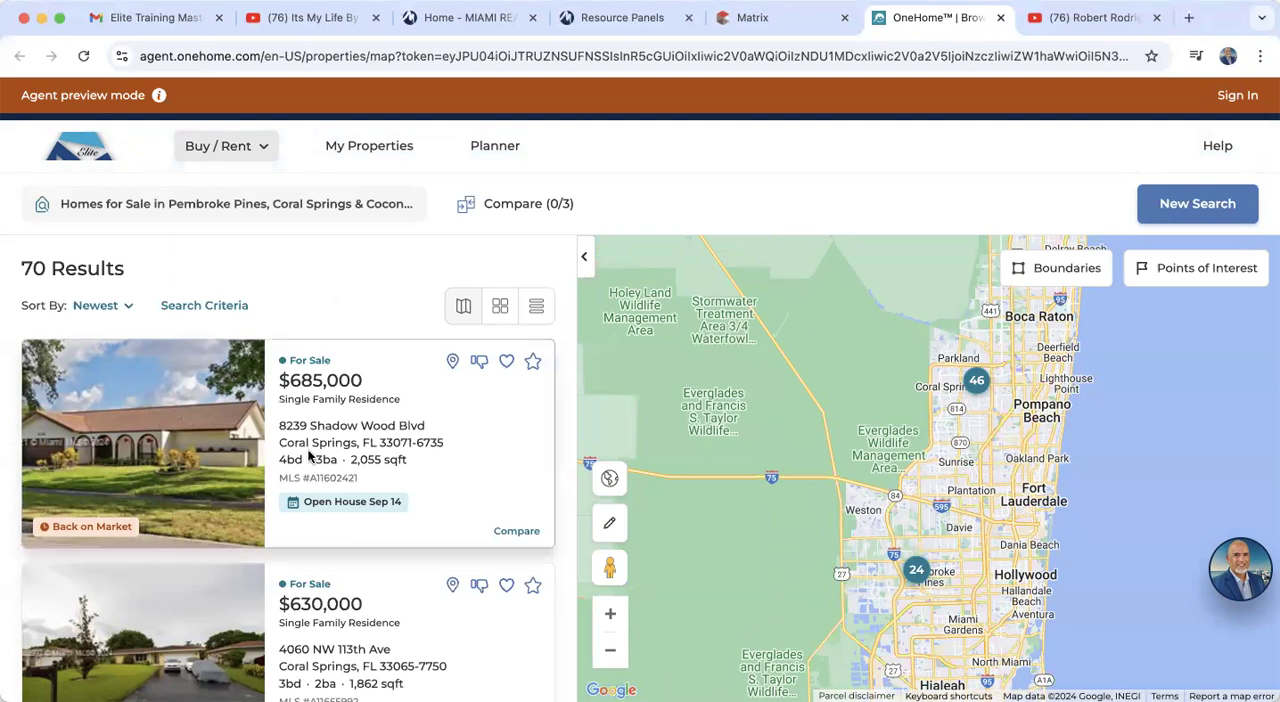
pyautogui.scroll(-3, 310, 455)
pyautogui.scroll(3, 310, 455)
# Step: View the agent's contact card in the client portal and close it
pyautogui.click(1240, 569)
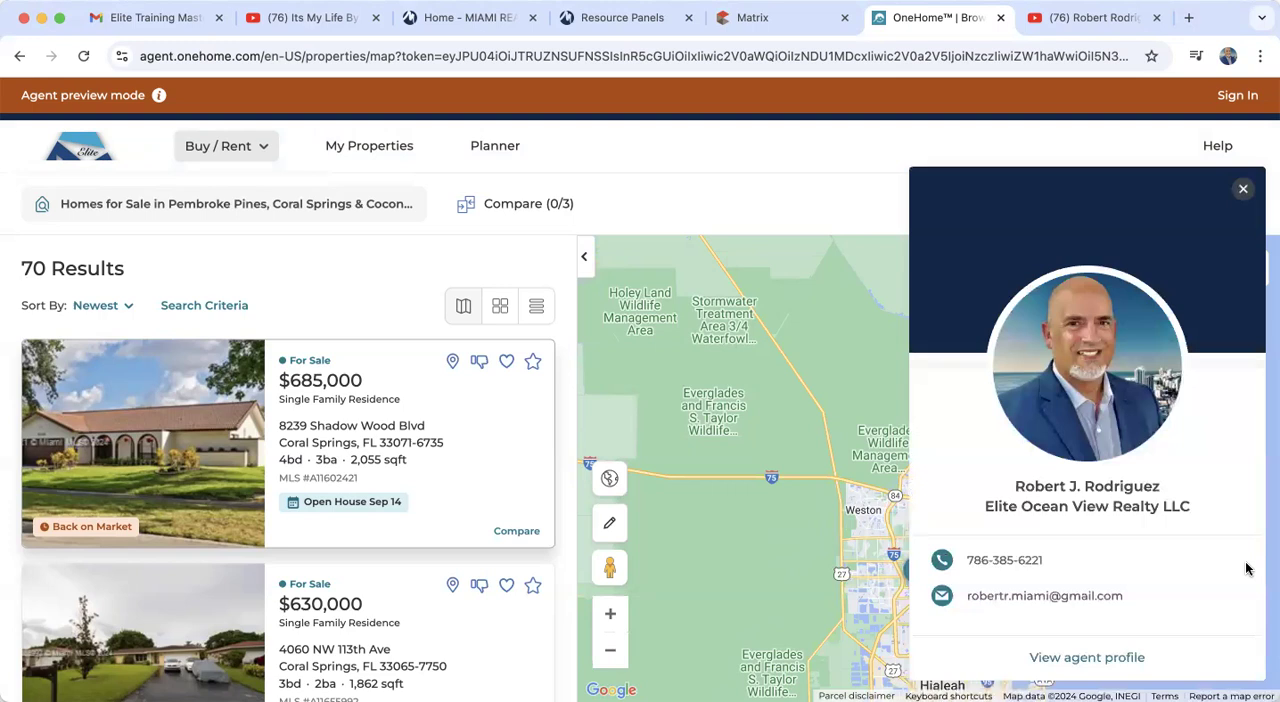
pyautogui.scroll(-1, 1246, 569)
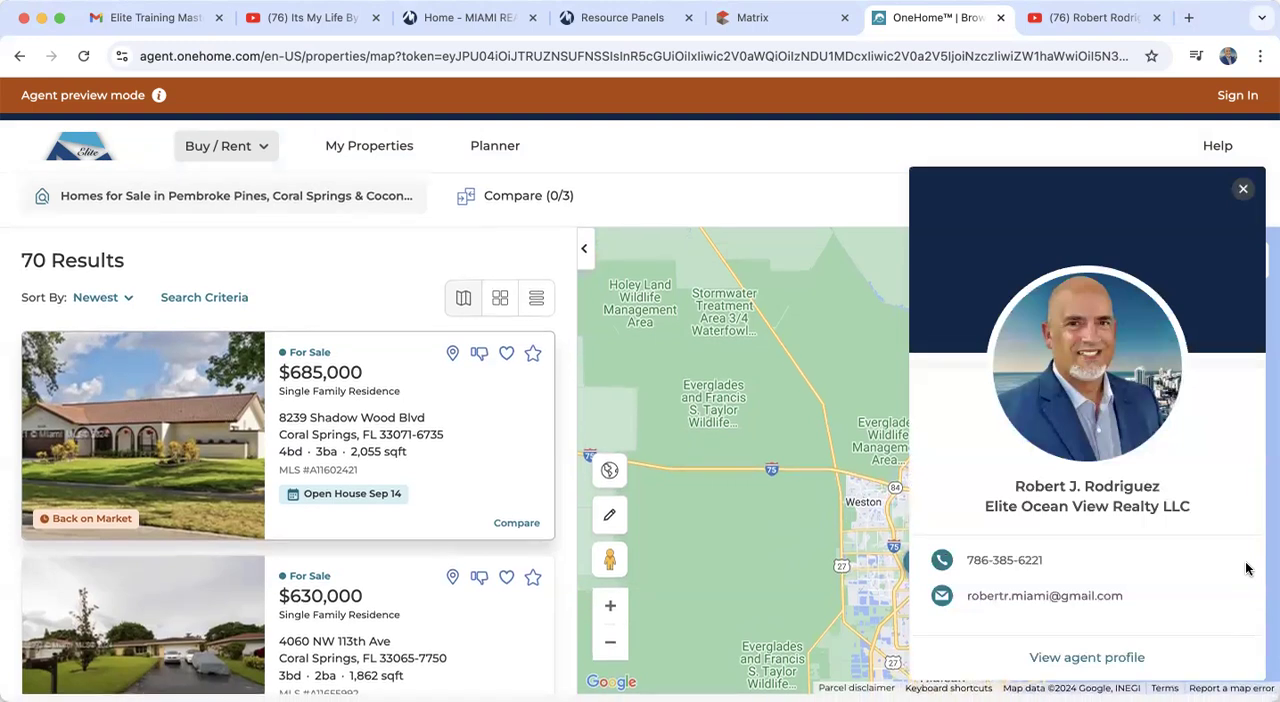
pyautogui.scroll(1, 1246, 566)
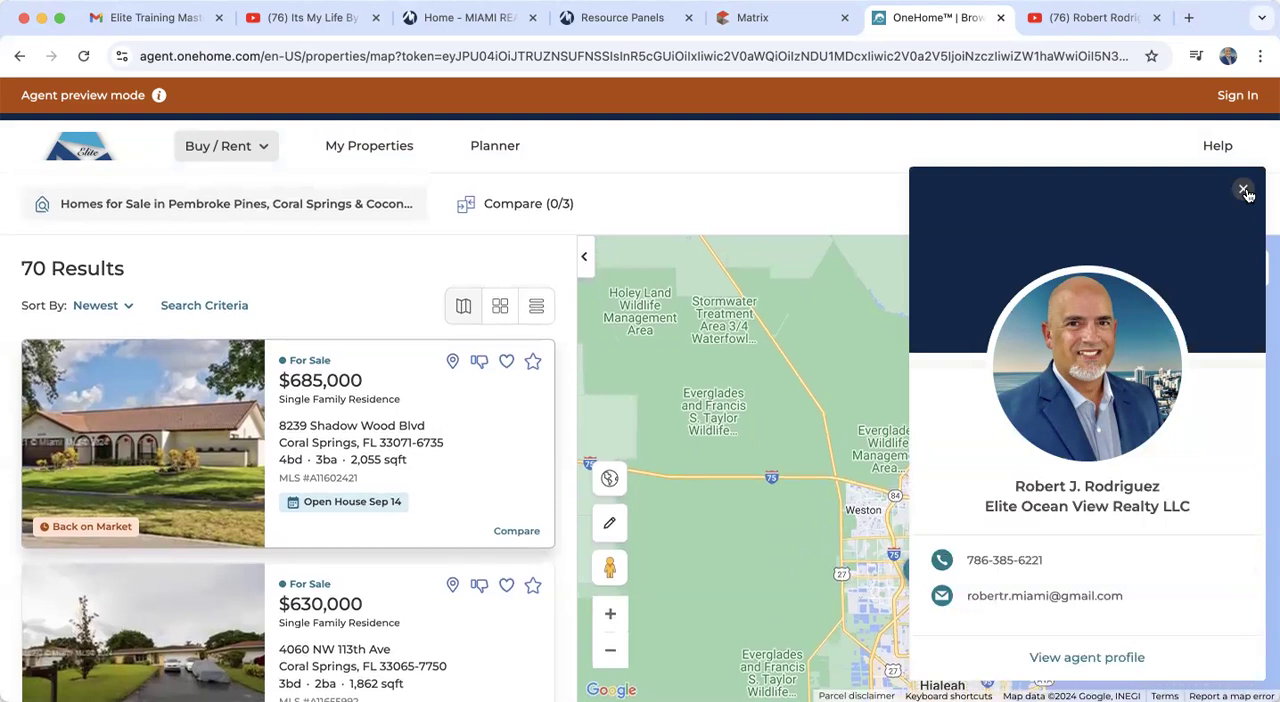
pyautogui.click(1244, 190)
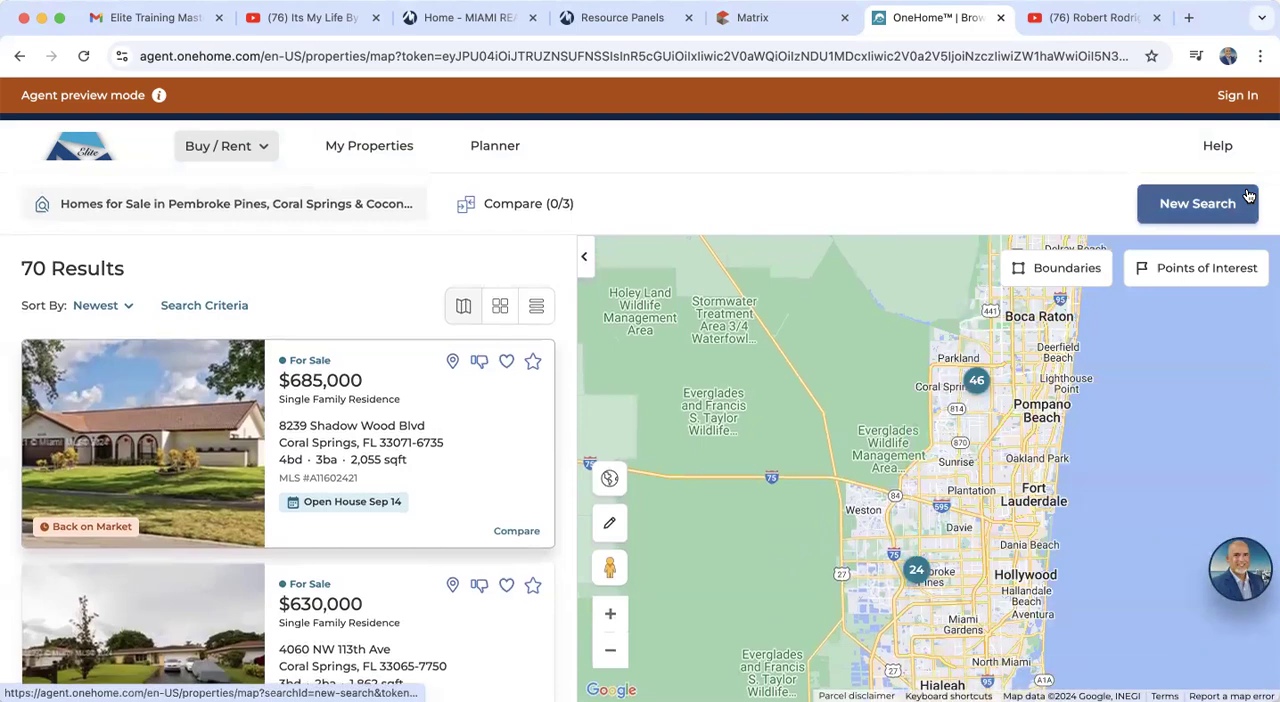
# Step: Open the $685,000 Coral Springs listing, page through its photos, and review the tour, note and property details
pyautogui.click(172, 422)
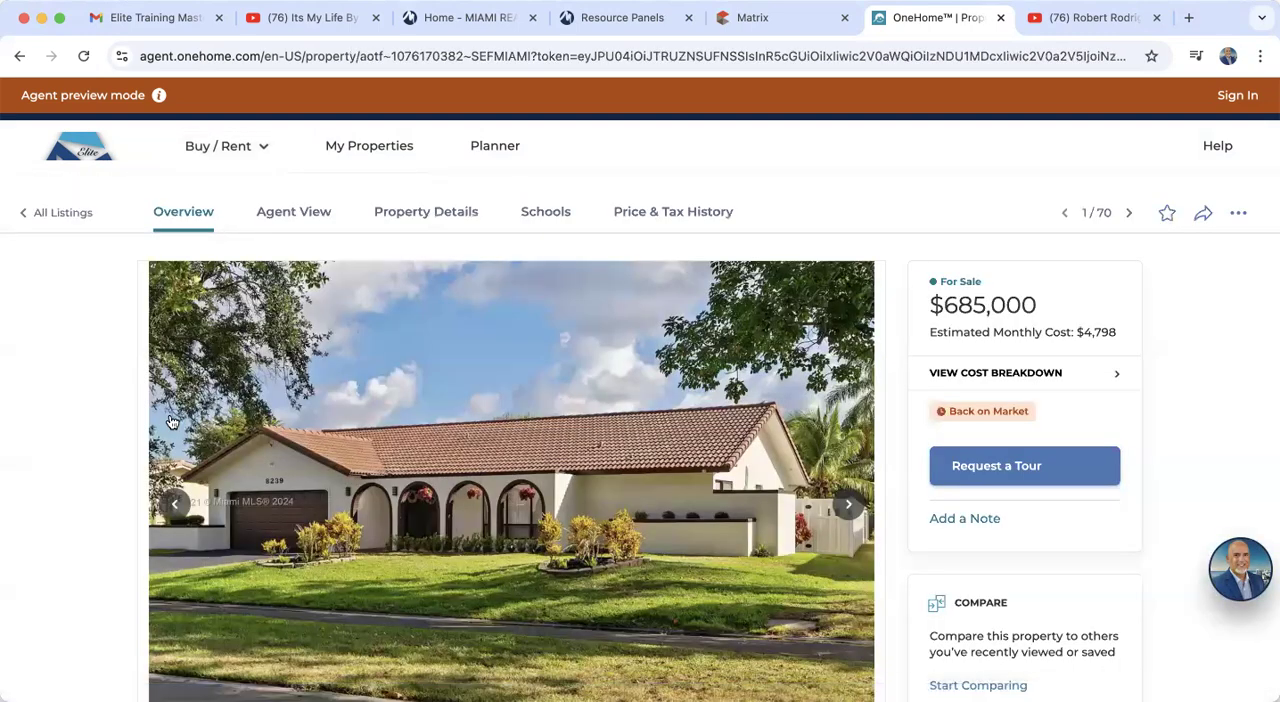
pyautogui.scroll(-4, 172, 422)
pyautogui.scroll(2, 172, 422)
pyautogui.doubleClick(848, 346)
pyautogui.click(848, 346)
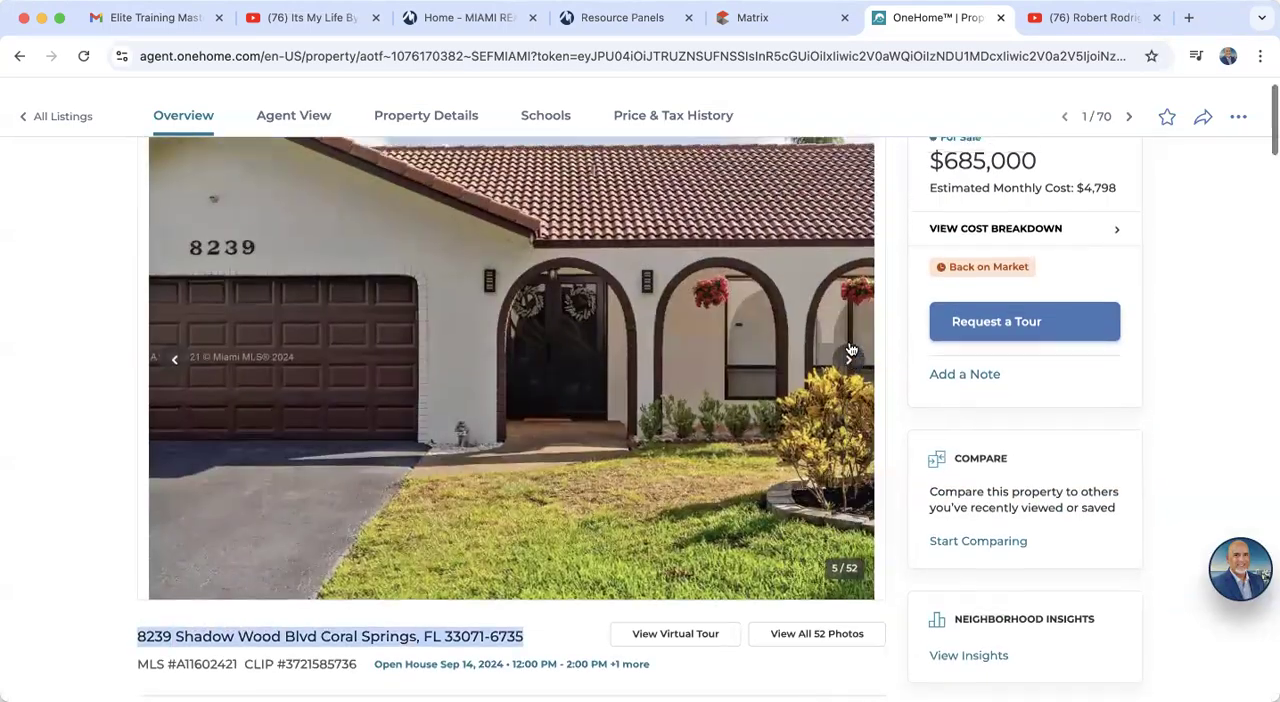
pyautogui.scroll(3, 946, 305)
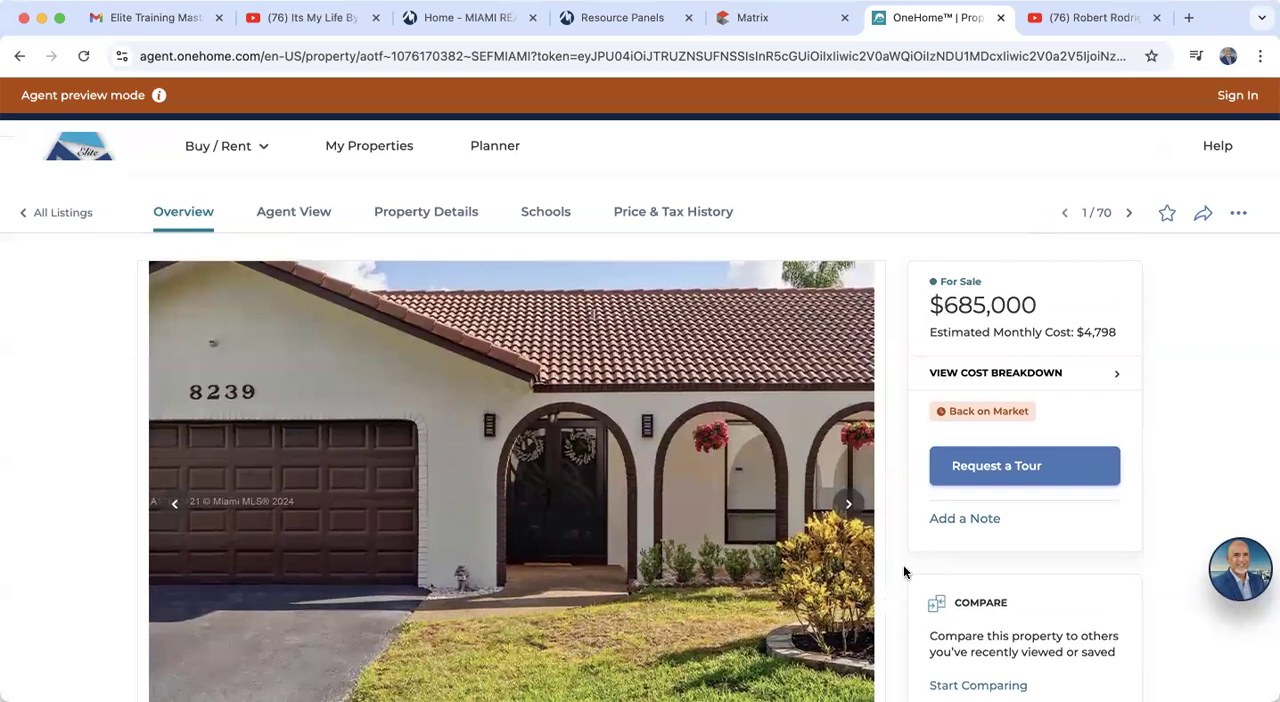
pyautogui.scroll(-3, 903, 565)
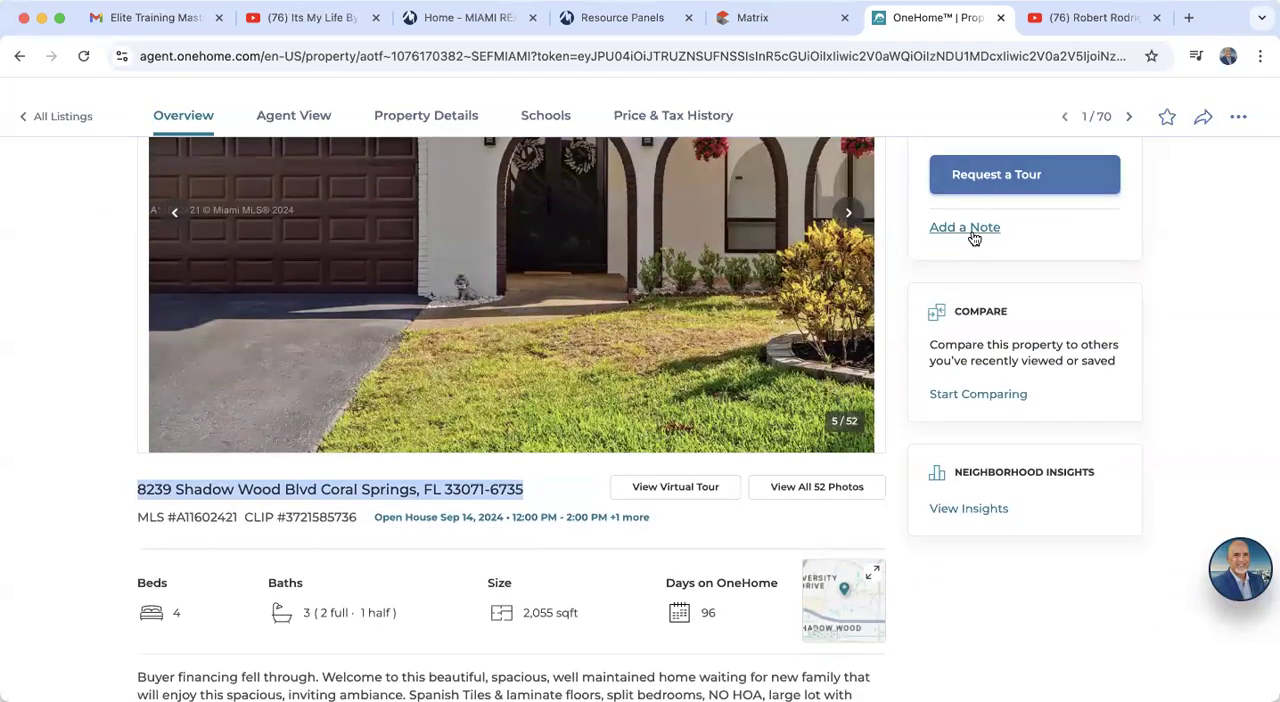
# Step: Review the Coral Springs listing from its features and school ratings down to the feedback and agent contact sections
pyautogui.scroll(3, 971, 235)
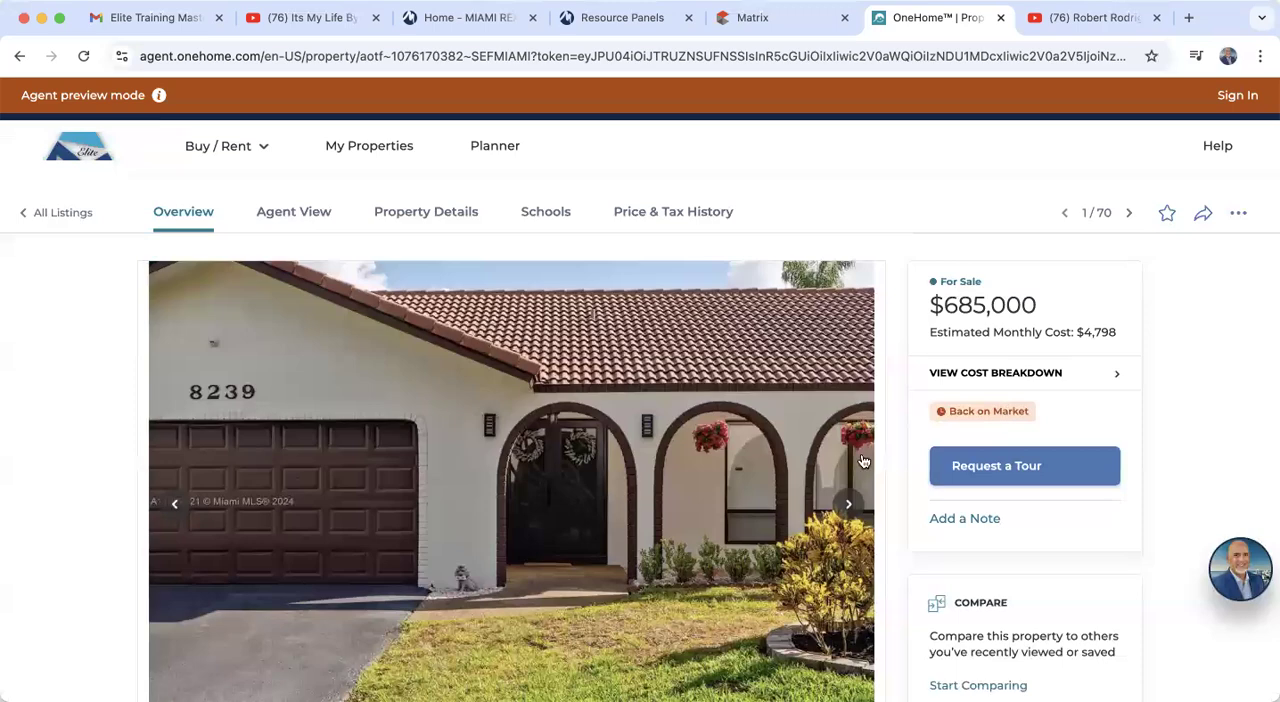
pyautogui.scroll(-8, 870, 461)
pyautogui.scroll(-2, 862, 457)
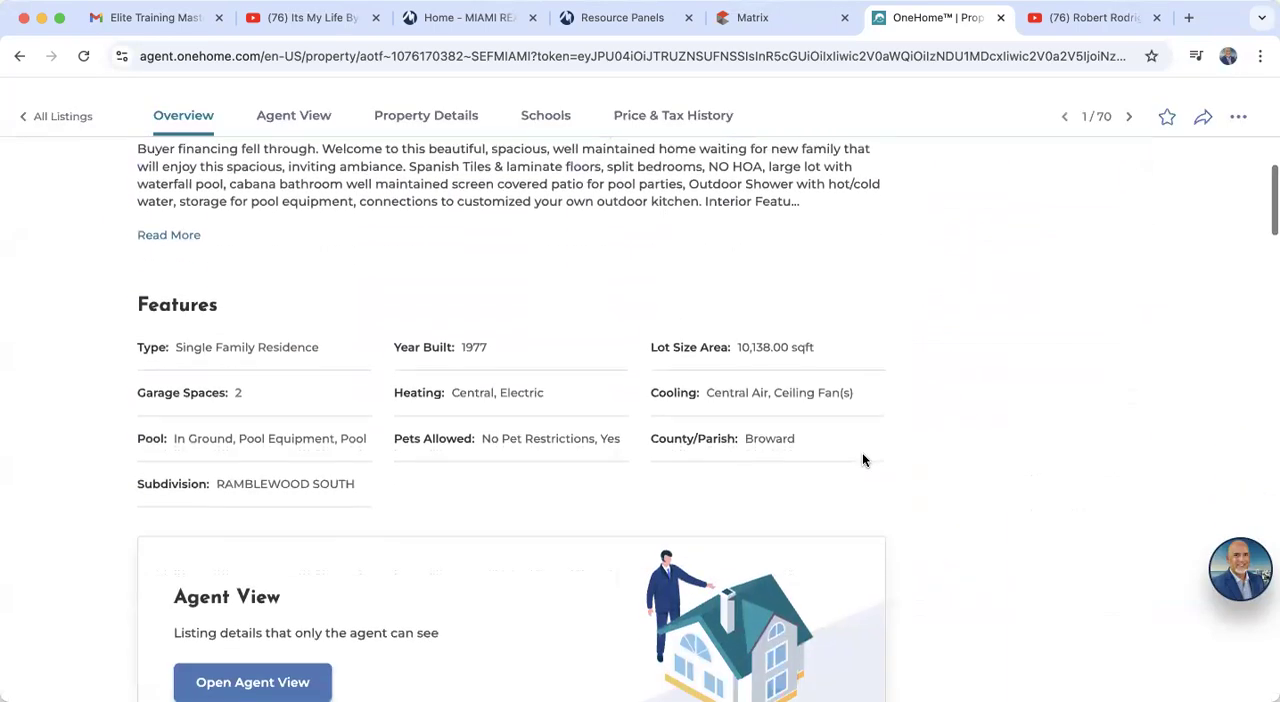
pyautogui.scroll(-3, 862, 457)
pyautogui.scroll(-3, 471, 647)
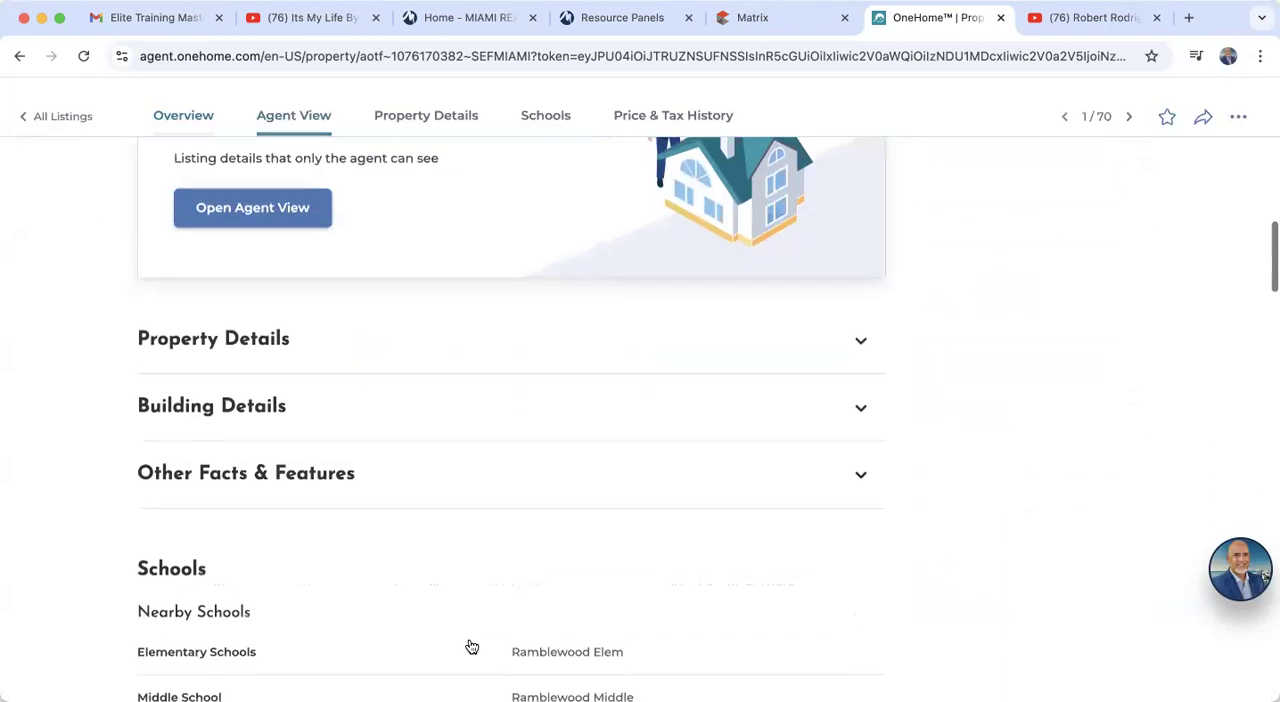
pyautogui.scroll(-6, 471, 647)
pyautogui.scroll(-3, 470, 645)
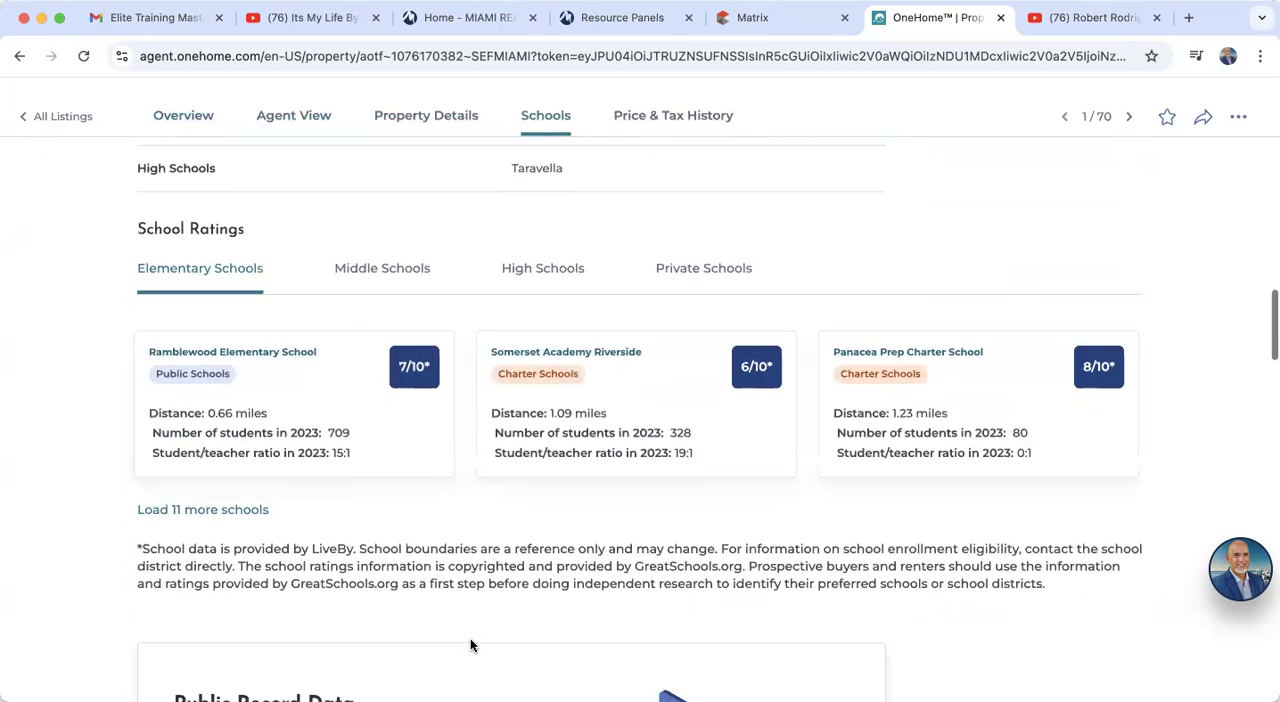
pyautogui.scroll(-2, 470, 645)
pyautogui.scroll(-5, 470, 645)
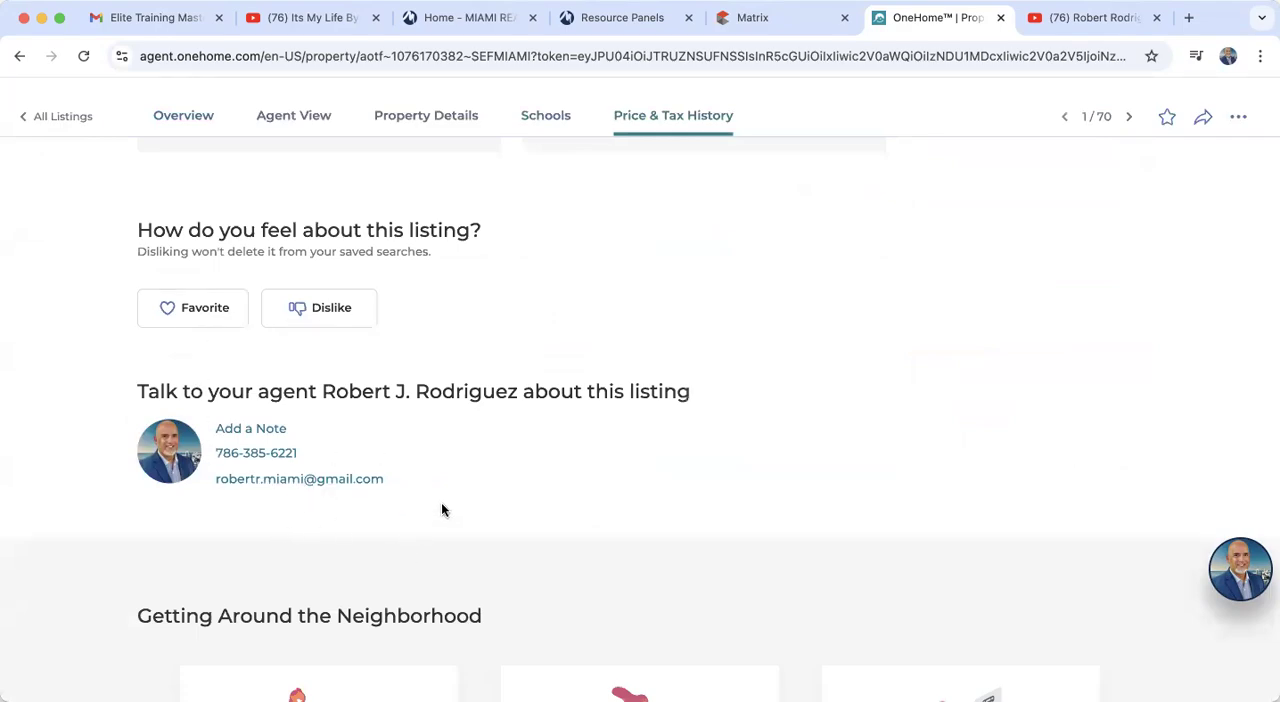
pyautogui.scroll(-3, 443, 510)
pyautogui.scroll(12, 443, 510)
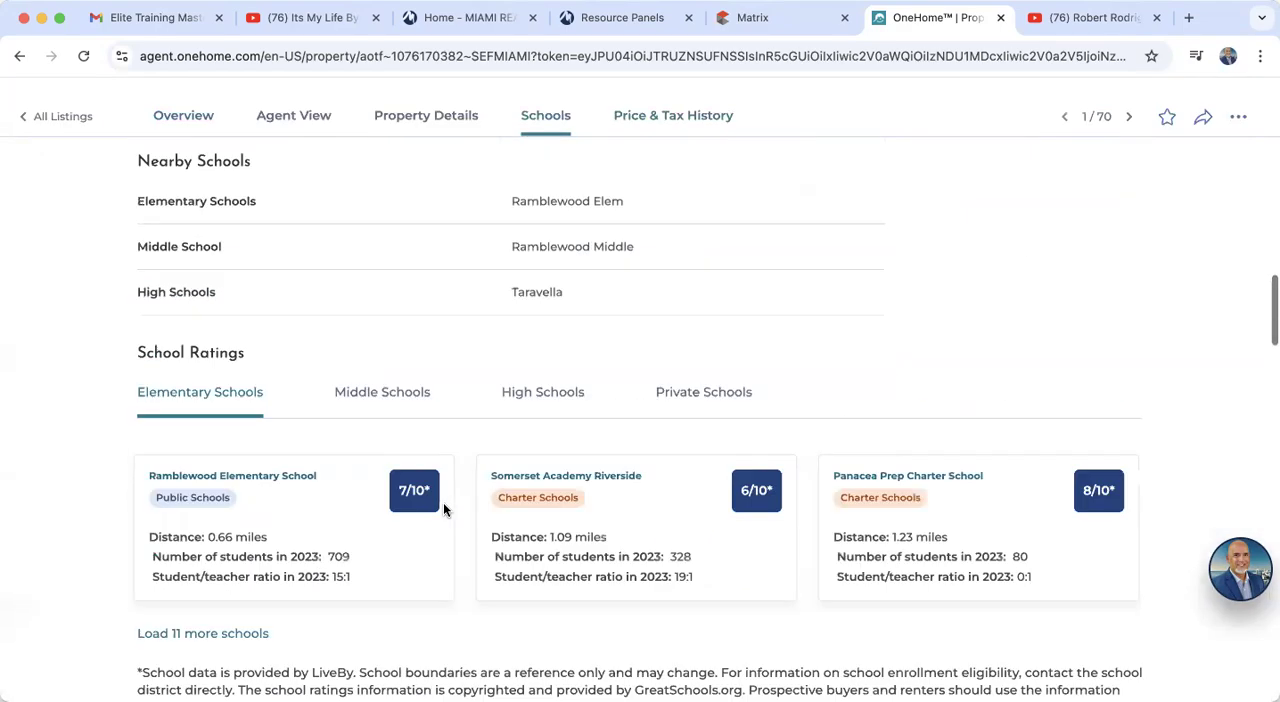
pyautogui.scroll(15, 443, 502)
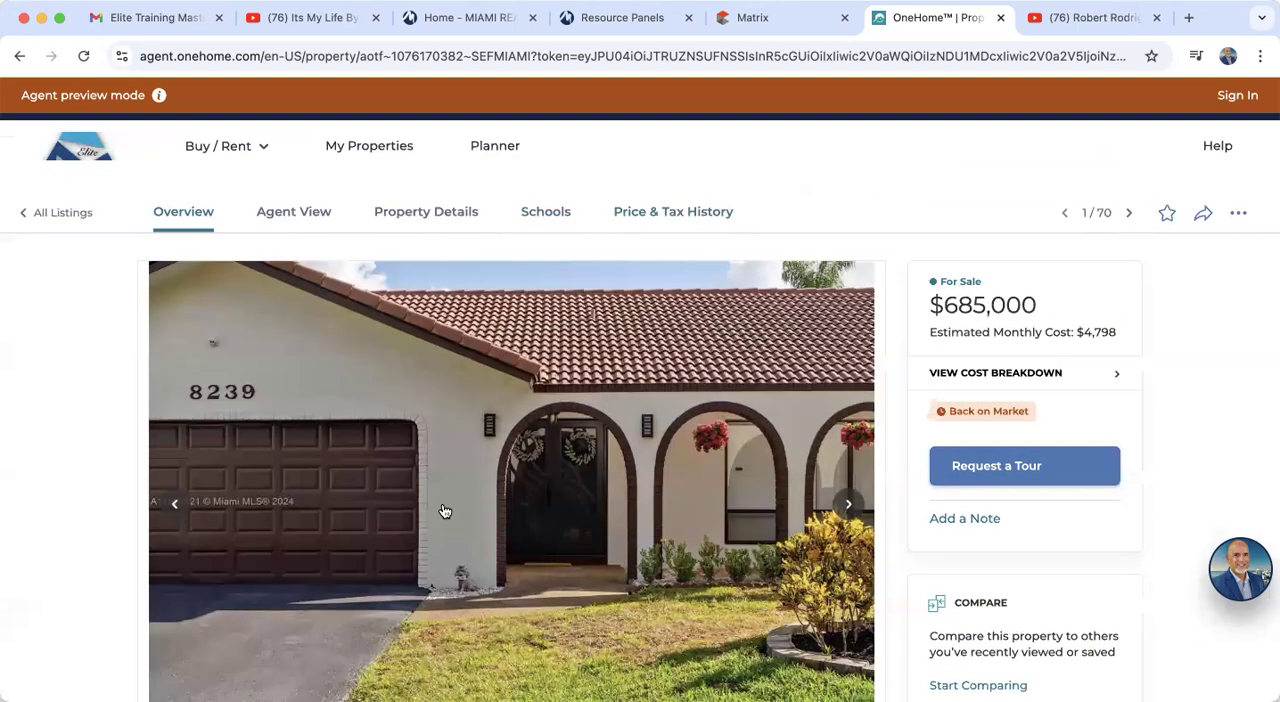
# Step: Close the OneHome client portal and reload the full Auto Email list in Matrix
pyautogui.click(1000, 18)
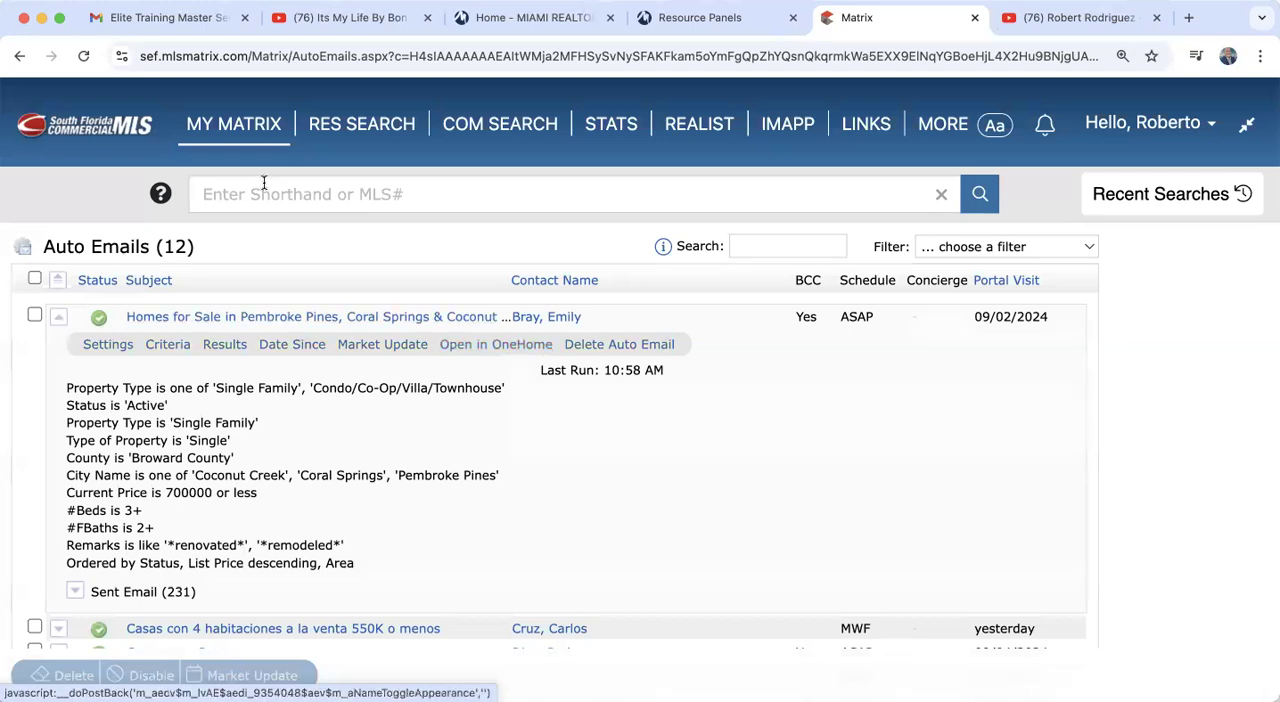
pyautogui.moveTo(248, 148)
pyautogui.click(250, 254)
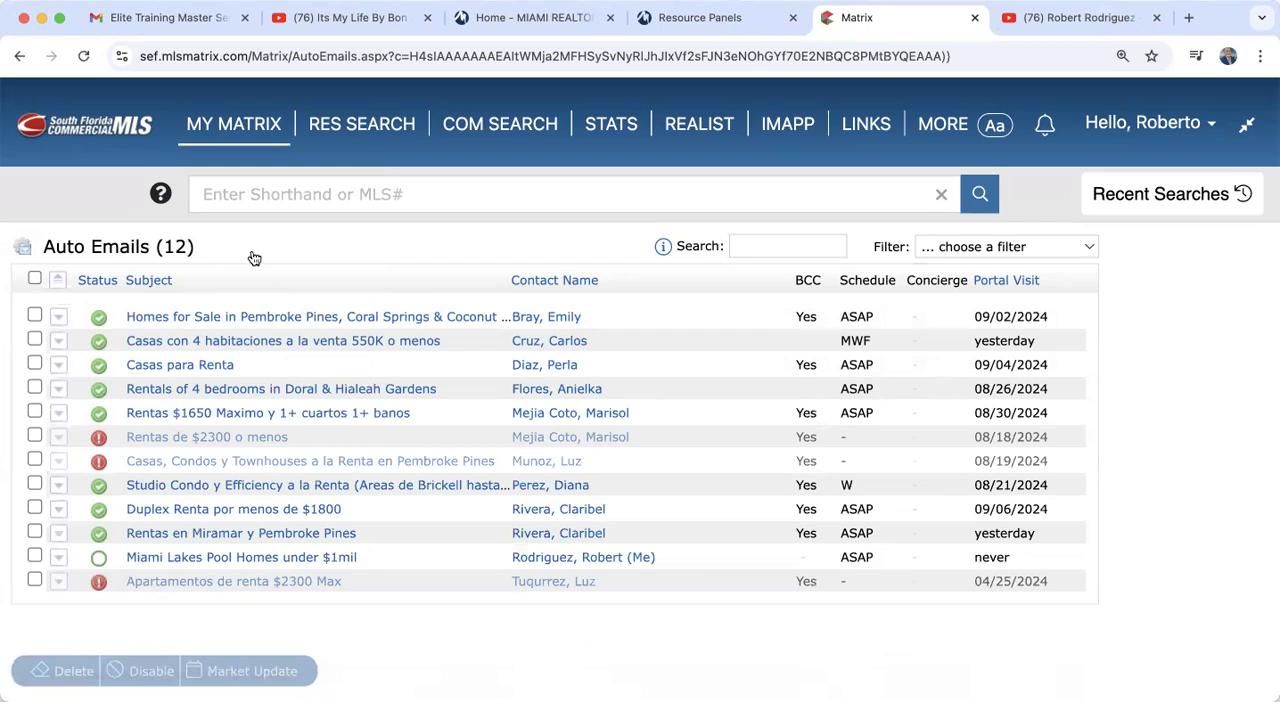
# Step: Select the "Miami Lakes Pool Homes under $1mil" auto email to examine the available bulk actions, and clear the selection
pyautogui.click(35, 556)
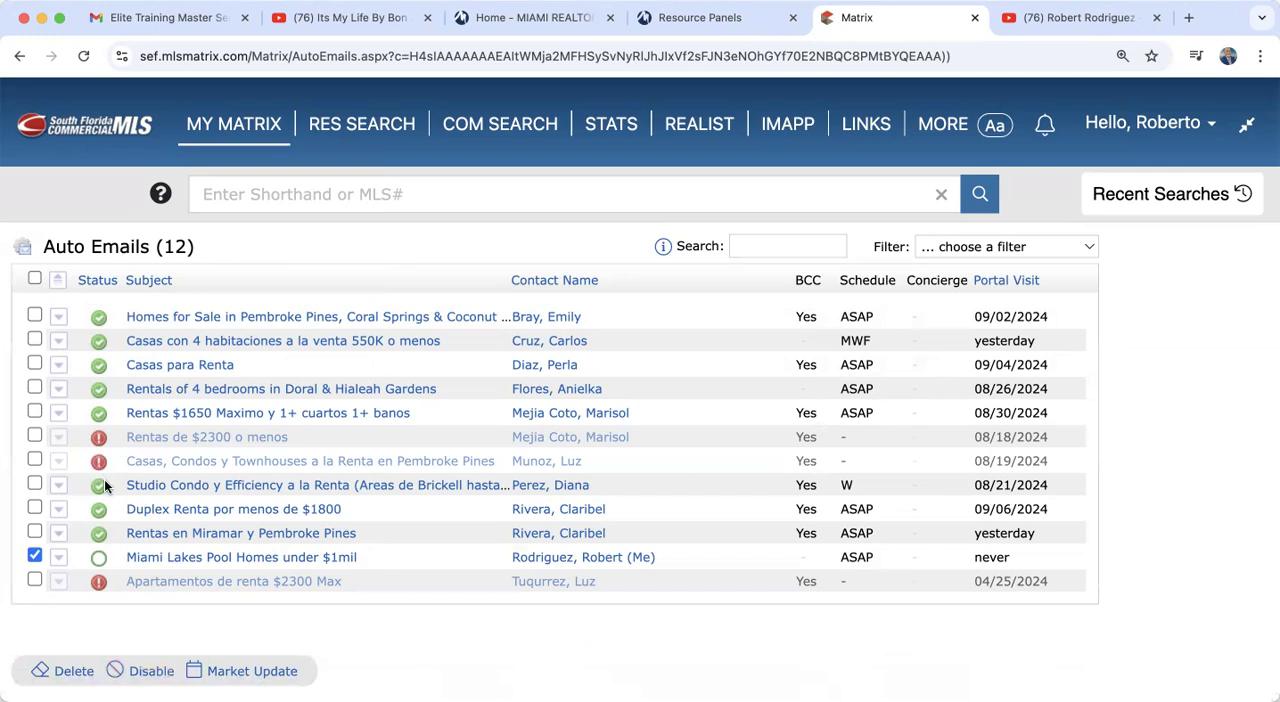
pyautogui.moveTo(104, 480)
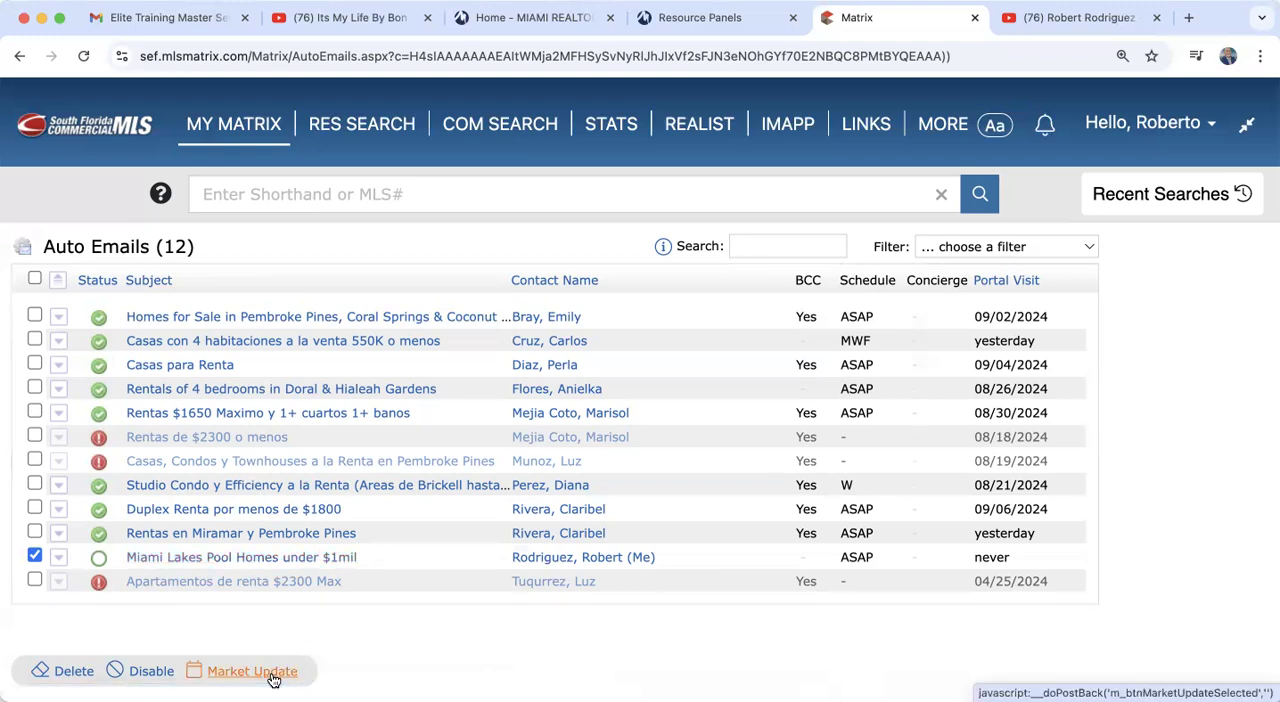
pyautogui.click(34, 556)
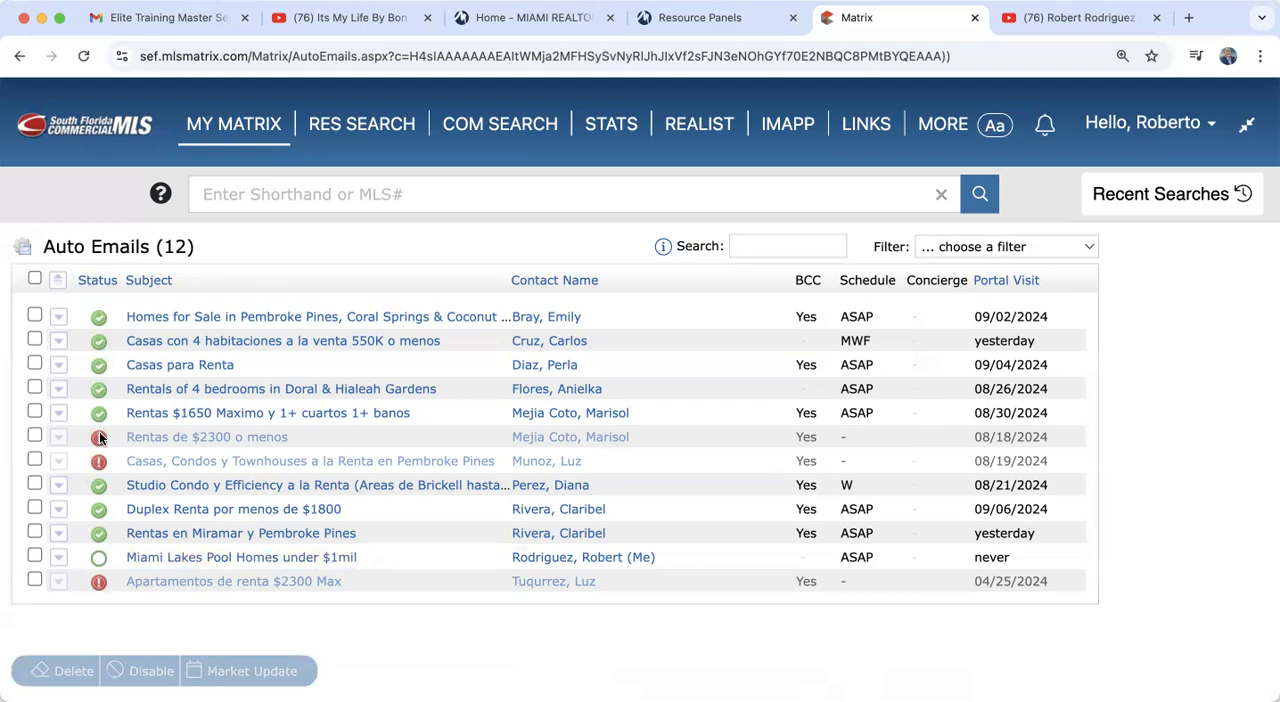
# Step: Expand the "Rentas de $2300 o menos" auto email, view its rental search criteria, and return to the list
pyautogui.click(163, 441)
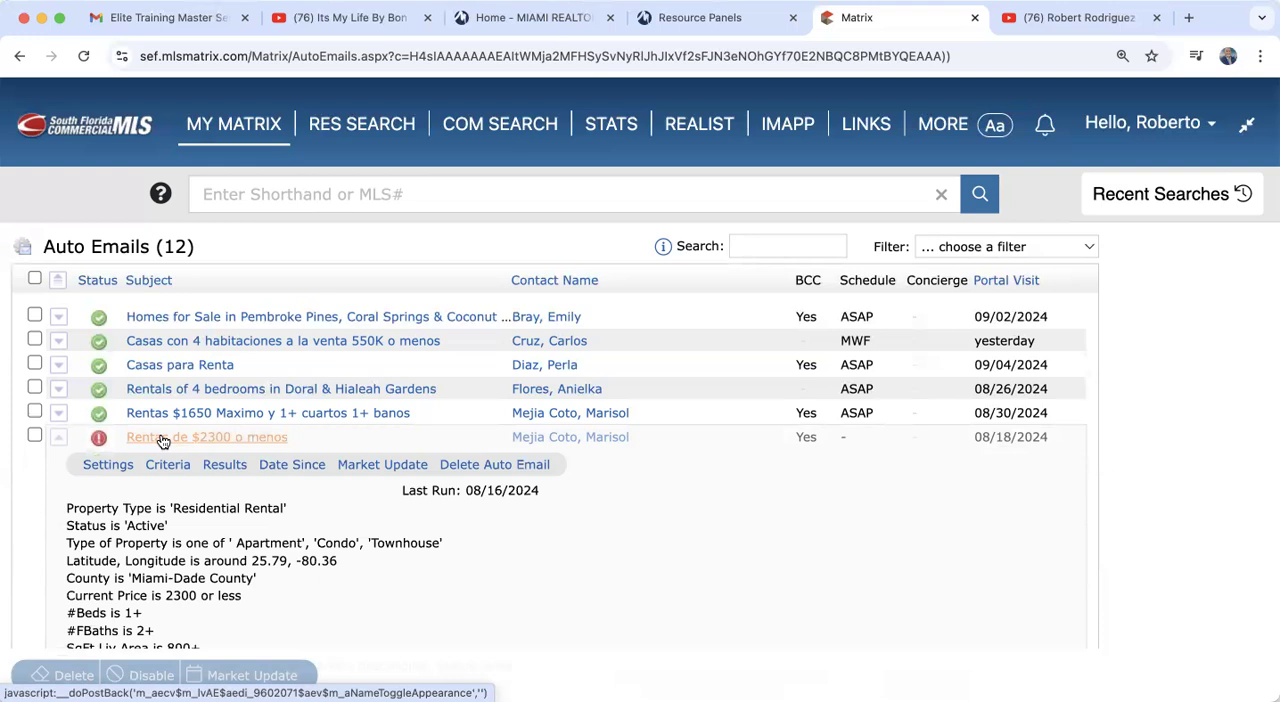
pyautogui.click(167, 465)
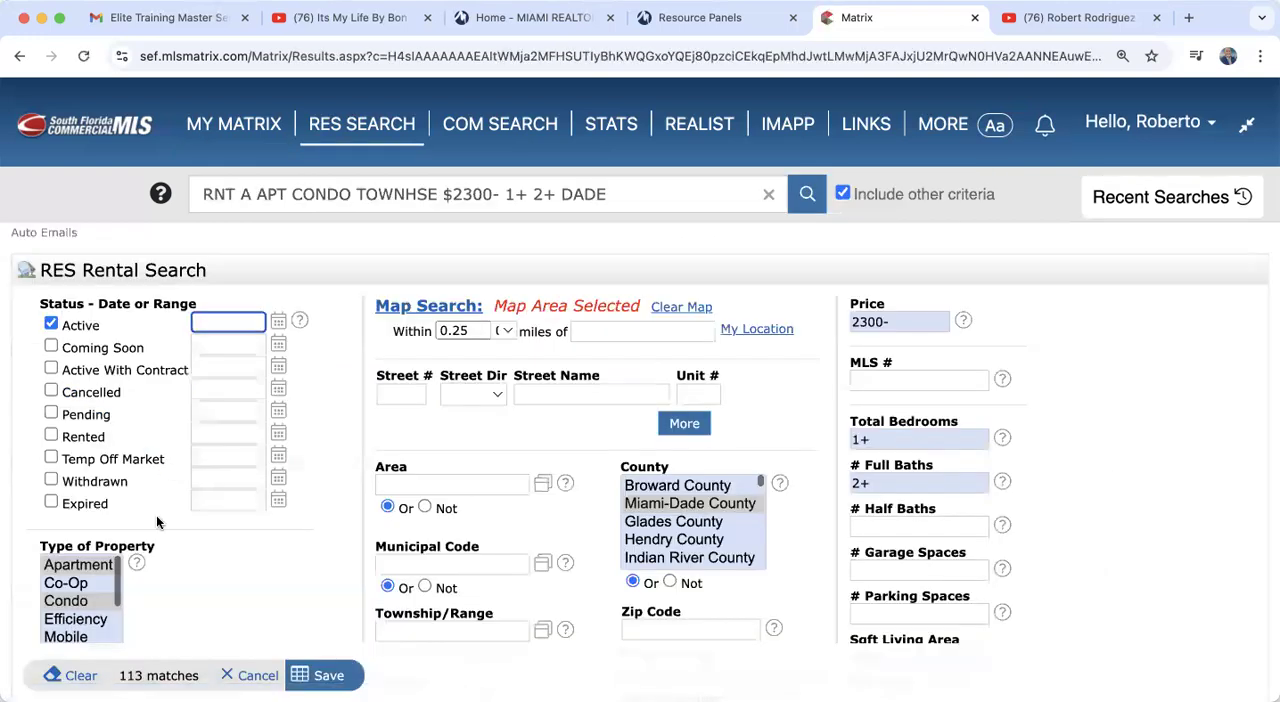
pyautogui.click(17, 57)
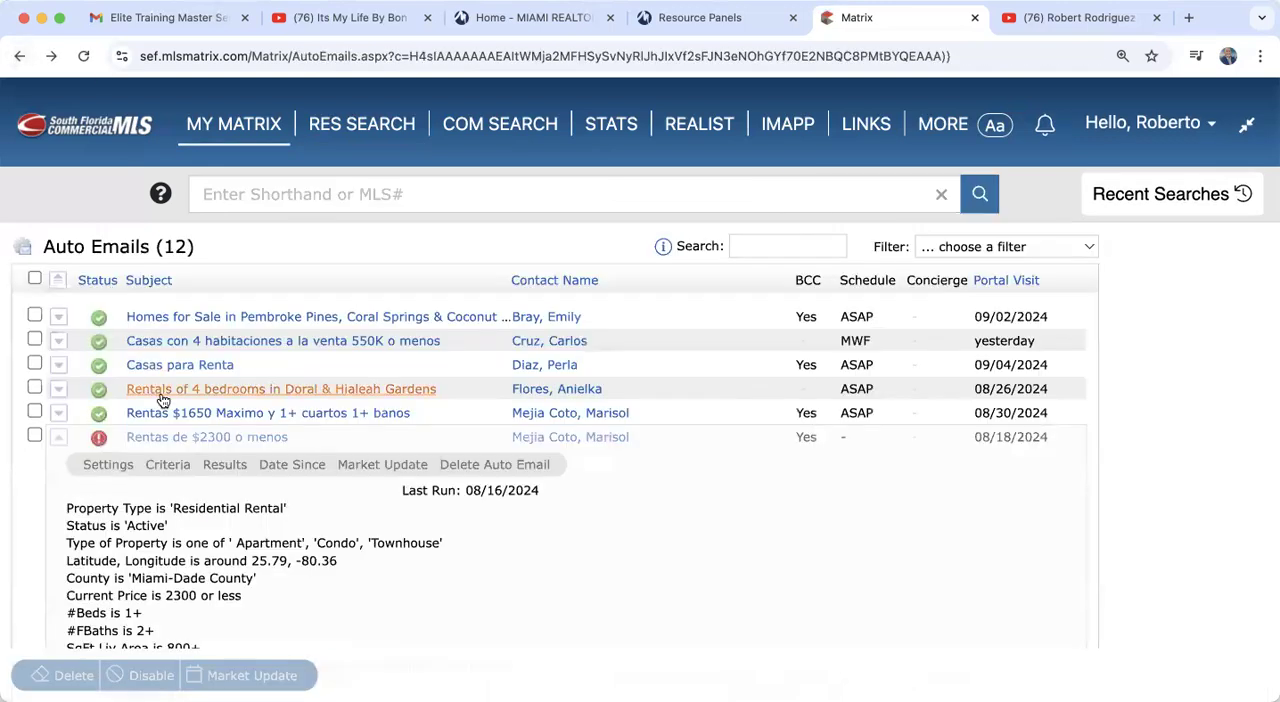
# Step: Review the status, enabled option and schedule in the "Rentas de $2300 o menos" settings, and cancel without saving
pyautogui.click(110, 467)
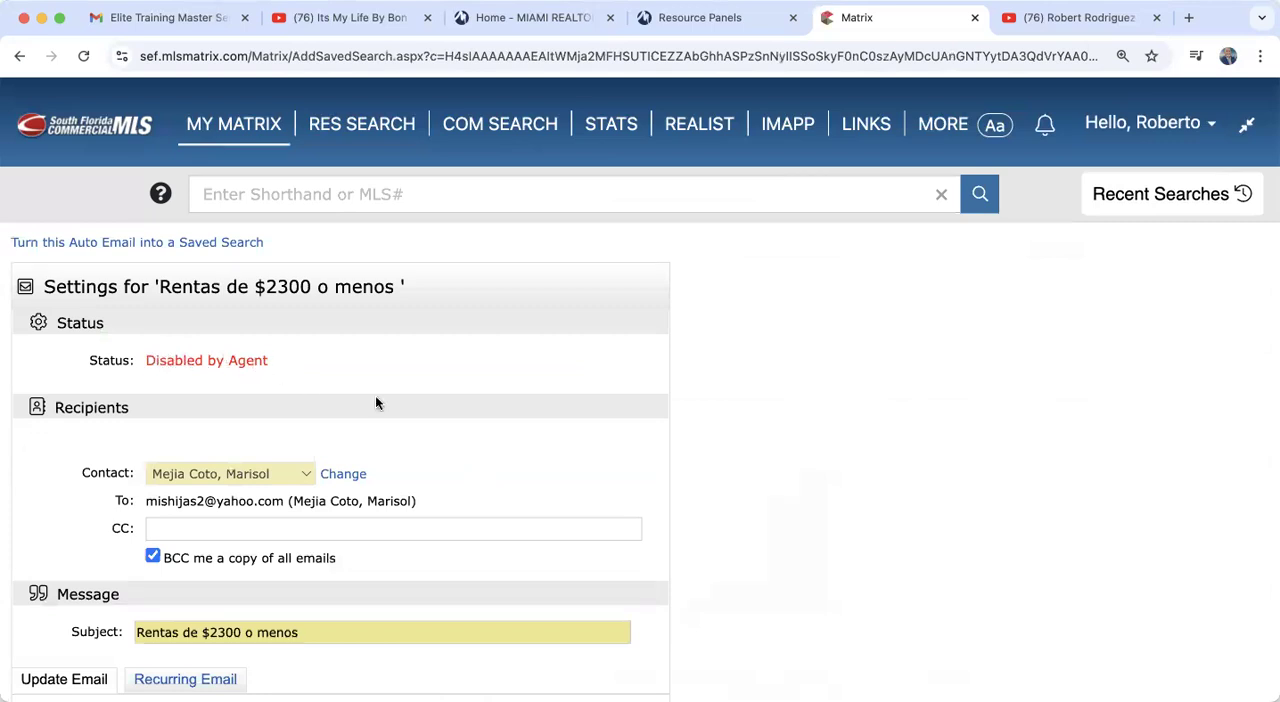
pyautogui.scroll(-10, 376, 403)
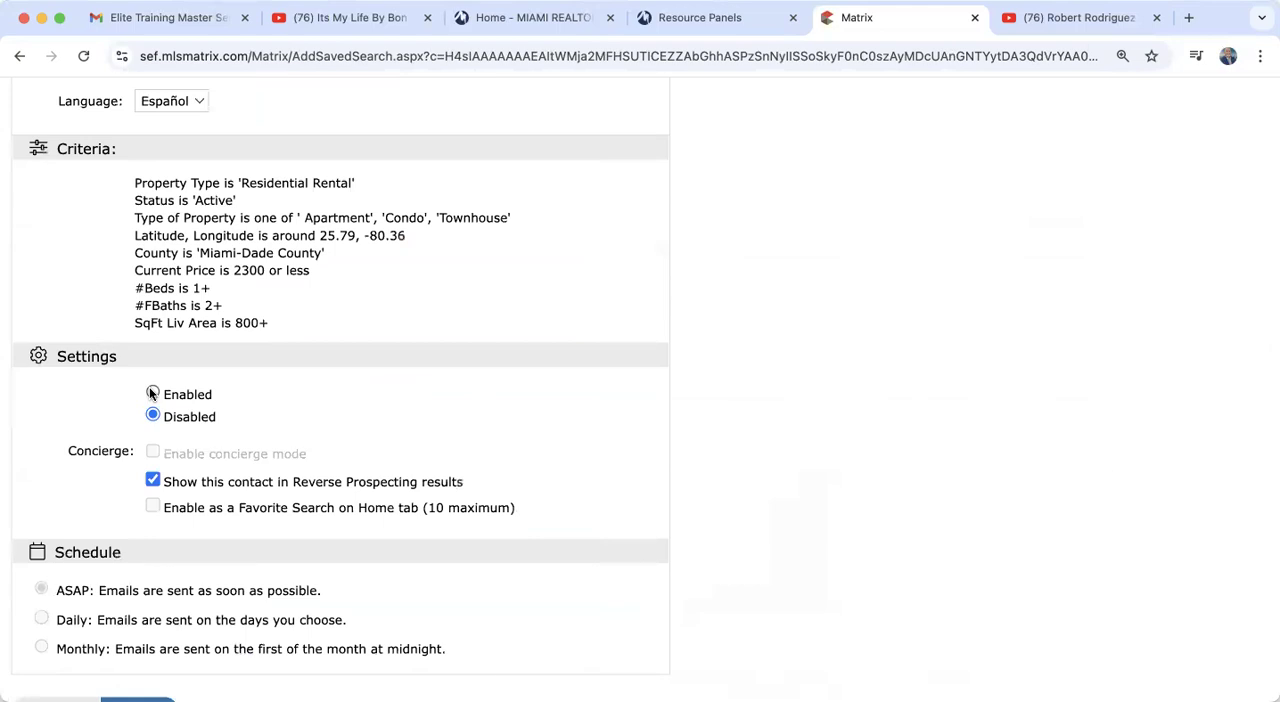
pyautogui.scroll(-3, 152, 393)
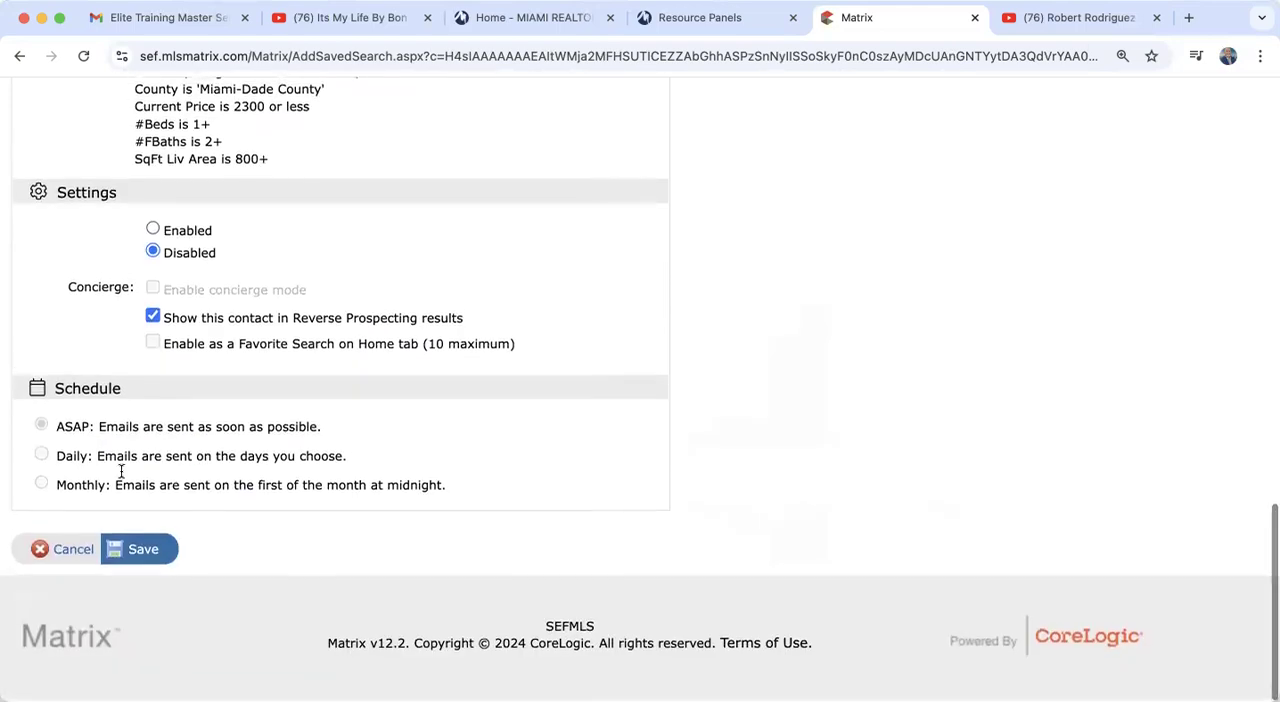
pyautogui.click(60, 553)
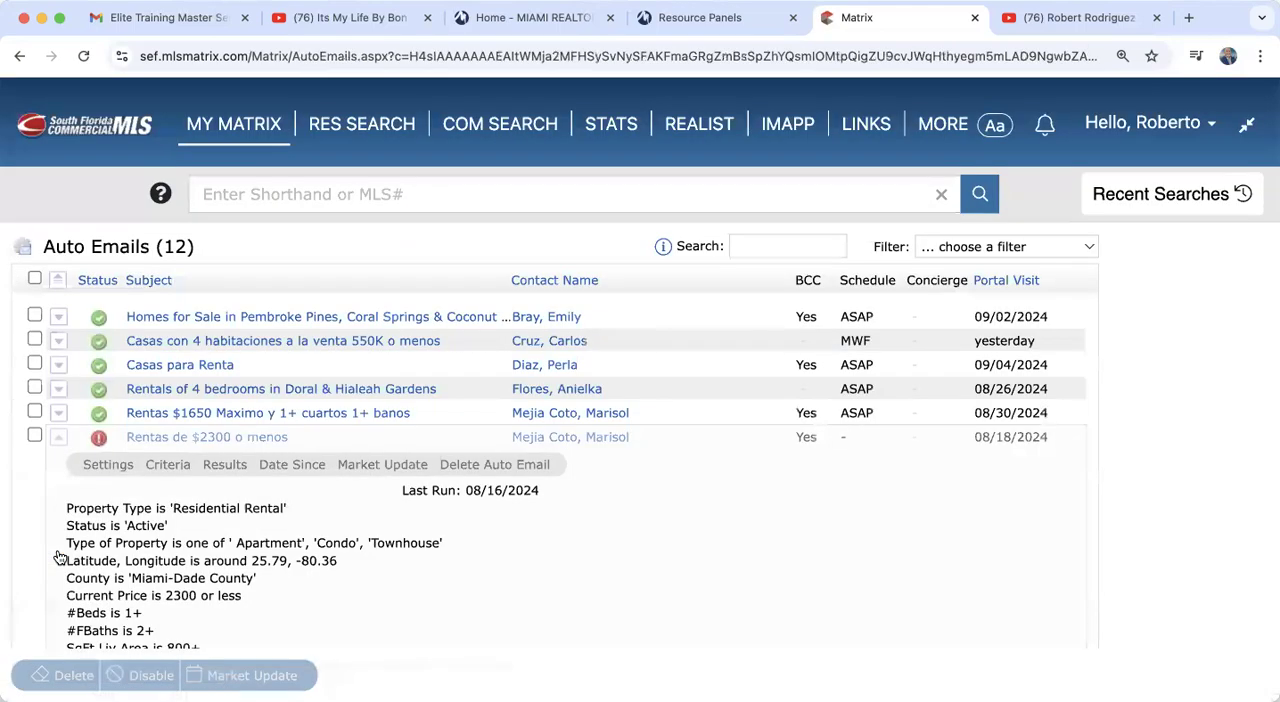
# Step: Collapse the "Rentas de $2300 o menos" entry and check the status in the "Apartamentos de renta $2300 Max" auto email settings
pyautogui.click(175, 443)
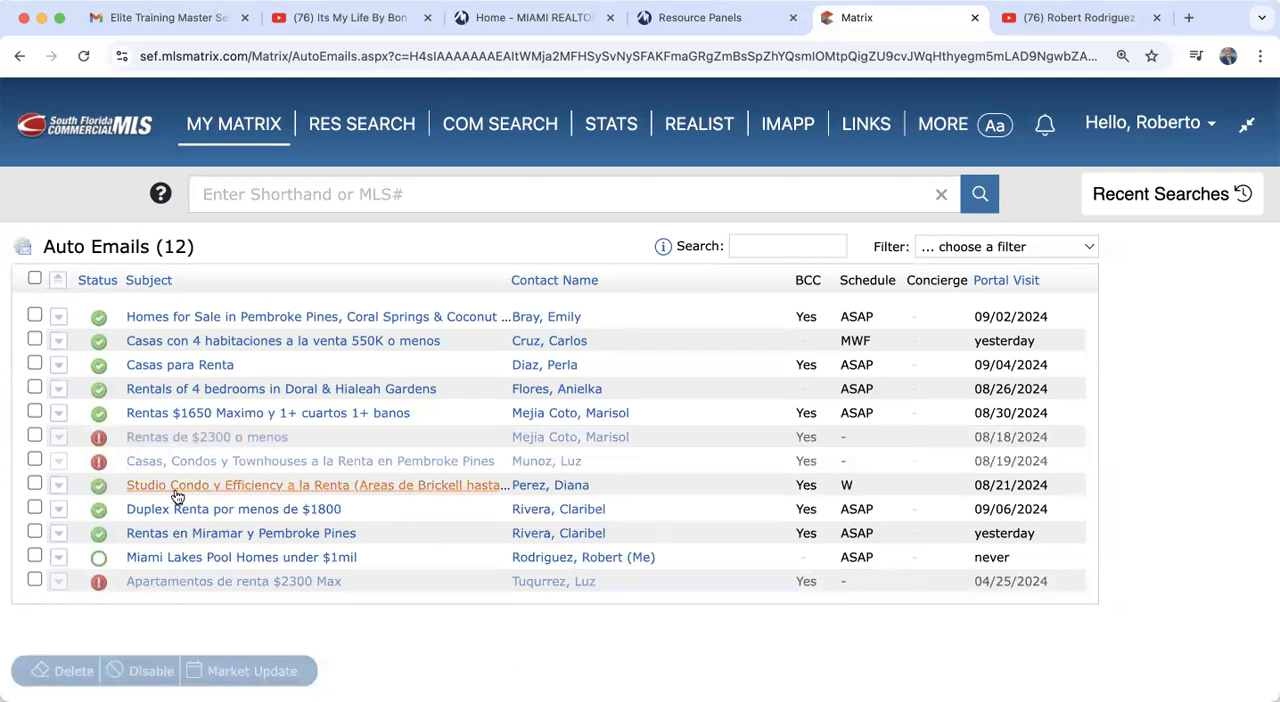
pyautogui.click(171, 583)
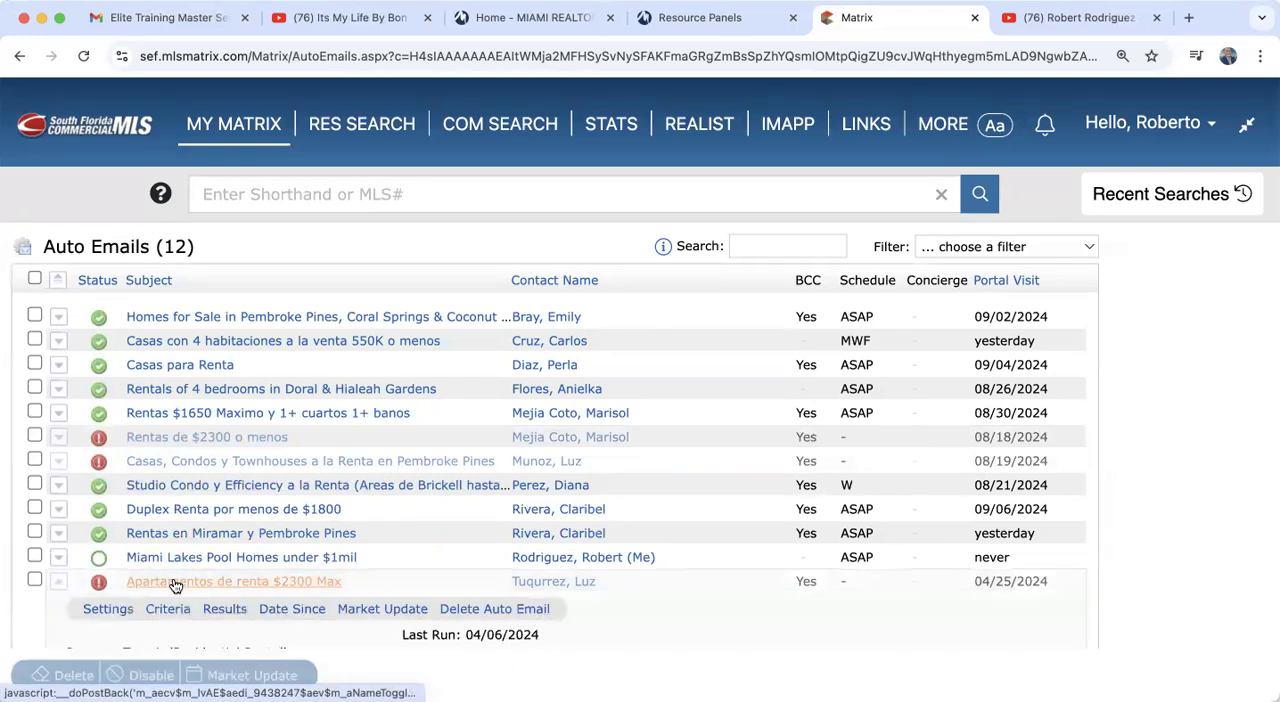
pyautogui.click(108, 609)
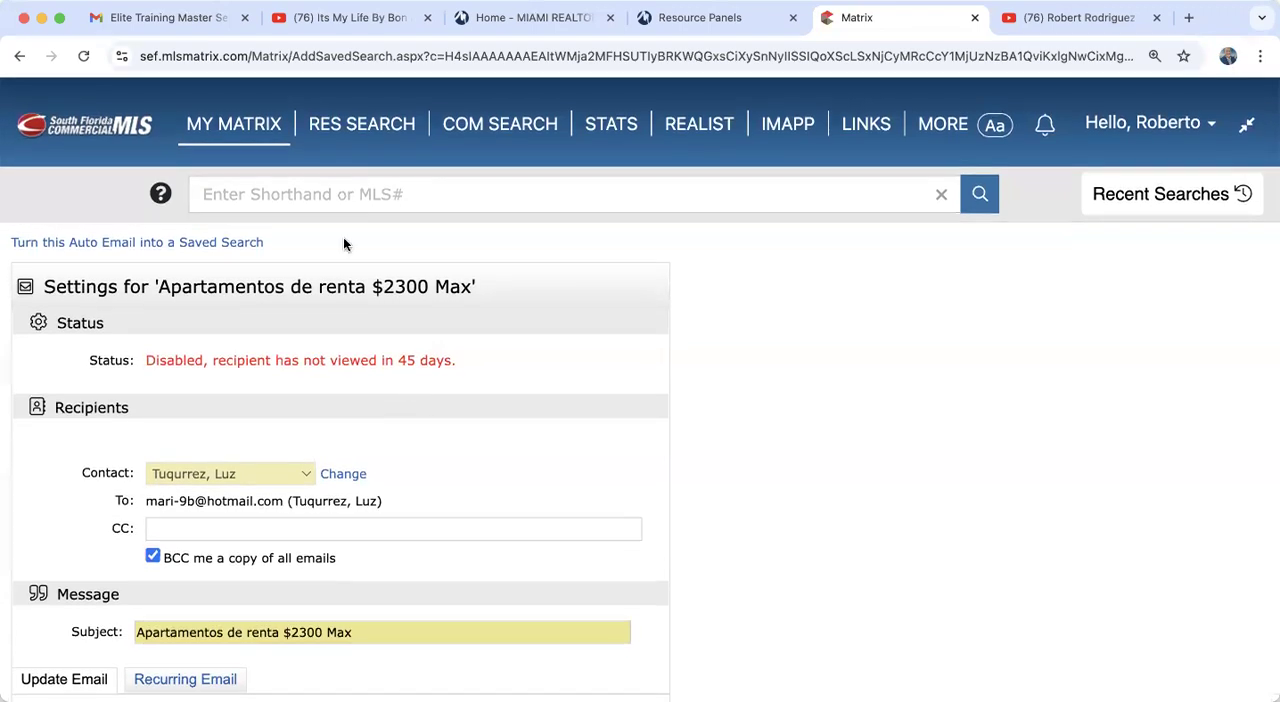
# Step: Open the Saved Searches list and look through its entries
pyautogui.moveTo(258, 122)
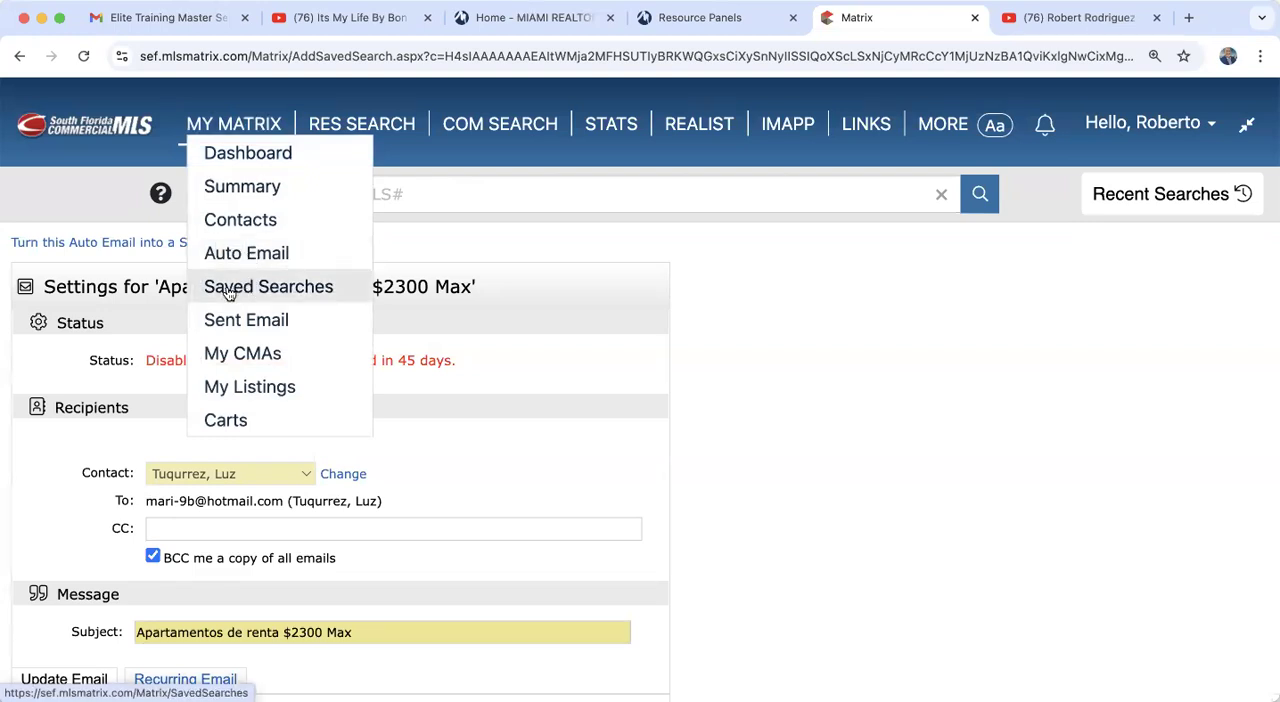
pyautogui.click(326, 297)
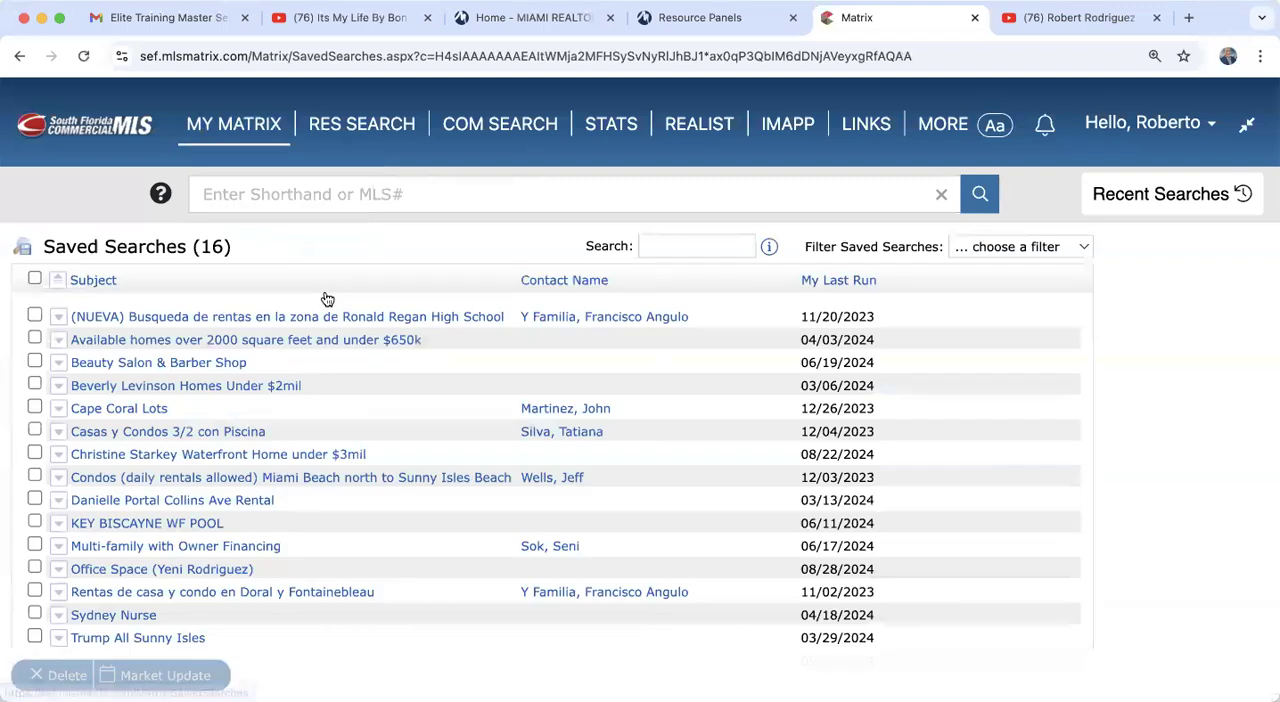
pyautogui.scroll(-3, 206, 445)
pyautogui.scroll(3, 206, 451)
pyautogui.scroll(-3, 207, 454)
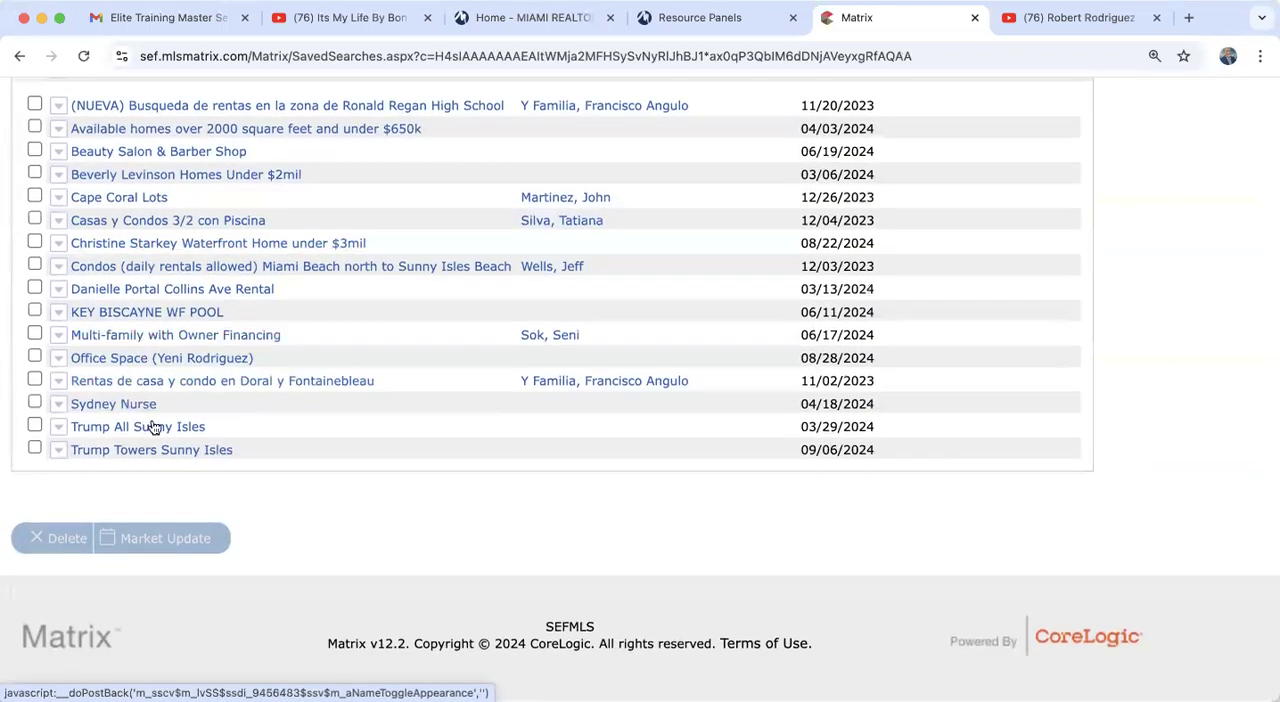
# Step: Run the "Office Space" saved search and look through its listing results and search criteria
pyautogui.click(166, 360)
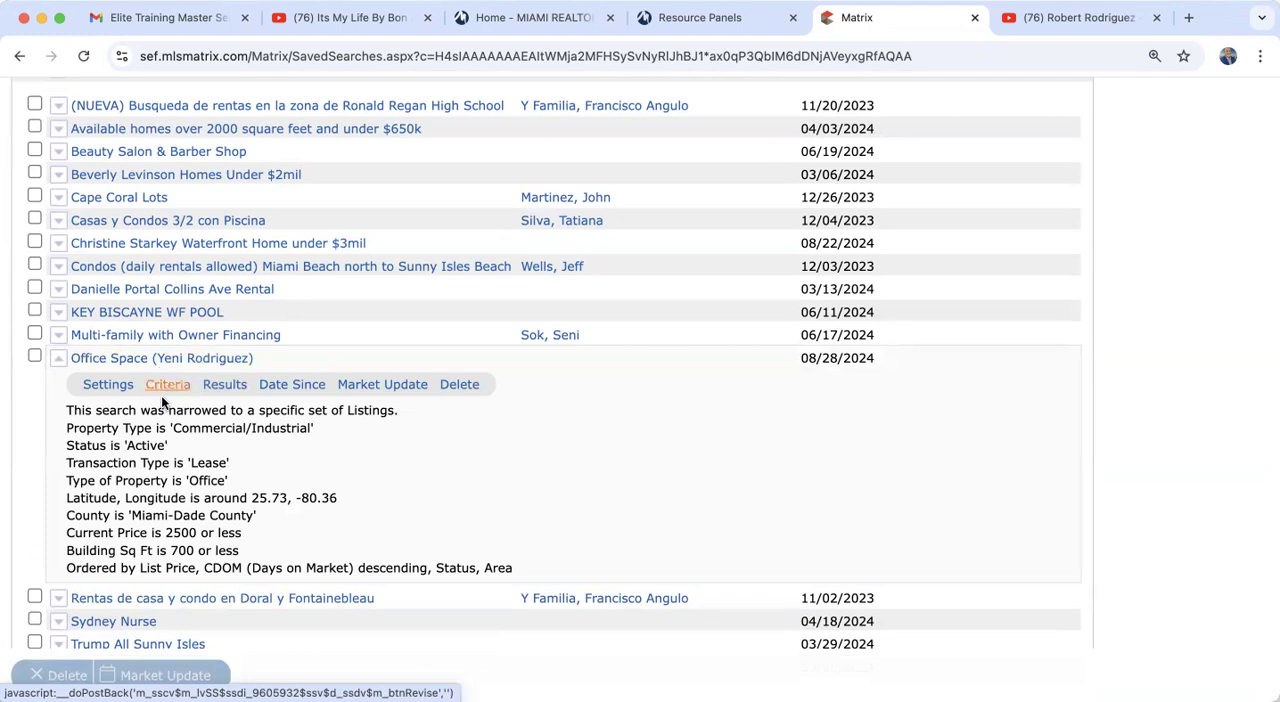
pyautogui.click(225, 389)
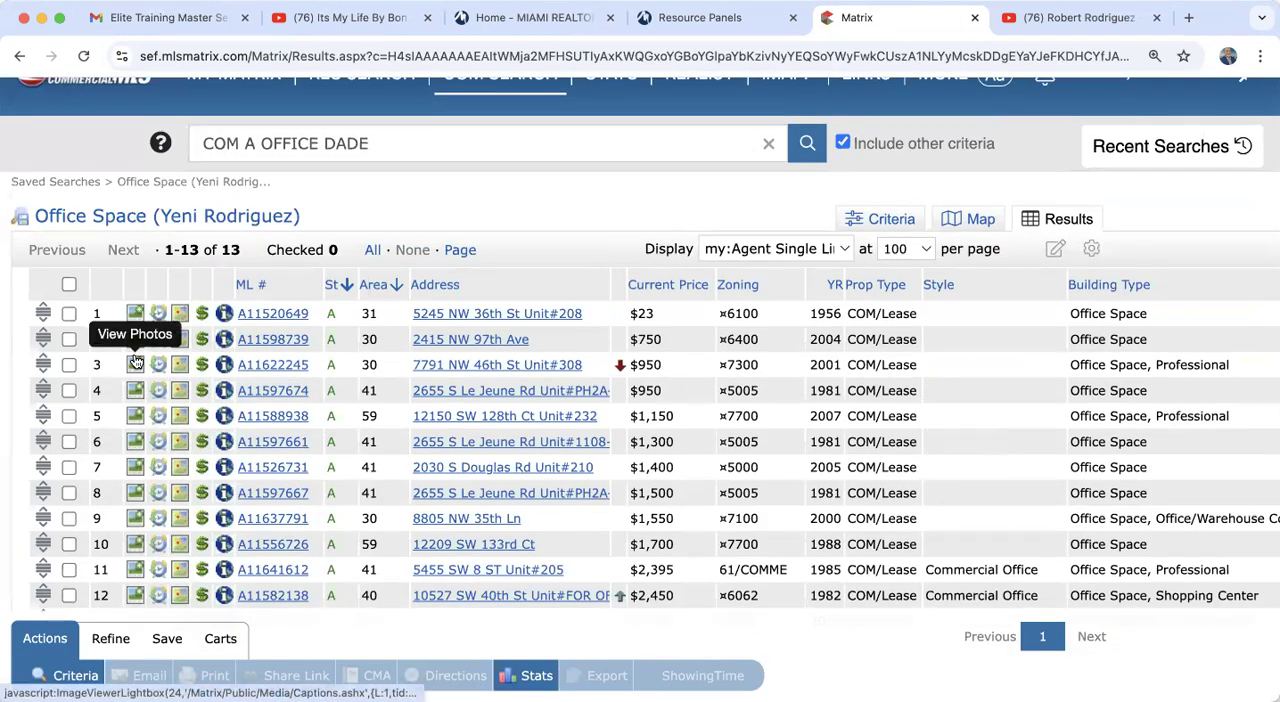
pyautogui.scroll(-5, 115, 350)
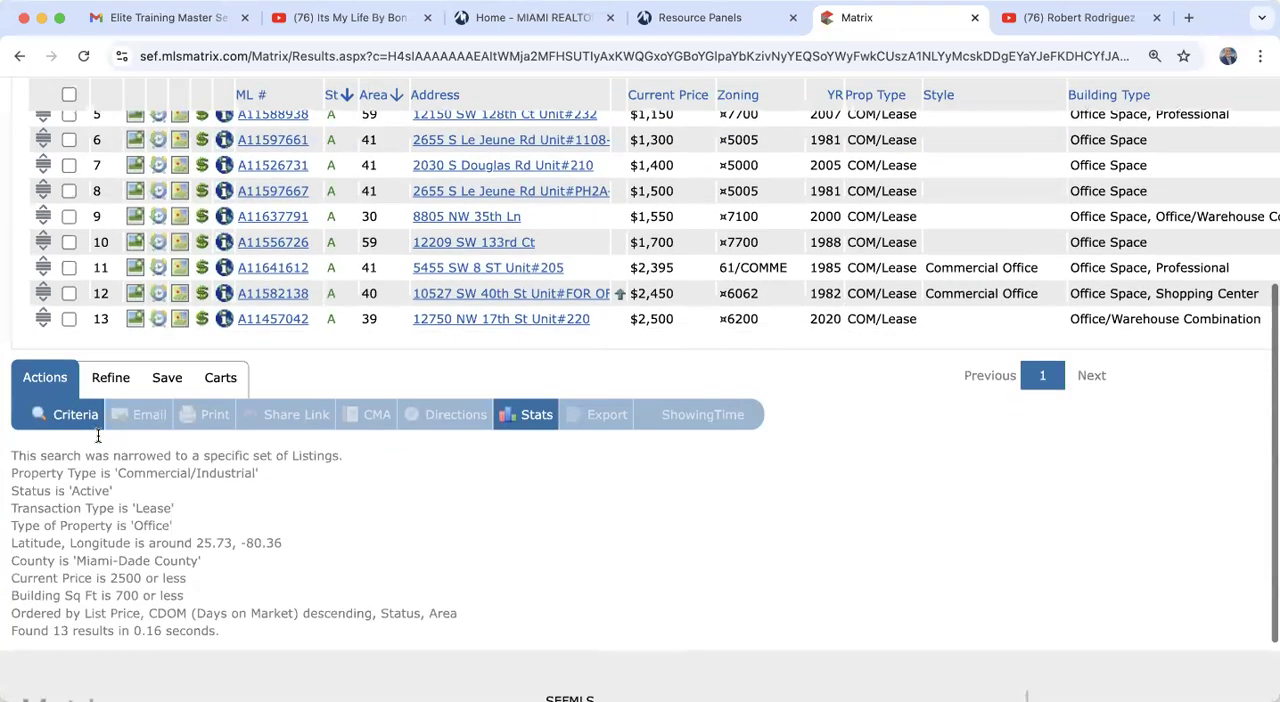
pyautogui.scroll(4, 130, 260)
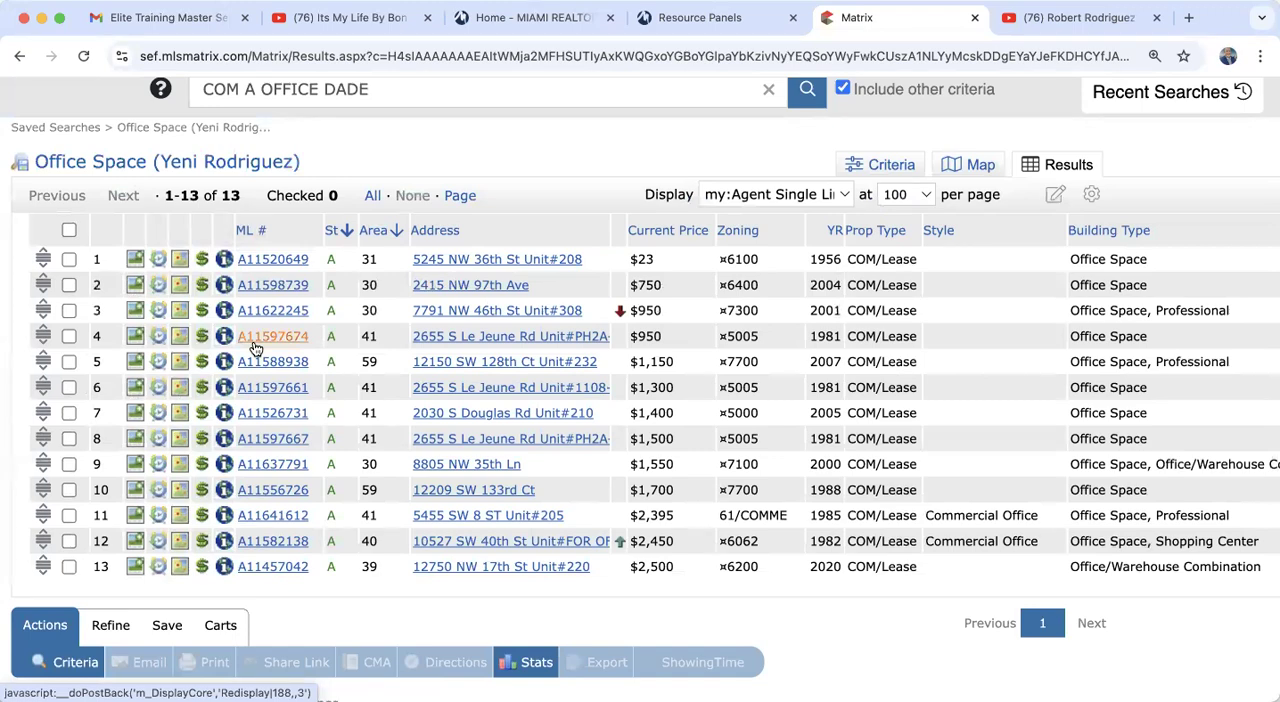
pyautogui.scroll(2, 255, 347)
pyautogui.scroll(-5, 255, 347)
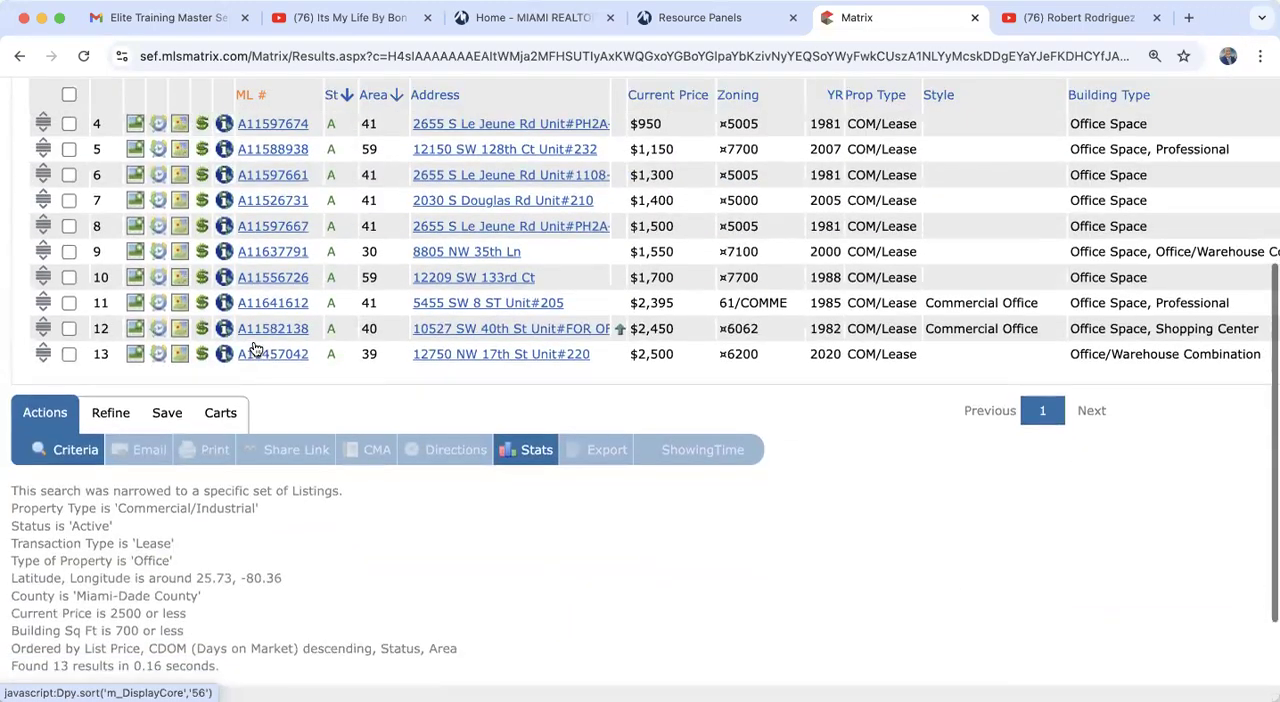
pyautogui.scroll(3, 255, 347)
pyautogui.scroll(-4, 330, 414)
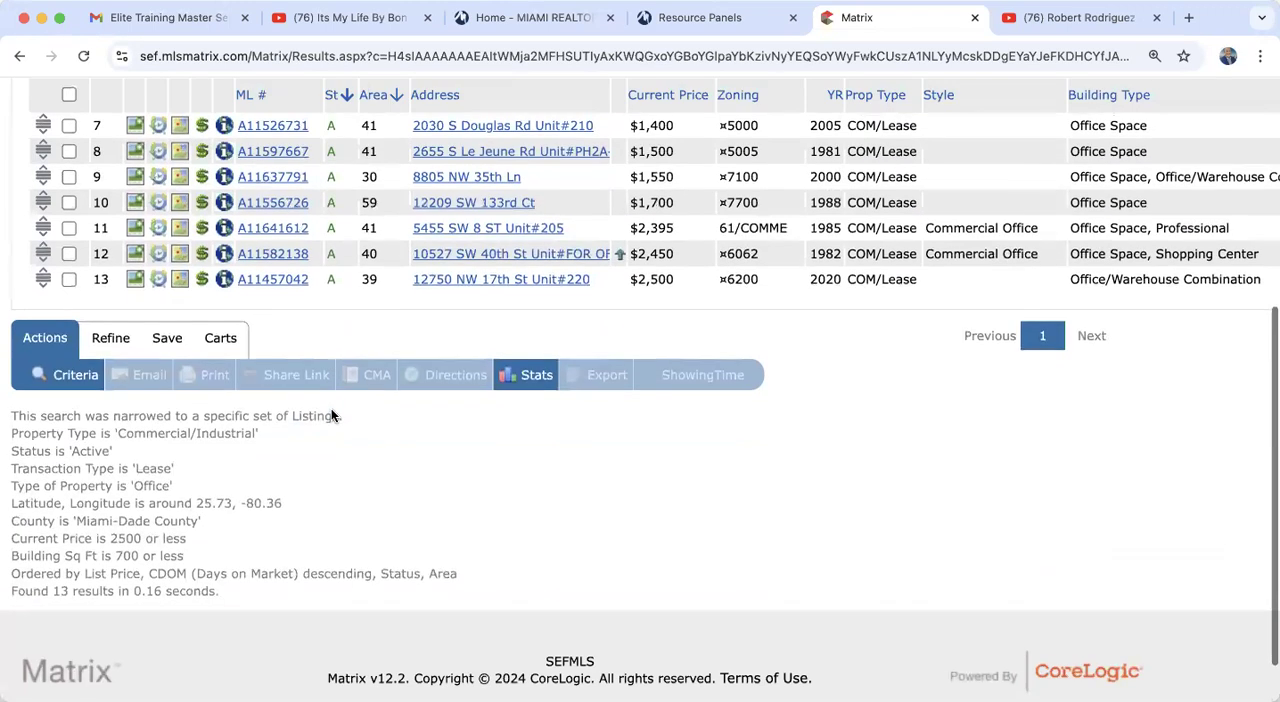
pyautogui.scroll(3, 333, 415)
pyautogui.scroll(-1, 518, 308)
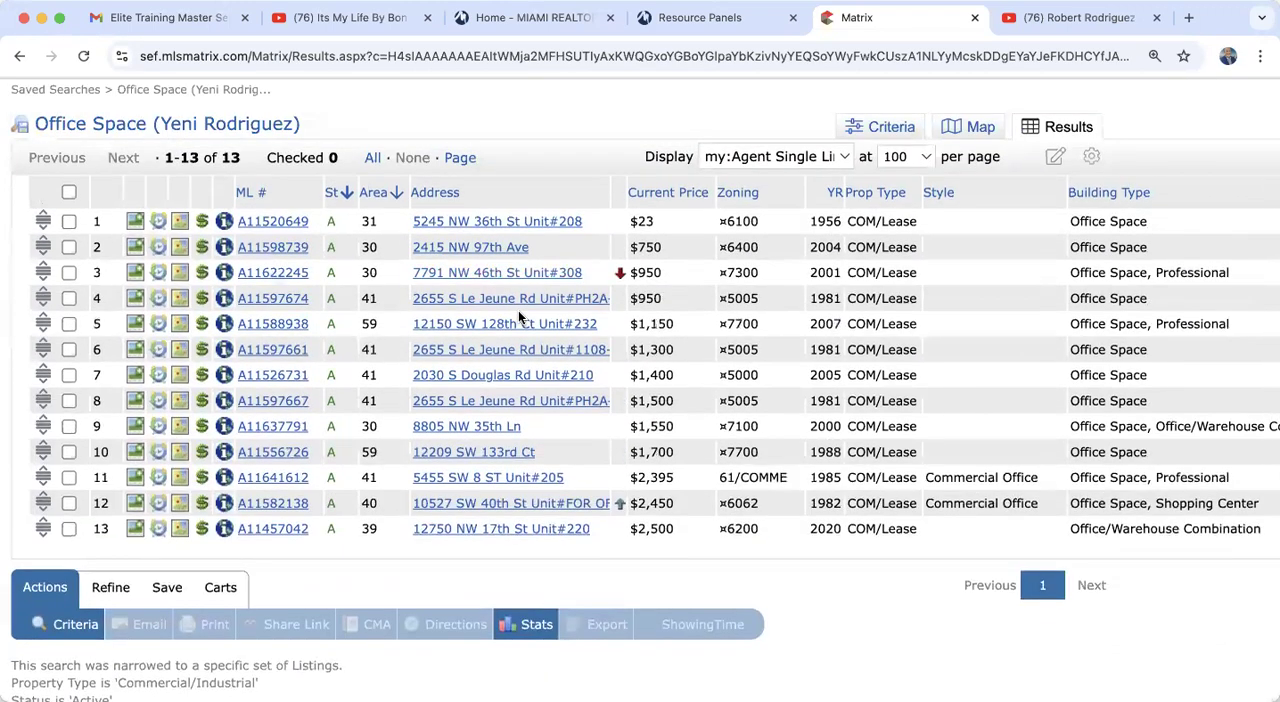
pyautogui.scroll(4, 518, 310)
pyautogui.scroll(-1, 518, 326)
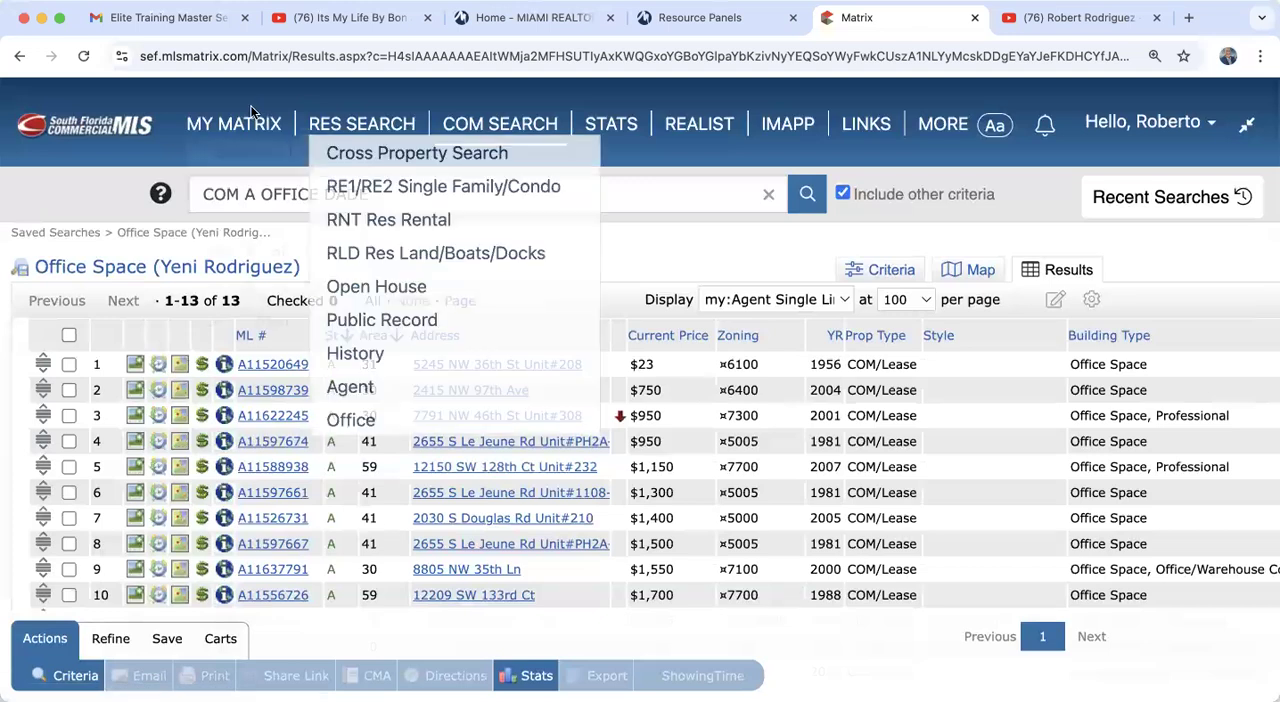
# Step: Return to the Saved Searches list and select the Collins Ave rental search
pyautogui.click(17, 58)
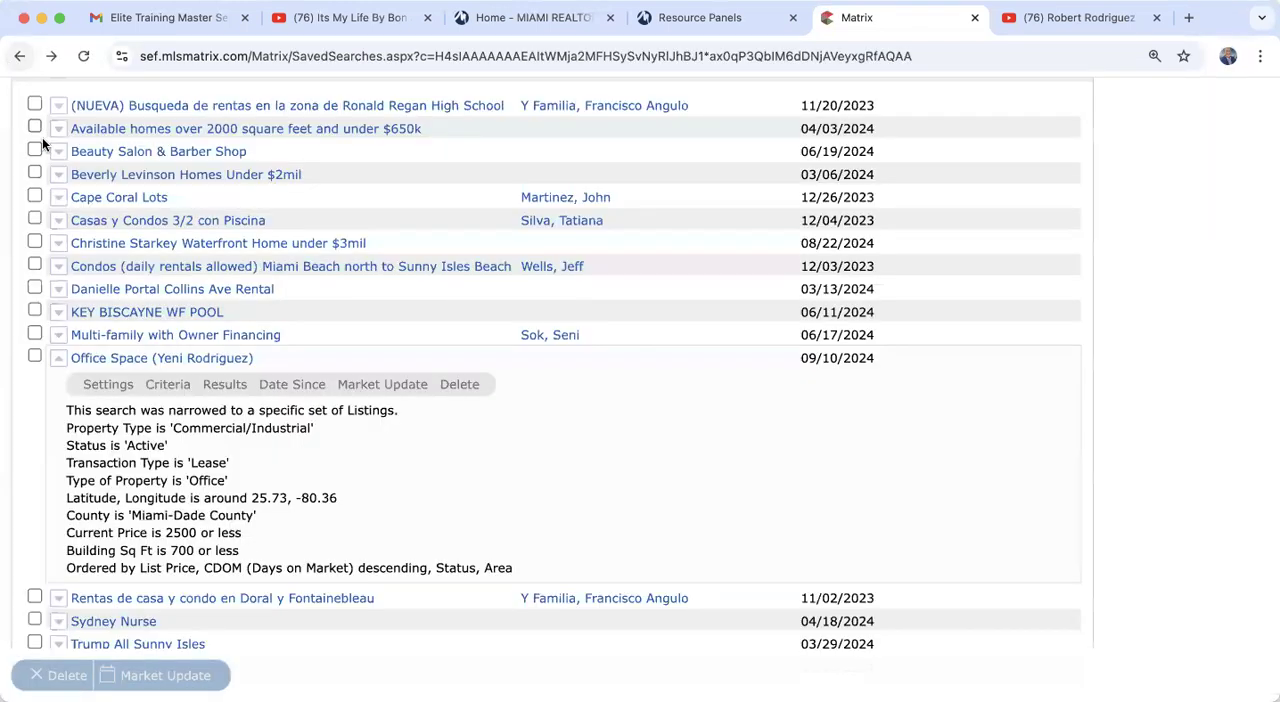
pyautogui.click(34, 289)
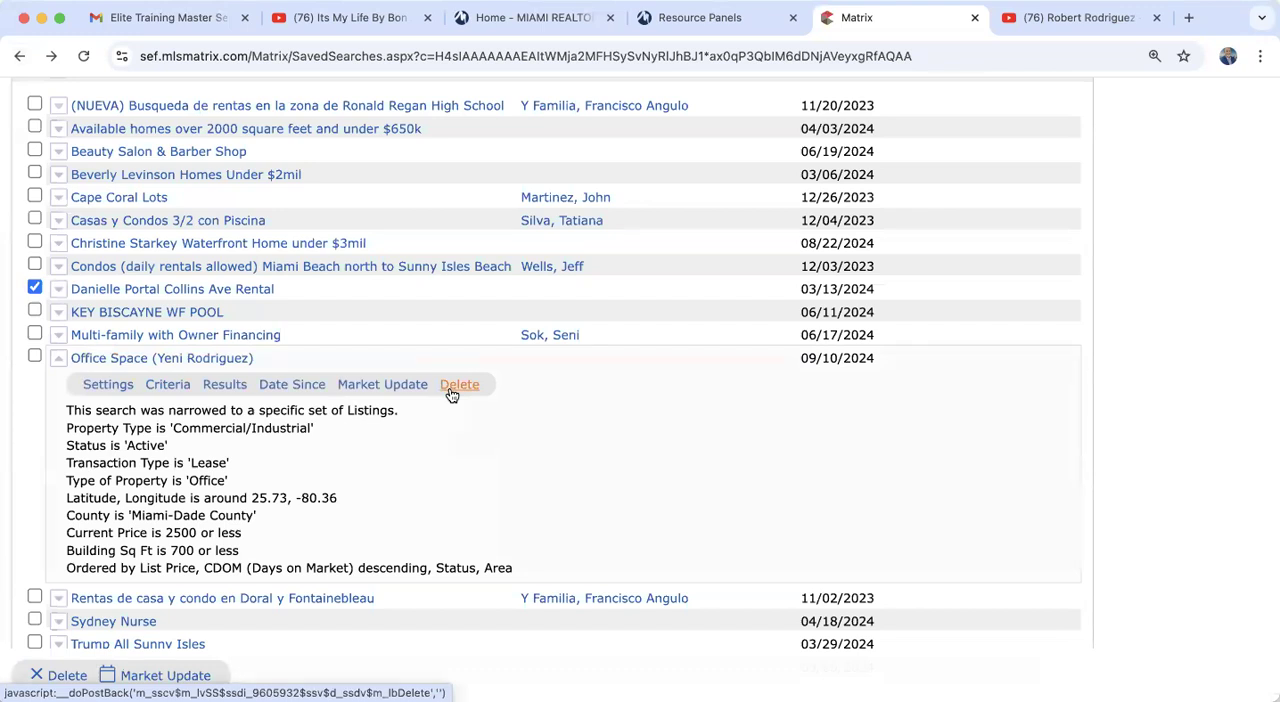
pyautogui.scroll(5, 696, 452)
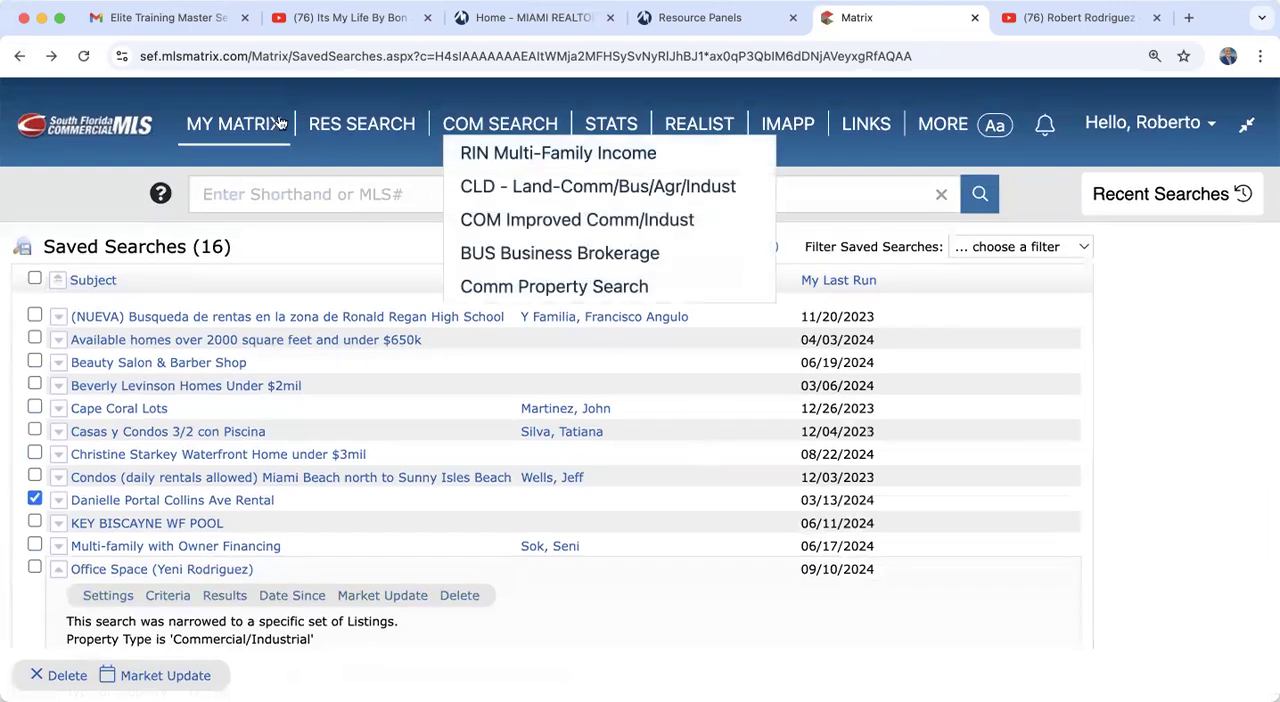
# Step: Open the My Matrix dashboard and look through the carts and other sections it lists
pyautogui.click(255, 130)
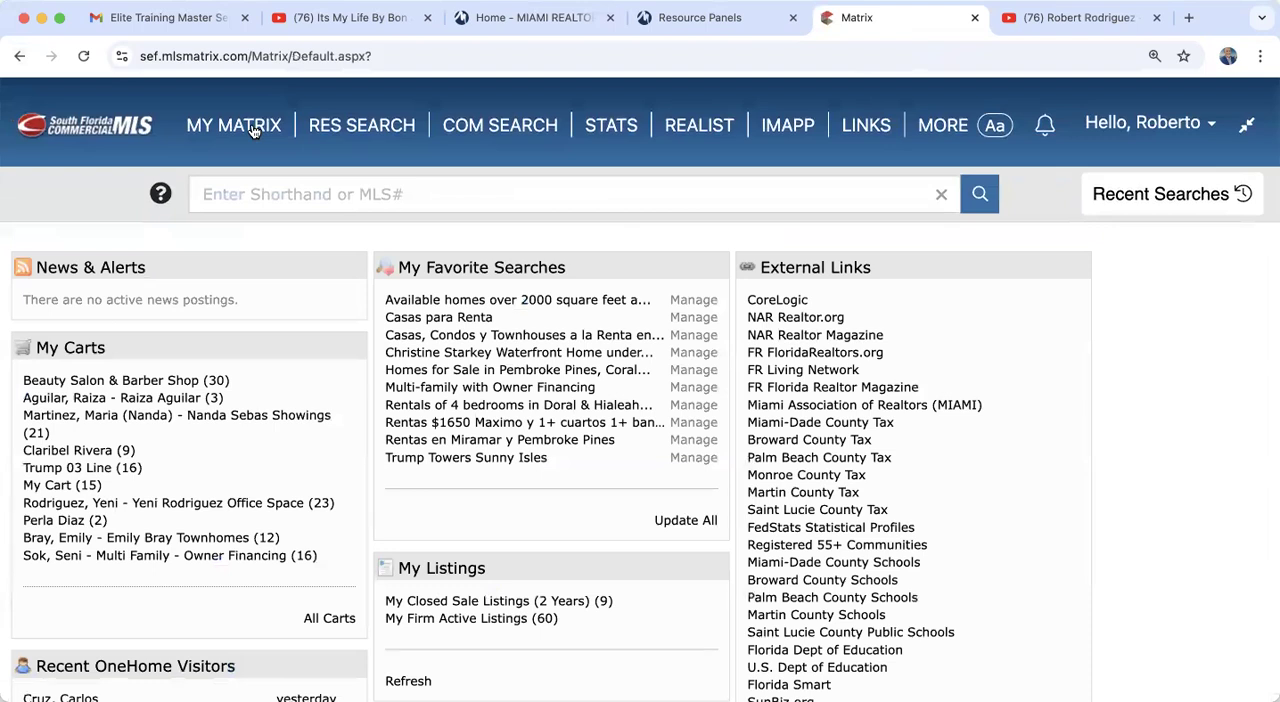
pyautogui.scroll(-3, 255, 130)
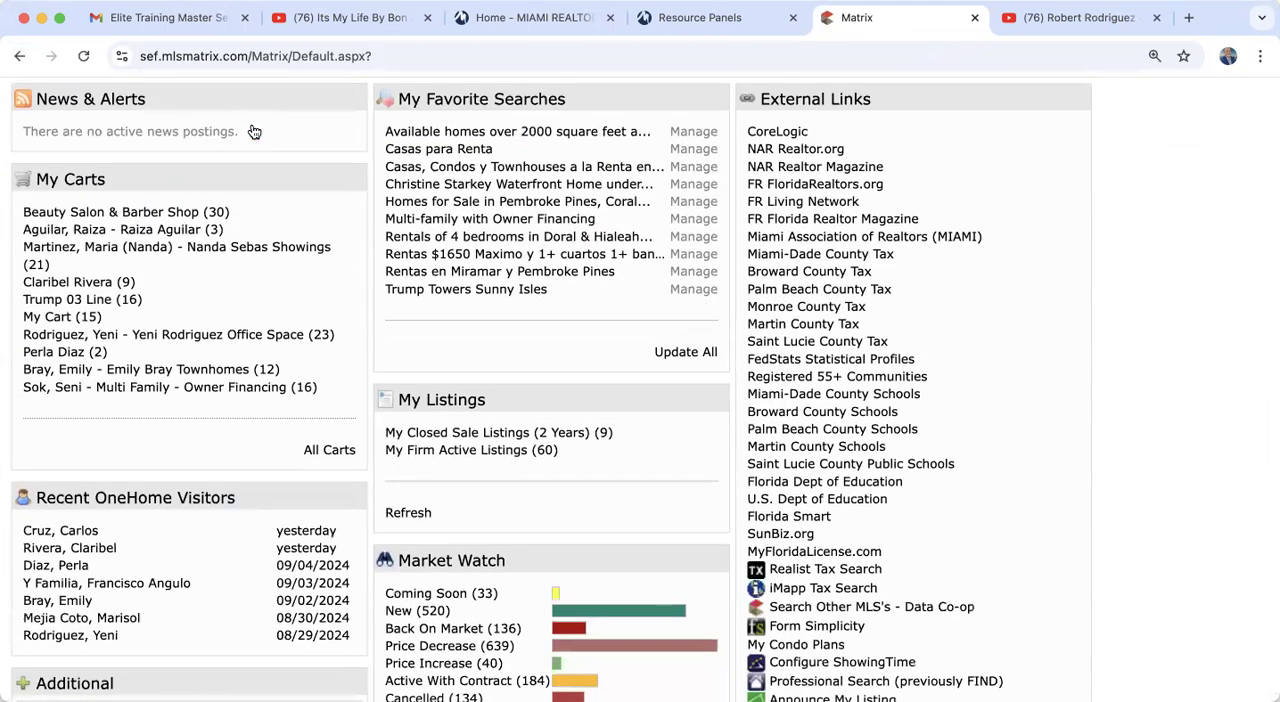
pyautogui.scroll(2, 183, 399)
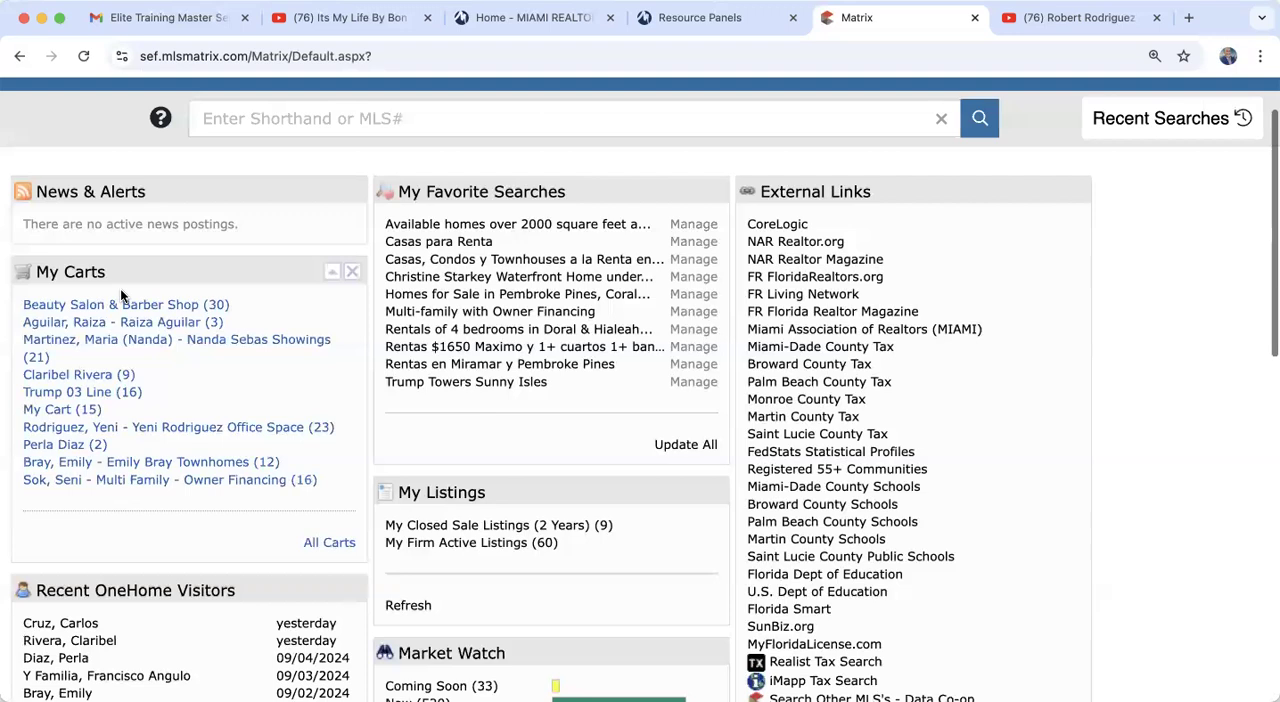
pyautogui.scroll(-2, 113, 530)
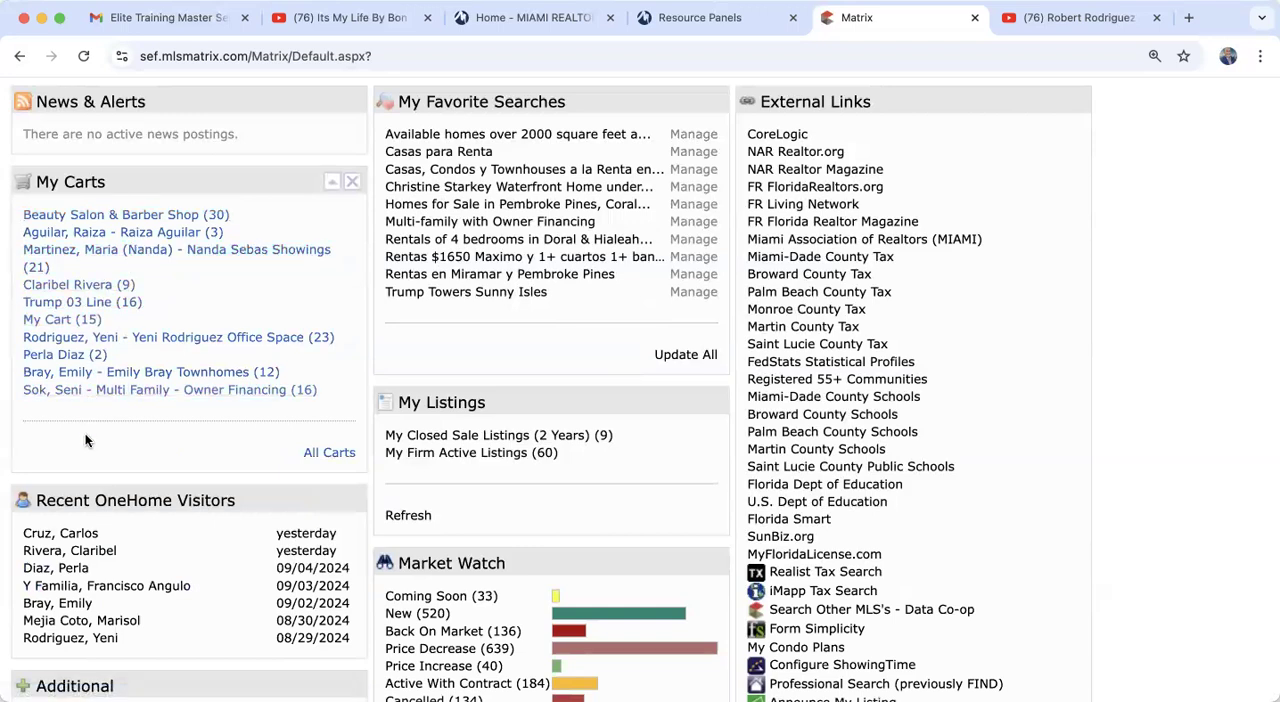
# Step: Open My Cart from the dashboard and look through its listings
pyautogui.click(53, 326)
pyautogui.scroll(-3, 511, 505)
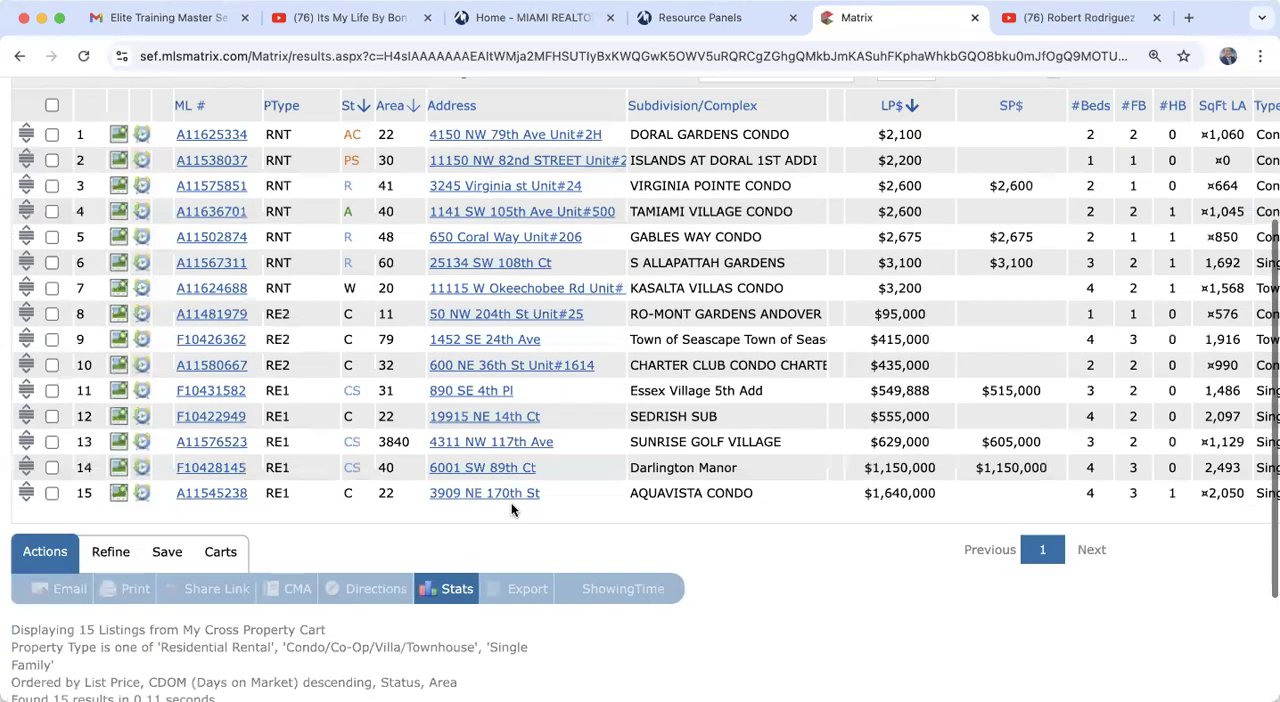
pyautogui.scroll(3, 511, 510)
pyautogui.scroll(-3, 511, 510)
pyautogui.scroll(4, 511, 510)
pyautogui.scroll(-2, 512, 508)
pyautogui.scroll(2, 512, 508)
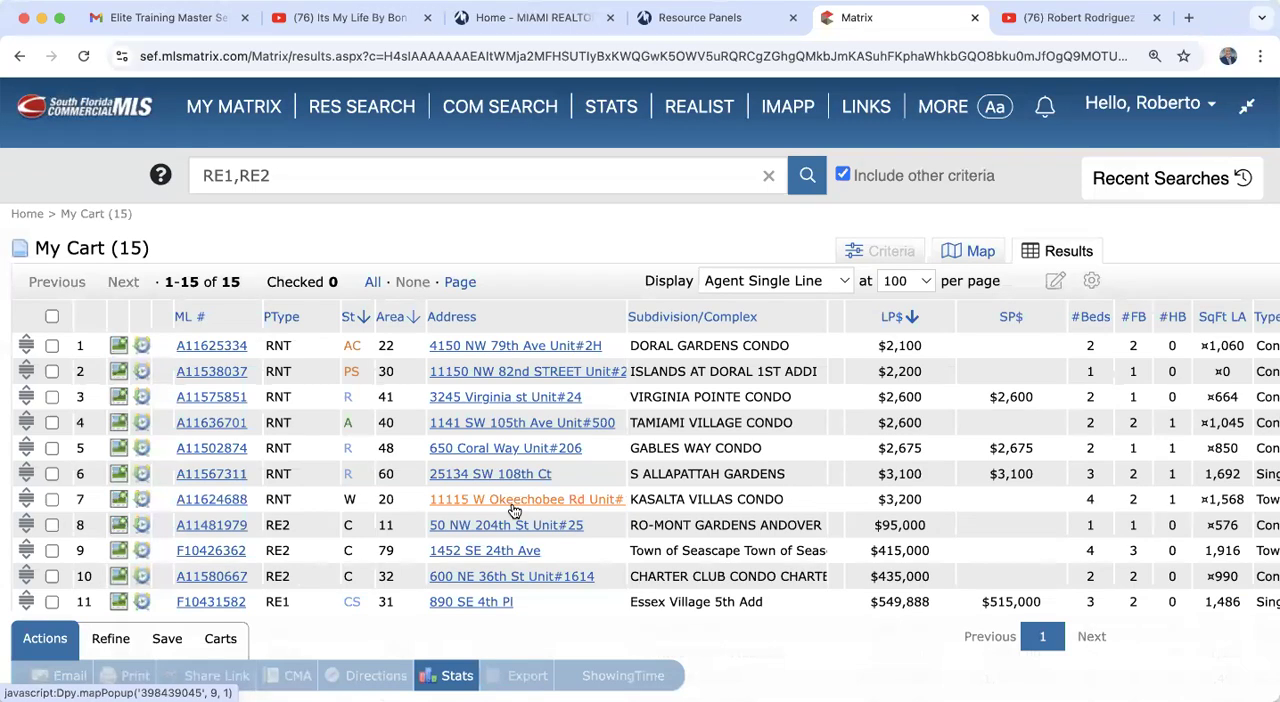
# Step: Return to the My Matrix dashboard and open My Firm Active Listings
pyautogui.click(268, 110)
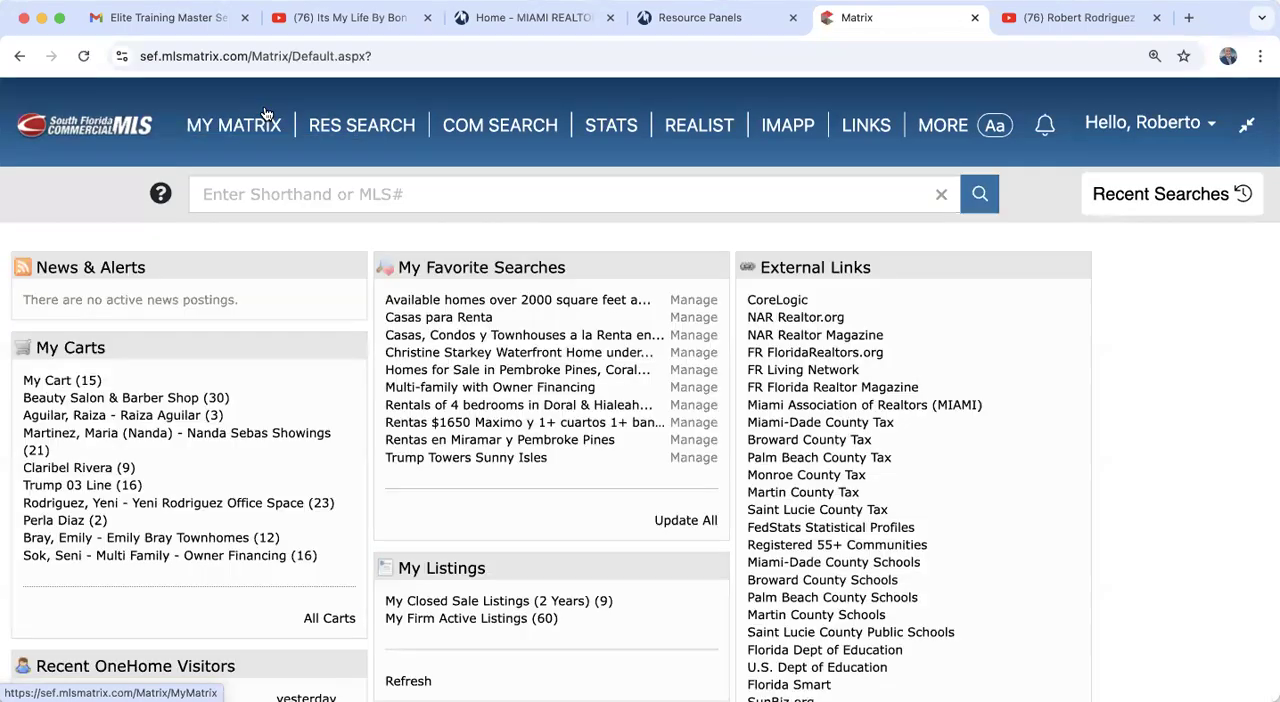
pyautogui.scroll(-3, 454, 549)
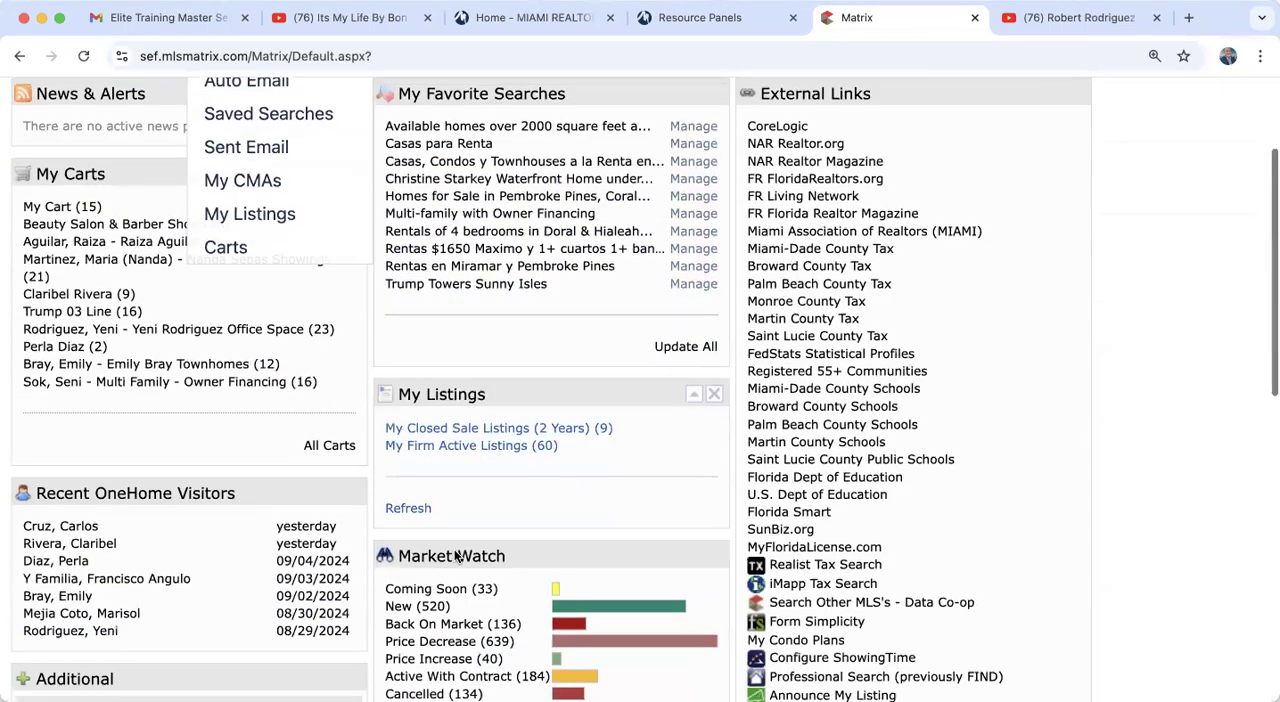
pyautogui.click(470, 445)
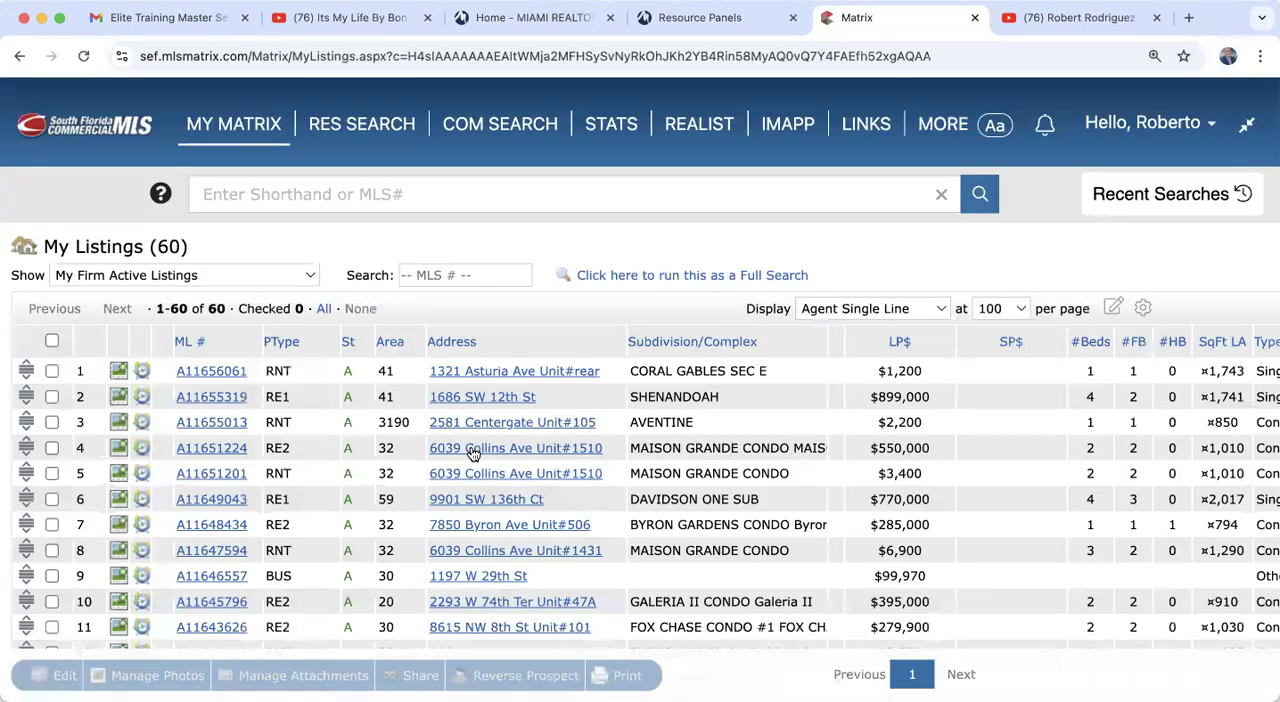
# Step: Open the $899,000 Shenandoah single-family listing and read through its full agent details
pyautogui.click(195, 398)
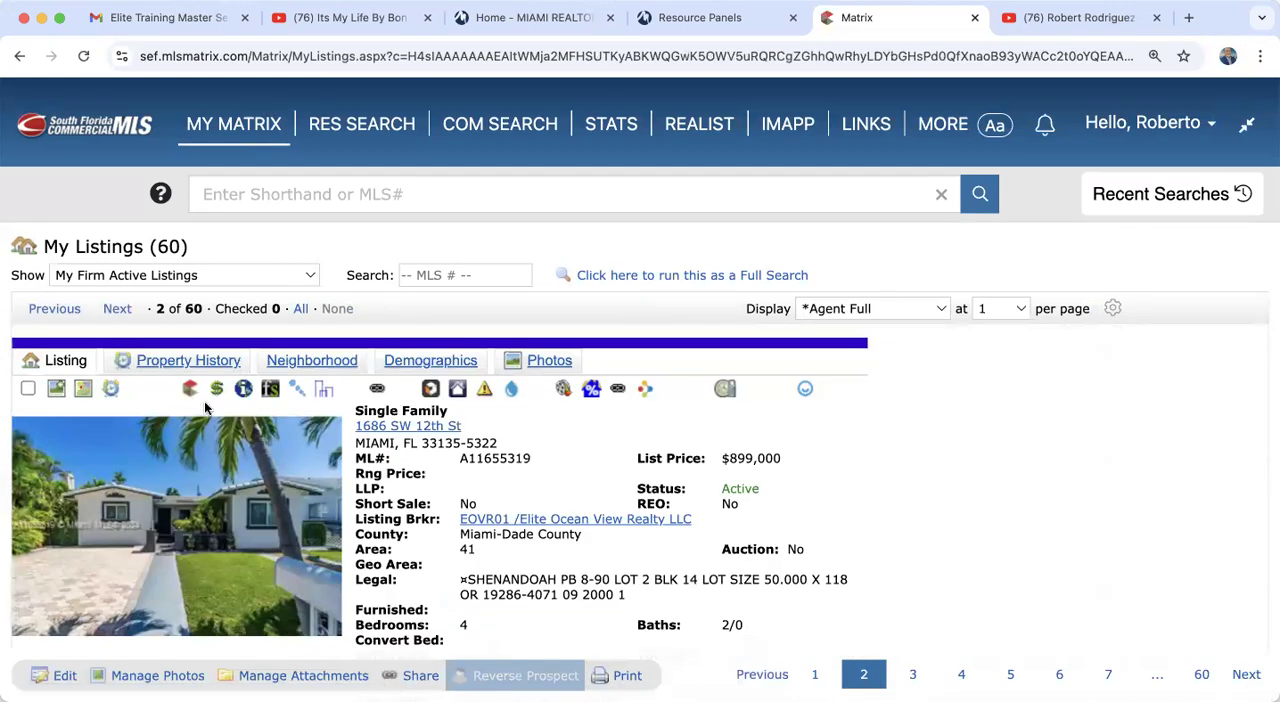
pyautogui.scroll(-5, 530, 597)
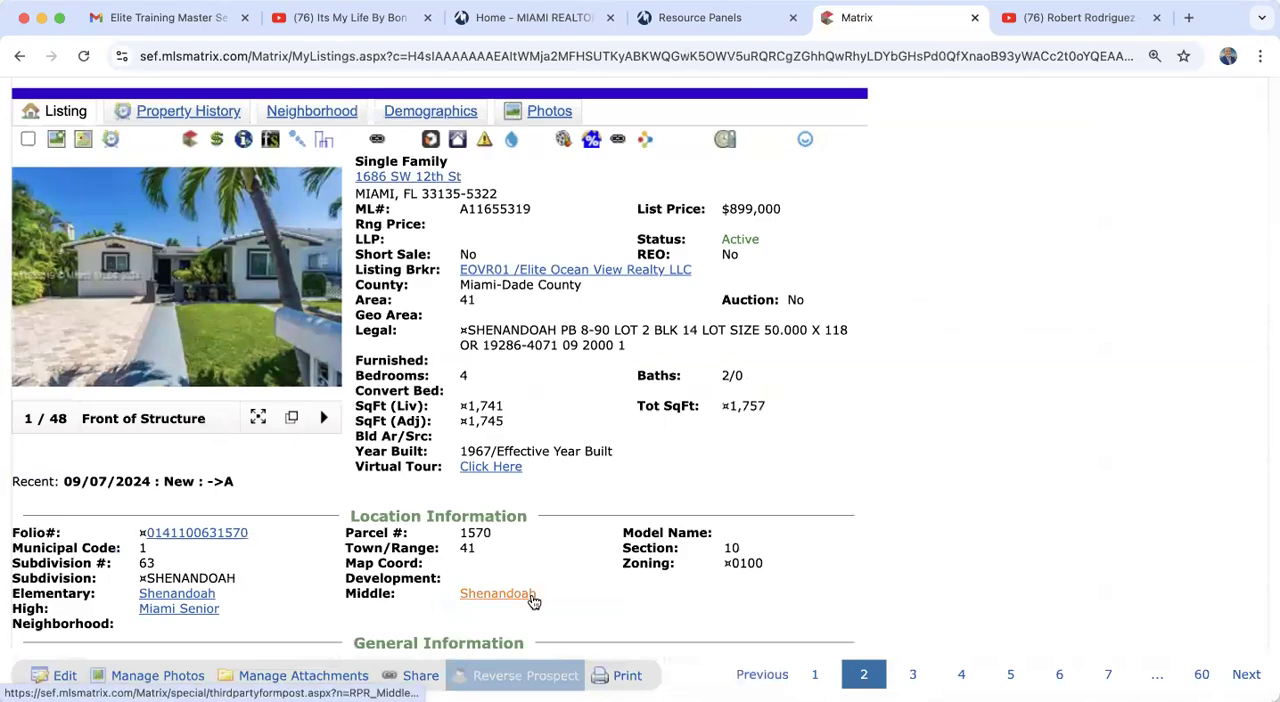
pyautogui.scroll(5, 533, 600)
pyautogui.scroll(-15, 533, 600)
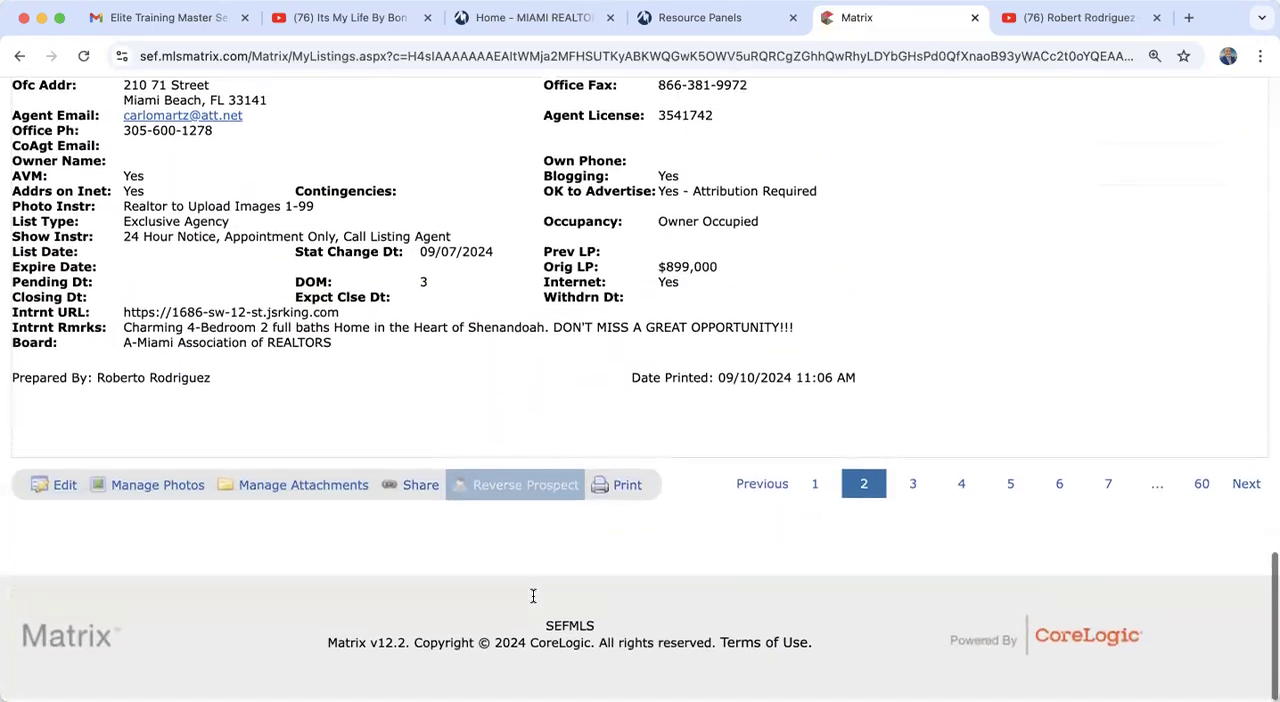
pyautogui.scroll(10, 533, 598)
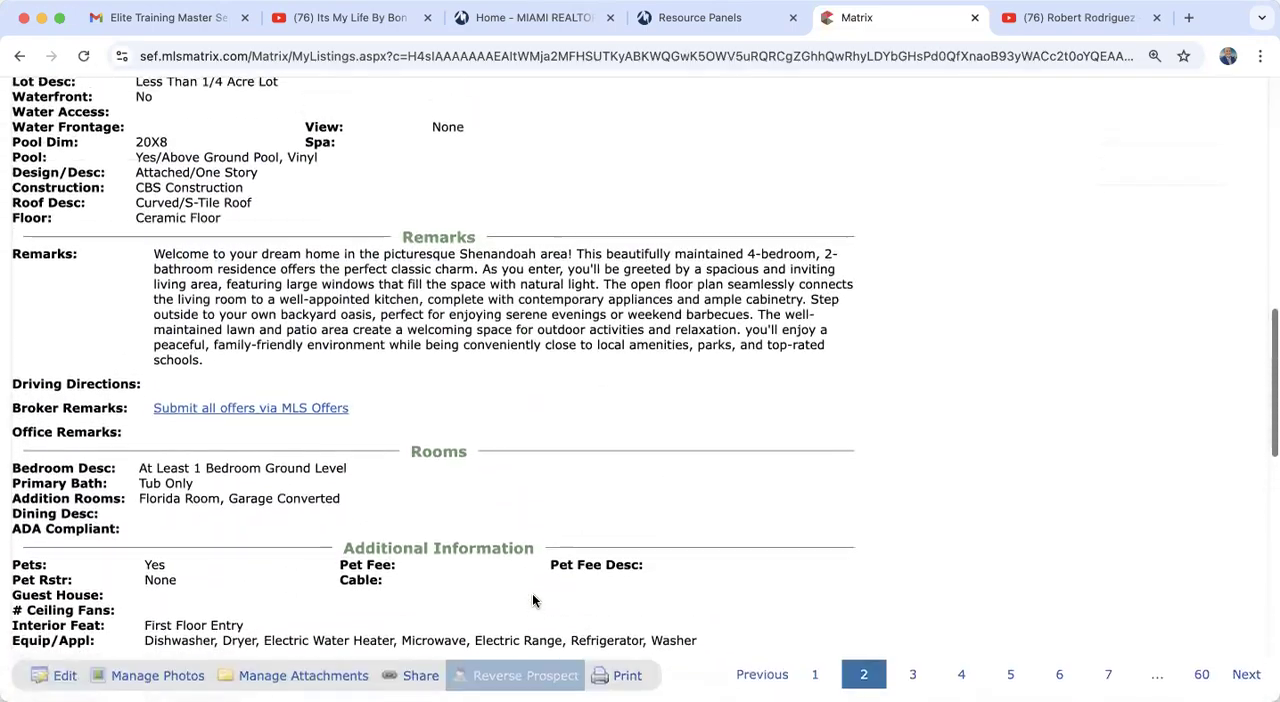
pyautogui.scroll(10, 532, 600)
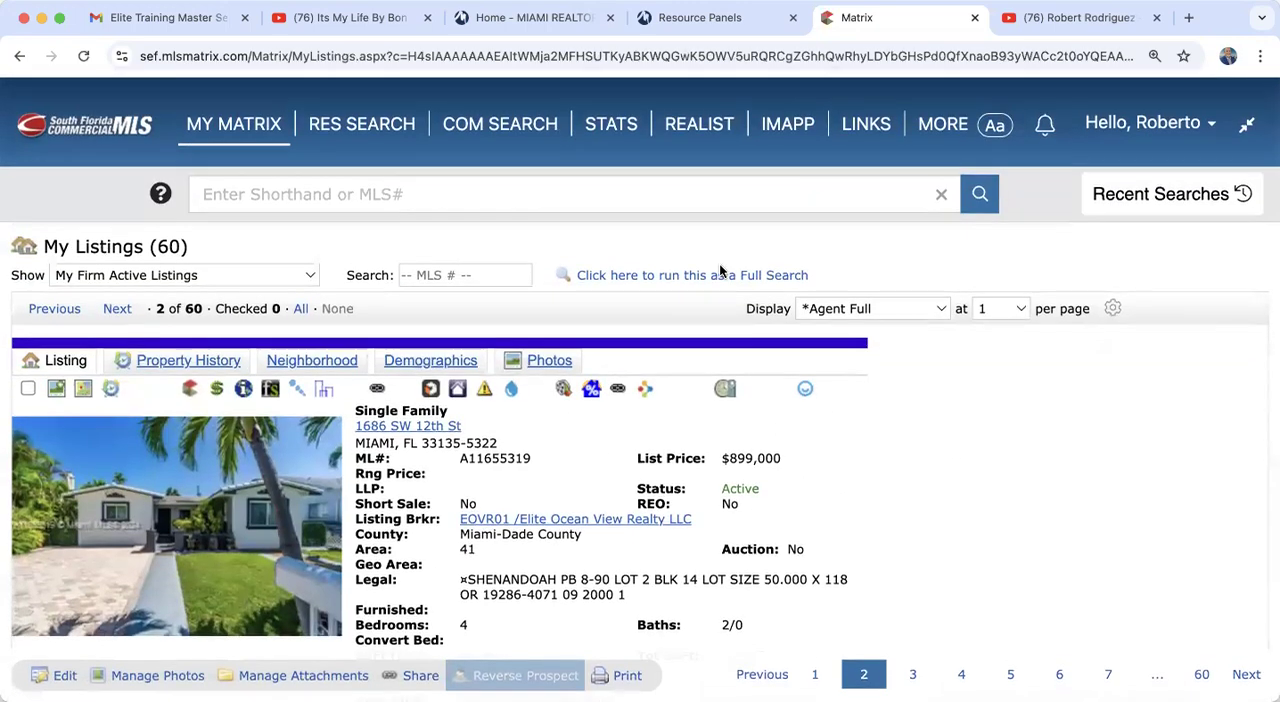
# Step: Run the firm's active listings as a full search and open the $899,000 Shenandoah listing from the results
pyautogui.click(719, 274)
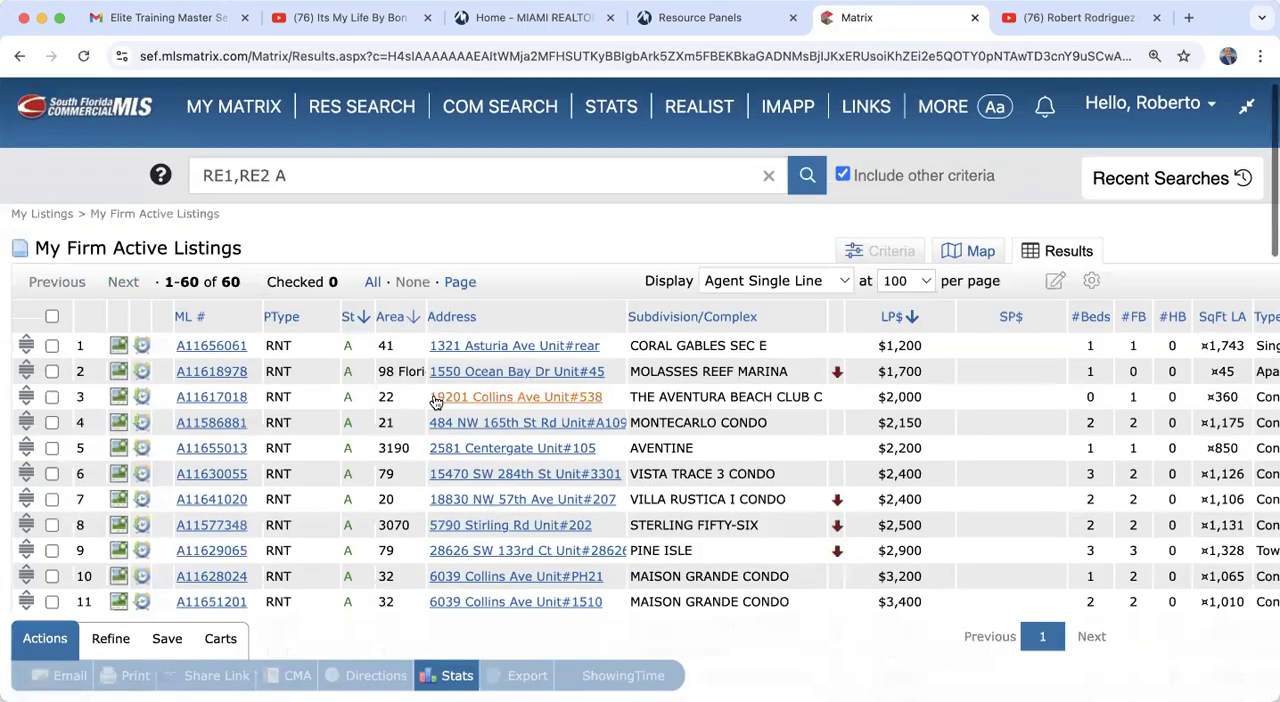
pyautogui.scroll(-3, 222, 484)
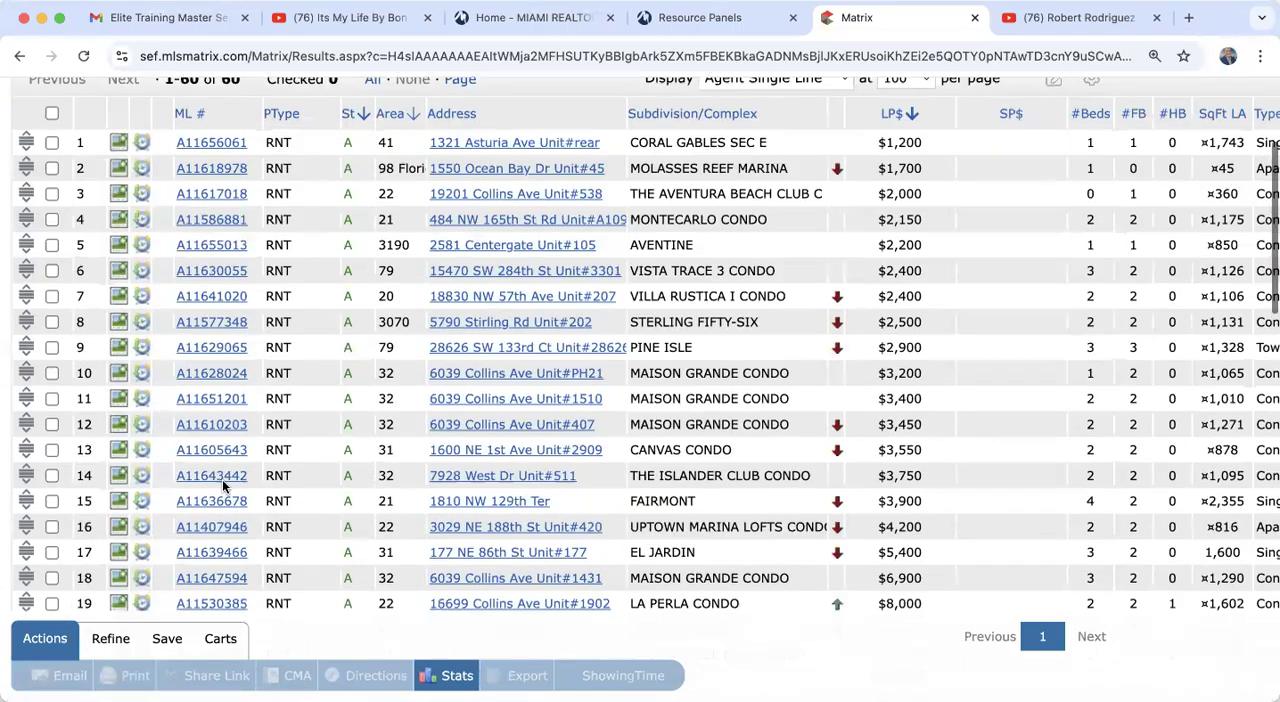
pyautogui.scroll(-9, 222, 481)
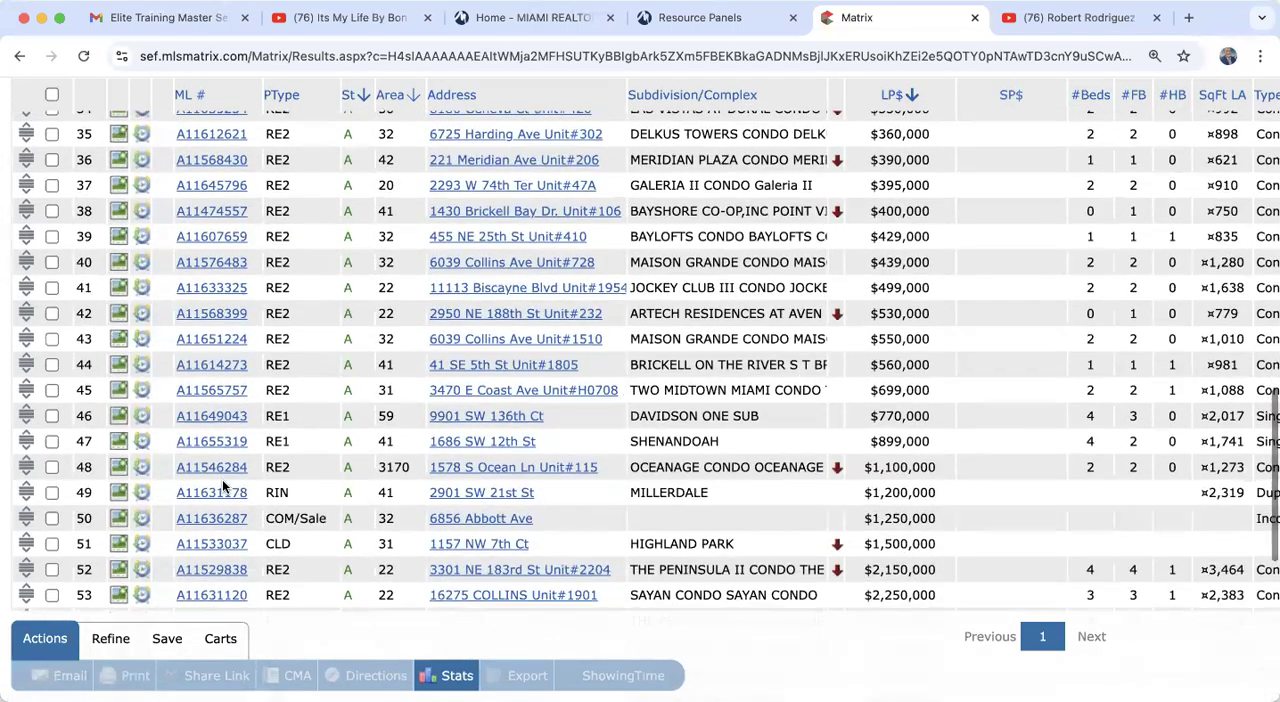
pyautogui.click(207, 442)
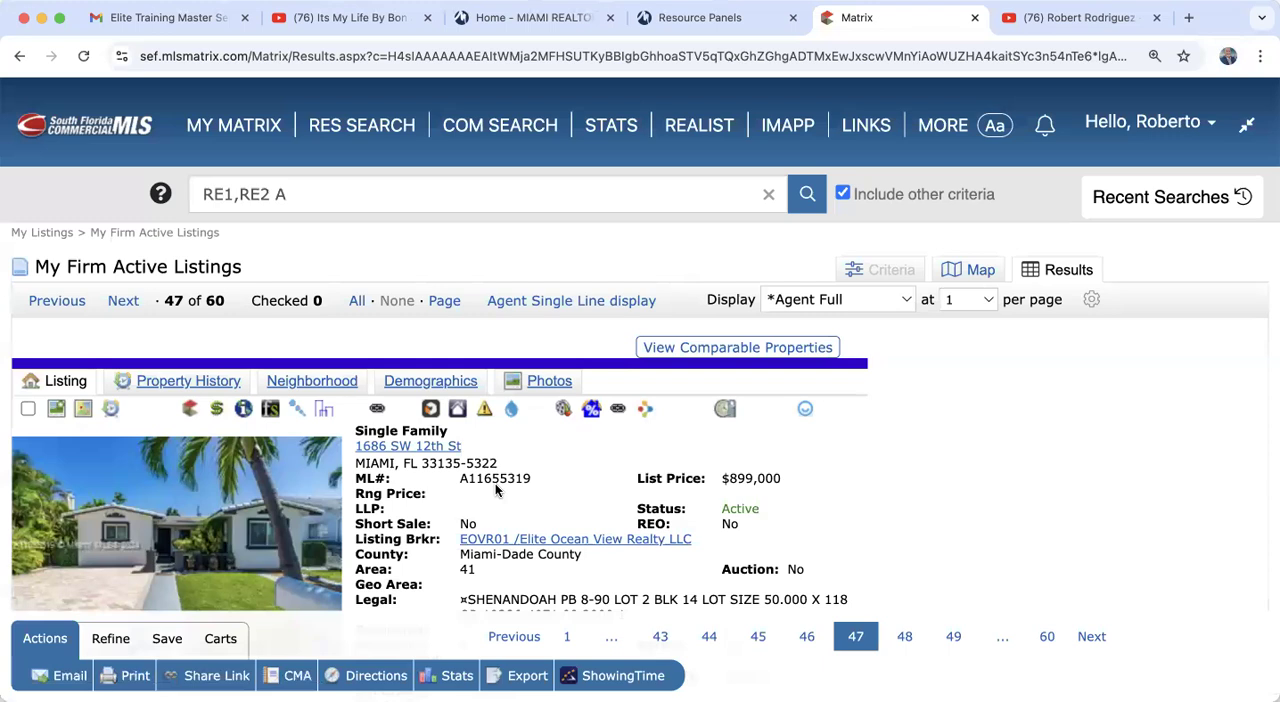
# Step: Review the existing carts available for the Shenandoah listing, and check the new cart form without saving it
pyautogui.click(221, 638)
pyautogui.scroll(-3, 571, 477)
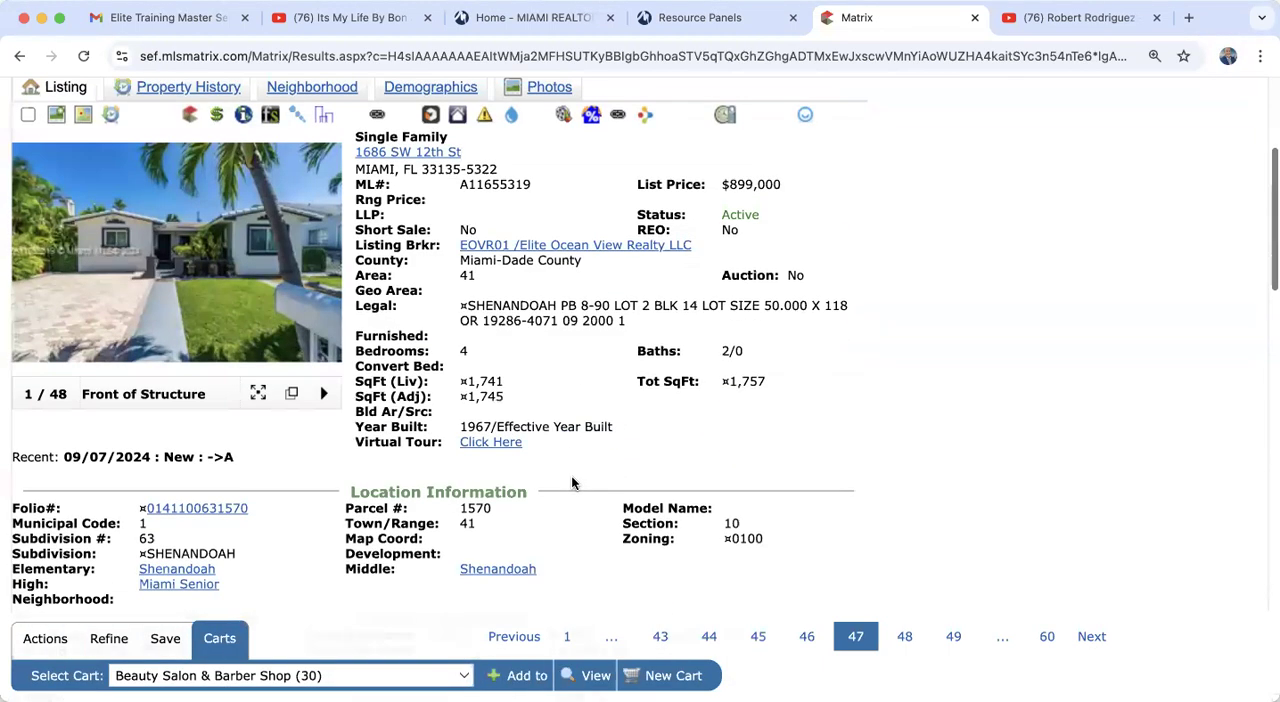
pyautogui.click(250, 673)
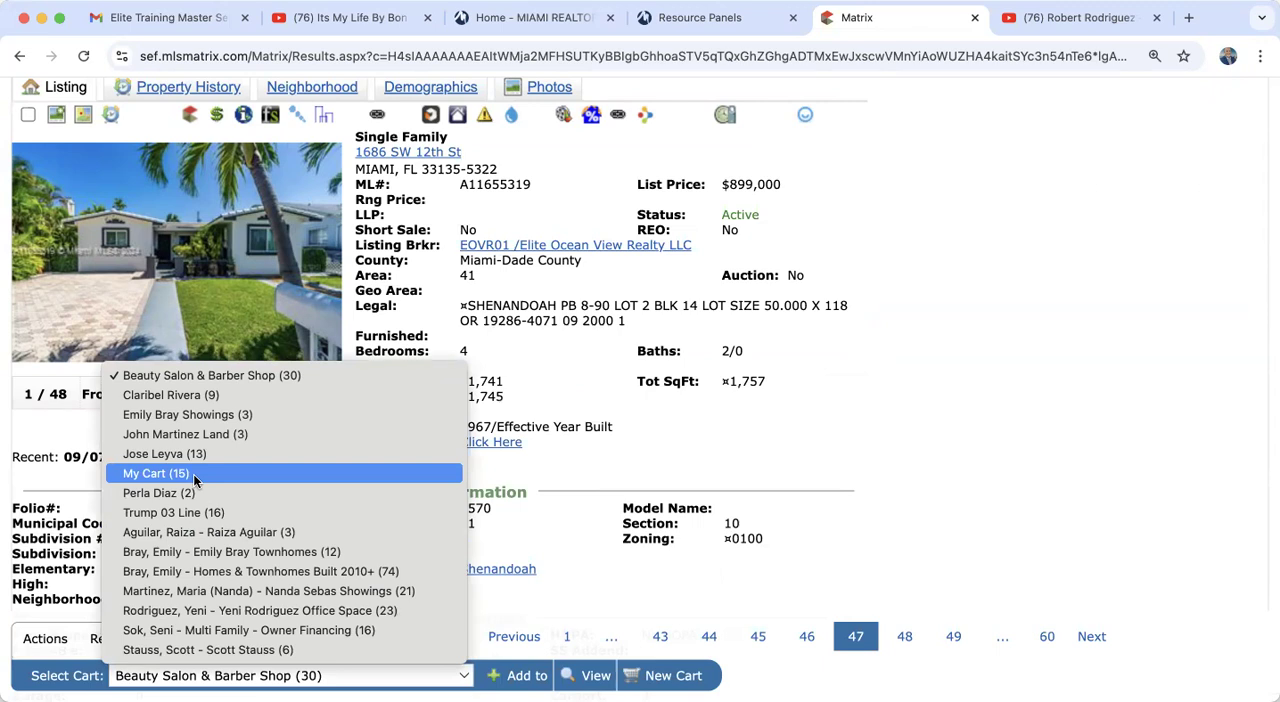
pyautogui.click(624, 477)
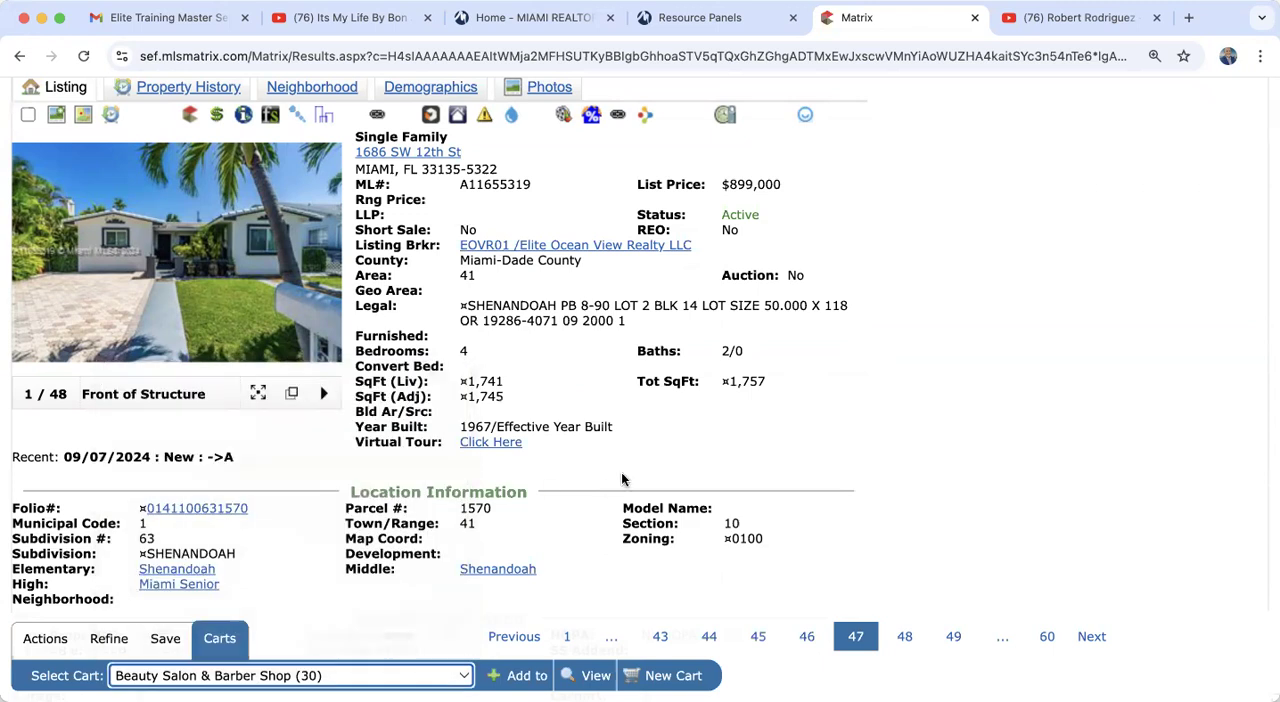
pyautogui.click(673, 675)
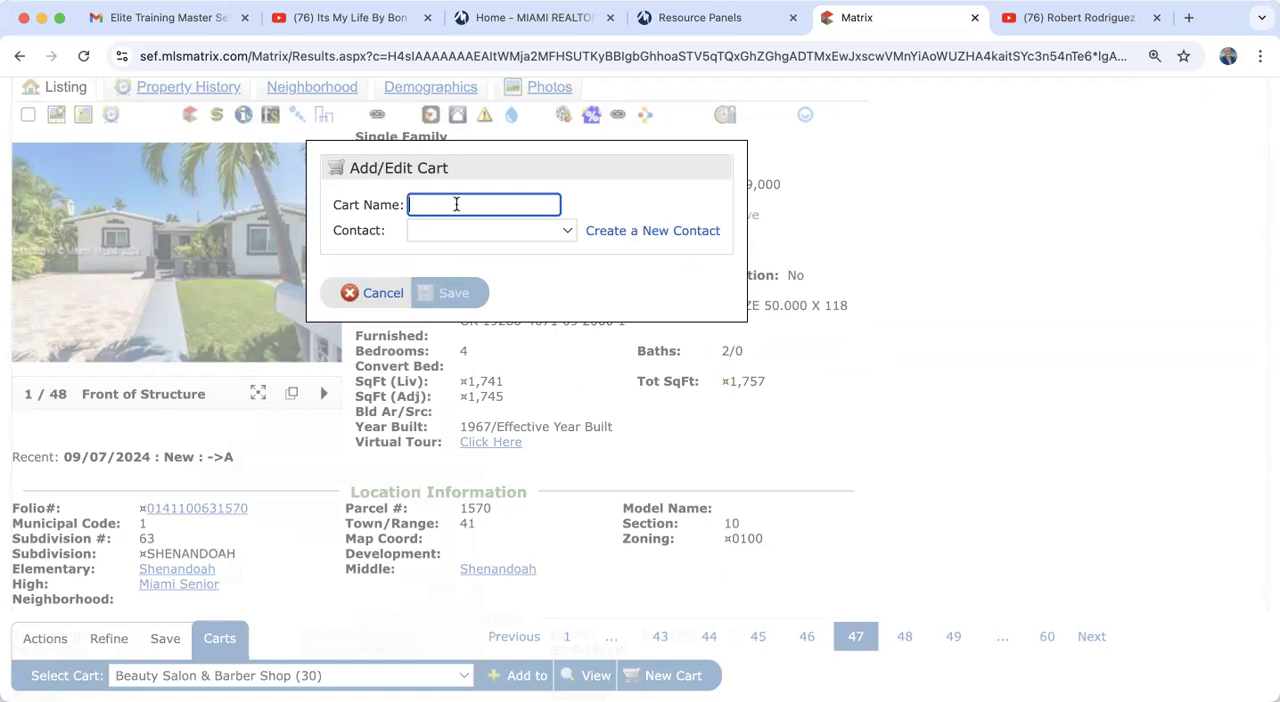
pyautogui.click(387, 293)
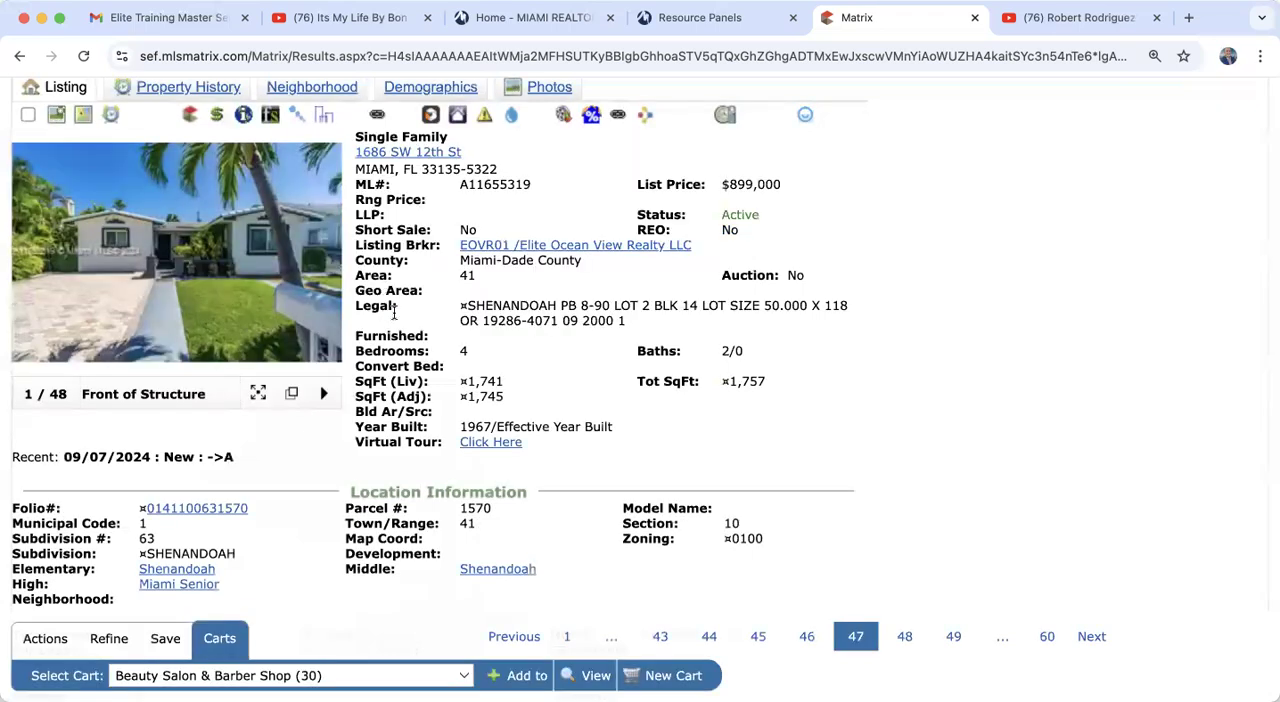
# Step: Add the Shenandoah listing to My Cart
pyautogui.click(452, 677)
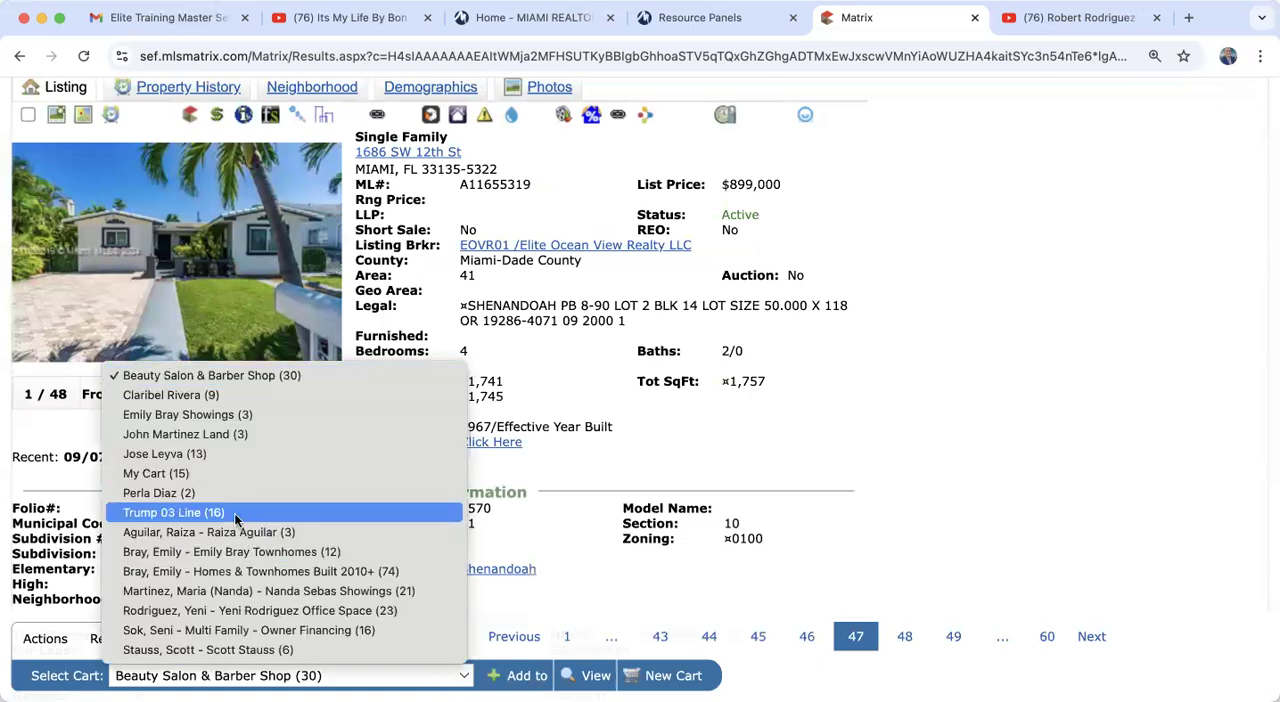
pyautogui.click(205, 476)
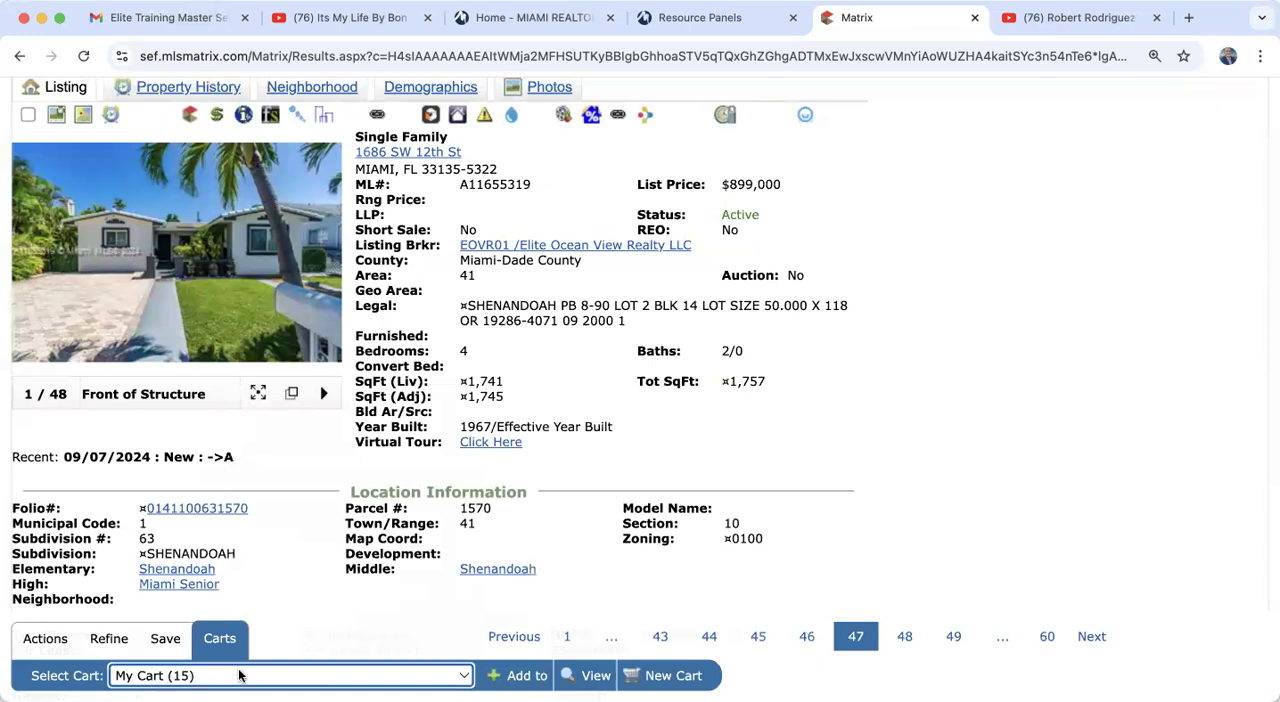
pyautogui.click(515, 677)
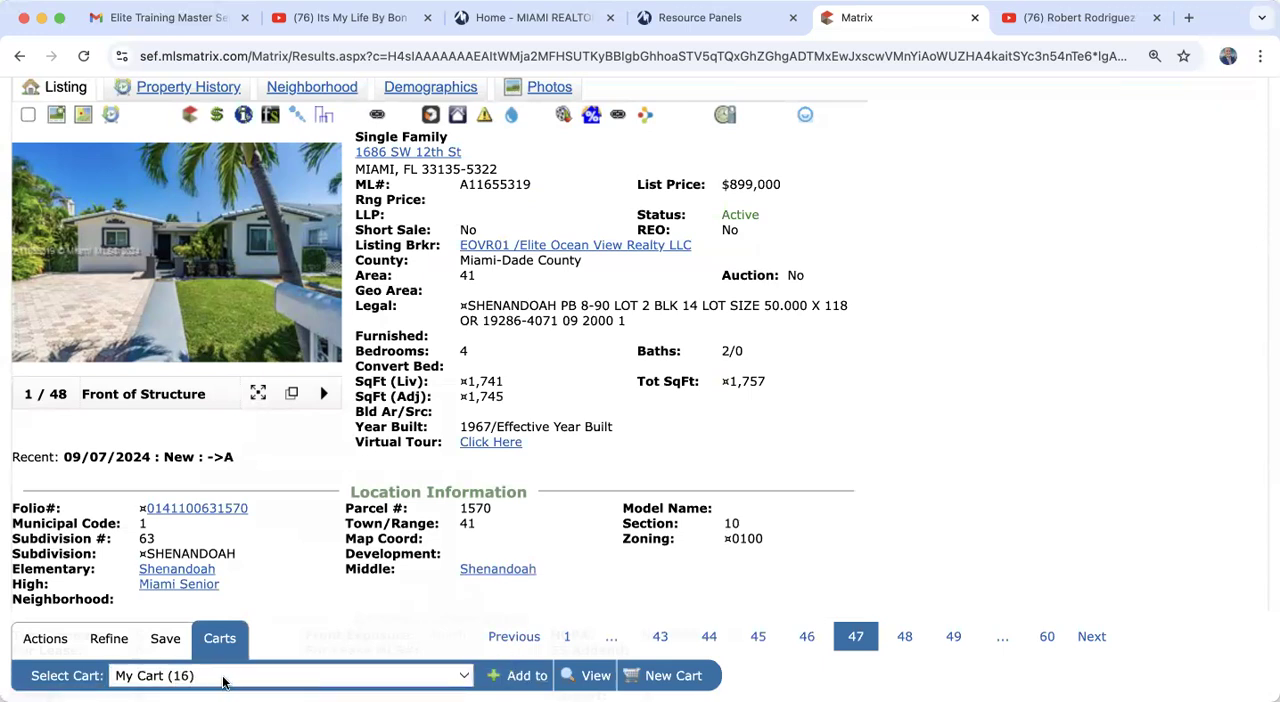
# Step: Open My Cart from the My Matrix dashboard and check for the added Shenandoah listing
pyautogui.scroll(5, 230, 500)
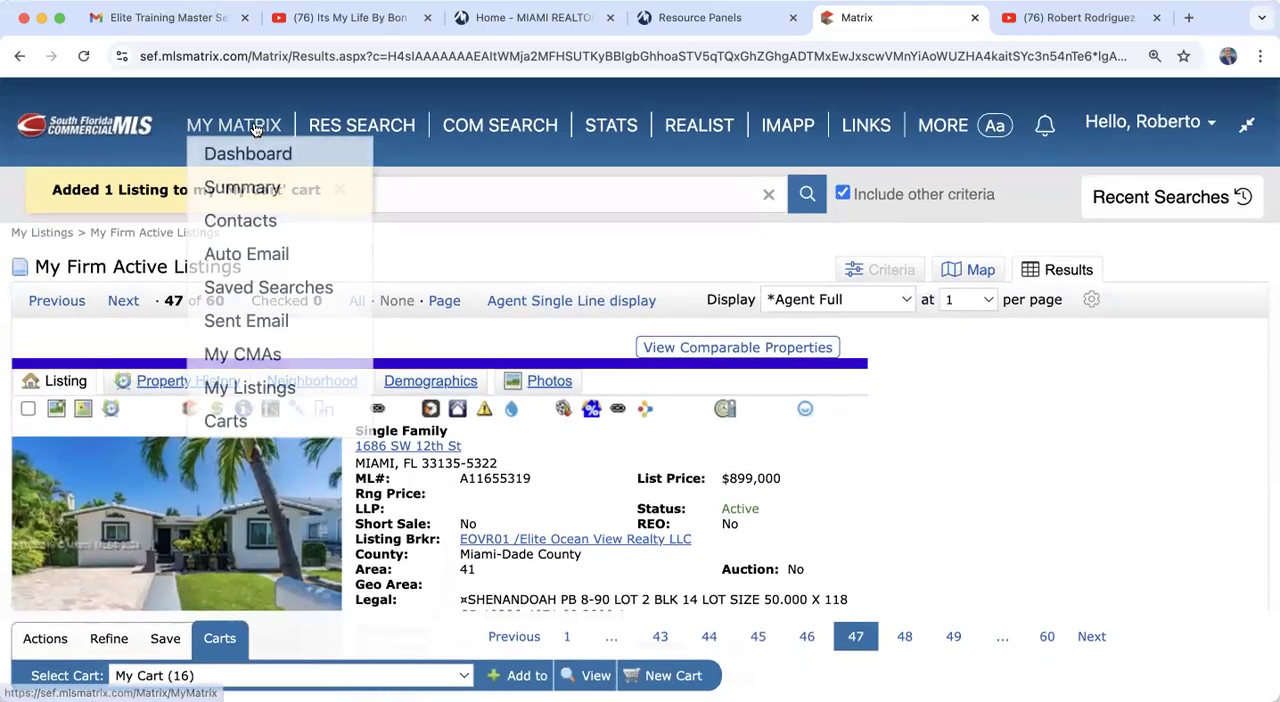
pyautogui.click(255, 128)
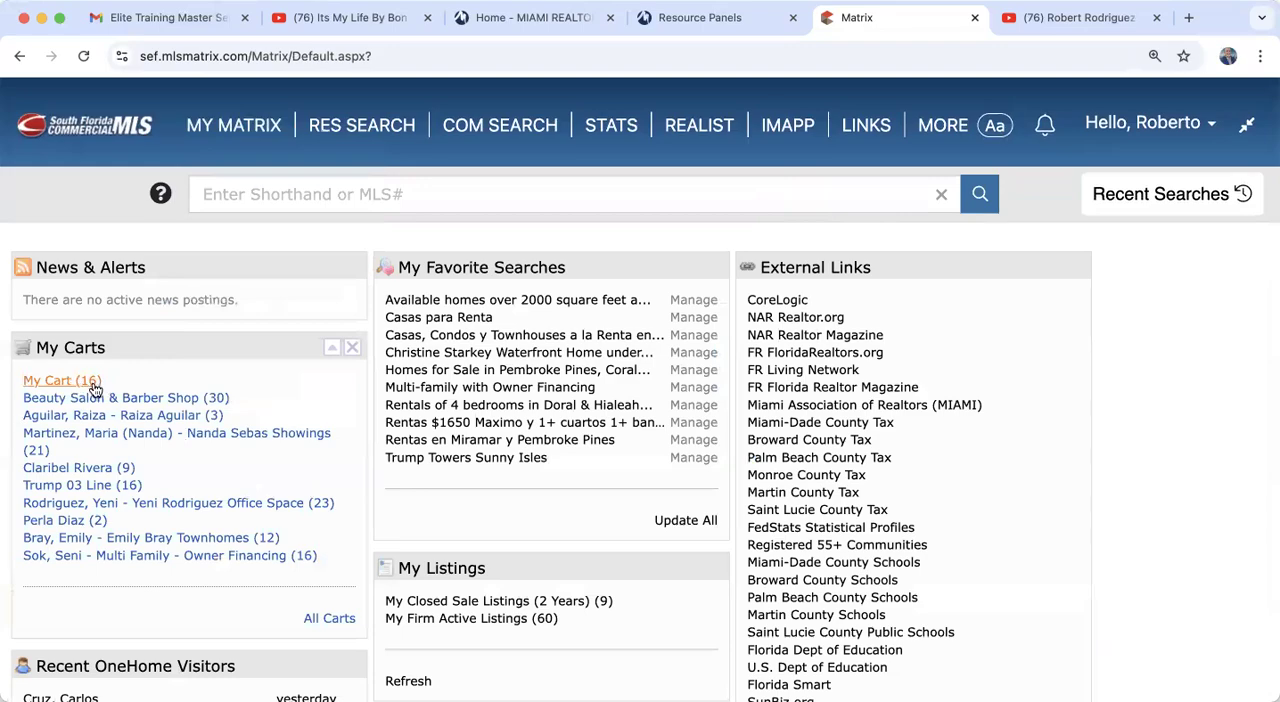
pyautogui.click(100, 381)
pyautogui.scroll(-5, 548, 463)
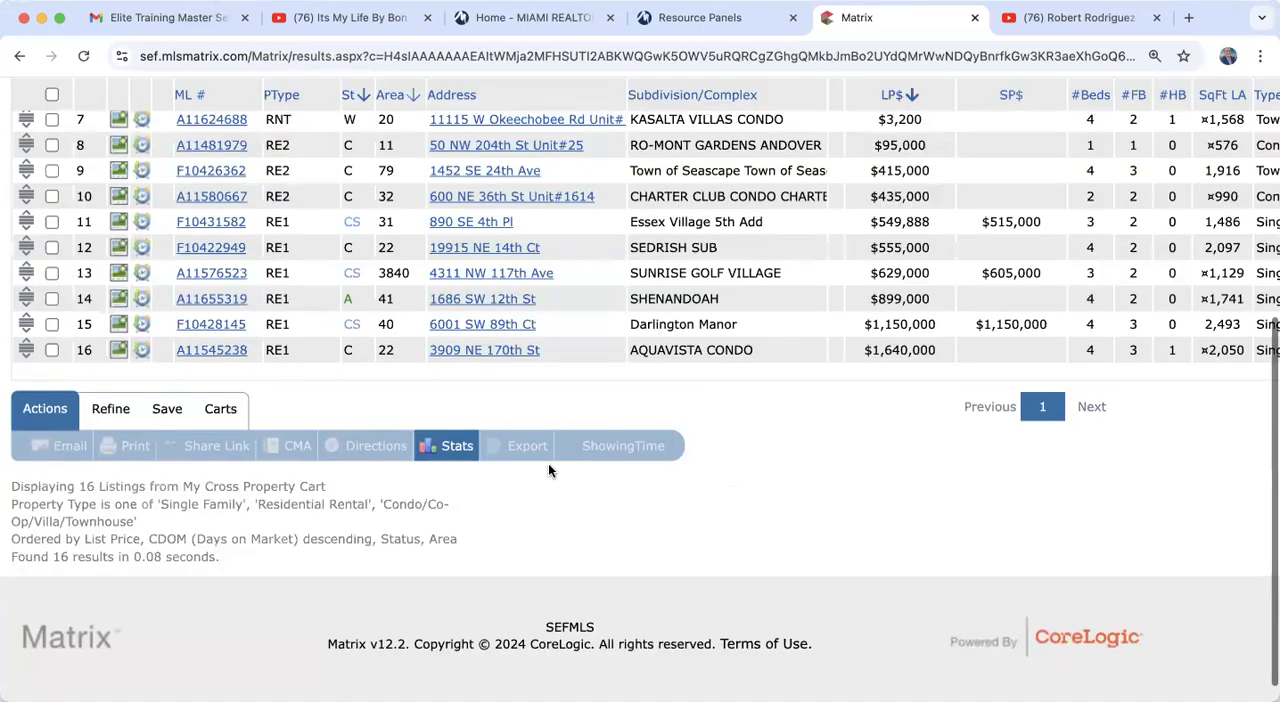
pyautogui.scroll(3, 548, 463)
pyautogui.scroll(1, 548, 463)
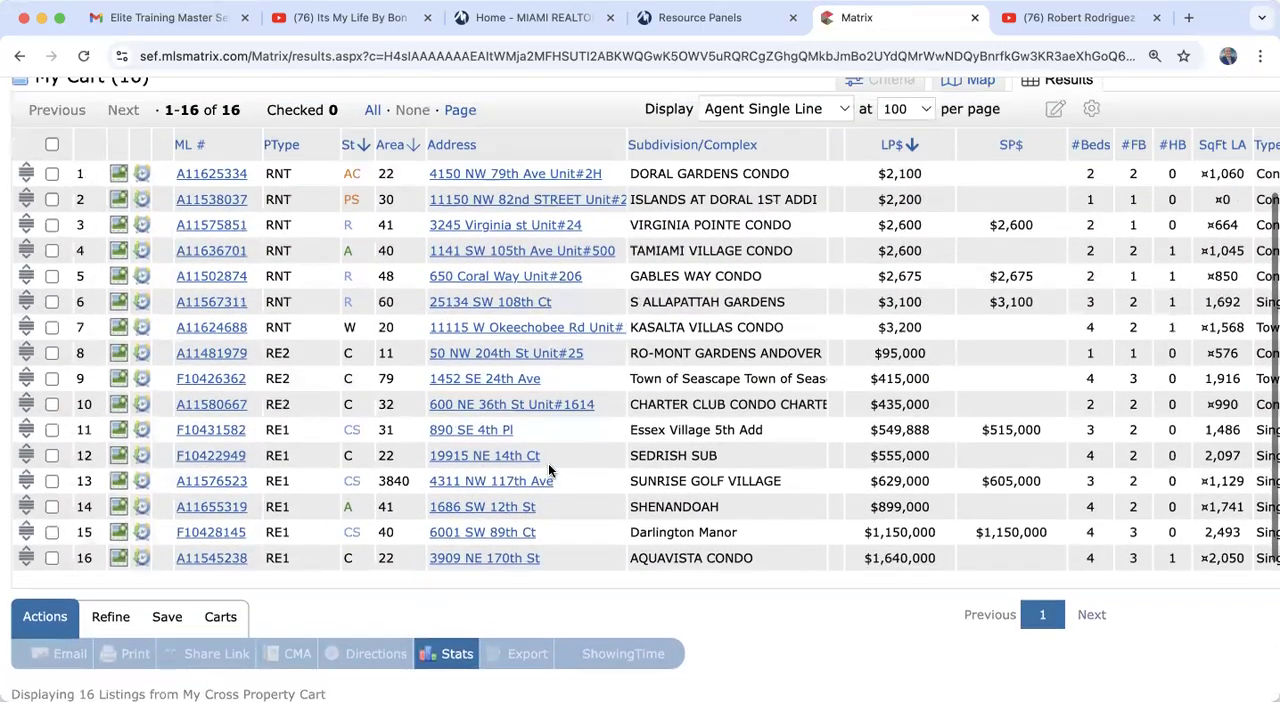
pyautogui.scroll(-2, 548, 463)
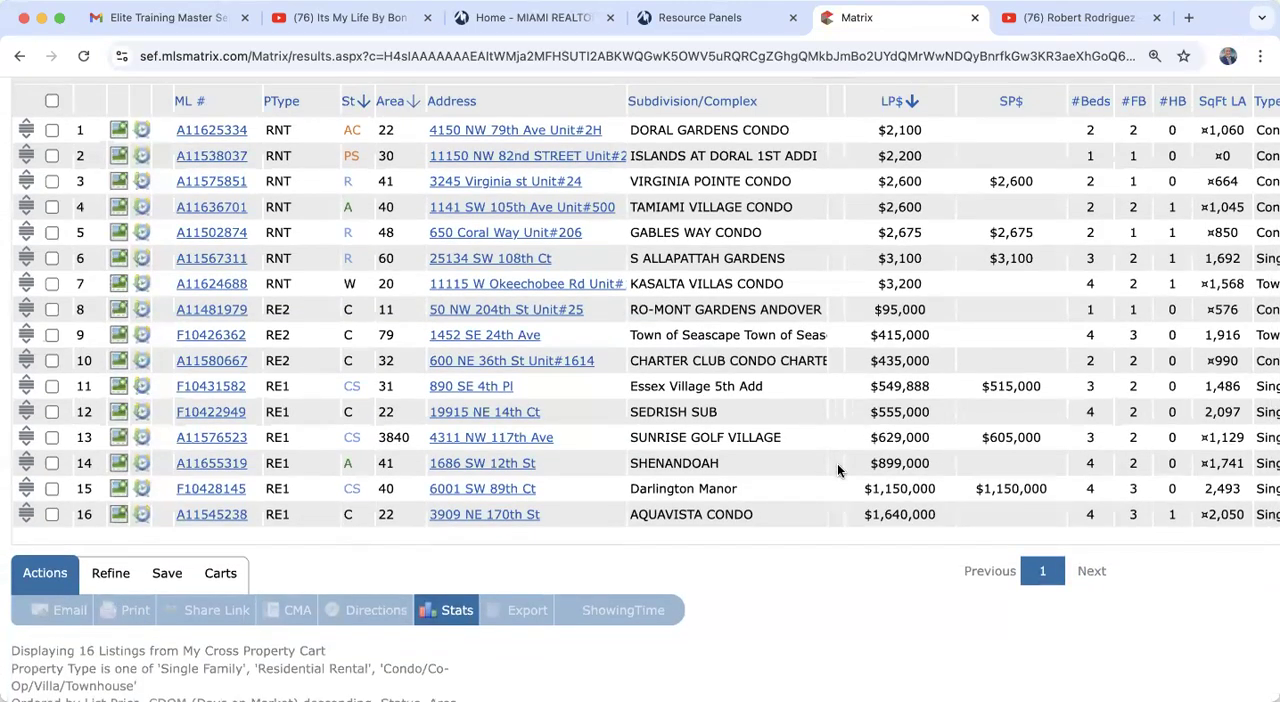
pyautogui.scroll(5, 838, 470)
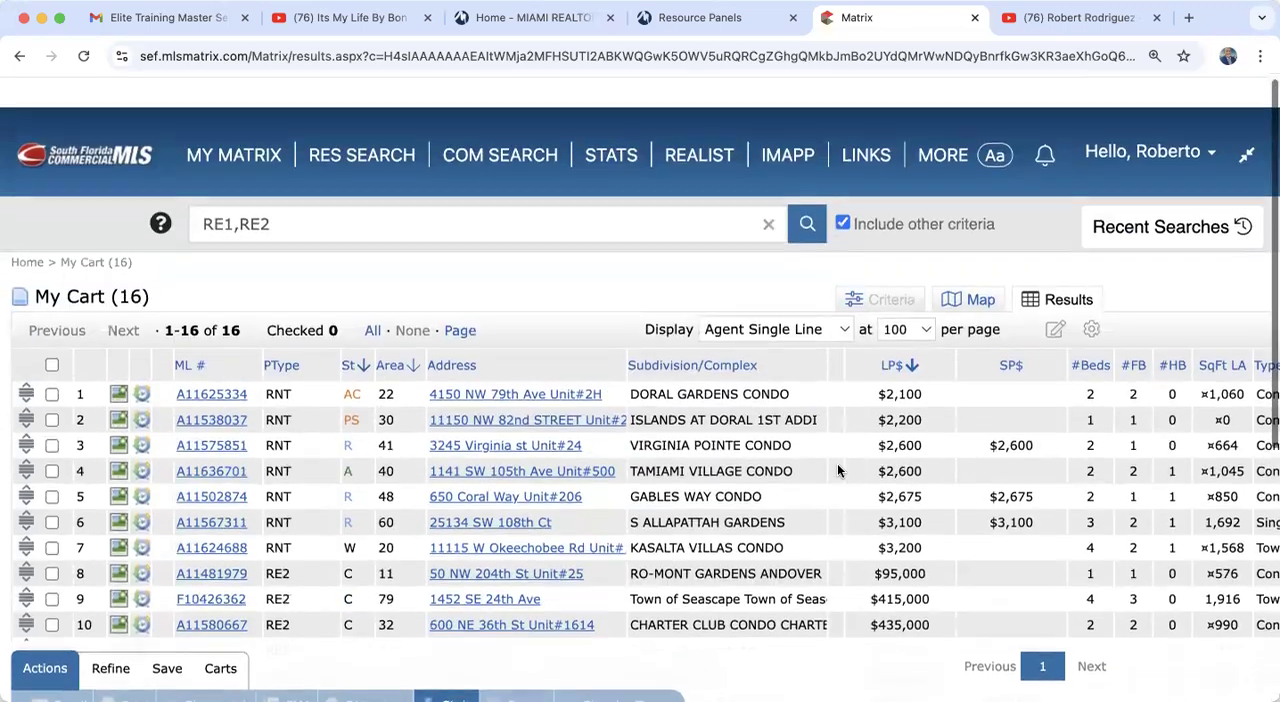
# Step: Open the list of carts and check how a contact's cart is marked for deletion, clearing the mark without deleting it
pyautogui.moveTo(220, 125)
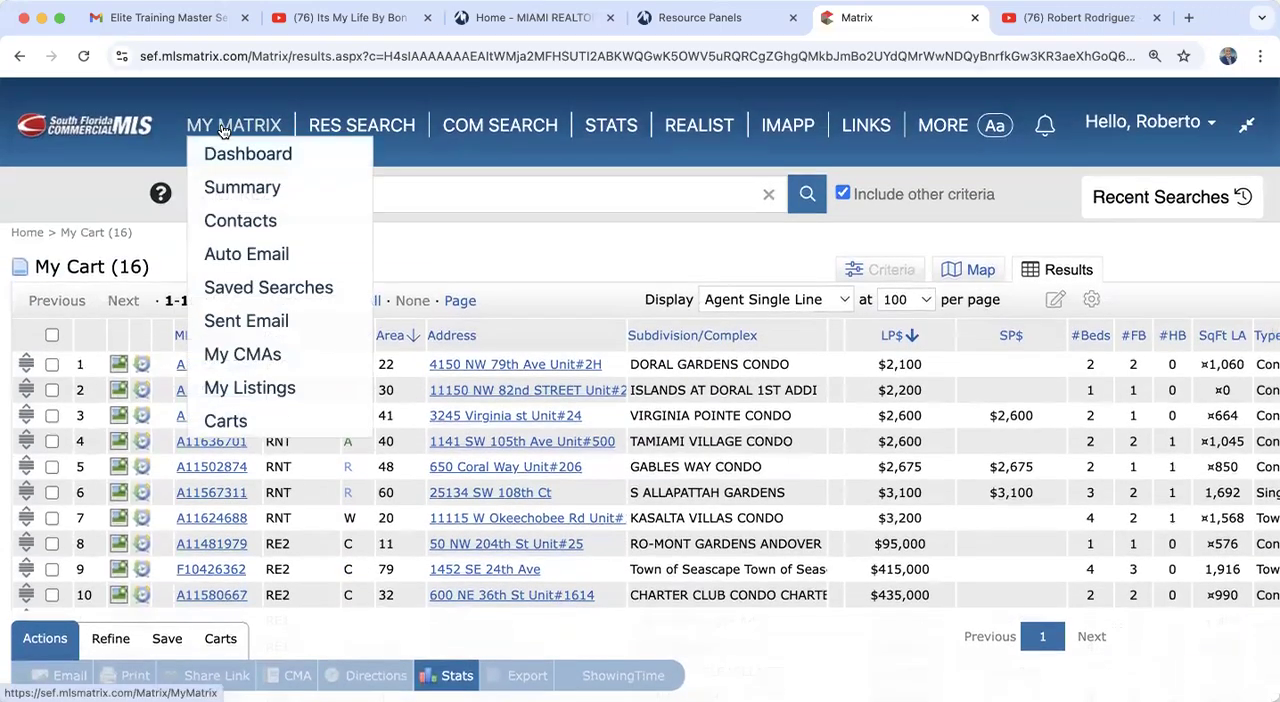
pyautogui.click(225, 421)
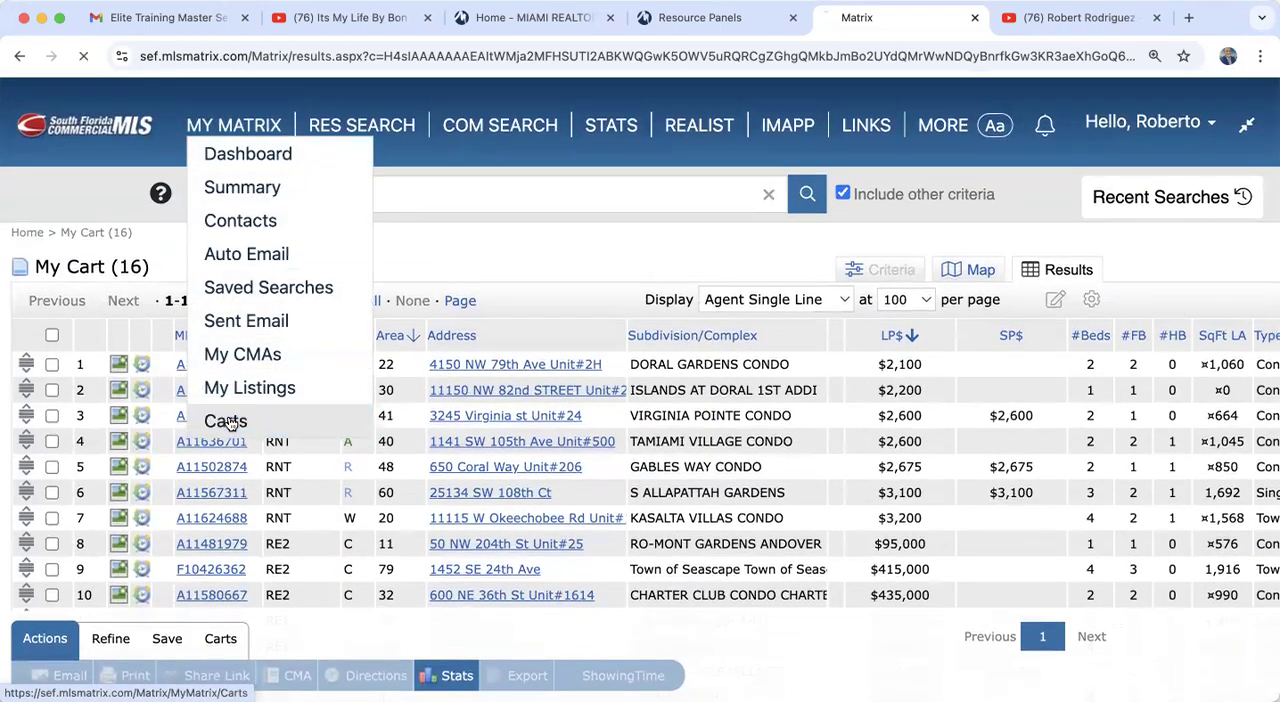
pyautogui.scroll(-5, 397, 445)
pyautogui.scroll(3, 397, 445)
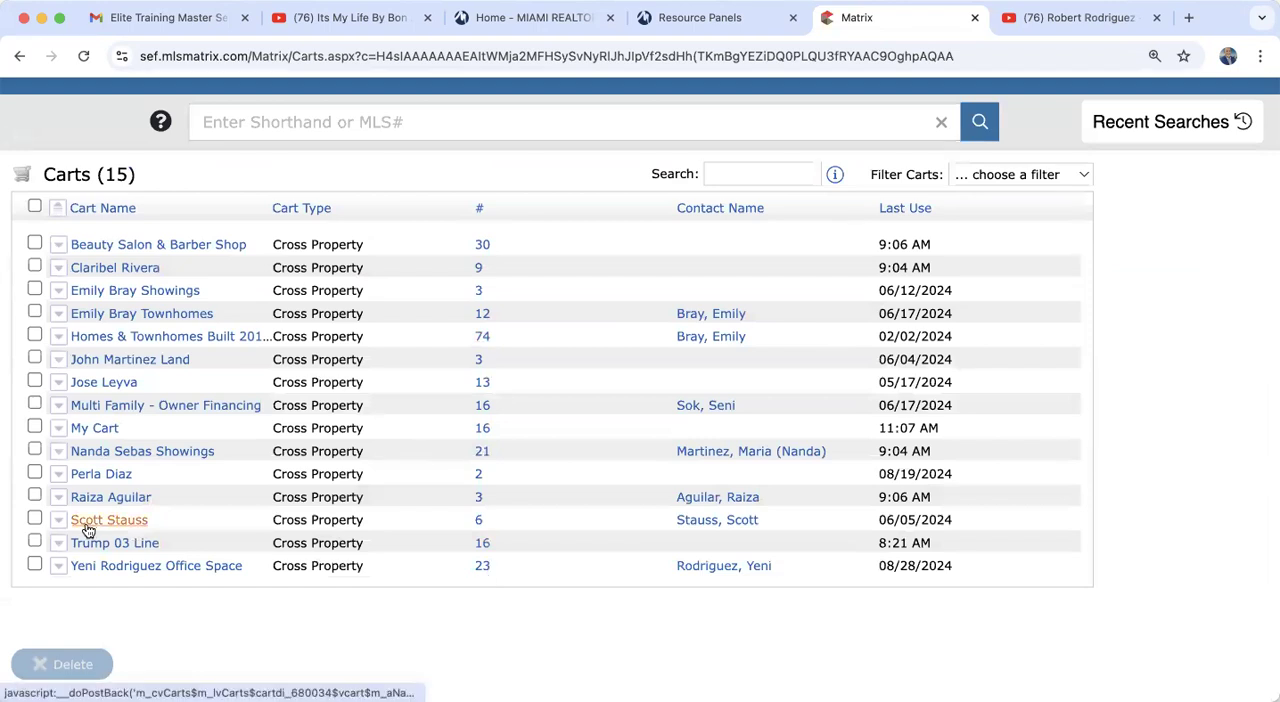
pyautogui.click(35, 519)
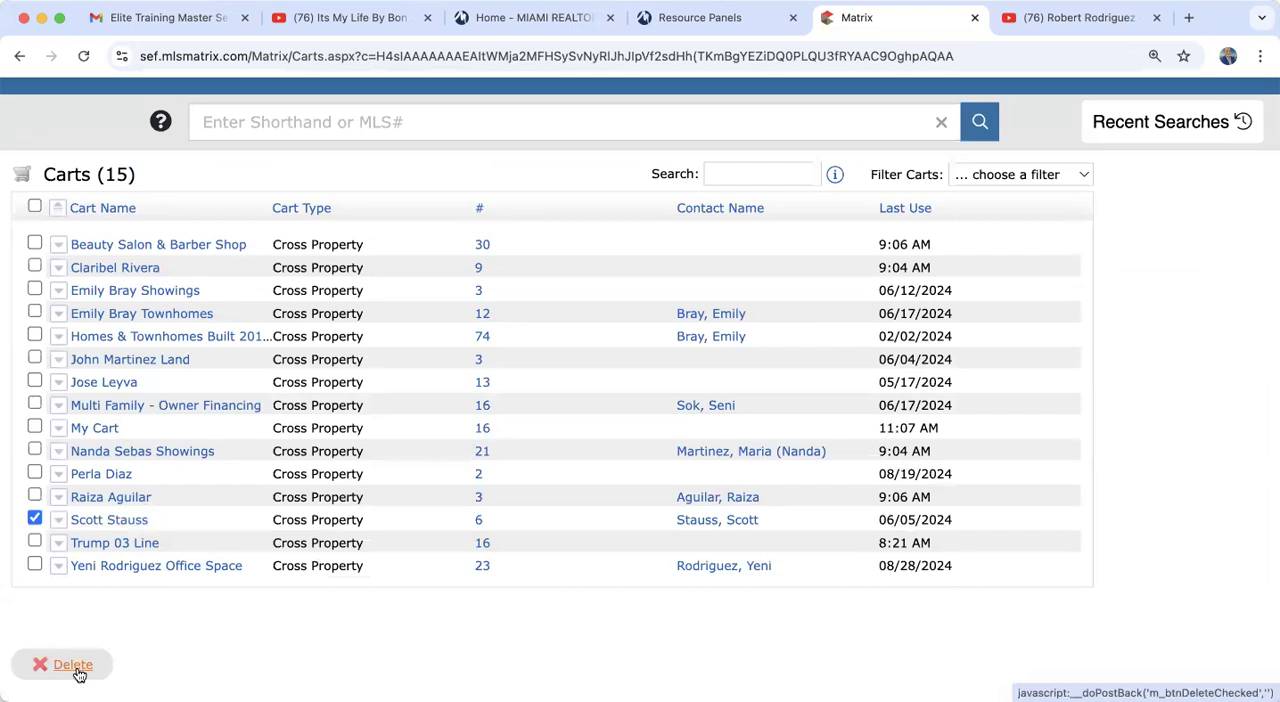
pyautogui.click(35, 519)
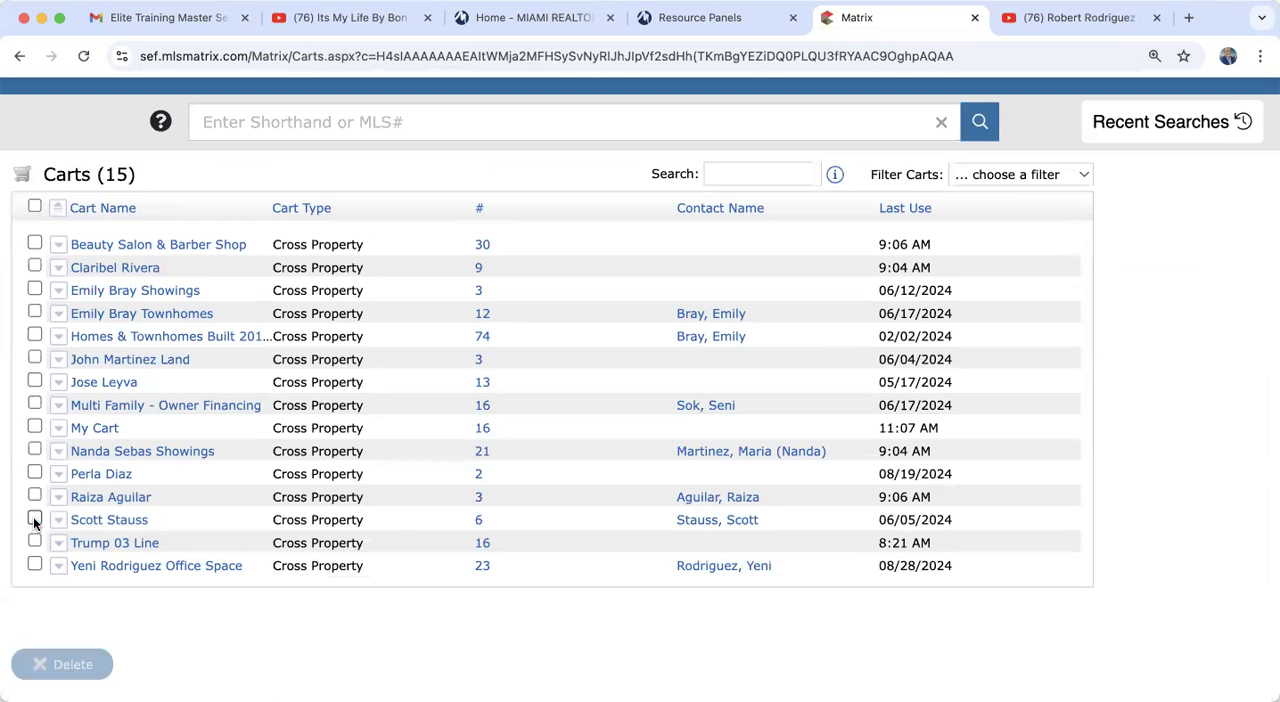
# Step: Open the same contact's cart, select all its listings and check the cart removal option without using it, returning to the My Matrix dashboard
pyautogui.click(88, 522)
pyautogui.click(161, 548)
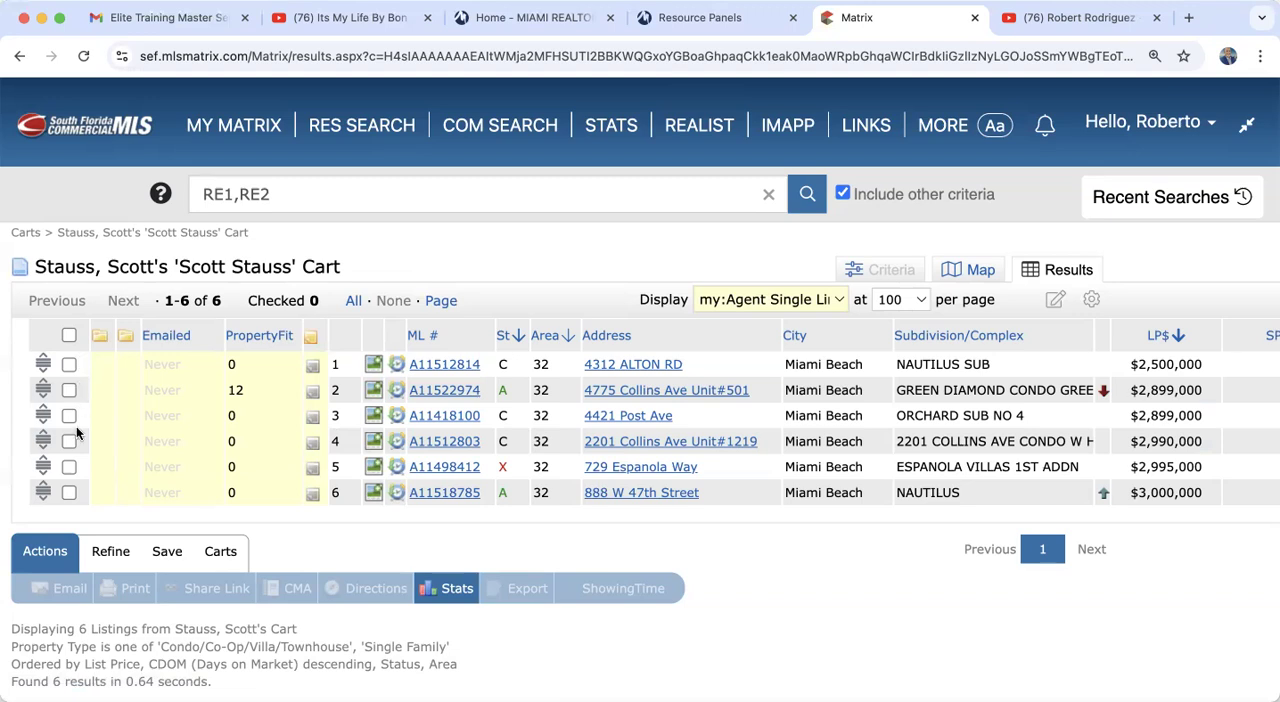
pyautogui.click(68, 336)
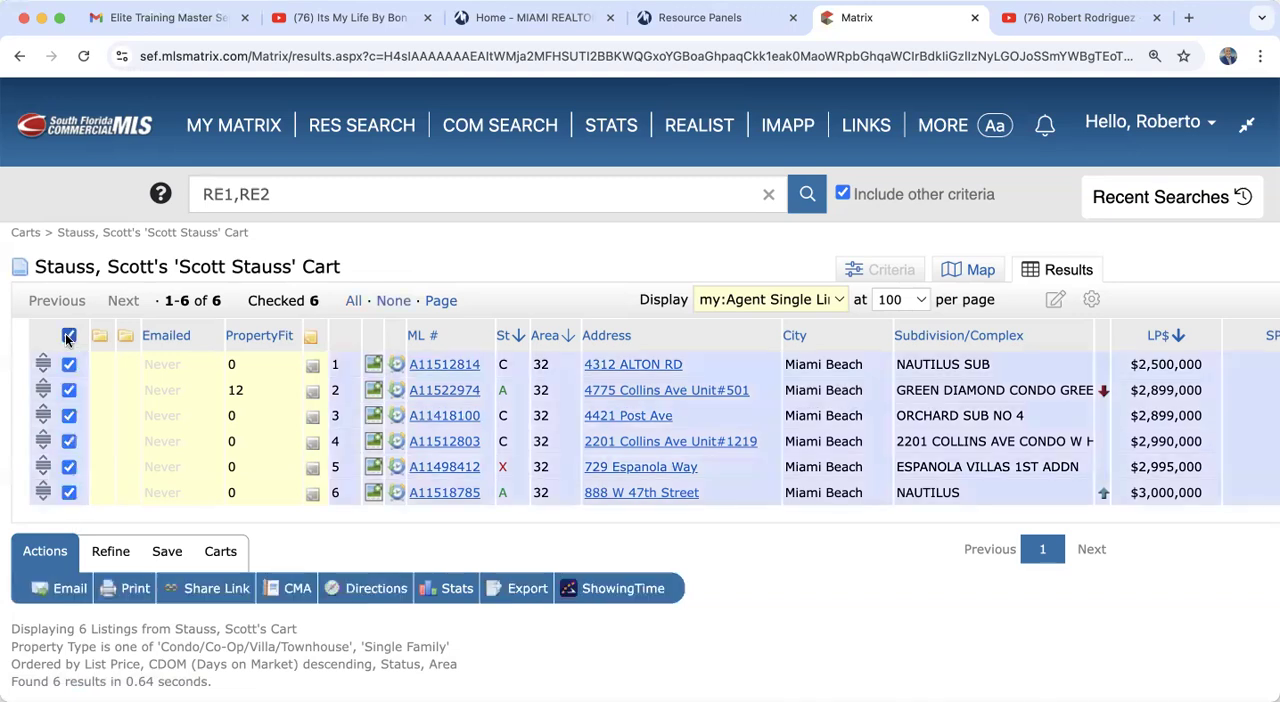
pyautogui.click(220, 551)
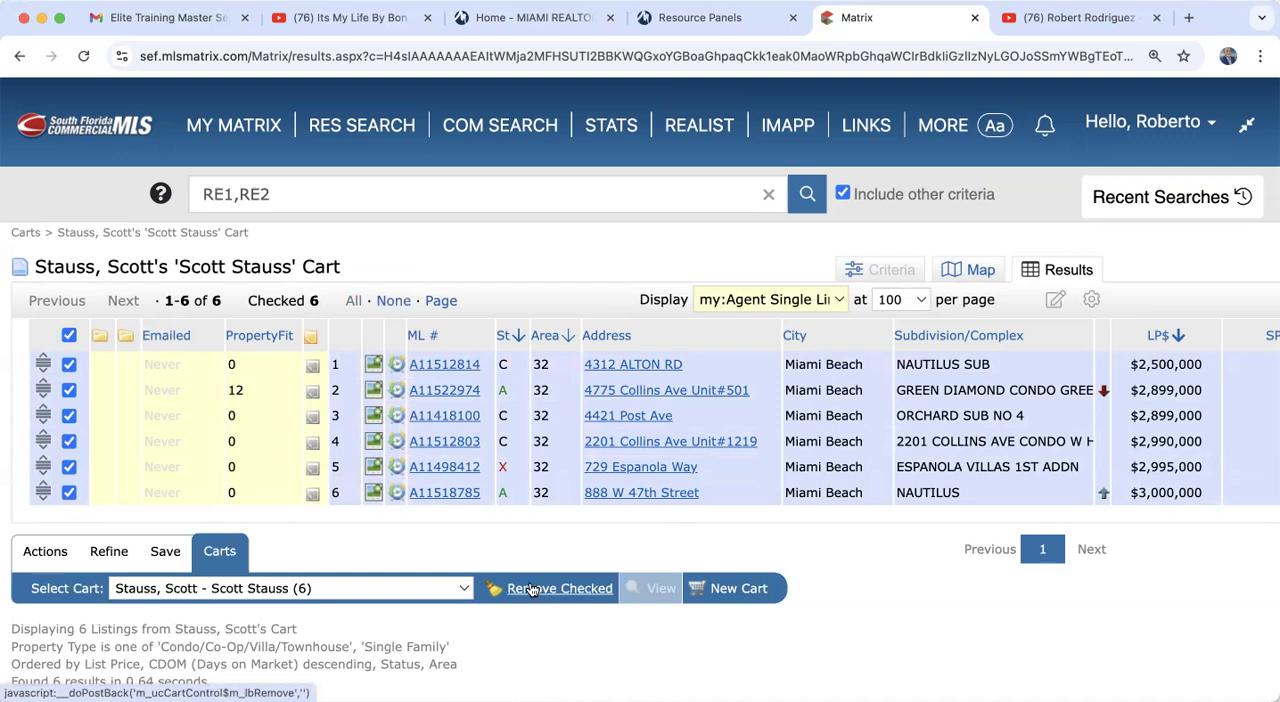
pyautogui.moveTo(228, 127)
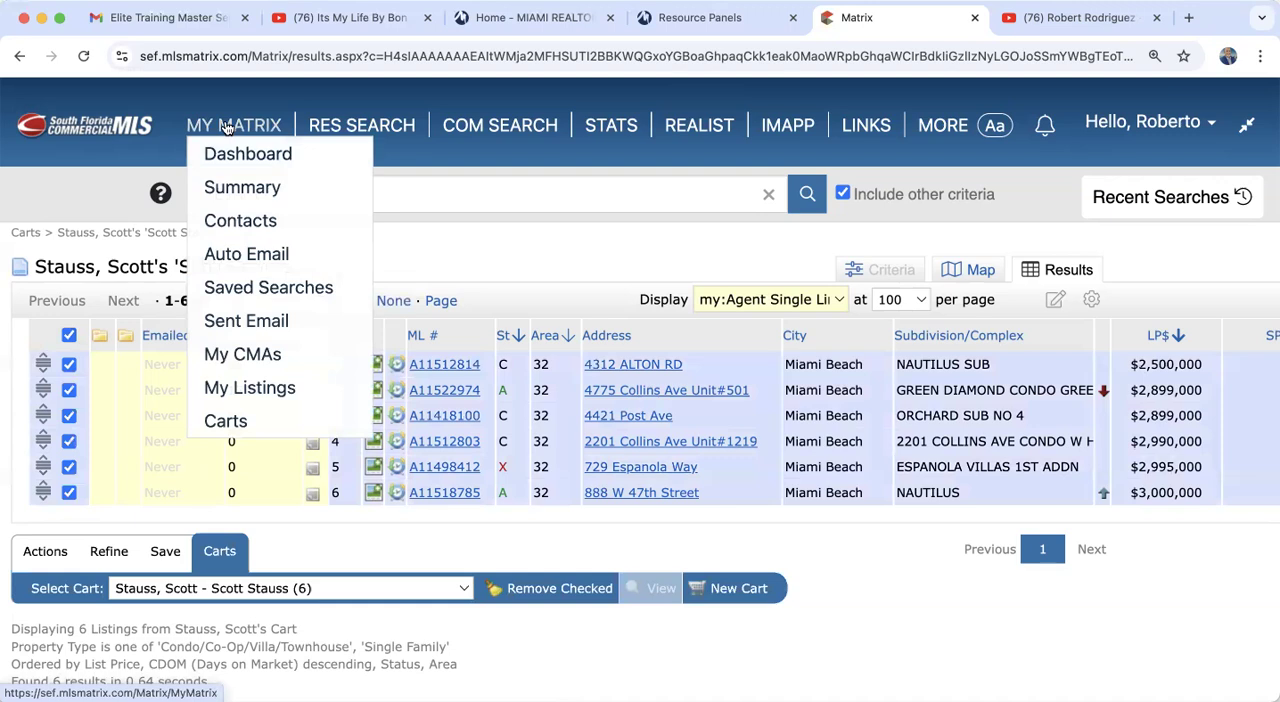
pyautogui.click(228, 127)
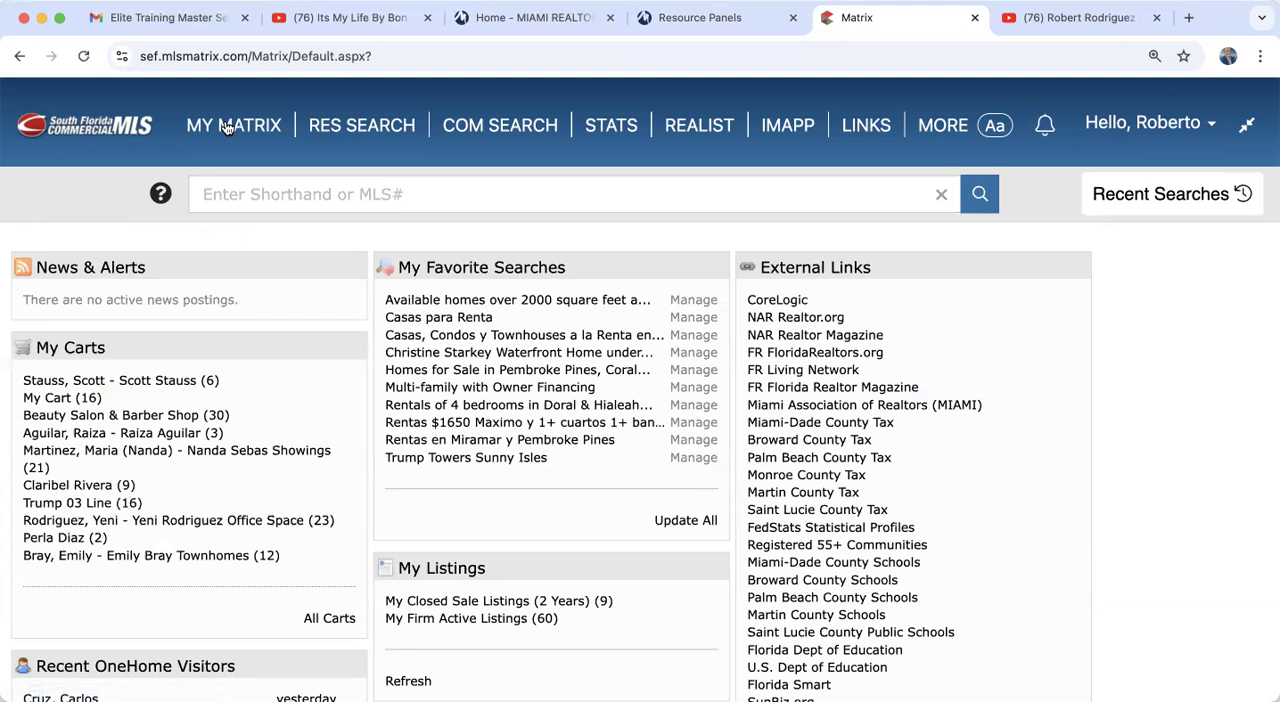
# Step: Open the RE1/RE2 Single Family/Condo search form and select both Single Family and Condo/Co-Op/Villa/Townhouse as RES property types
pyautogui.moveTo(358, 133)
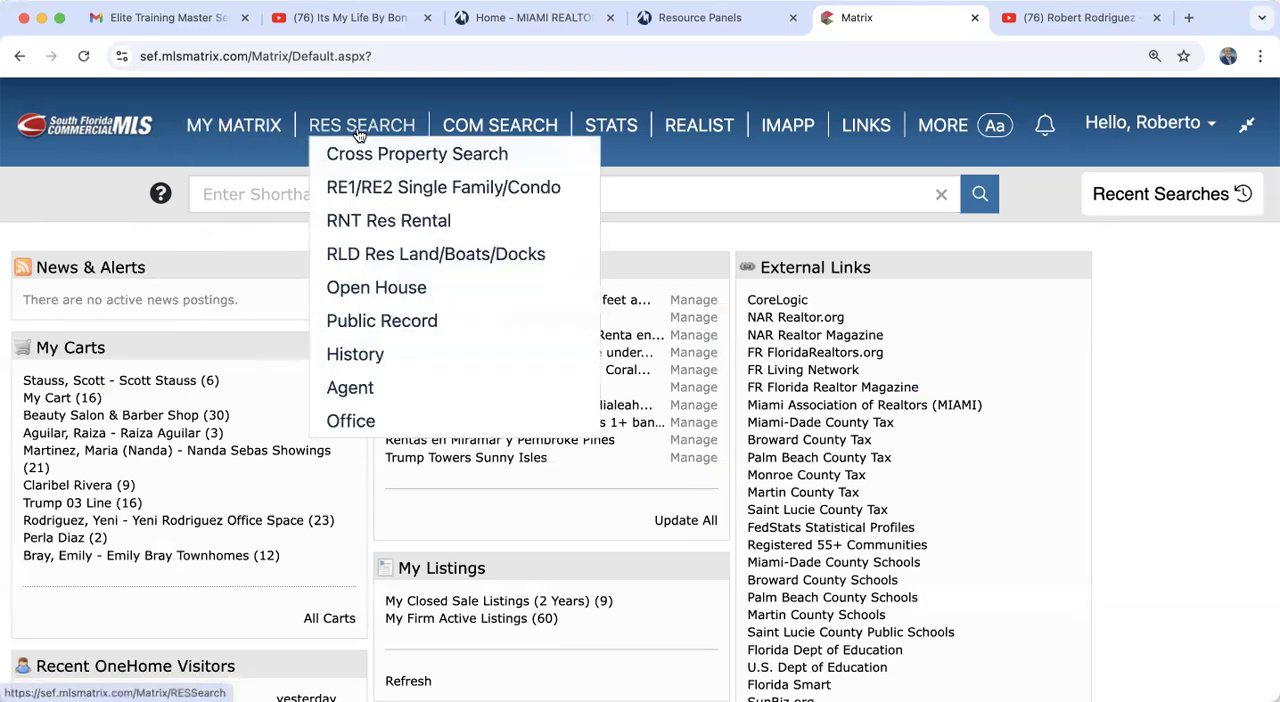
pyautogui.click(372, 187)
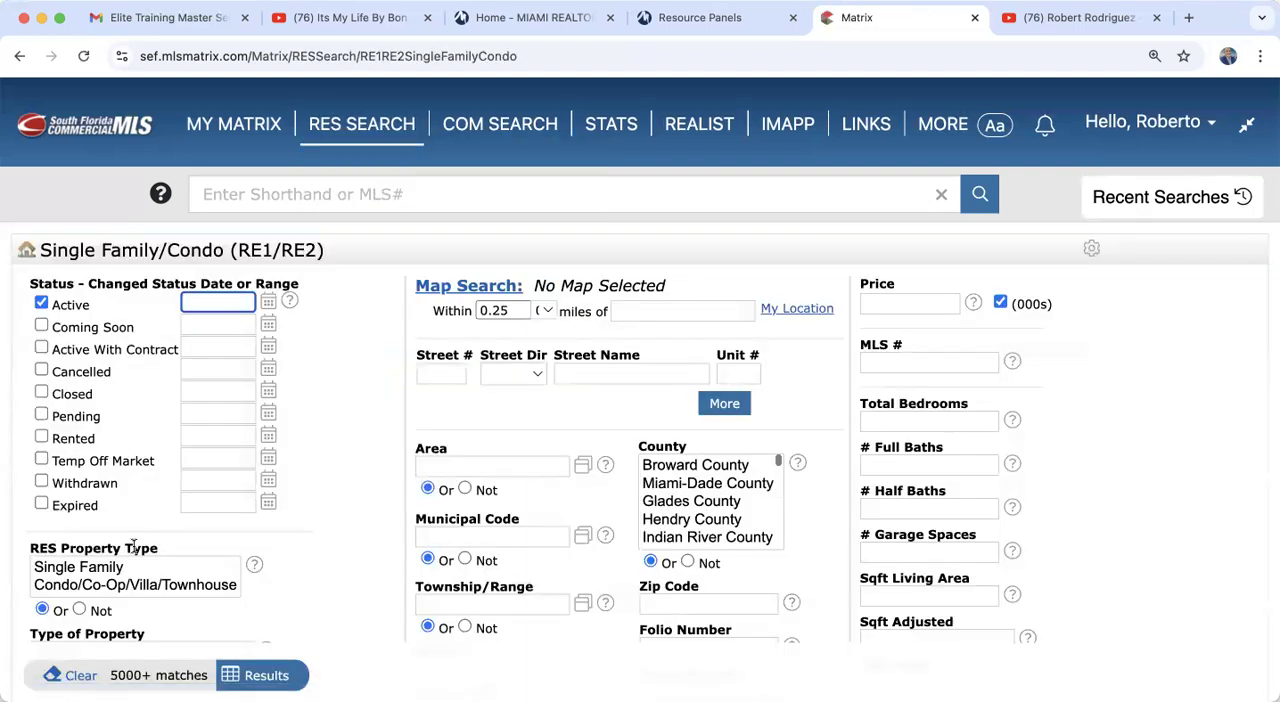
pyautogui.scroll(-1, 350, 555)
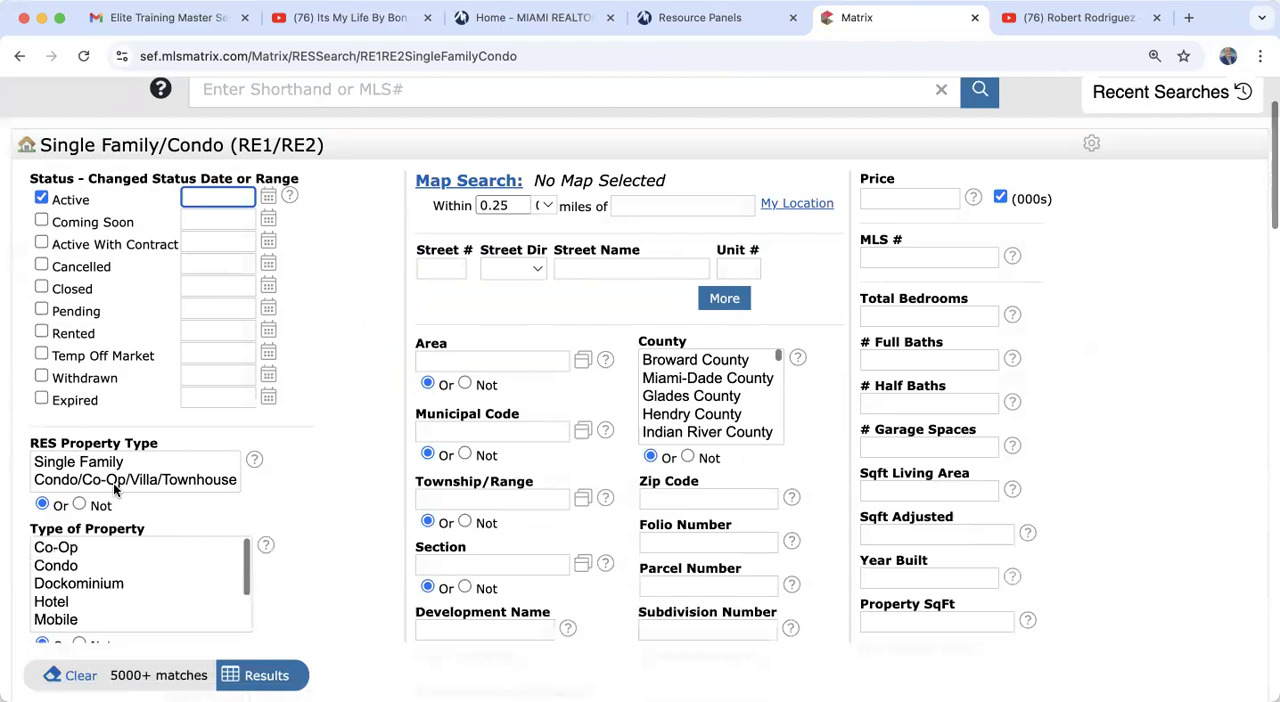
pyautogui.moveTo(115, 488); pyautogui.dragTo(100, 462)
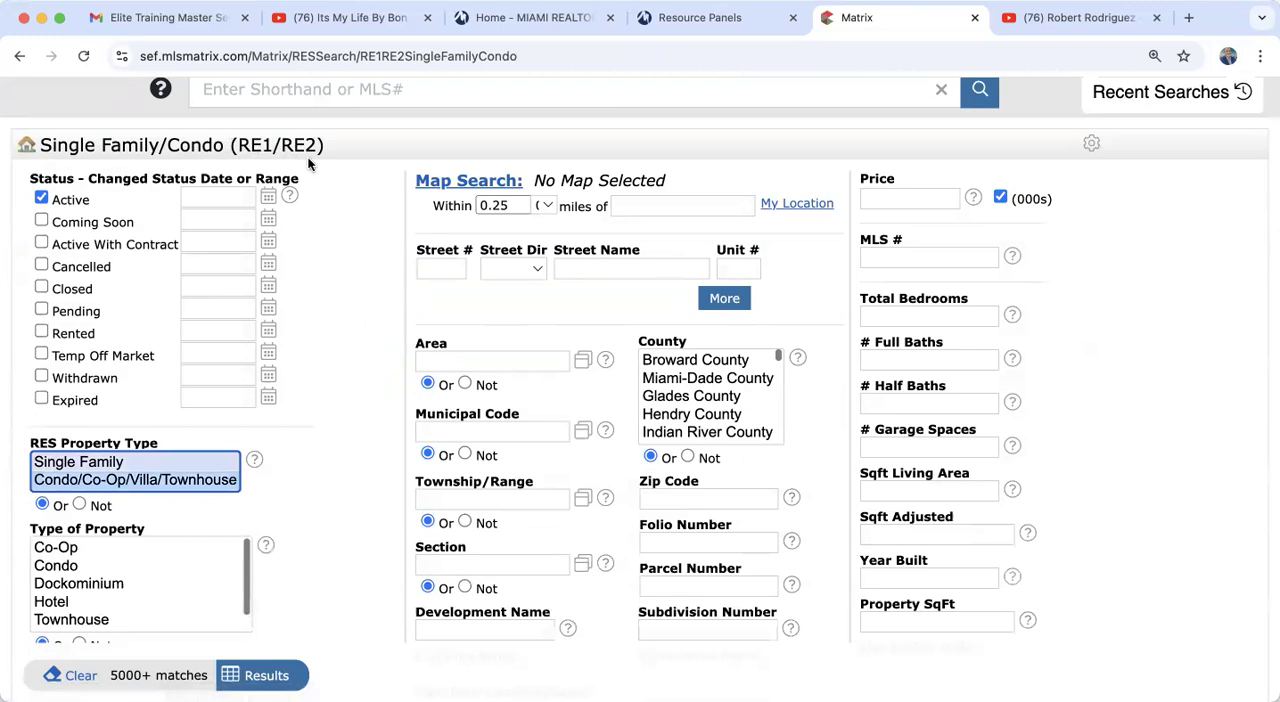
pyautogui.scroll(3, 336, 276)
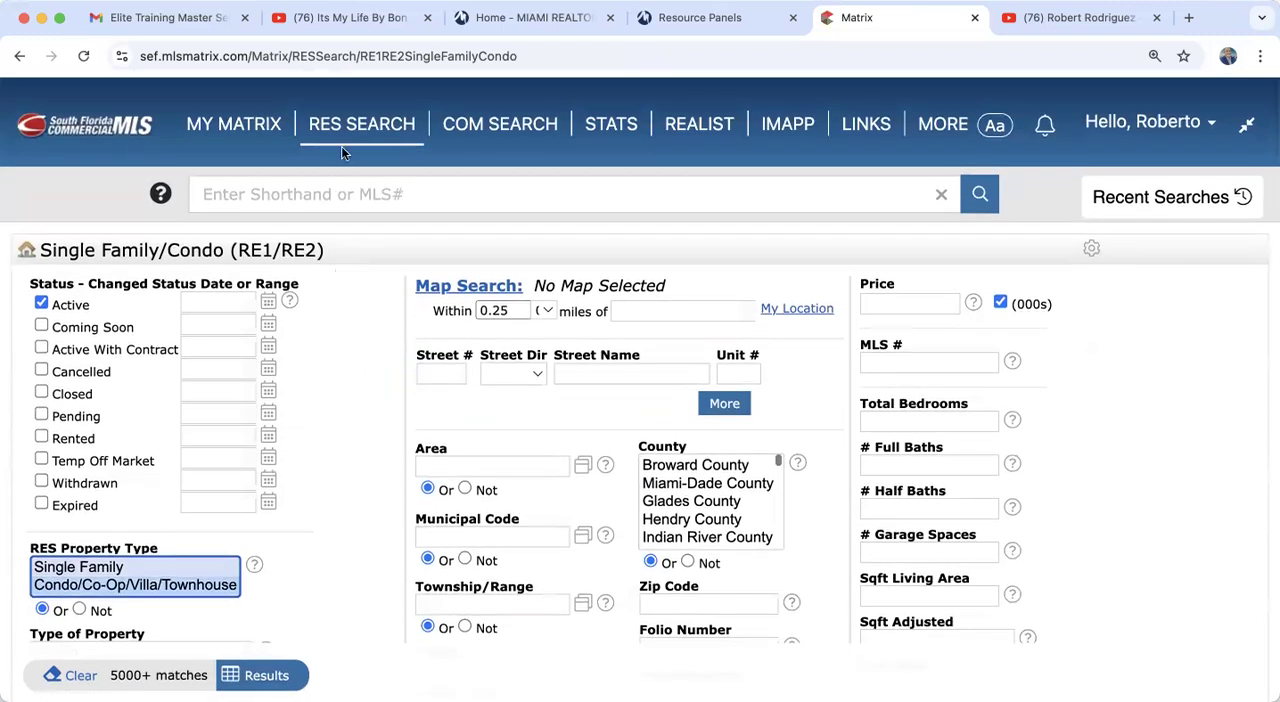
# Step: Open the RNT Res Rental search form to view its criteria, and return to the My Matrix dashboard
pyautogui.moveTo(353, 122)
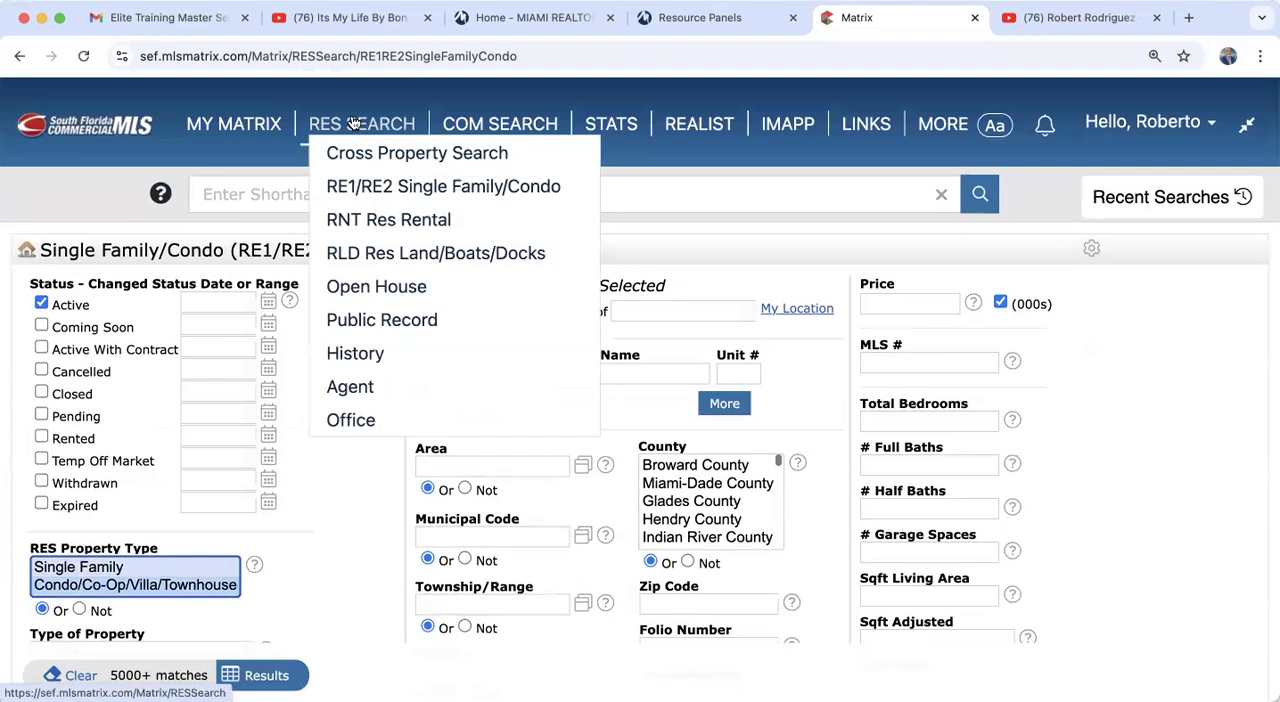
pyautogui.click(390, 221)
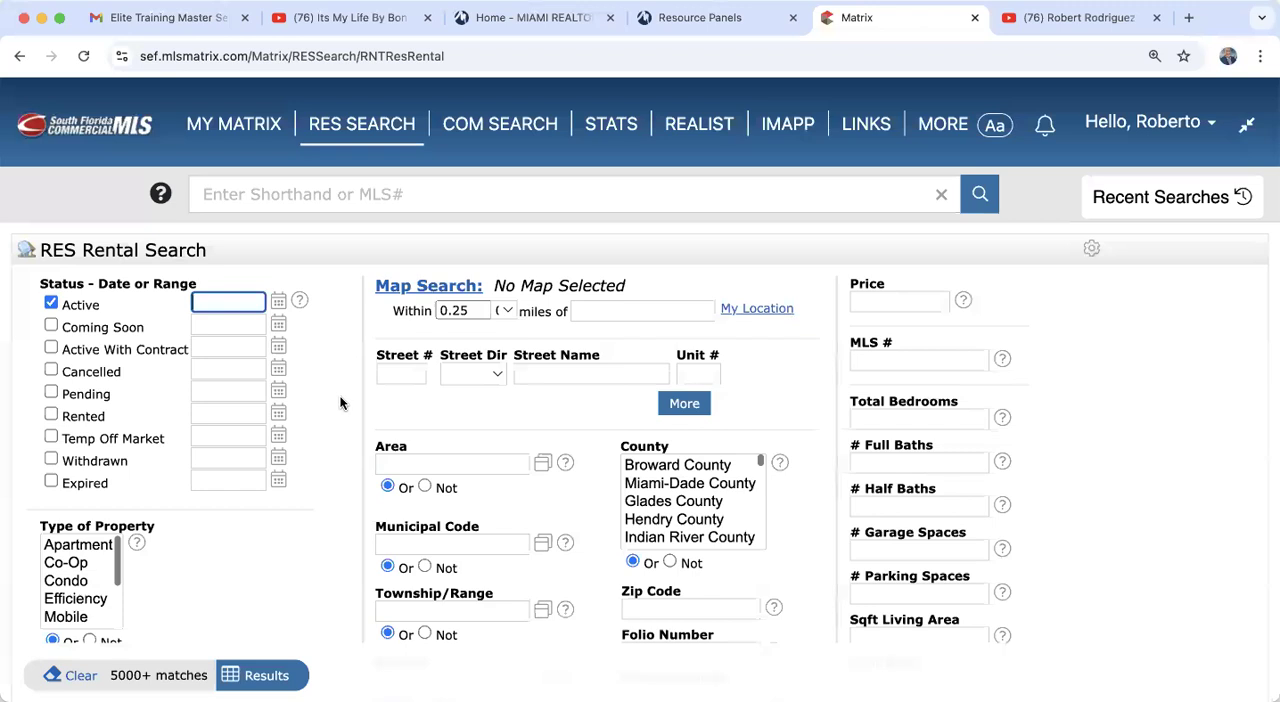
pyautogui.moveTo(240, 128)
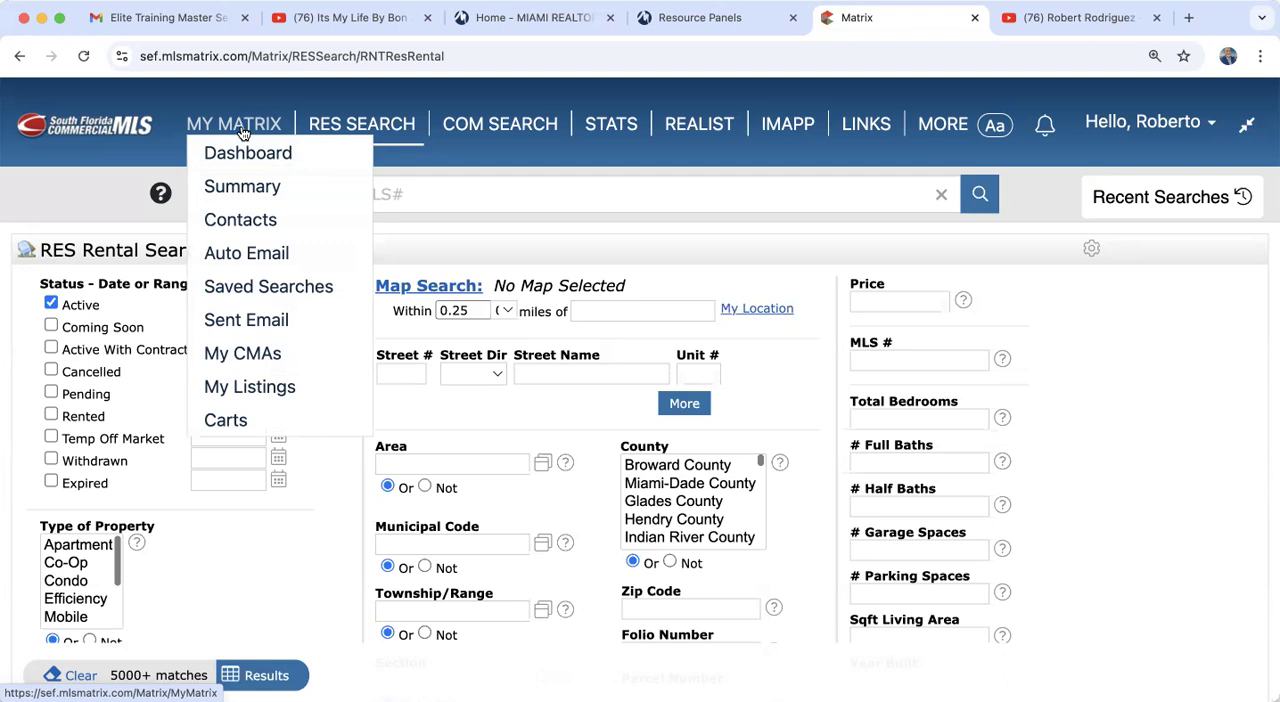
pyautogui.click(242, 133)
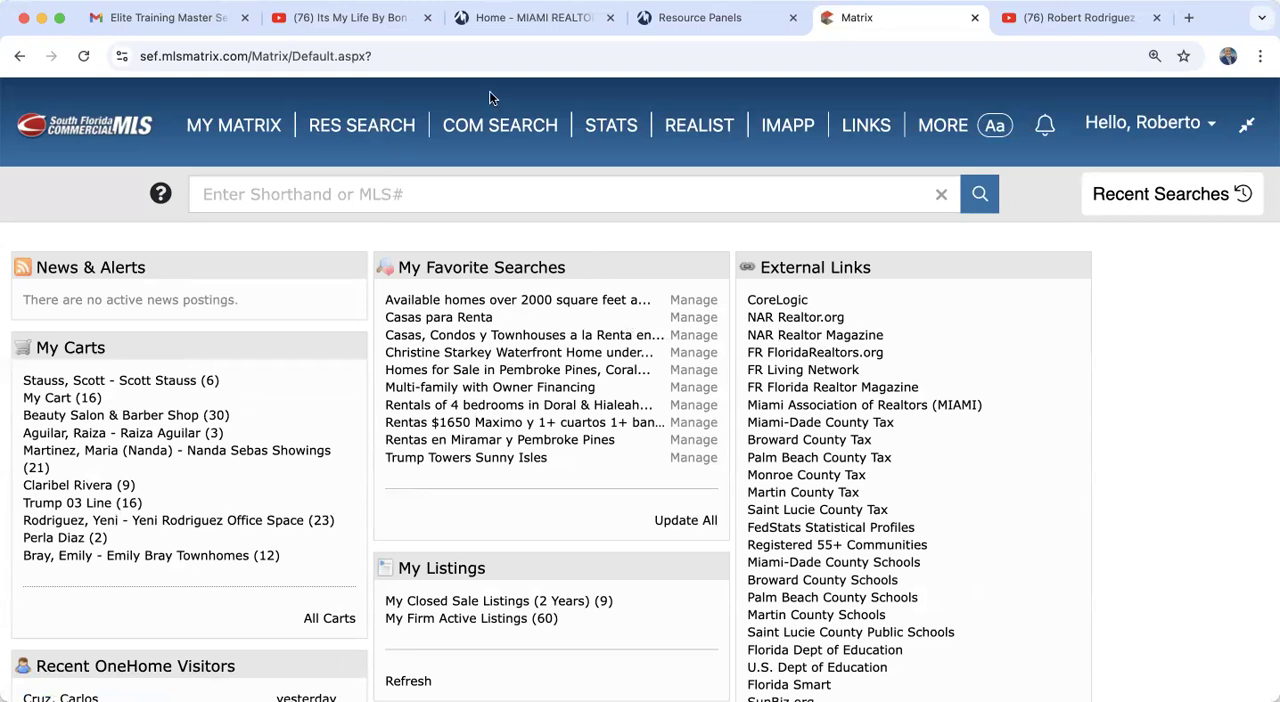
# Step: Switch to the trainer's YouTube channel videos page and highlight its web address
pyautogui.click(1060, 14)
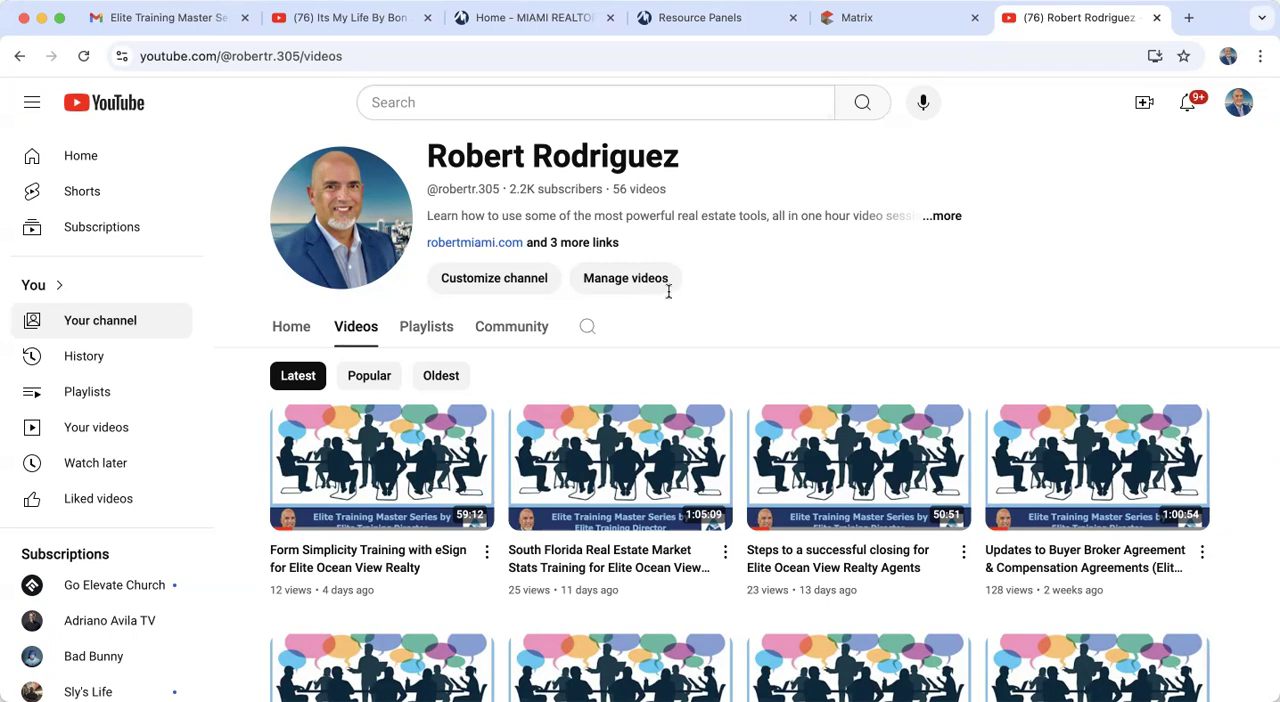
pyautogui.click(316, 52)
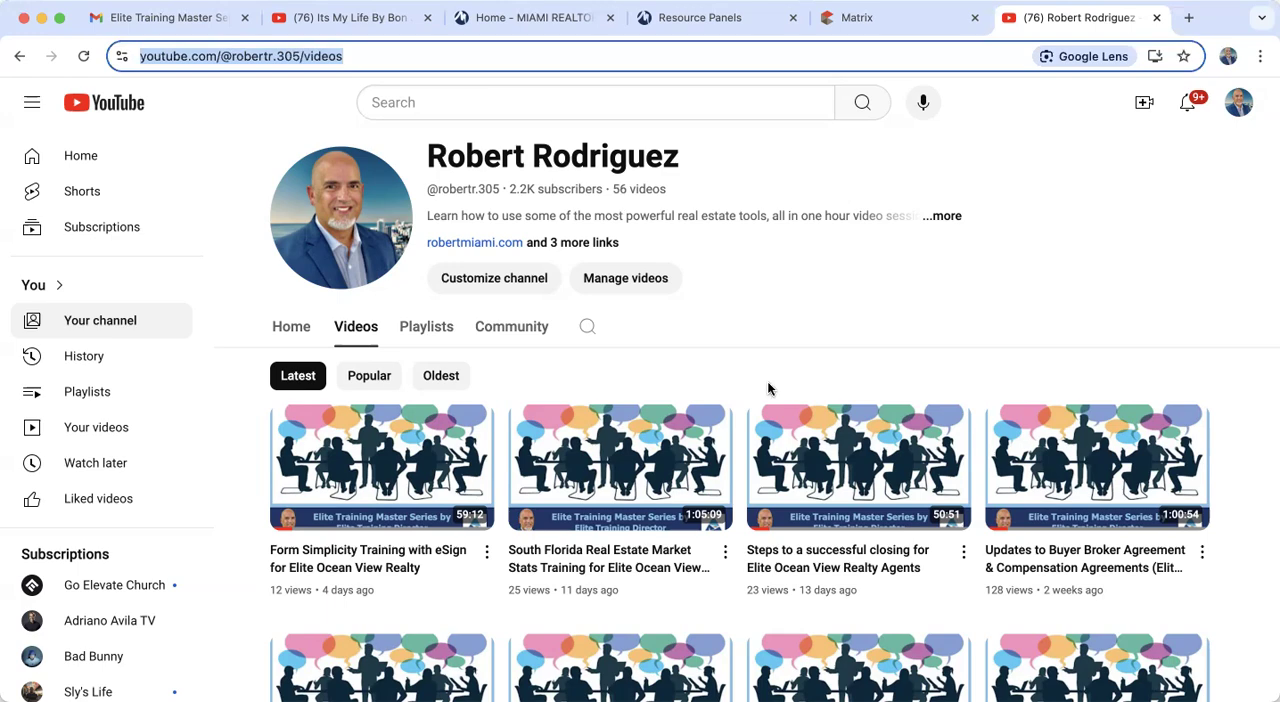
# Step: Look through the real estate training videos on the YouTube channel and switch back to the Matrix dashboard
pyautogui.scroll(-4, 767, 381)
pyautogui.scroll(1, 767, 381)
pyautogui.scroll(1, 767, 381)
pyautogui.scroll(-2, 767, 385)
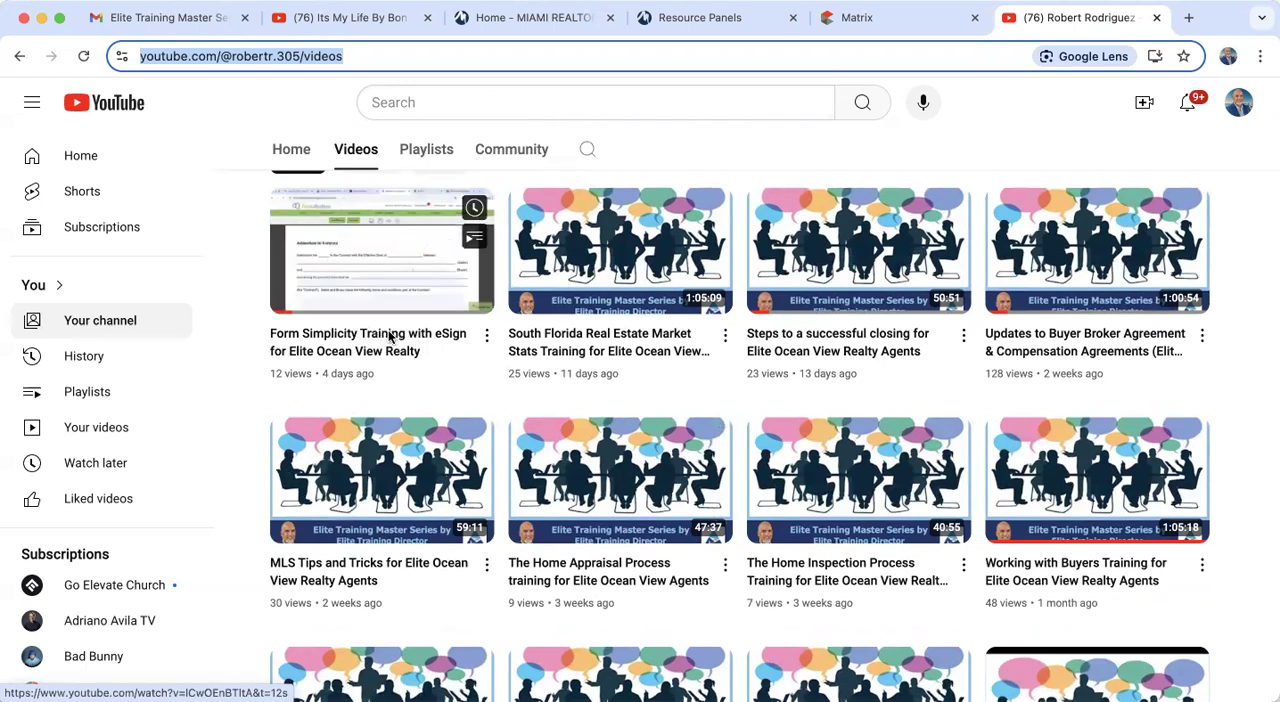
pyautogui.moveTo(1087, 342)
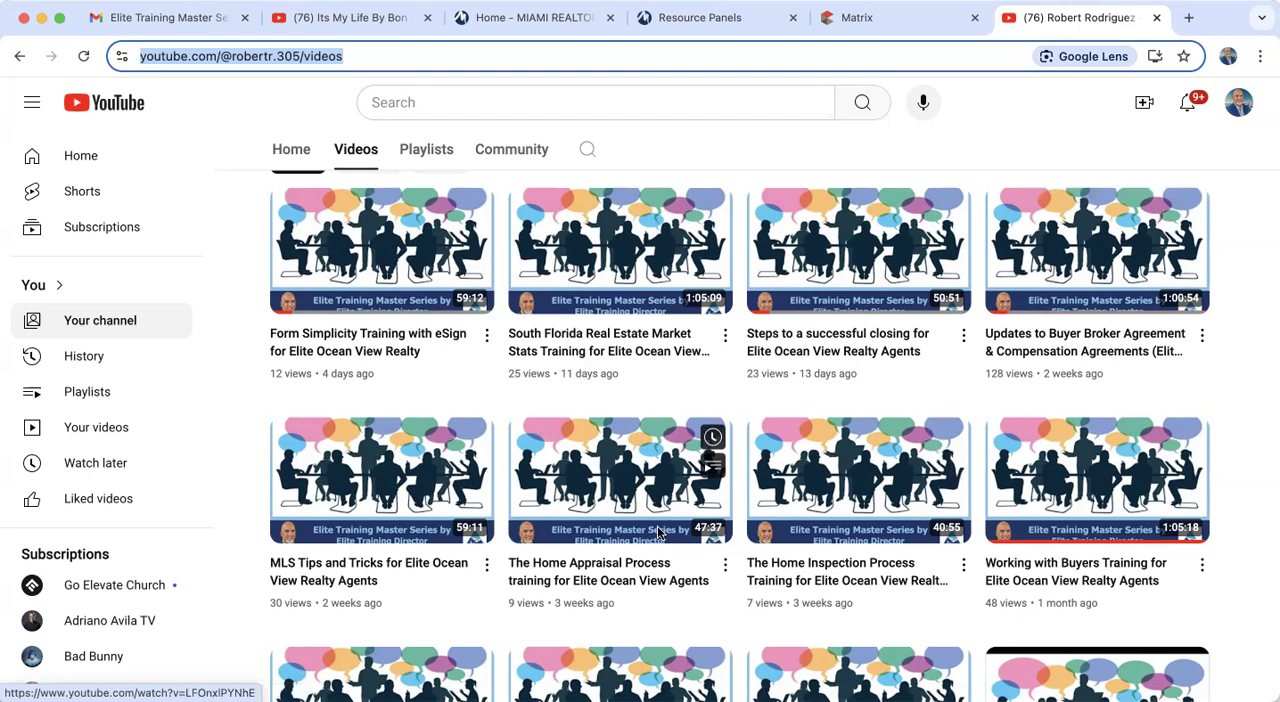
pyautogui.scroll(-3, 507, 564)
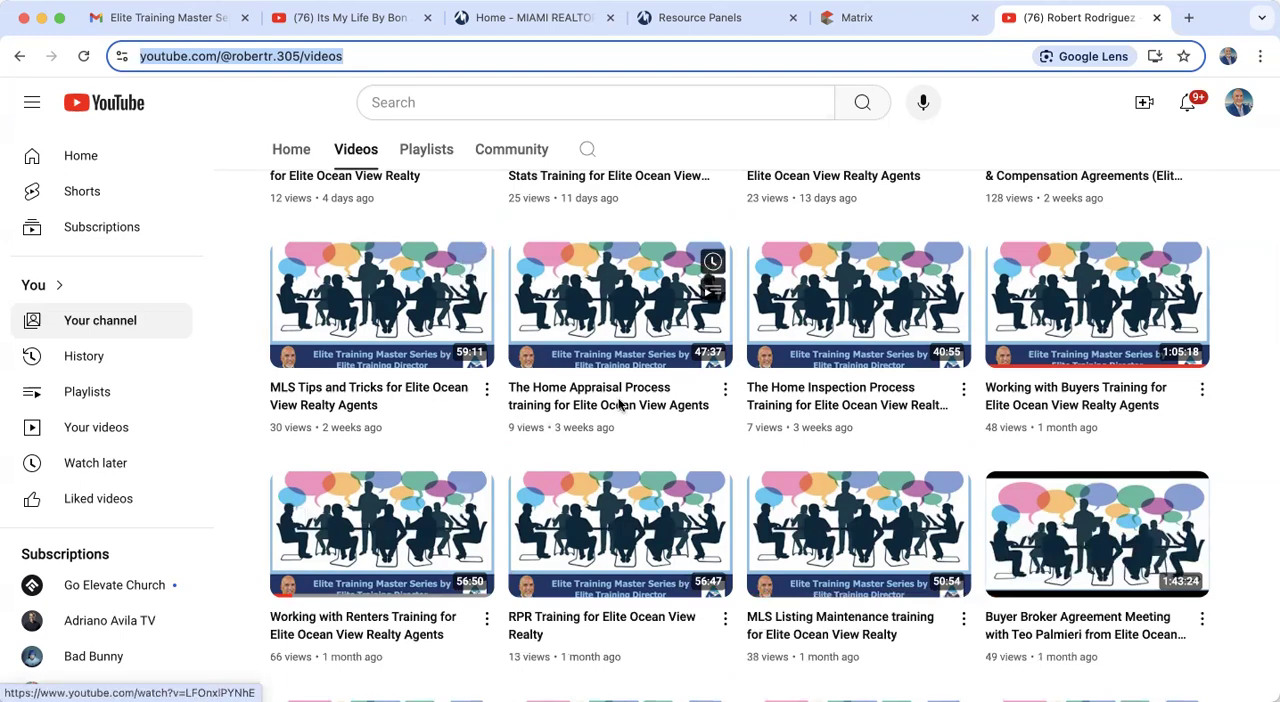
pyautogui.scroll(-3, 828, 392)
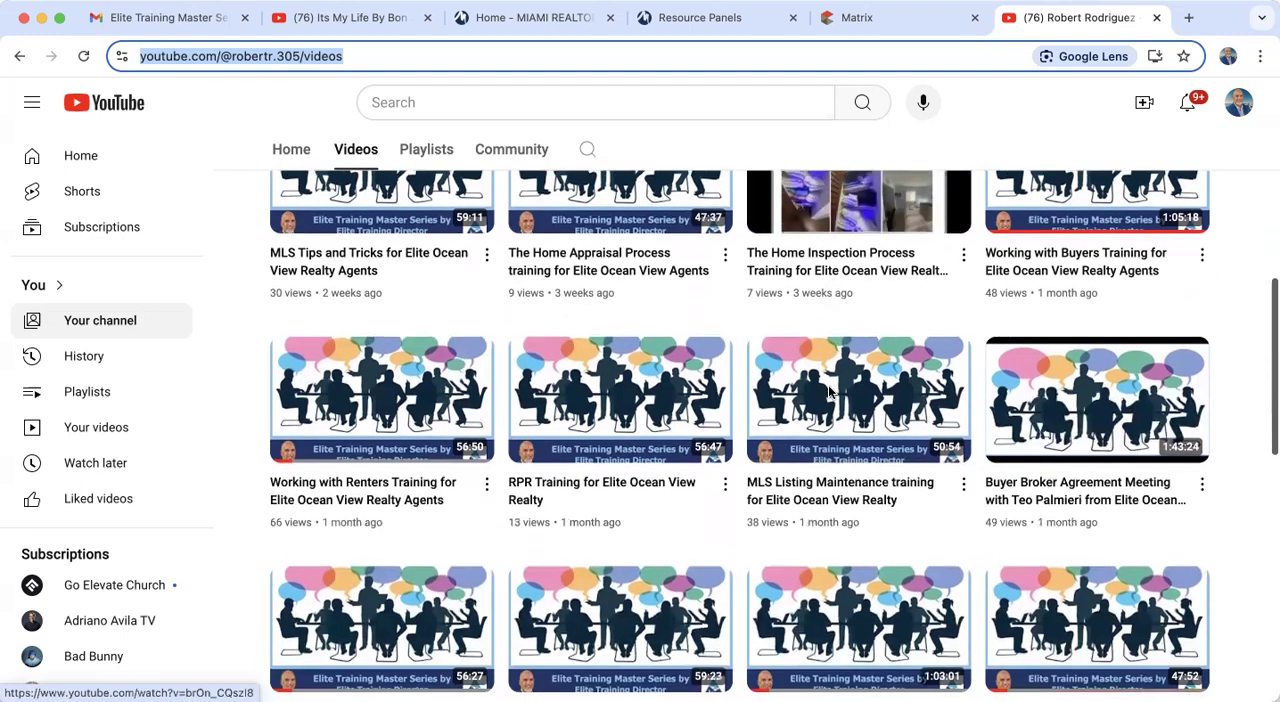
pyautogui.scroll(1, 828, 390)
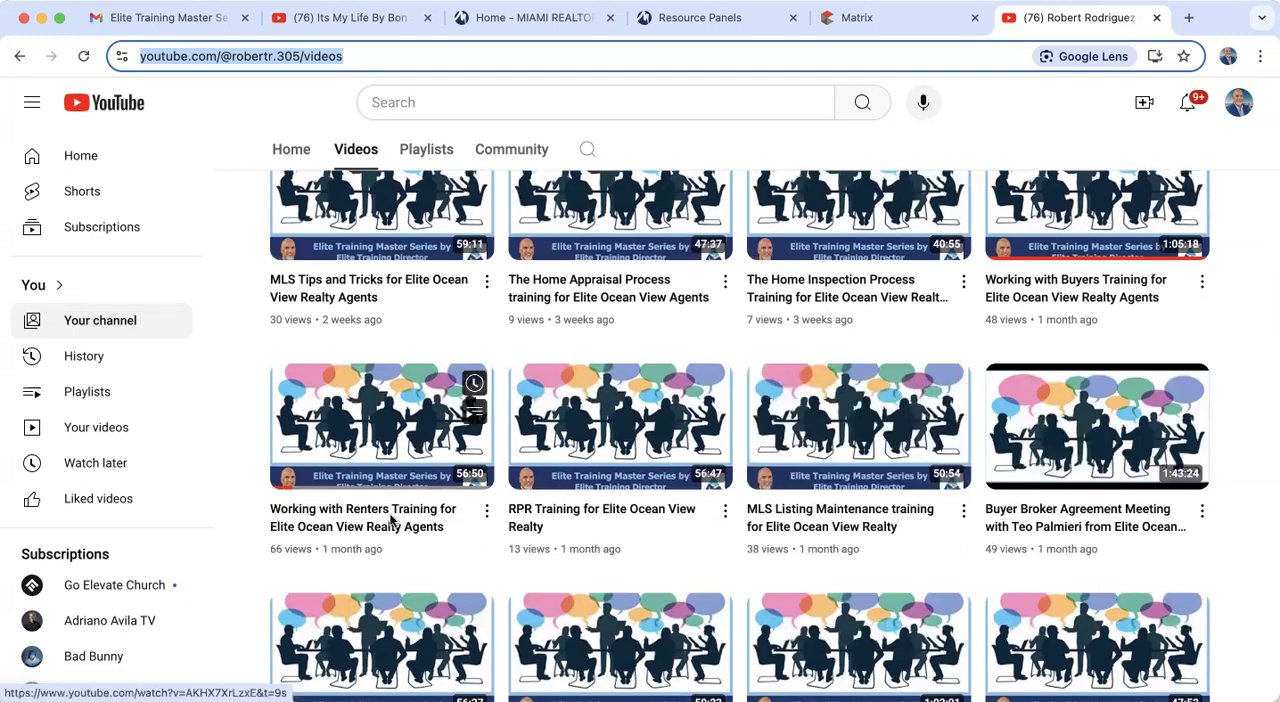
pyautogui.scroll(-1, 391, 519)
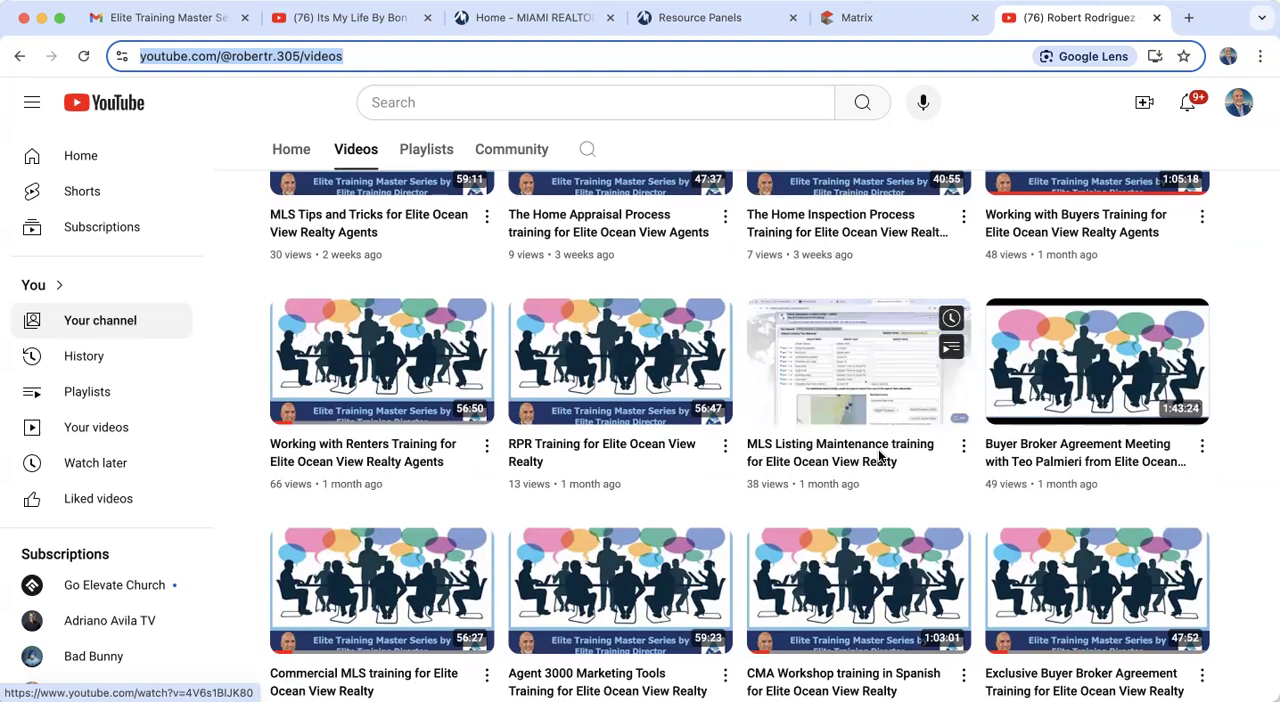
pyautogui.scroll(8, 880, 455)
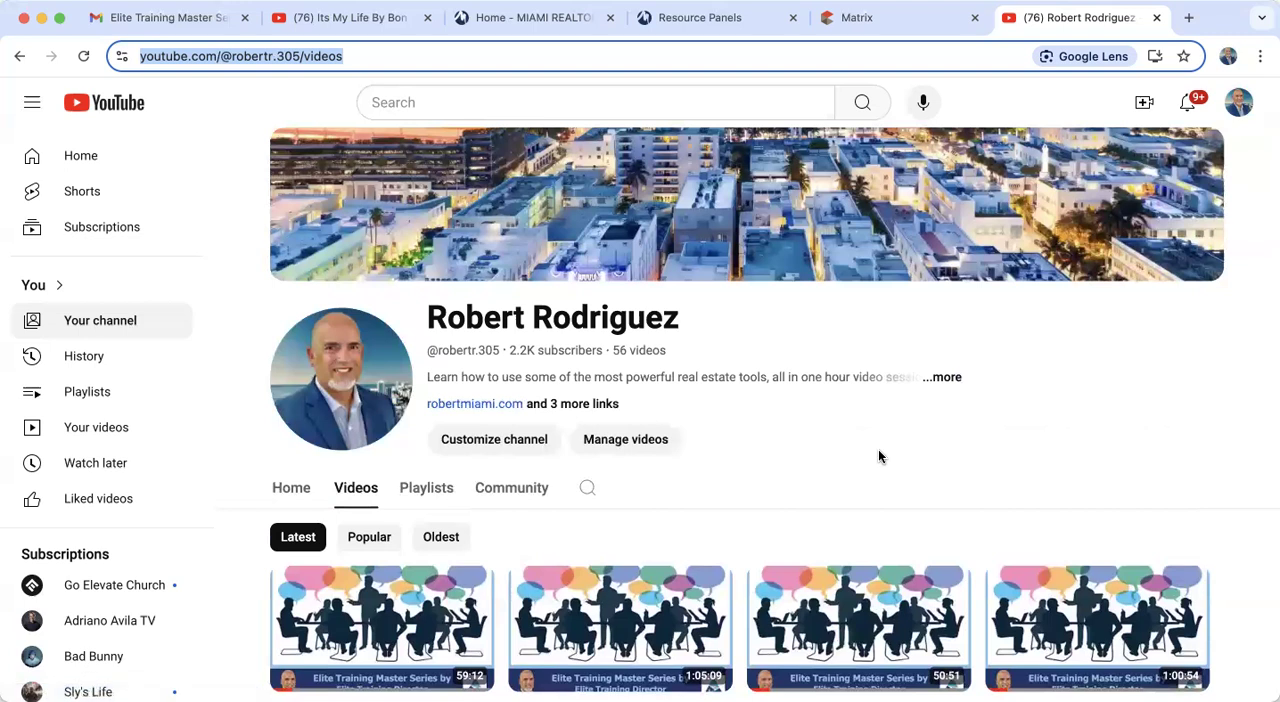
pyautogui.click(864, 22)
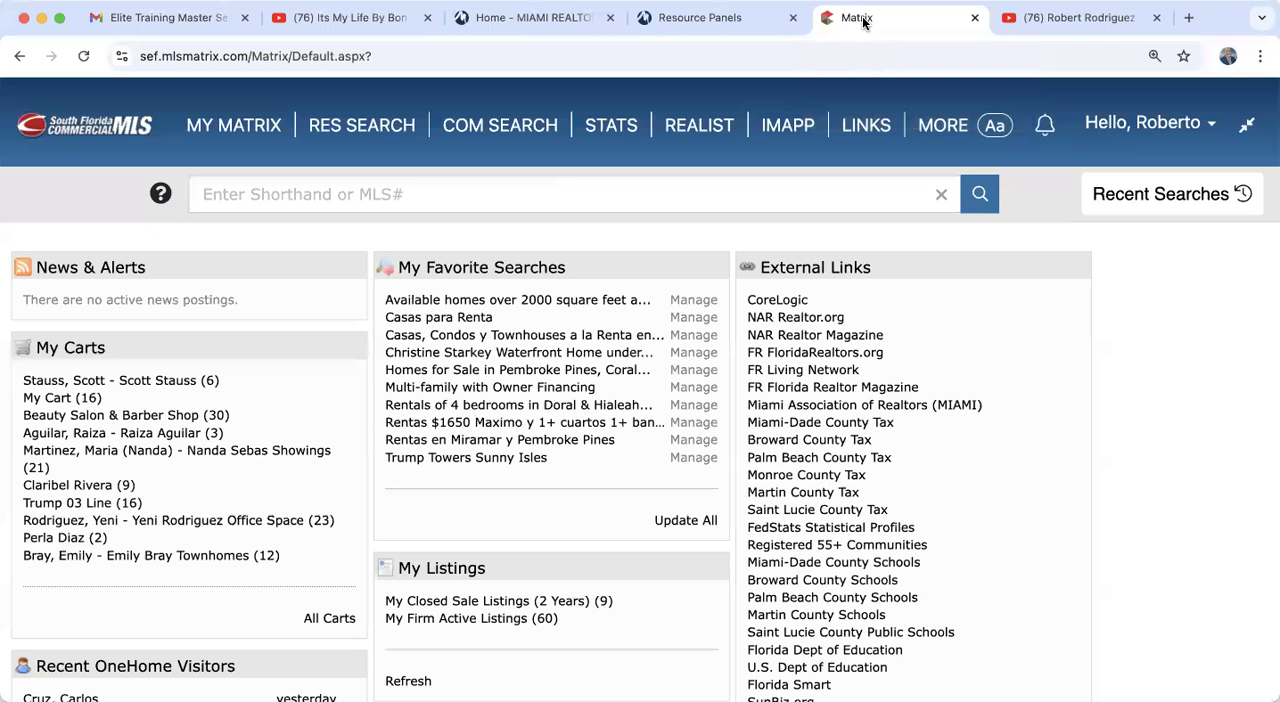